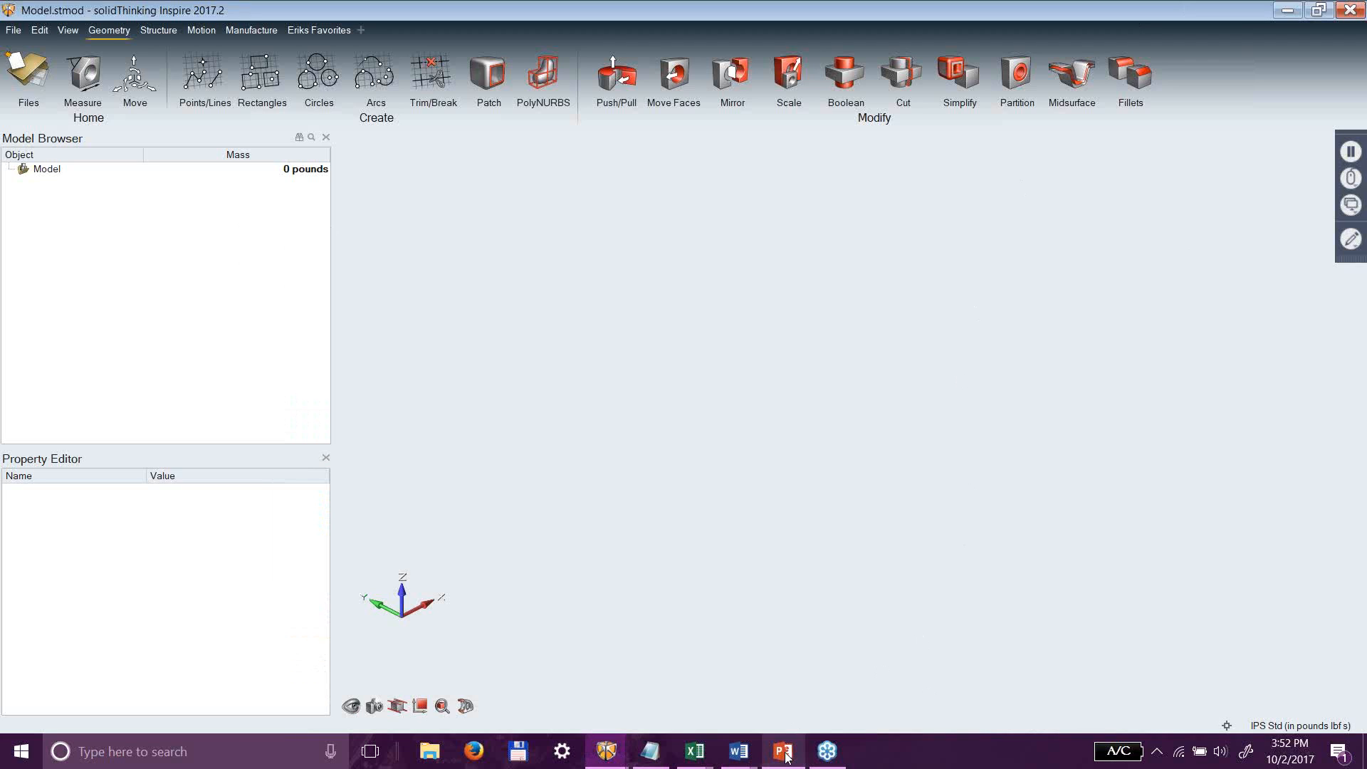
Hide the Model Browser and the Property Editor.
mouse_move(786, 757)
click(67, 30)
click(107, 49)
click(68, 30)
click(106, 64)
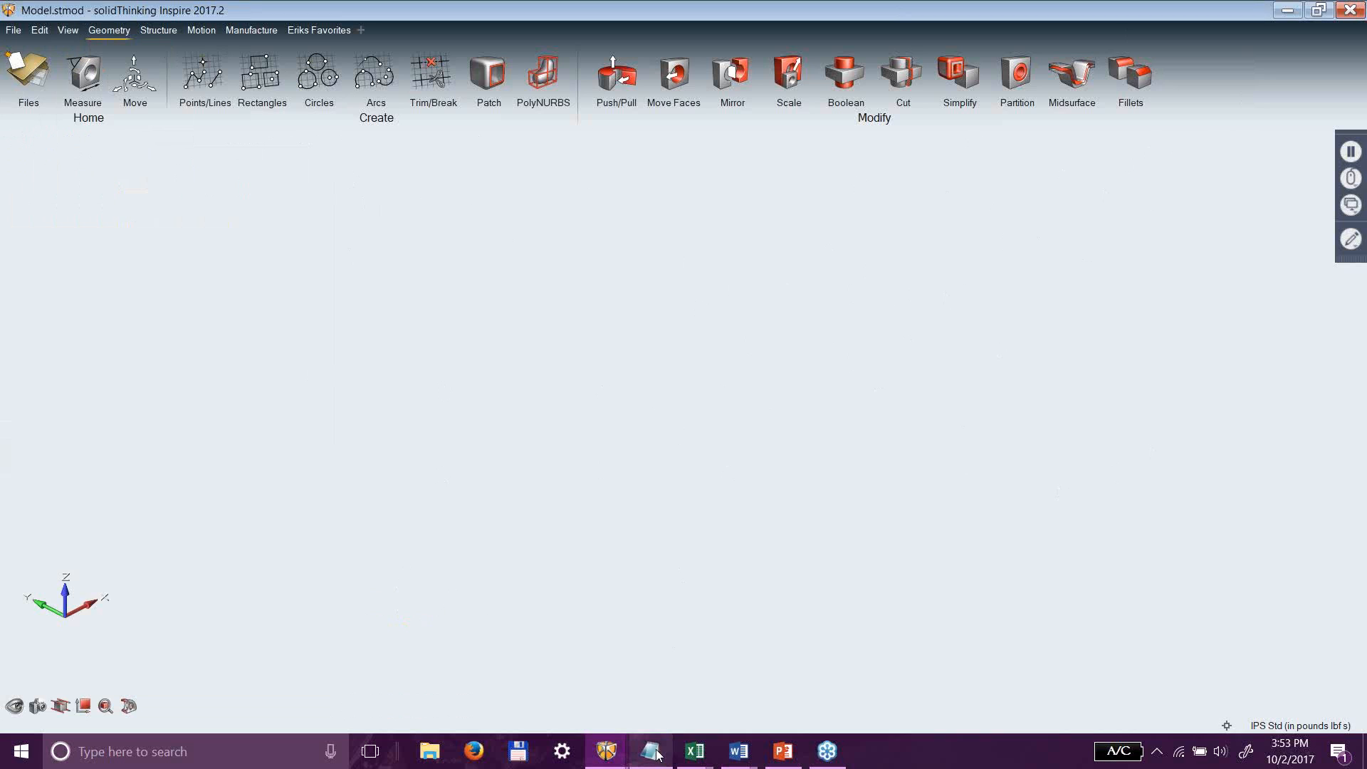
Look over the tool sets for Structure, Motion, Manufacture and Geometry.
mouse_move(658, 753)
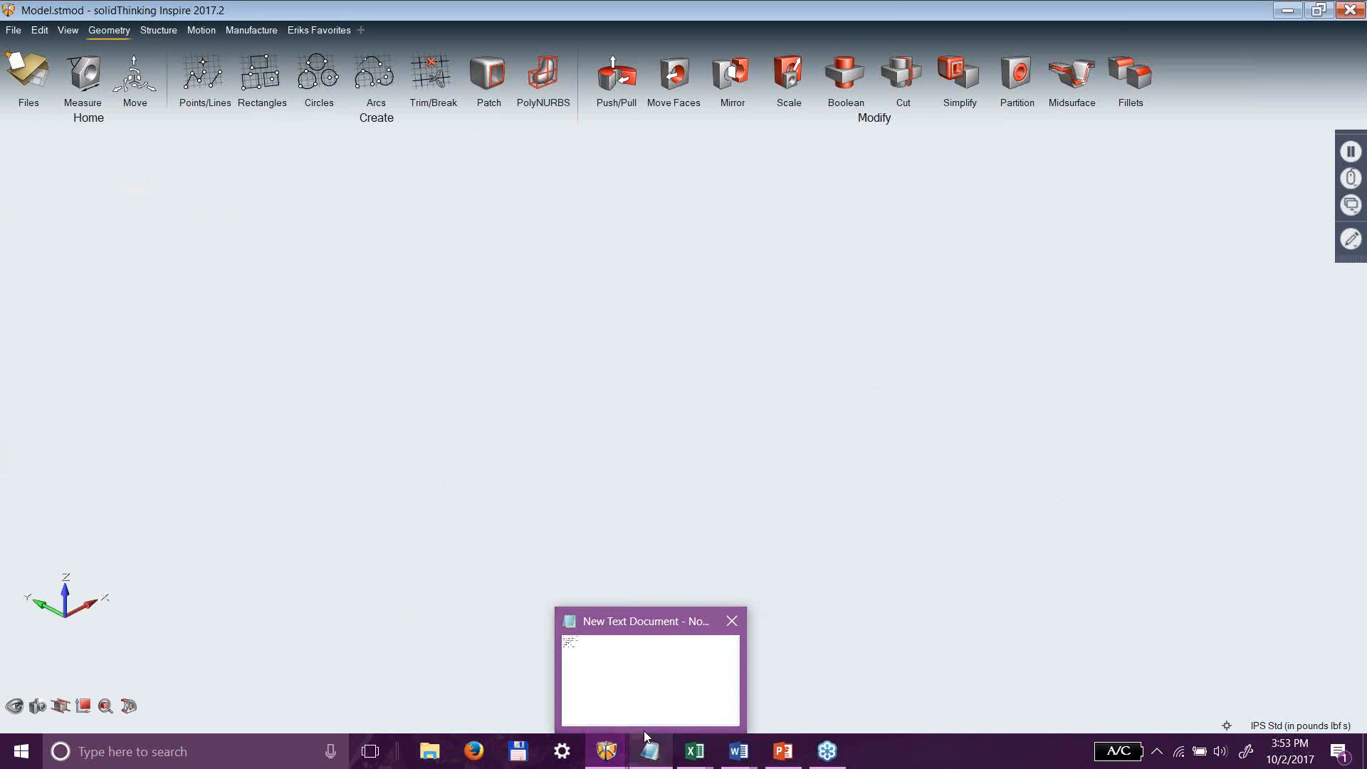
mouse_move(642, 731)
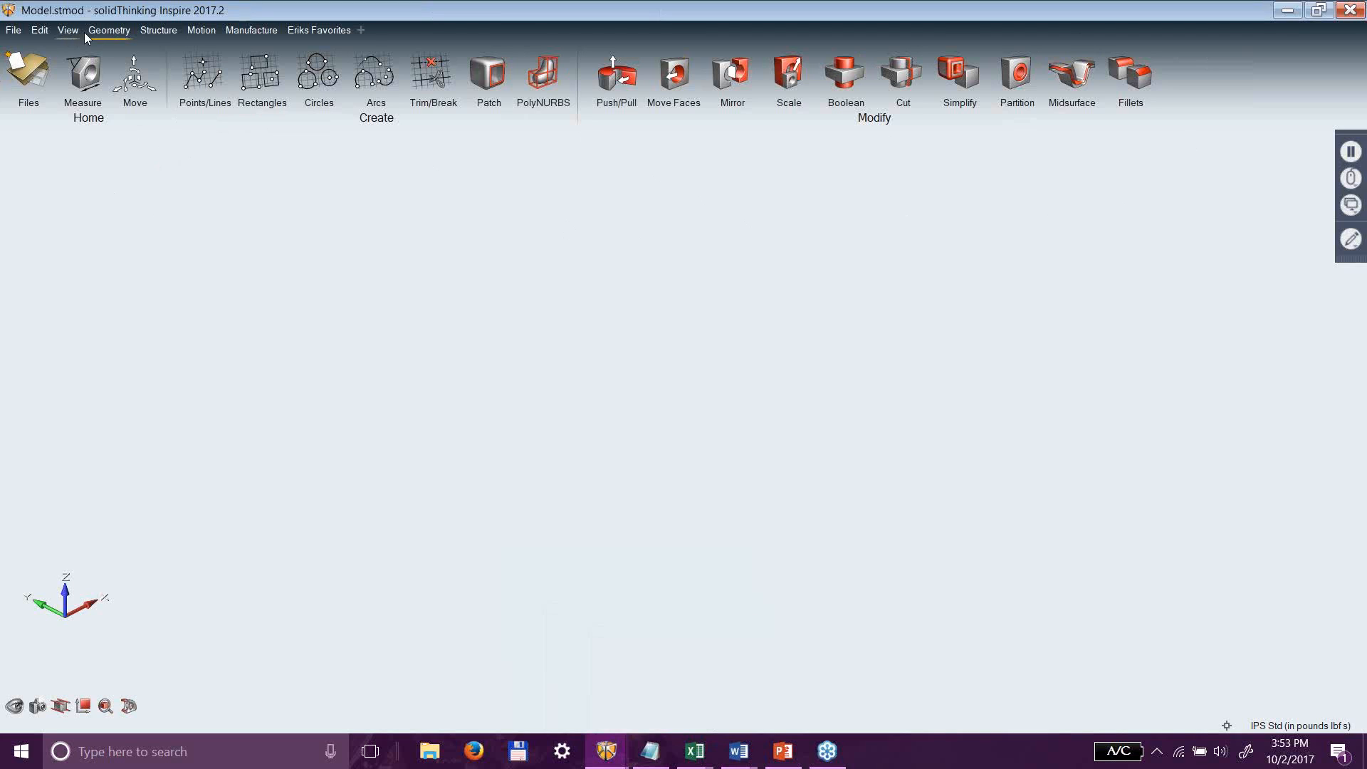
click(156, 30)
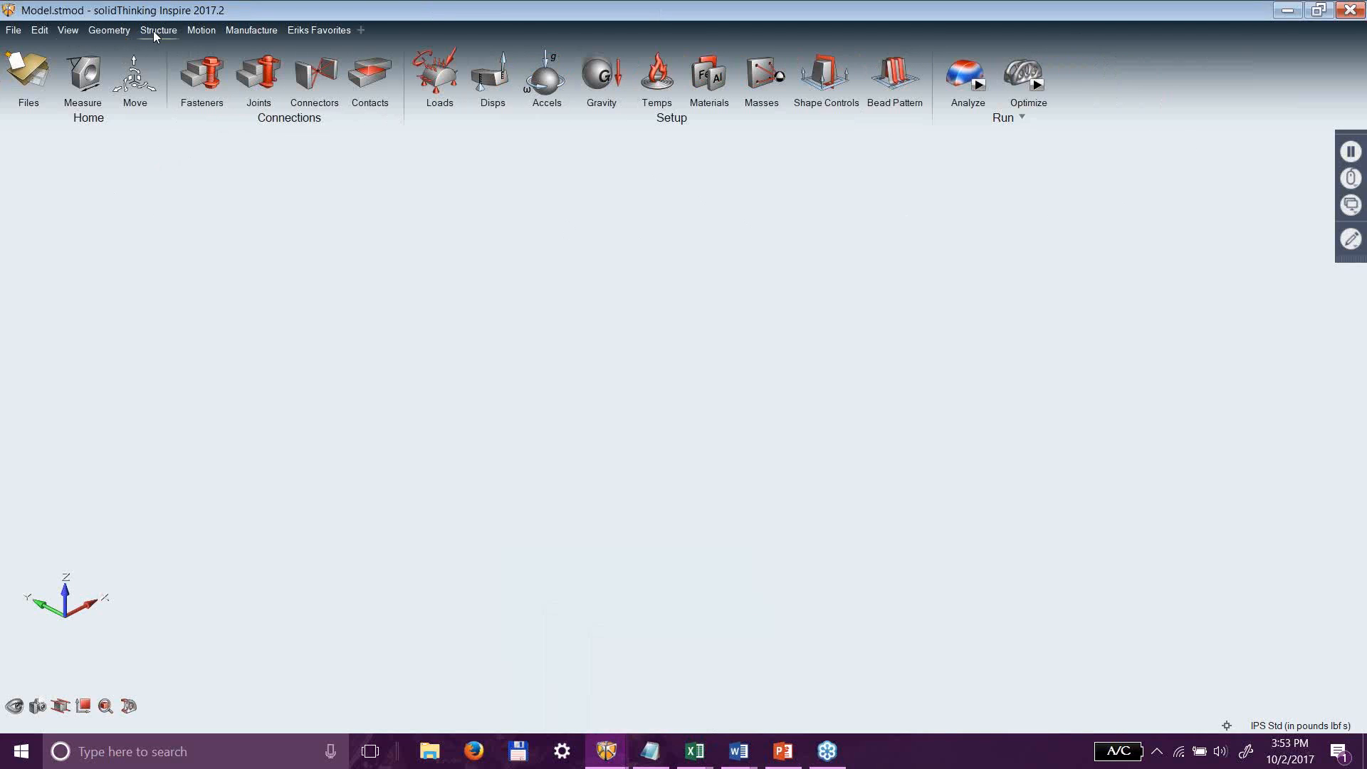
click(199, 31)
click(253, 34)
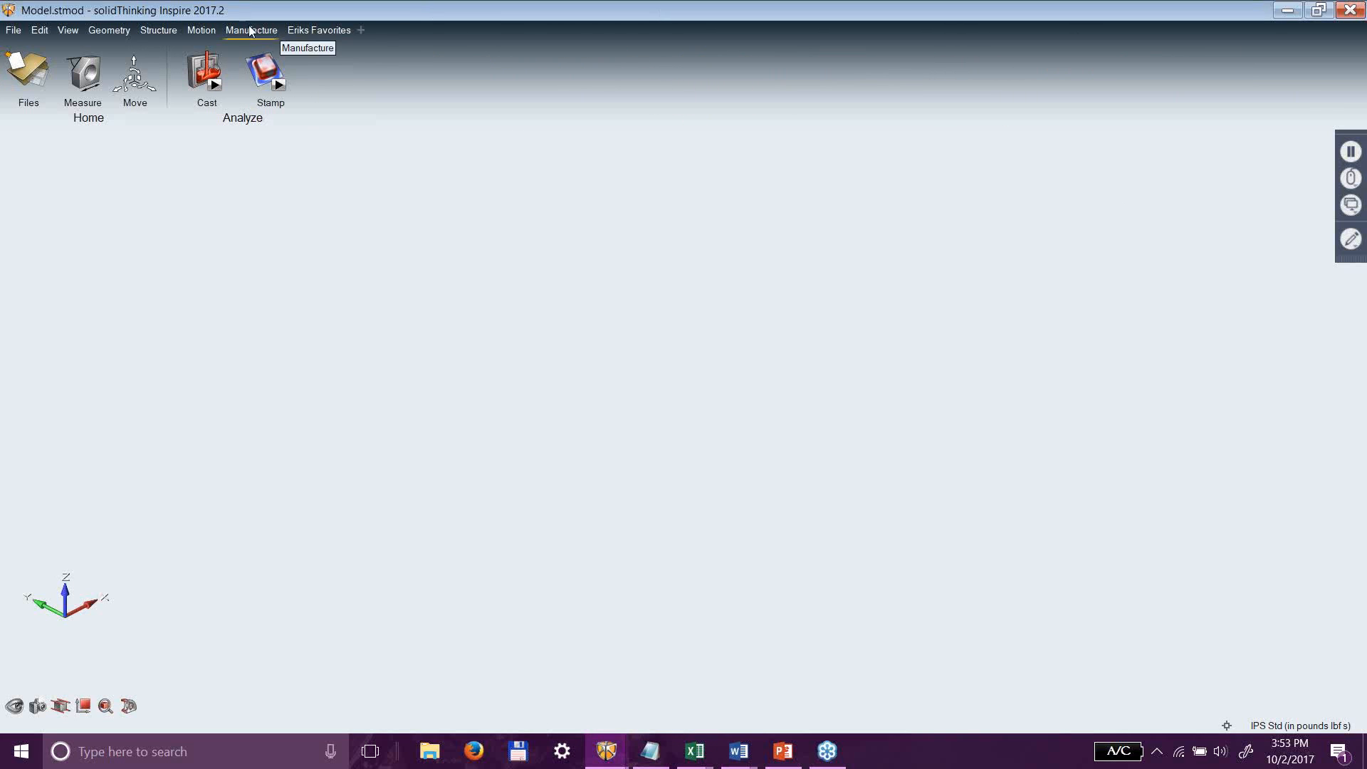
click(112, 29)
click(158, 30)
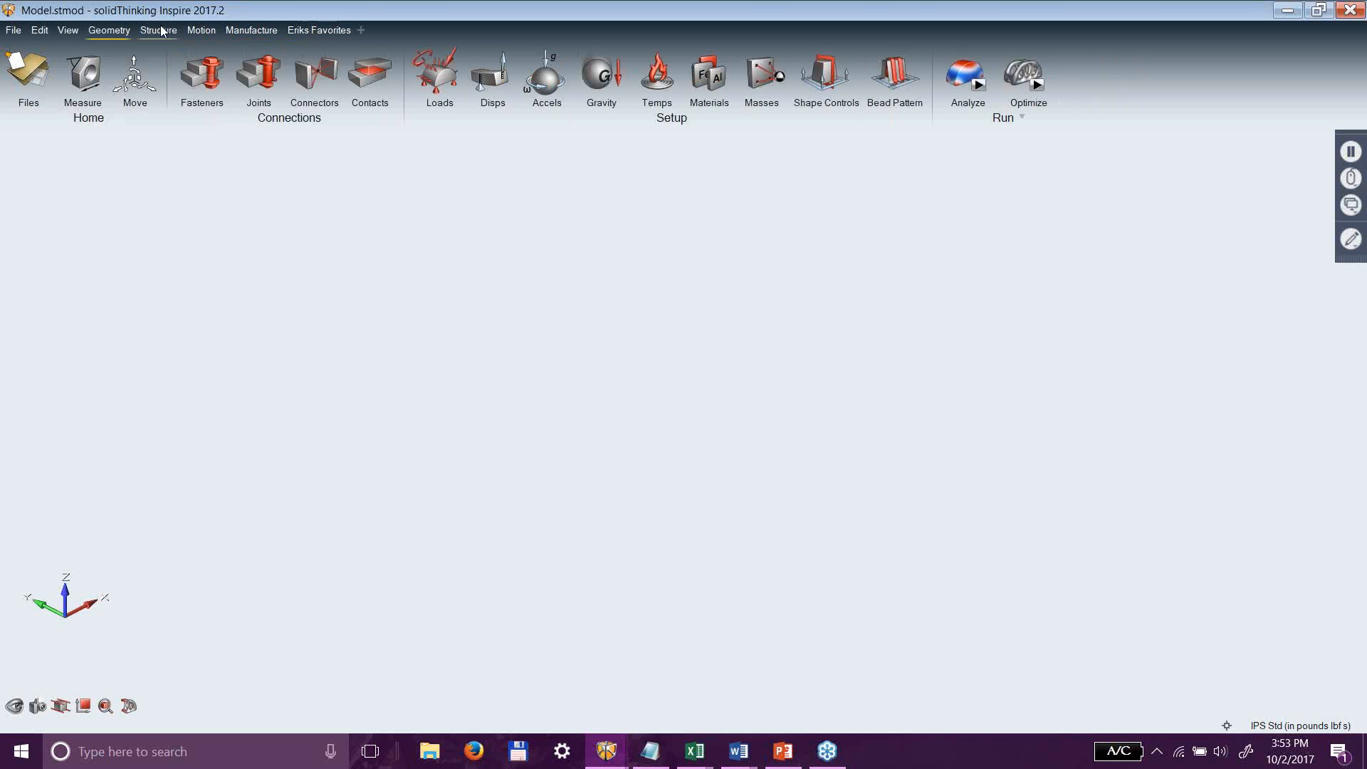
click(213, 28)
click(113, 31)
click(158, 30)
click(201, 30)
click(108, 28)
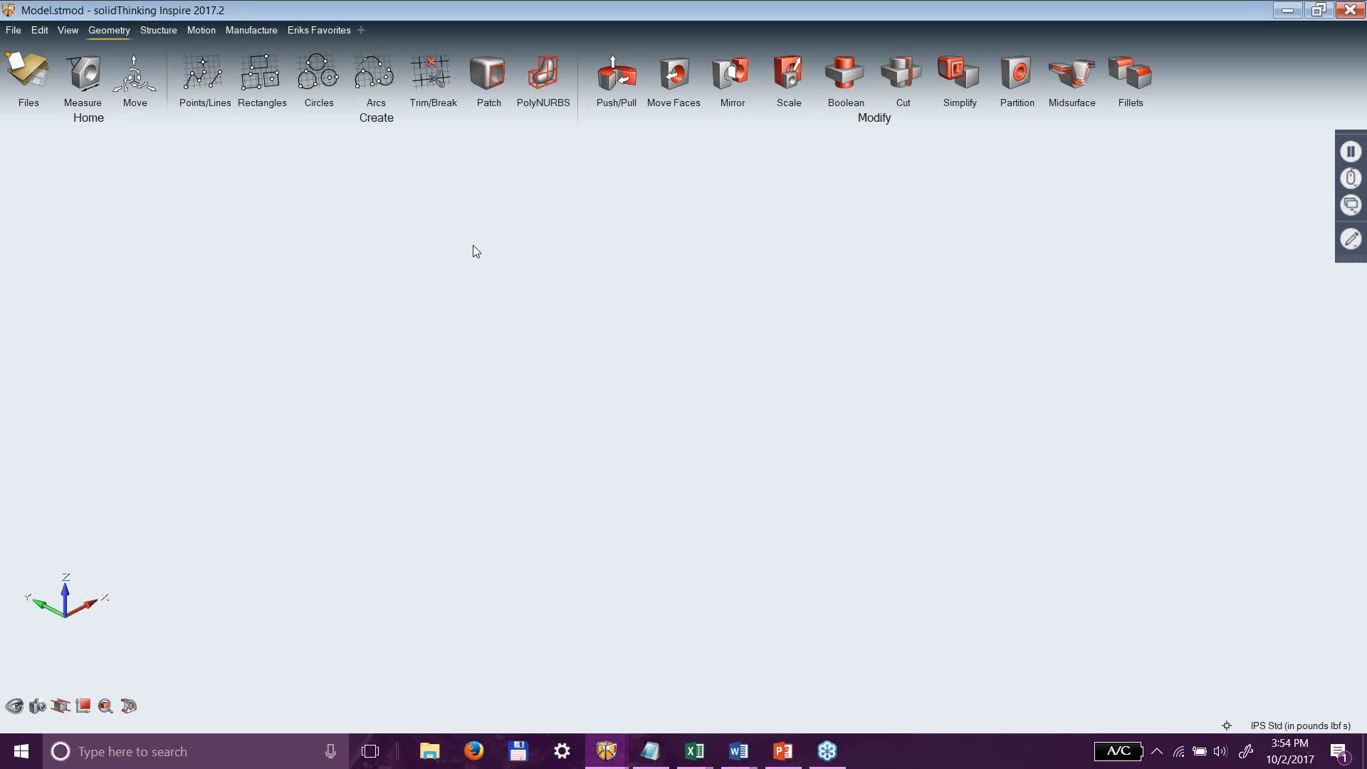
Show the Model Browser and the Property Editor.
click(12, 31)
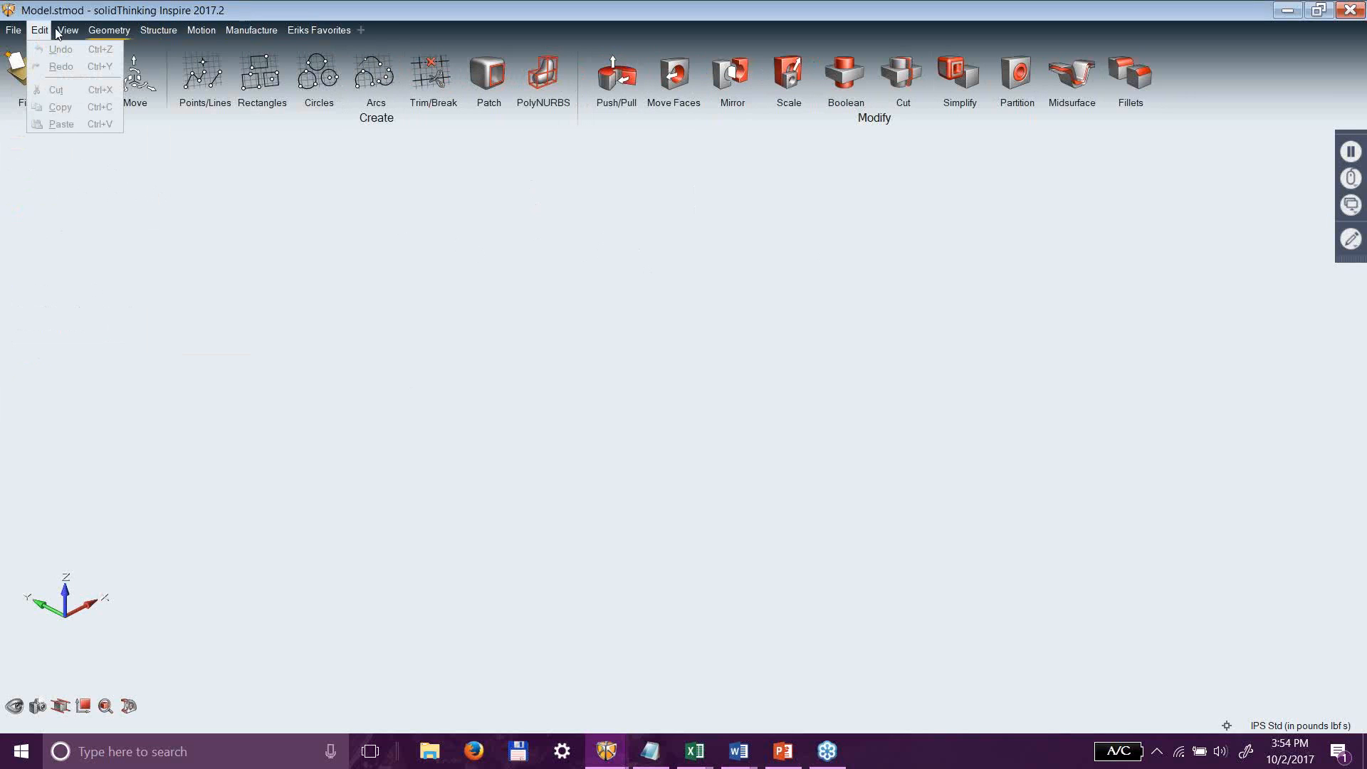
mouse_move(64, 33)
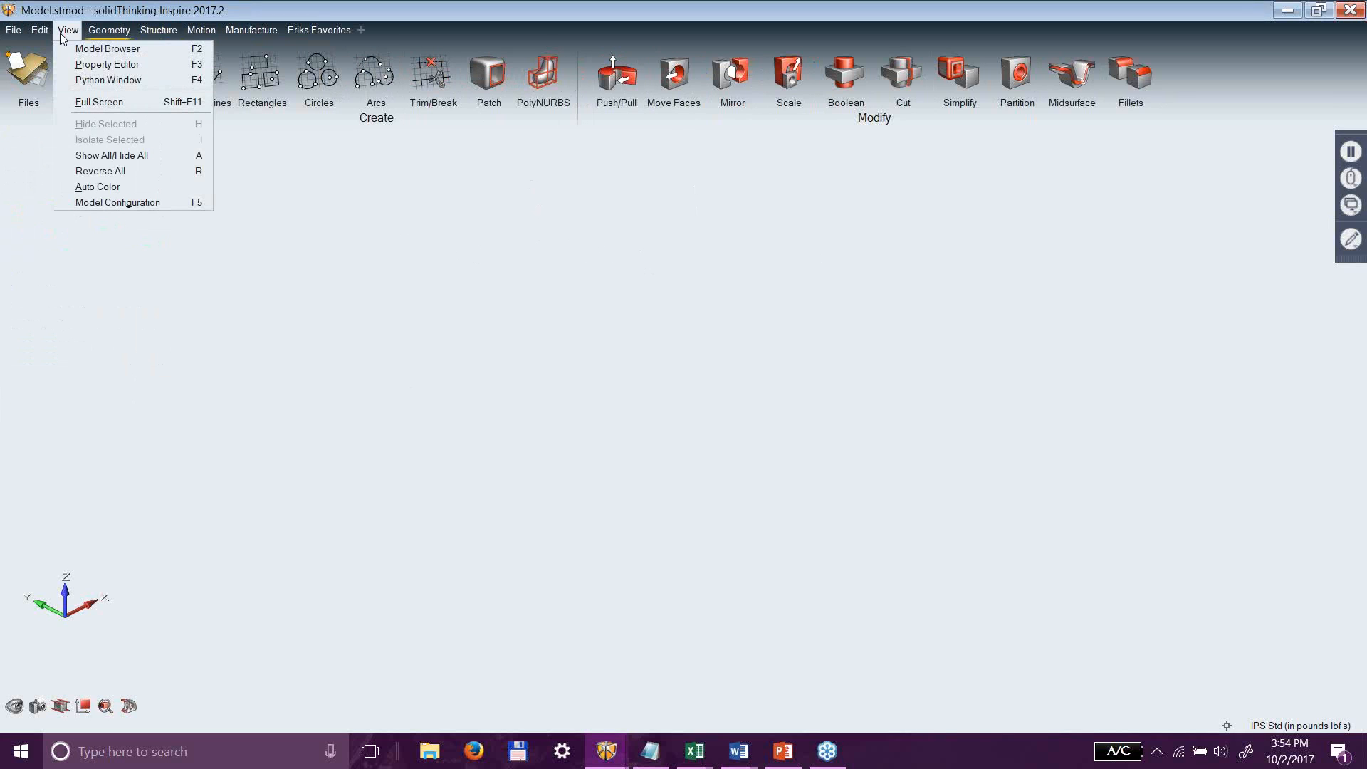
click(108, 50)
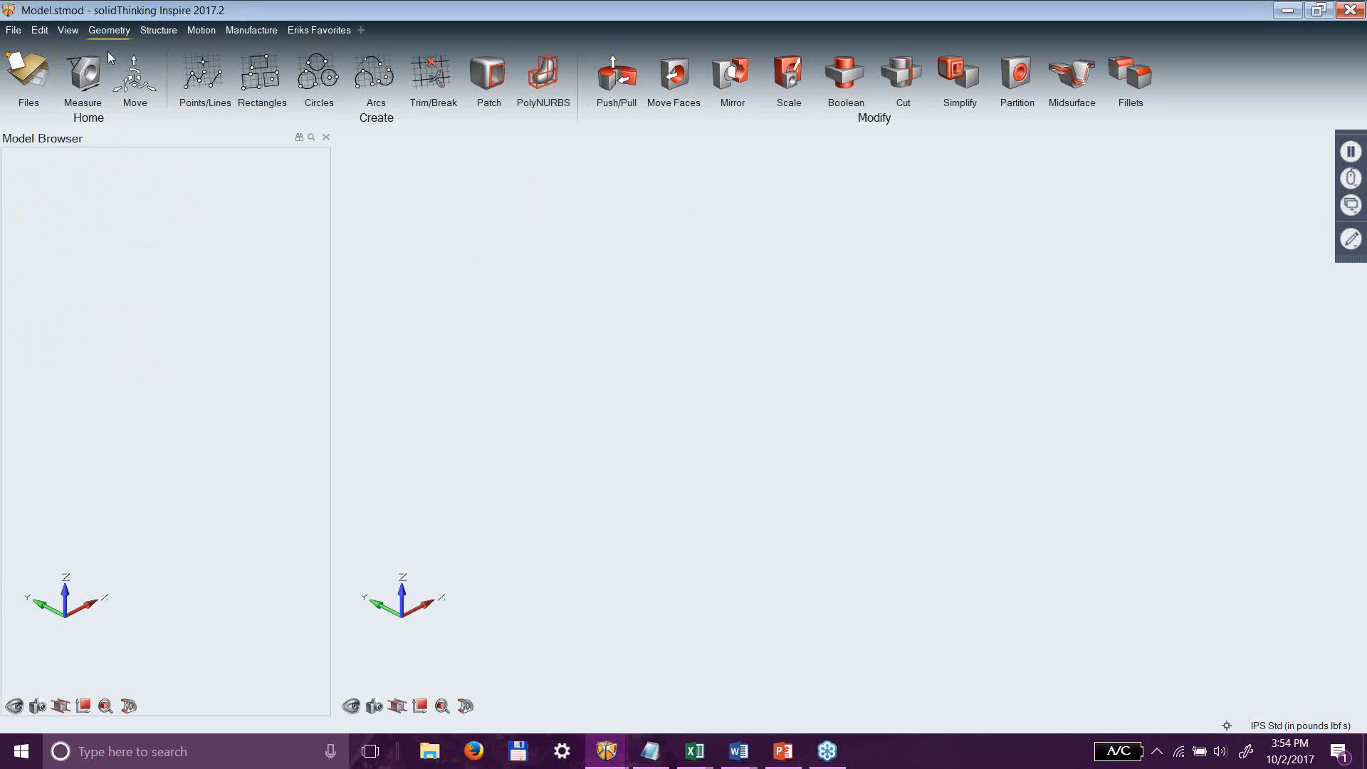
click(67, 31)
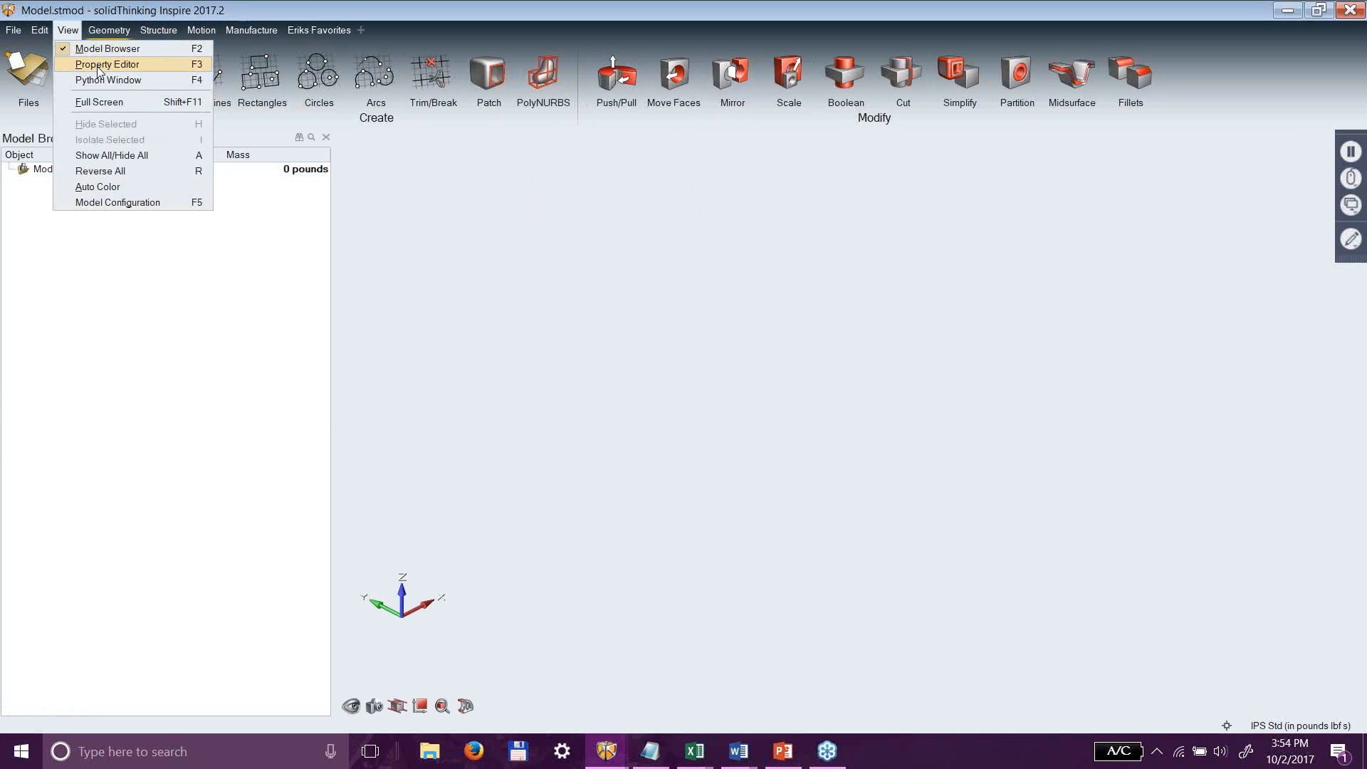
click(100, 66)
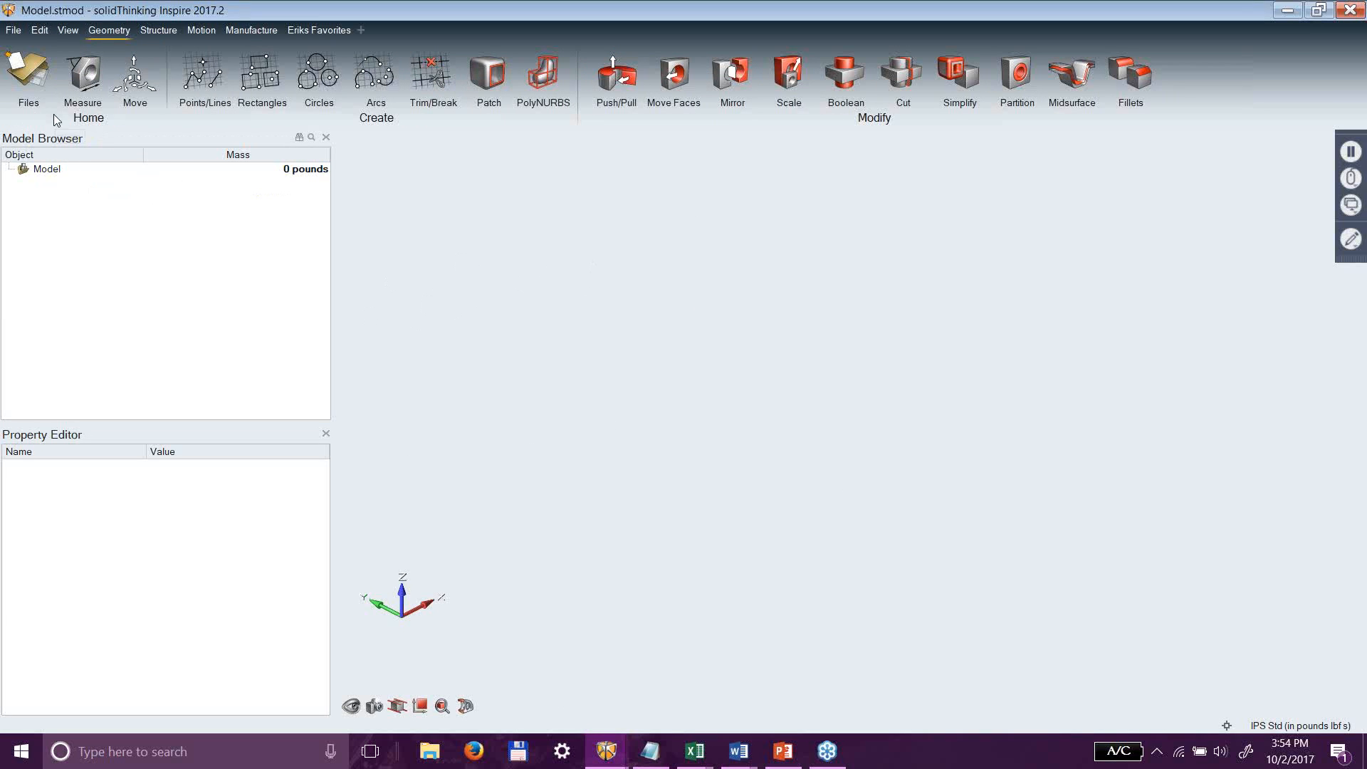
click(13, 32)
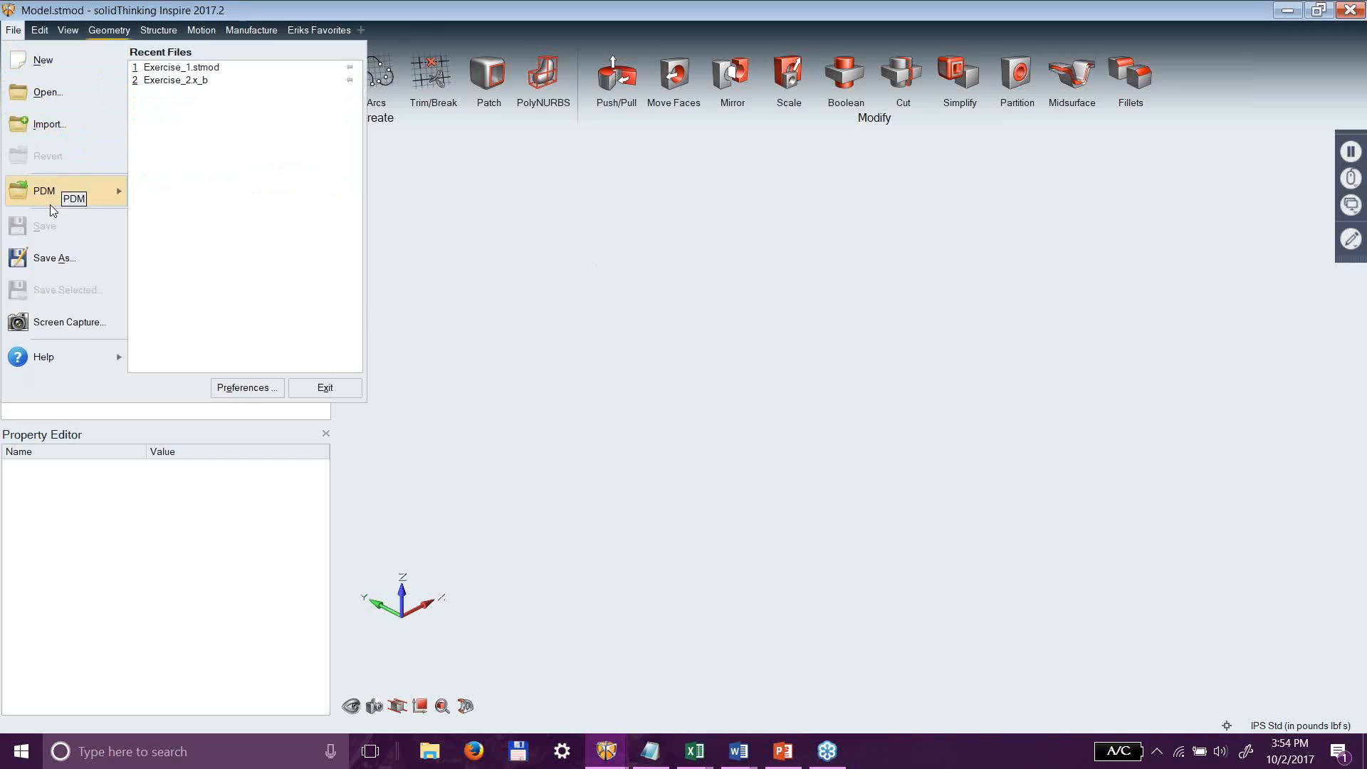
click(575, 272)
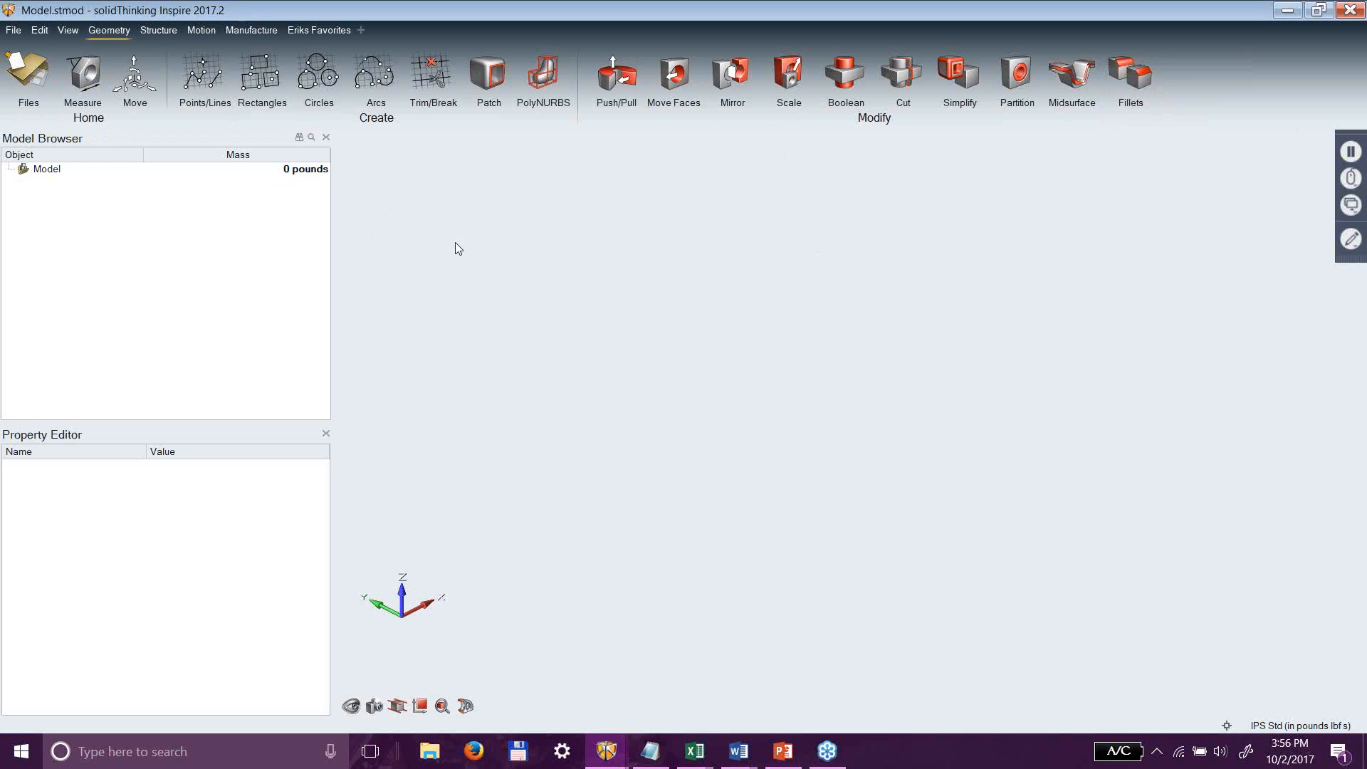
Open the model Exercise_1.stmod from the Inspire EDU 2017 folder on the Desktop.
click(36, 64)
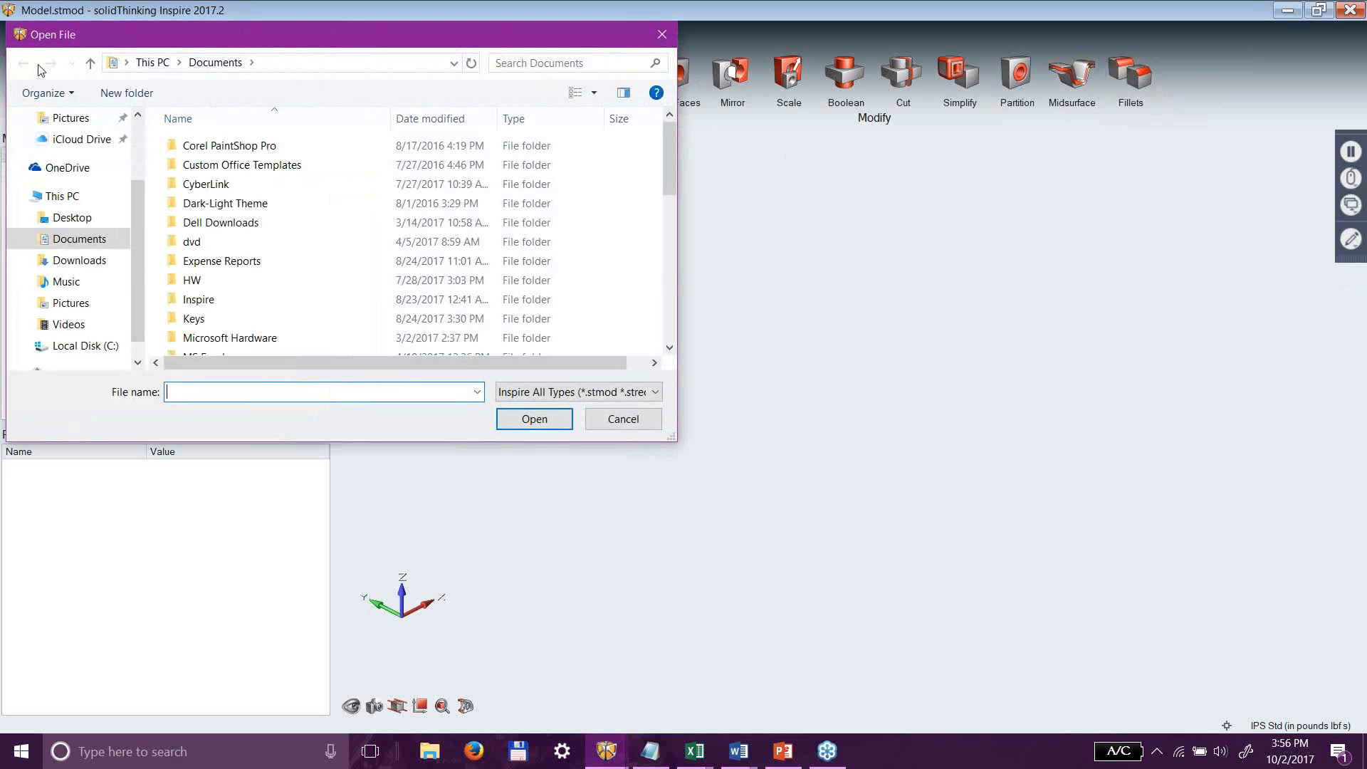
click(72, 217)
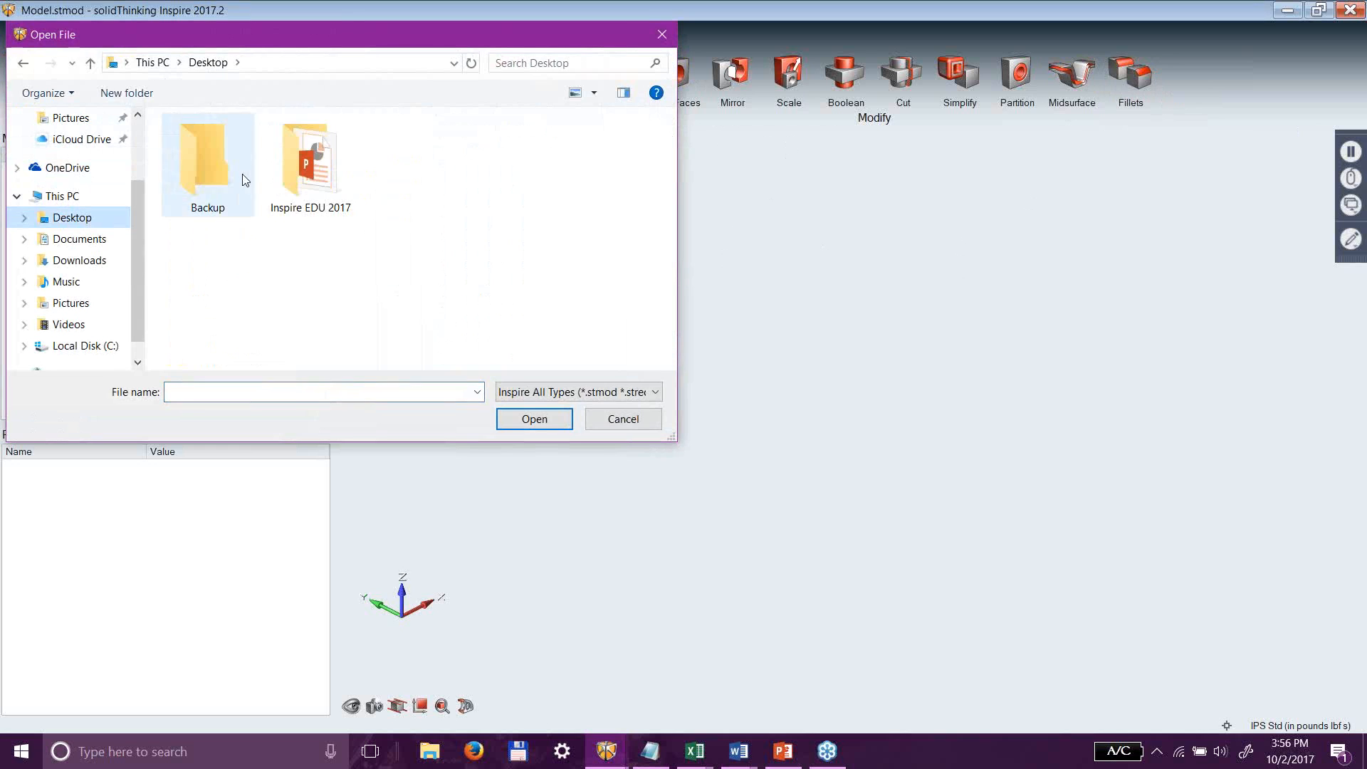
double_click(311, 176)
click(208, 148)
double_click(208, 147)
double_click(210, 147)
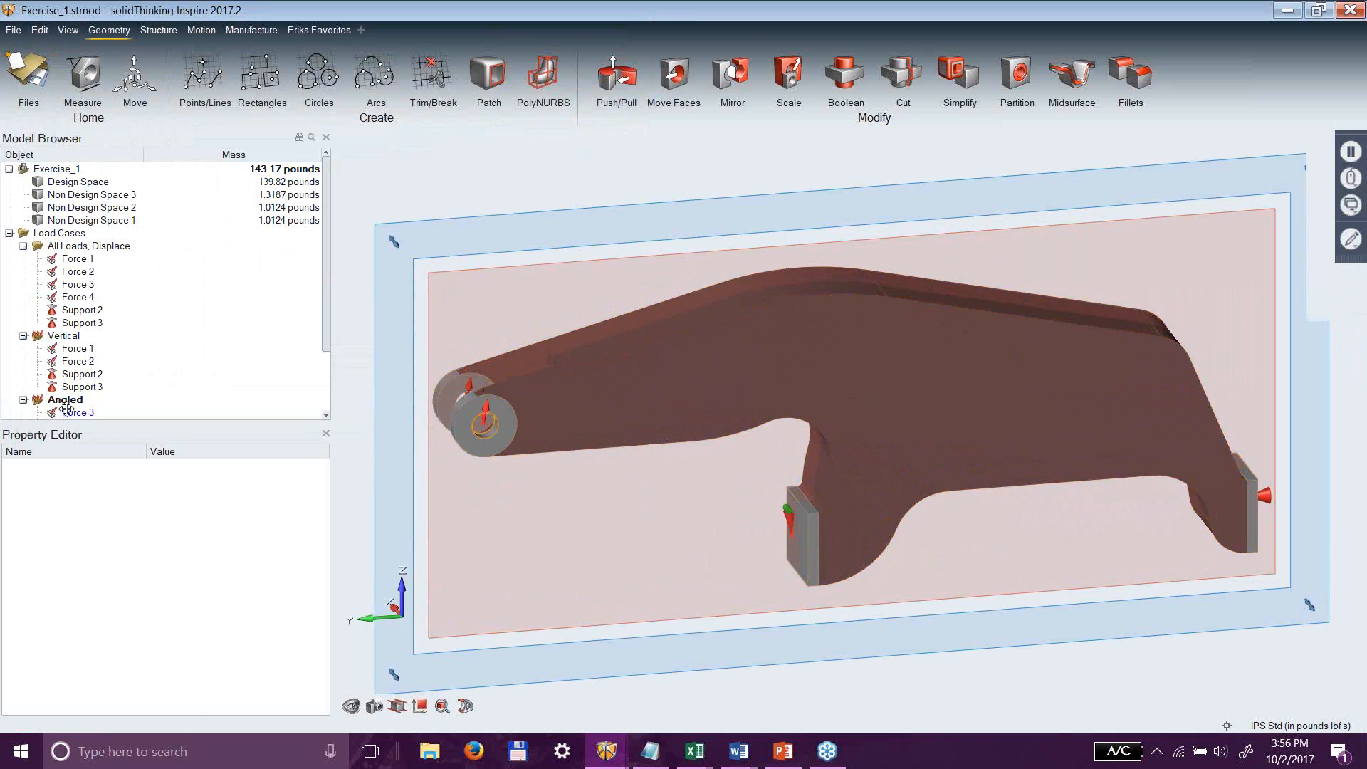
Hide and reshow the Design Space and Non Design Space 3, 2 and 1 one after another.
drag(323, 250, 331, 156)
click(1116, 582)
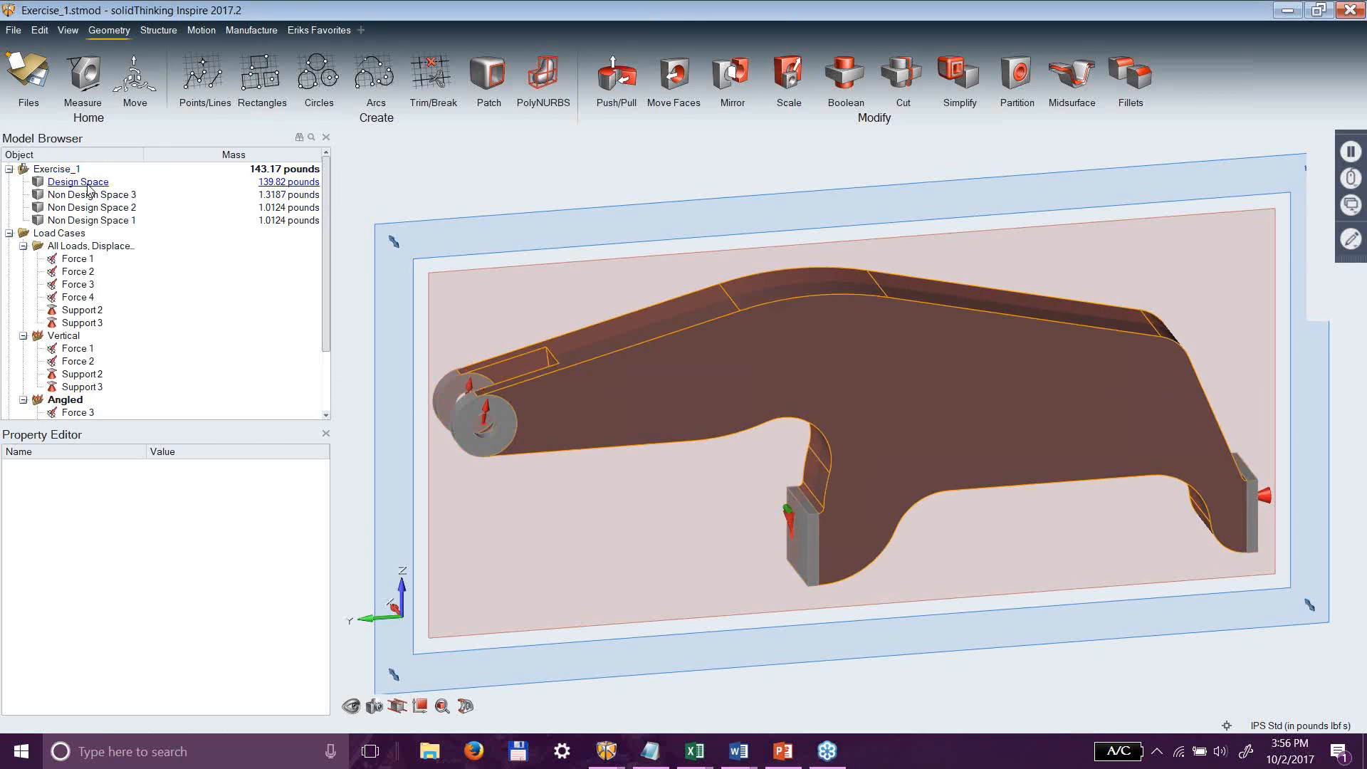
click(39, 186)
click(40, 184)
click(39, 183)
click(39, 197)
click(40, 196)
click(39, 209)
click(39, 208)
click(41, 222)
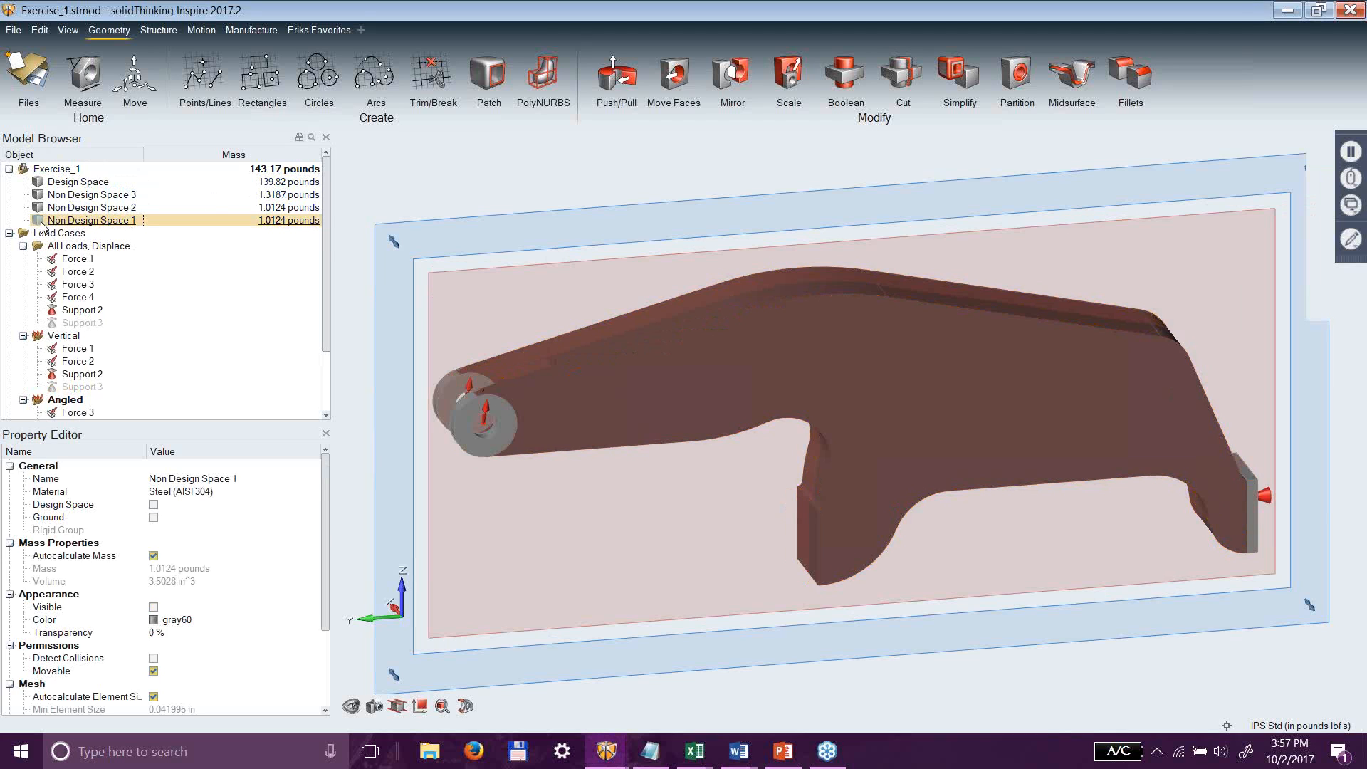
click(40, 222)
Hide the non-design spaces and the Design Space of Exercise_1 again and bring all four parts back into view.
click(39, 209)
click(39, 196)
click(39, 184)
click(39, 222)
click(39, 222)
click(39, 210)
click(39, 197)
click(38, 184)
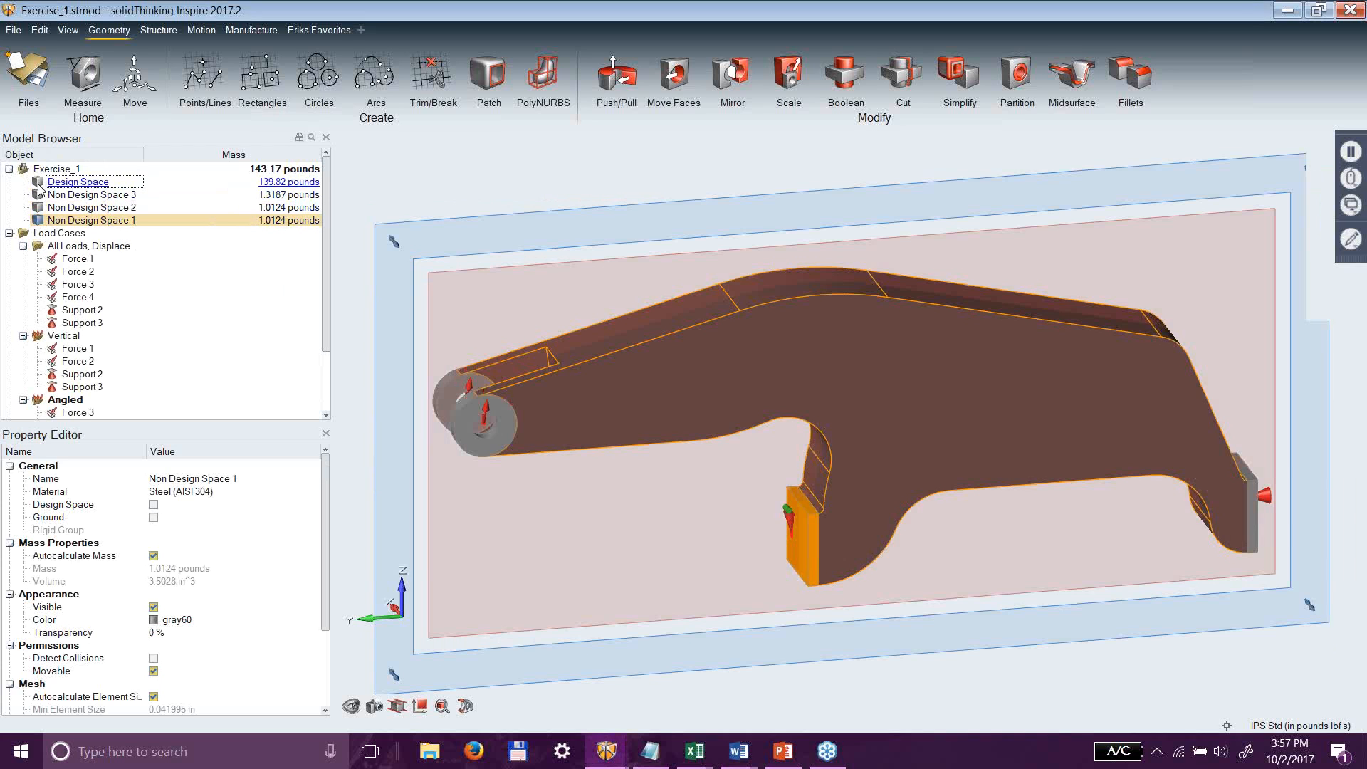
Hide Force 1 to Force 4, Support 2 and Support 3 in the load cases and show them all again.
click(52, 260)
click(53, 273)
click(52, 286)
click(52, 298)
click(51, 311)
click(52, 324)
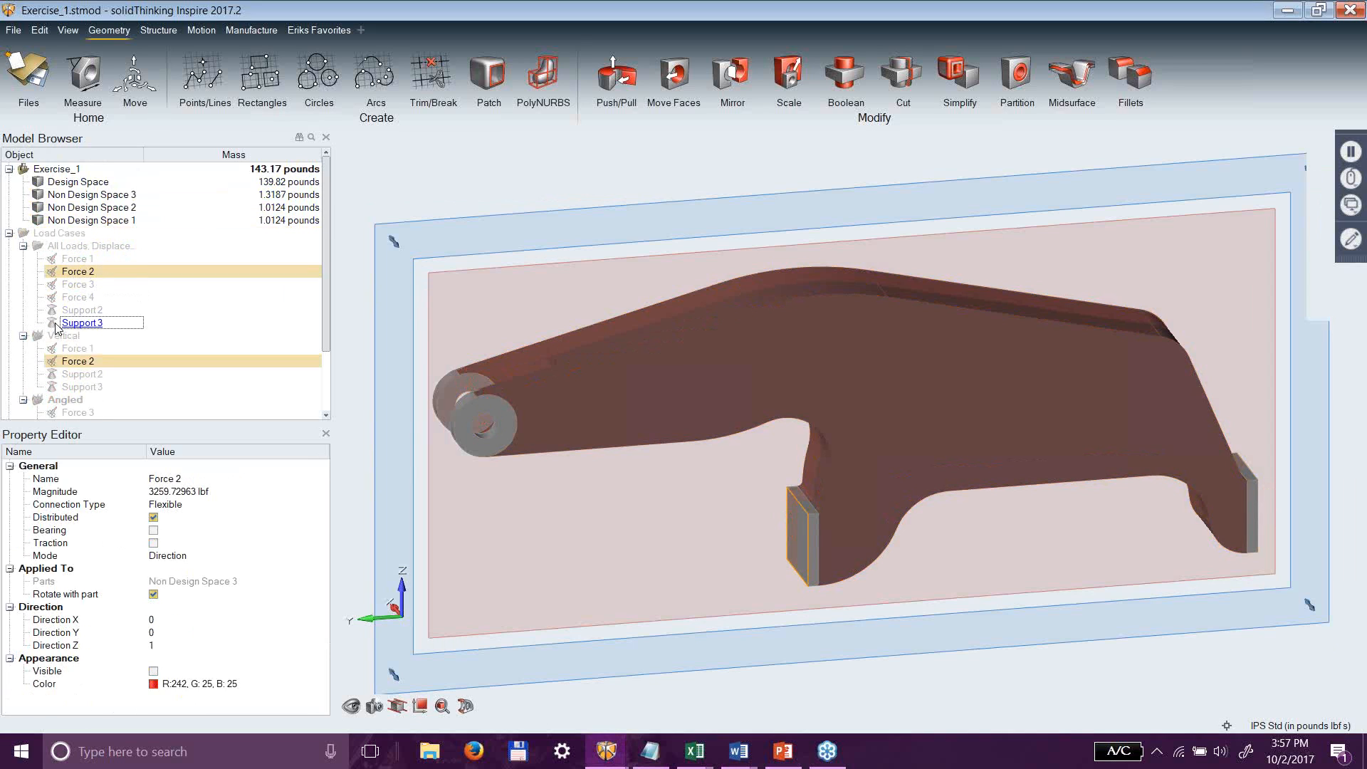
click(52, 324)
click(52, 311)
click(52, 299)
click(52, 286)
click(52, 272)
click(52, 260)
Hide and reshow the Design Space through its Visible property, and open its color choices without picking a color.
scroll(156, 334, down, 2)
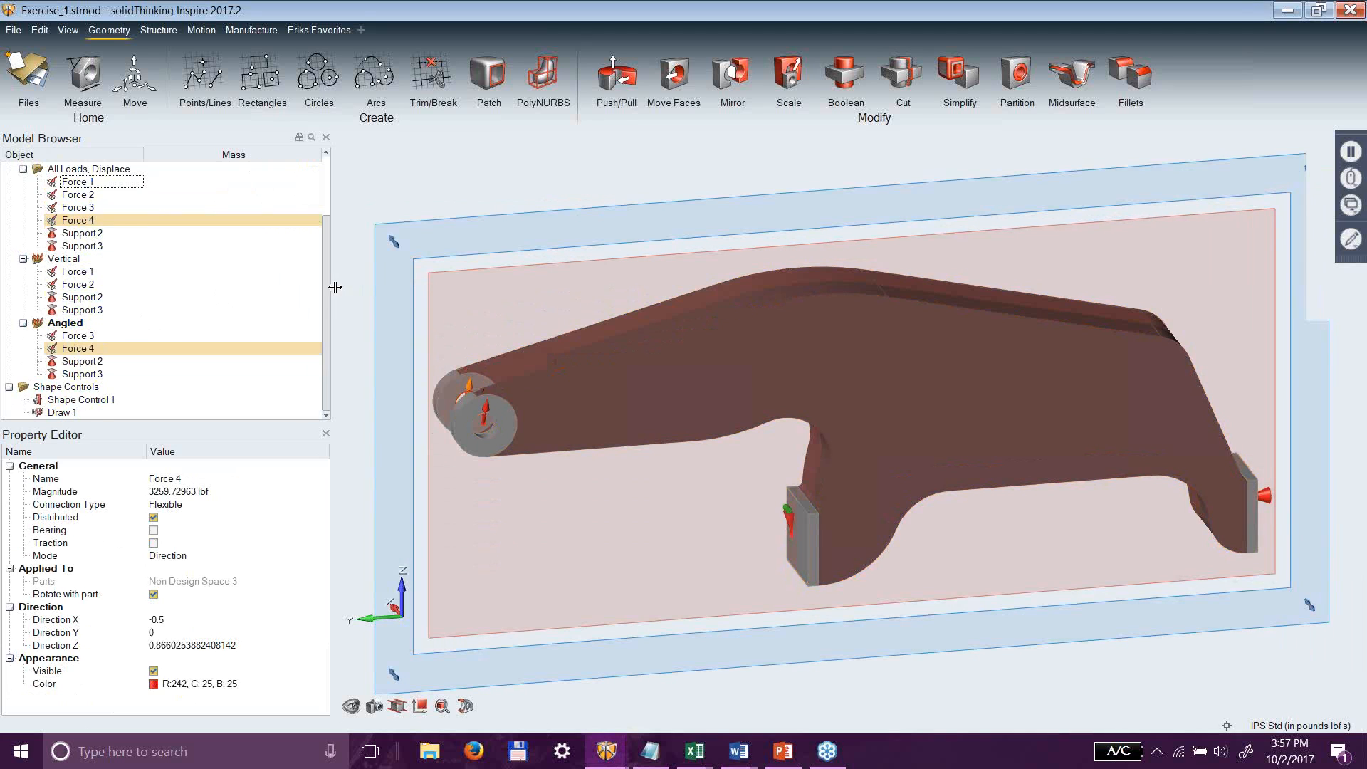
drag(326, 297, 322, 202)
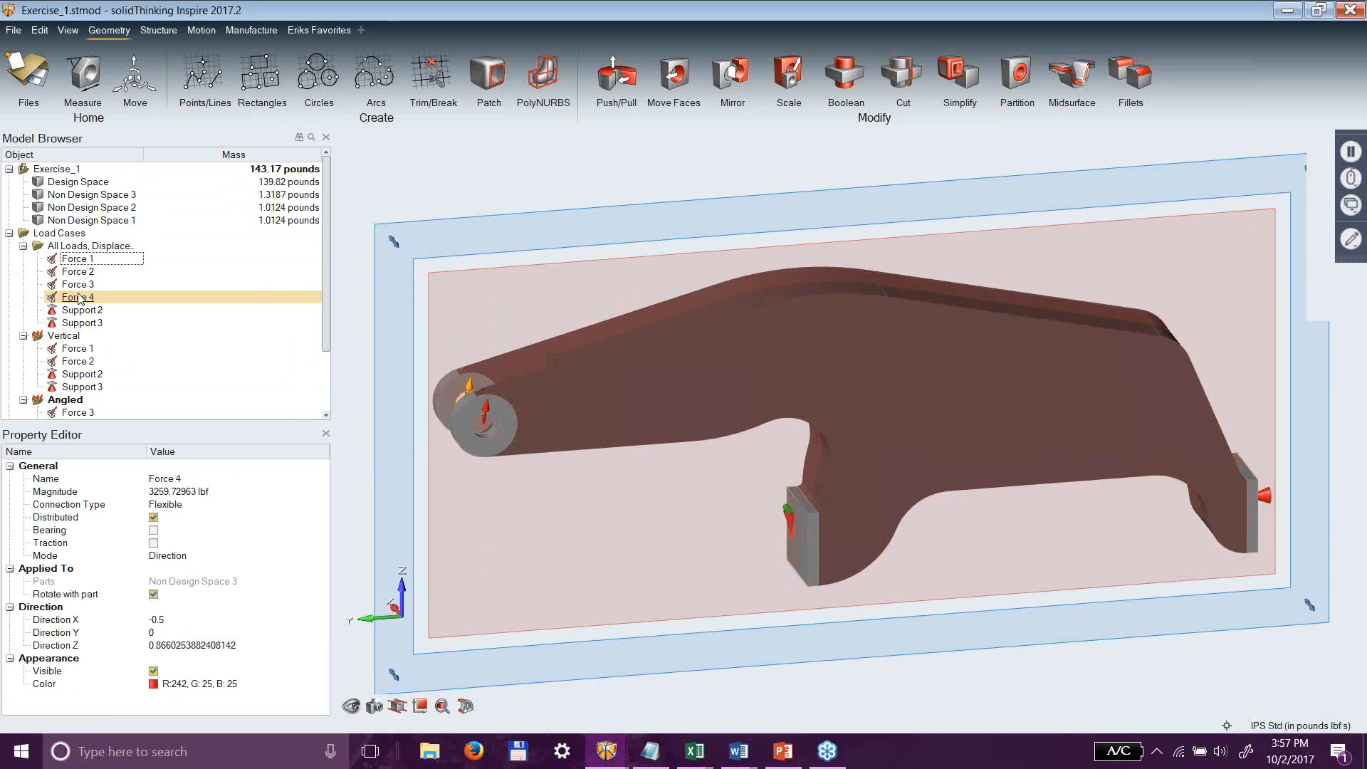
click(79, 182)
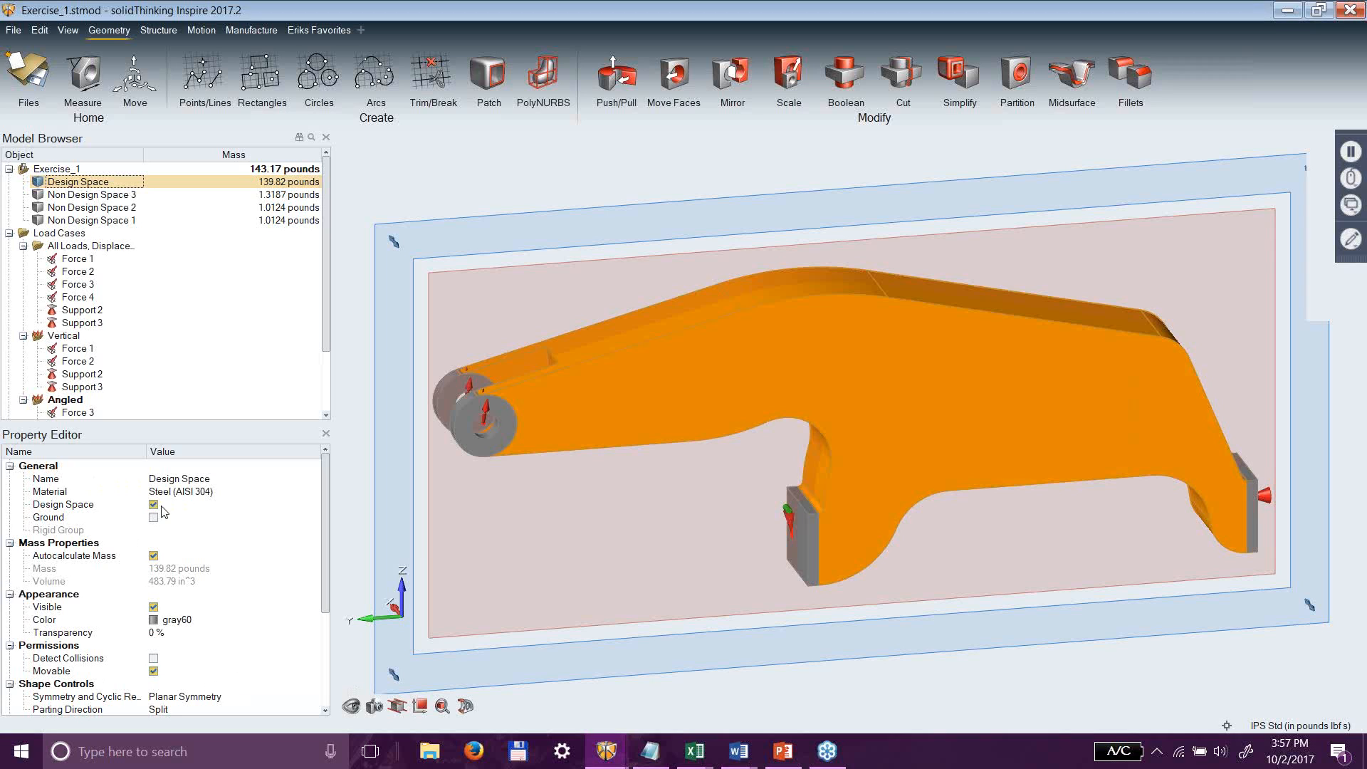
click(153, 609)
click(152, 608)
click(154, 608)
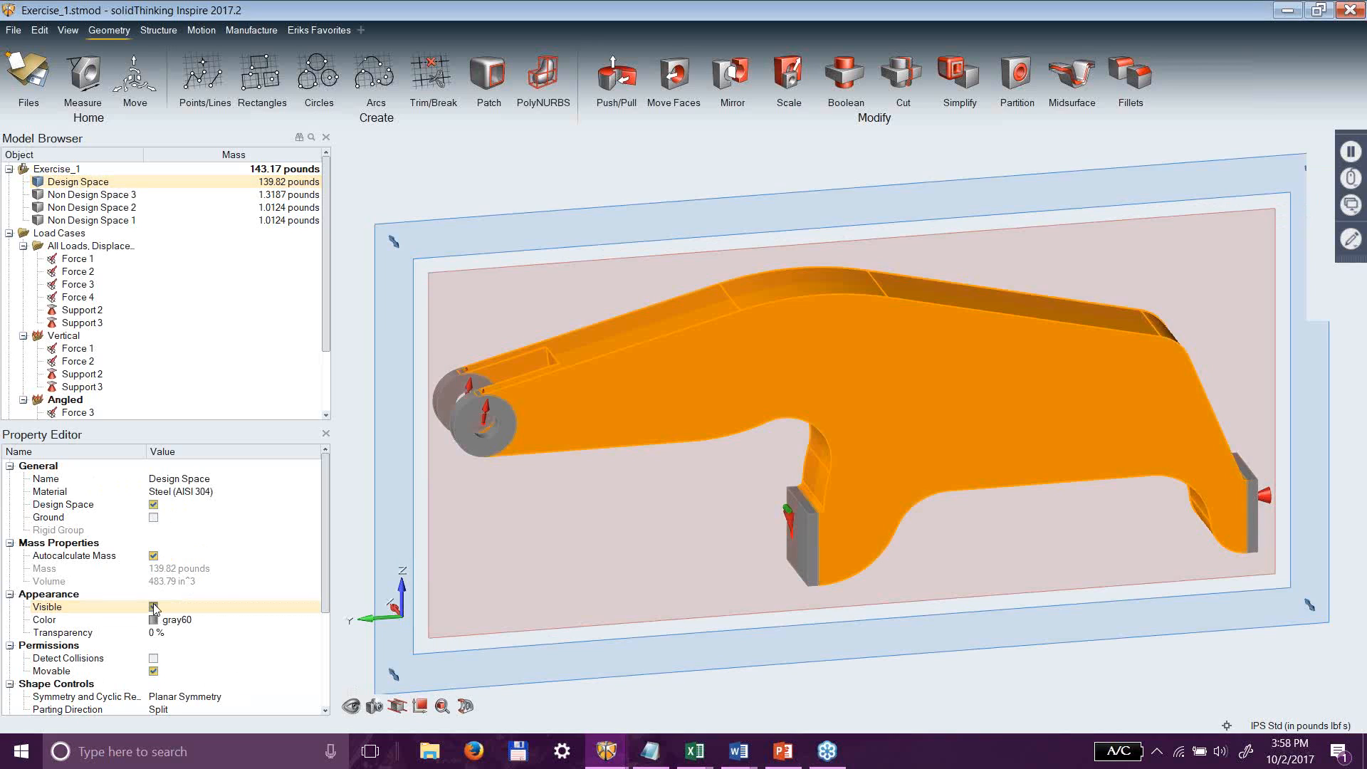
click(153, 619)
click(153, 619)
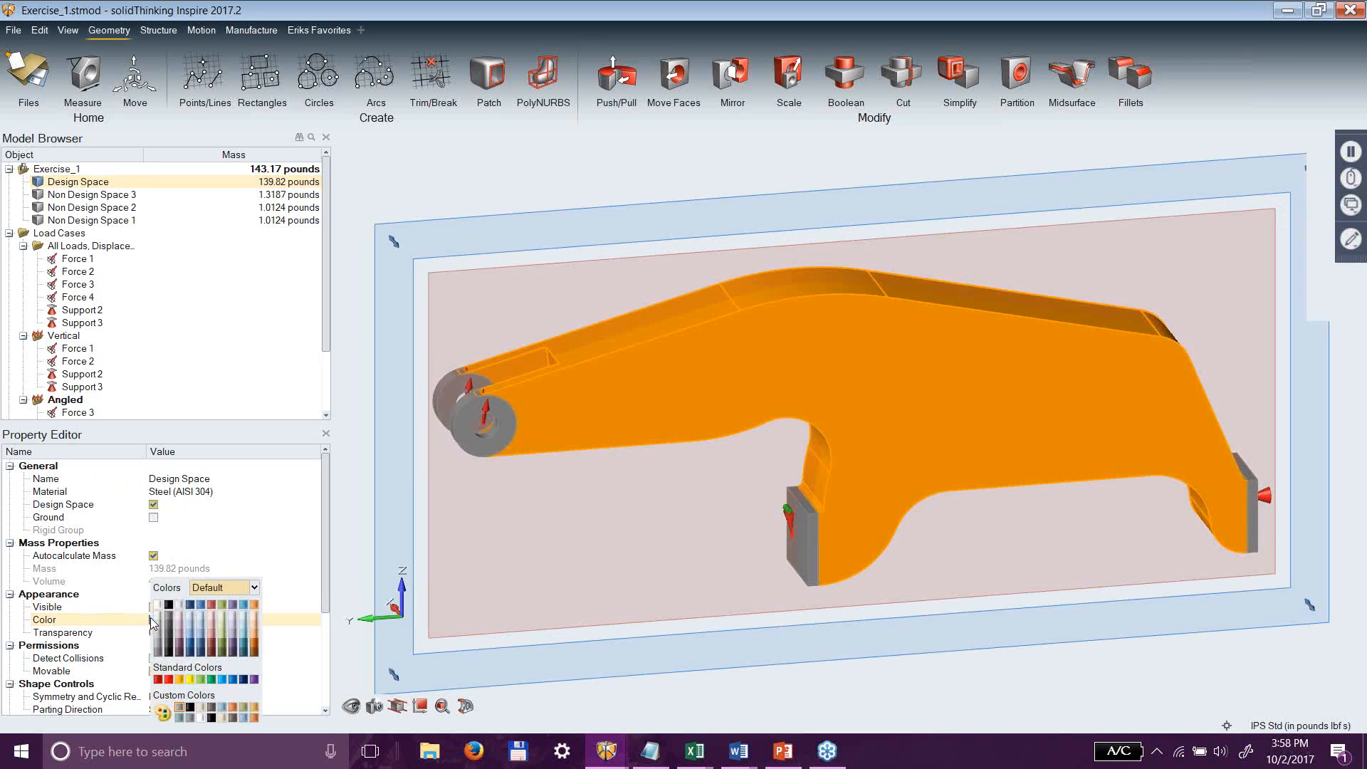
click(274, 543)
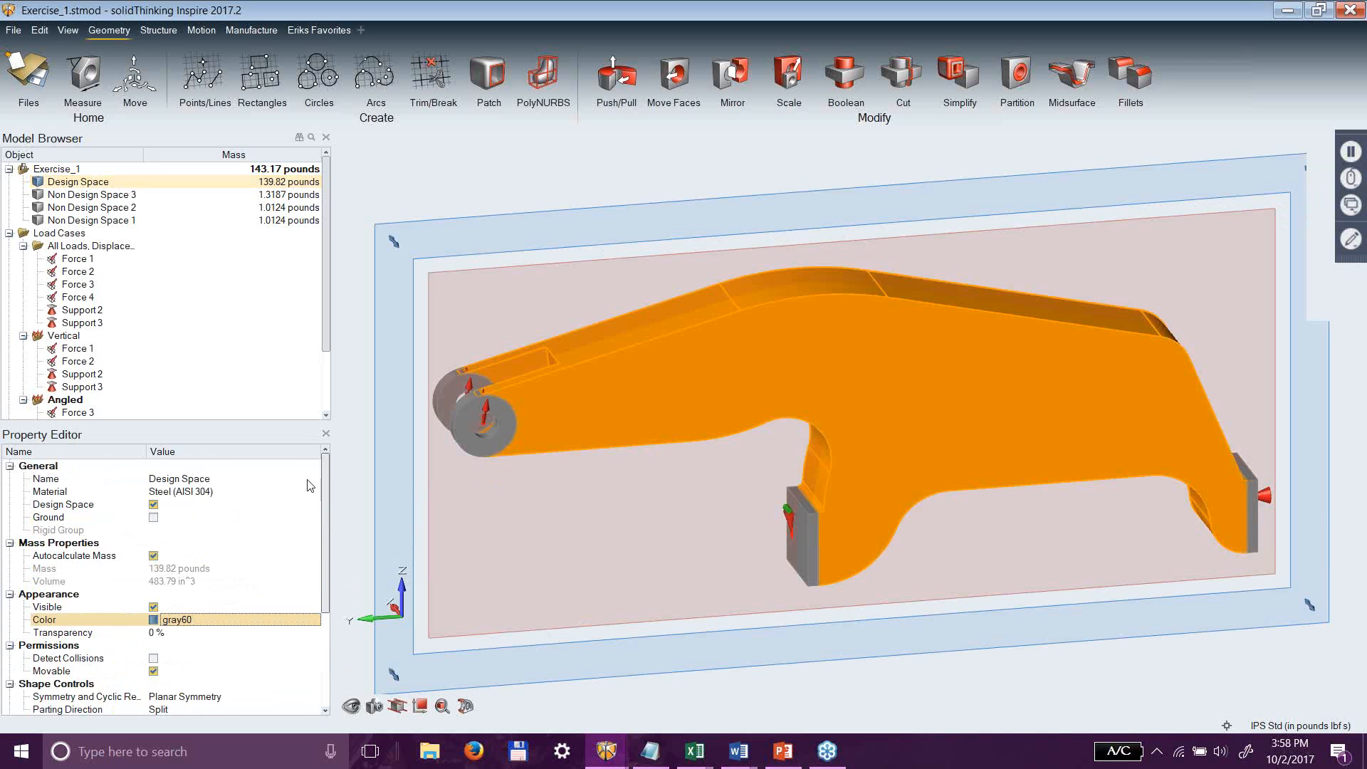
Select Force 1 to inspect its properties and open its magnitude for editing.
click(77, 259)
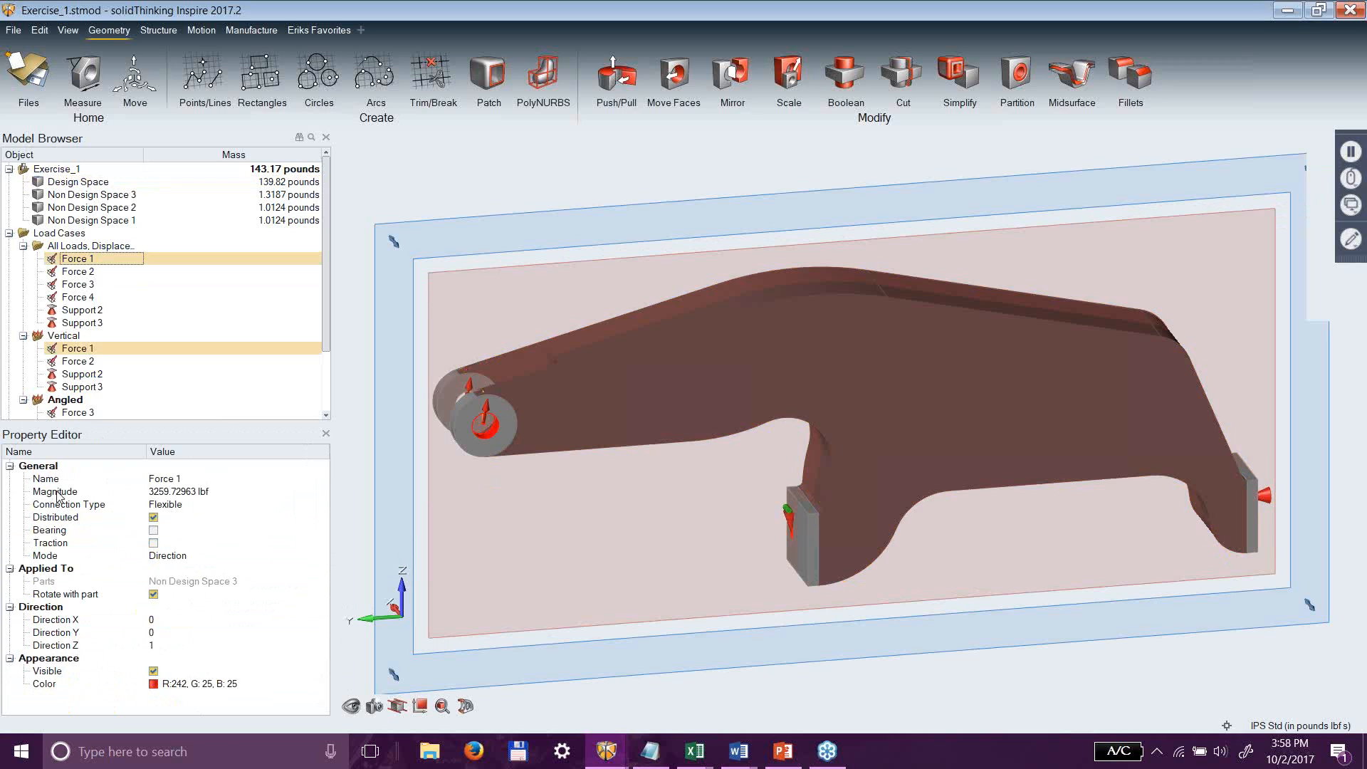
click(198, 492)
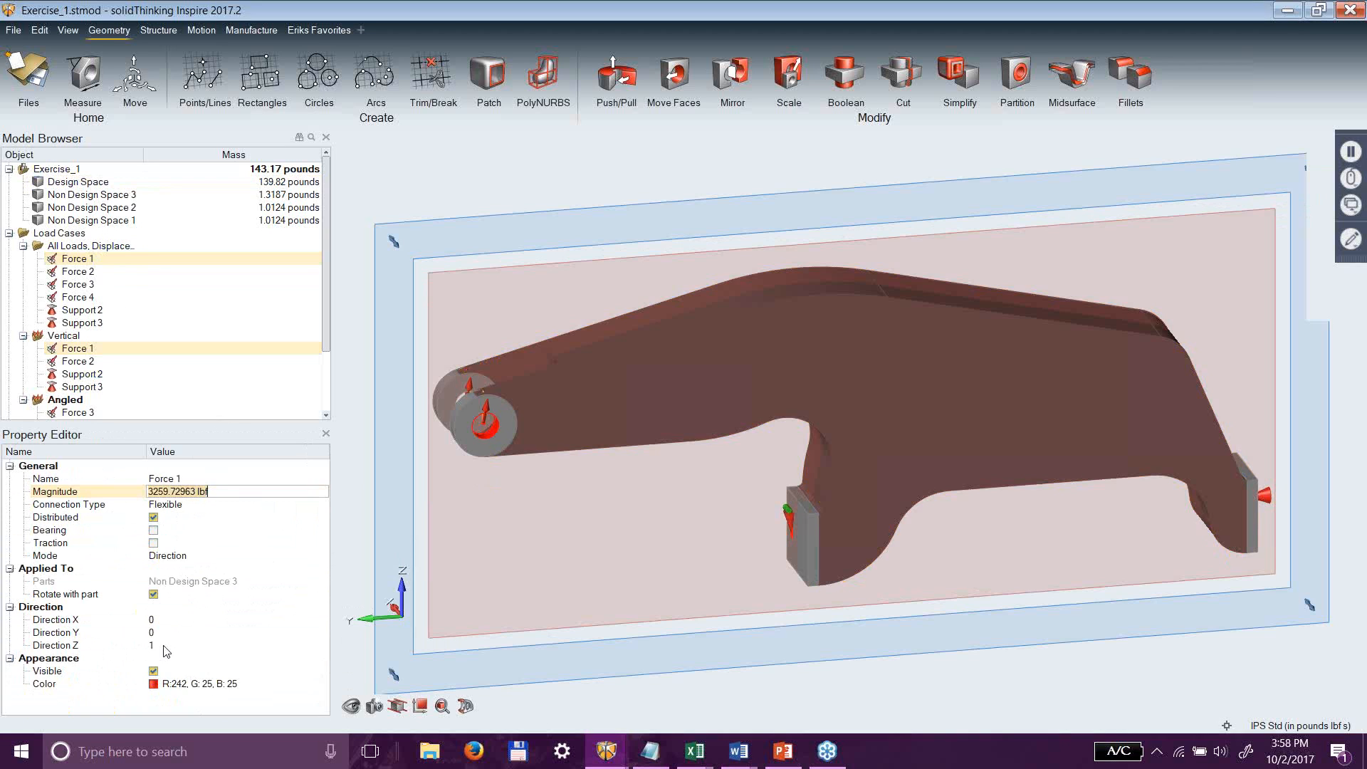
drag(324, 336, 326, 296)
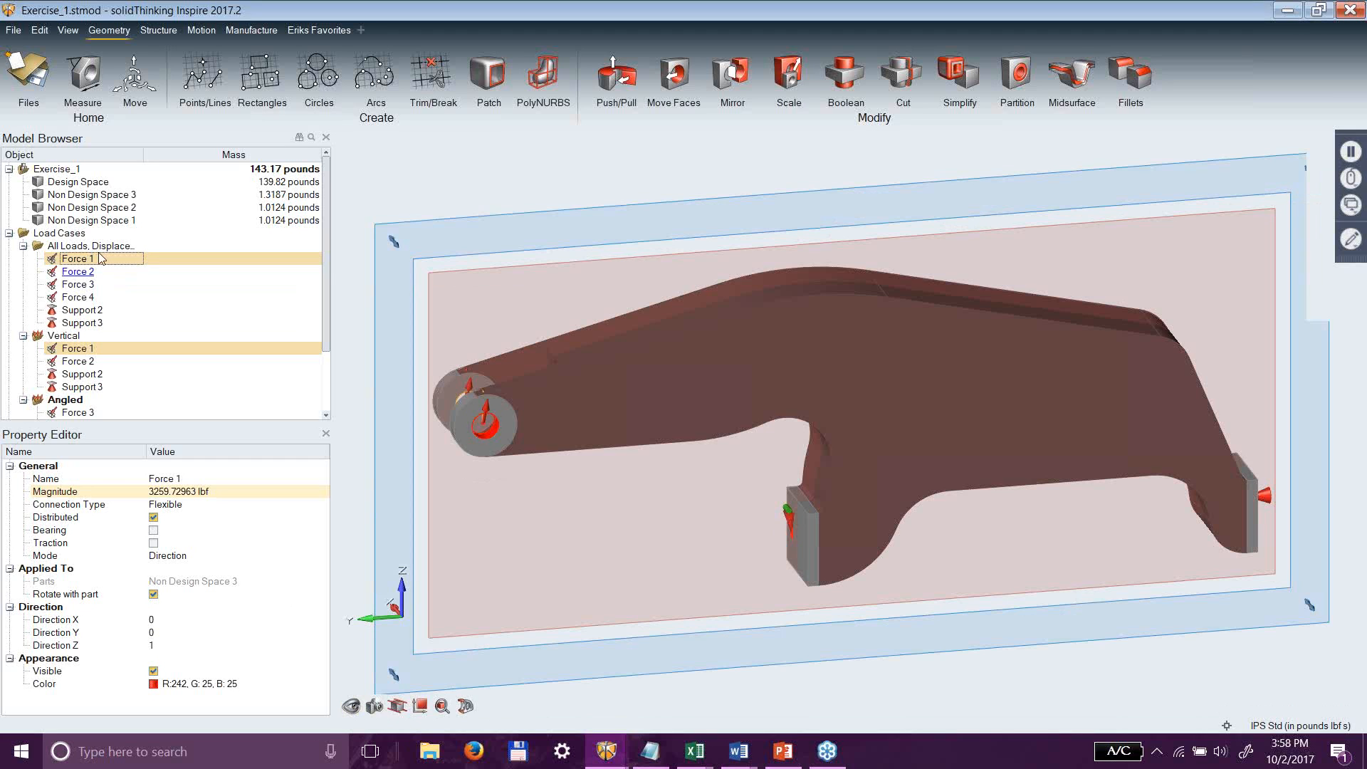
Hide and reshow the Design Space and Non Design Space 3.
click(39, 179)
click(38, 179)
click(39, 181)
click(38, 182)
click(38, 195)
click(39, 195)
Hide the Design Space, Non Design Space 1 and Non Design Space 2 by picking them in the model with the Show/Hide tool.
click(351, 707)
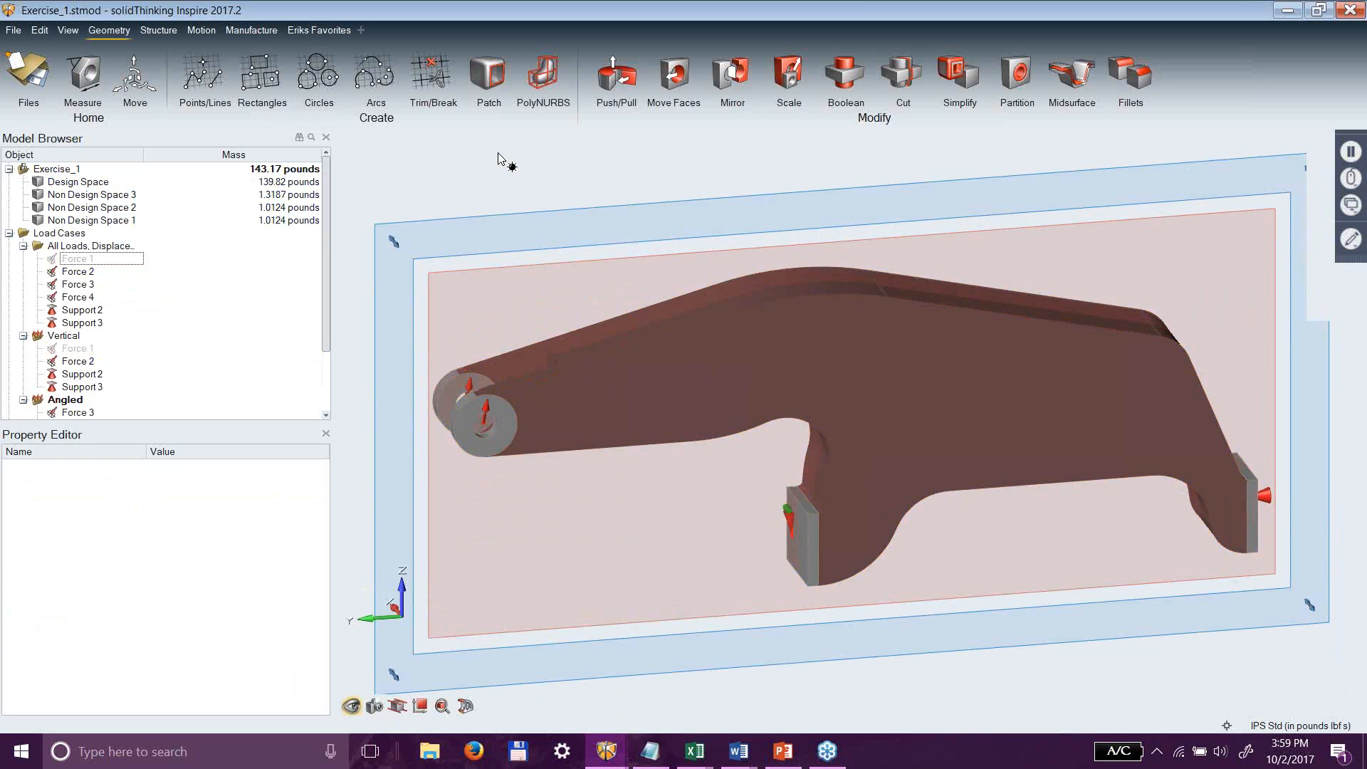
click(723, 353)
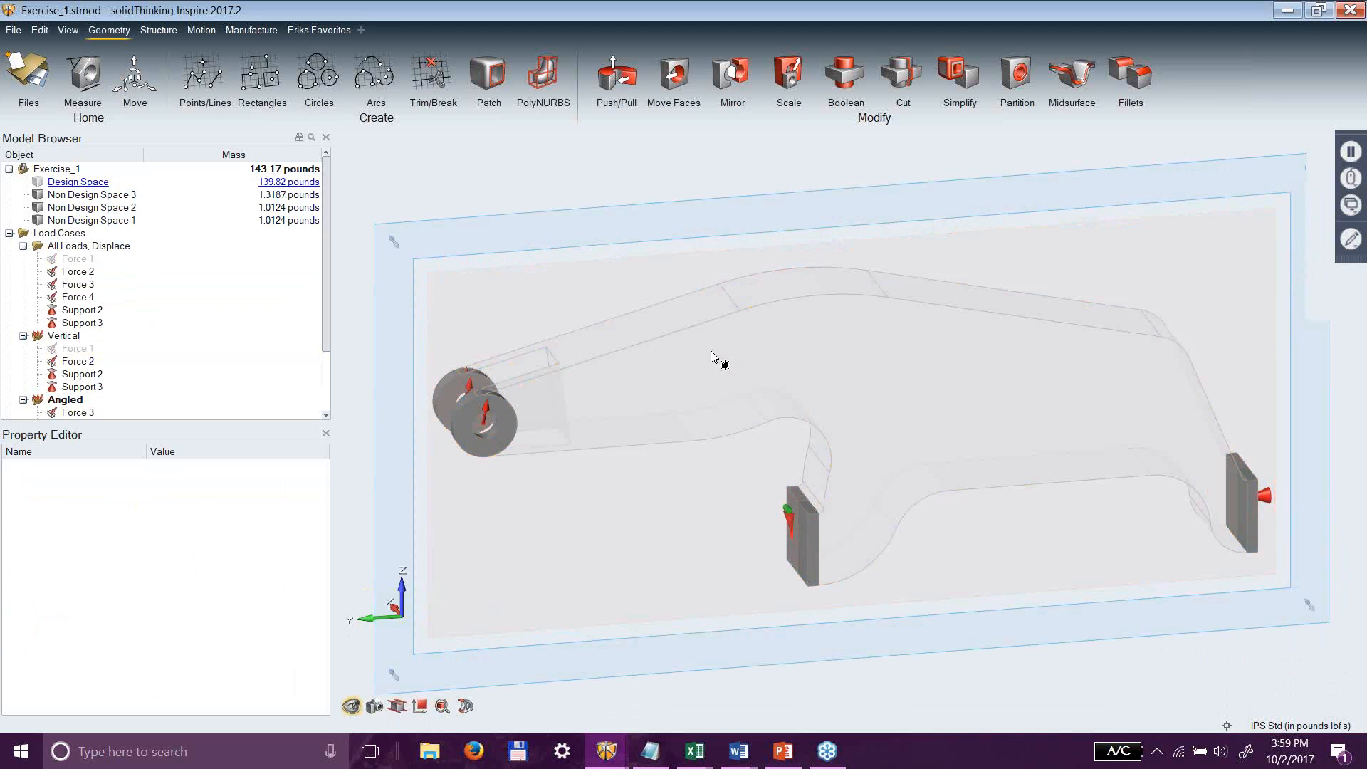
click(807, 551)
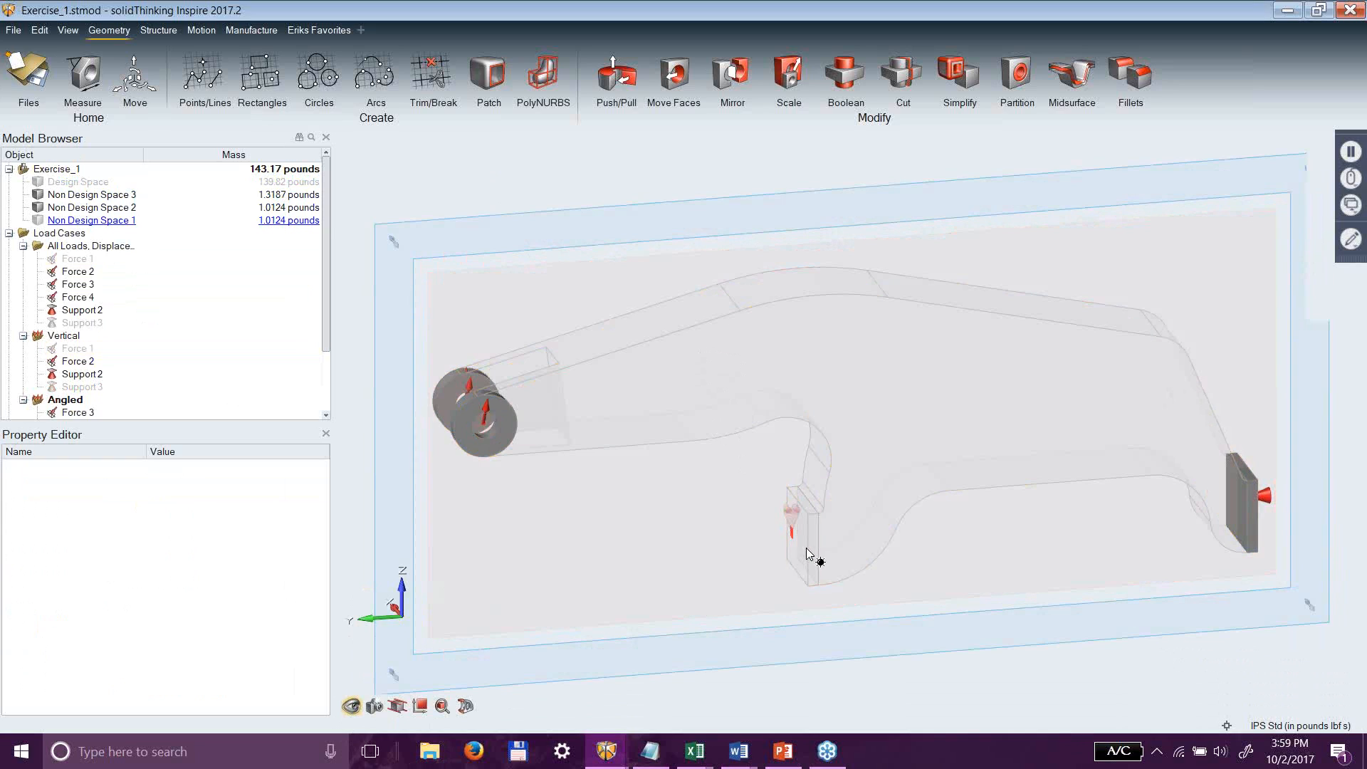
click(1248, 519)
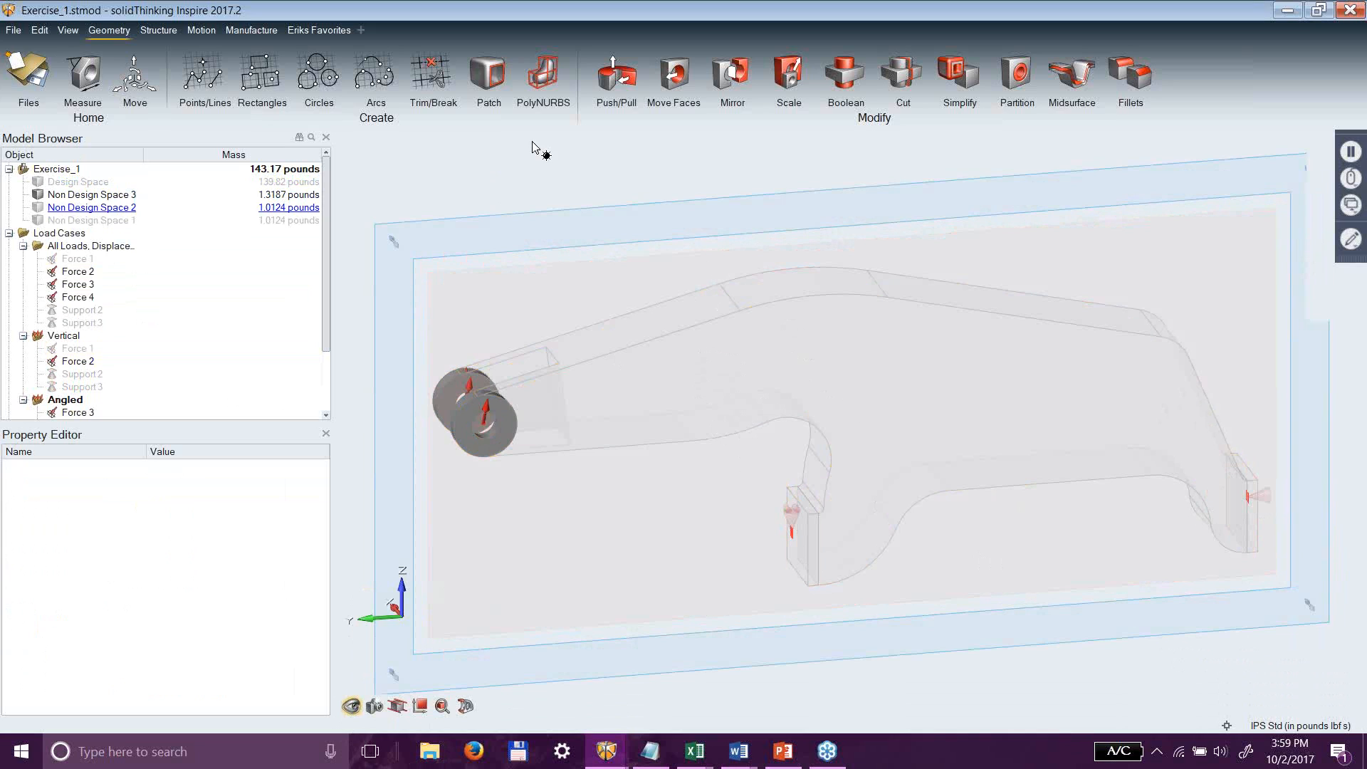
key(Escape)
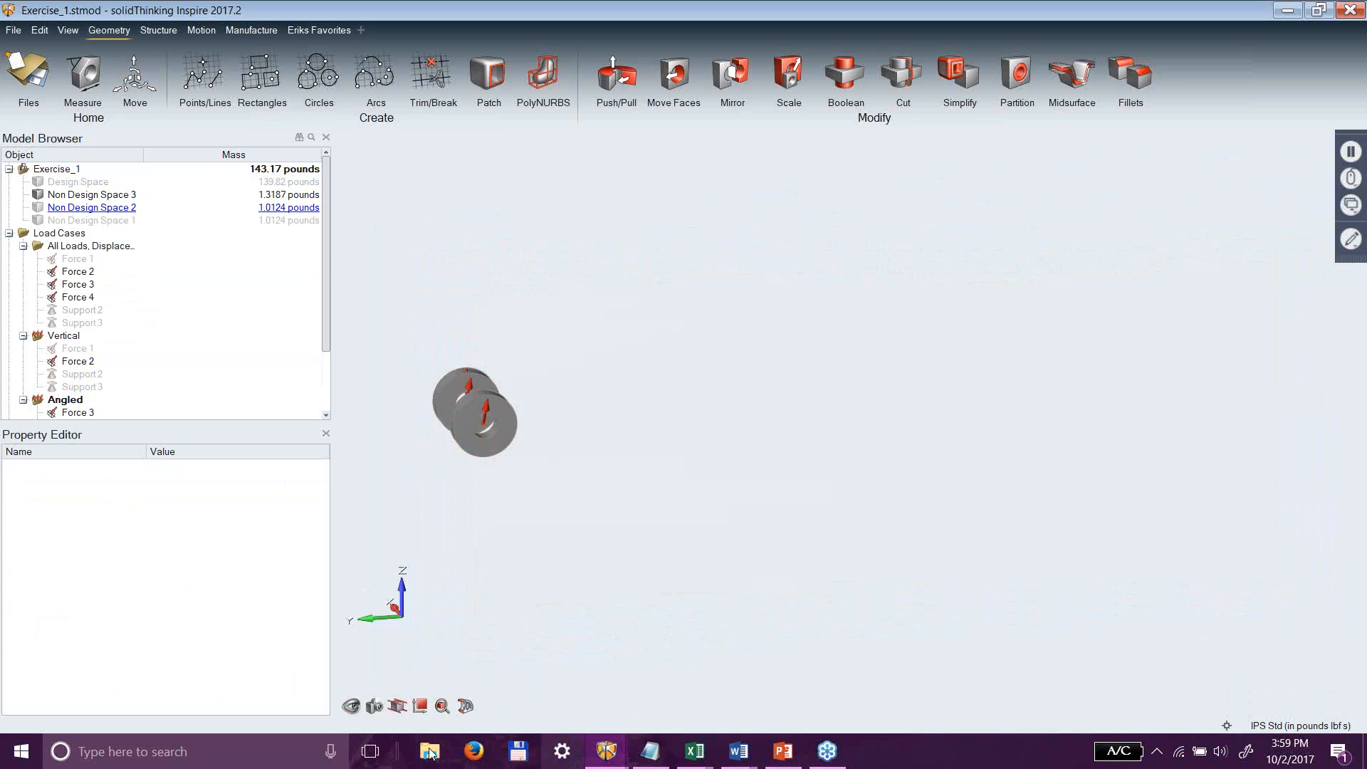
Make the hidden Design Space, Non Design Space 1, Non Design Space 2 and both supports visible again with the Show/Hide tool.
click(351, 707)
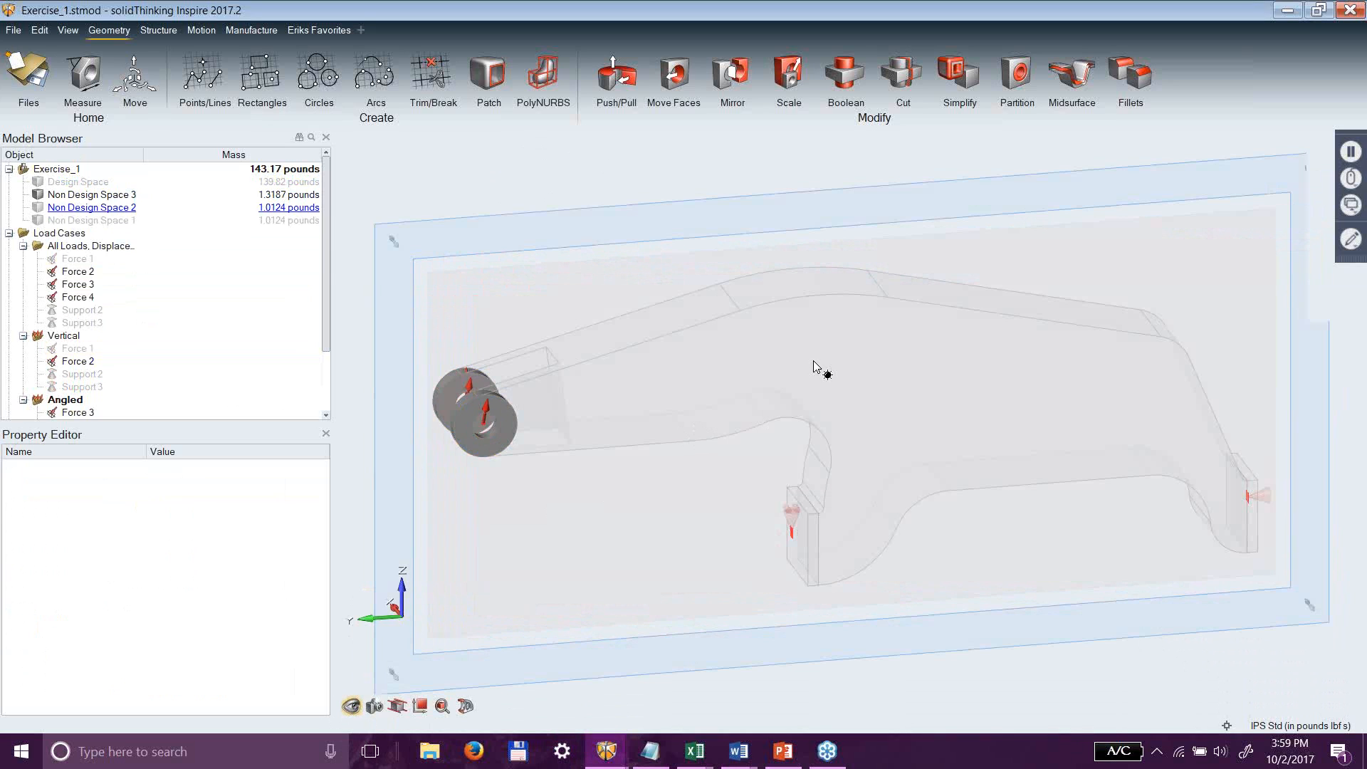
click(775, 362)
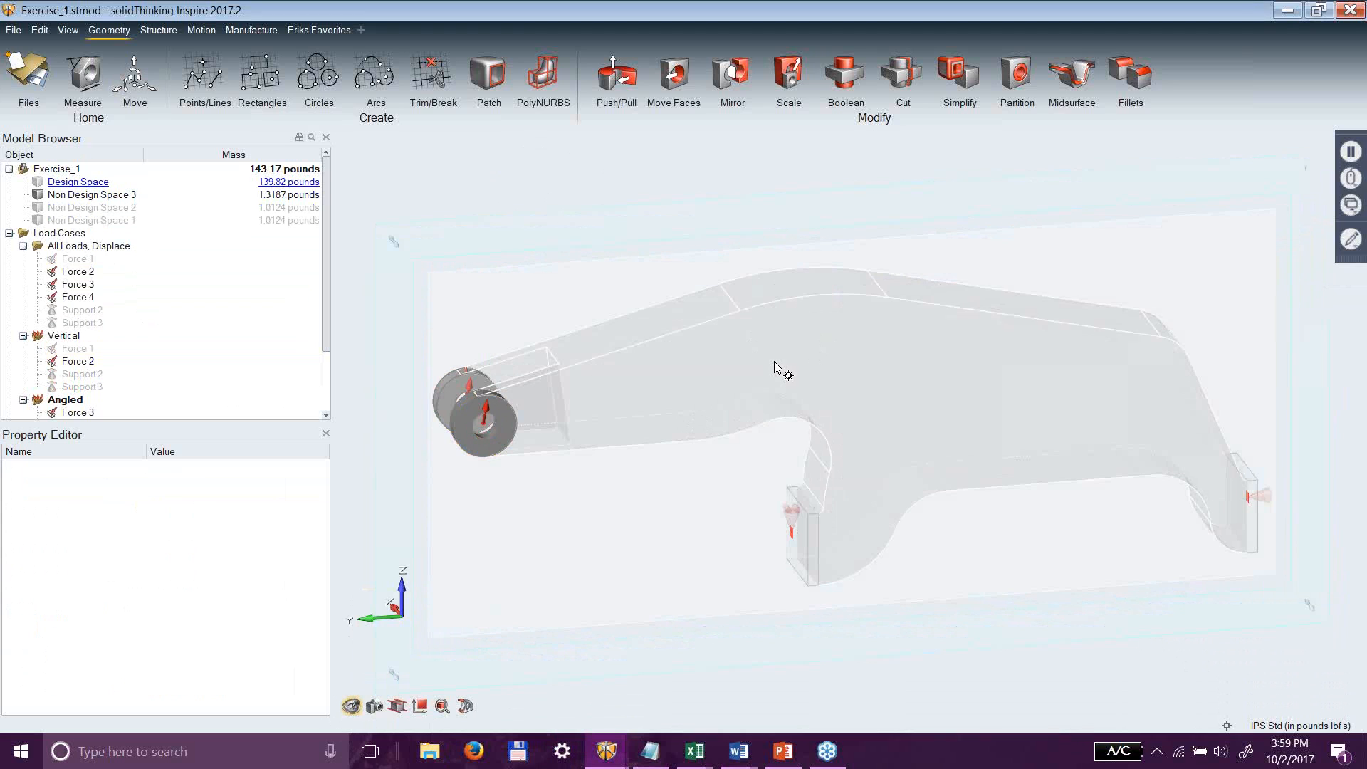
click(732, 277)
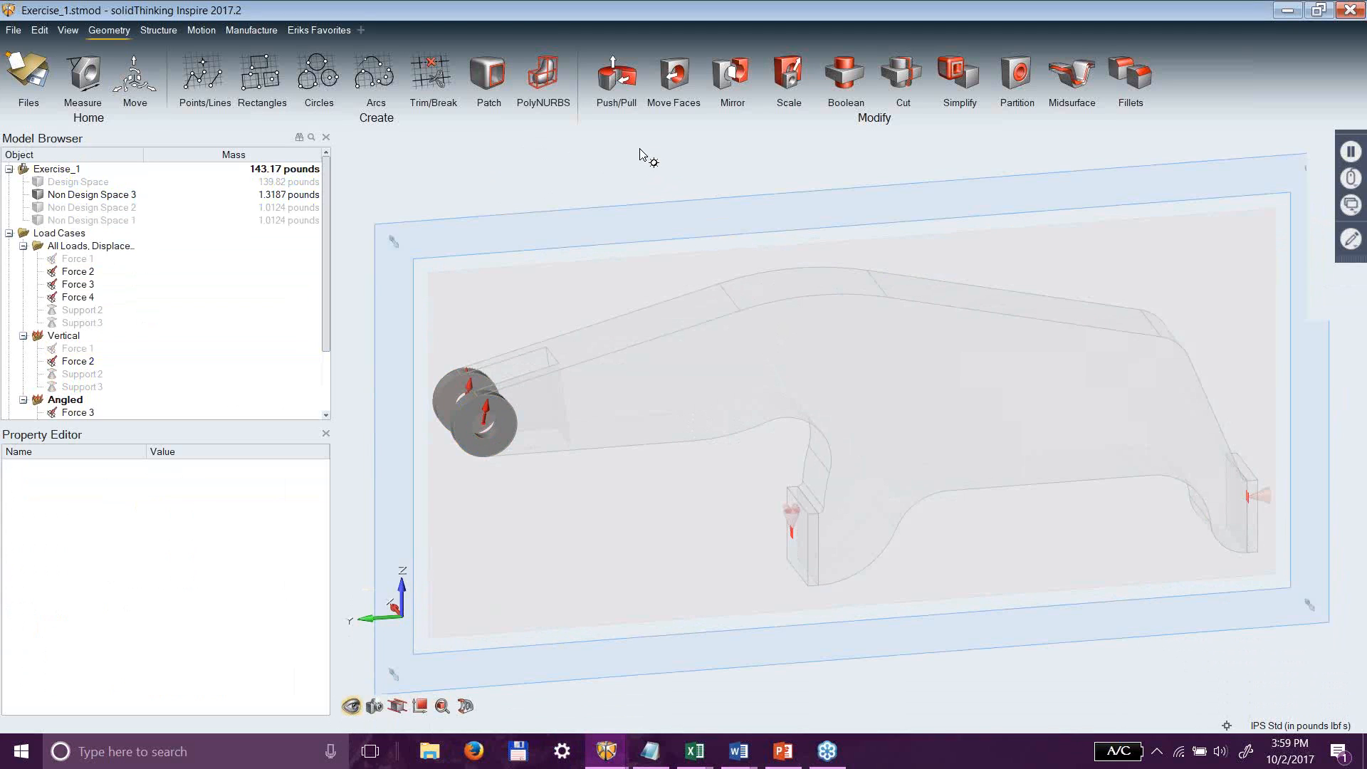
click(733, 239)
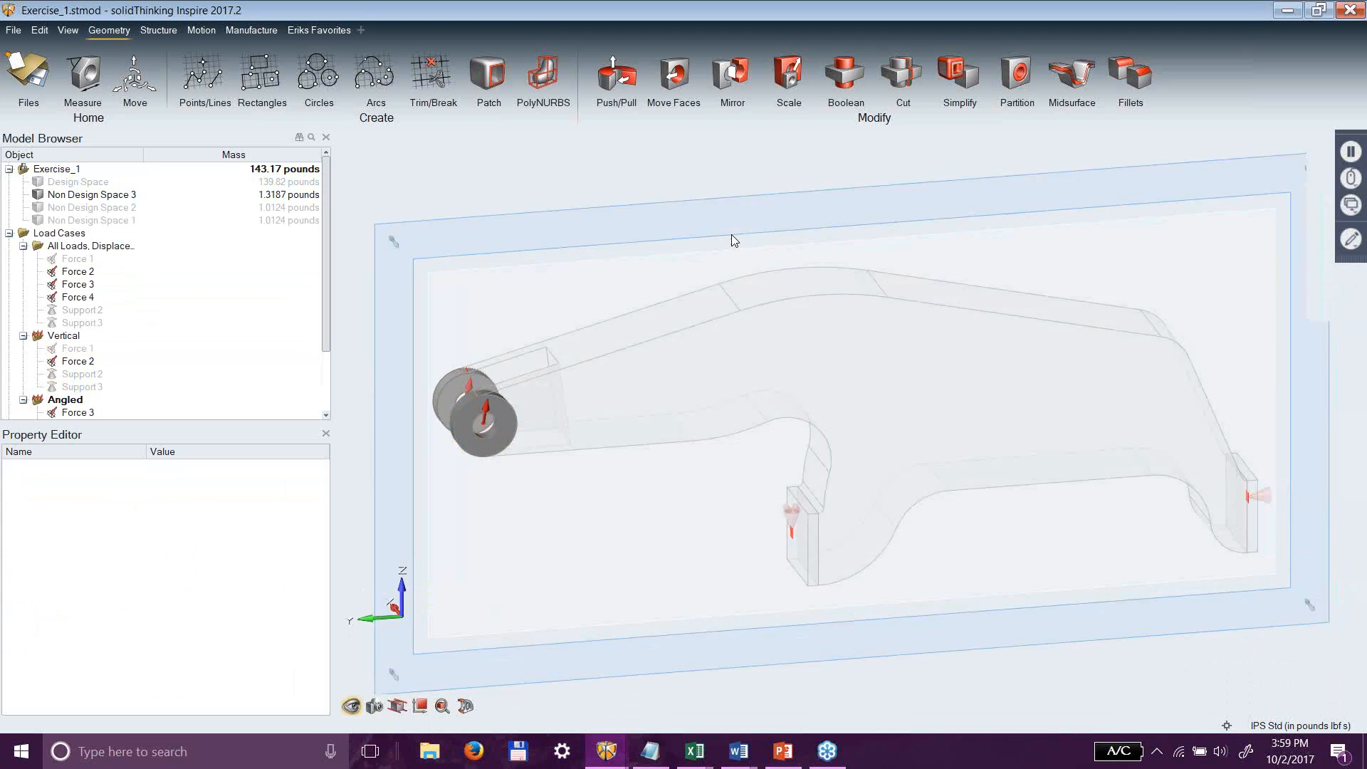
click(826, 348)
click(813, 541)
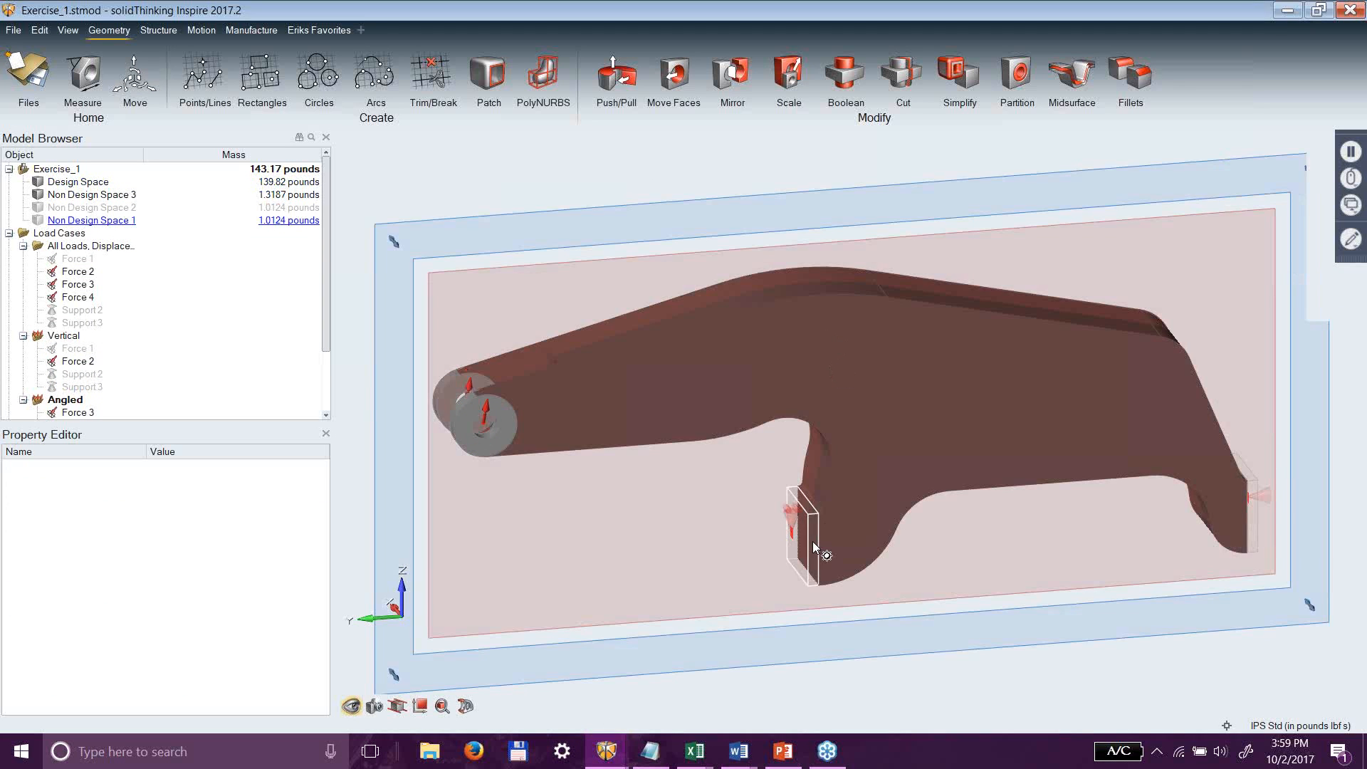
click(1252, 510)
click(1259, 499)
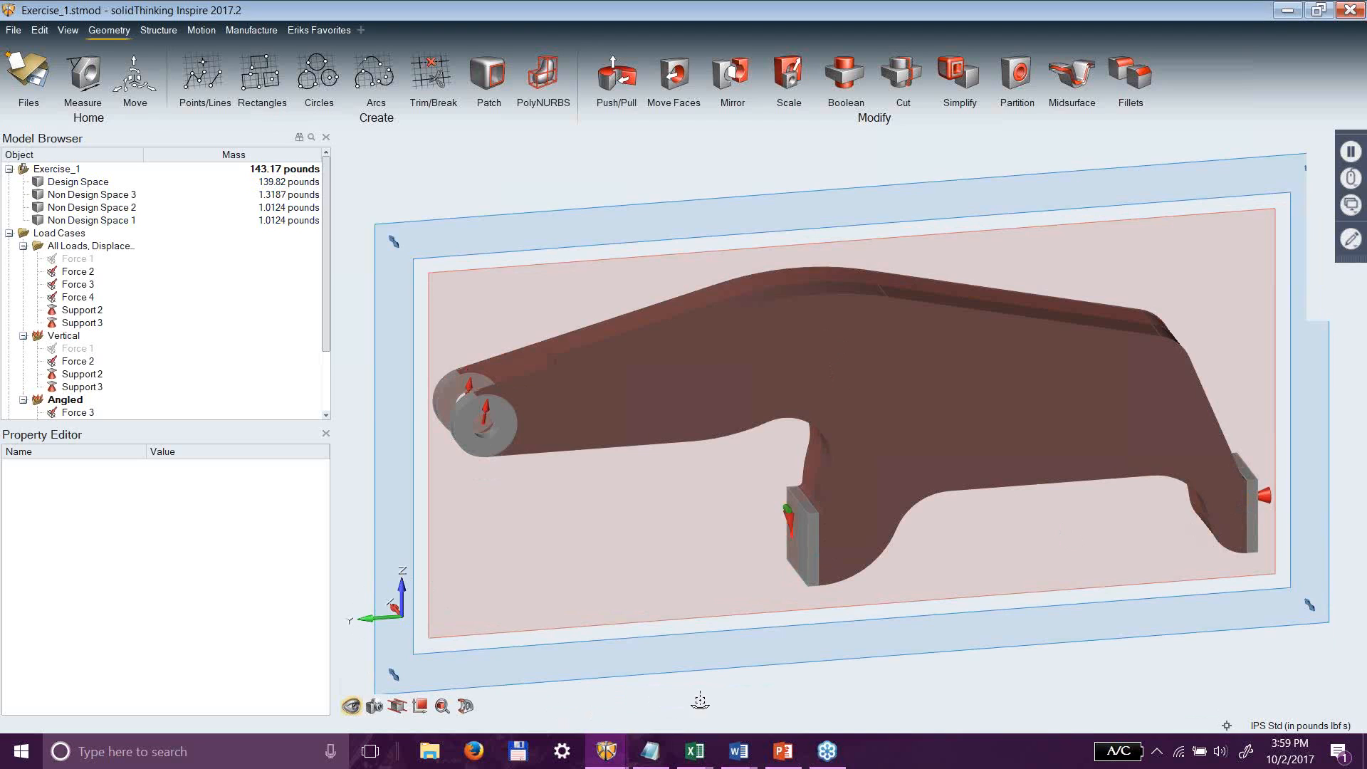
Open the saved views and close them without storing the current view.
click(1352, 282)
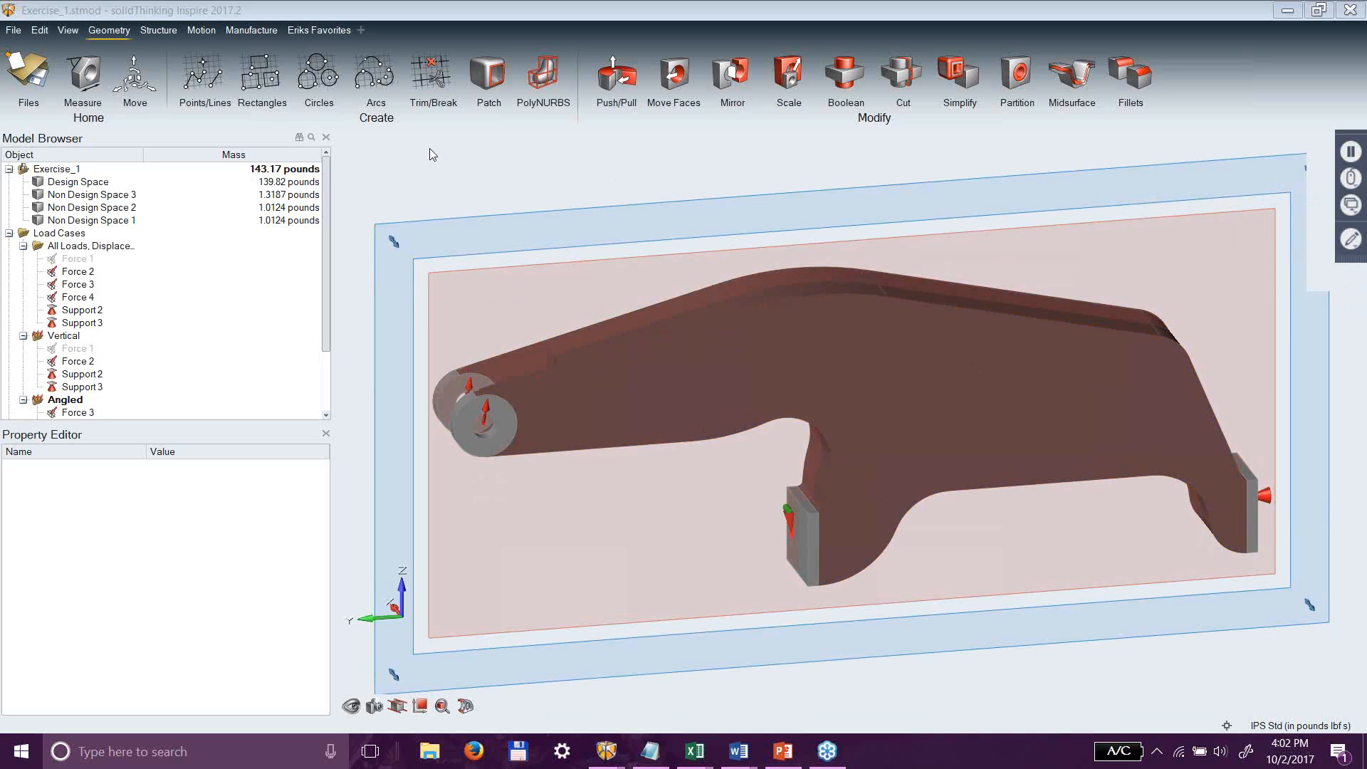
click(488, 143)
click(371, 709)
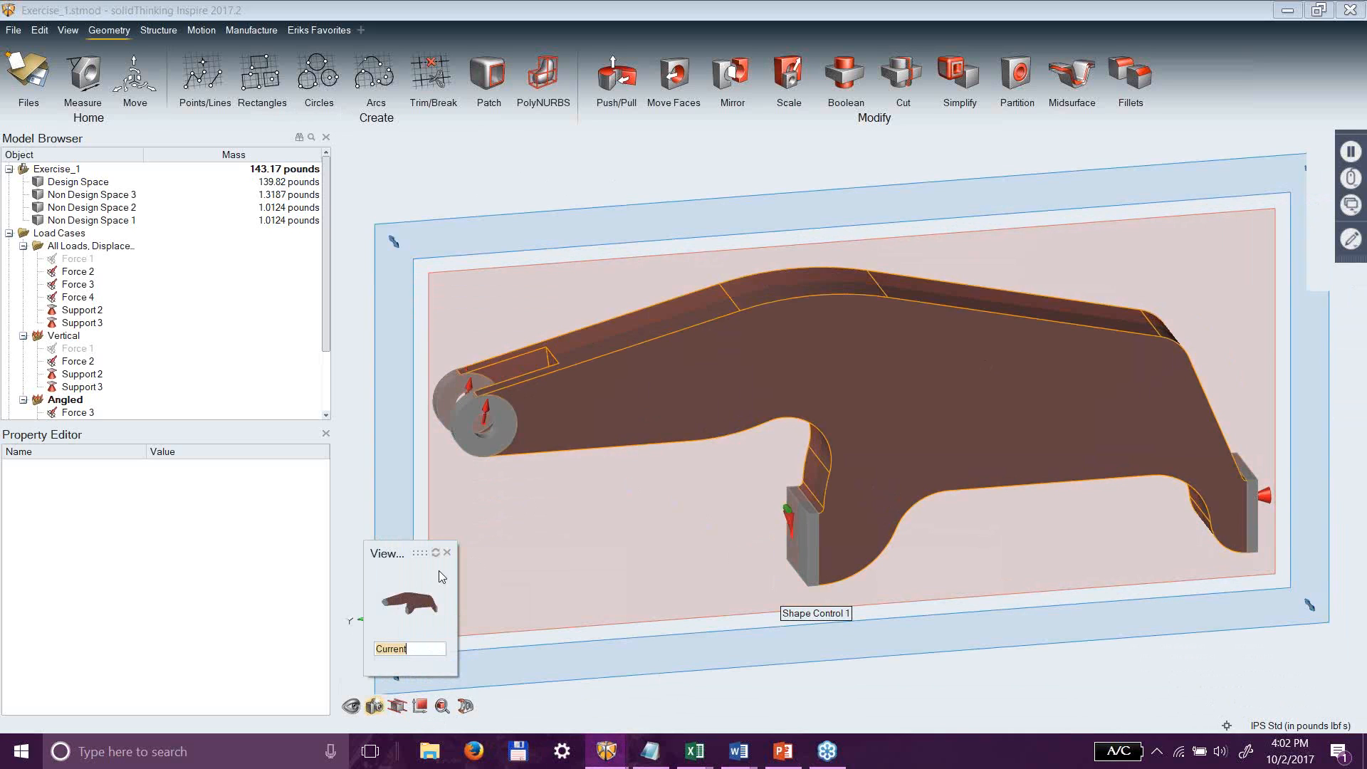
click(447, 552)
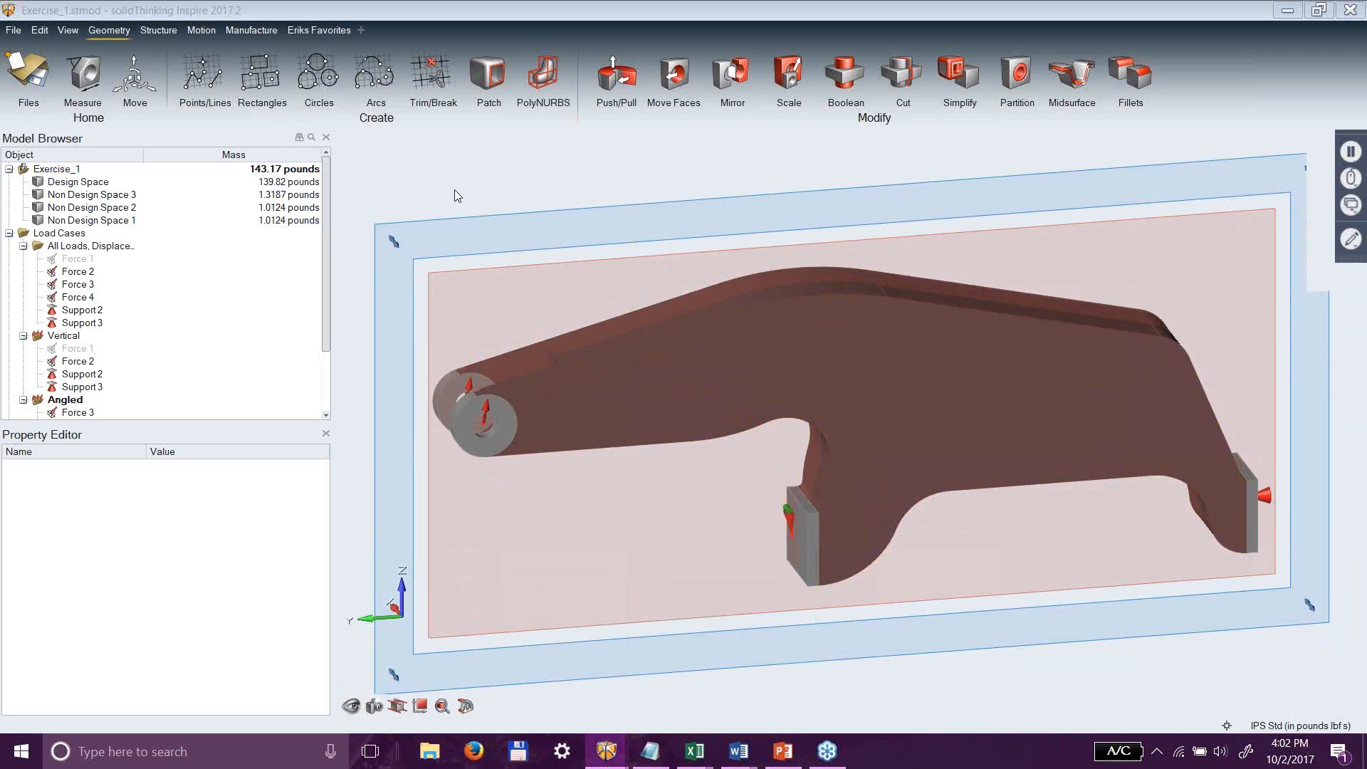
Compare the model in perspective and orthographic projection from an angled viewpoint, finishing in the original projection.
middle_drag(497, 176, 856, 431)
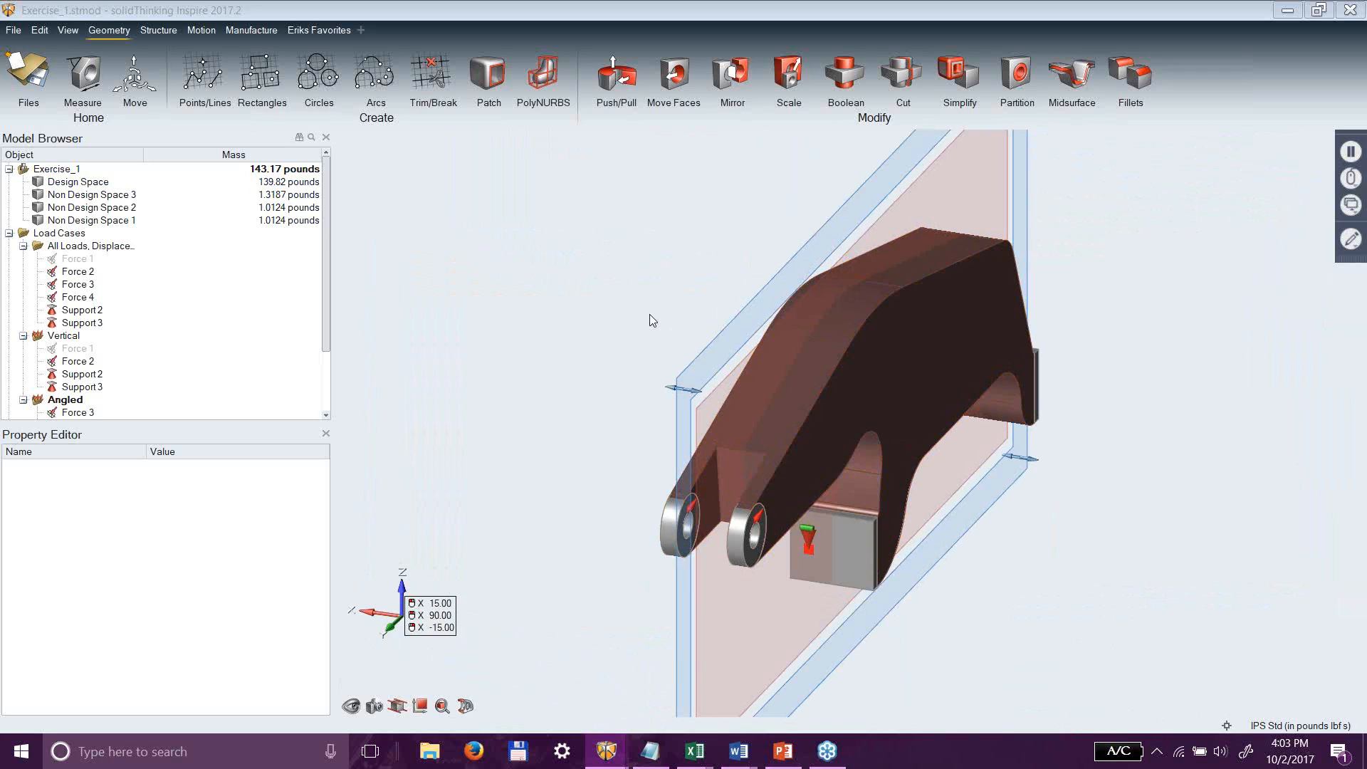
right_drag(559, 403, 913, 395)
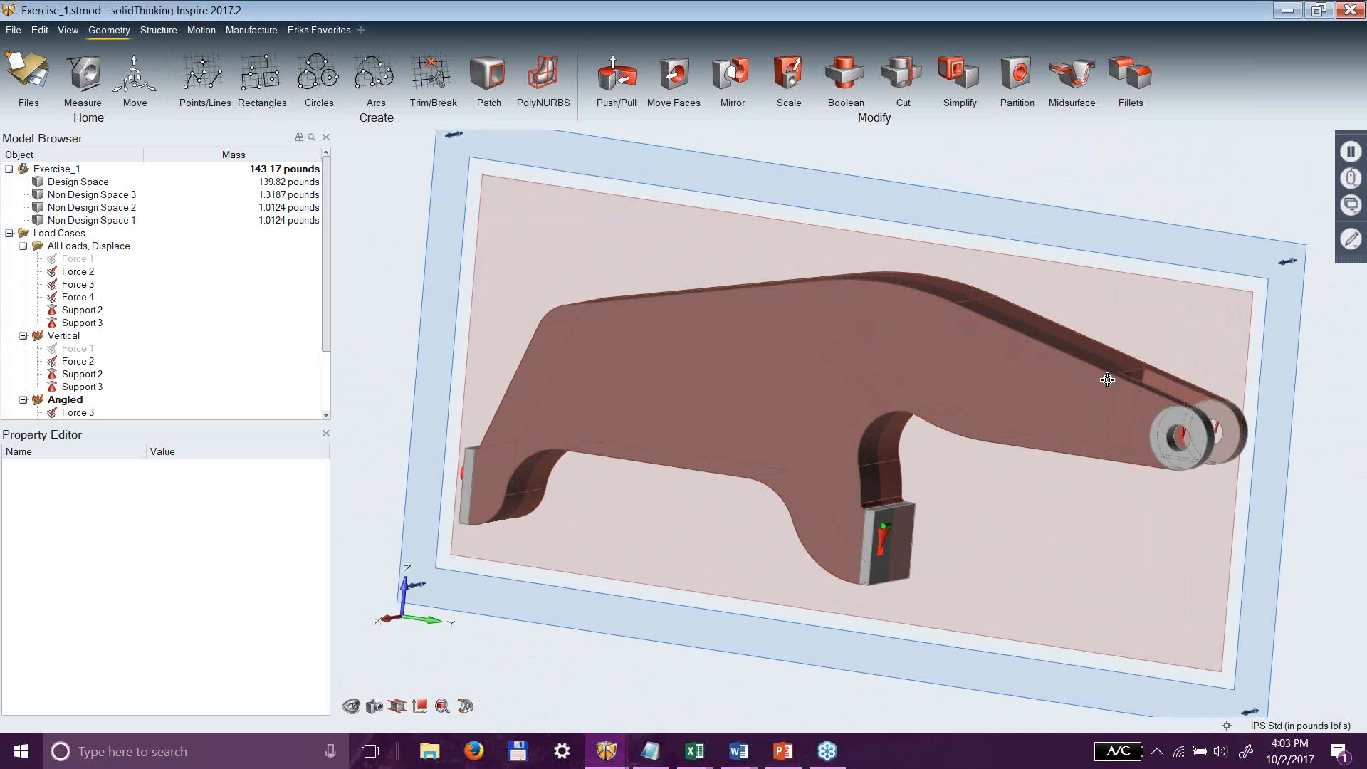
scroll(1105, 383, up, 3)
right_drag(919, 428, 785, 430)
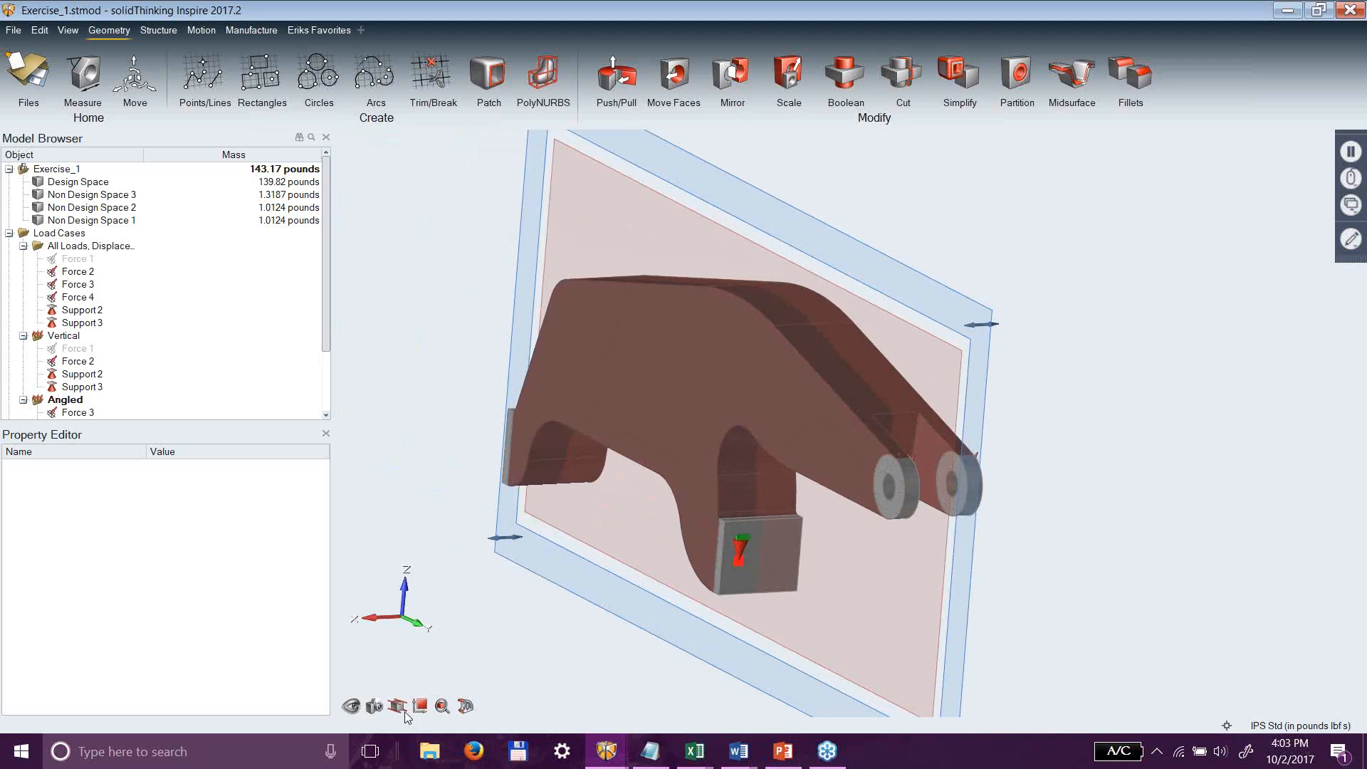
click(397, 706)
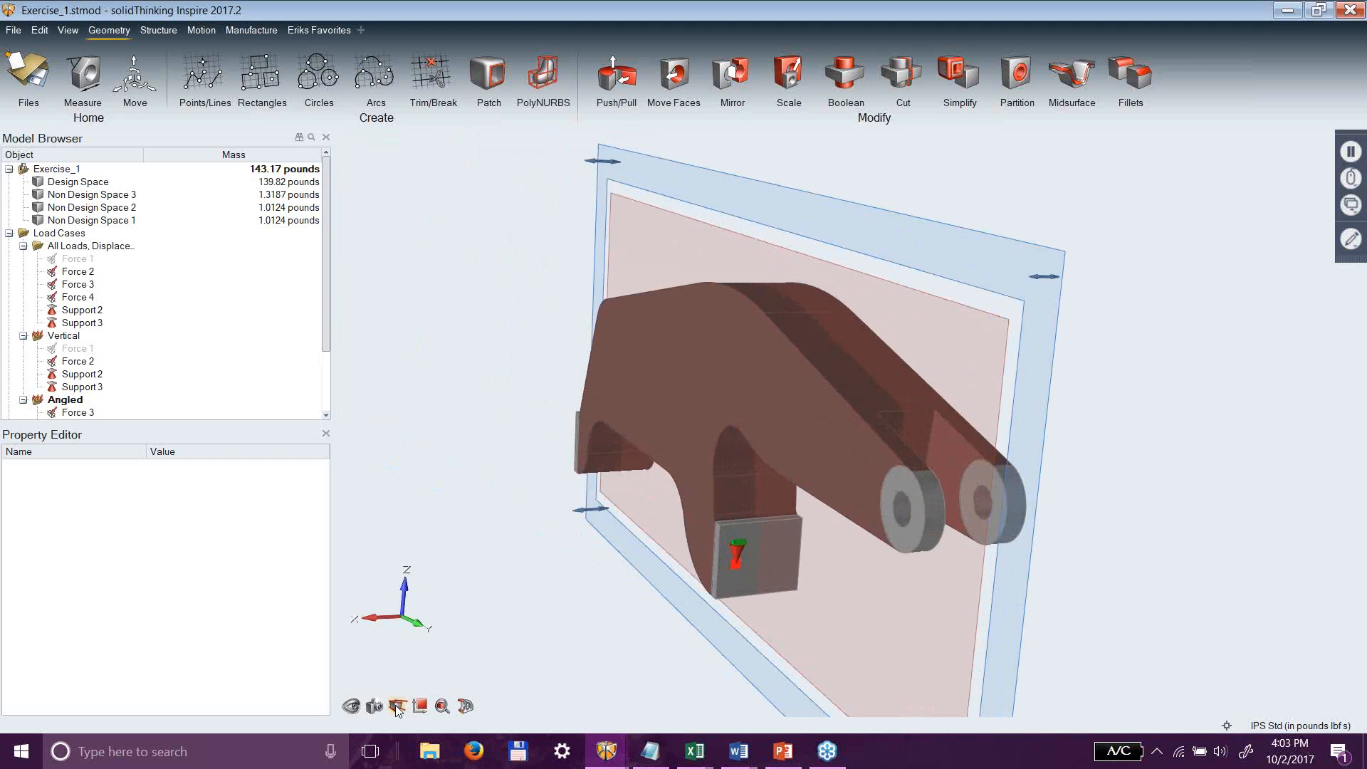
click(396, 705)
click(394, 705)
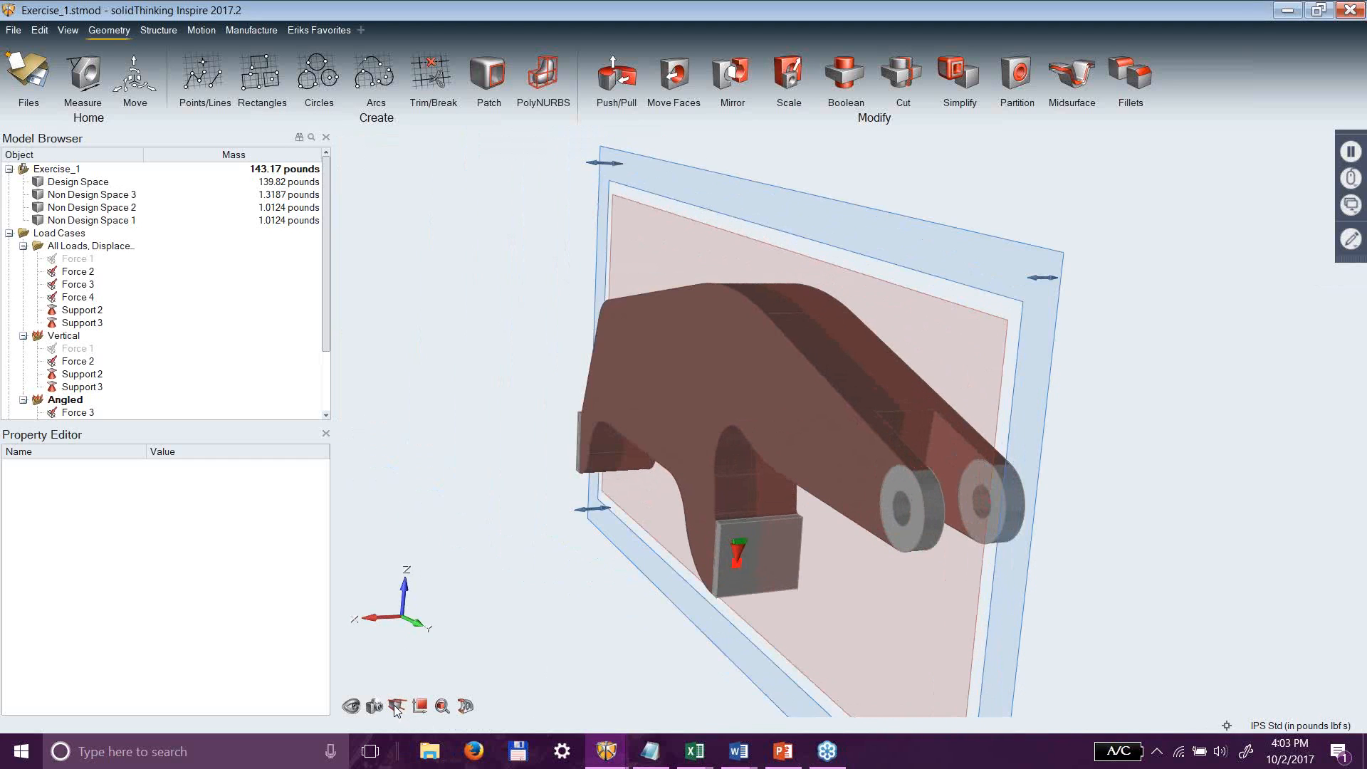
click(394, 705)
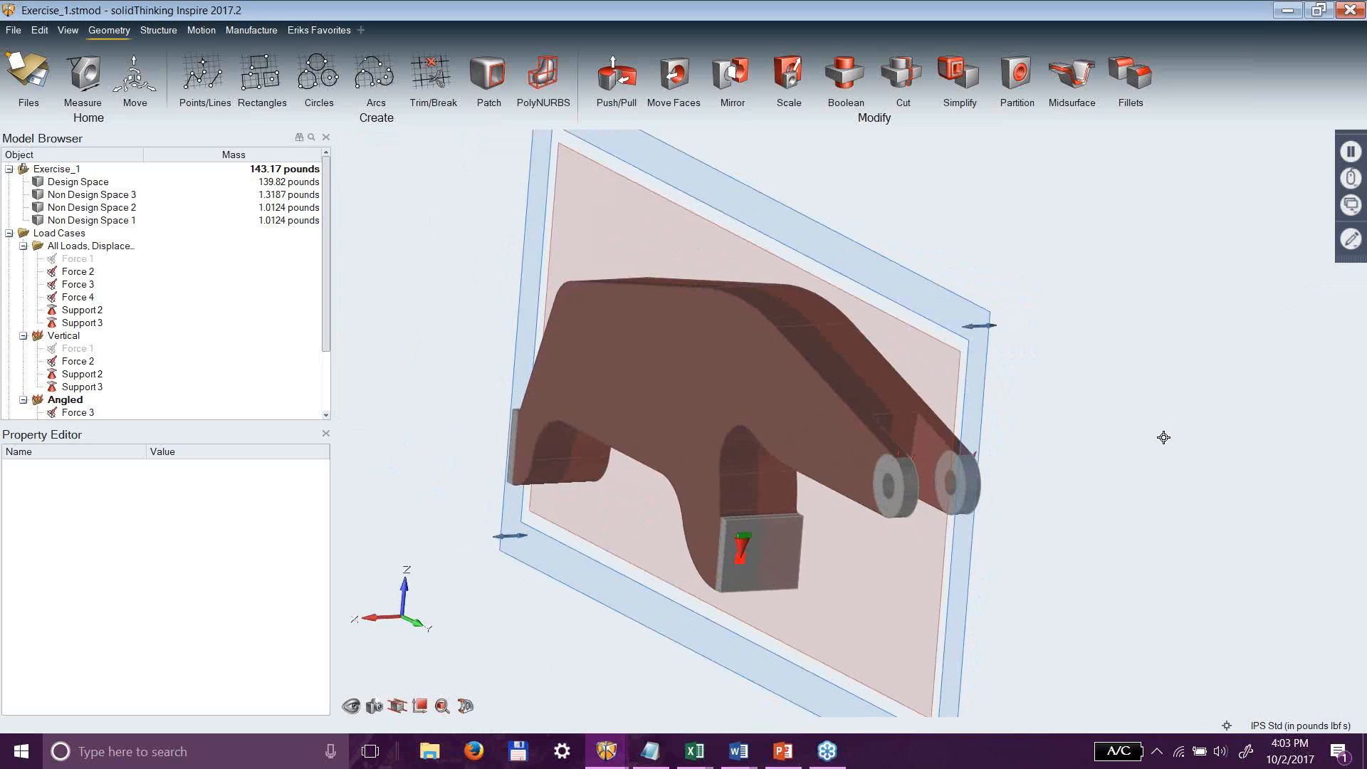
Align the view to the nearest orthogonal direction and examine the end face of the part up close and from farther away.
click(419, 707)
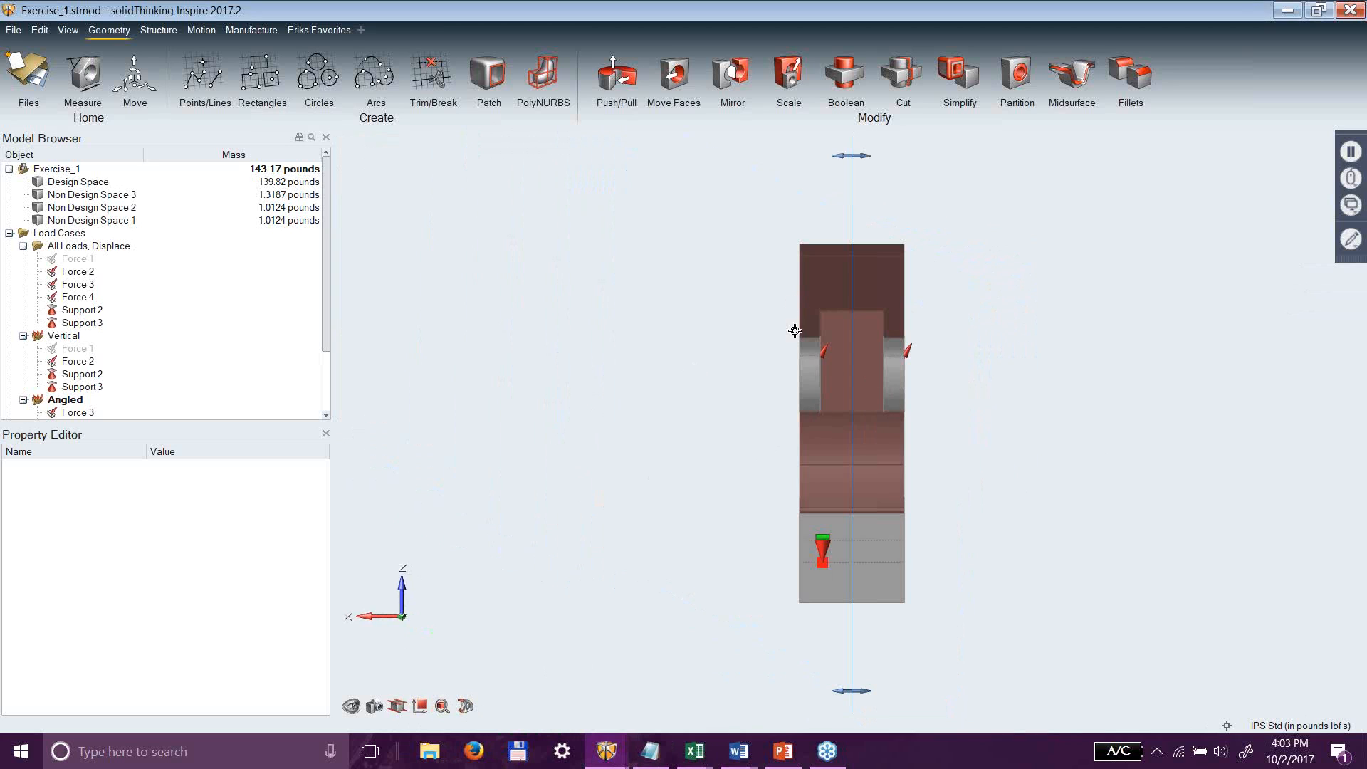
scroll(830, 333, up, 3)
scroll(847, 342, up, 2)
scroll(869, 370, down, 2)
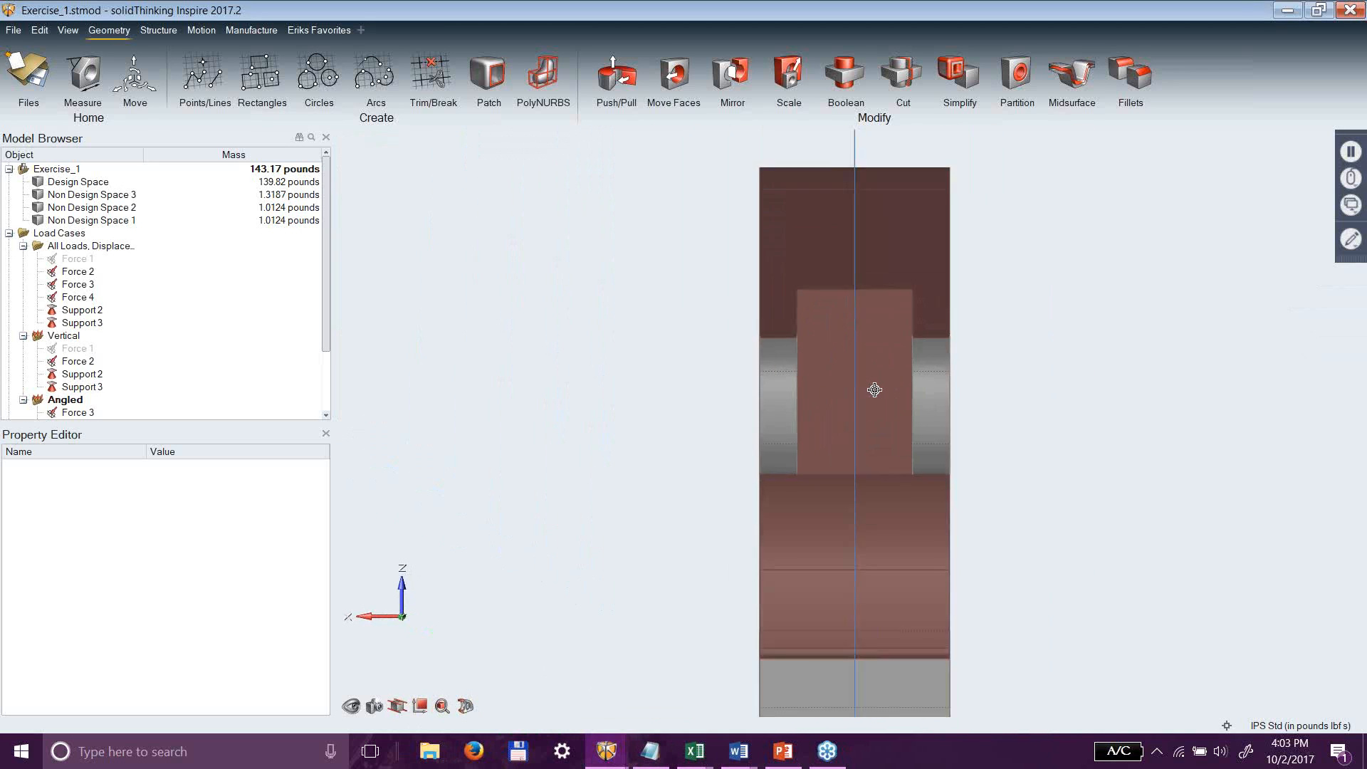
scroll(878, 350, down, 2)
scroll(810, 270, up, 2)
scroll(813, 258, up, 1)
scroll(826, 296, down, 4)
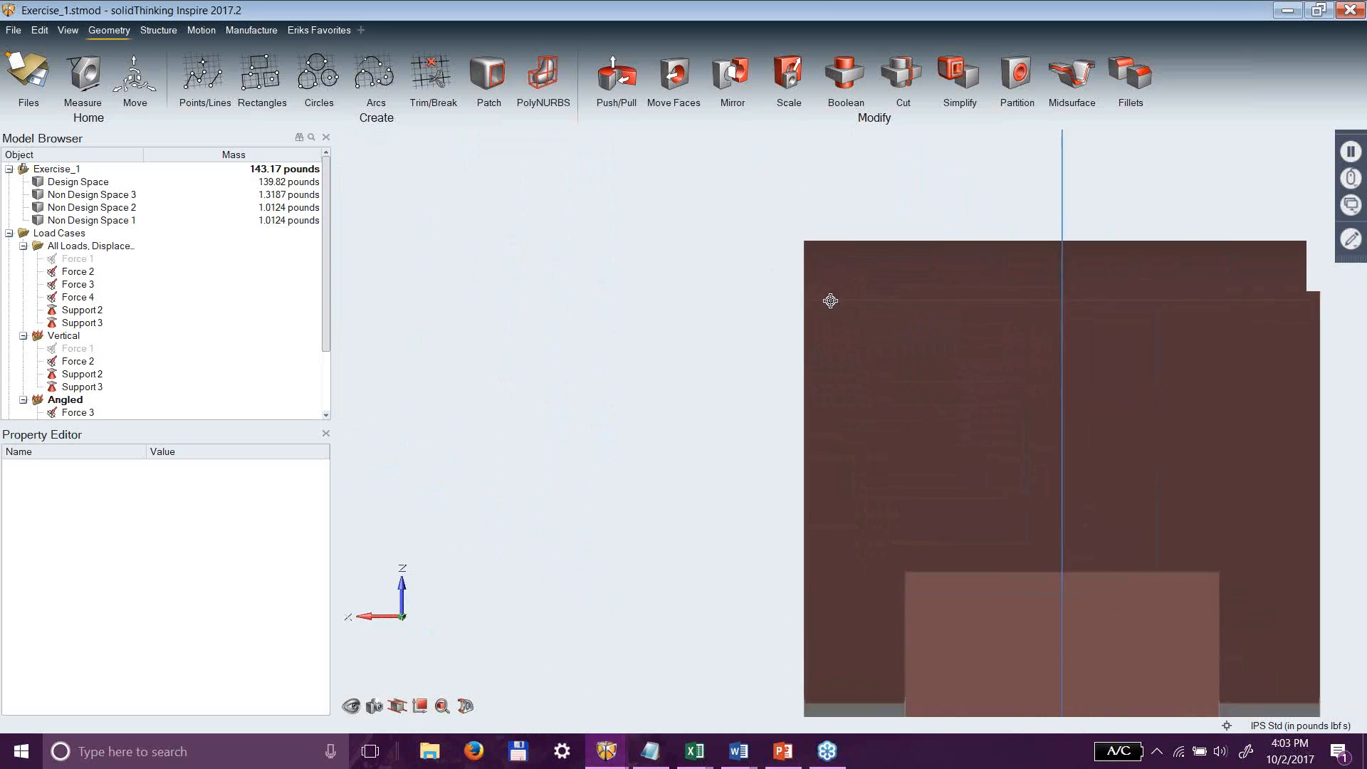
scroll(1017, 498, down, 1)
scroll(1019, 553, up, 6)
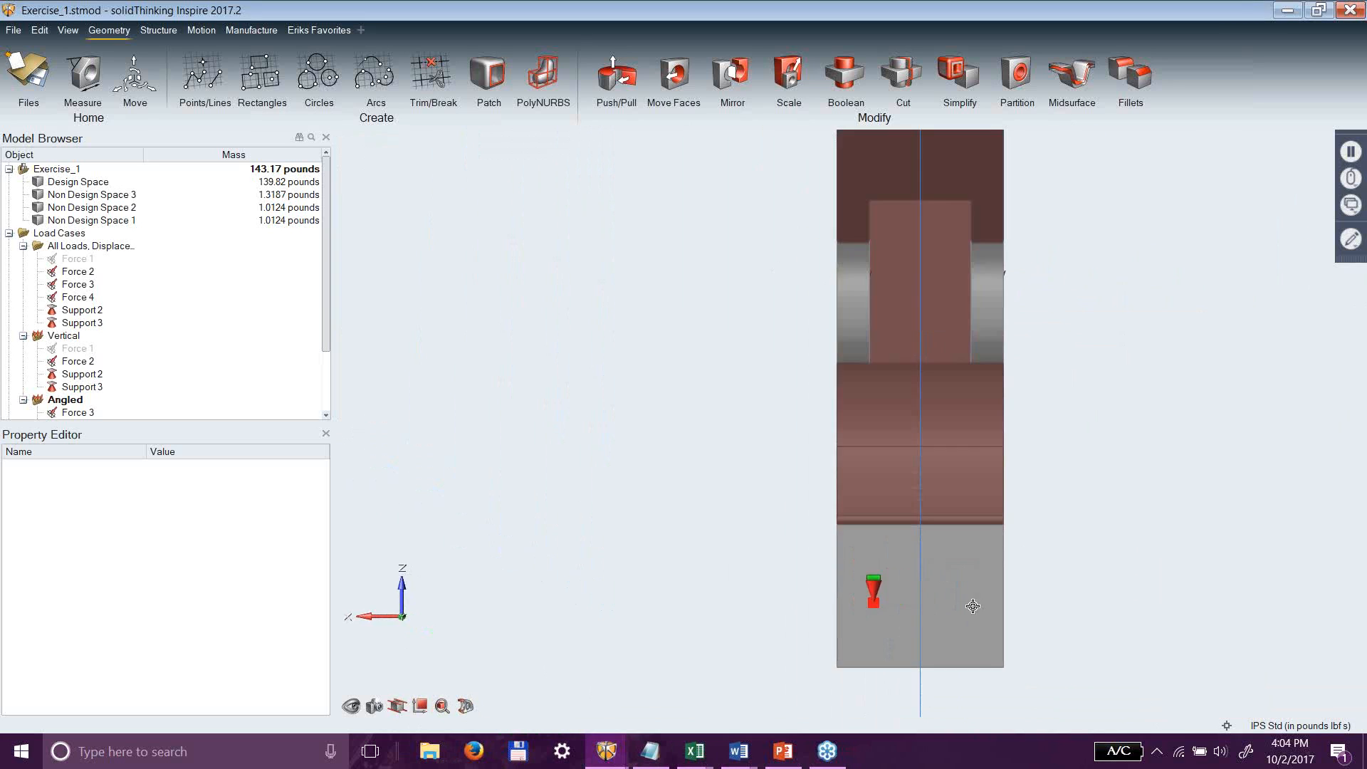
scroll(954, 555, down, 4)
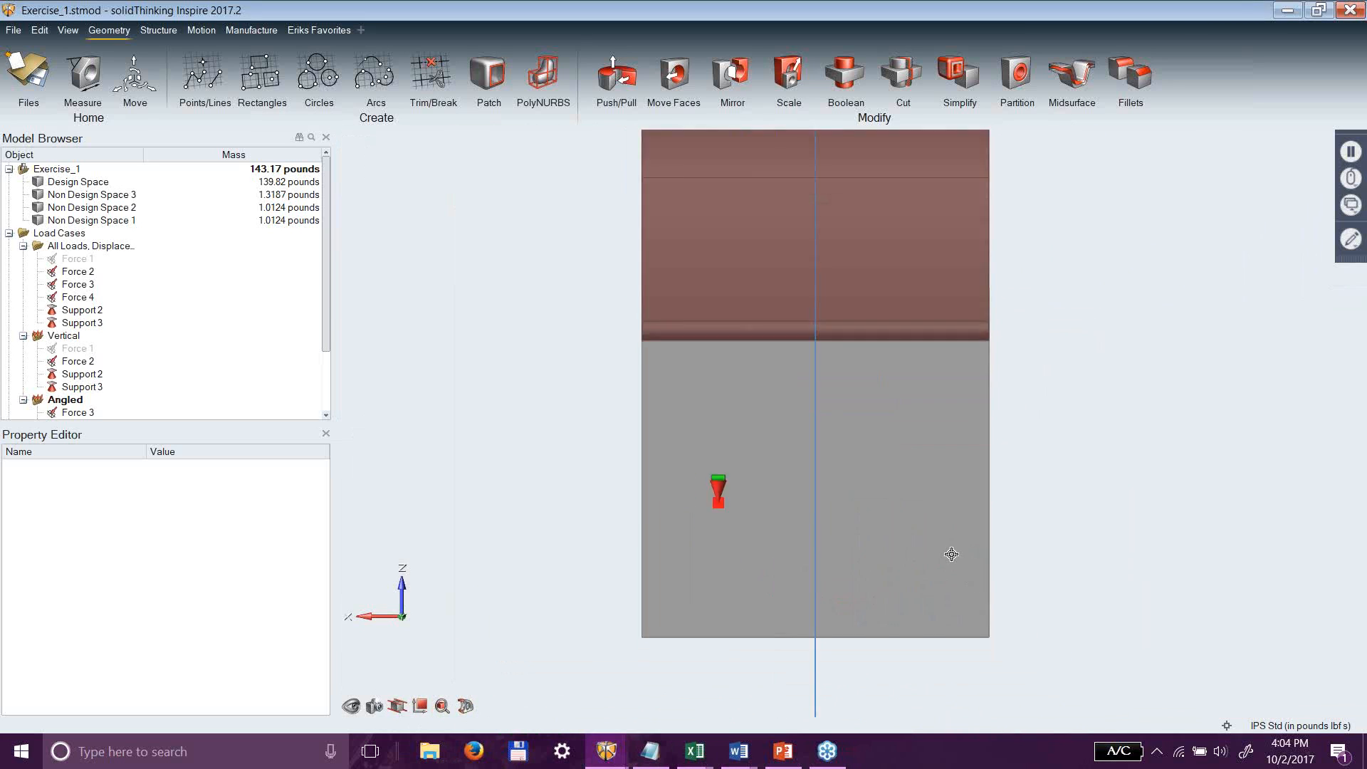
scroll(919, 499, down, 2)
scroll(877, 314, up, 6)
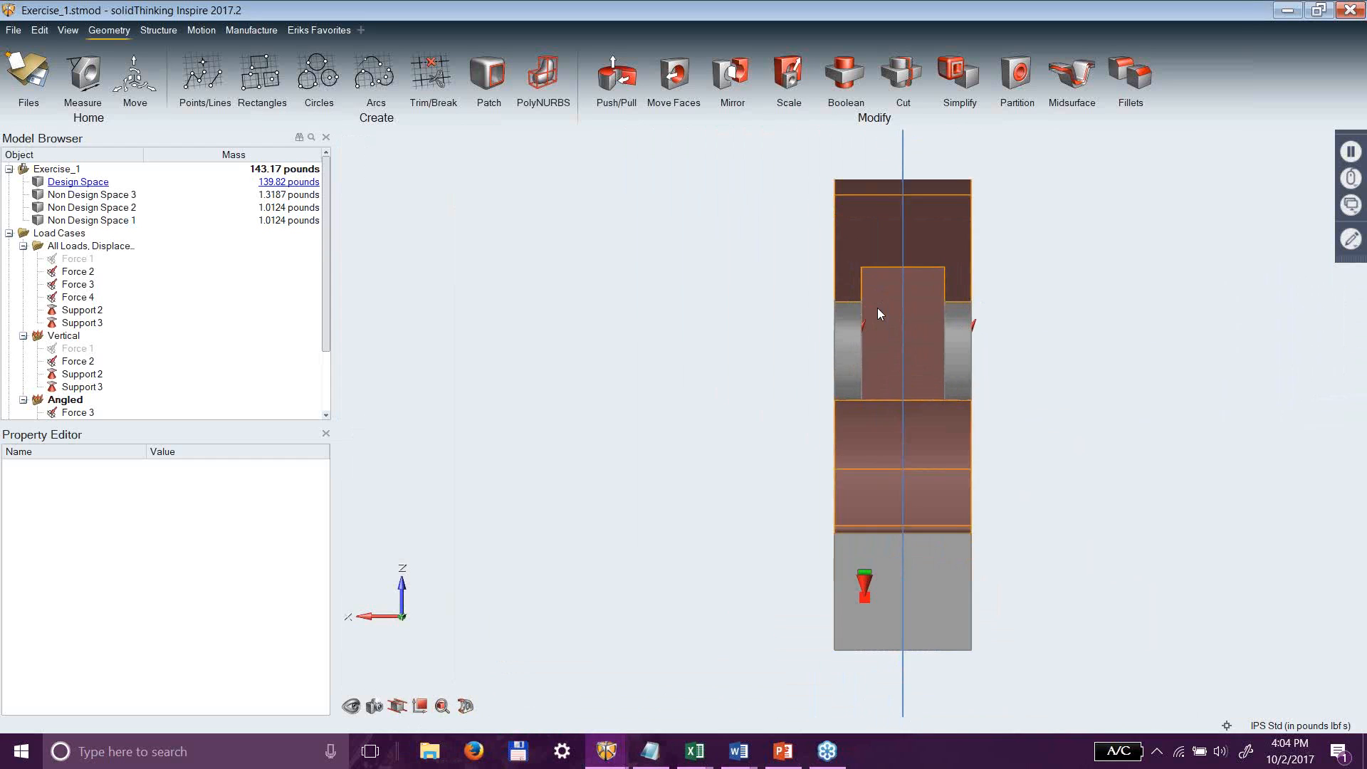
scroll(876, 335, down, 5)
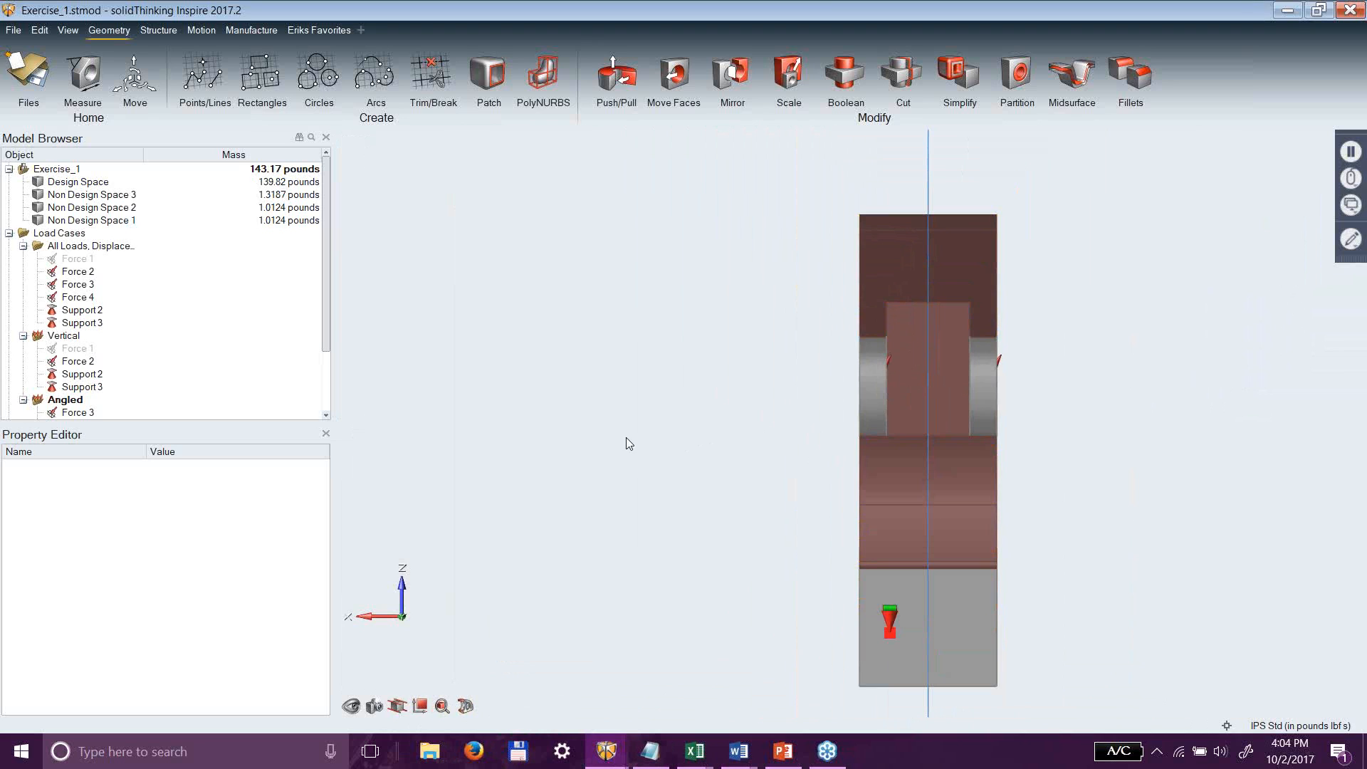
mouse_move(488, 451)
middle_down()
mouse_move(686, 470)
mouse_move(970, 425)
mouse_move(507, 415)
mouse_move(620, 440)
mouse_move(872, 445)
mouse_move(502, 453)
middle_up()
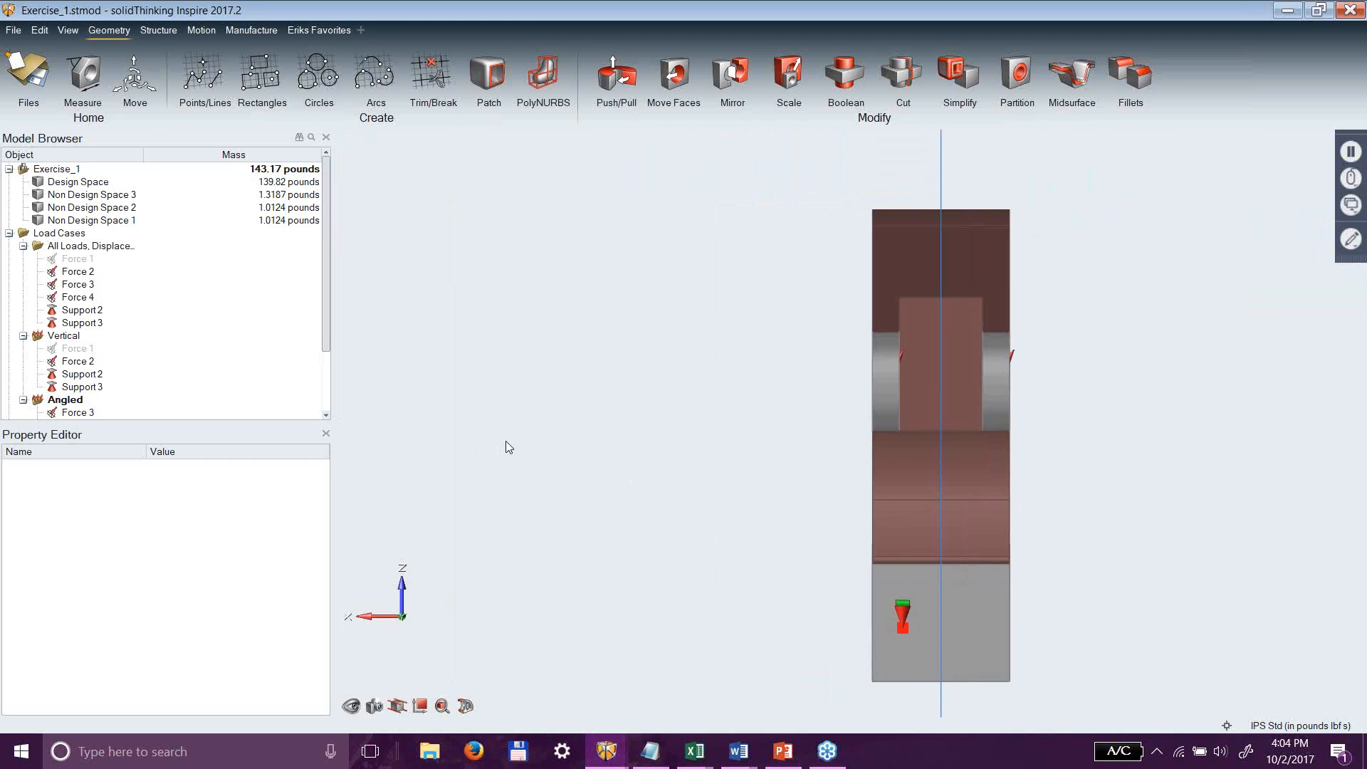
middle_drag(622, 358, 582, 356)
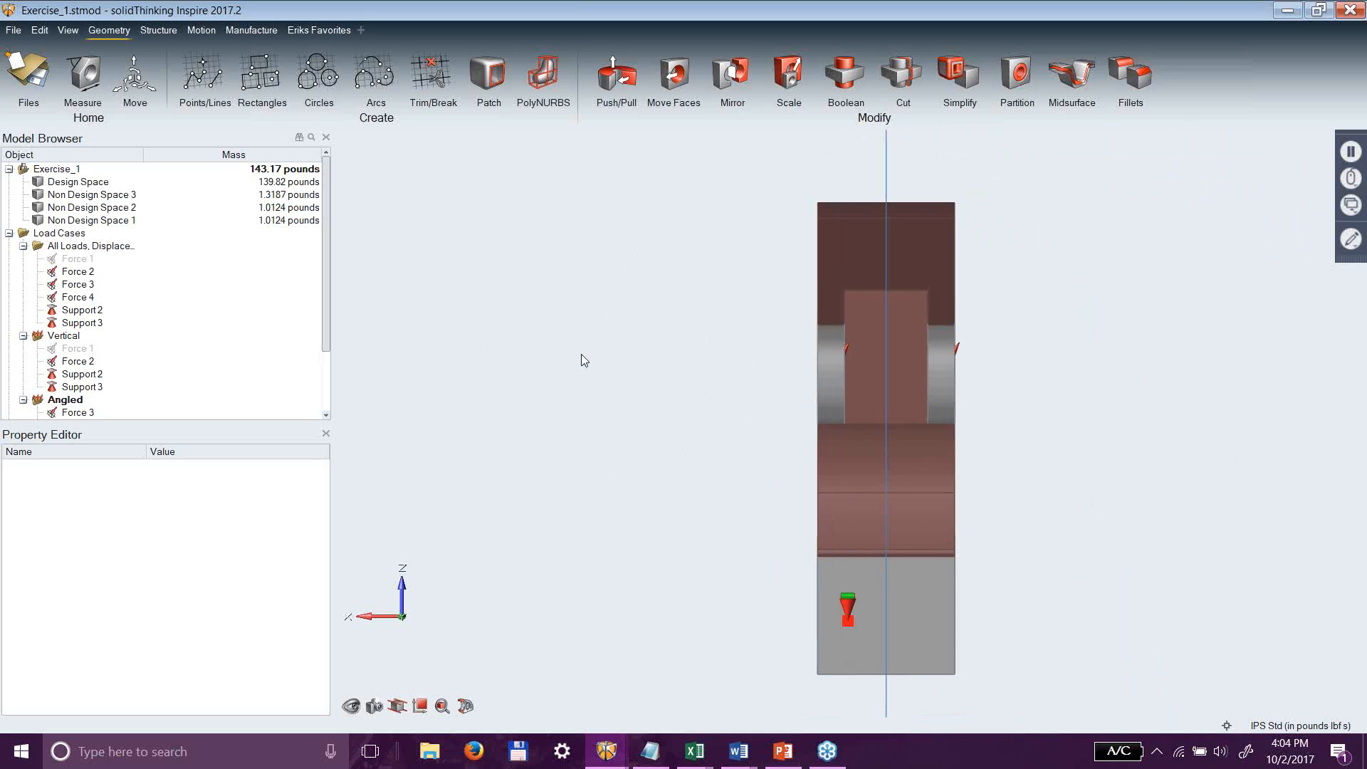
Examine the whole part and its symmetry plane from both sides and at different distances.
right_drag(663, 335, 821, 383)
middle_drag(821, 383, 846, 427)
scroll(848, 432, down, 5)
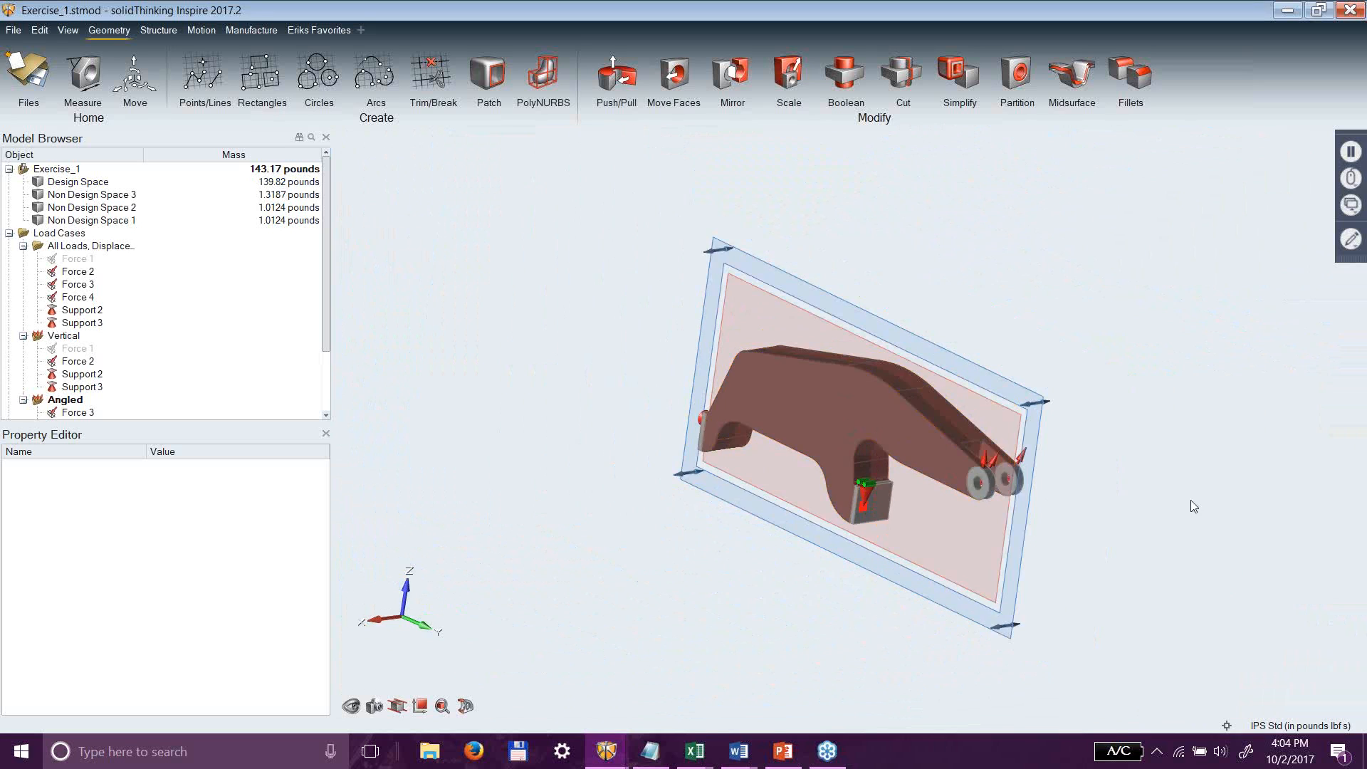
middle_drag(1191, 500, 1130, 419)
right_drag(1130, 419, 705, 463)
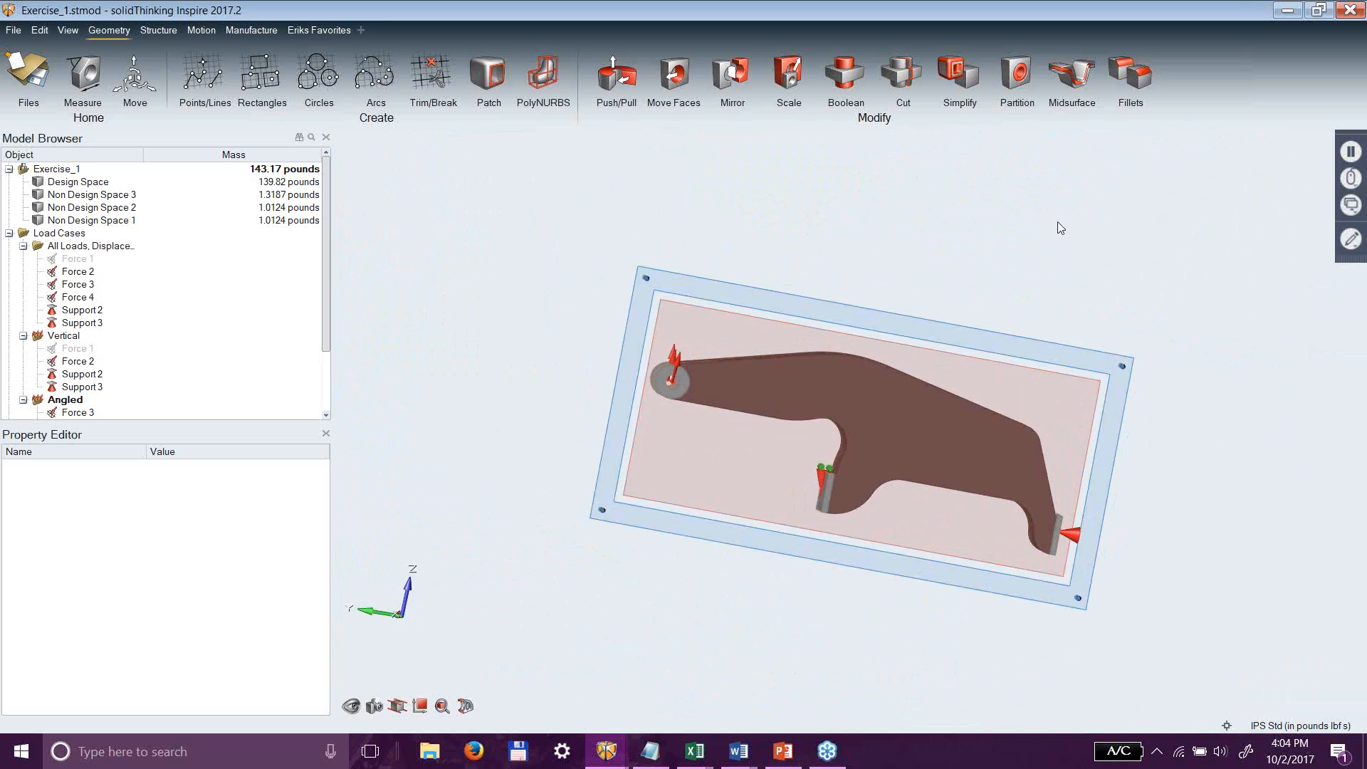
right_drag(971, 299, 486, 484)
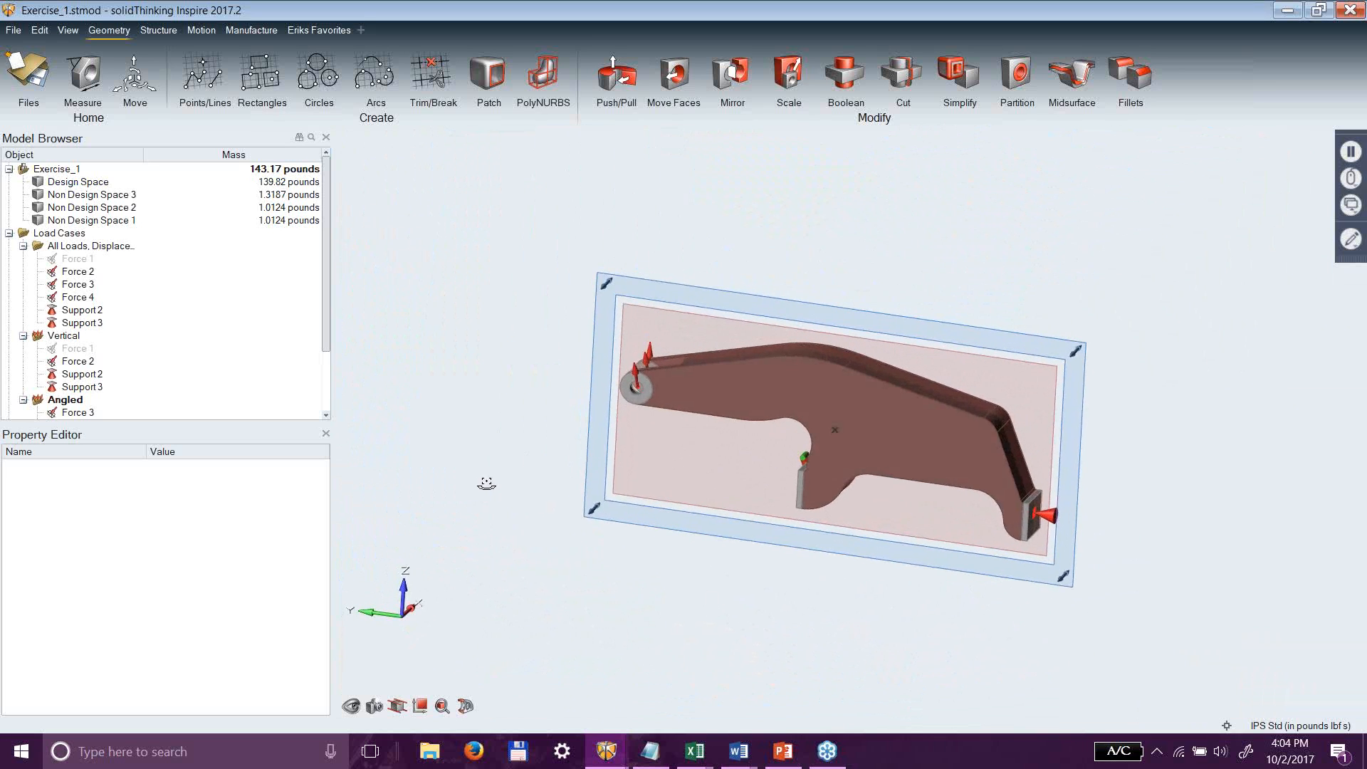
scroll(809, 581, up, 3)
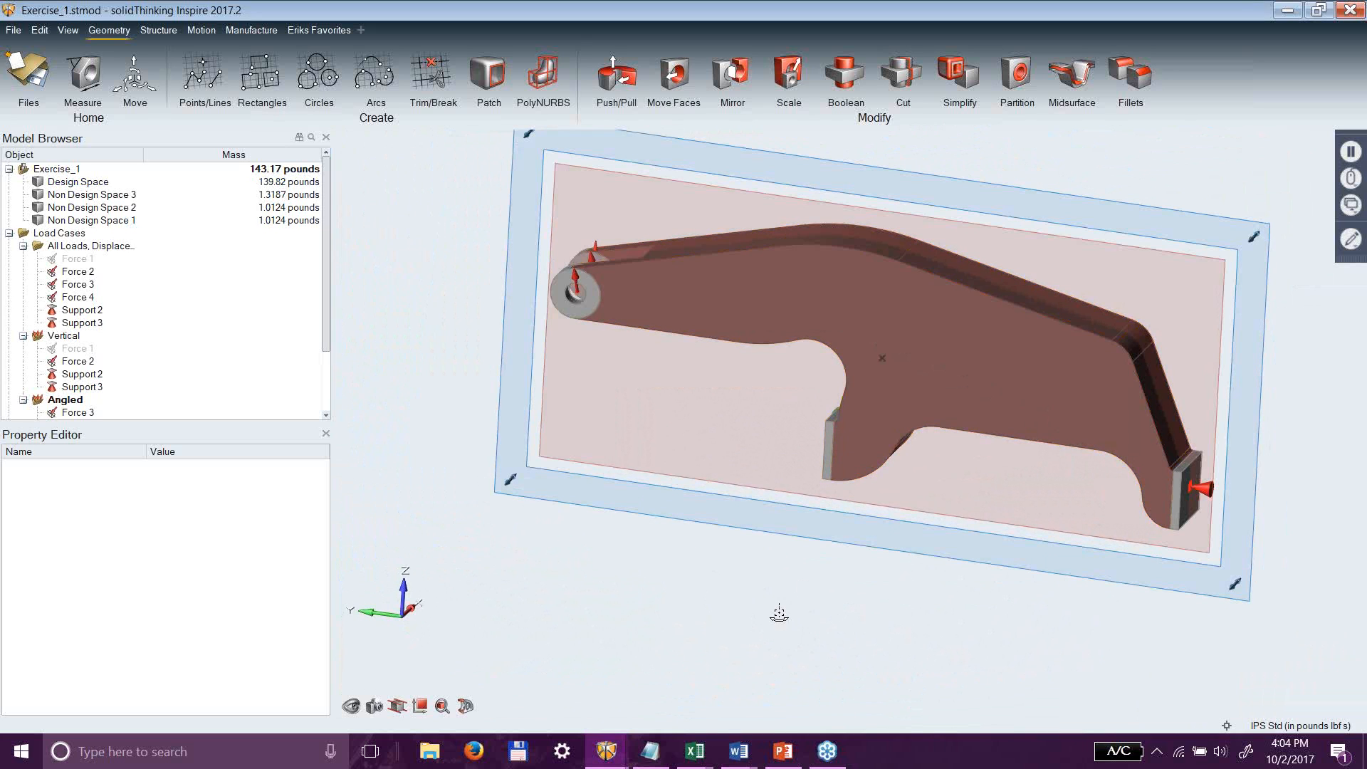
right_drag(847, 606, 840, 598)
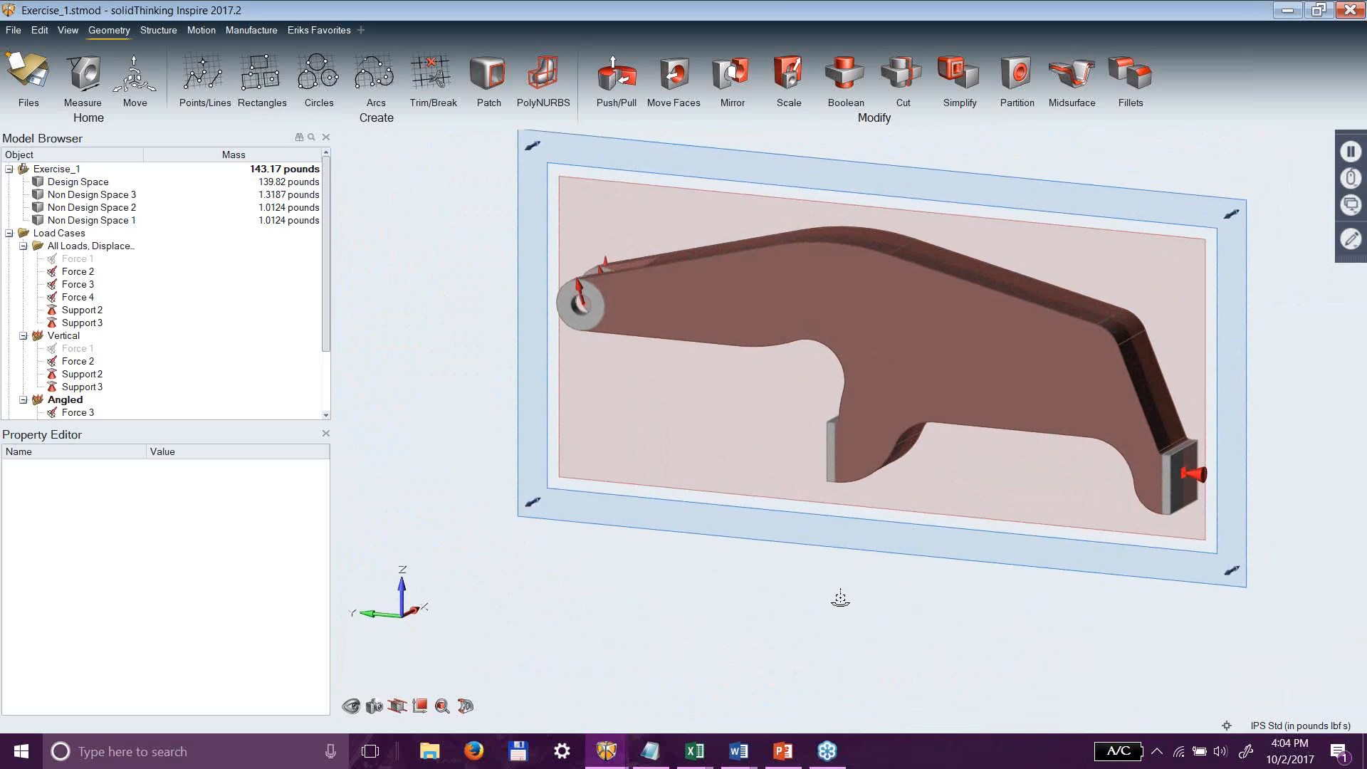
ctrl+right_drag(926, 620, 883, 698)
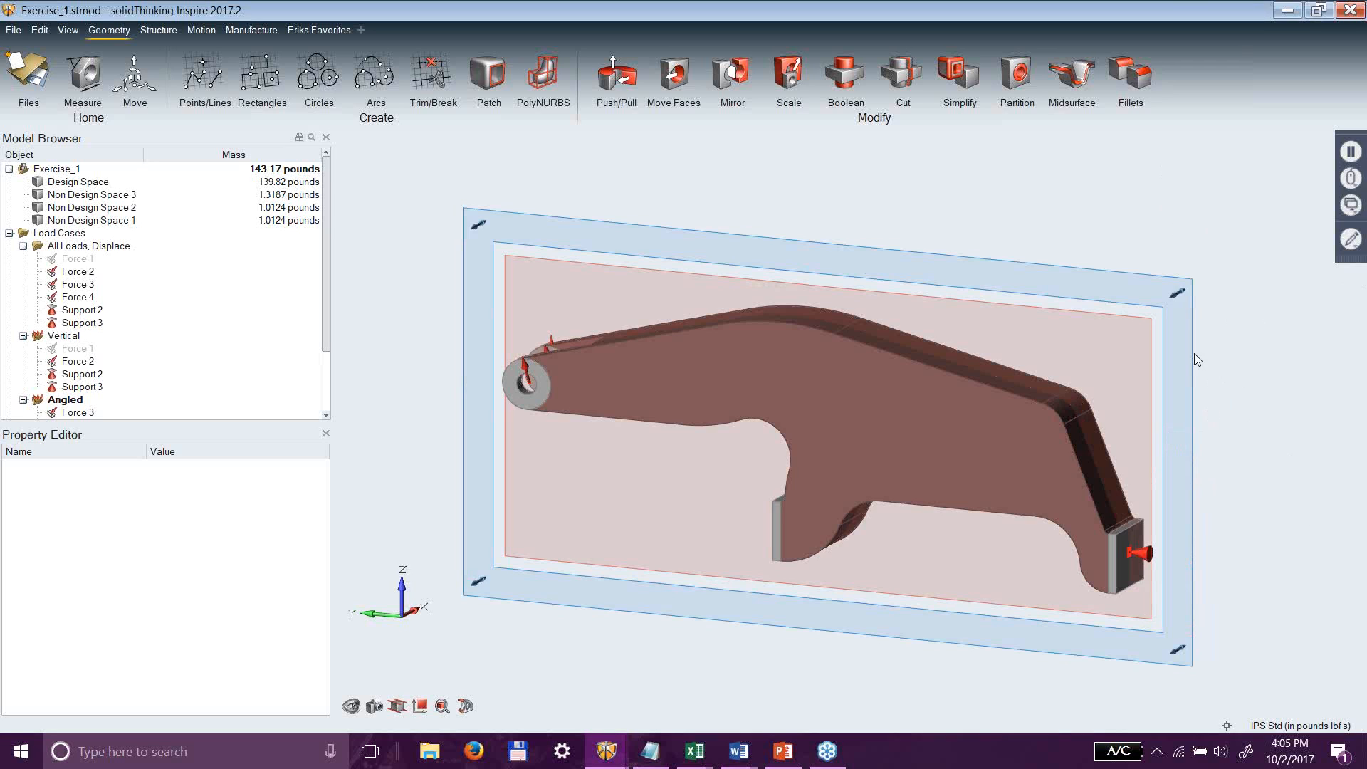
Set the model's unit system to MMKS (mm kg N s).
click(1264, 726)
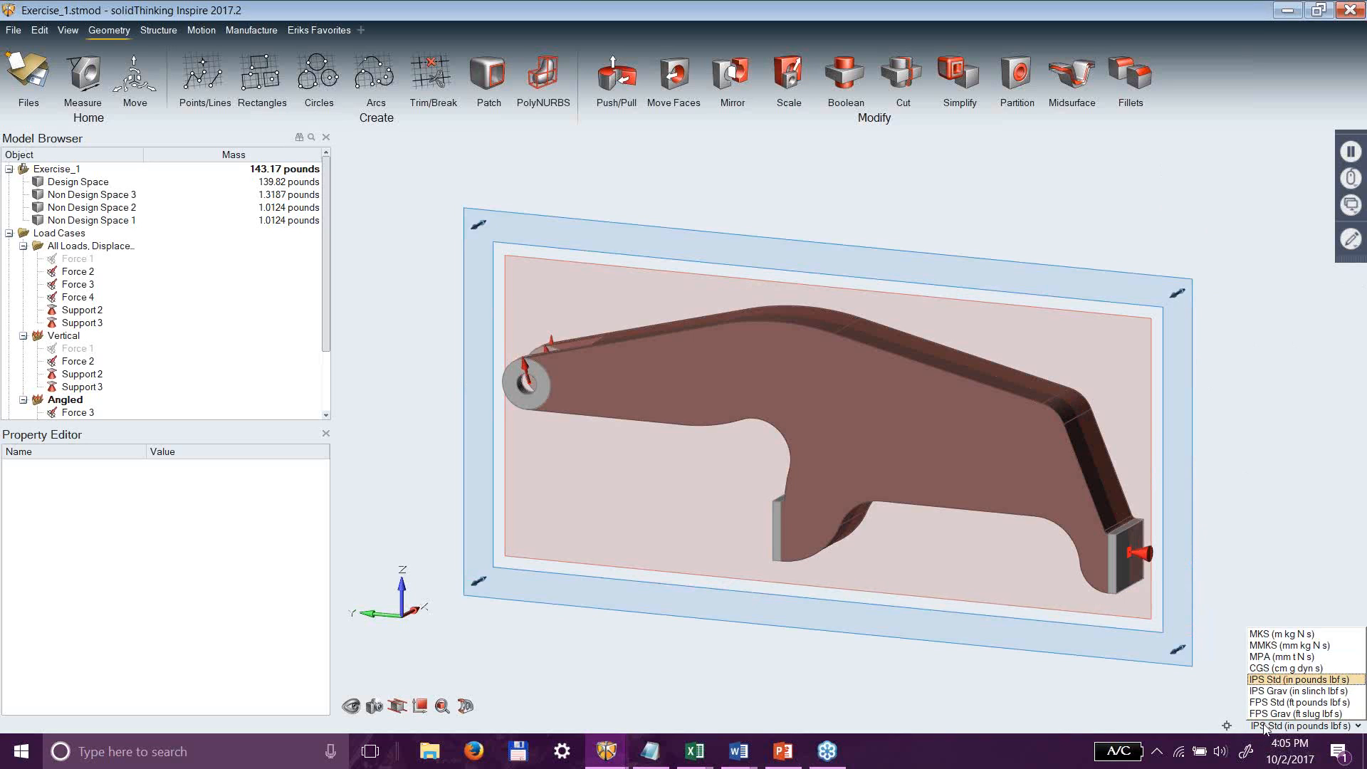
click(1266, 646)
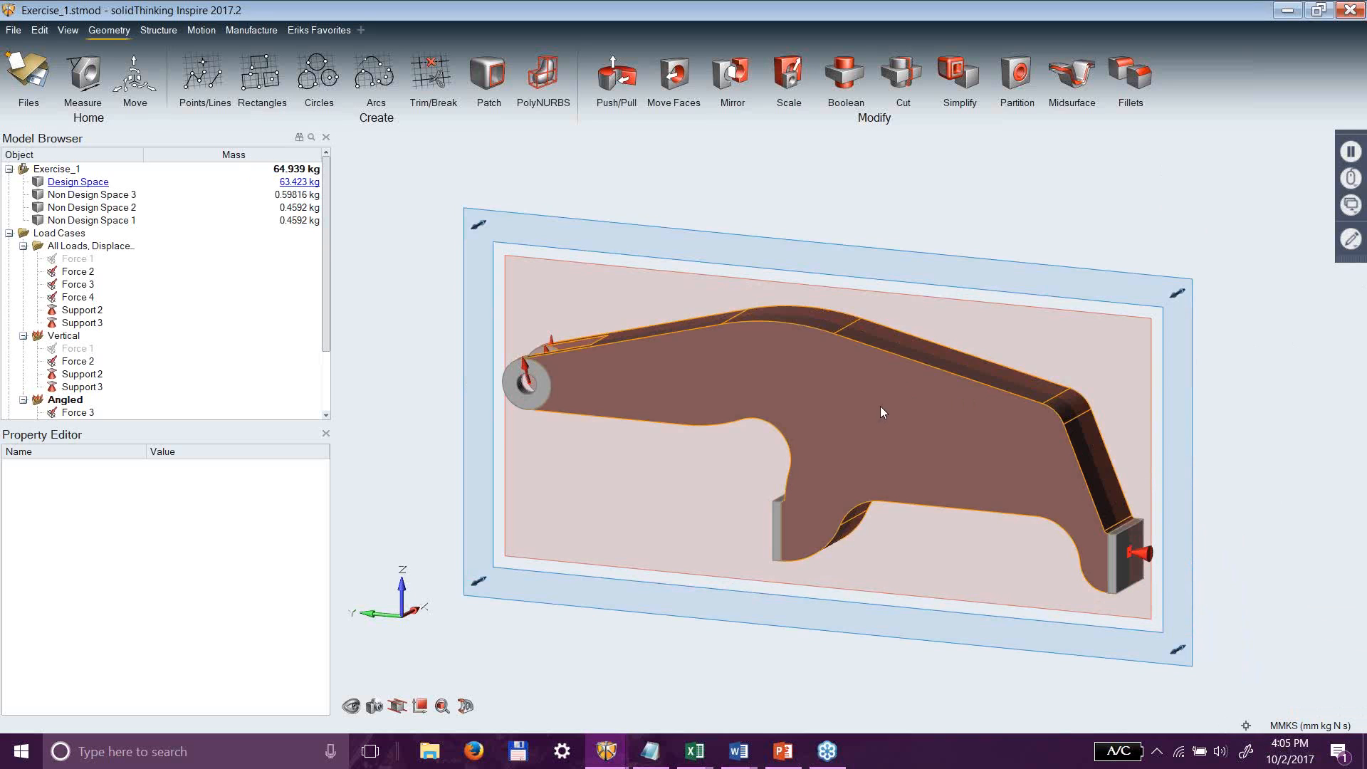
Measure the overall bounding dimensions of the Design Space.
right_drag(1056, 185, 995, 237)
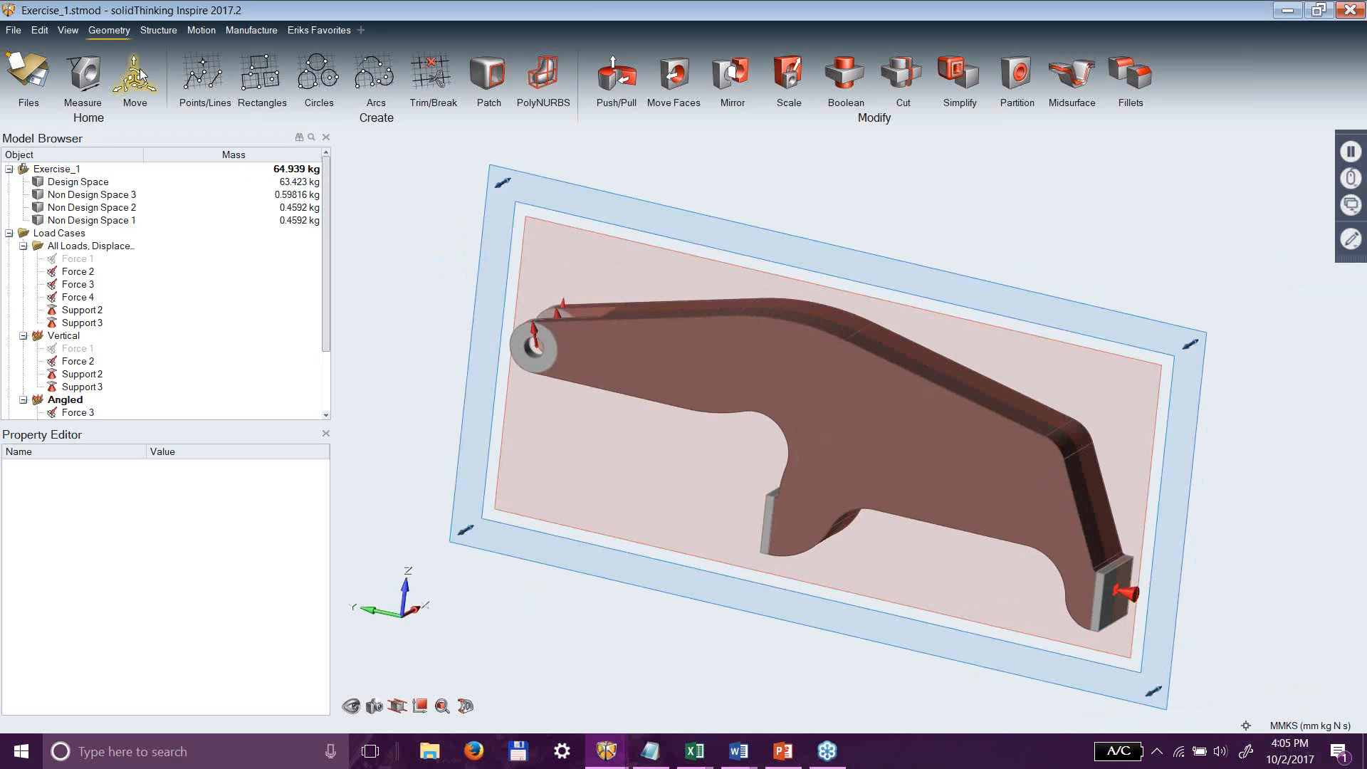
click(76, 75)
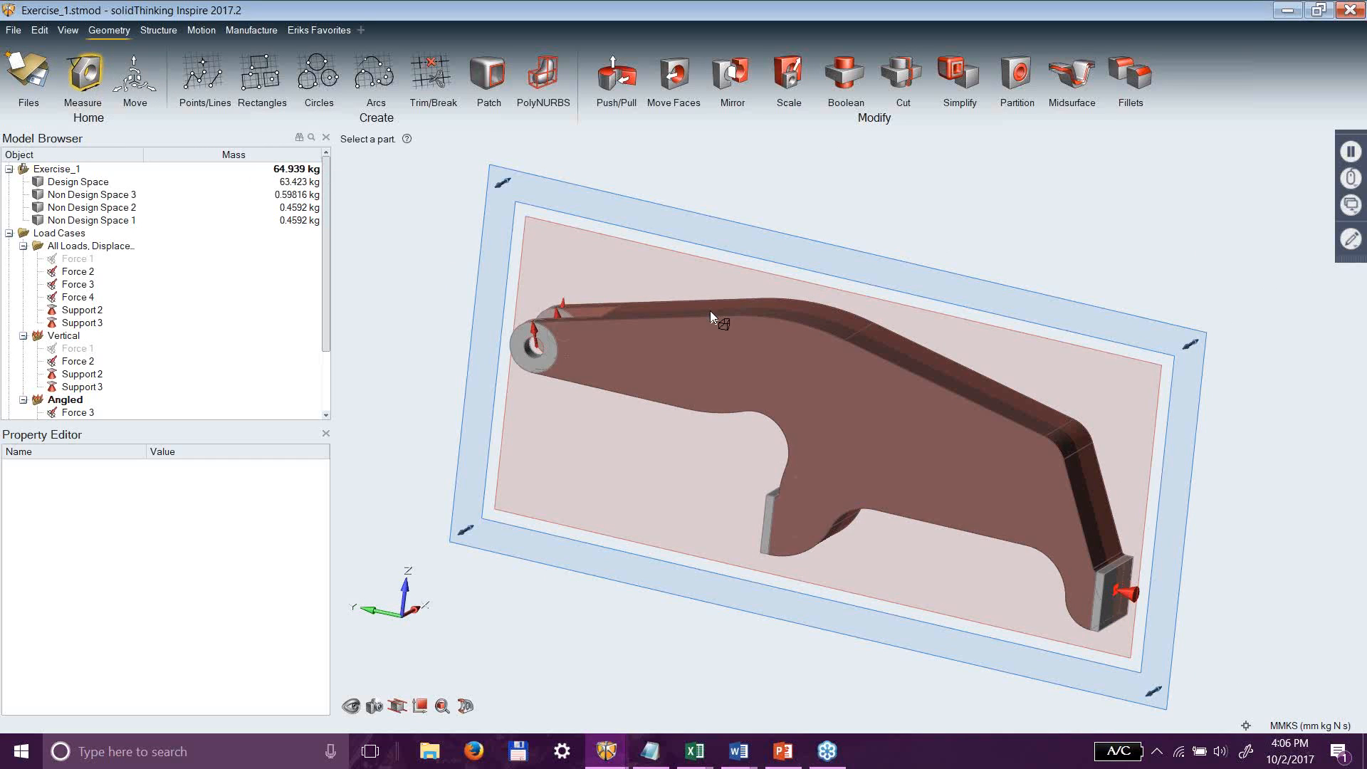
click(859, 393)
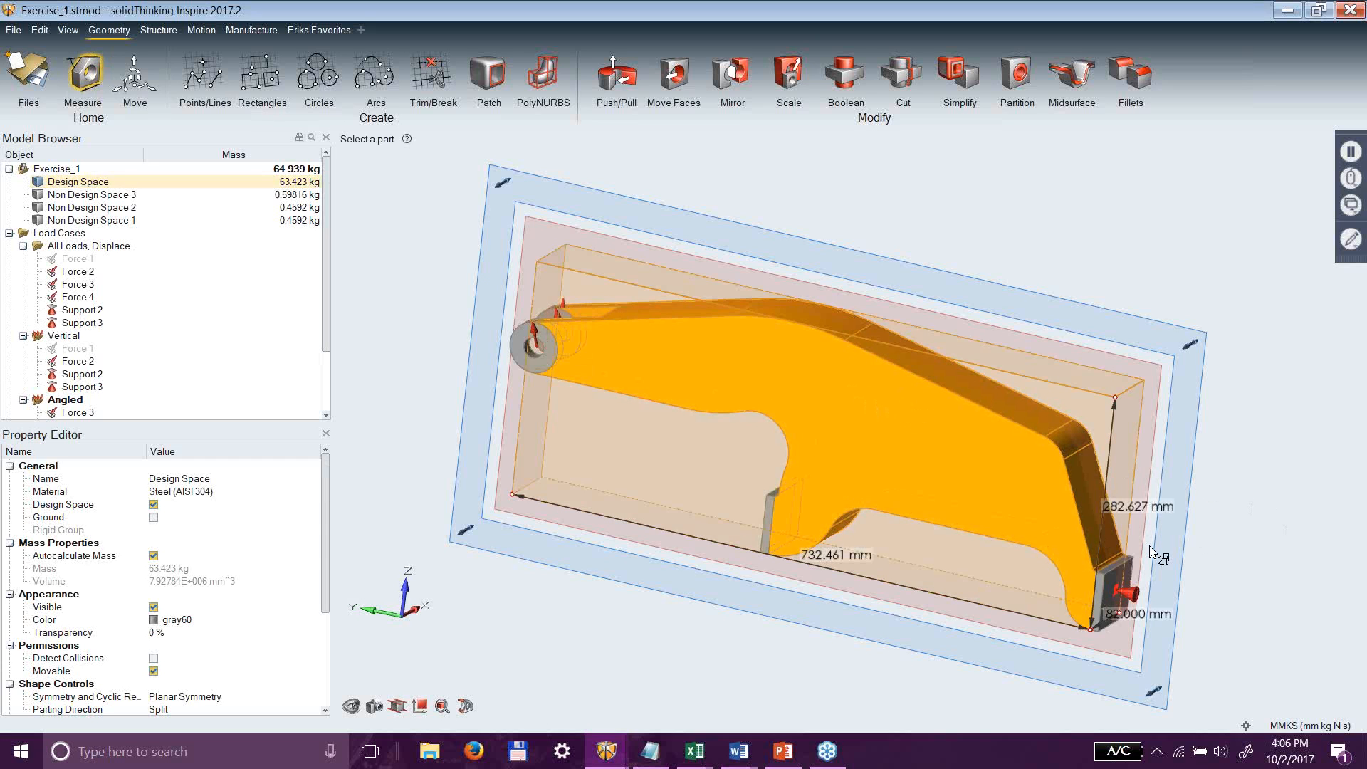
Compare the Design Space dimensions in IPS Std and MKS units, and return the model to MMKS (mm kg N s).
middle_drag(852, 661, 995, 626)
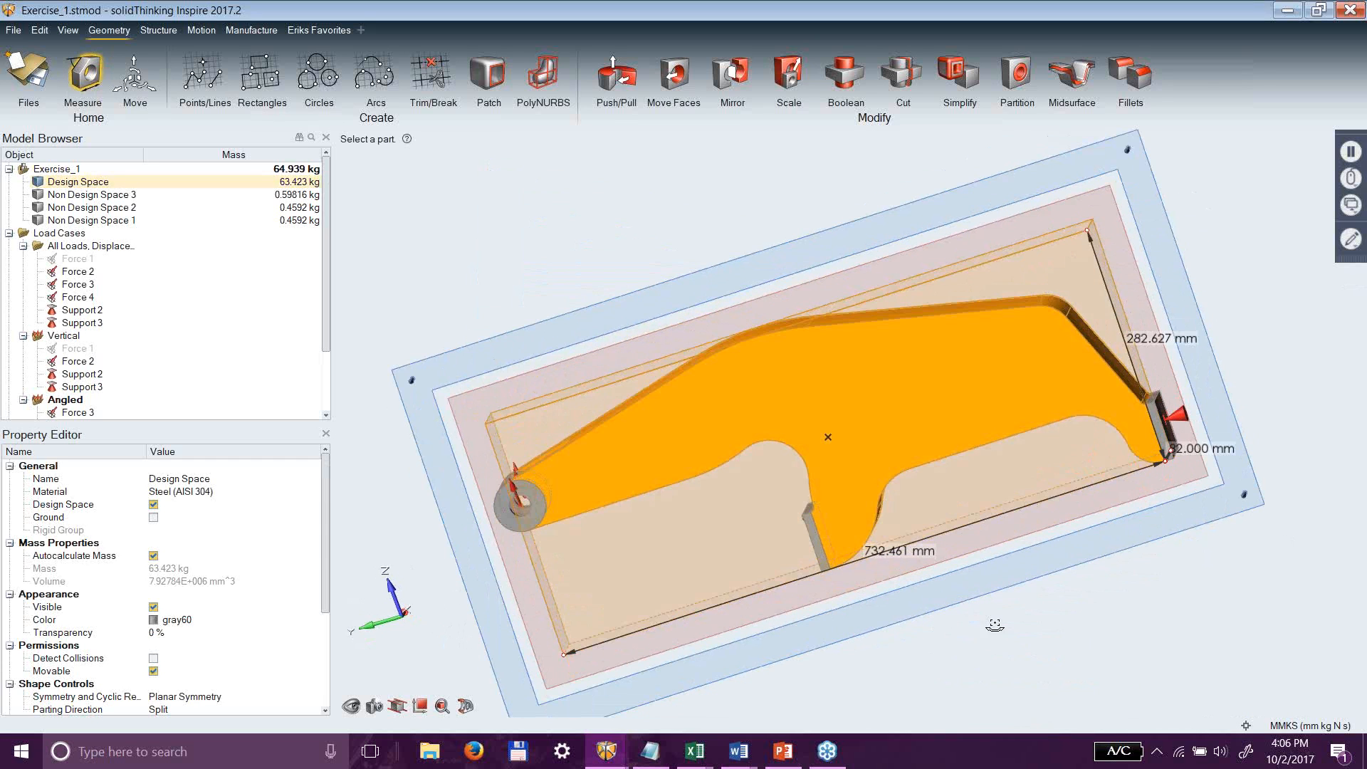
middle_drag(1148, 369, 1189, 406)
click(1317, 726)
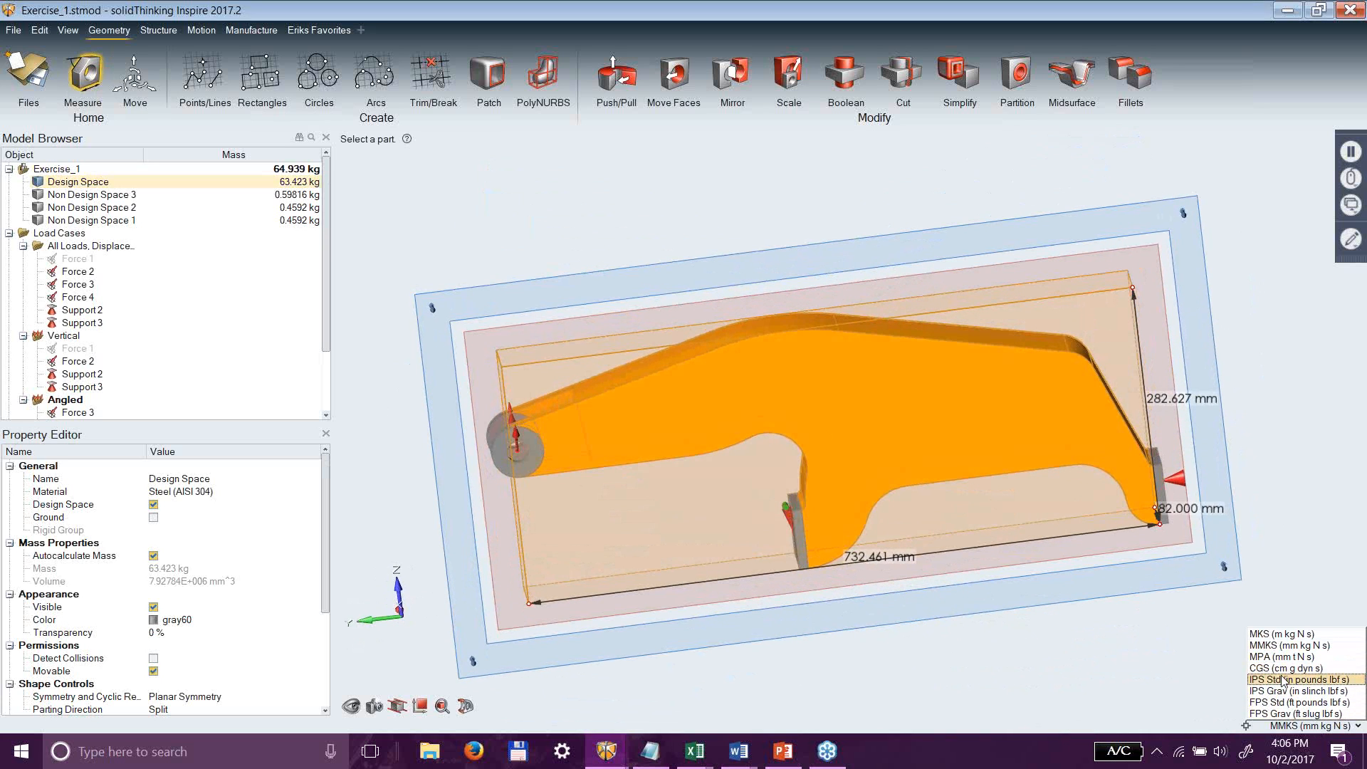
click(1281, 680)
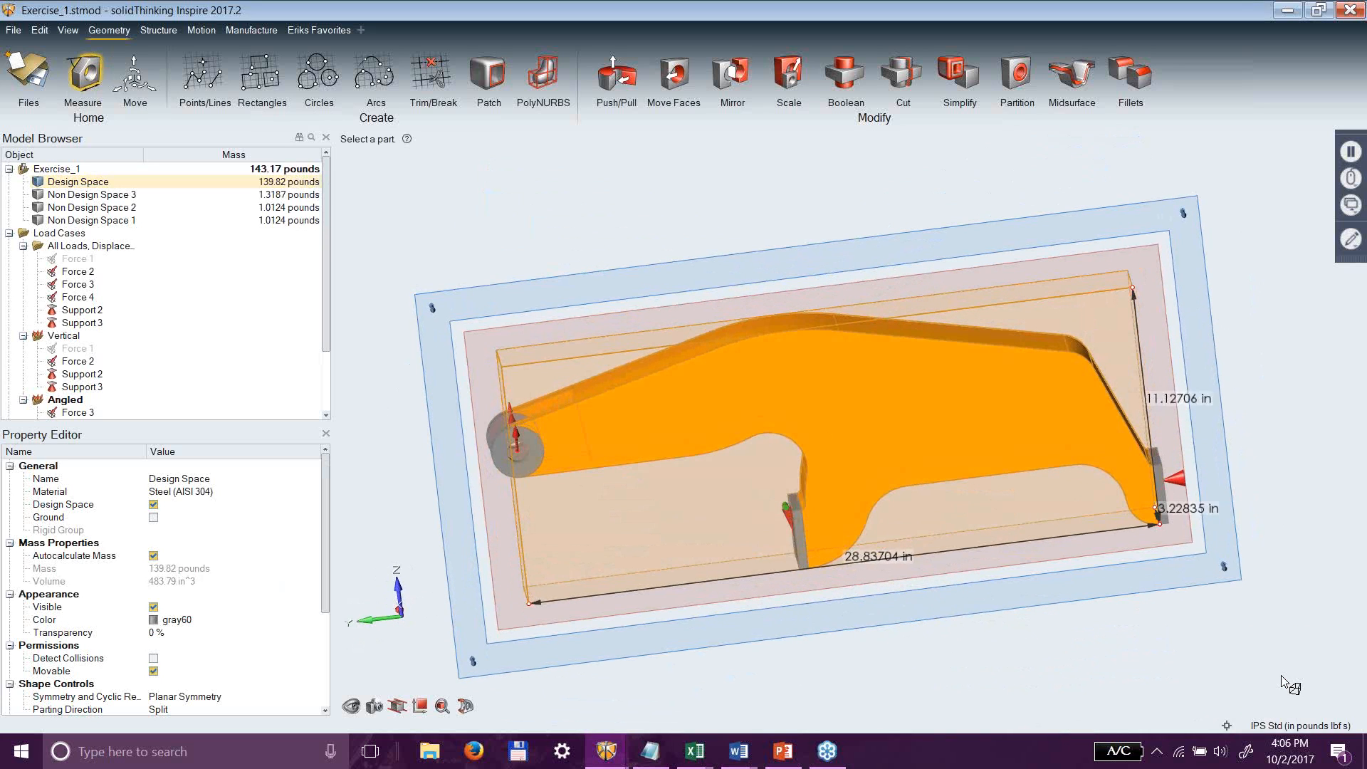
click(1297, 726)
click(1272, 634)
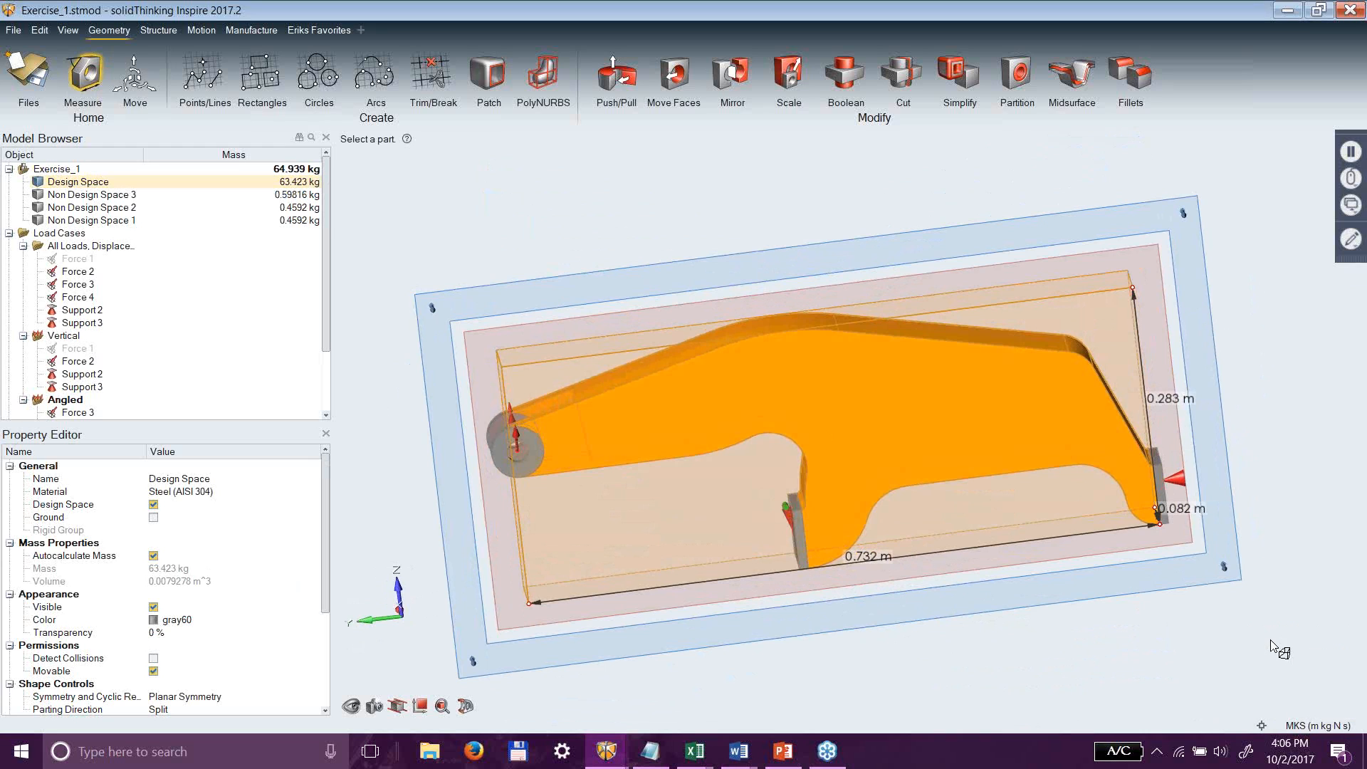
click(1306, 727)
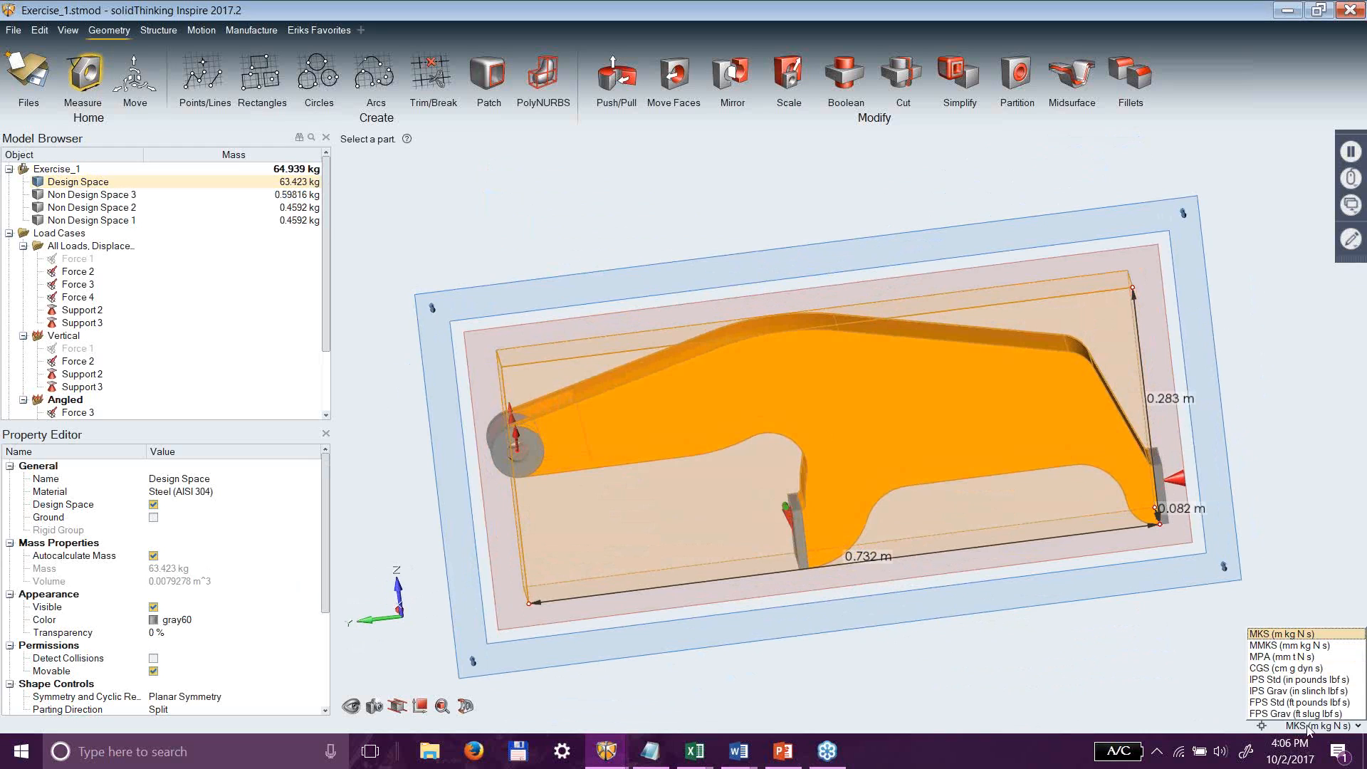
click(1303, 647)
right_drag(1157, 604, 1108, 626)
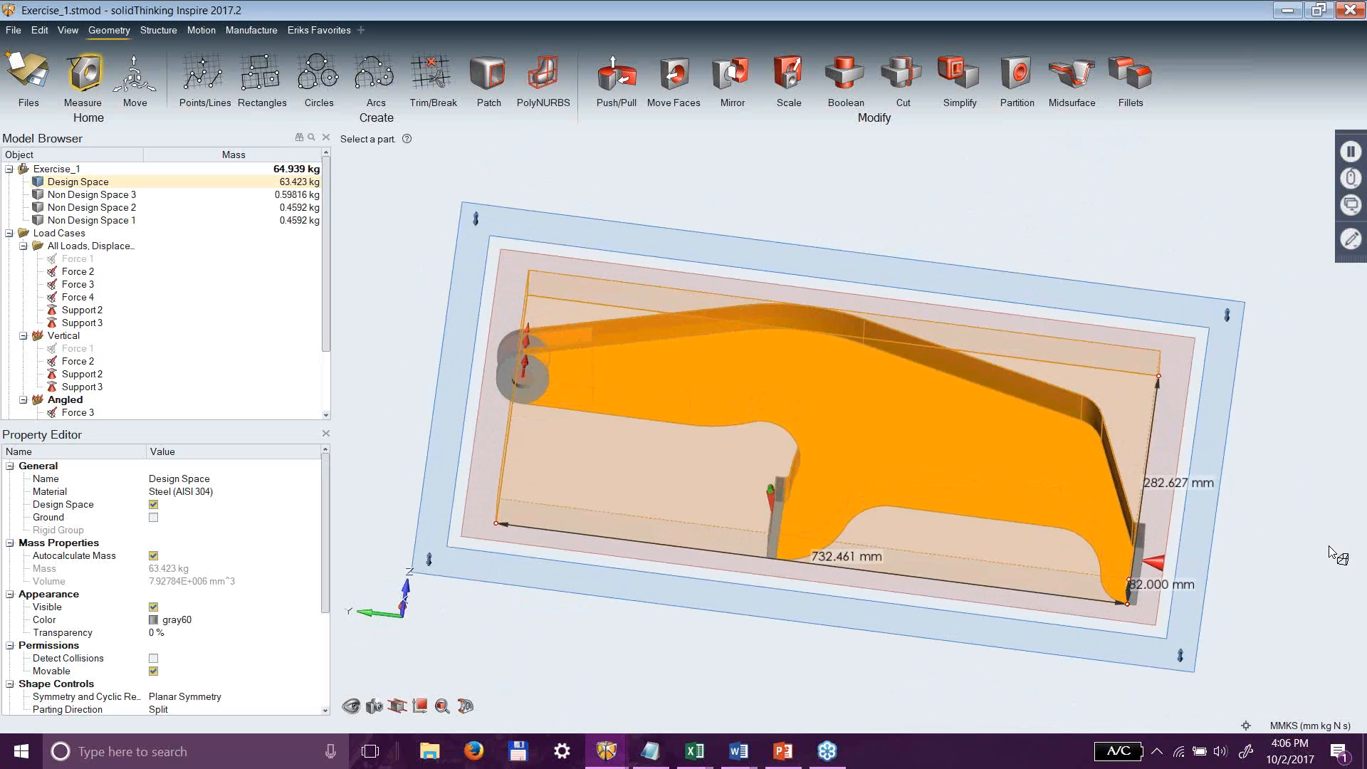
Compare the magnitude of Force 2 in IPS Std (in pounds lbf s) and MMKS (mm kg N s) units.
click(816, 173)
scroll(499, 410, up, 10)
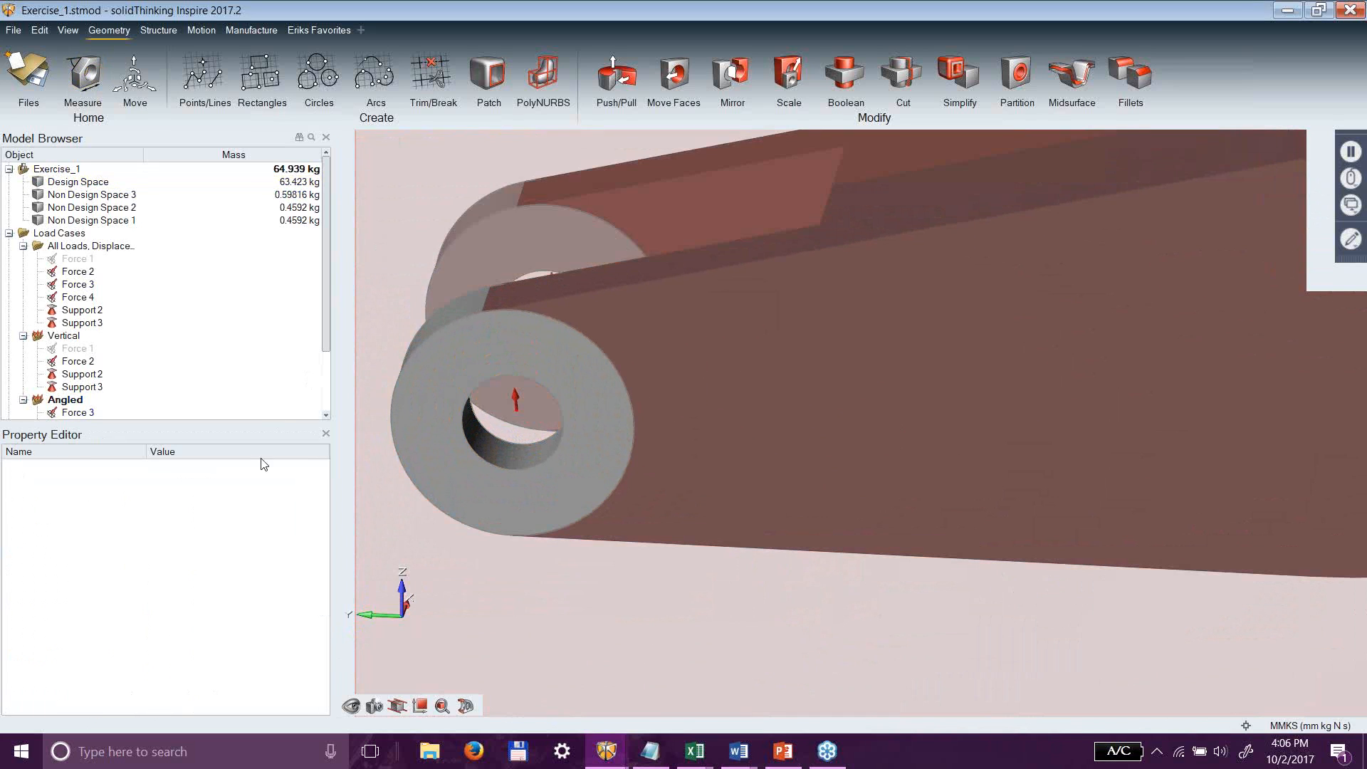
click(76, 273)
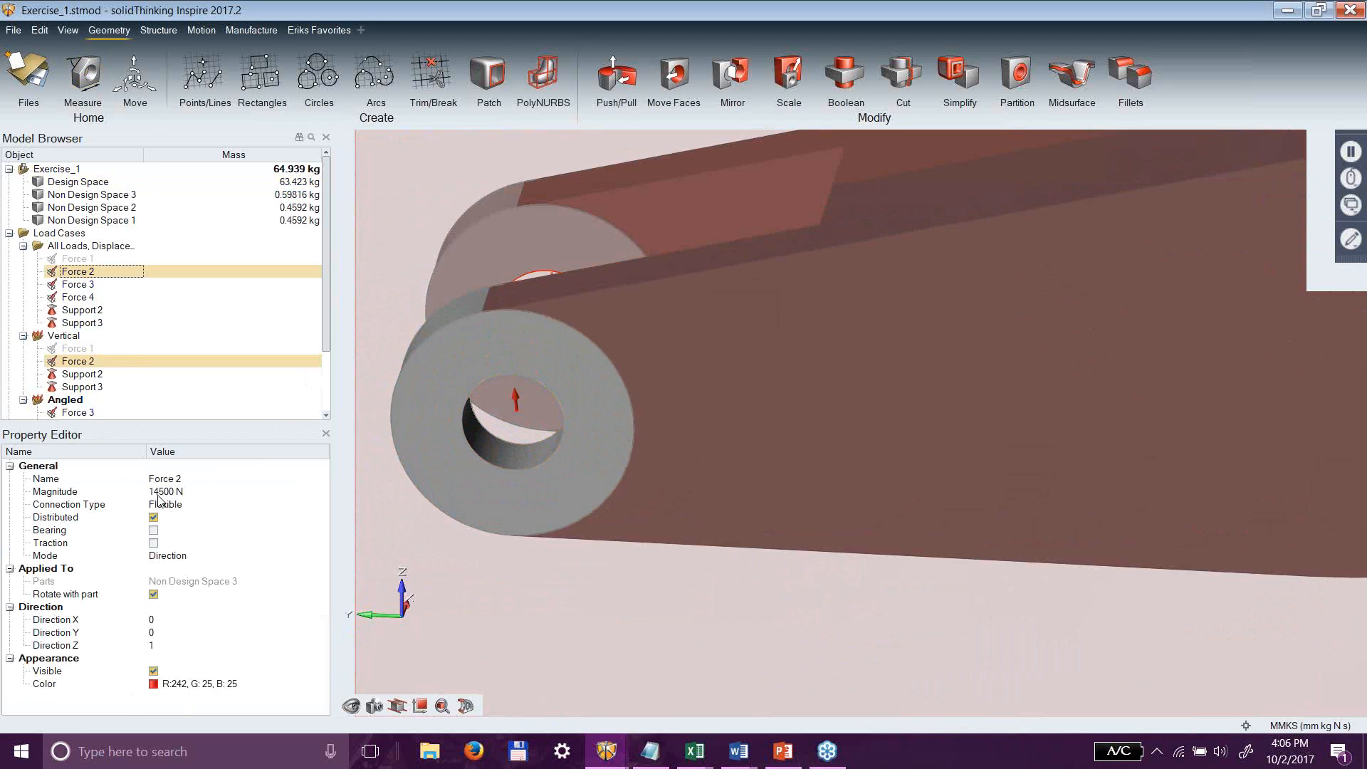
click(1314, 726)
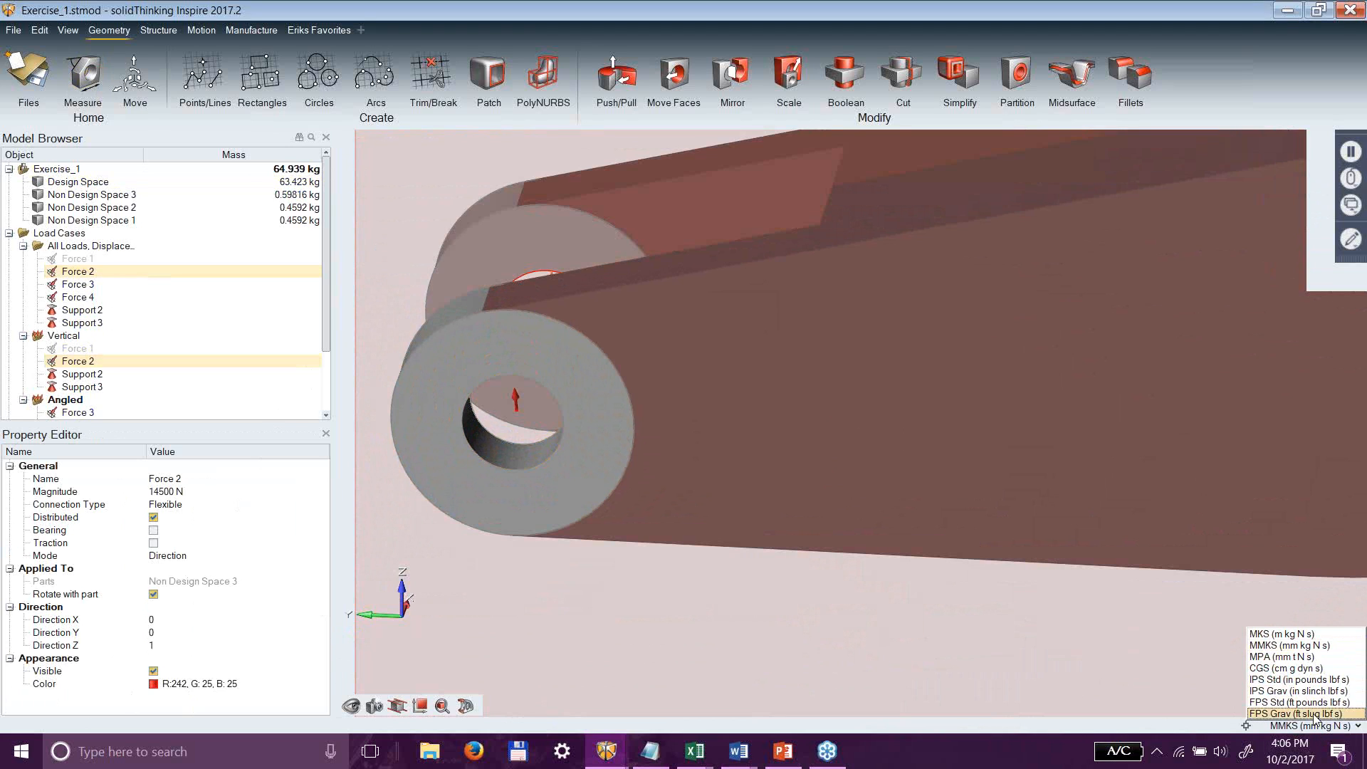
click(1296, 680)
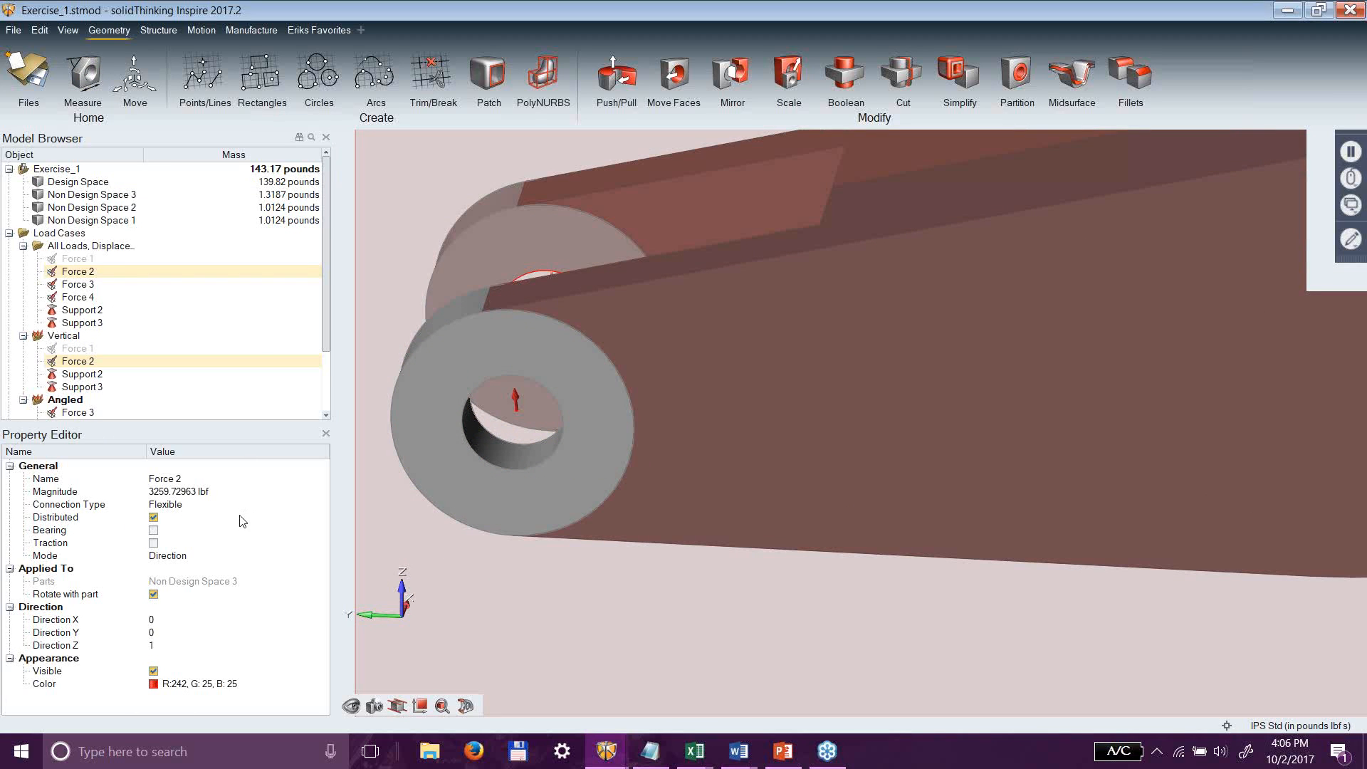
click(1333, 726)
click(1311, 646)
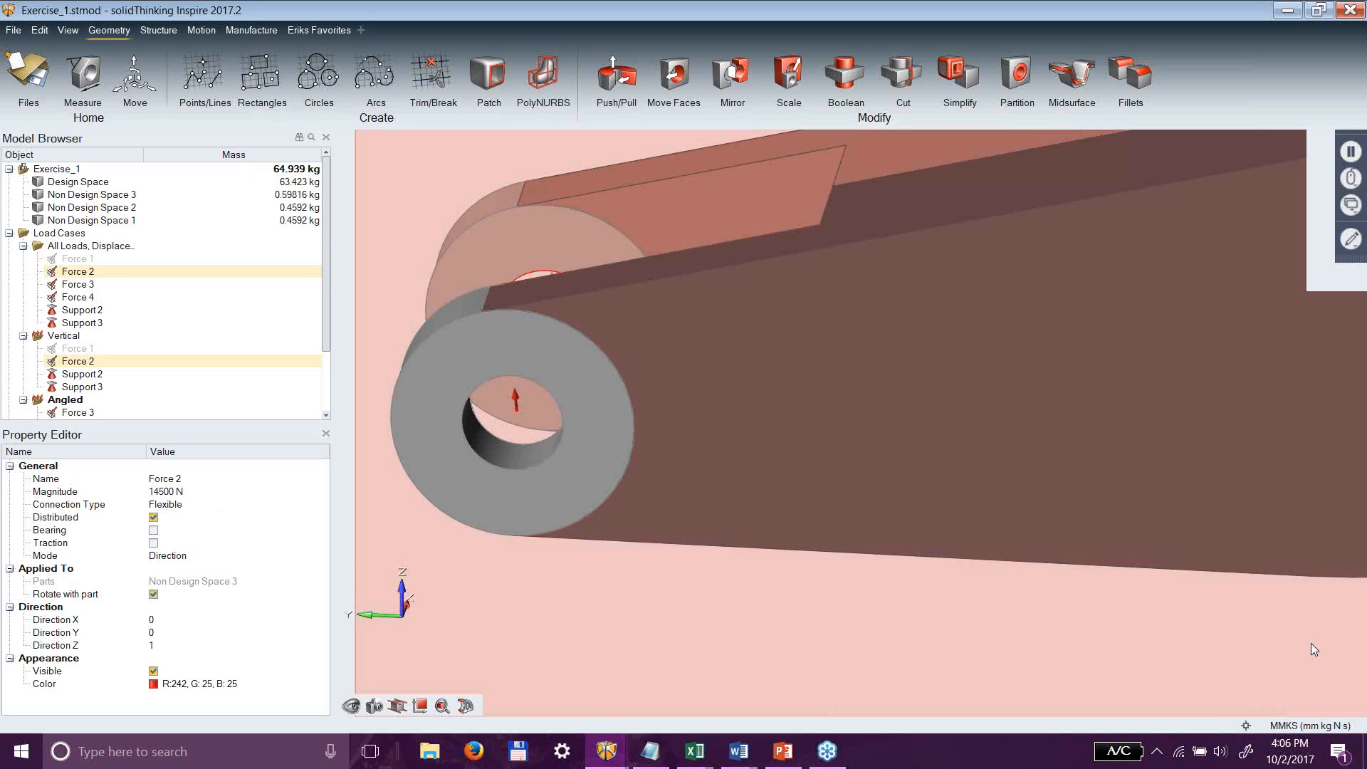
Clear the force selection, fit the whole model in the view and open the optimization run settings.
scroll(1066, 464, down, 6)
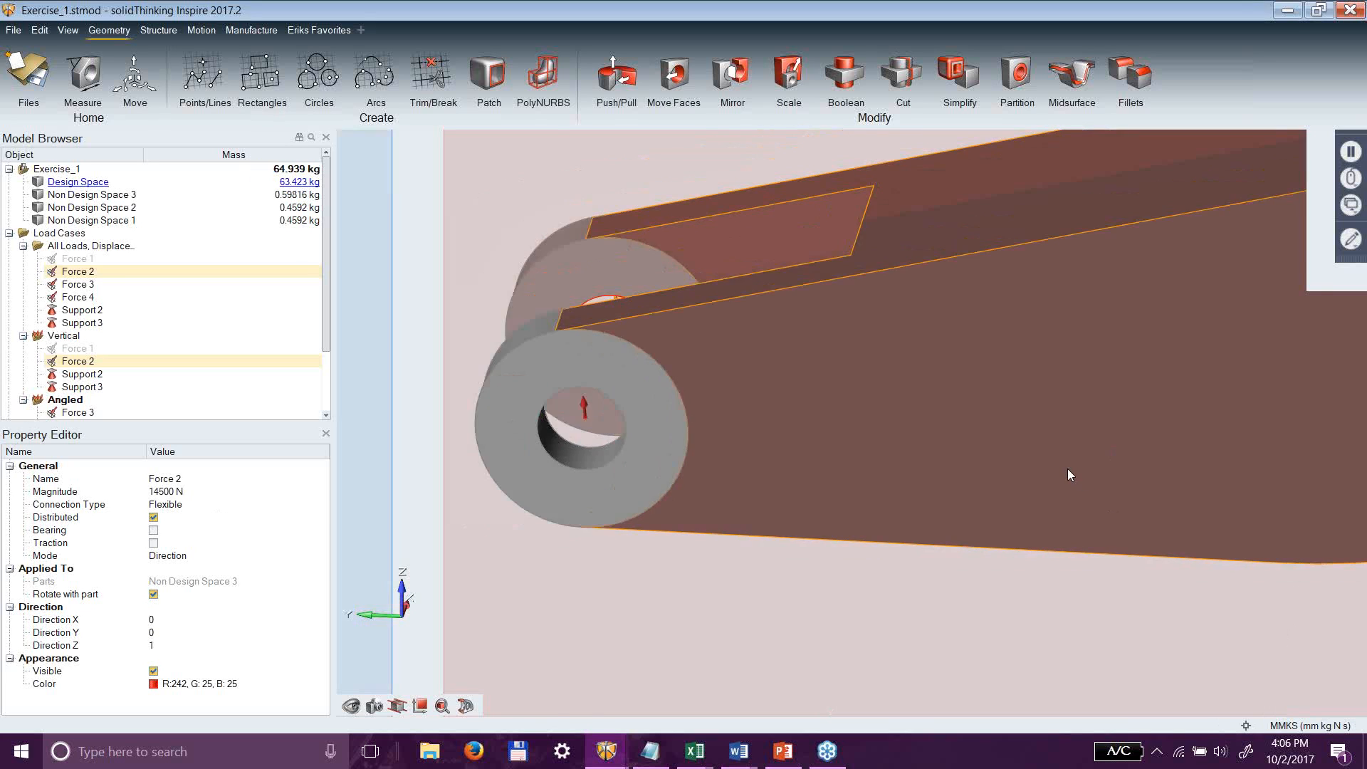
click(721, 374)
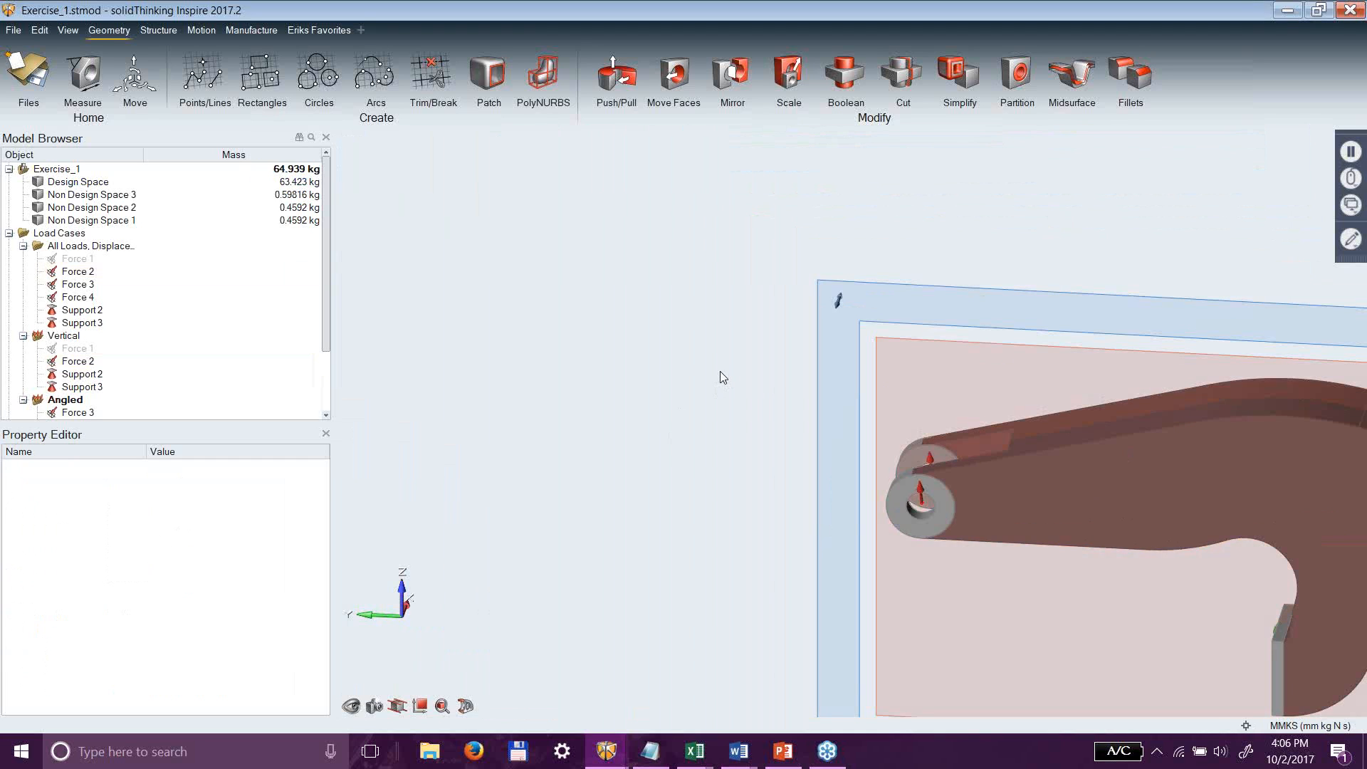
key(f)
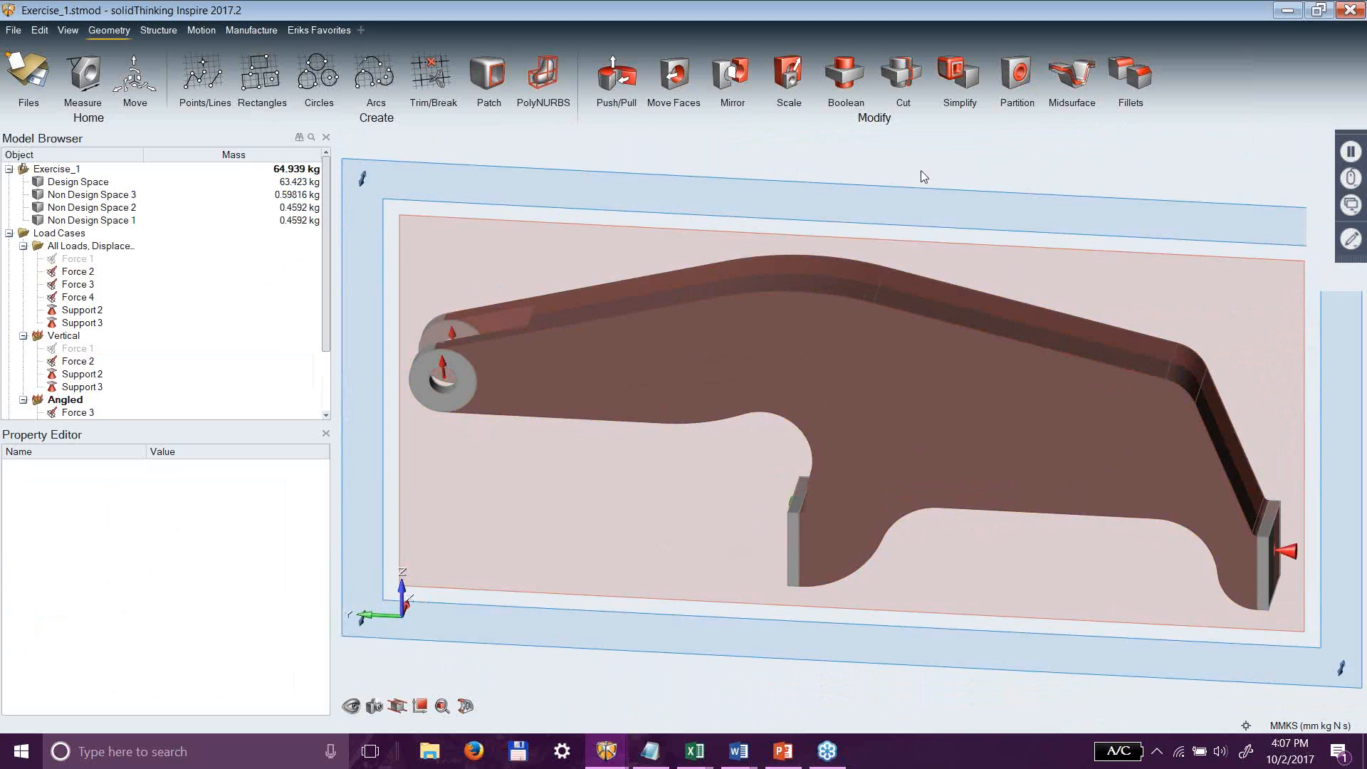
click(157, 30)
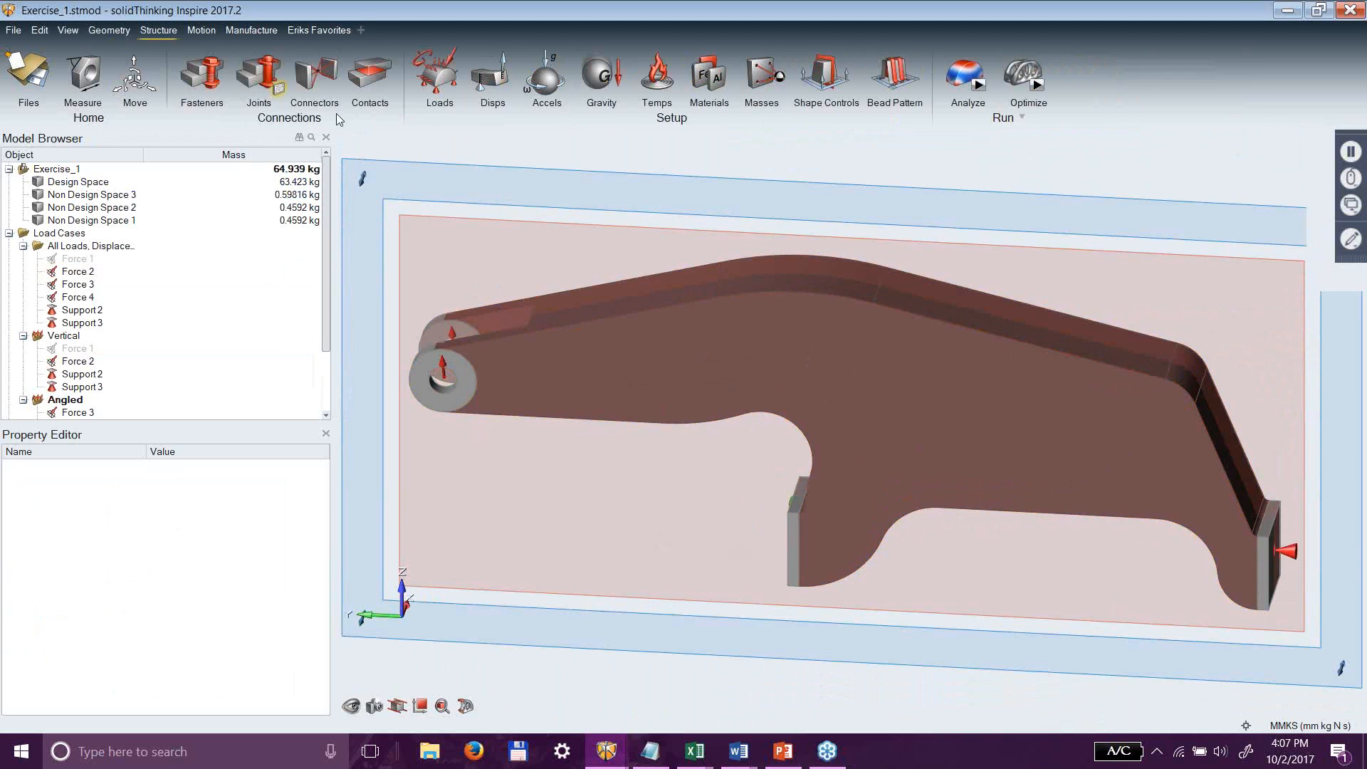
mouse_move(1037, 97)
click(1037, 85)
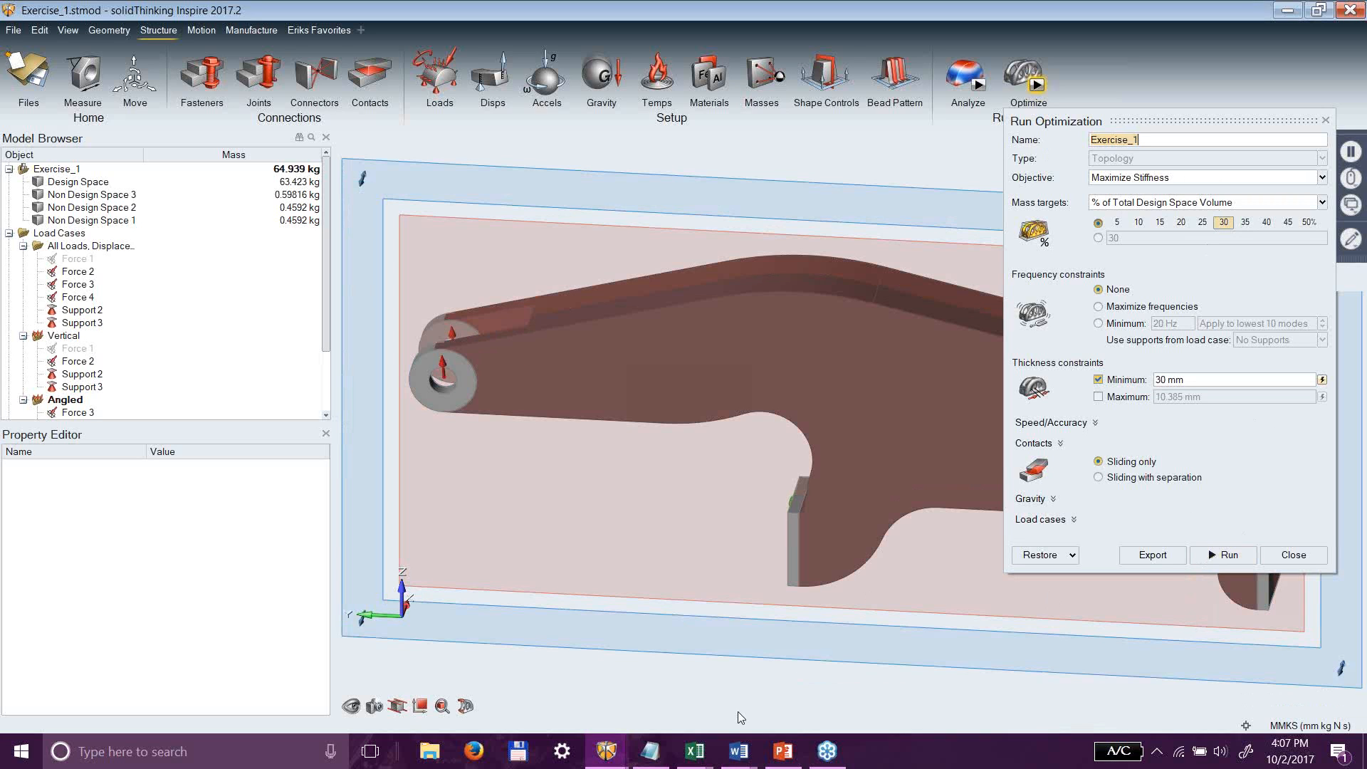
Switch to the other Exercise_1.stmod window, and show its completed optimization result to examine the shape from several sides.
mouse_move(606, 751)
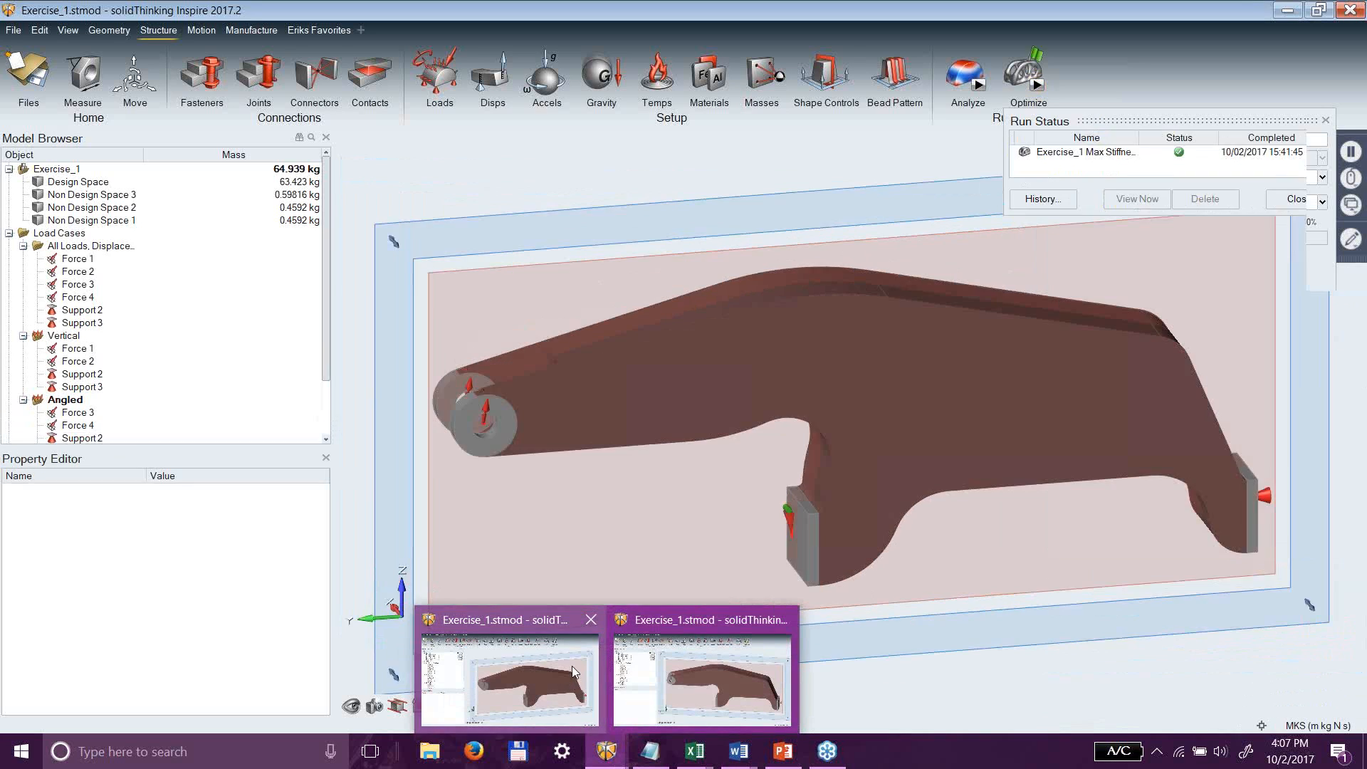
click(572, 667)
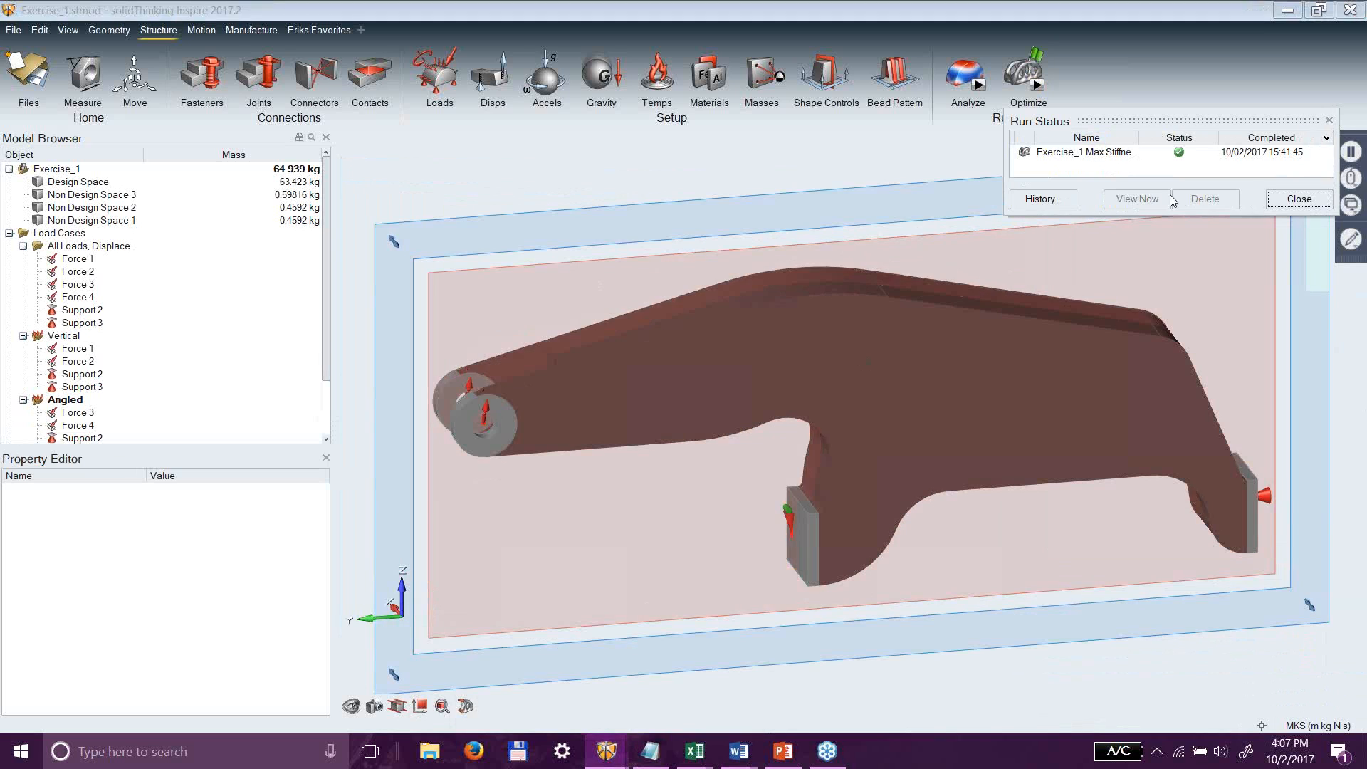
click(1036, 54)
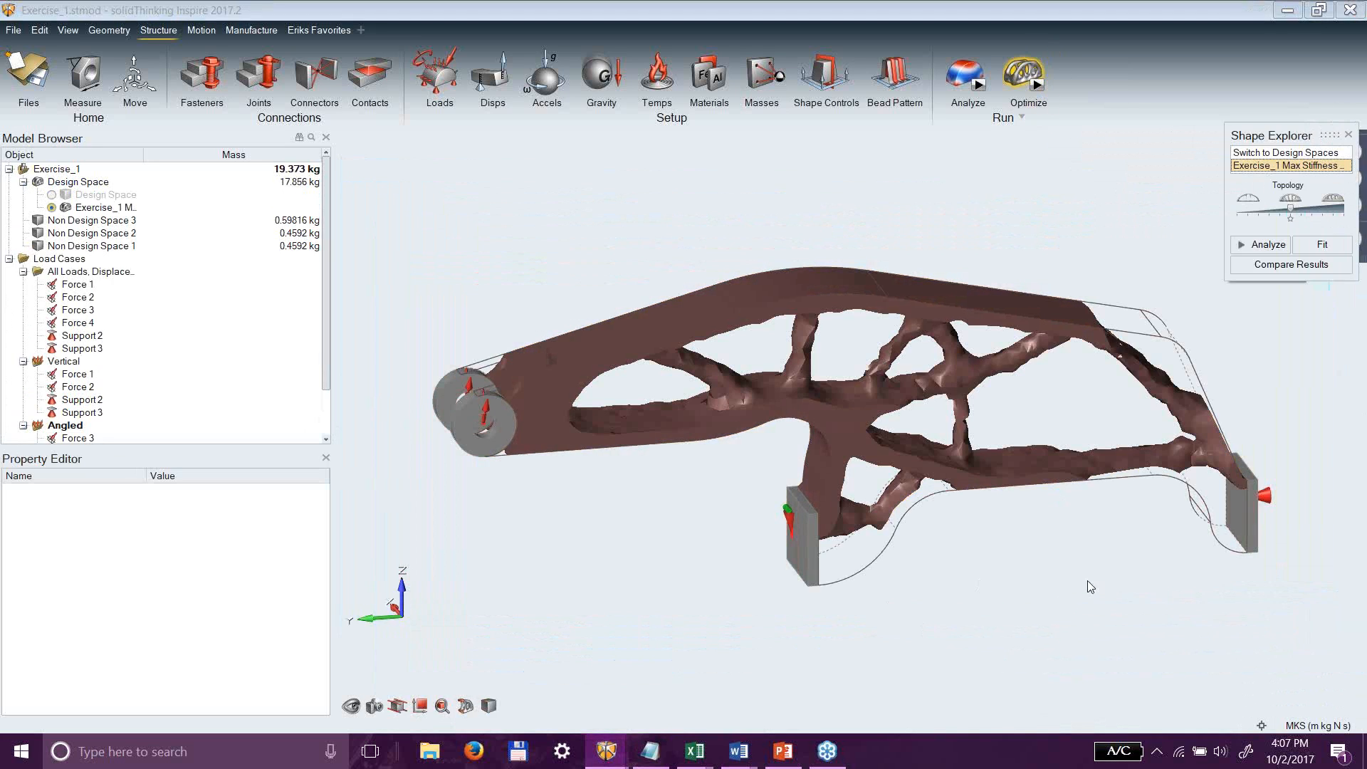
right_drag(1068, 569, 1235, 373)
right_drag(924, 590, 968, 631)
right_drag(698, 603, 786, 556)
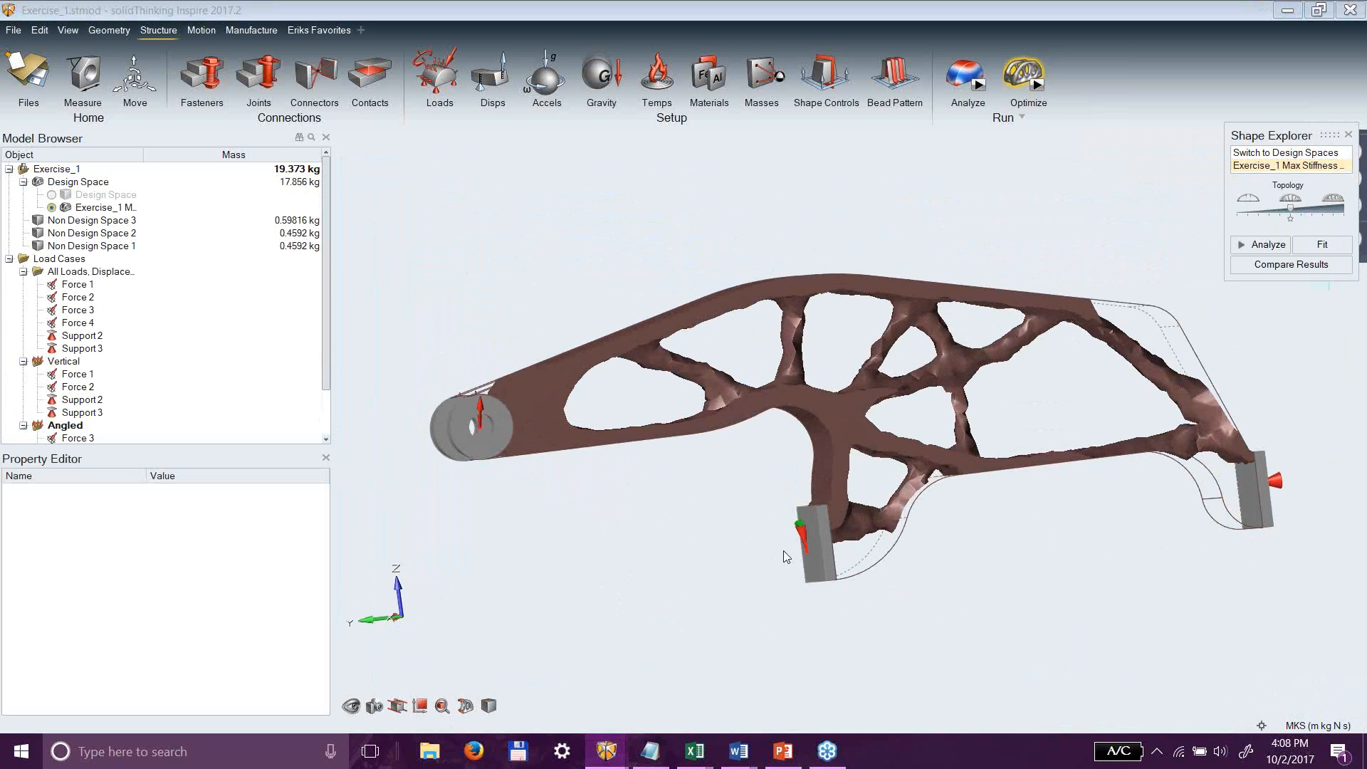
right_drag(1086, 507, 1059, 530)
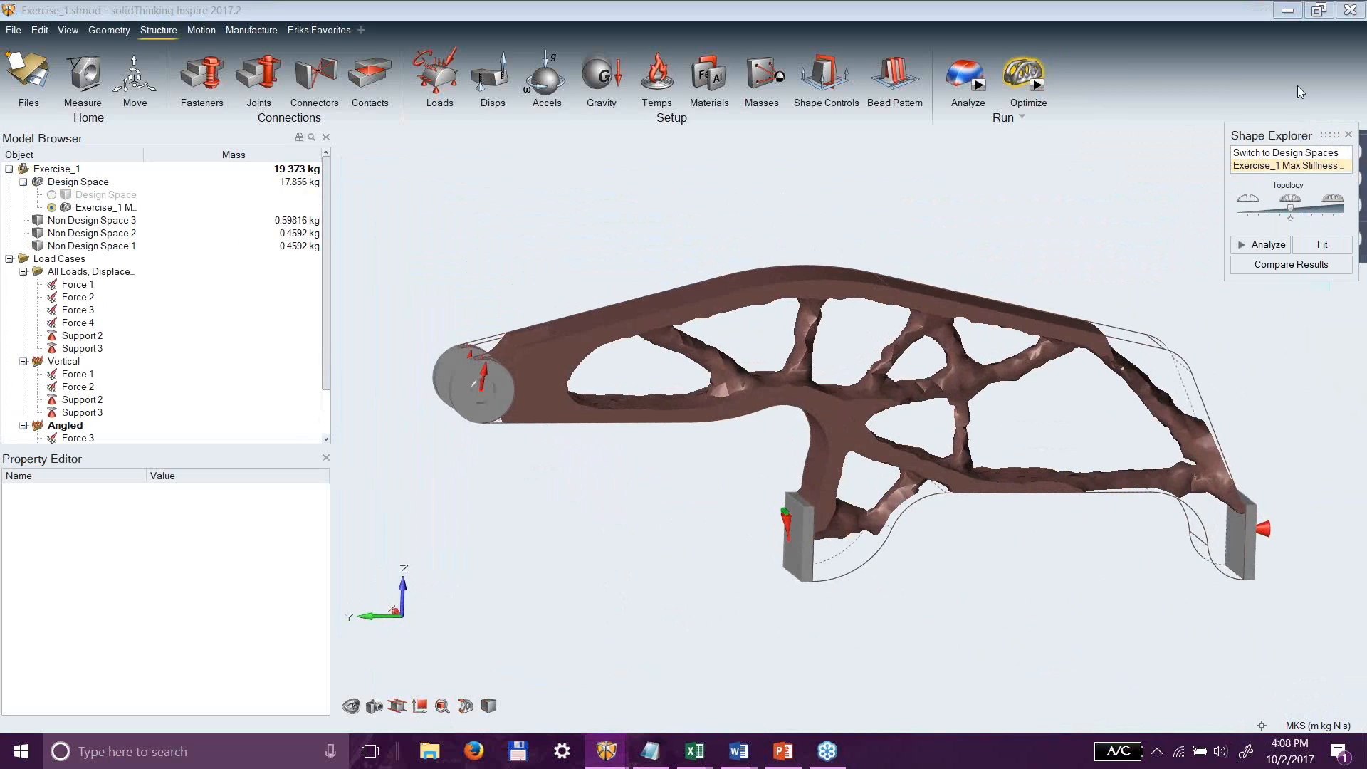
Add slightly more material to the optimized shape by raising its topology setting in the Shape Explorer.
drag(1286, 128, 1164, 131)
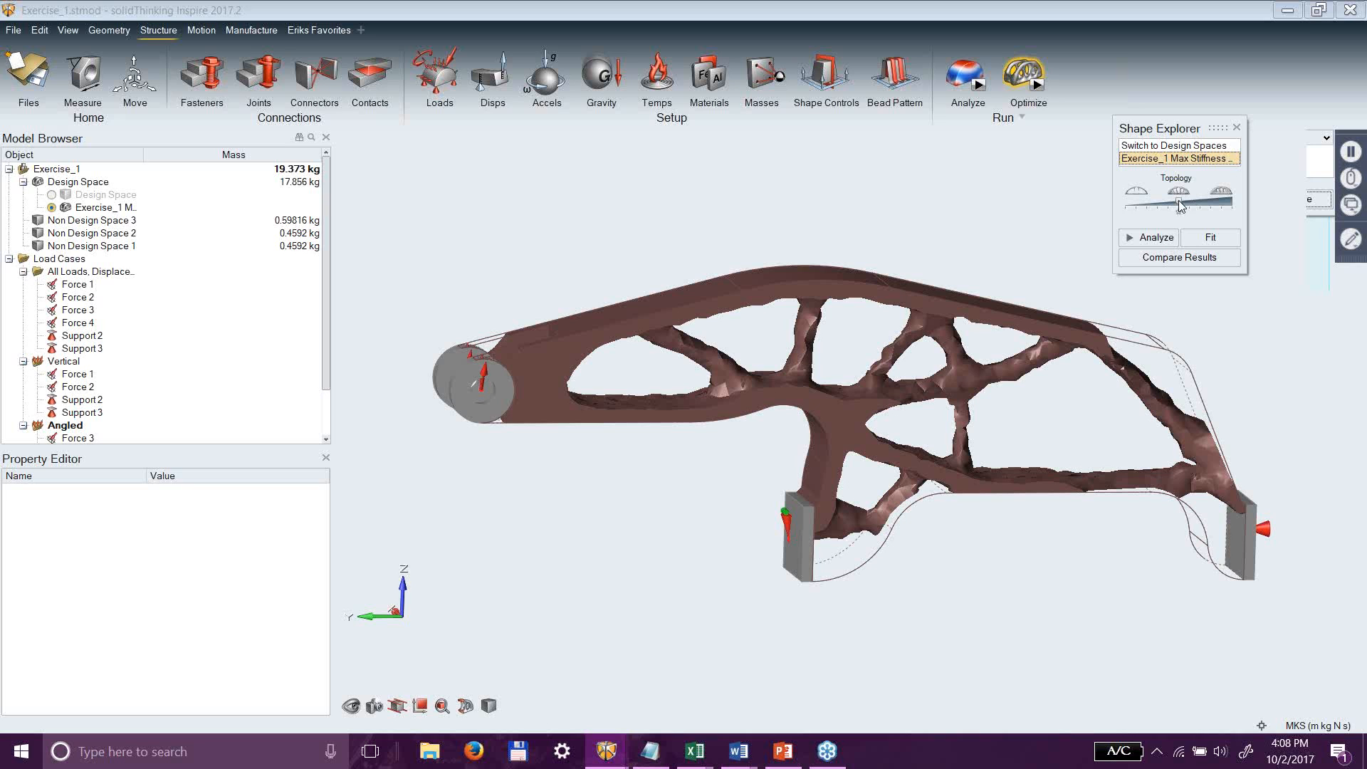
drag(1178, 200, 1189, 197)
right_drag(1038, 549, 914, 527)
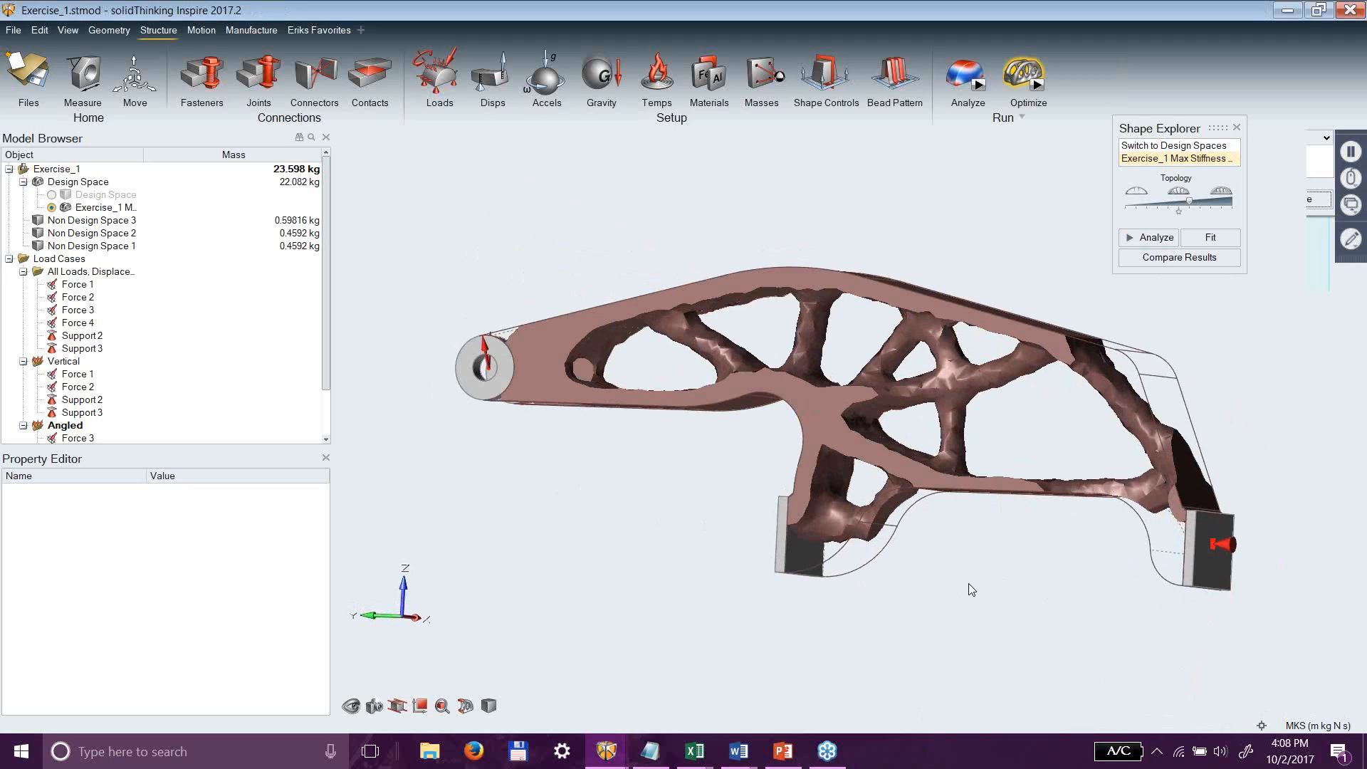
Run an analysis of the adjusted optimized shape and animate its results.
click(1160, 242)
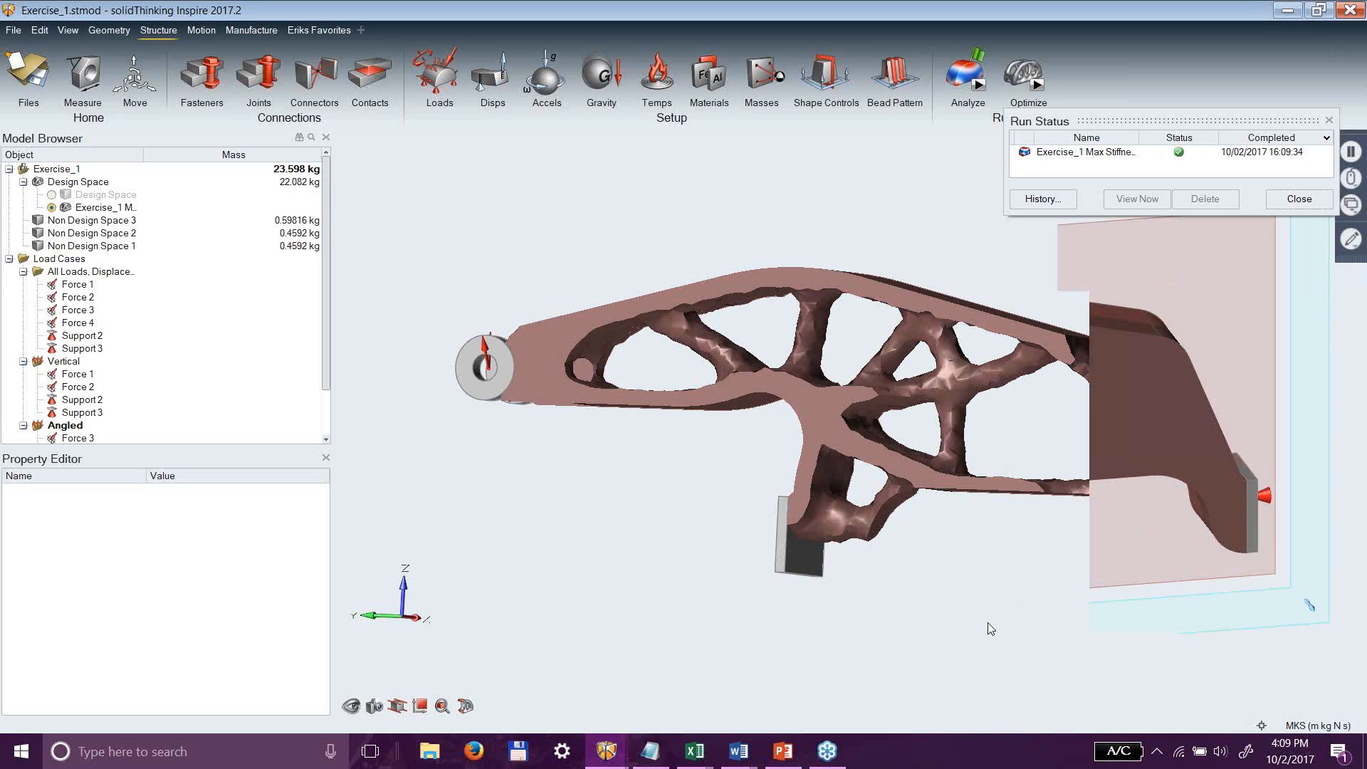
click(1298, 685)
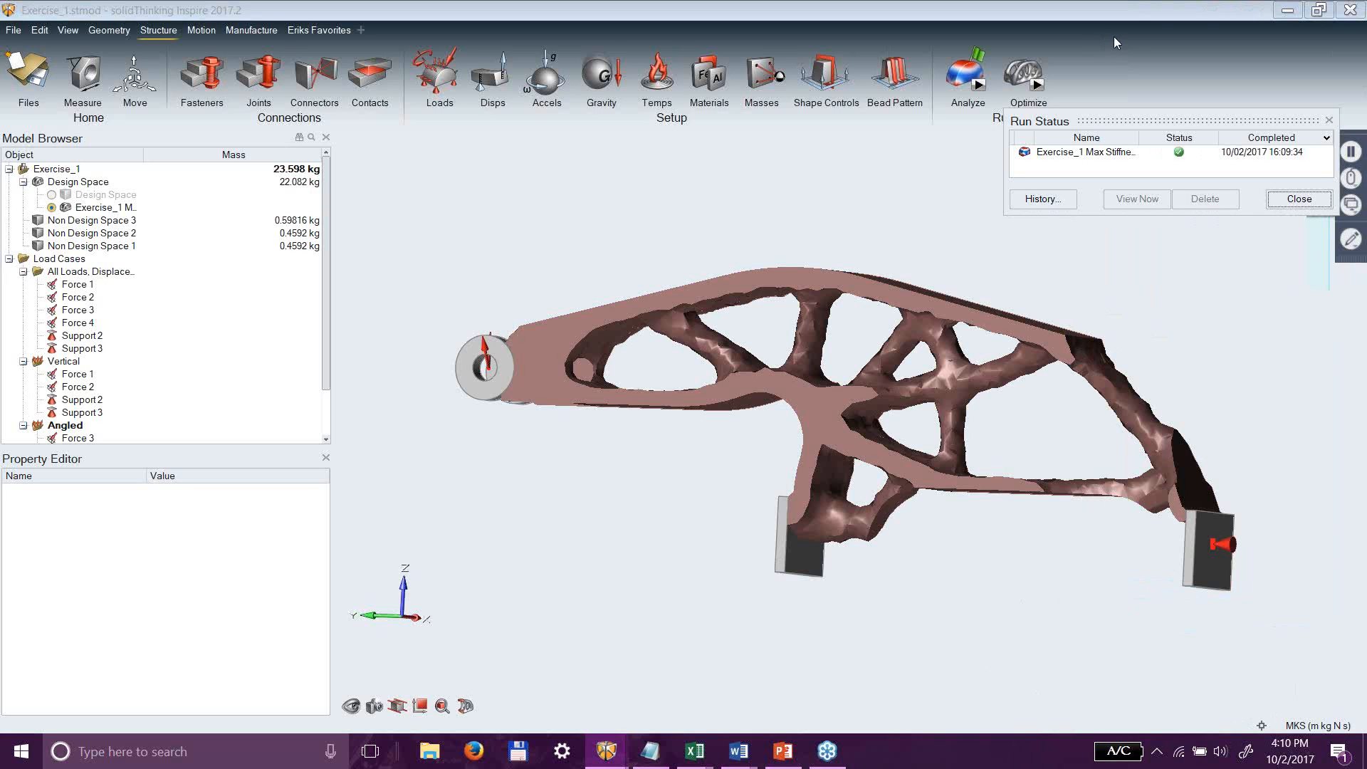
mouse_move(979, 57)
click(1137, 199)
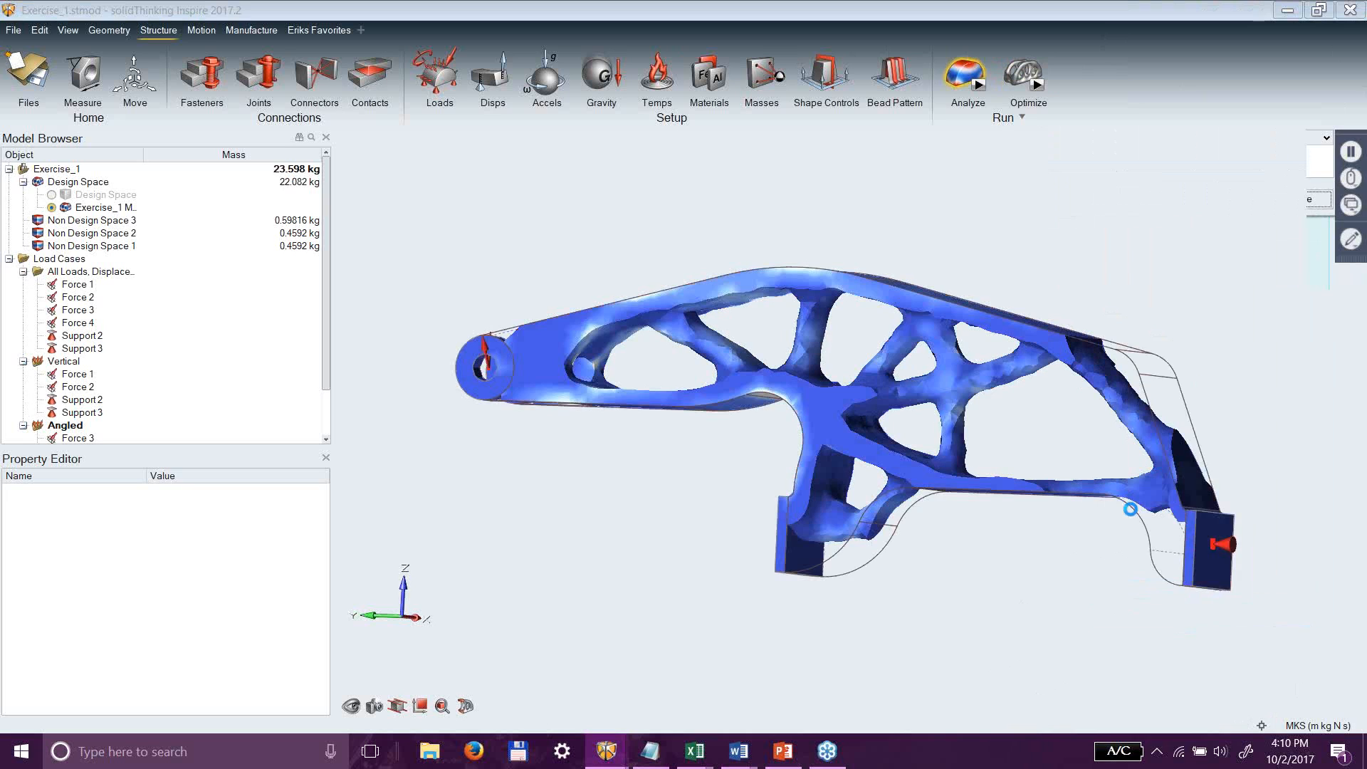
click(1276, 563)
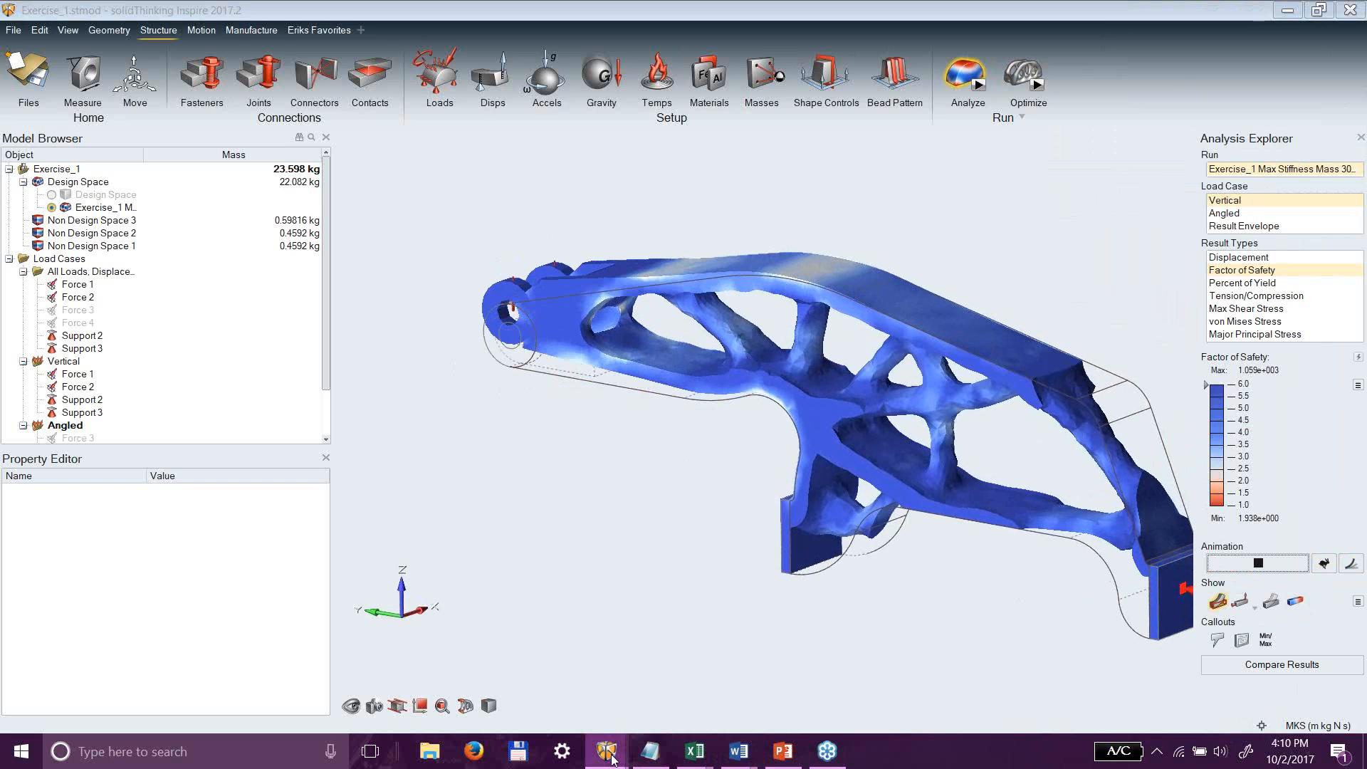
Bring up the Exercise_1.stmod window showing the optimization settings and minimize it to return to the analysis results.
mouse_move(606, 751)
click(697, 675)
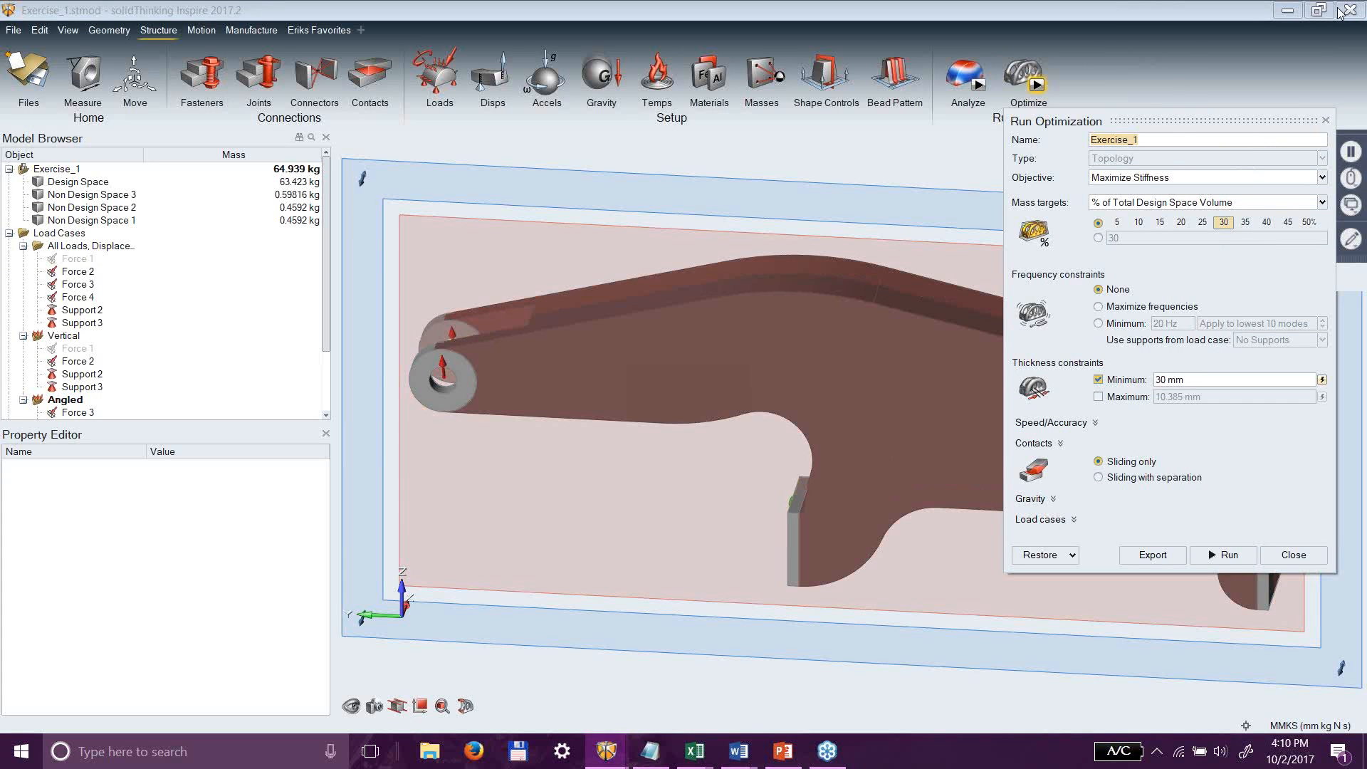
click(1275, 10)
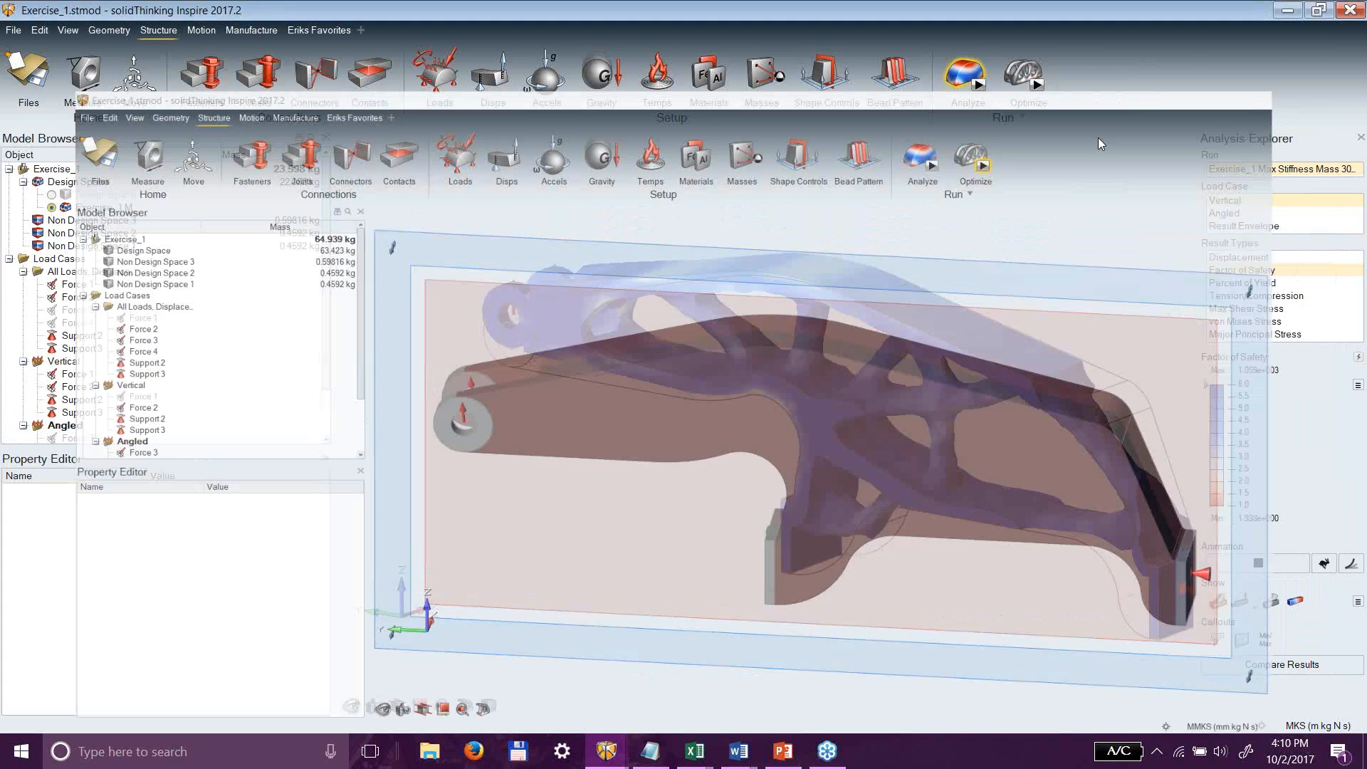
Examine the animated Factor of Safety result for the Vertical load case from several sides.
right_drag(557, 428, 930, 462)
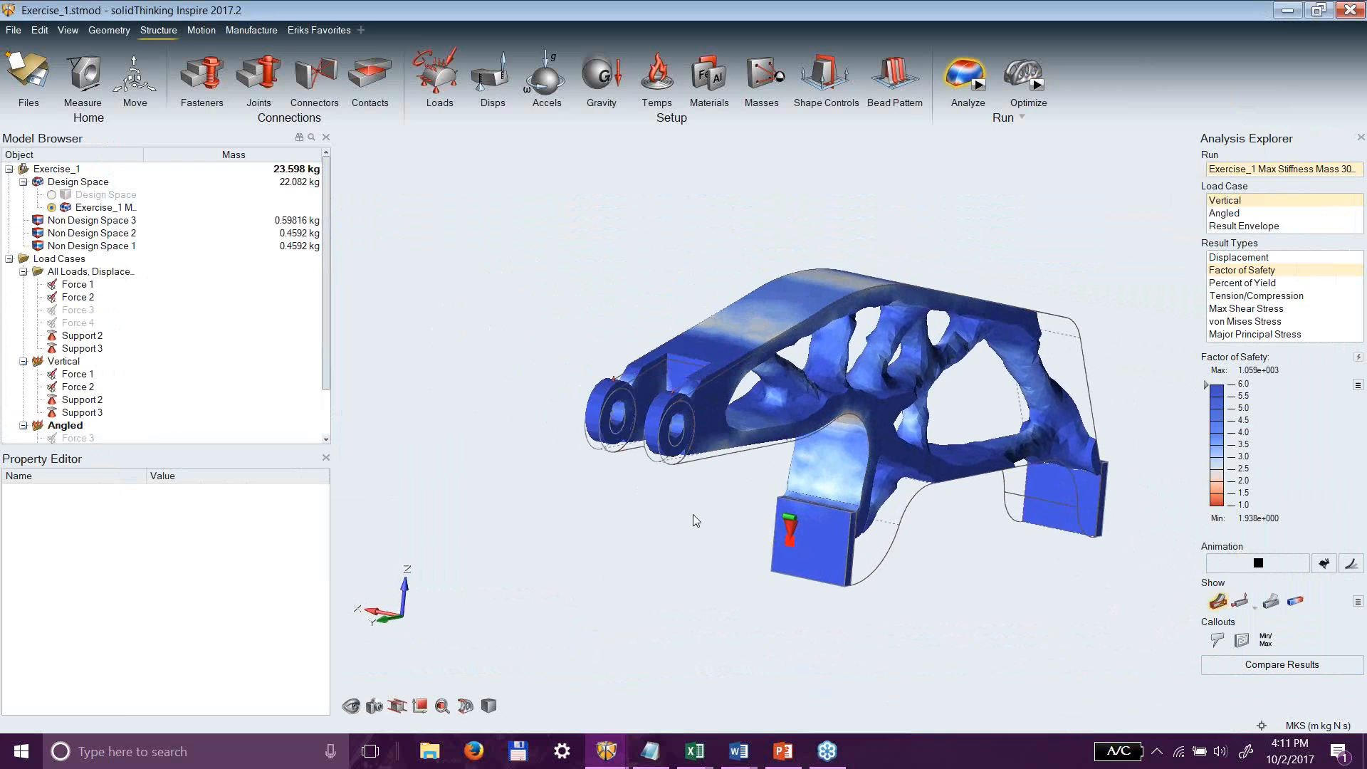
right_drag(997, 512, 760, 442)
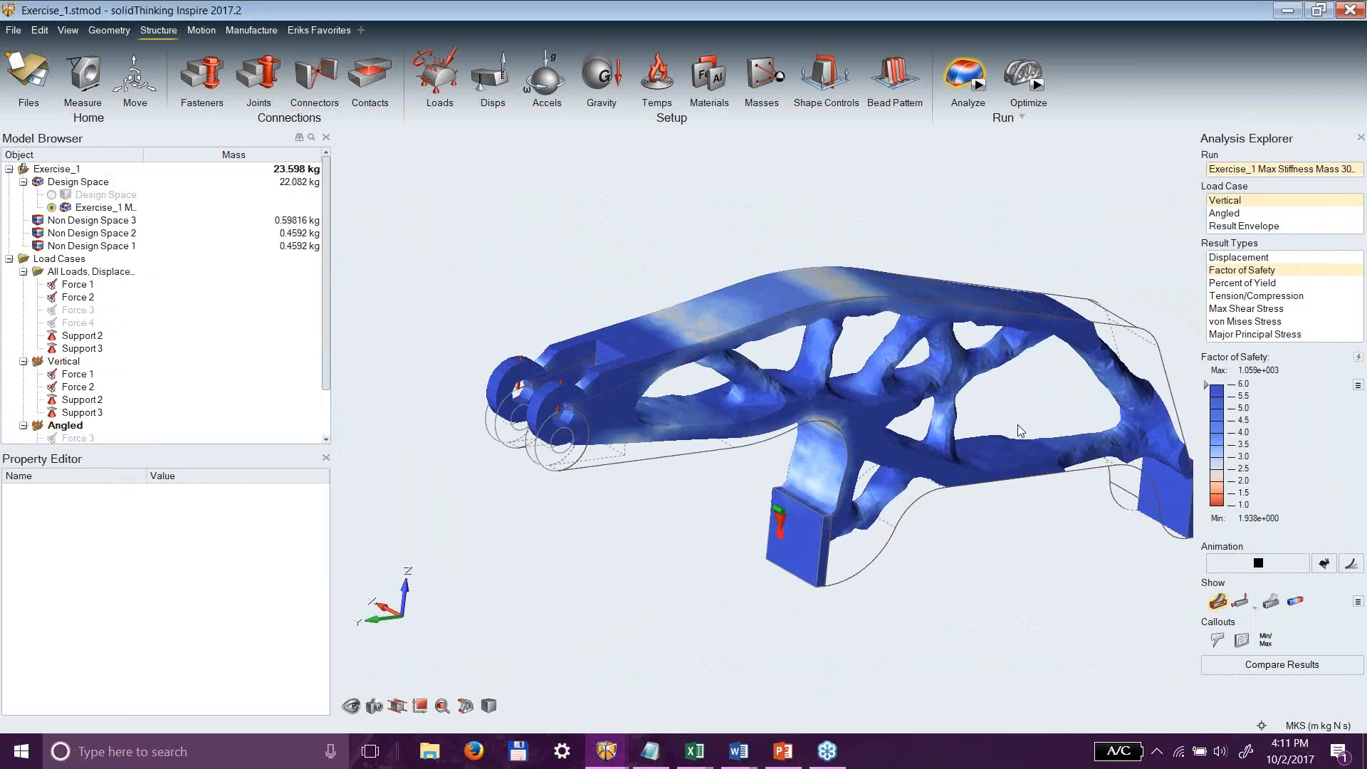
middle_drag(1046, 555, 1060, 548)
right_drag(1060, 549, 951, 527)
middle_drag(951, 527, 948, 539)
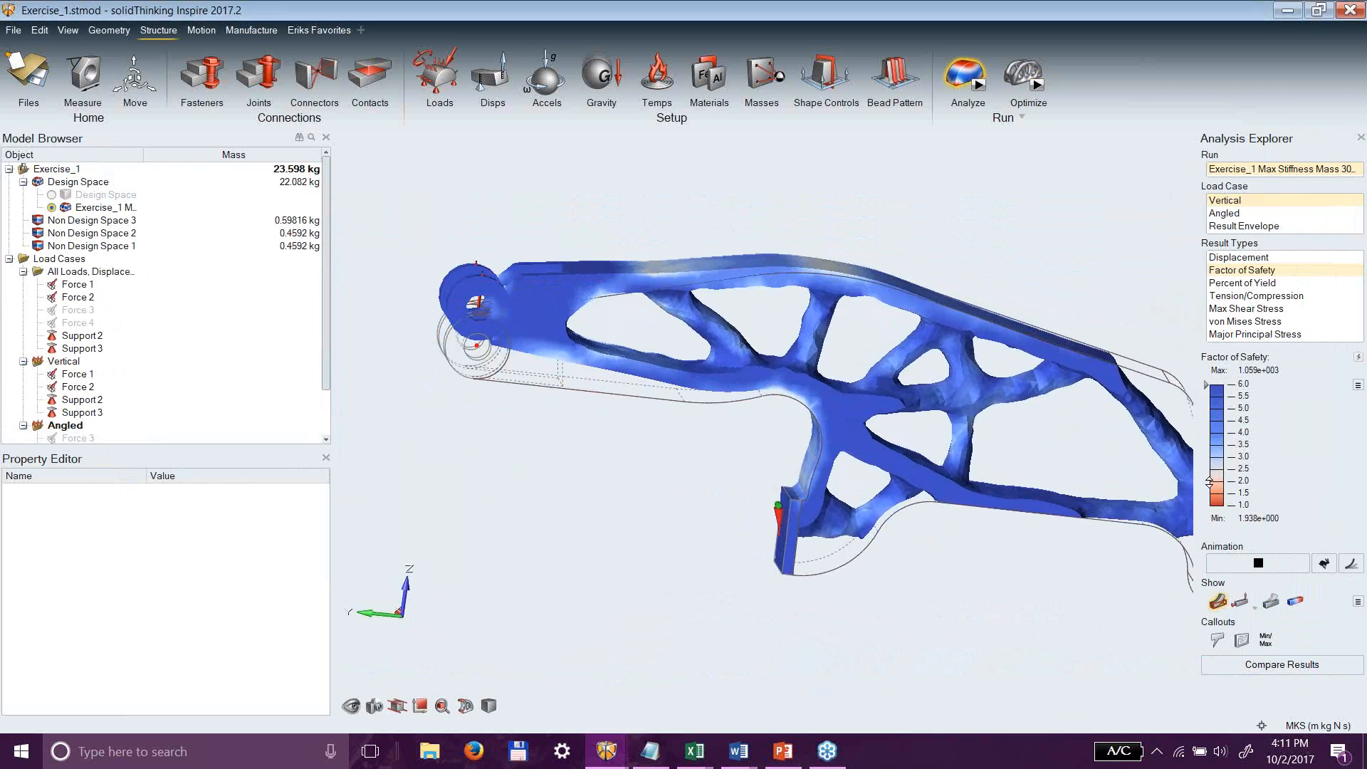
Filter the Factor of Safety display to regions below about 2, and restore the full range to inspect the whole part.
drag(1205, 383, 1204, 467)
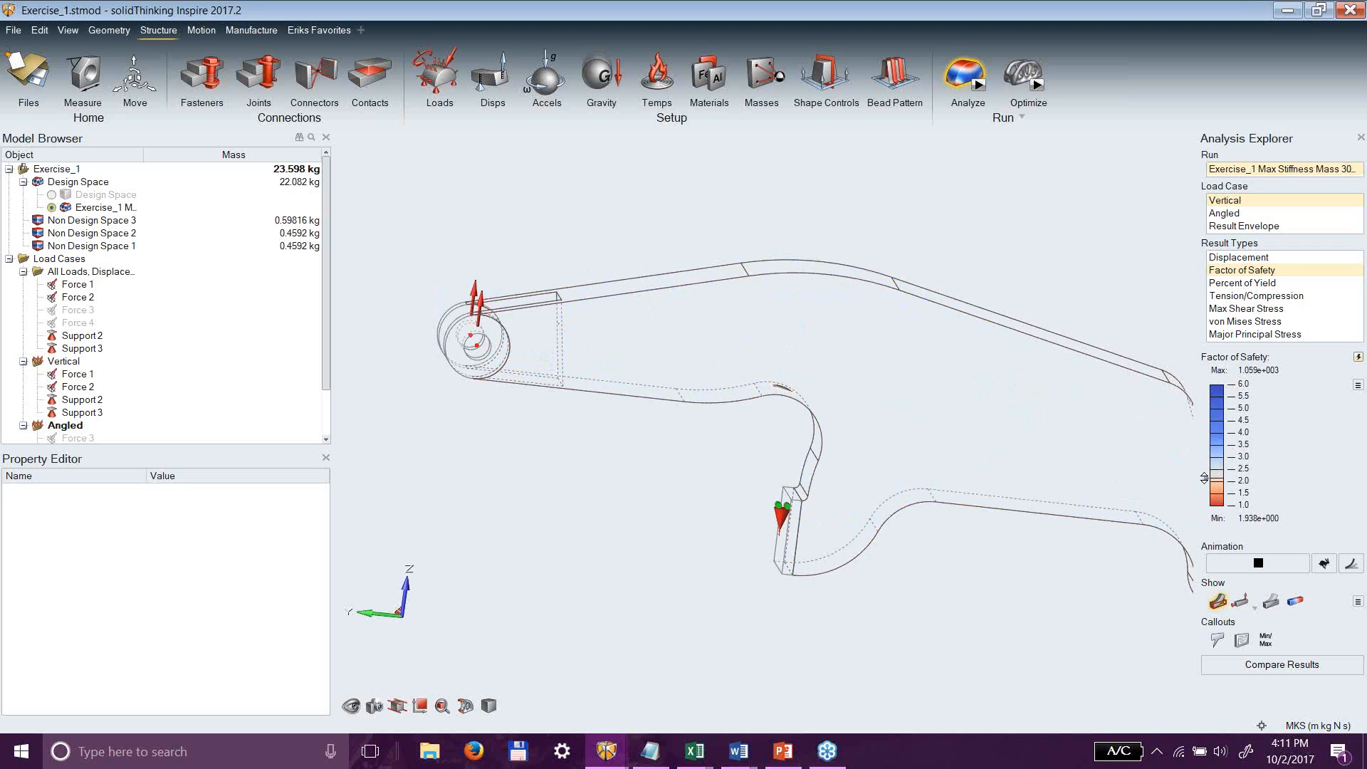
drag(1204, 475, 1210, 359)
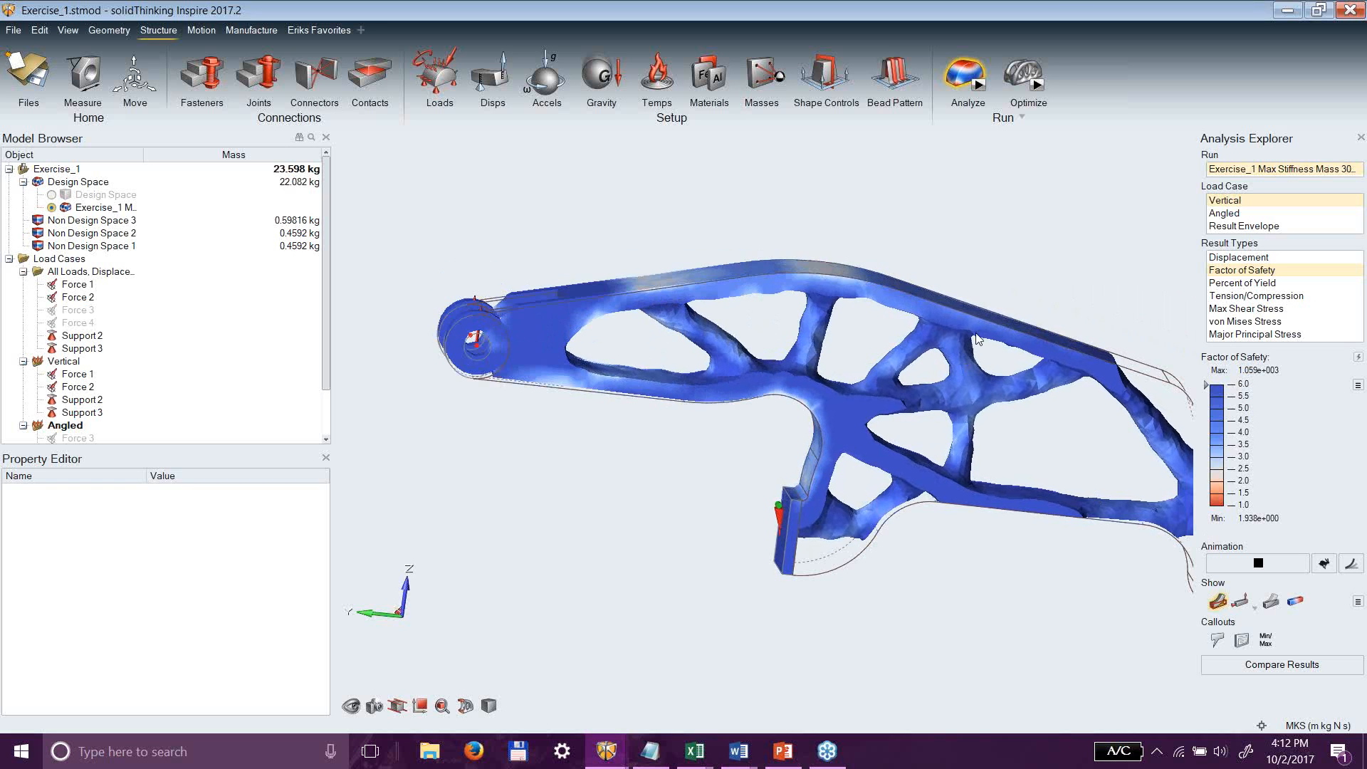
right_drag(982, 565, 951, 531)
middle_drag(951, 532, 933, 556)
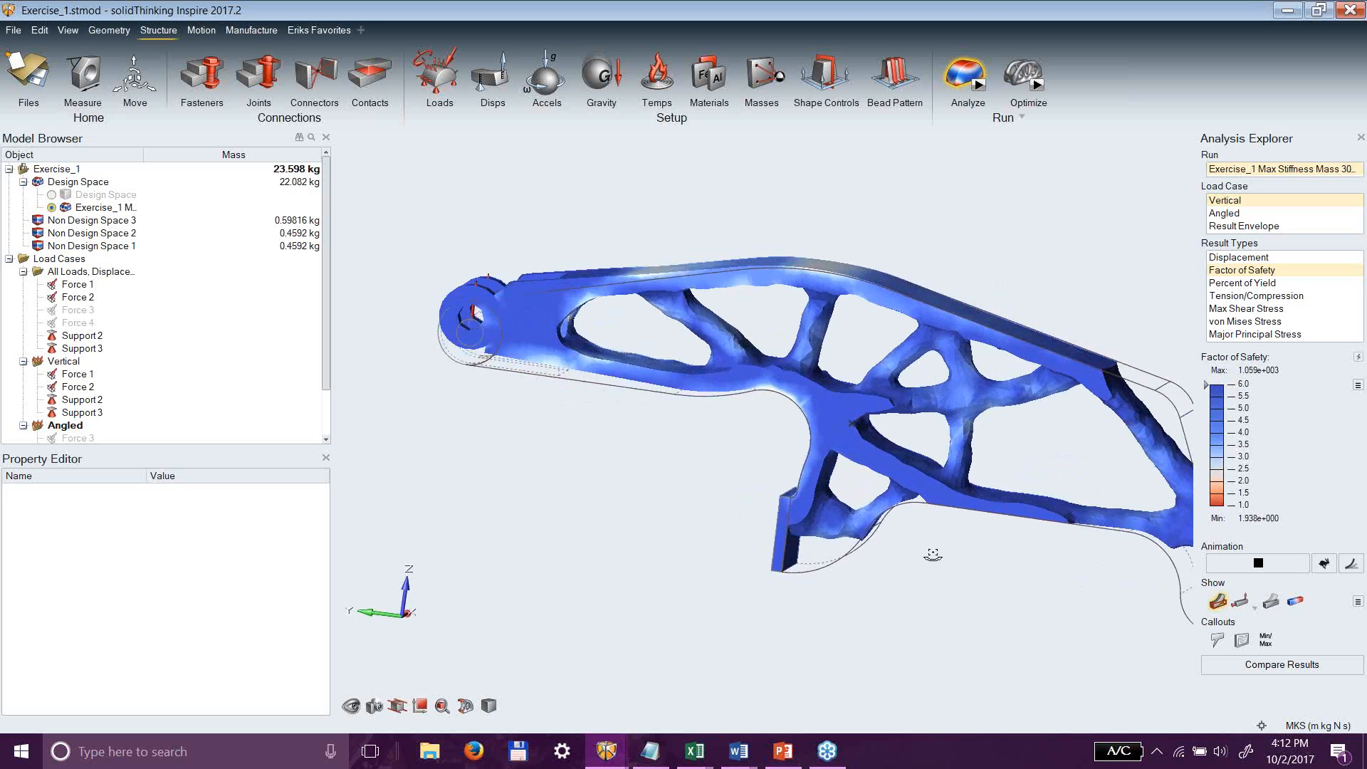
Switch to PowerPoint to show the Training Objectives slide, and return to the Factor of Safety result to view it from another side.
middle_drag(1058, 251, 1001, 268)
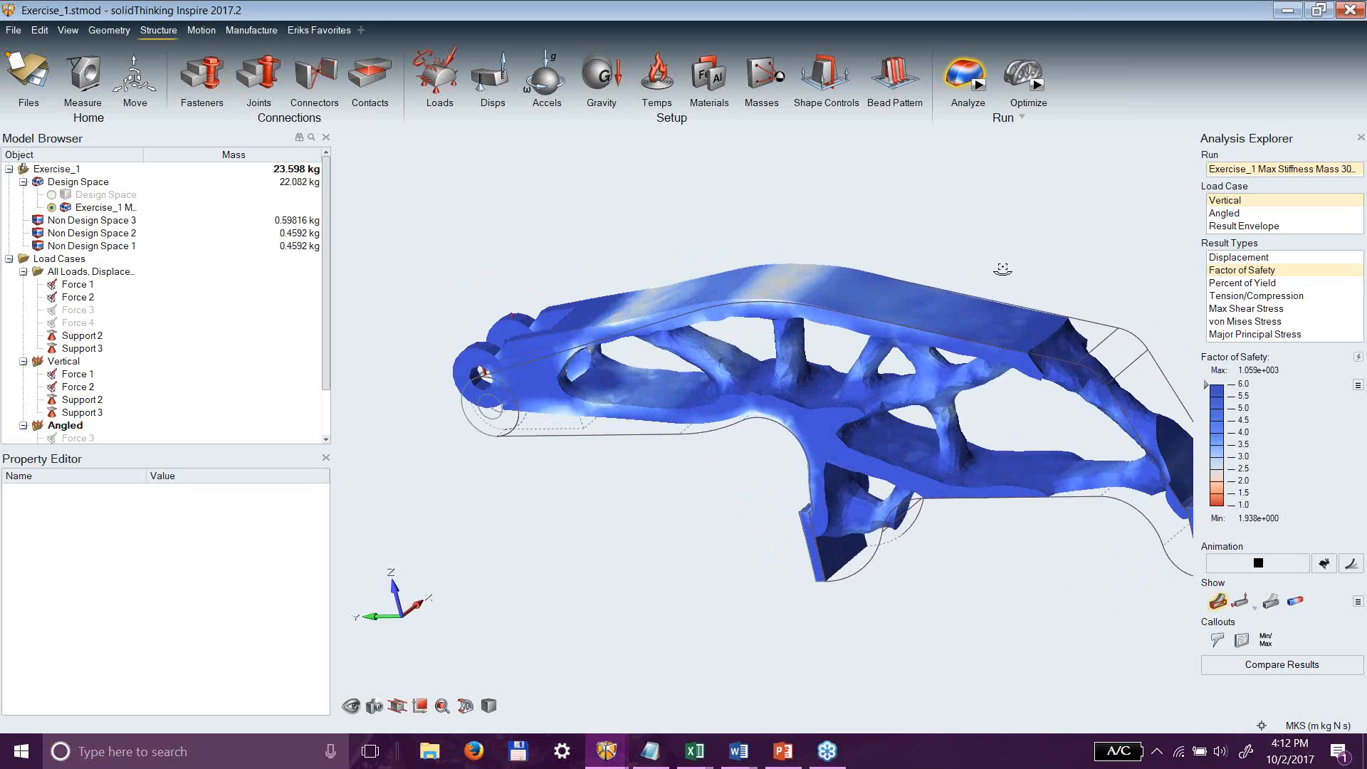
middle_drag(613, 497, 938, 549)
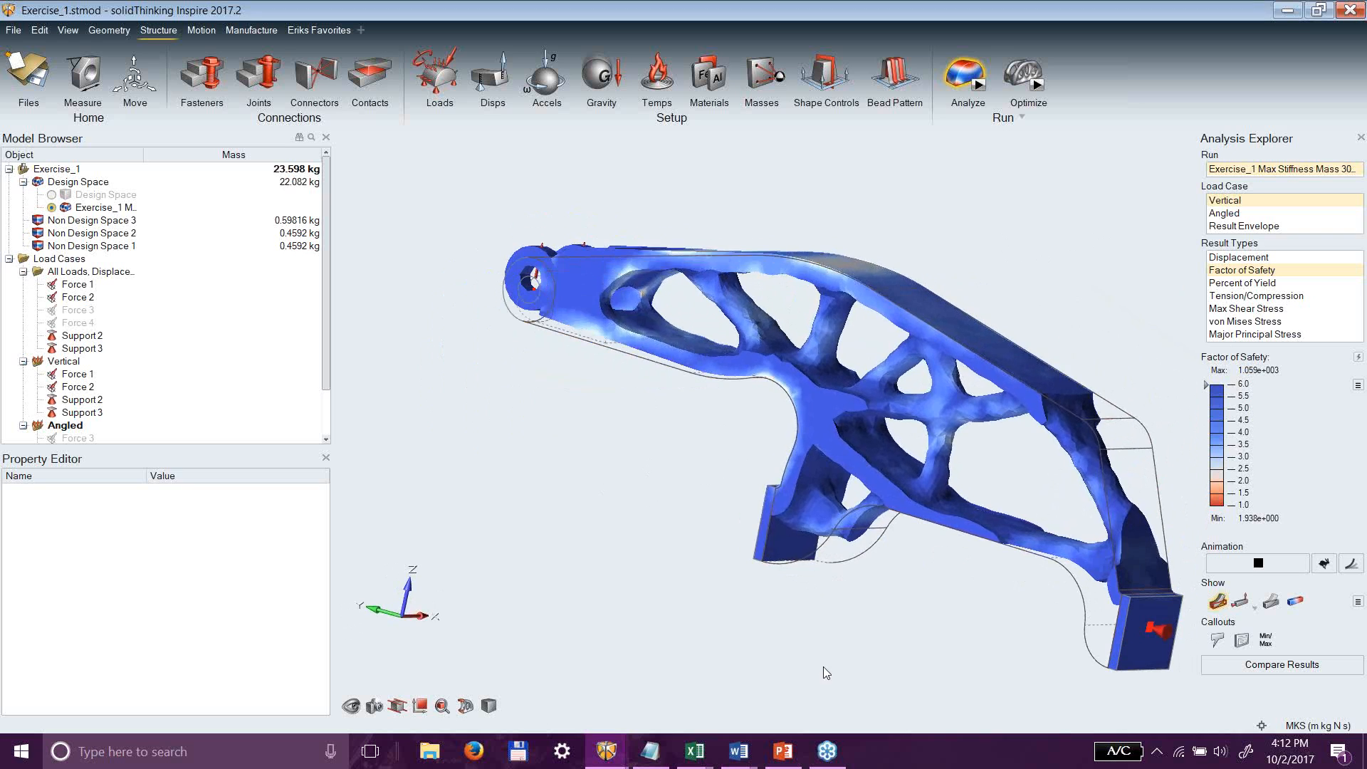
click(769, 708)
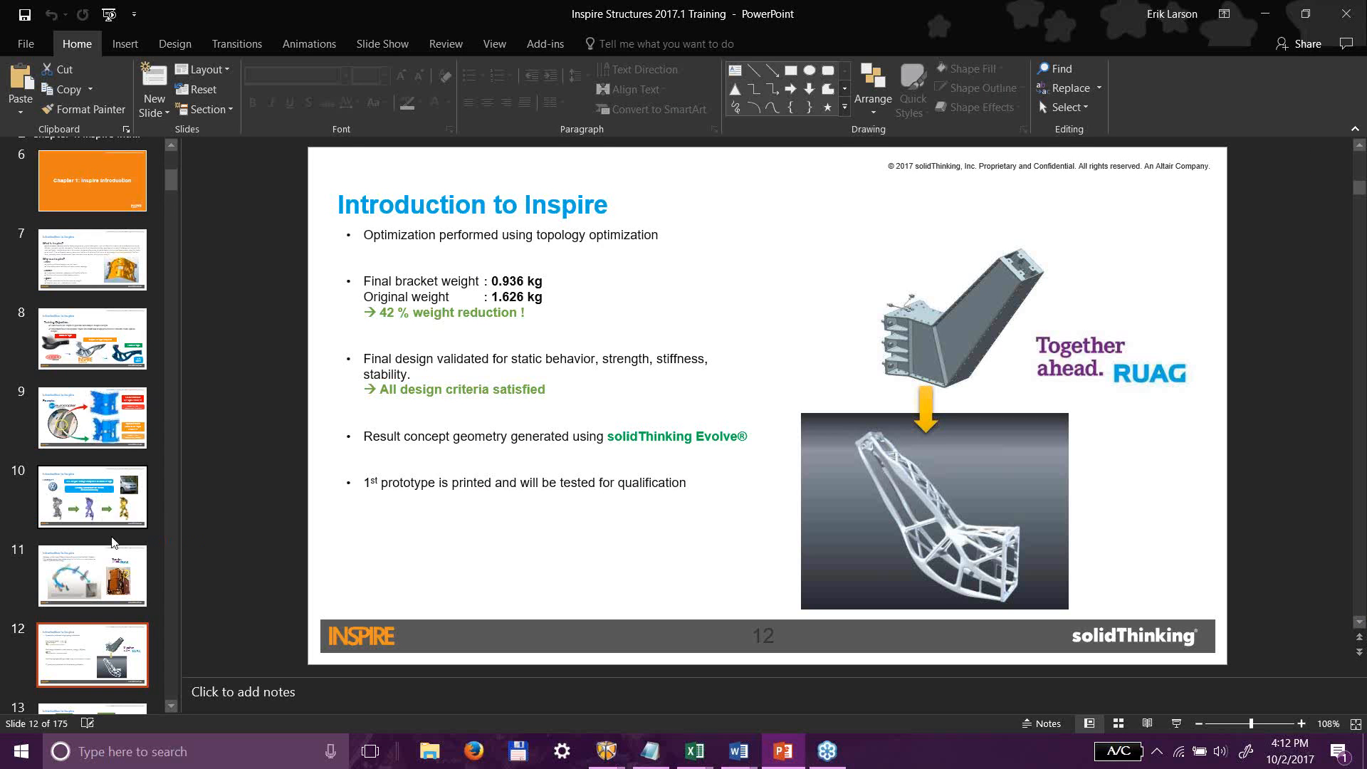
click(112, 361)
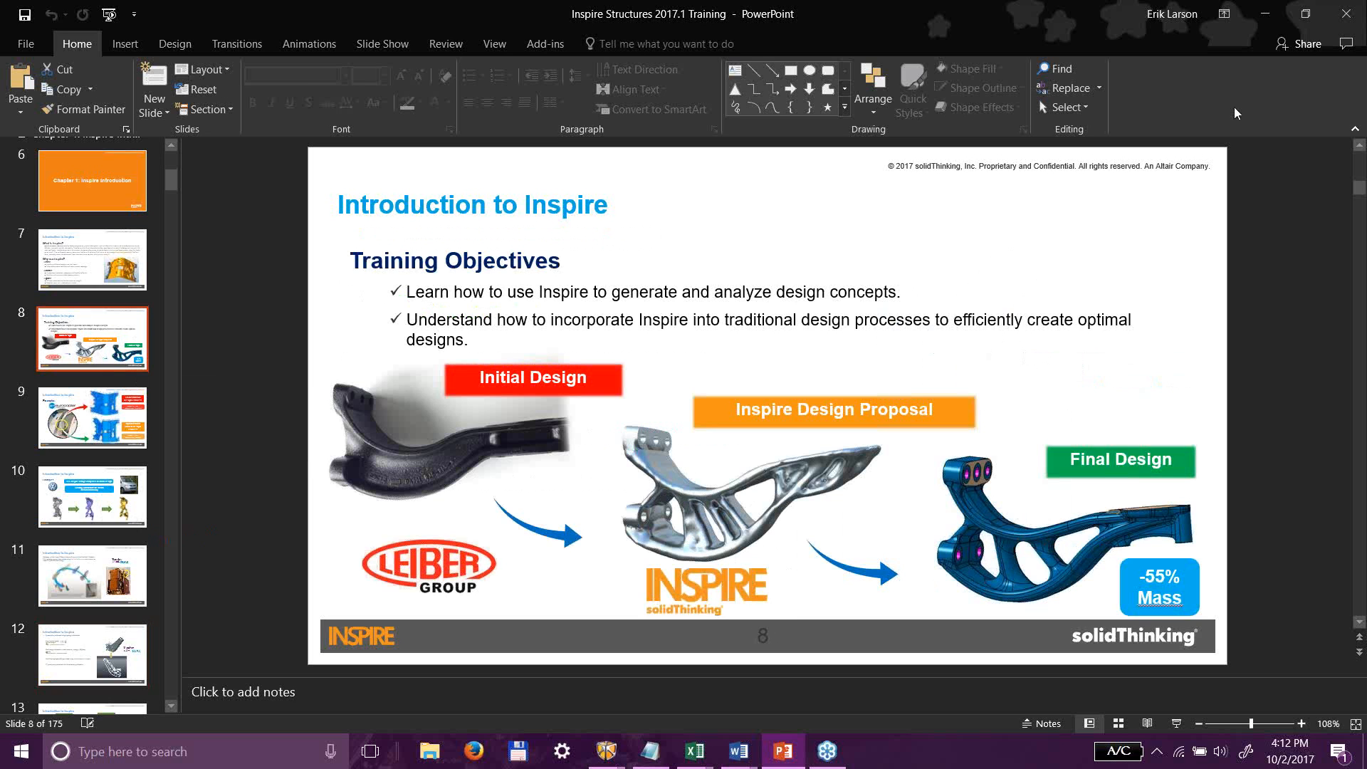
click(1265, 13)
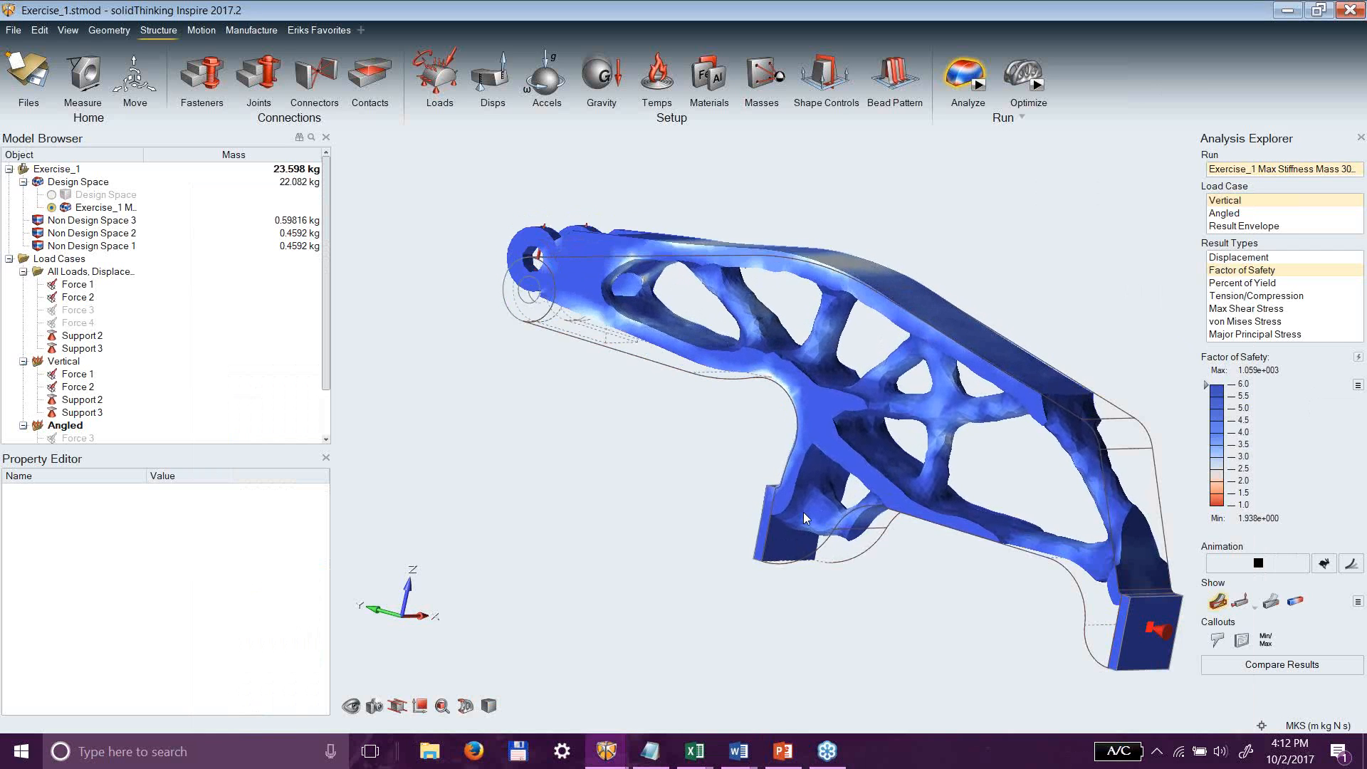
right_drag(794, 466, 758, 514)
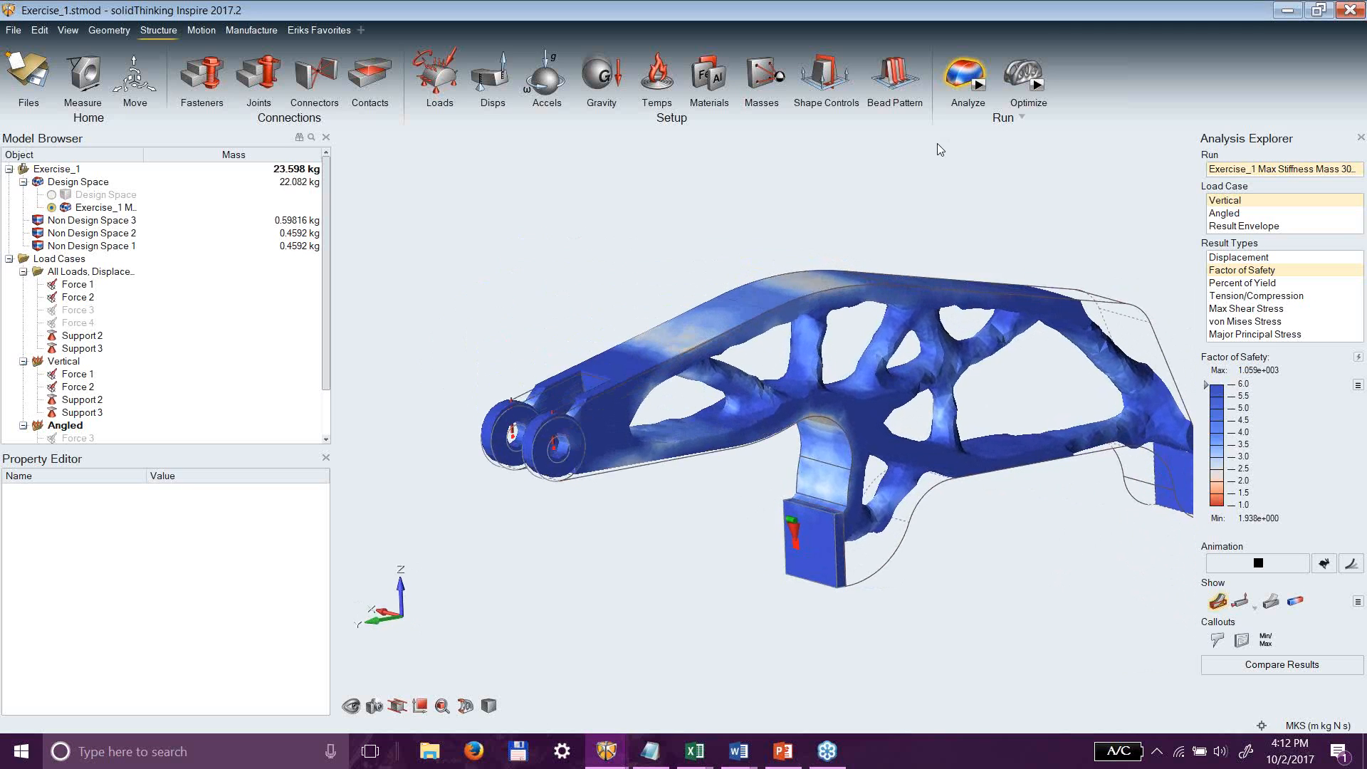
Switch to PowerPoint and browse from the Inspire introduction through the ribbon and Exercise 1 slides to the Setup Toolbar slide.
click(796, 752)
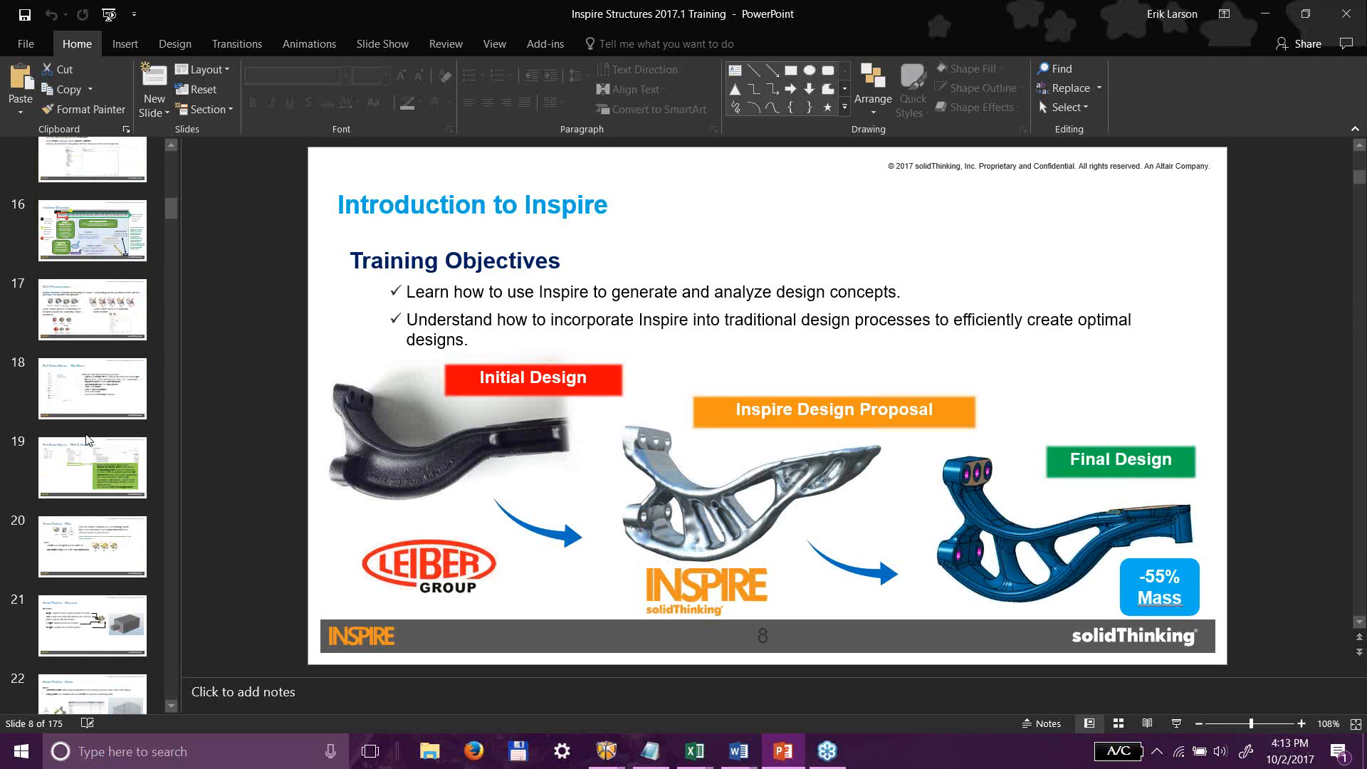
click(100, 308)
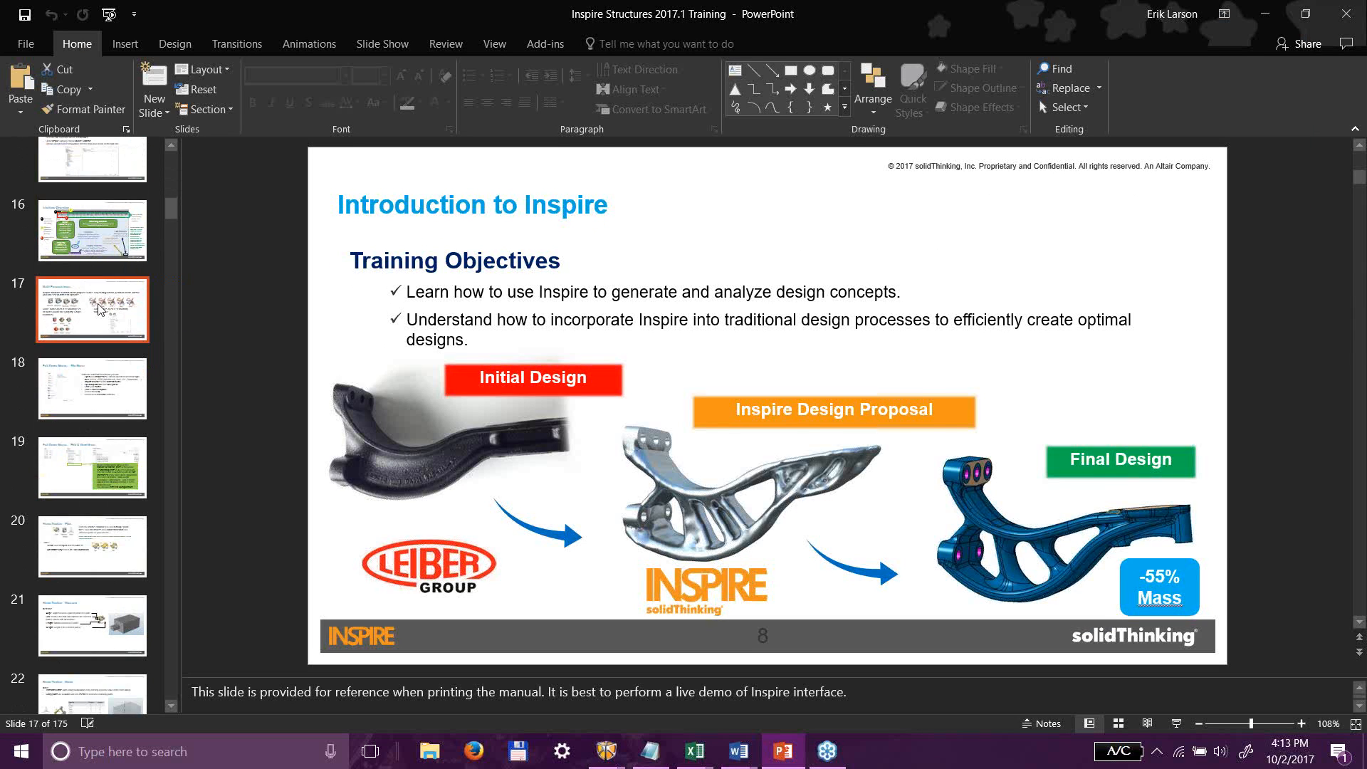
click(112, 398)
scroll(111, 406, down, 5)
click(100, 344)
scroll(98, 344, down, 5)
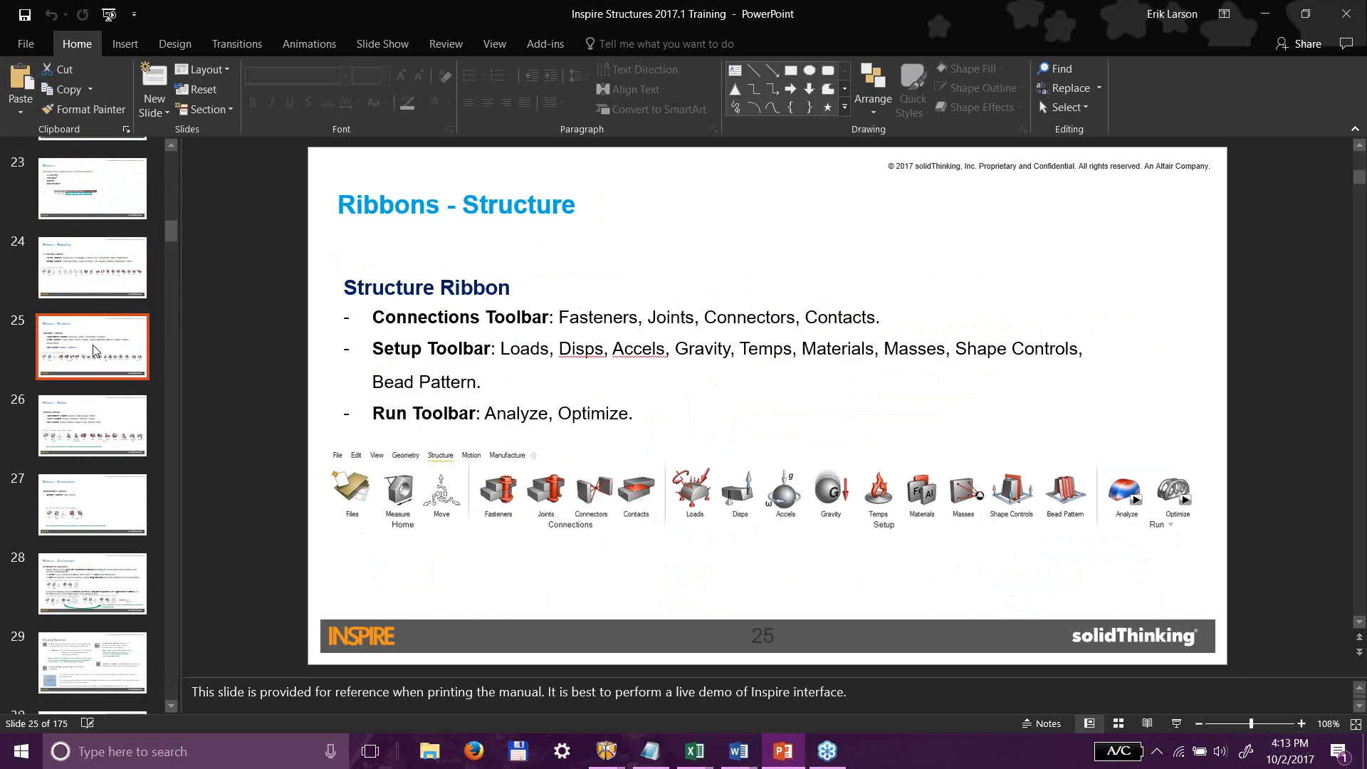
click(98, 388)
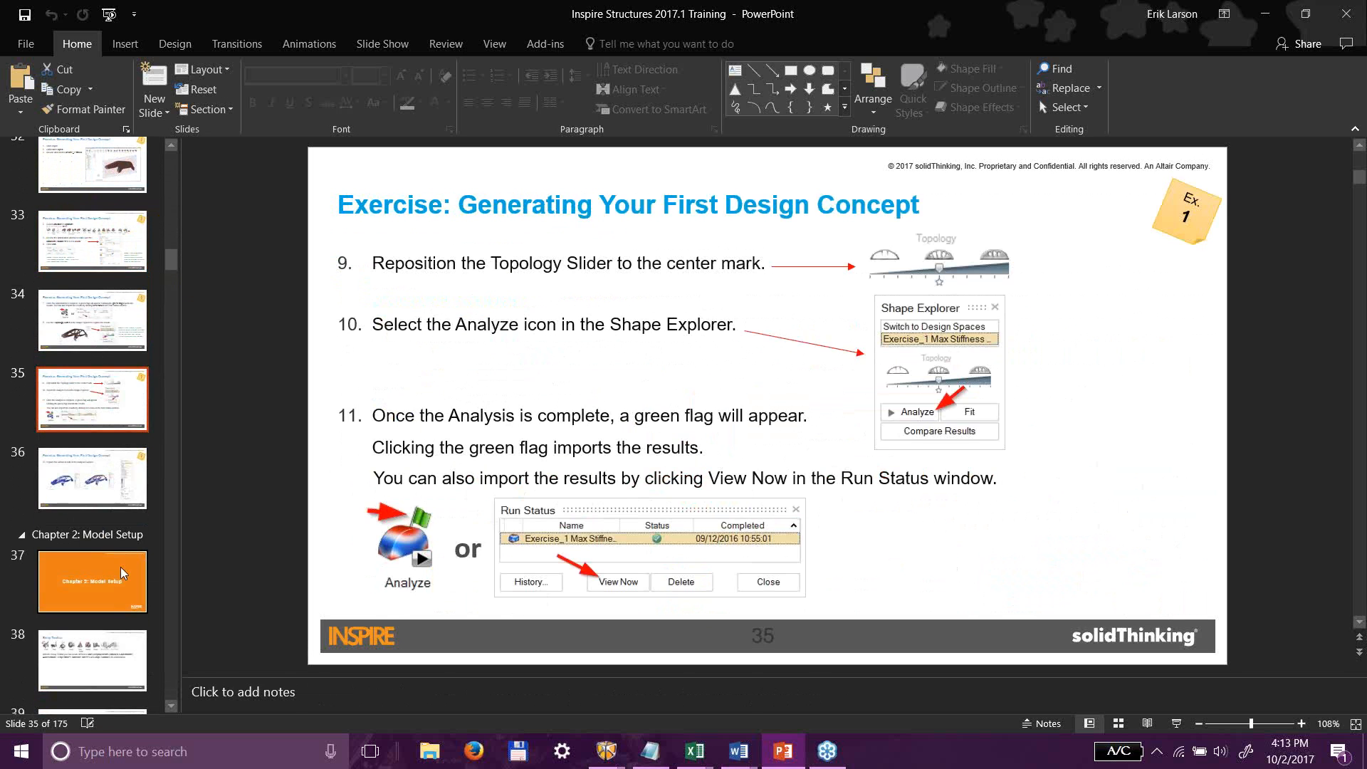
click(121, 594)
click(119, 648)
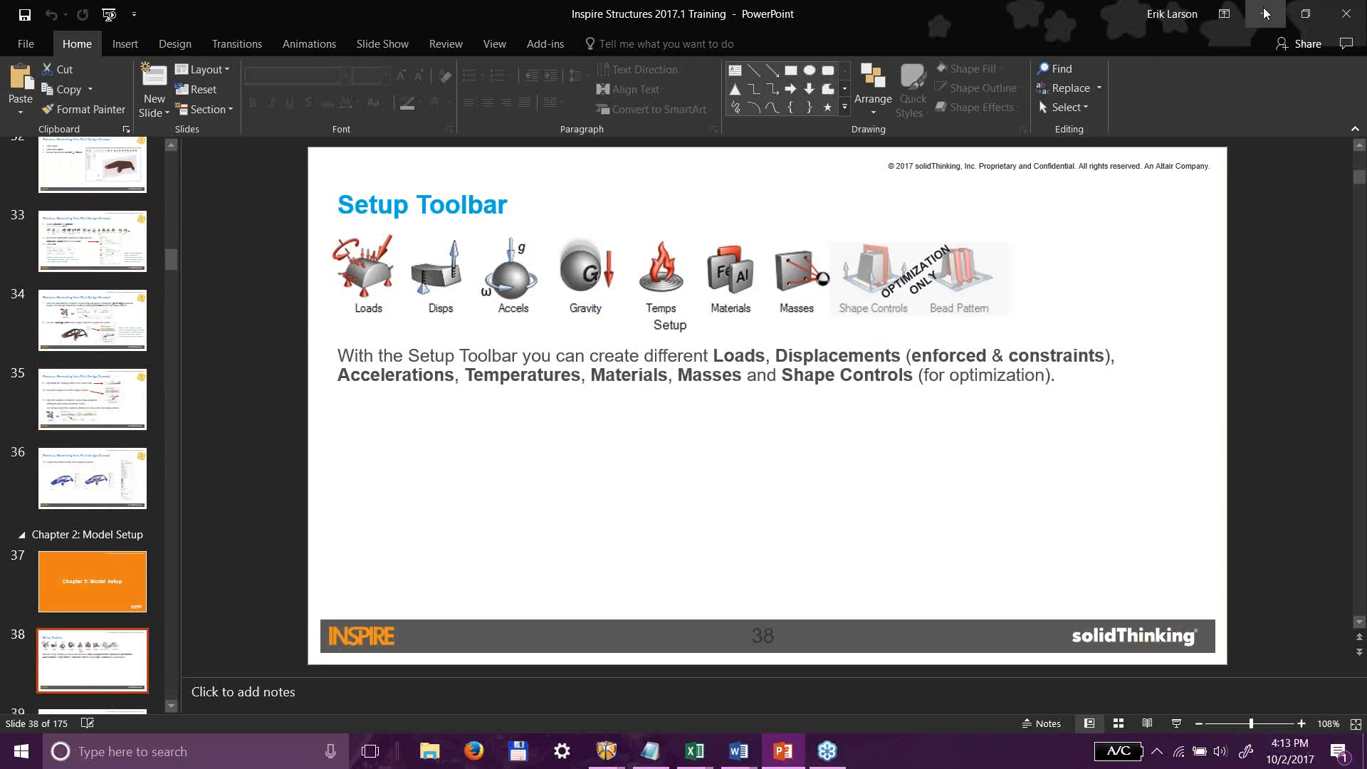
Browse the Model Setup slides through Loads - Torques to slide 53, and minimize the presentation to return to Inspire.
scroll(103, 580, down, 2)
scroll(102, 580, down, 4)
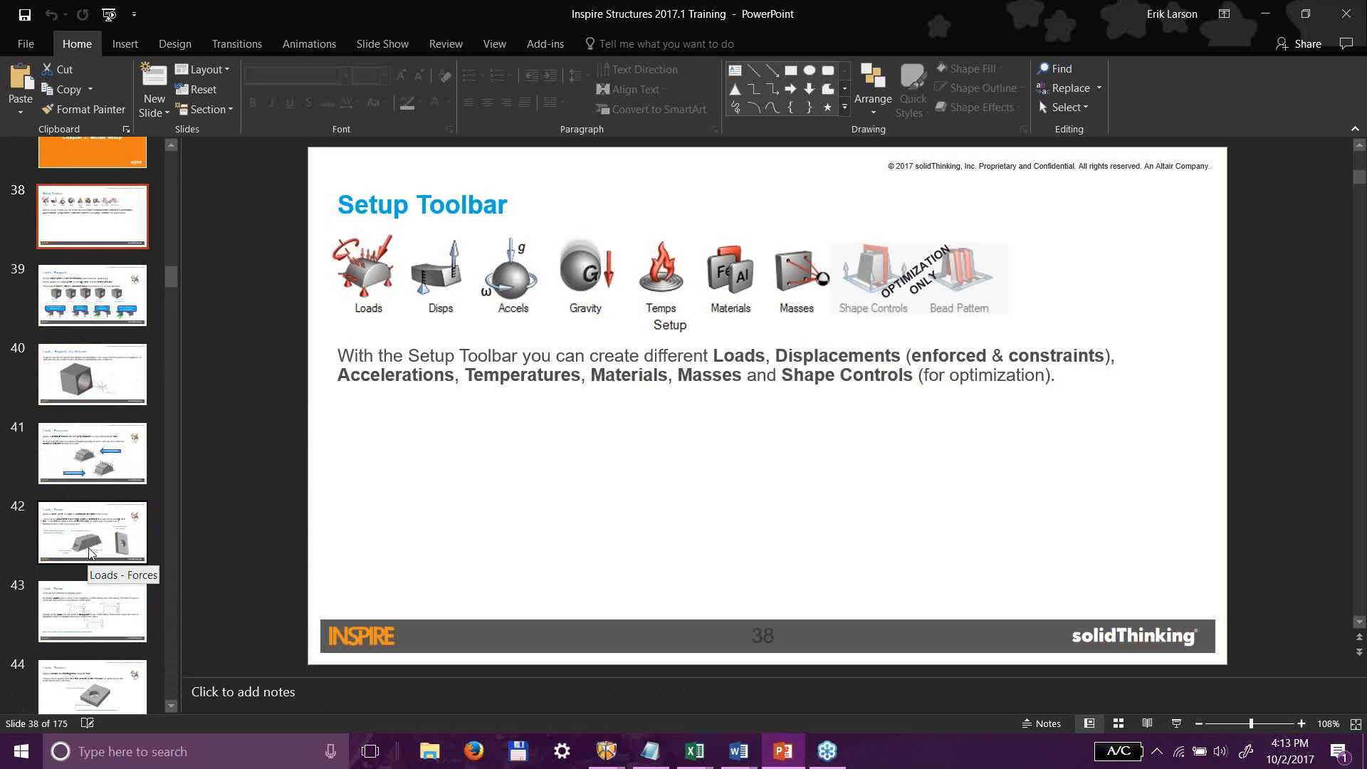
click(91, 378)
click(106, 670)
scroll(79, 593, down, 7)
scroll(79, 593, down, 7)
click(102, 248)
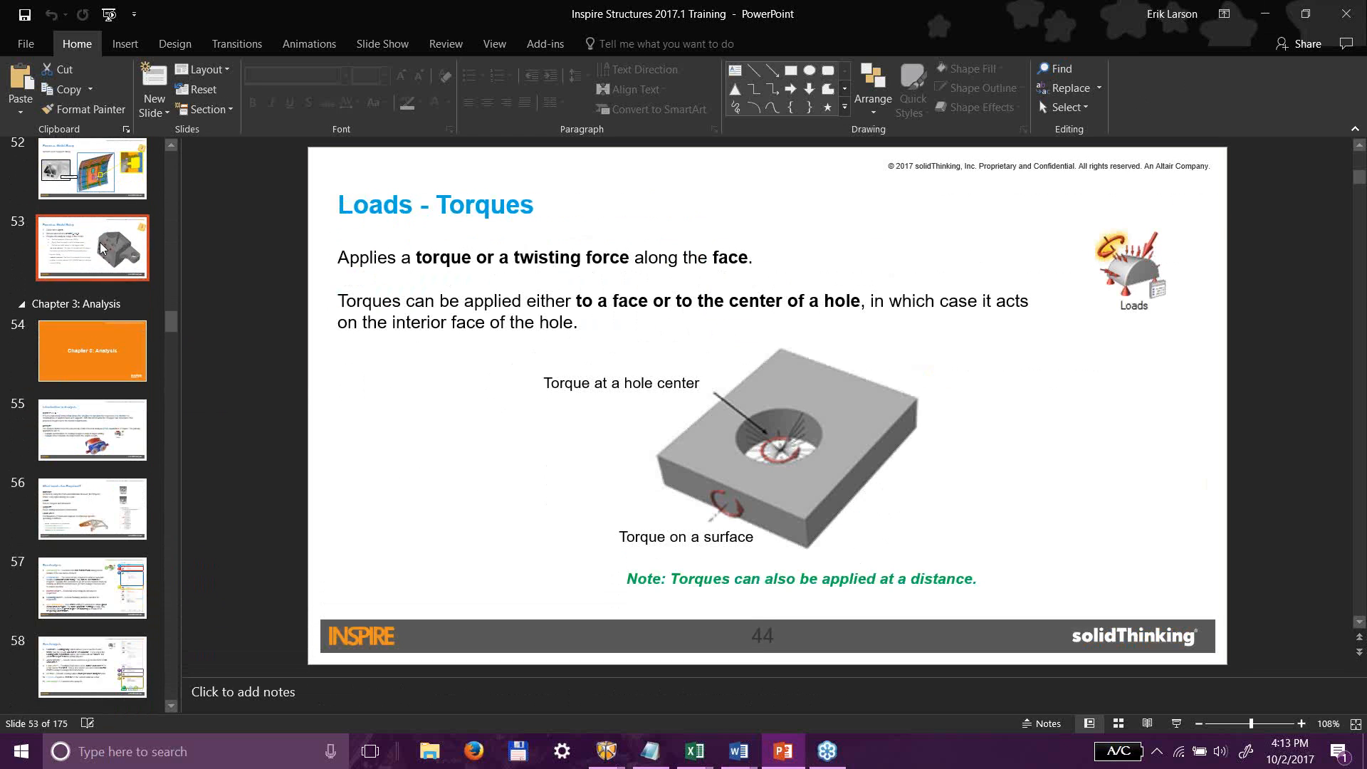
click(1264, 15)
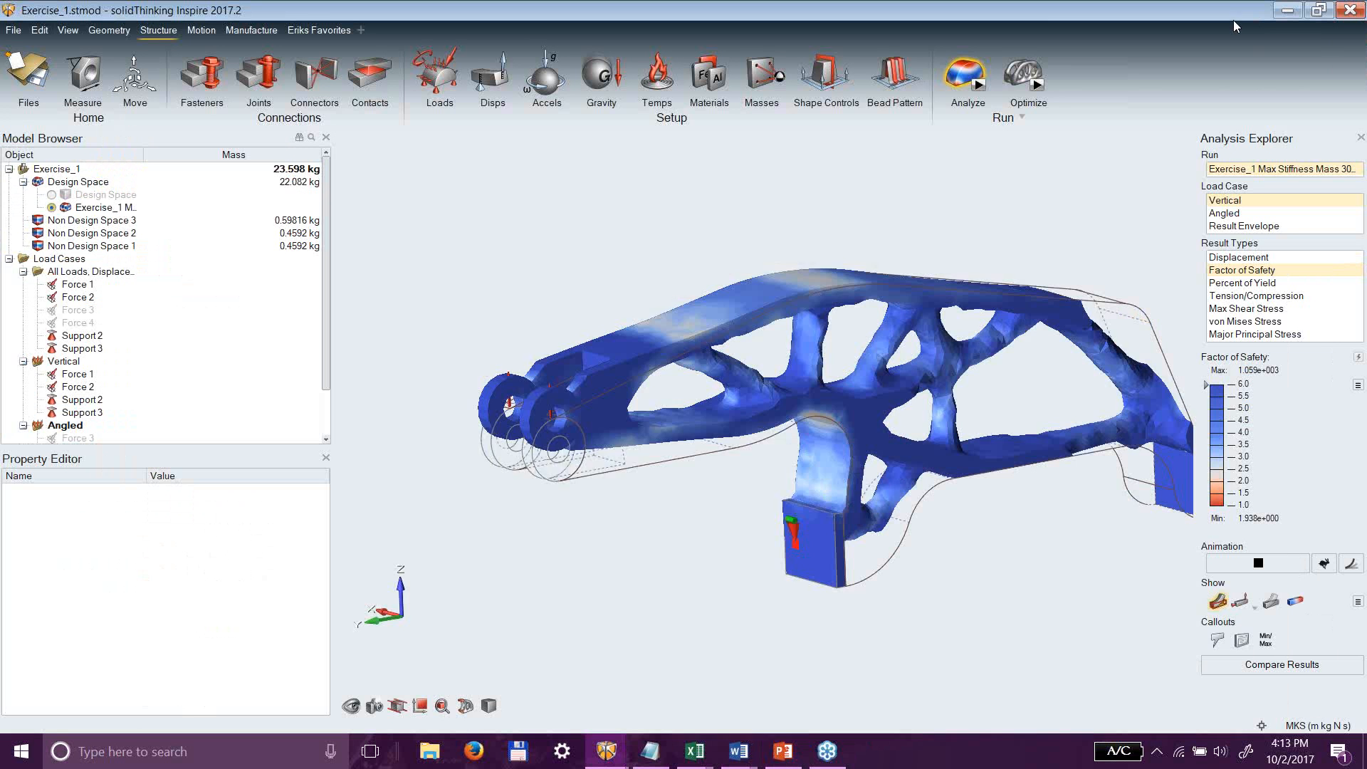
Open Exercise_2.x_b from the Models folder without saving the current model, and view the imported part from the opposite side.
click(13, 30)
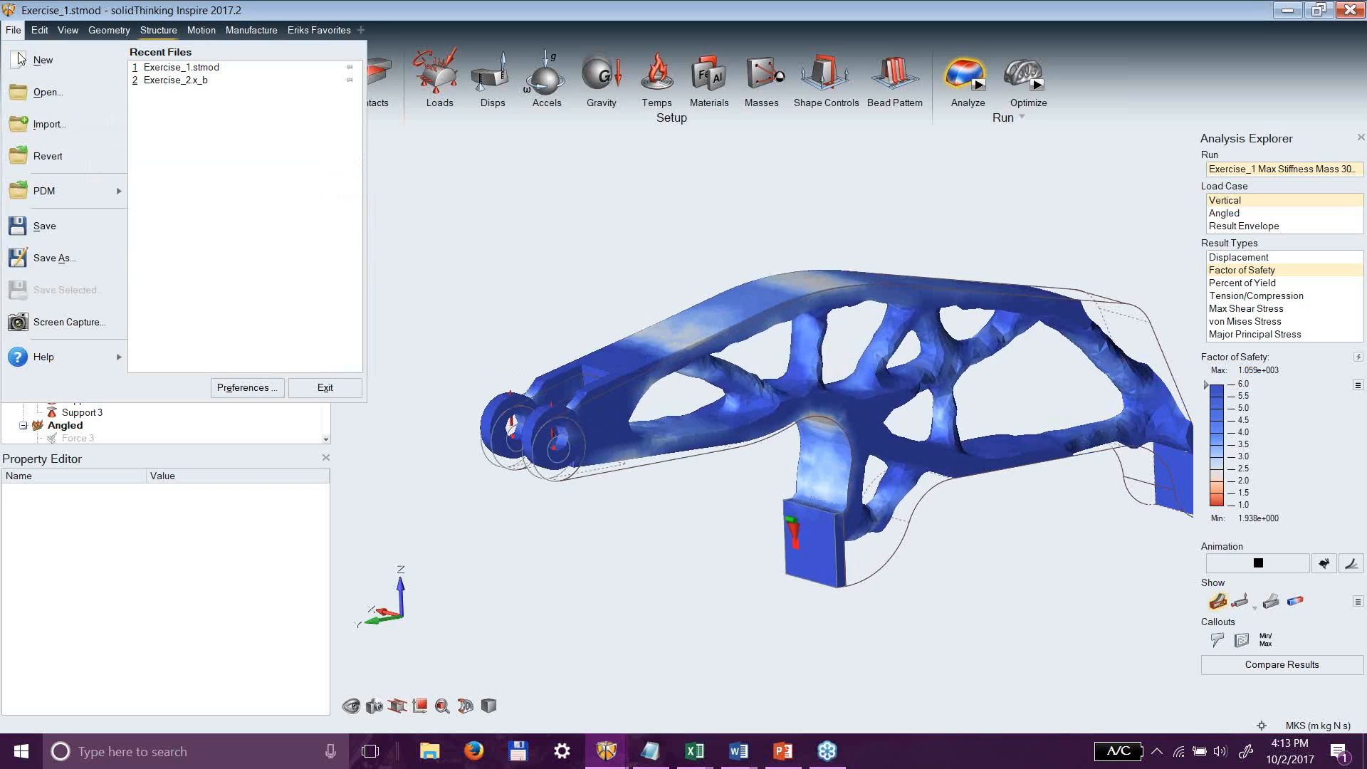
click(43, 104)
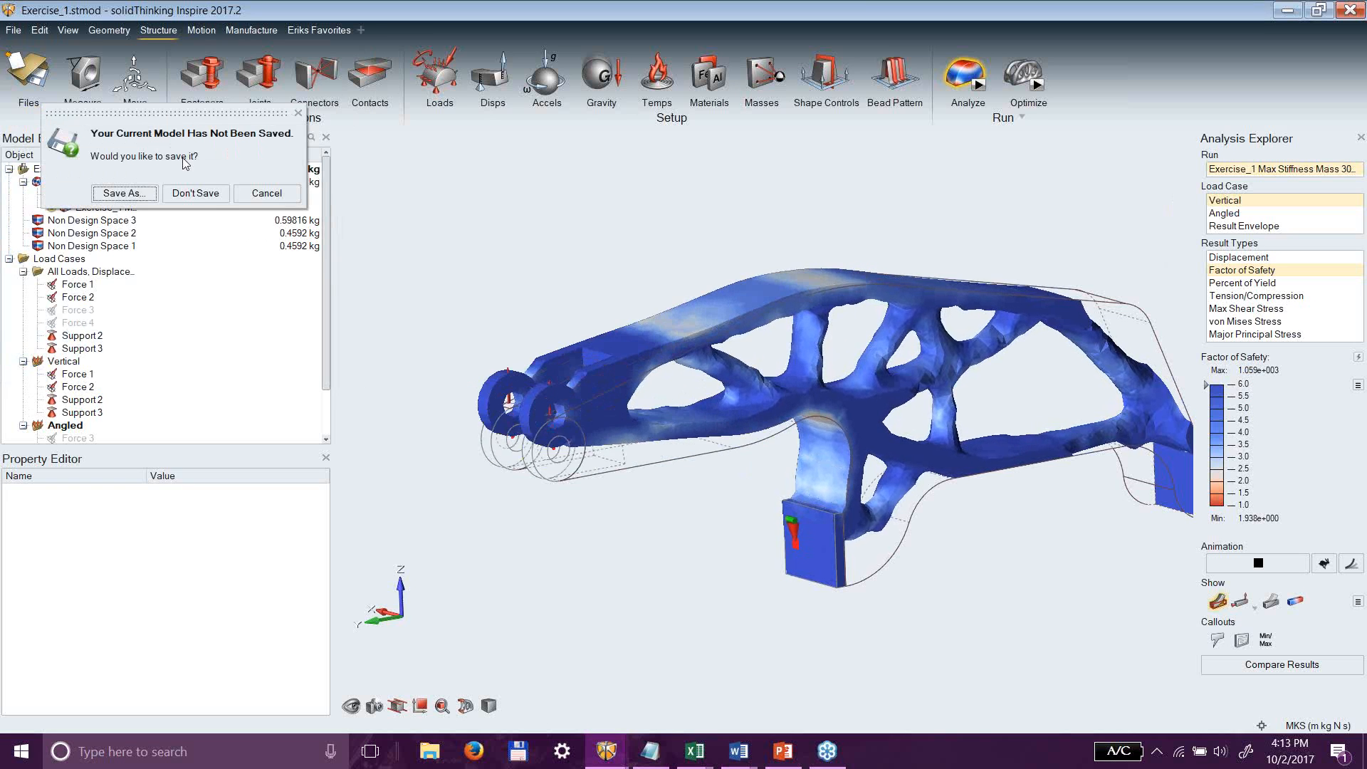
click(211, 195)
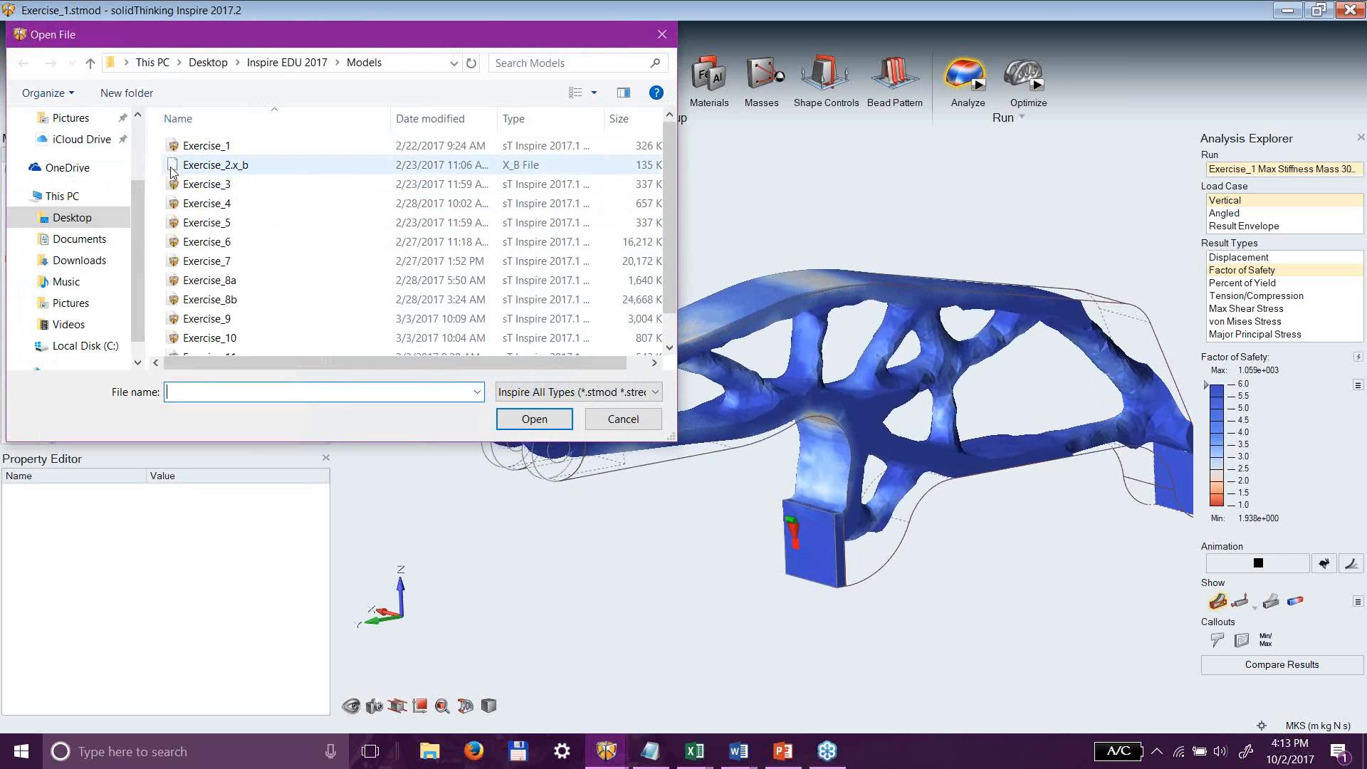
click(232, 166)
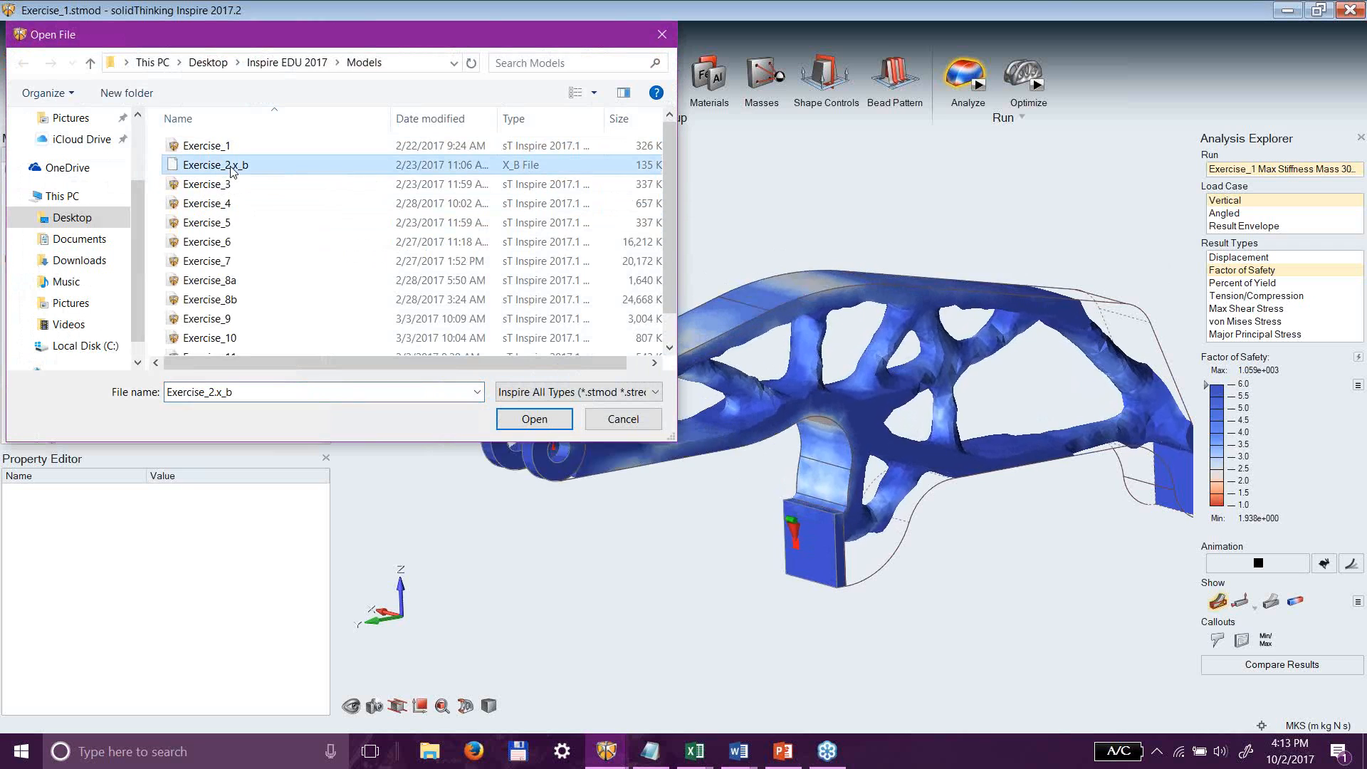
click(539, 419)
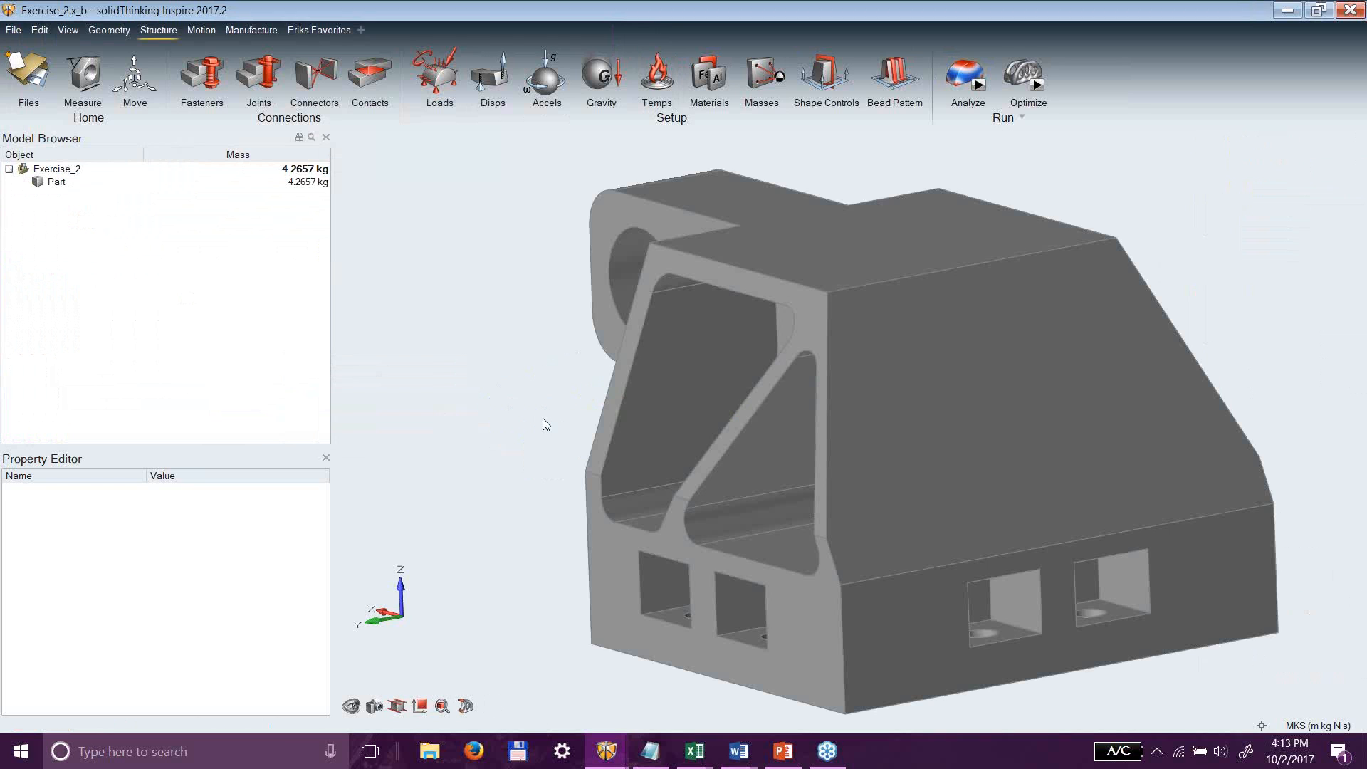
mouse_move(522, 443)
right_down()
mouse_move(822, 501)
mouse_move(1215, 501)
mouse_move(1335, 479)
right_up()
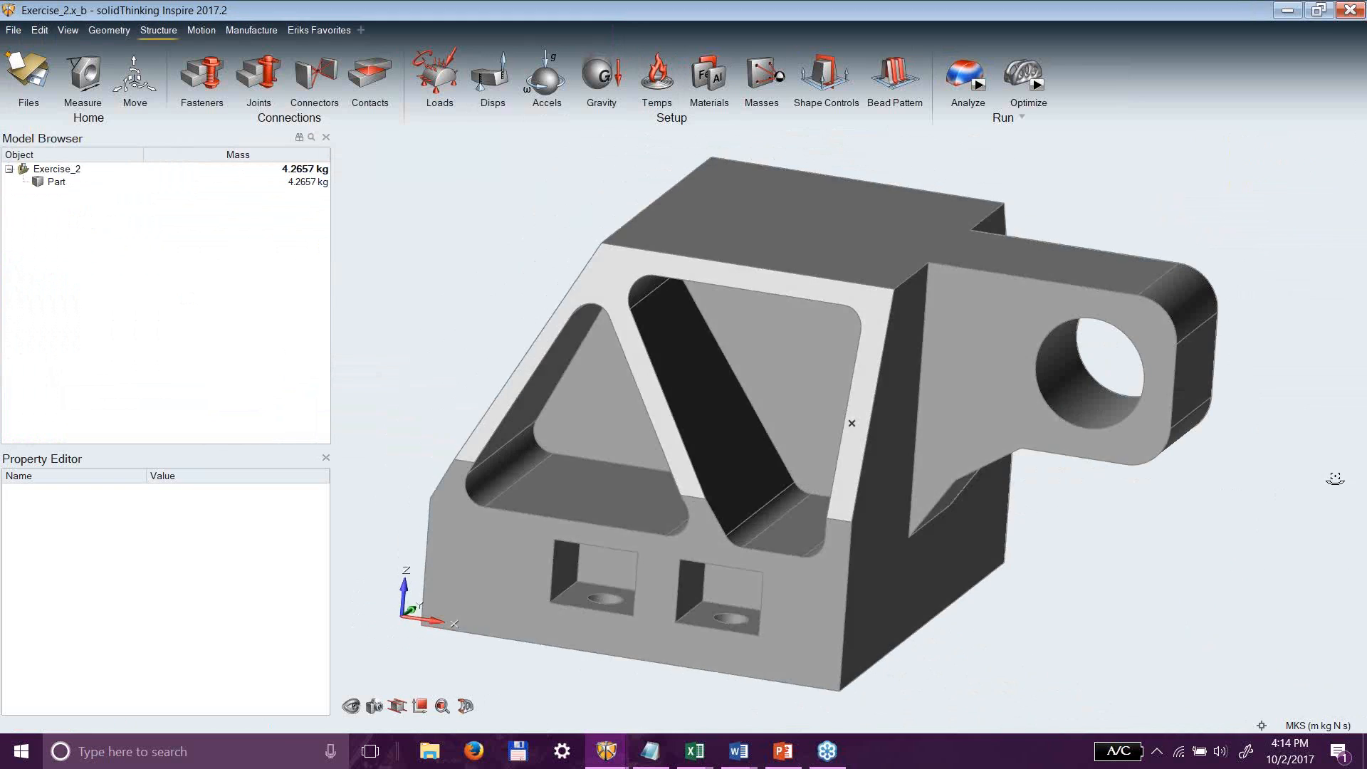
right_drag(1060, 561, 830, 387)
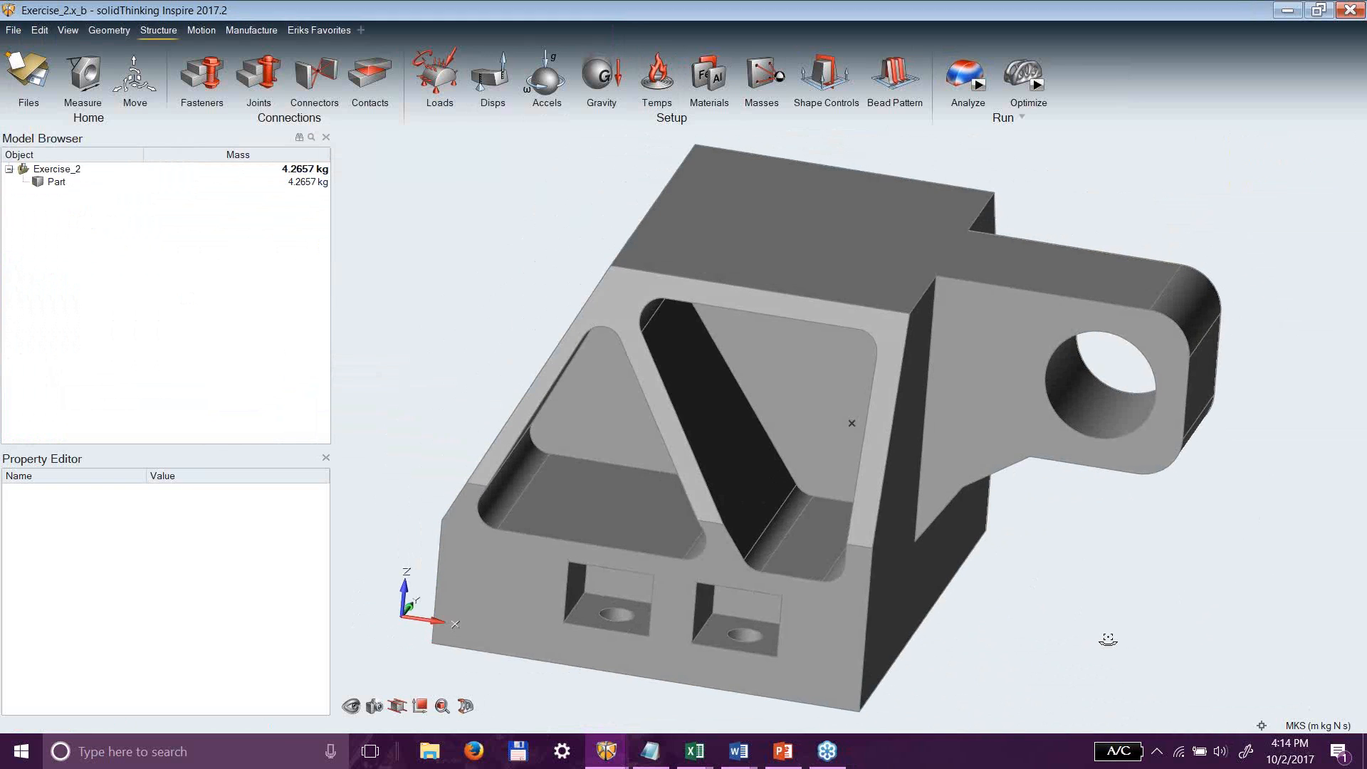
Review the file types supported for opening models, including Parasolid, STEP and Optistruct, and close the dialog without opening a file.
click(13, 30)
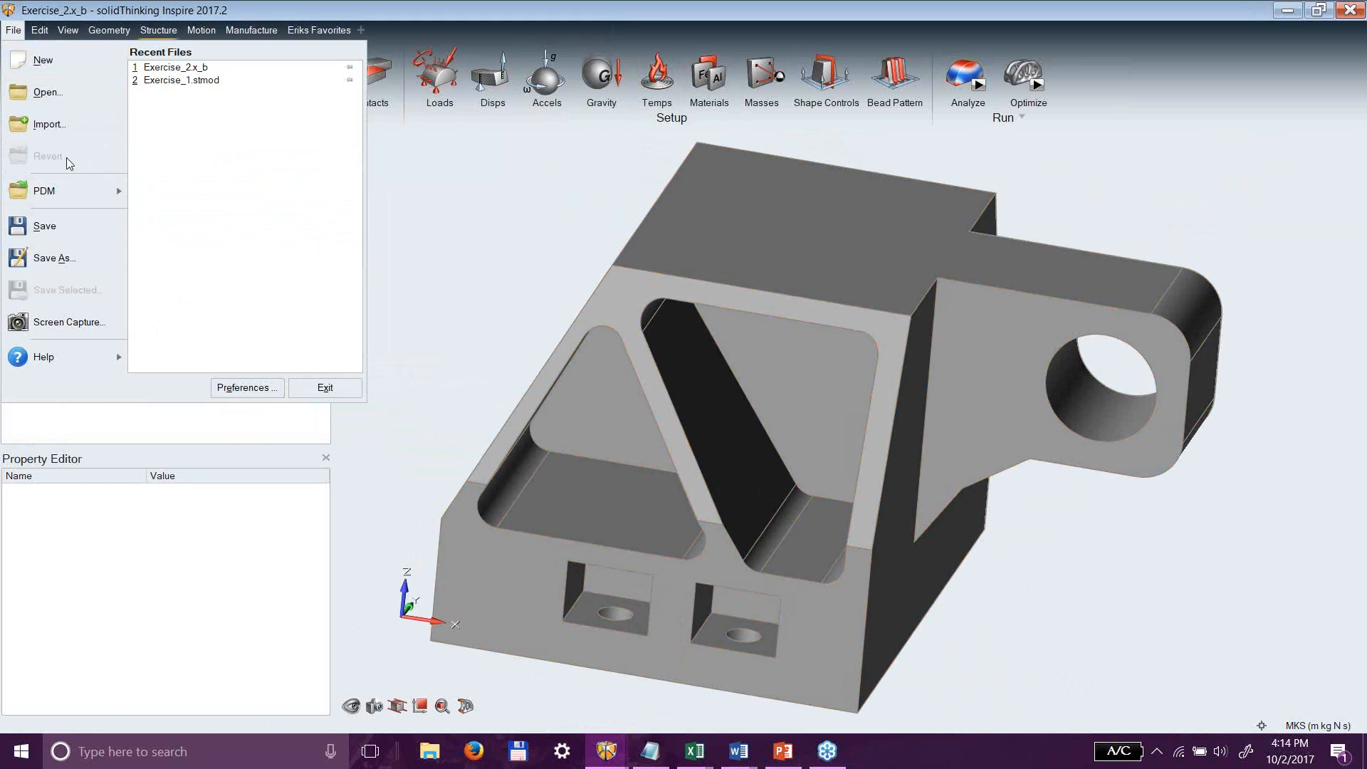
click(100, 114)
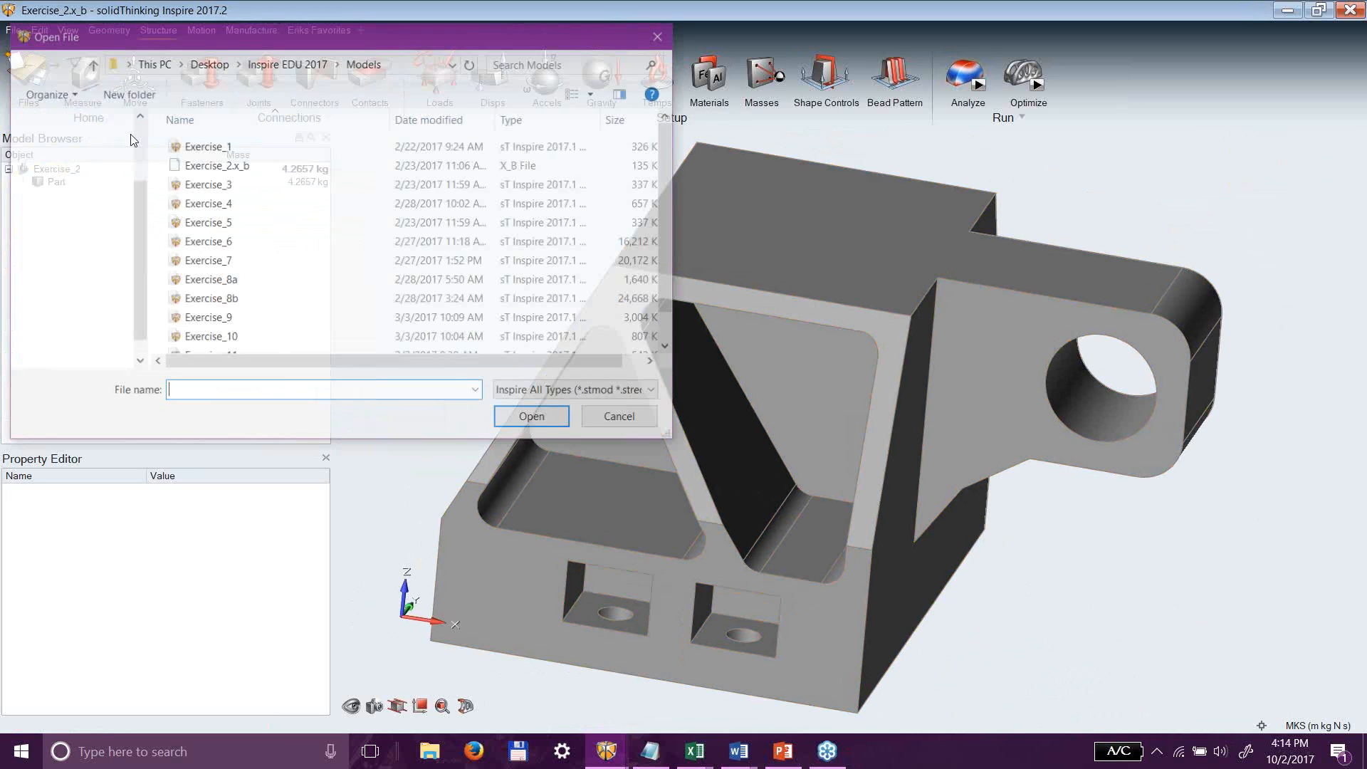
click(615, 392)
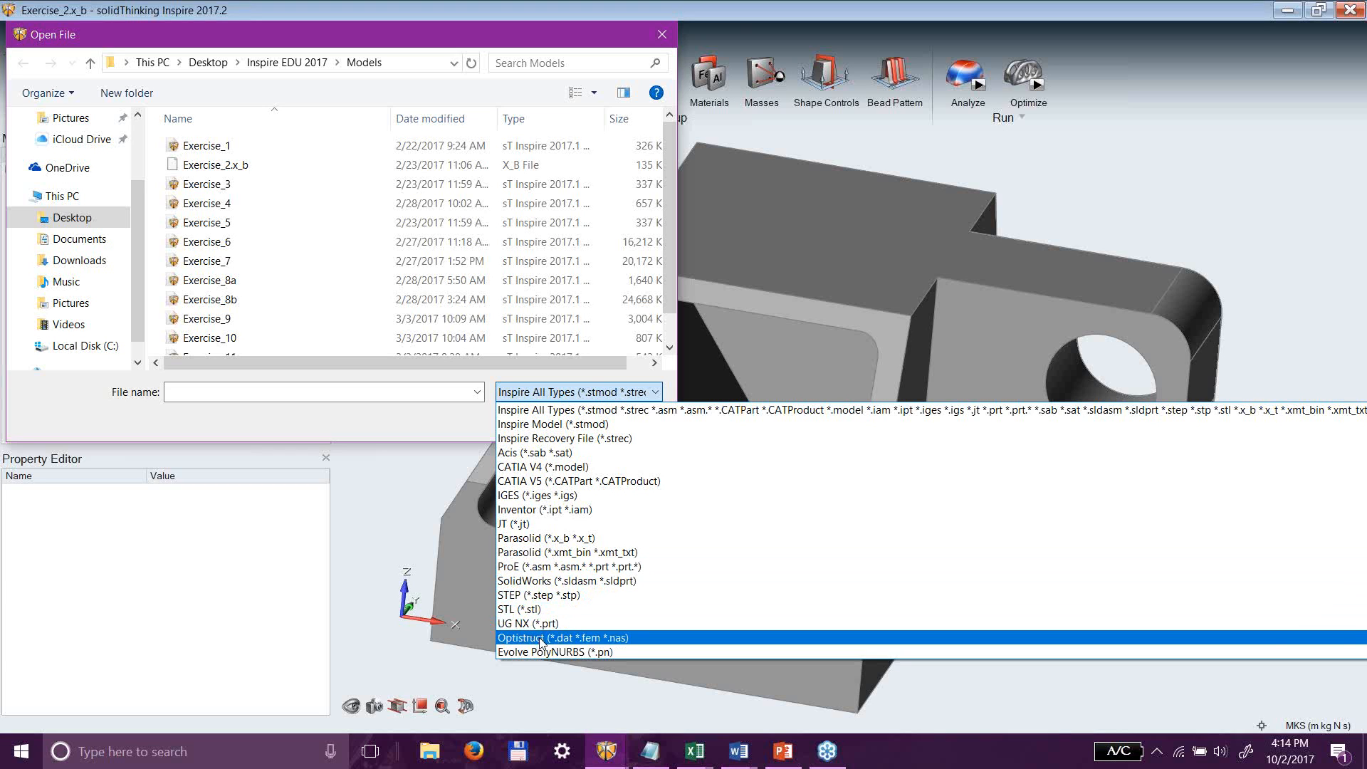
click(548, 29)
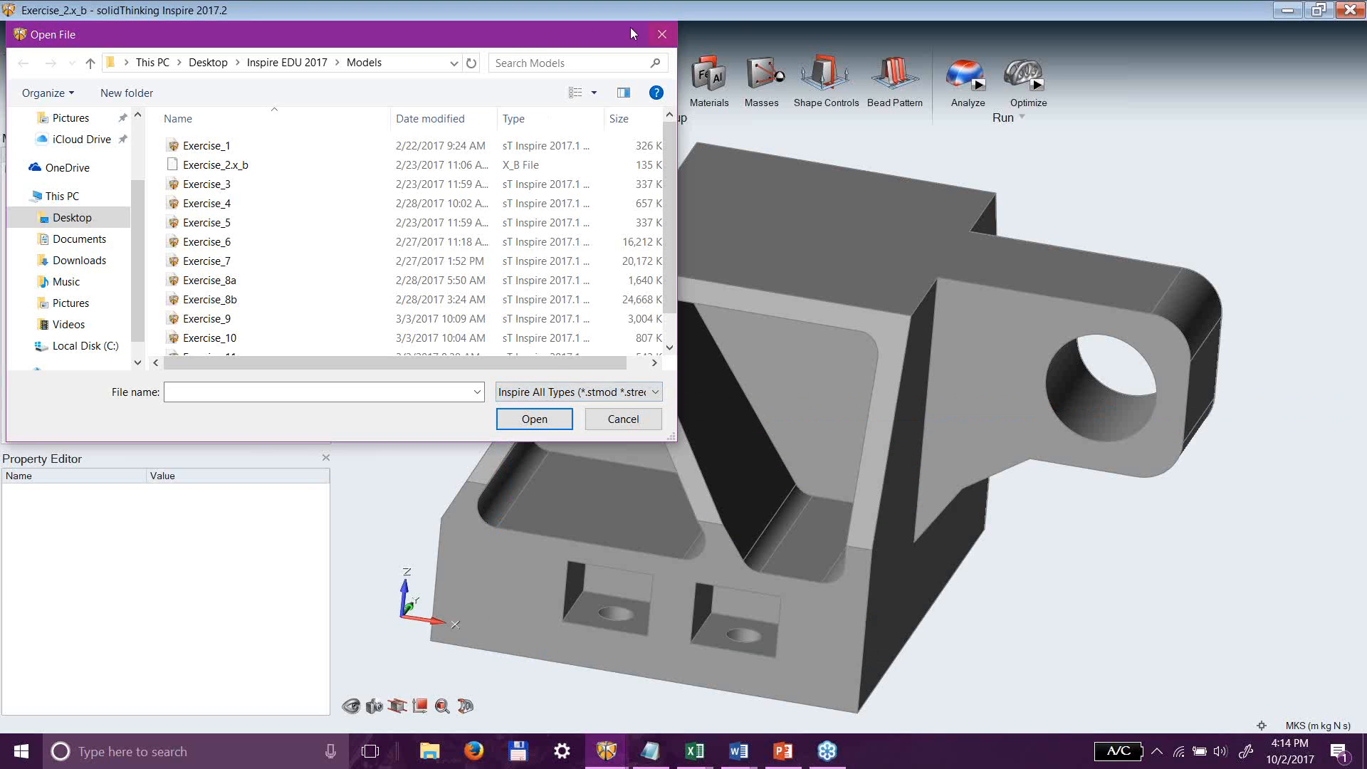
click(662, 34)
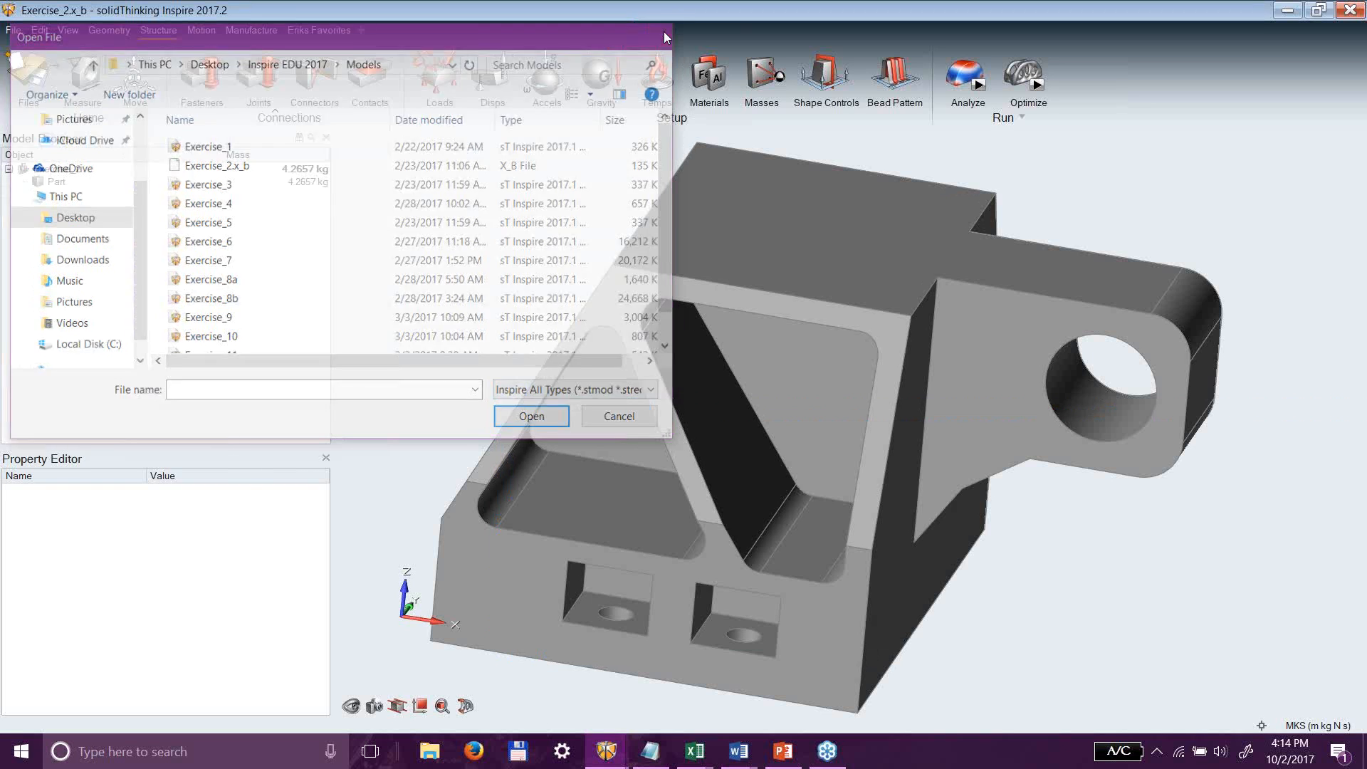
Examine the imported bracket from several sides, hide and show Part again, and check its material and other properties.
middle_drag(1025, 642, 1222, 482)
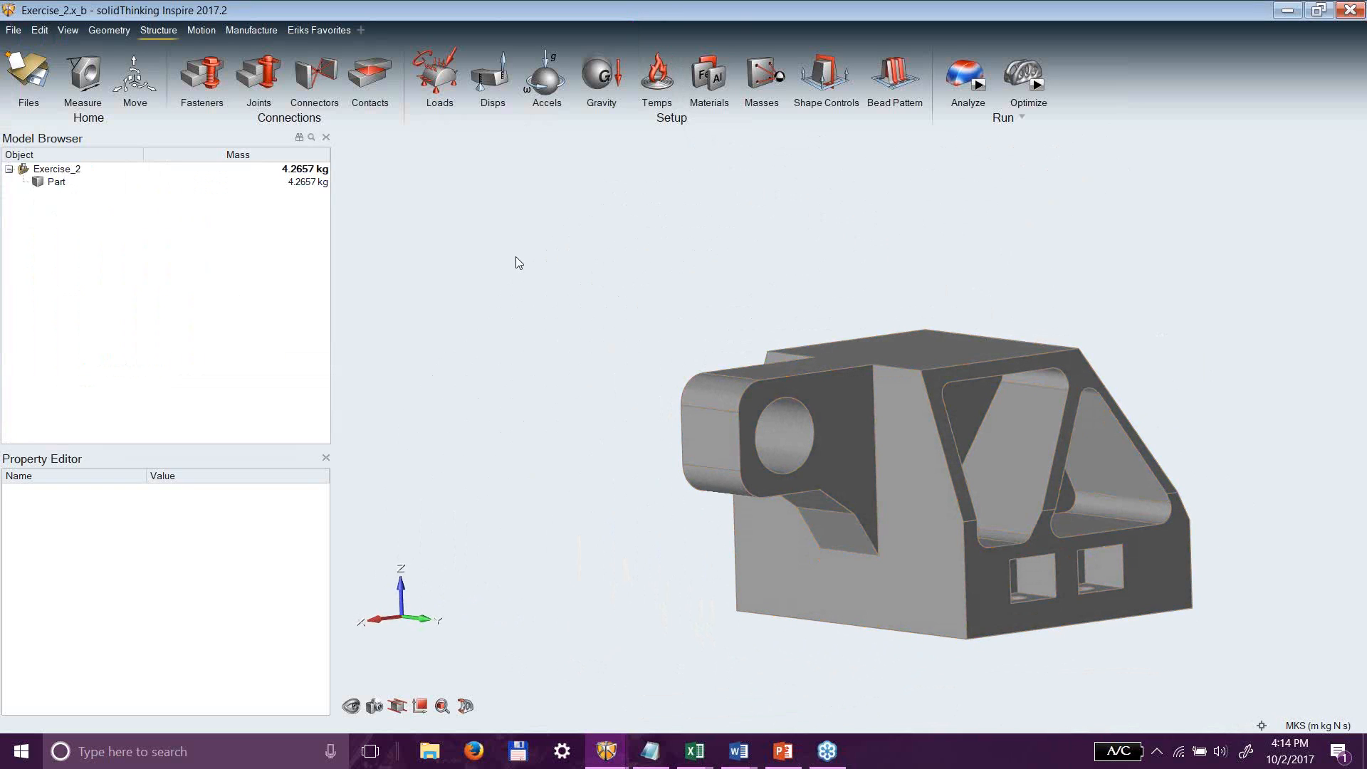
mouse_move(946, 255)
middle_down()
mouse_move(961, 249)
mouse_move(976, 277)
mouse_move(990, 263)
mouse_move(999, 276)
mouse_move(986, 281)
mouse_move(1004, 242)
mouse_move(955, 258)
middle_up()
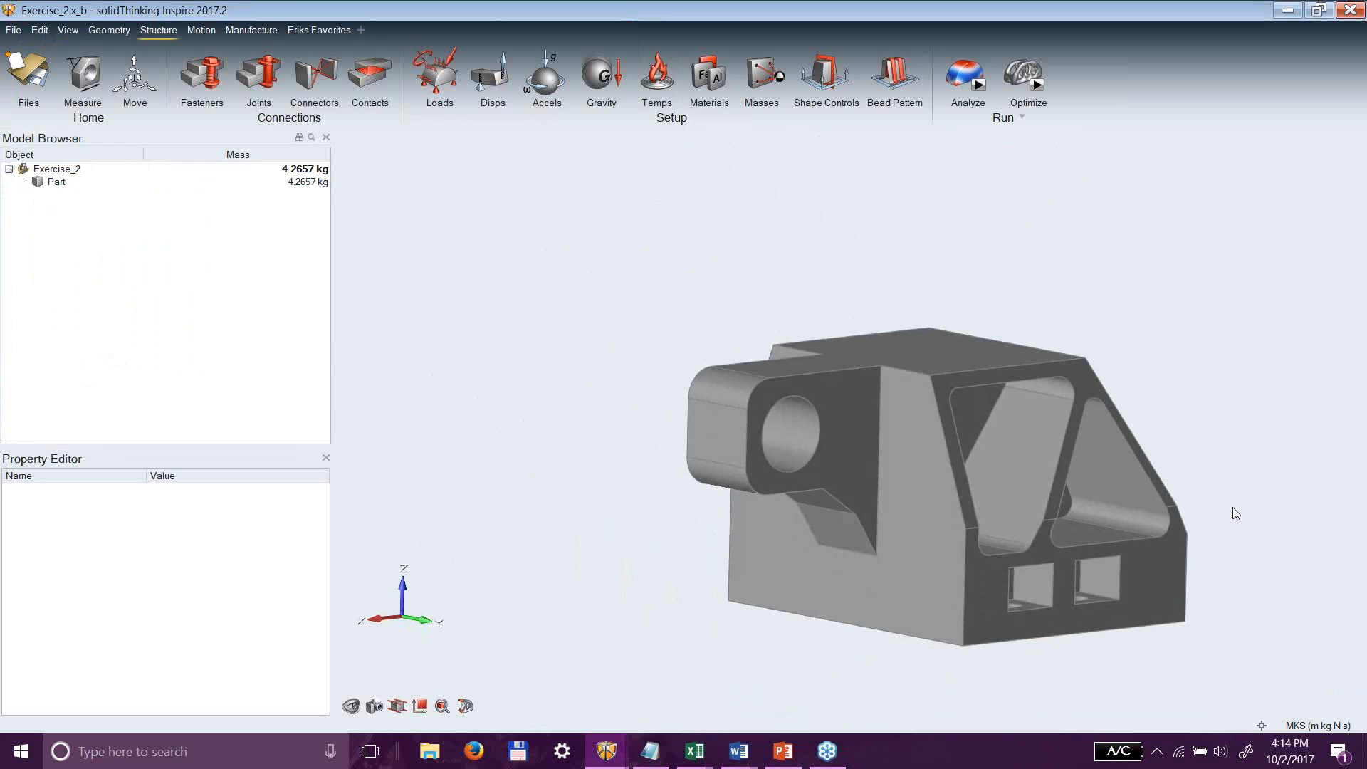
middle_drag(1095, 703, 1012, 732)
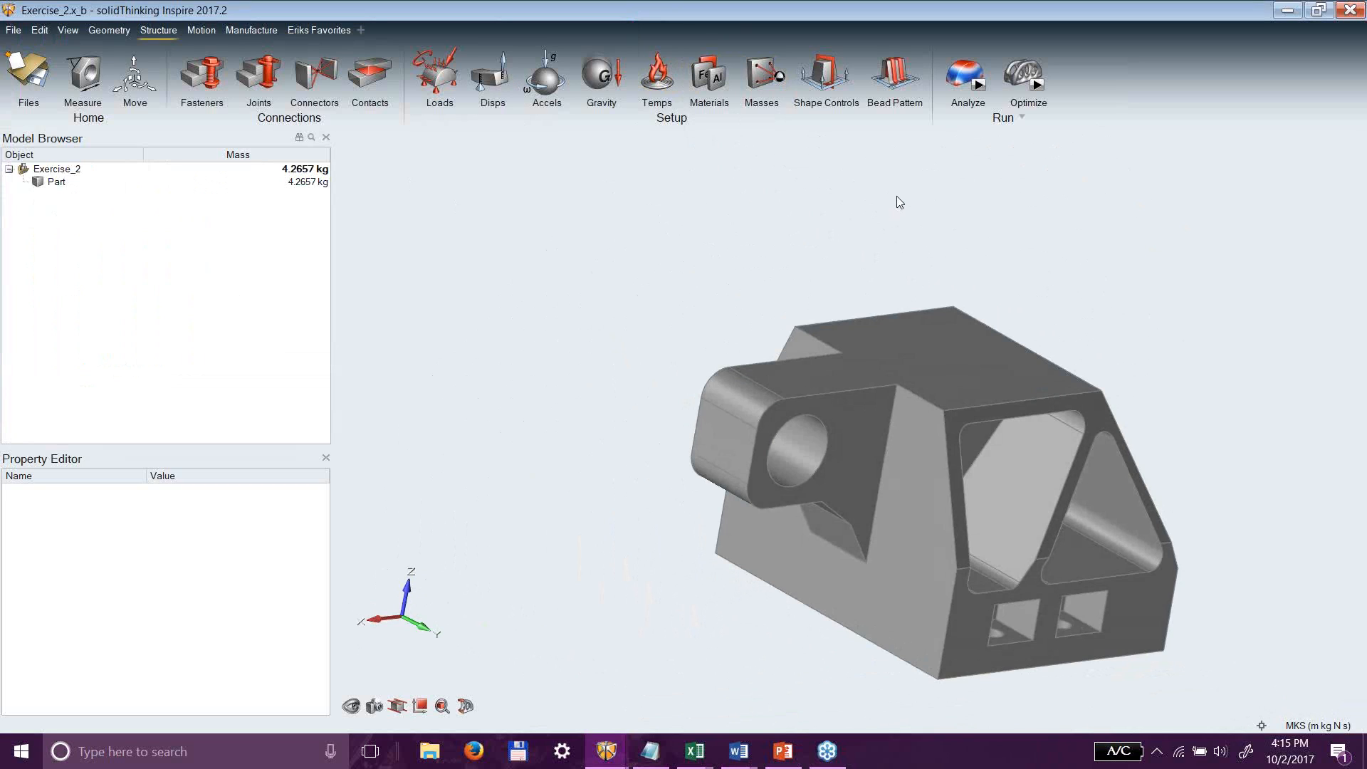
click(46, 180)
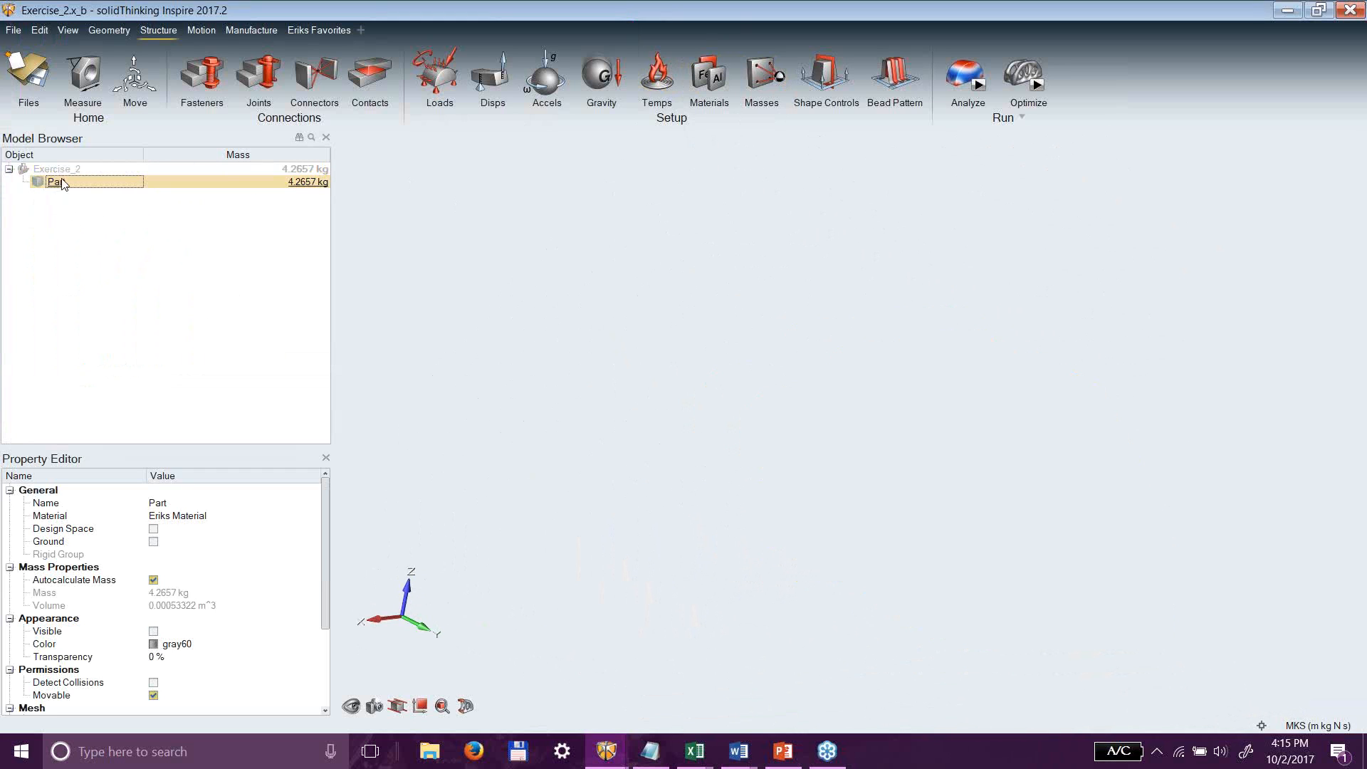
click(36, 183)
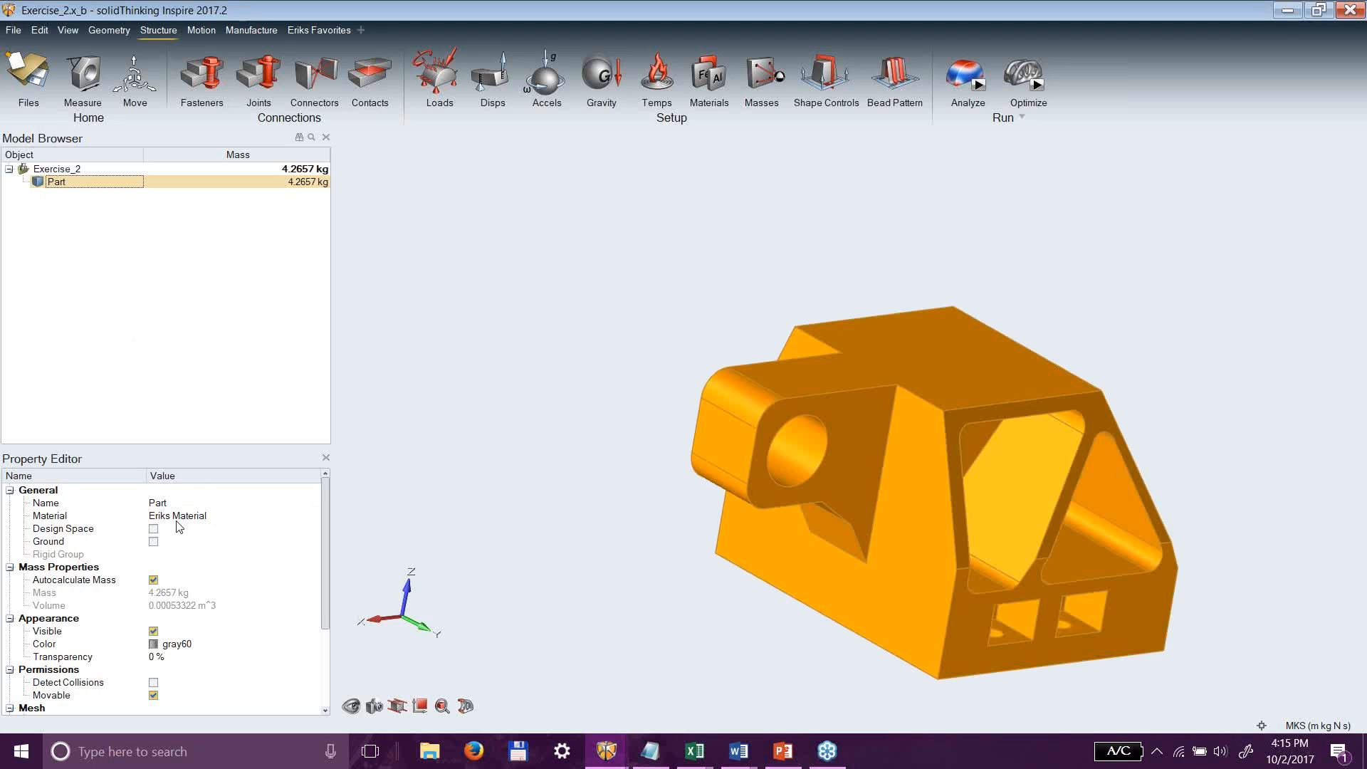
click(577, 357)
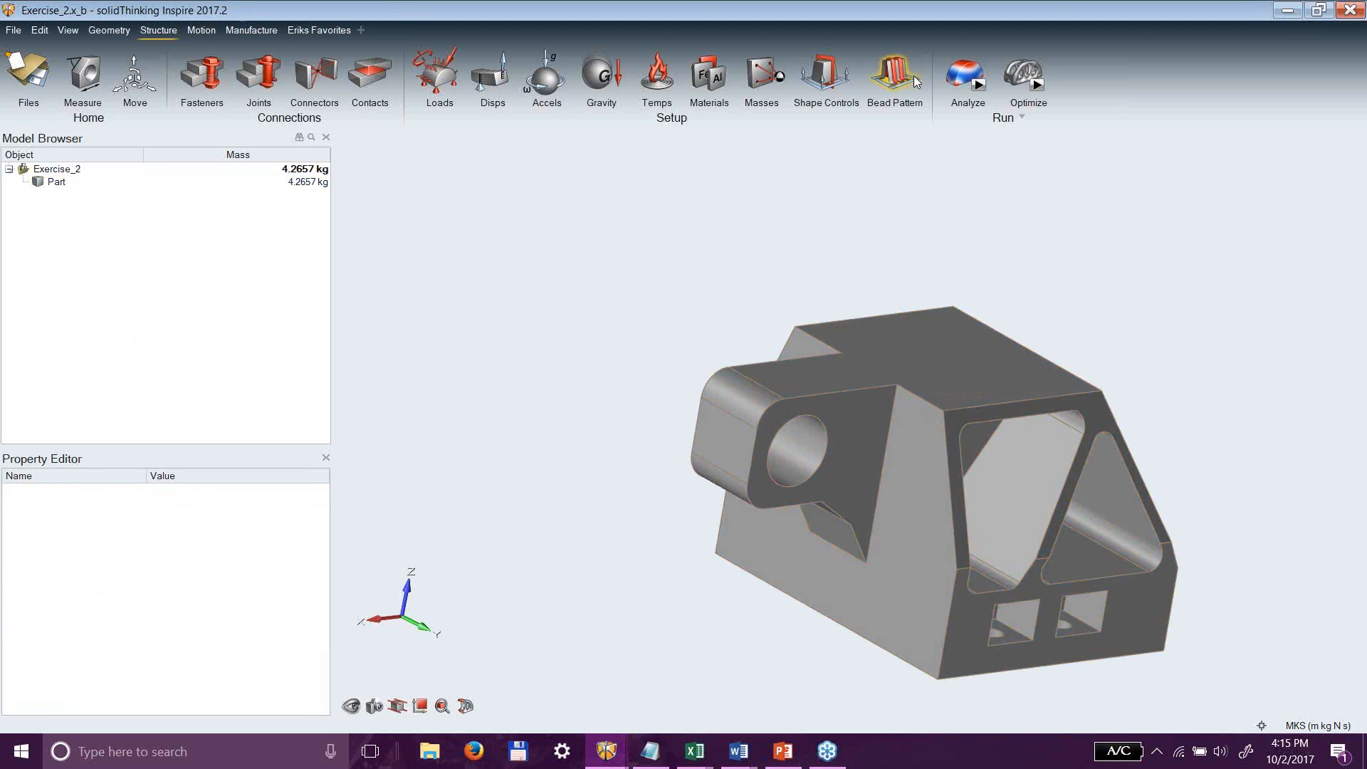
Review the custom material's properties in My Materials and close the materials table.
click(715, 74)
click(828, 143)
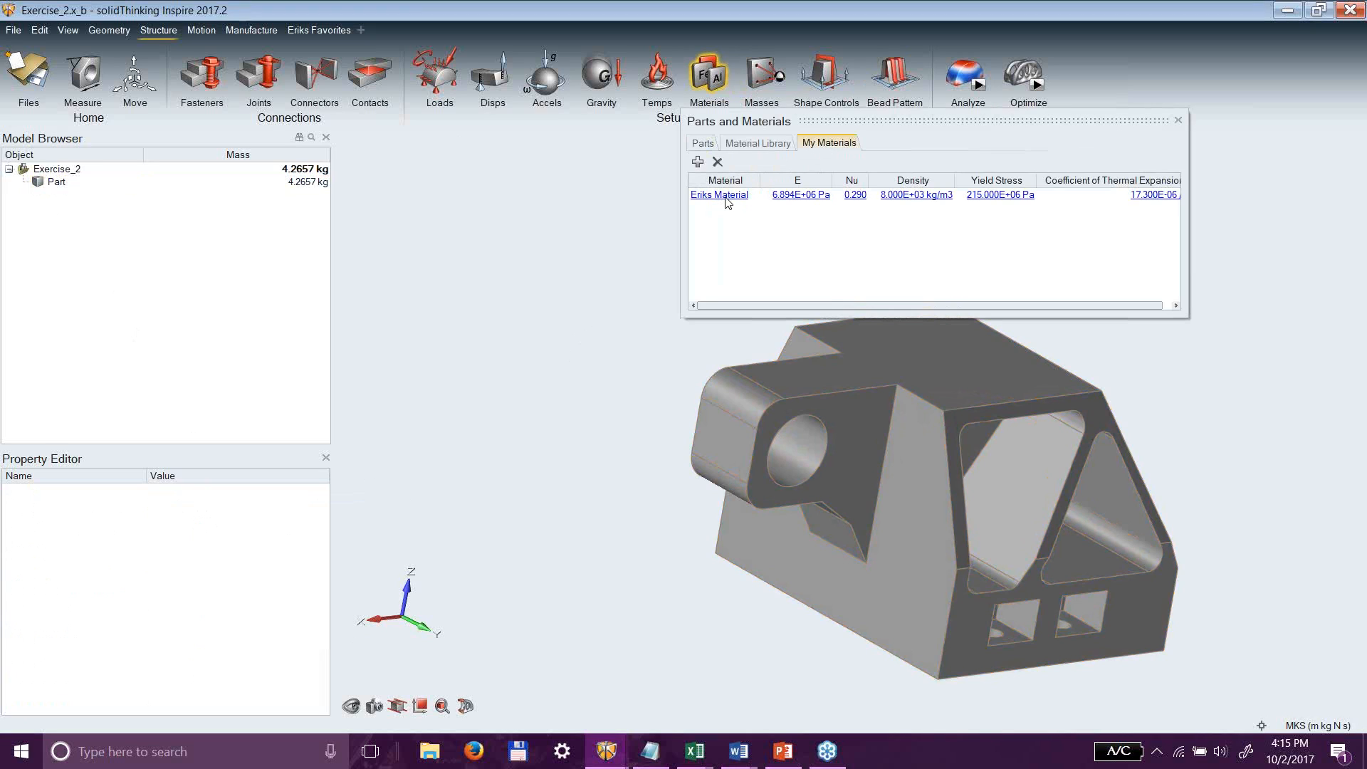
click(1178, 122)
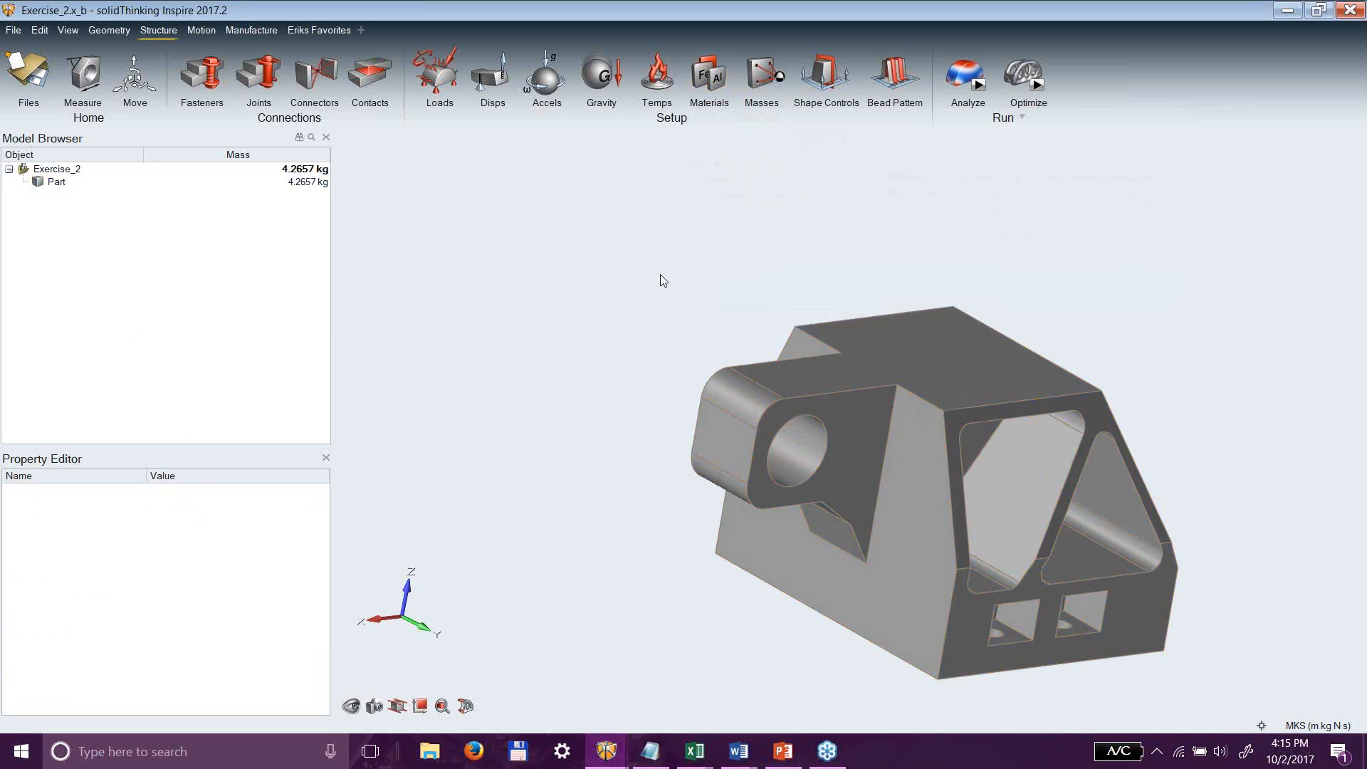
Review the default material choices in the Materials preferences and close the preferences without changing them.
click(26, 32)
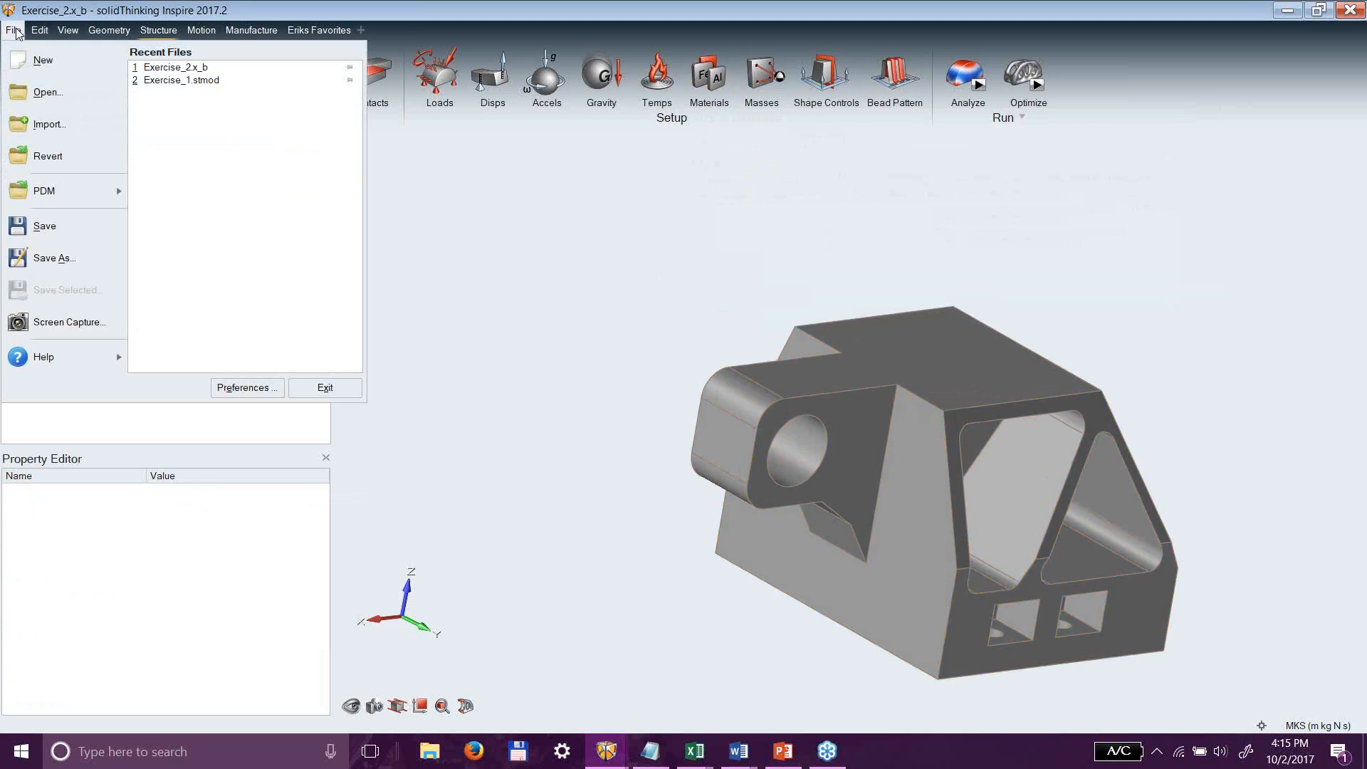
click(247, 389)
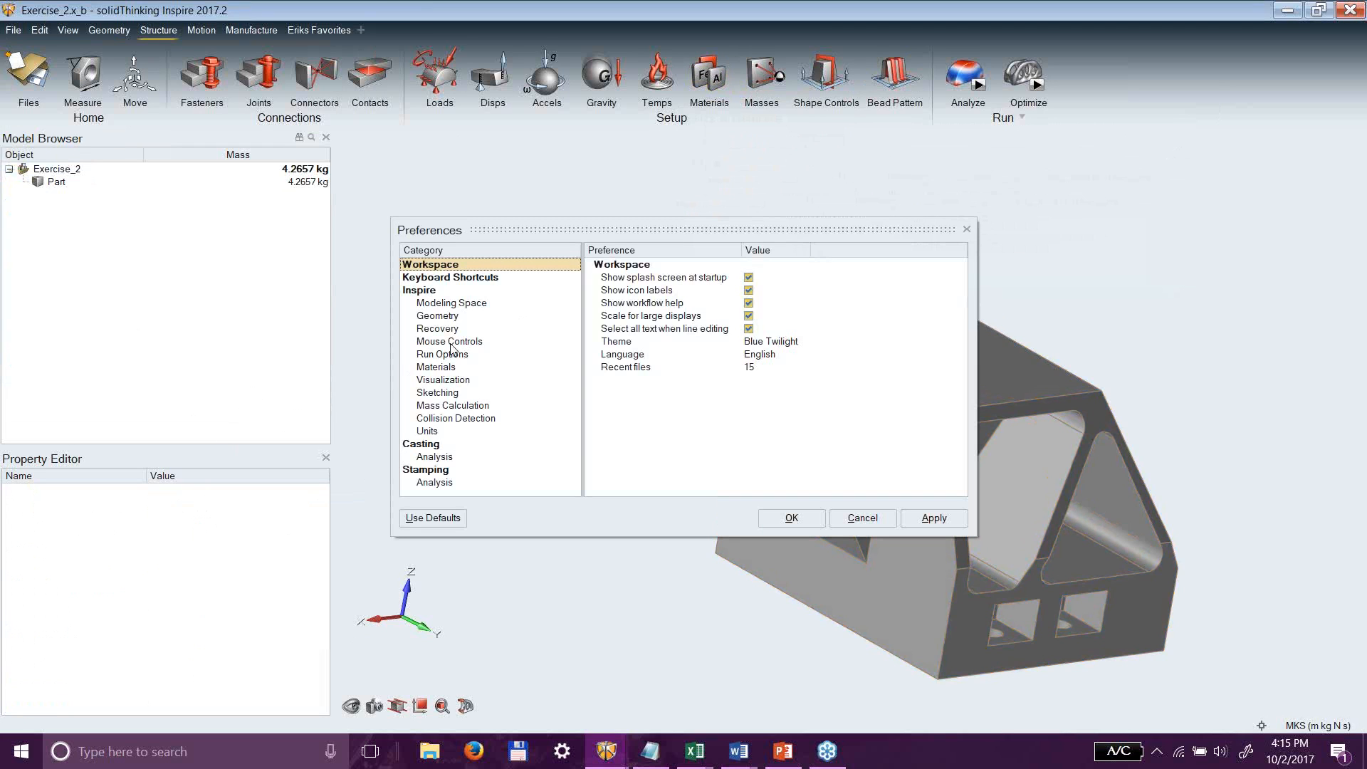
click(438, 368)
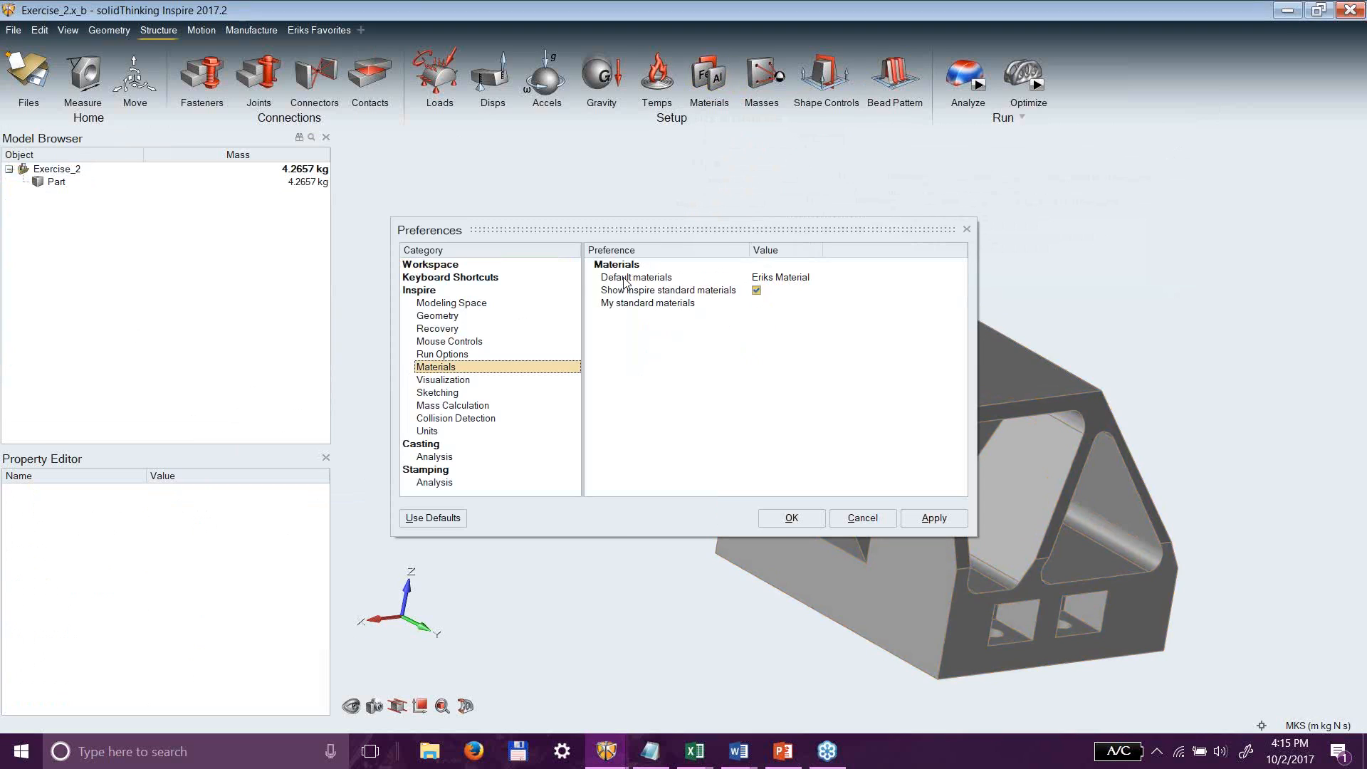
click(808, 279)
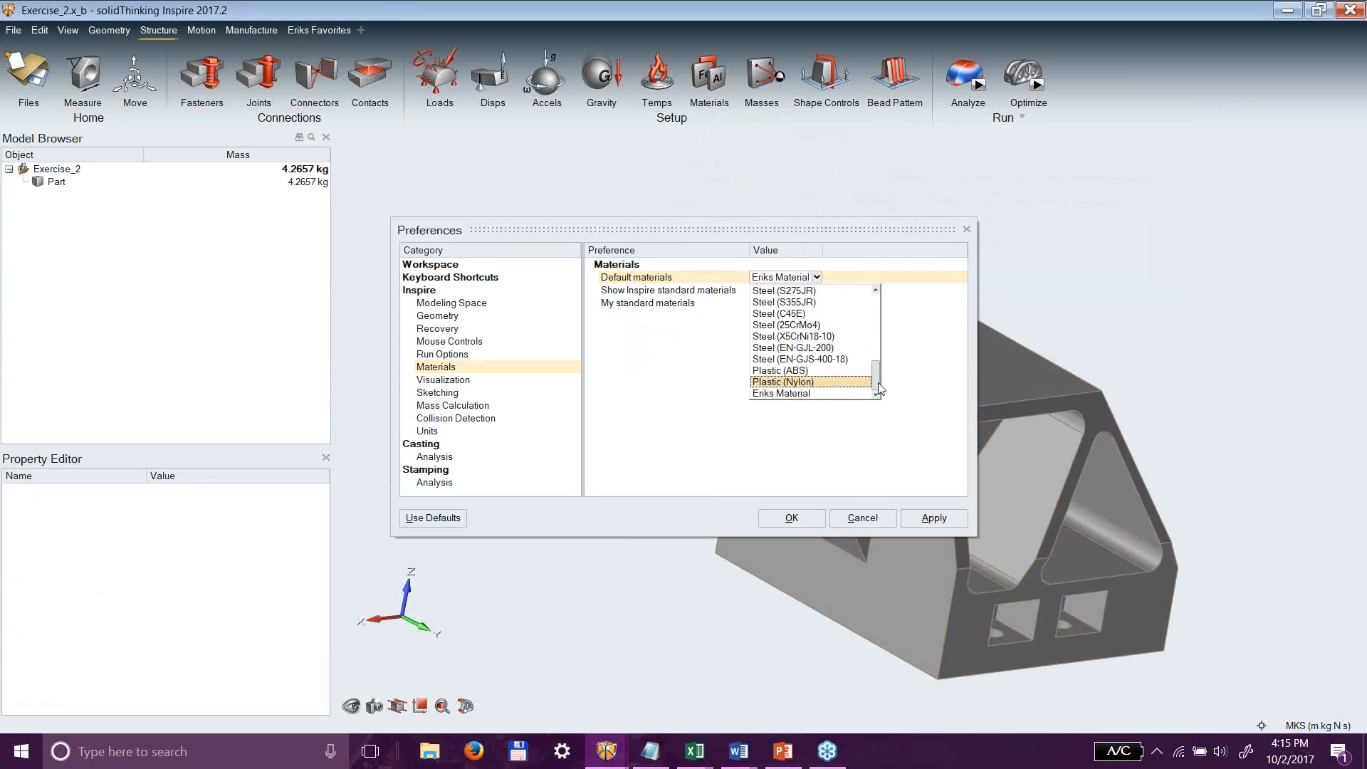
drag(877, 381, 876, 285)
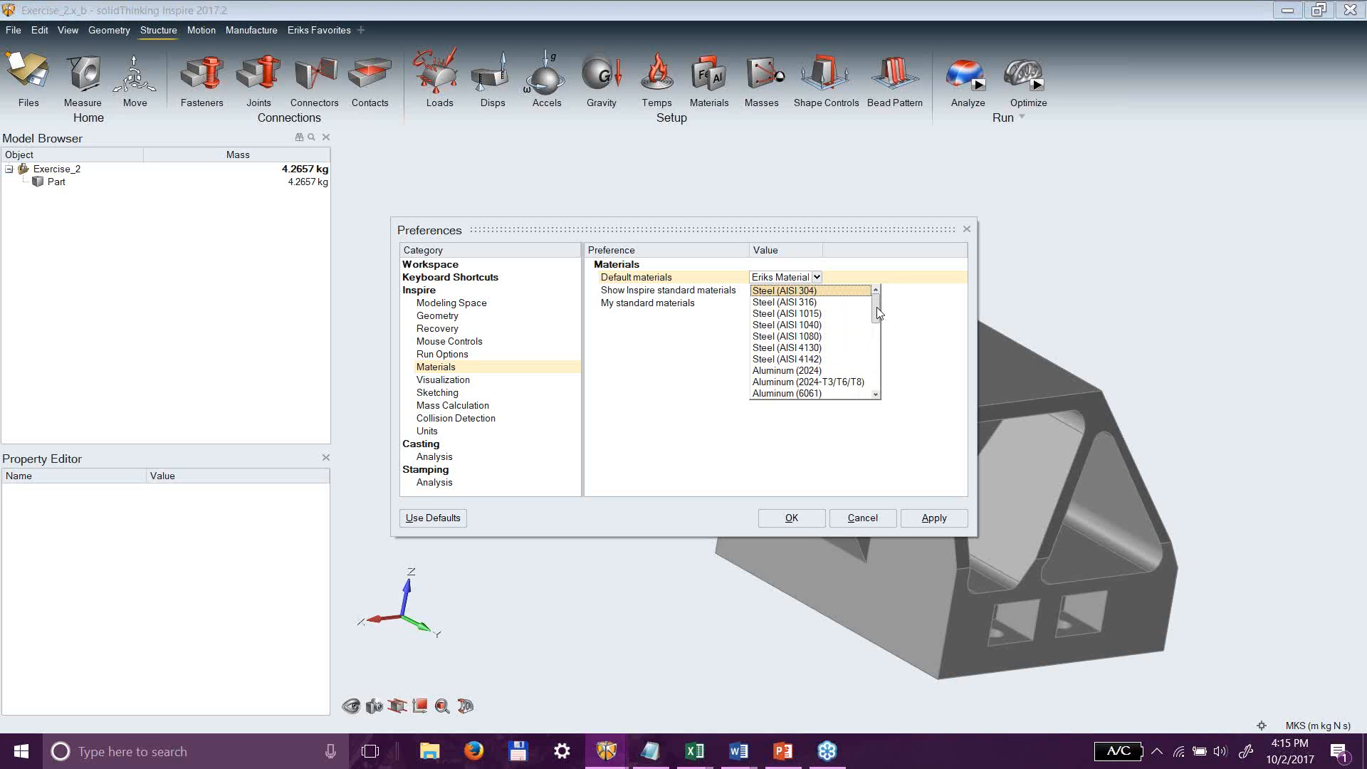
drag(878, 312, 880, 390)
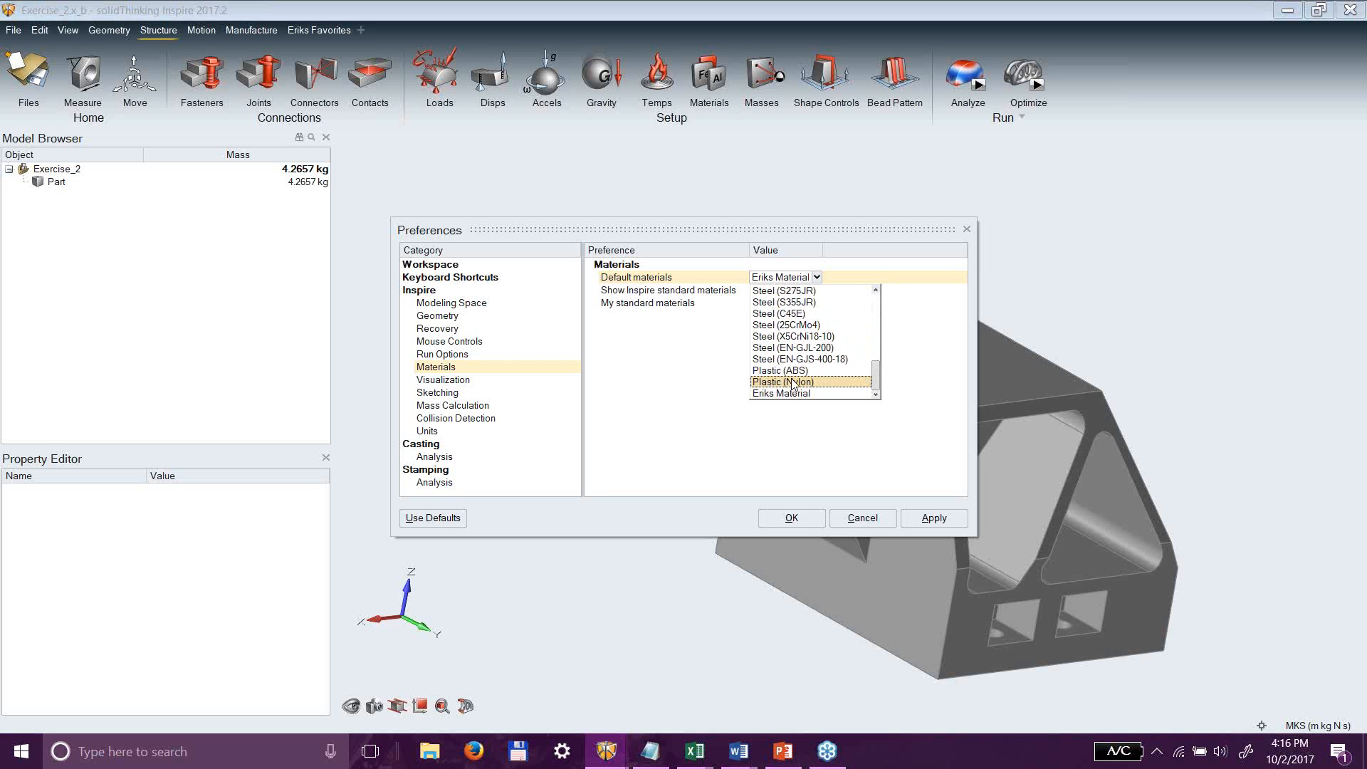
scroll(792, 385, up, 5)
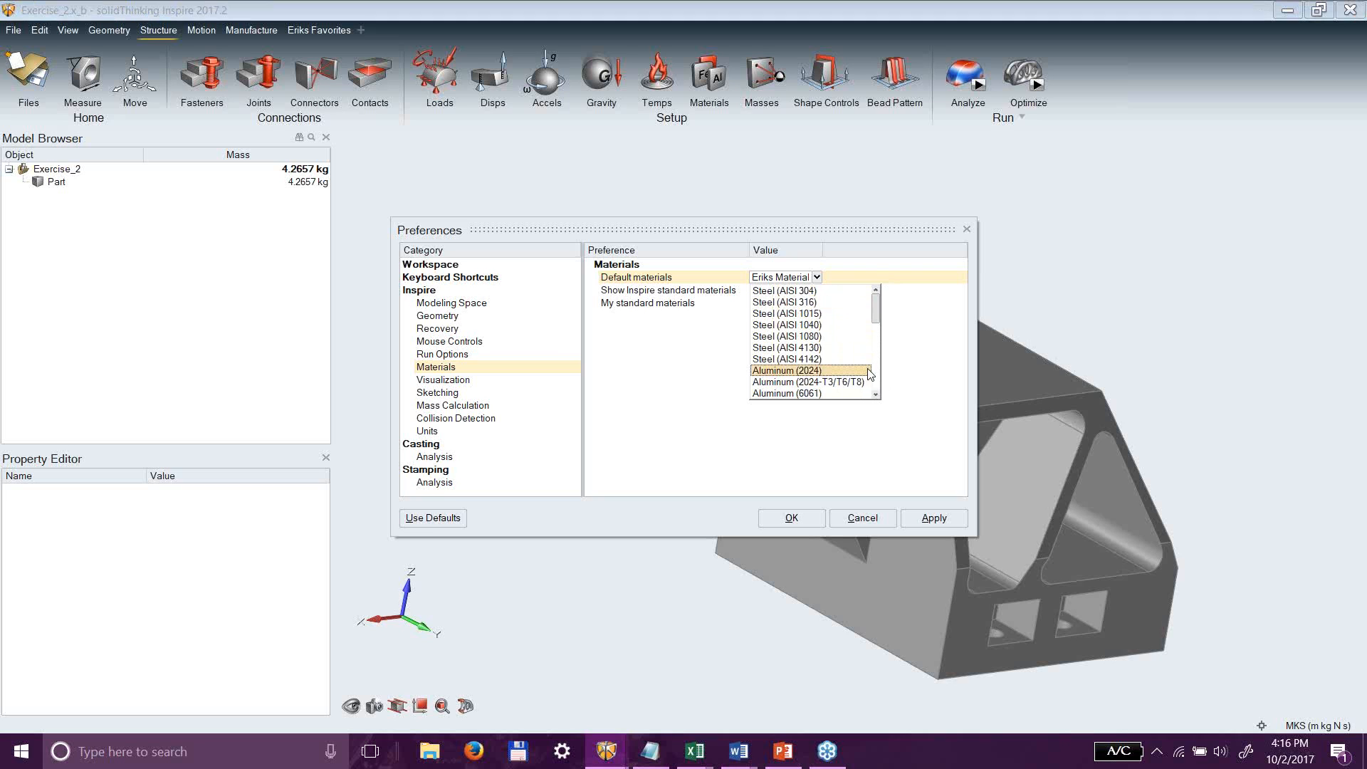
click(942, 255)
click(966, 230)
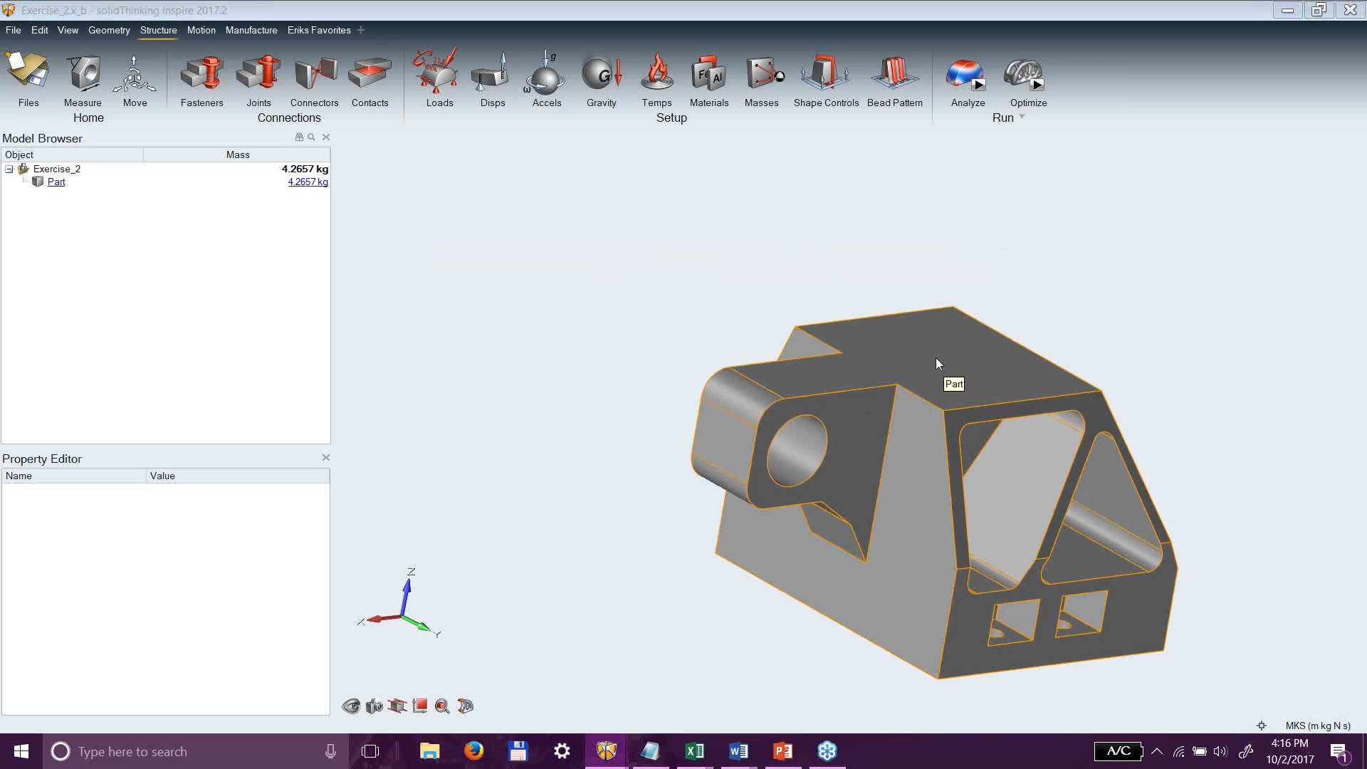
Review the materials that can be assigned to the part without changing its material.
right_click(909, 335)
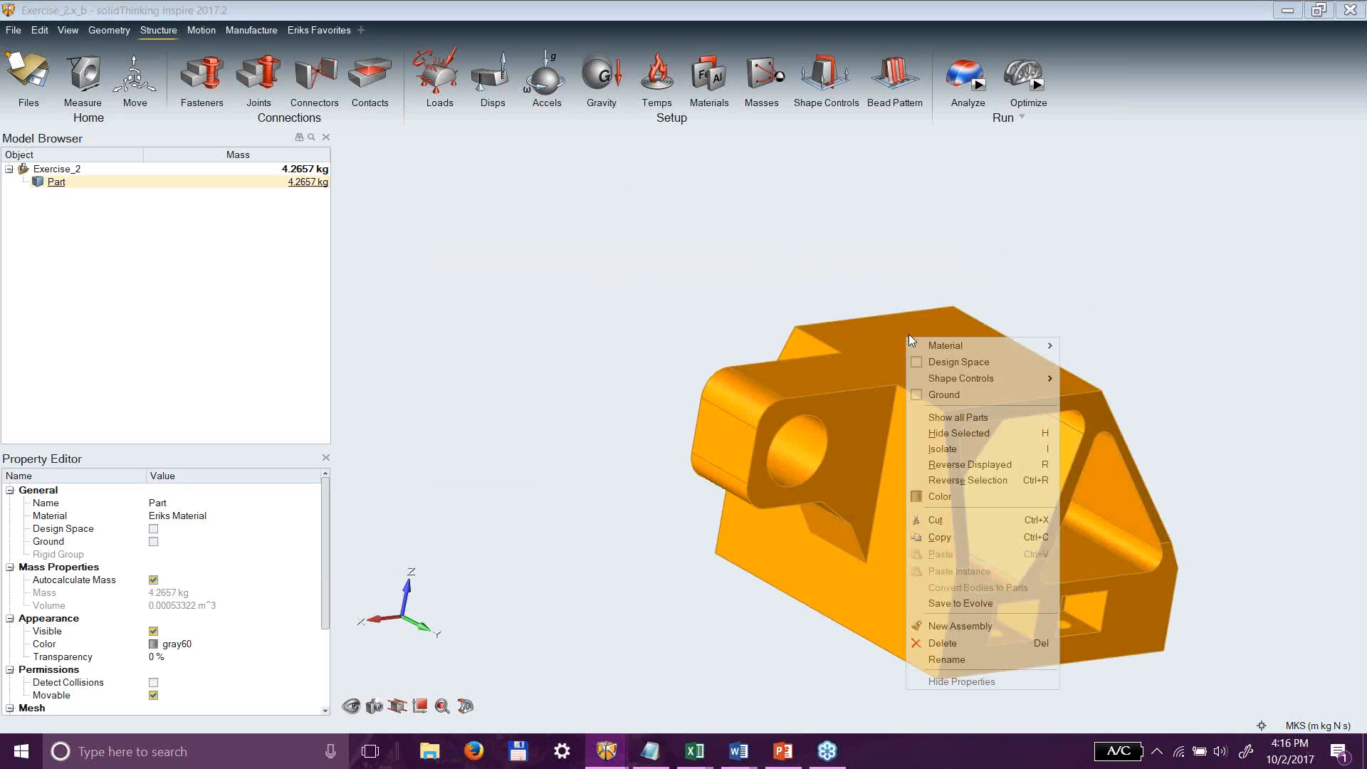
mouse_move(937, 350)
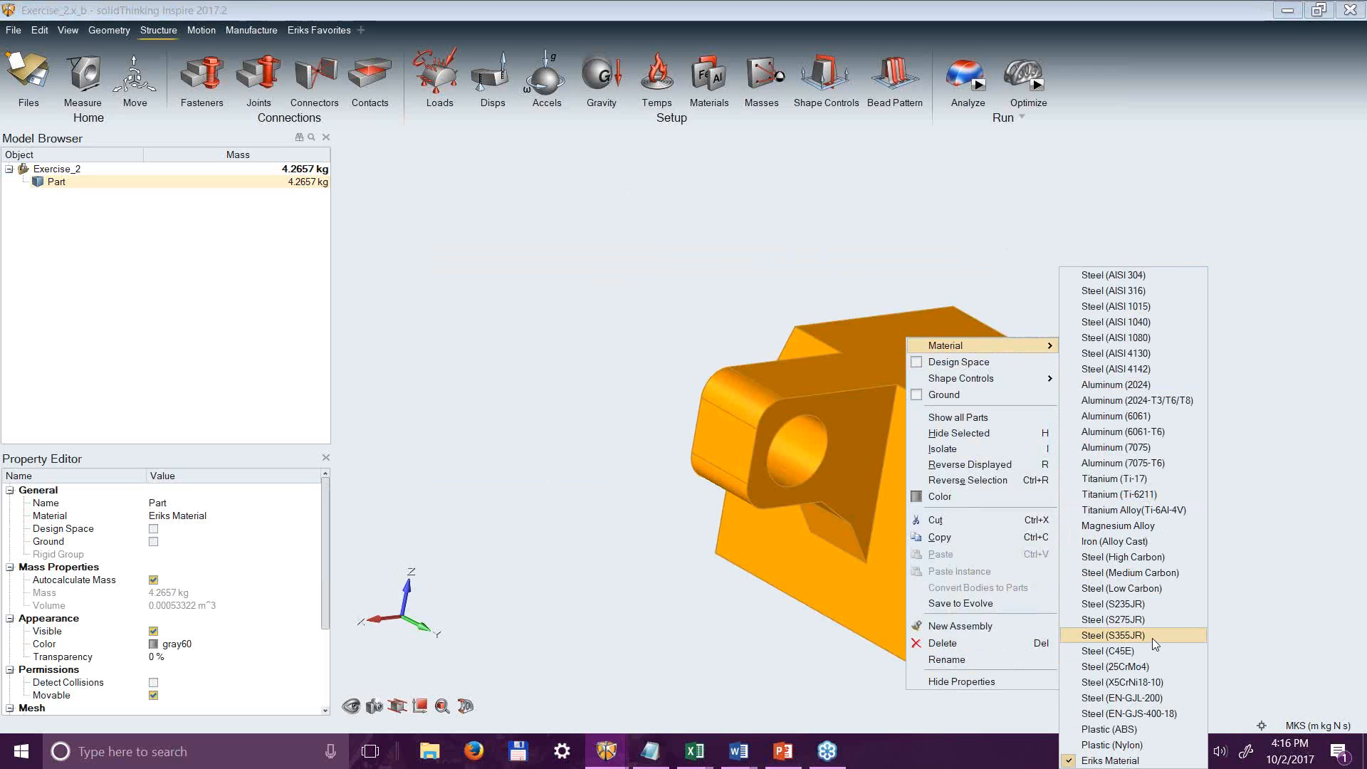
click(871, 194)
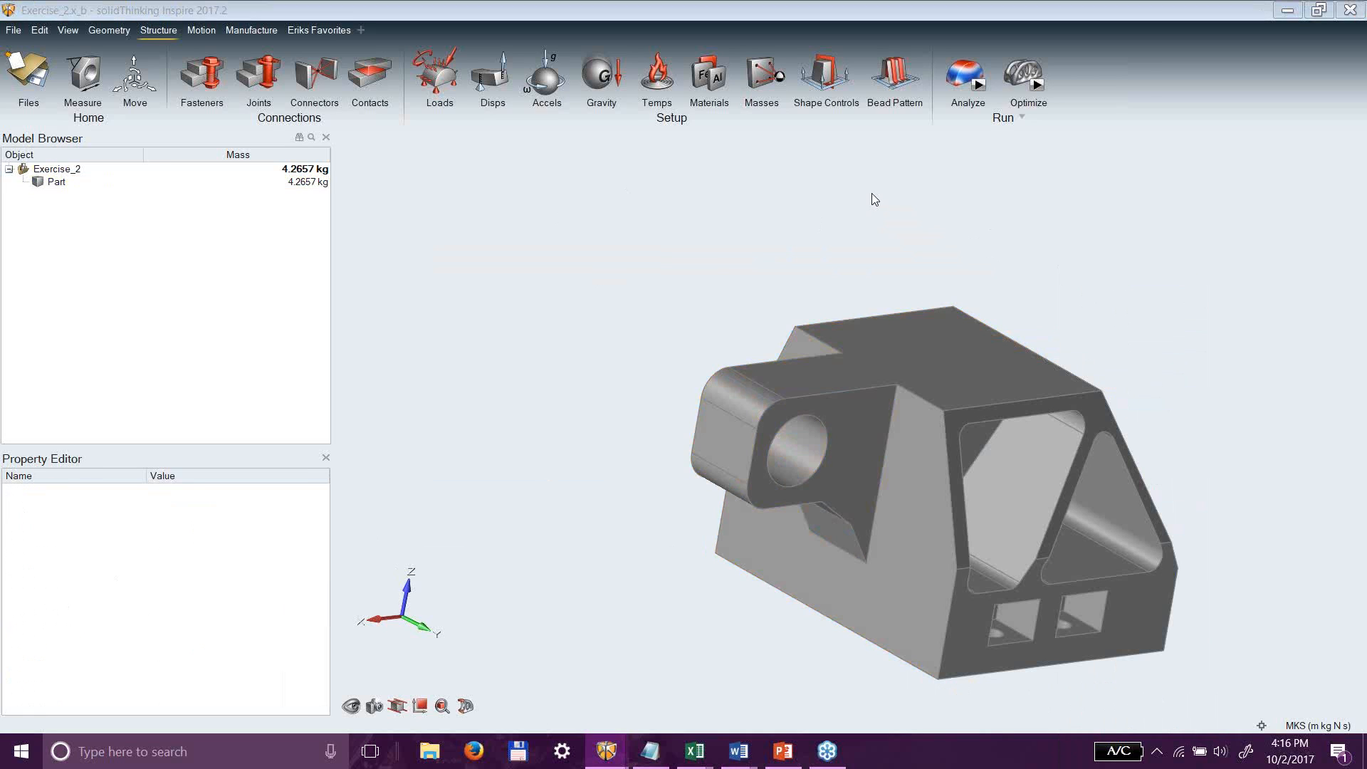
Add a new material to My Materials and look over its property columns.
click(707, 78)
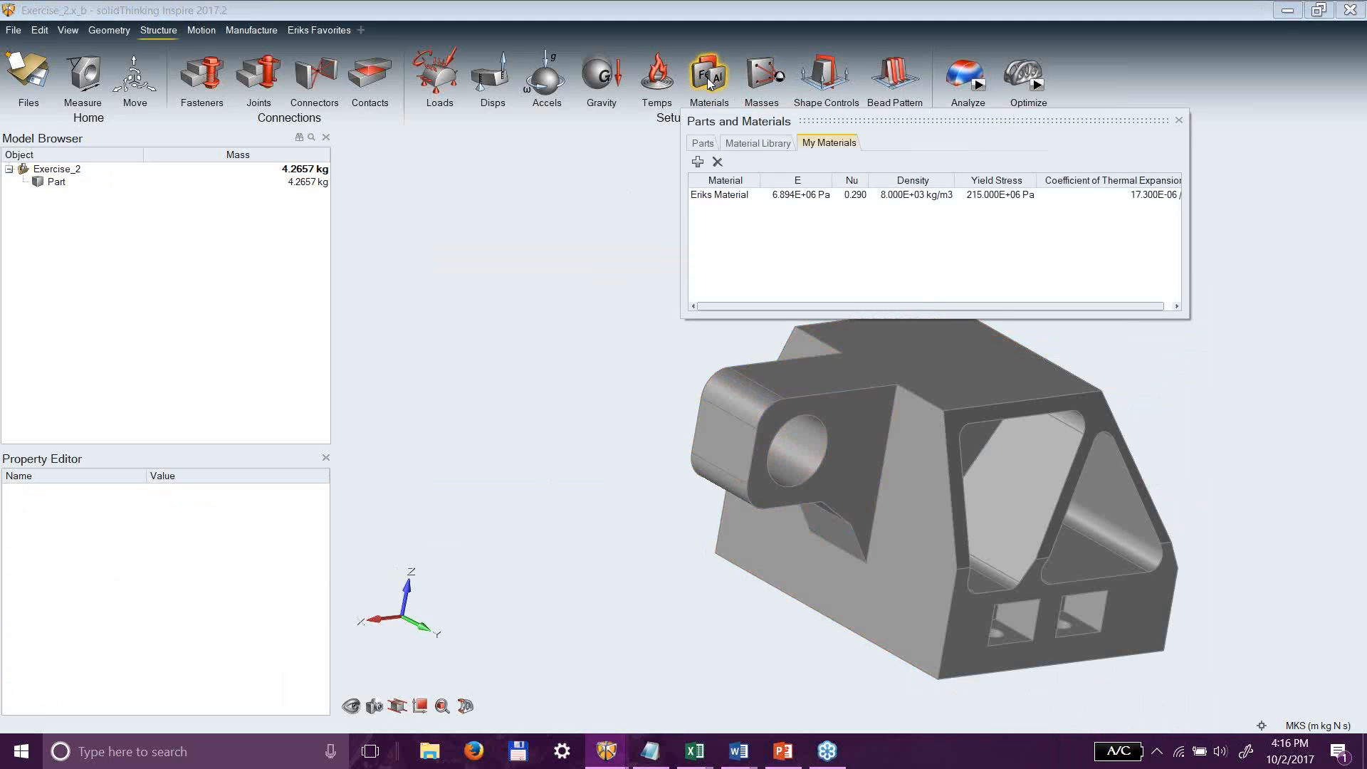
click(697, 163)
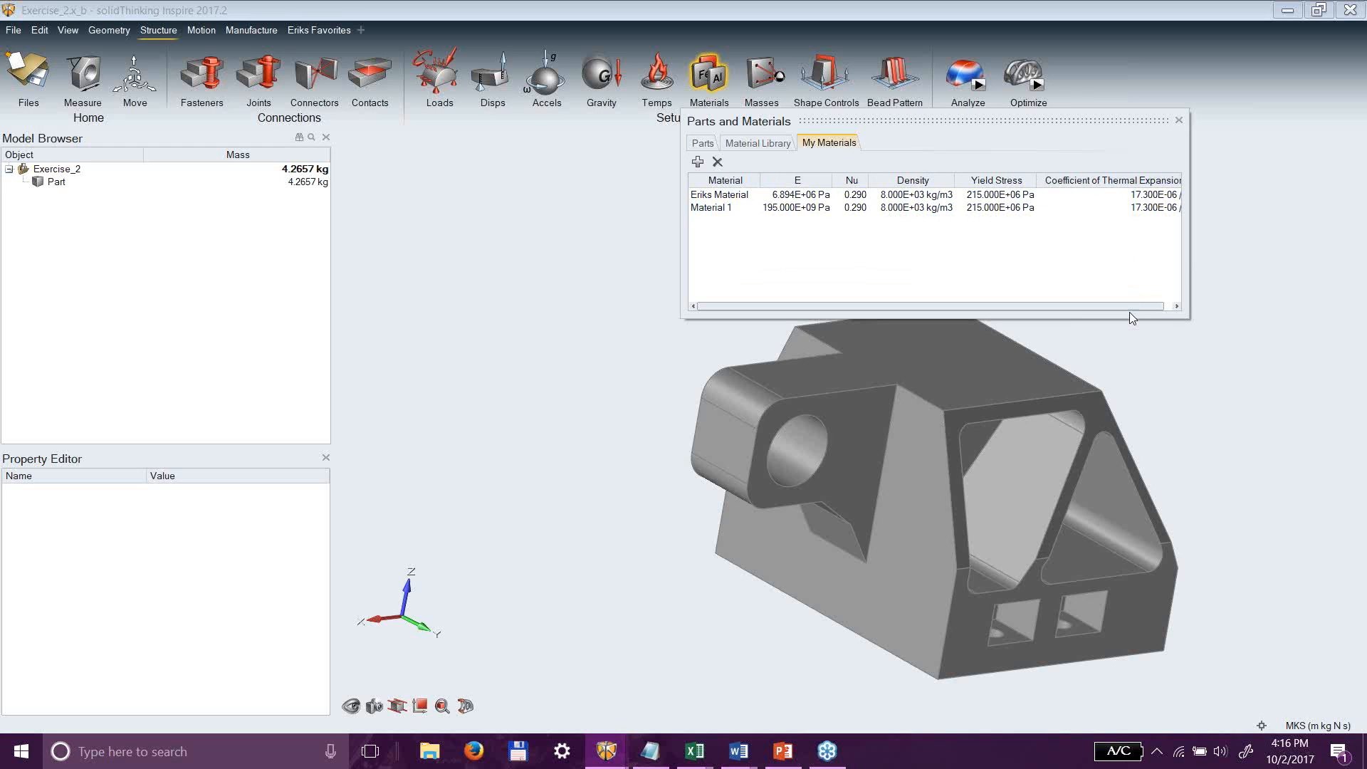
click(1177, 307)
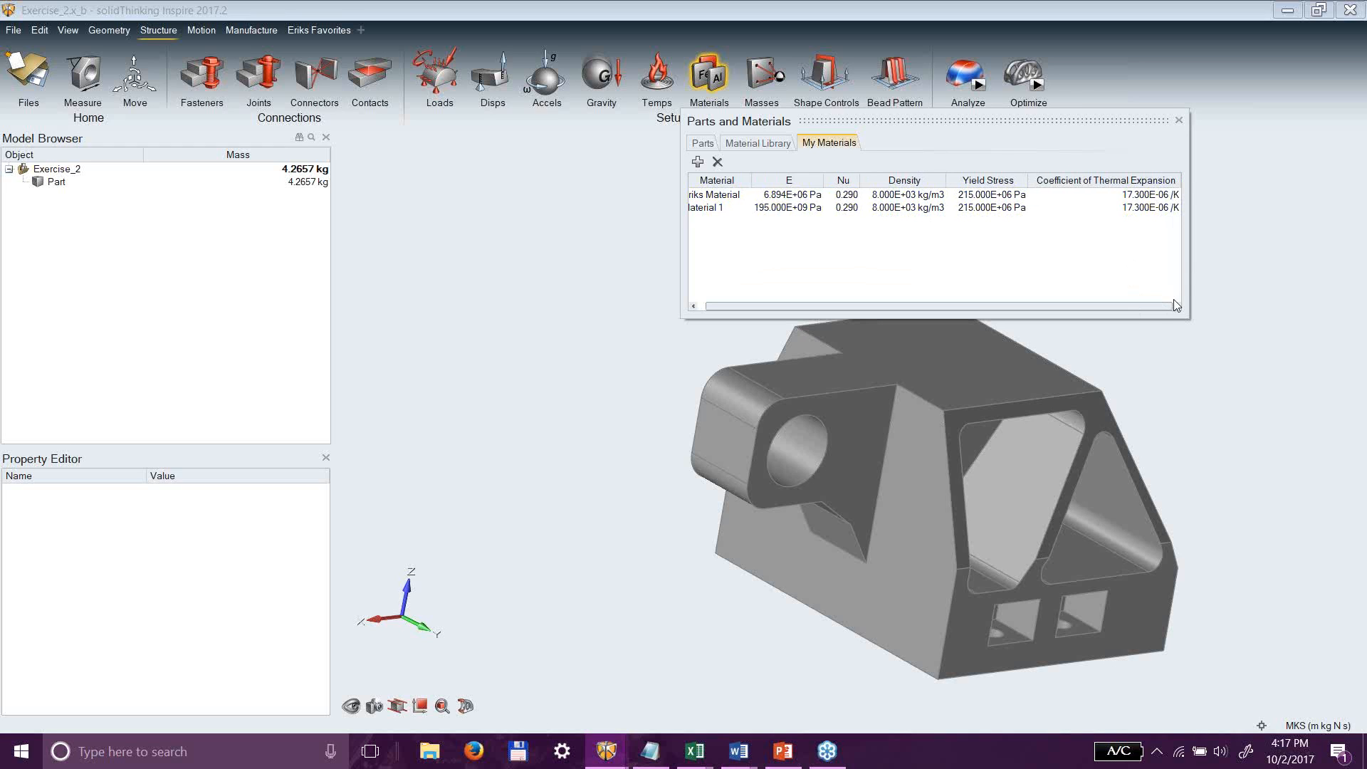
drag(1020, 306, 1011, 306)
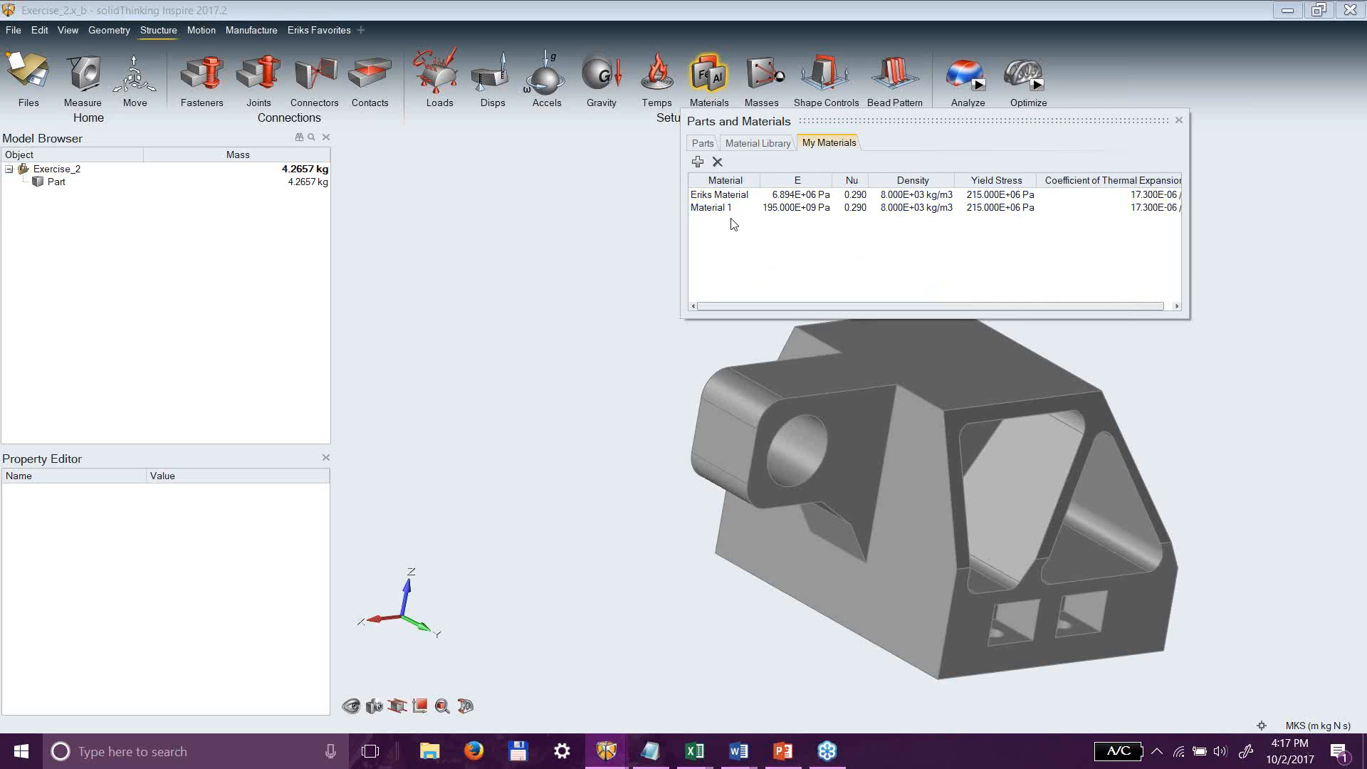
Switch the display units to MMKS (mm kg N s), then to IPS Std (in pounds lbf s), and widen the E column in My Materials.
click(775, 210)
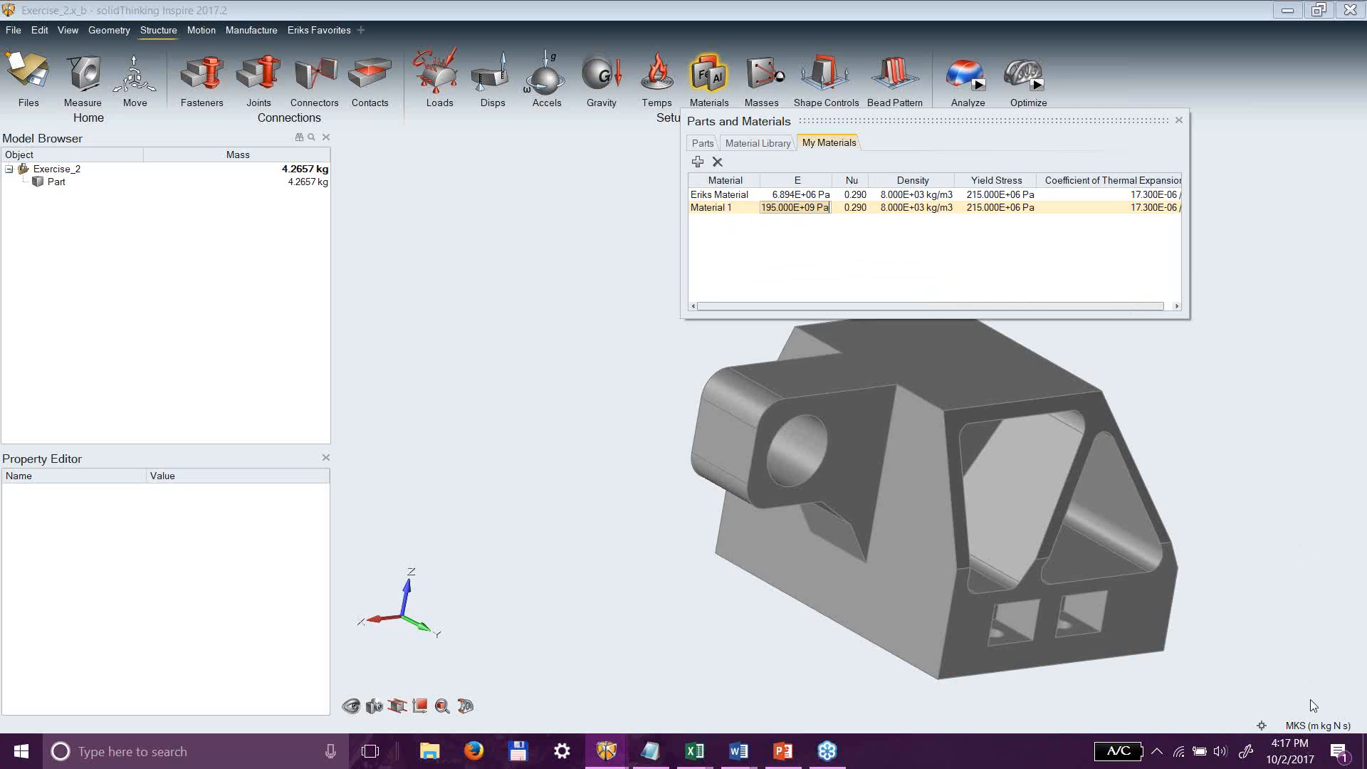
click(793, 232)
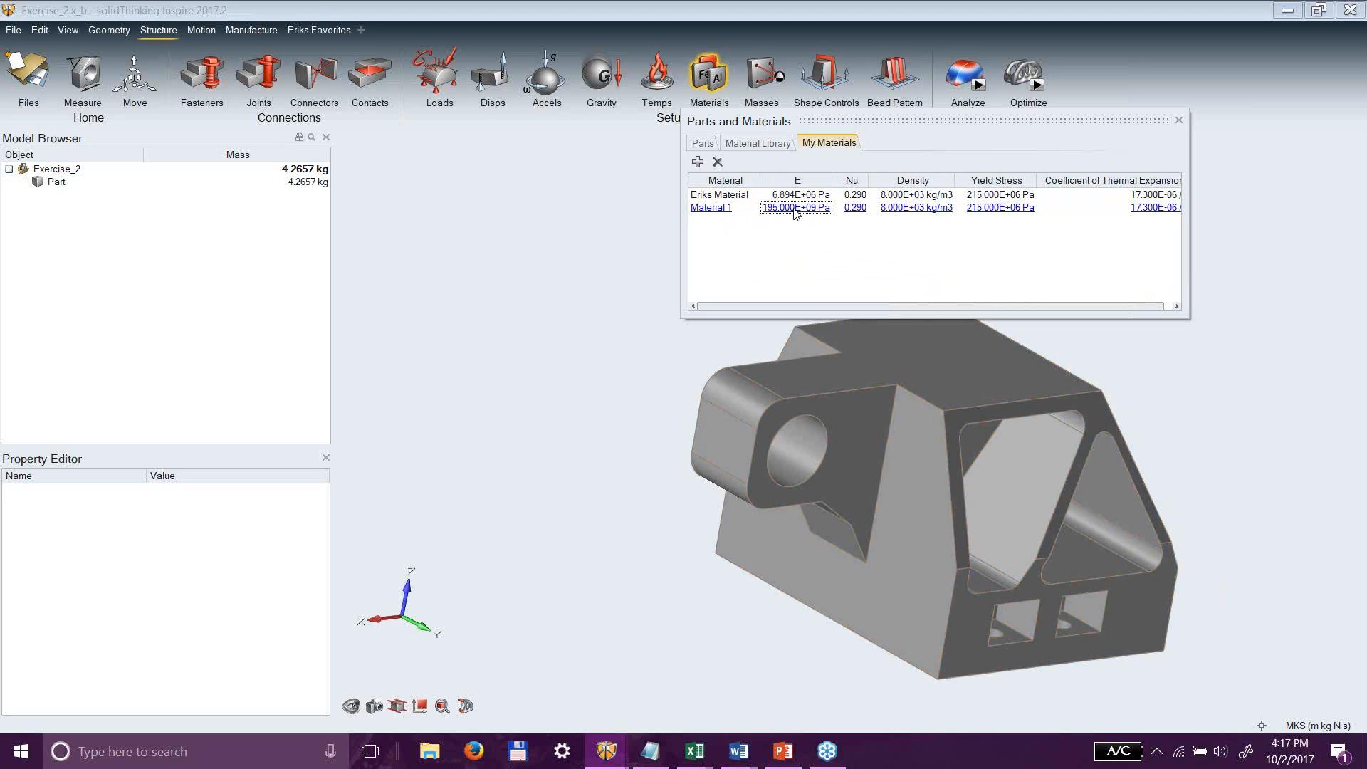
click(1319, 727)
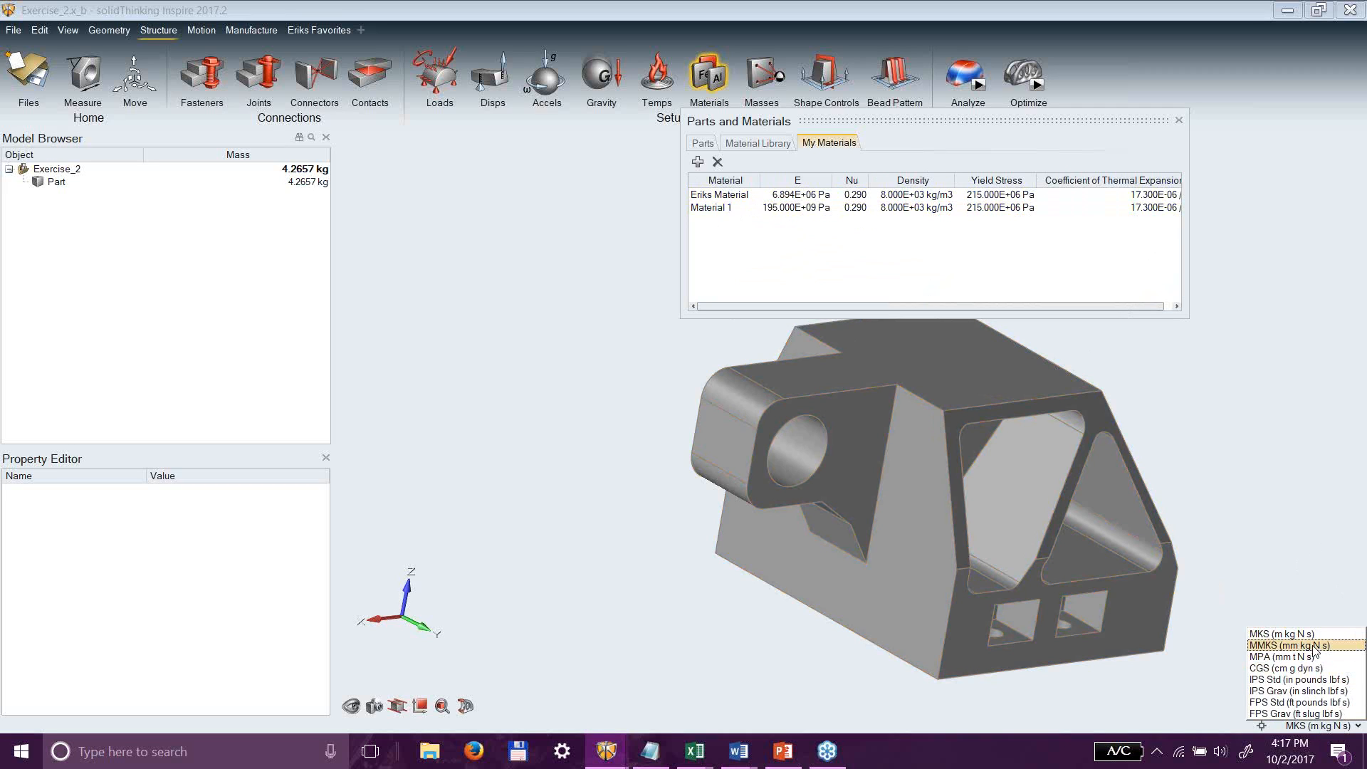
click(1314, 649)
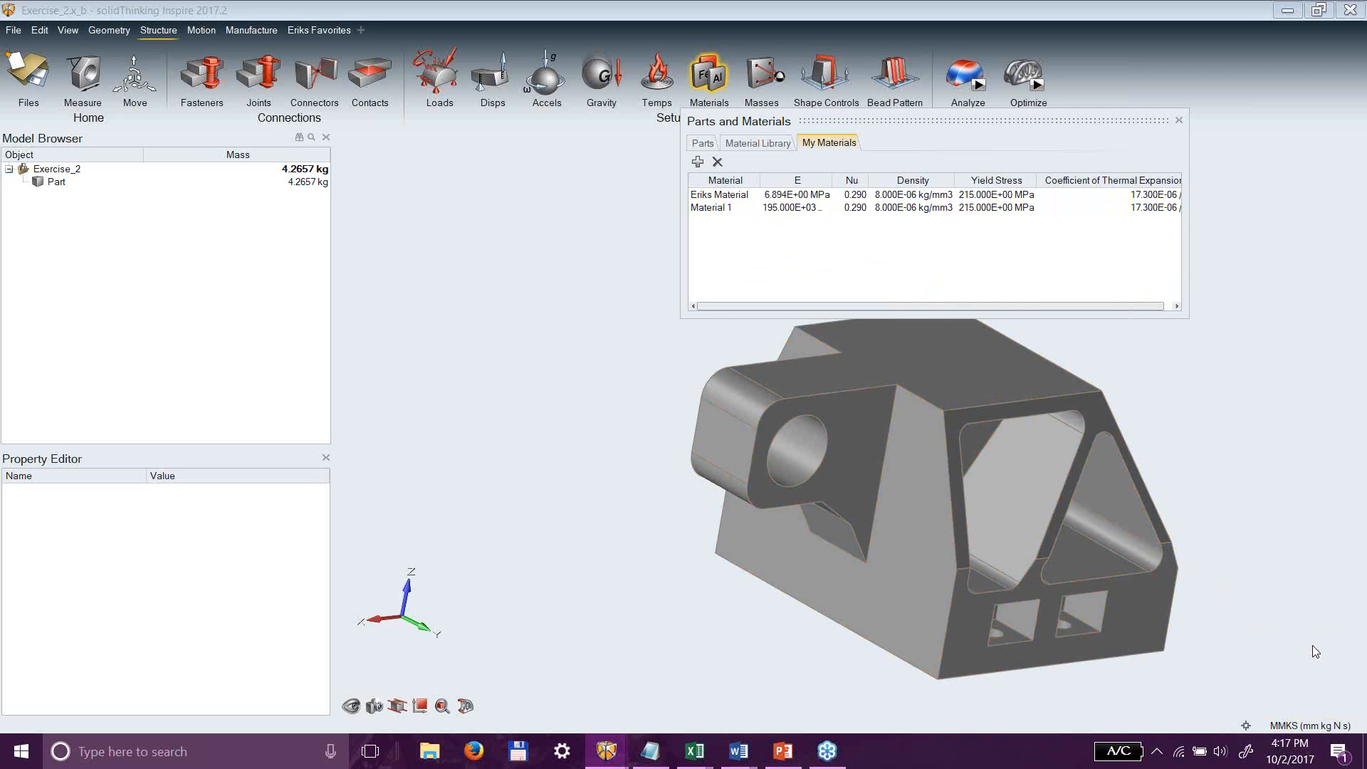
click(1314, 725)
click(1289, 680)
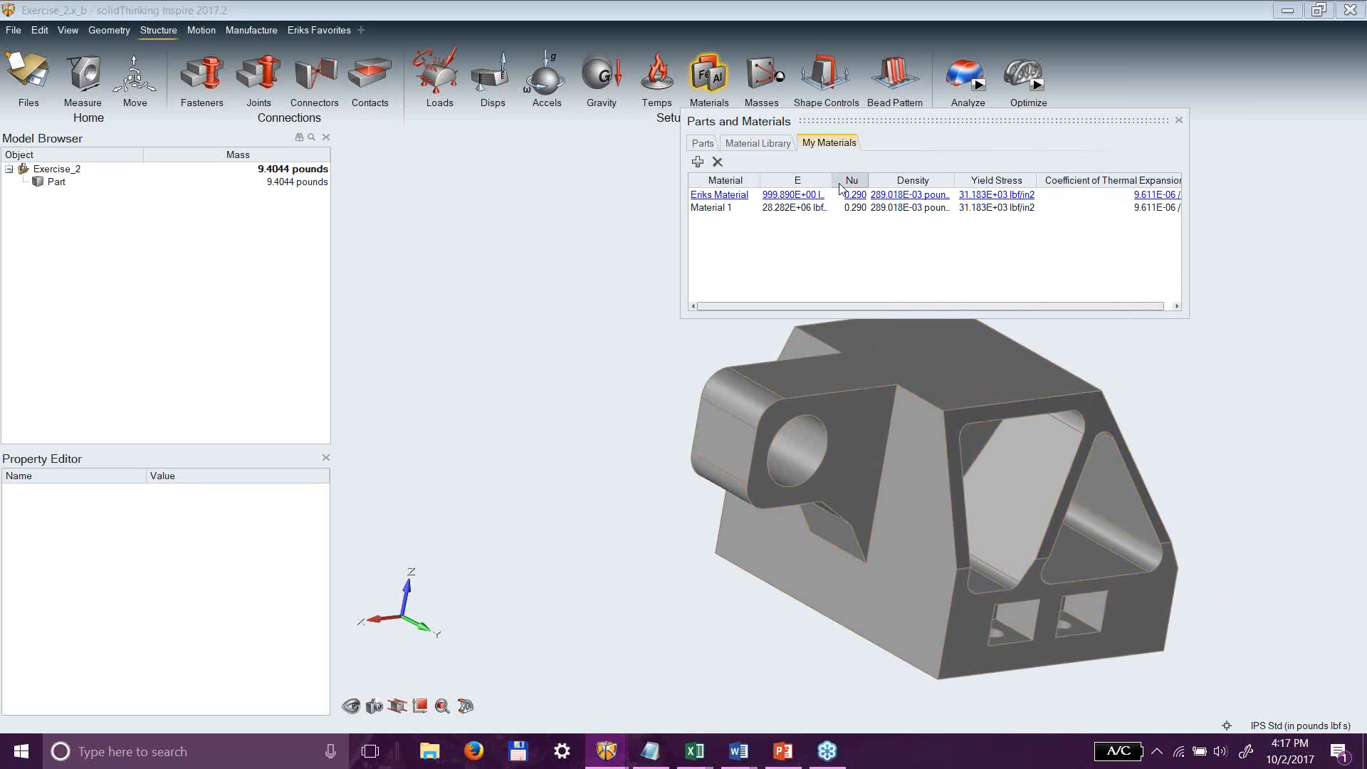
drag(832, 180, 864, 180)
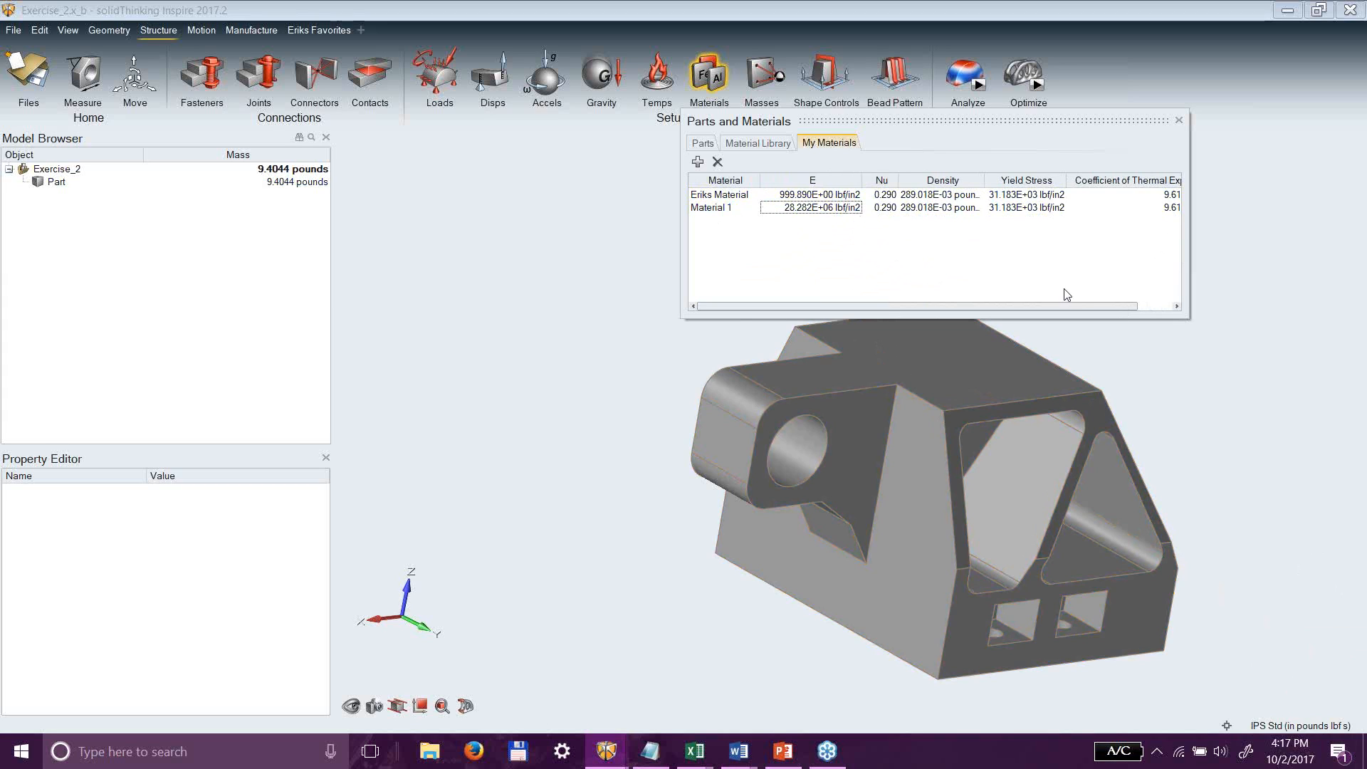
click(1295, 726)
click(1313, 498)
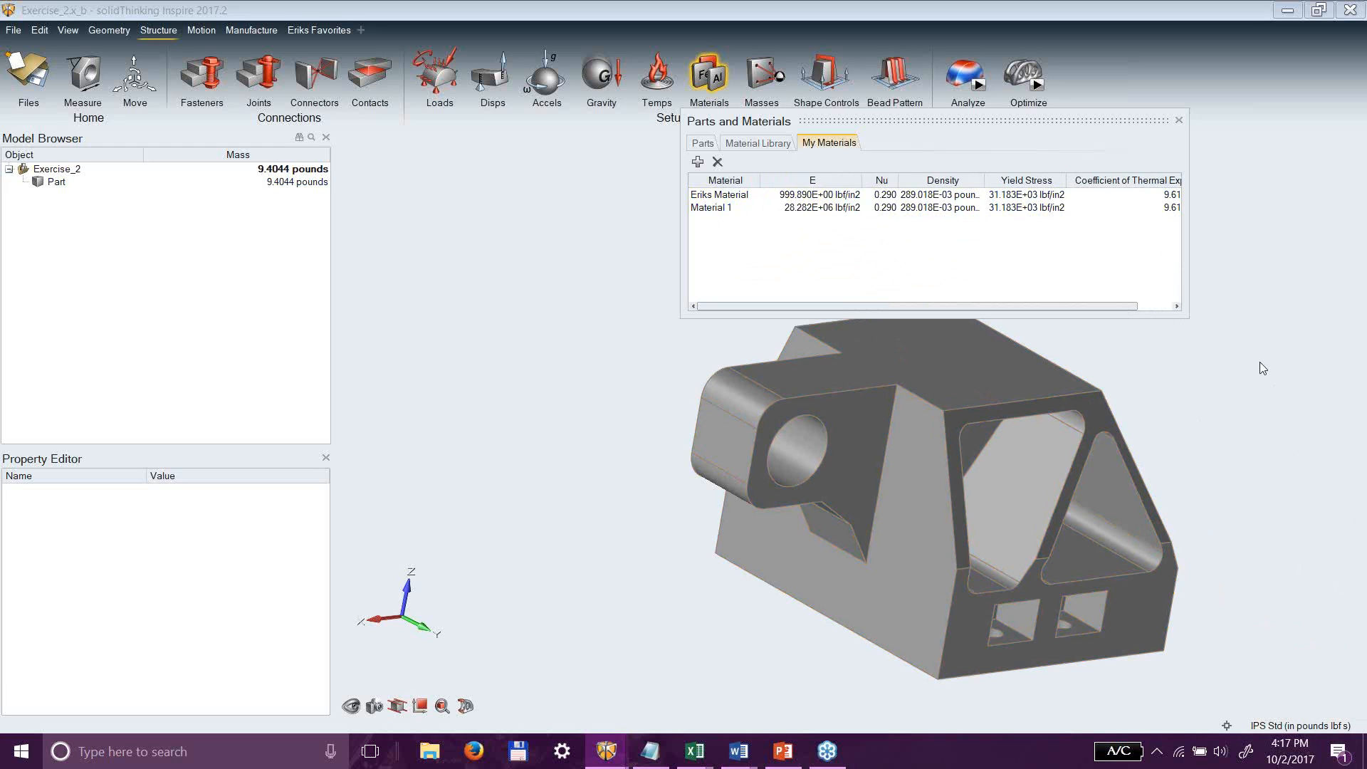
Set the elastic modulus E of Material 1 to 206 MPa.
double_click(803, 208)
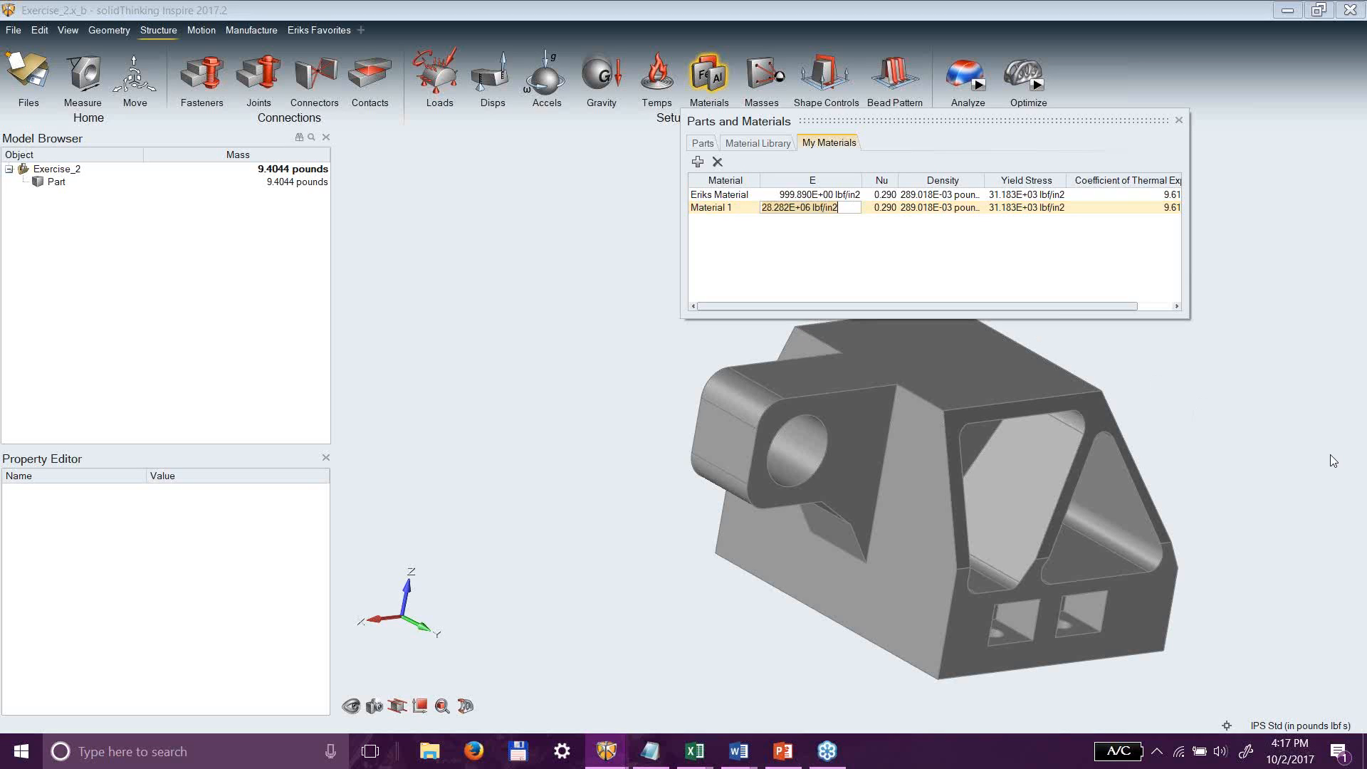
text(206MPa)
key(Return)
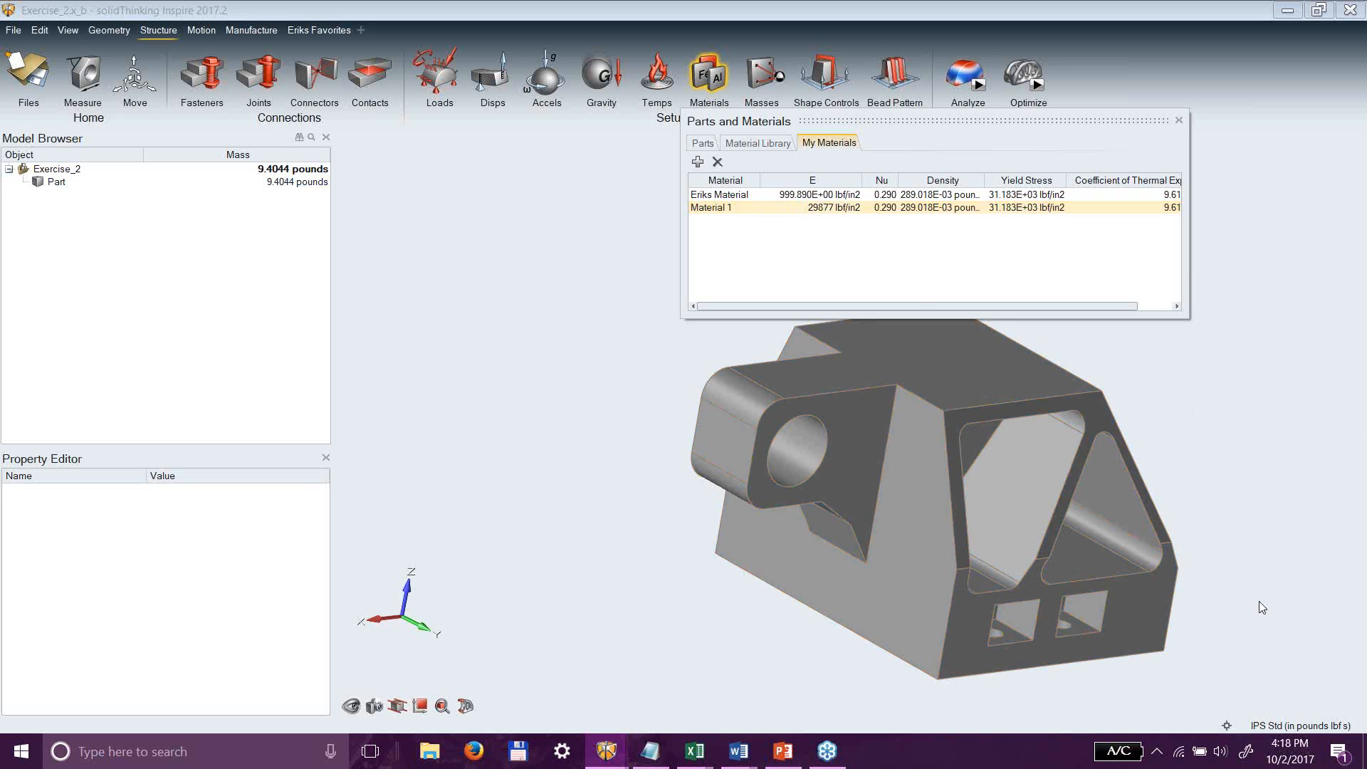
Check Material 1's modulus in MMKS units, return to IPS Std units and close the materials table.
click(1298, 725)
click(1281, 644)
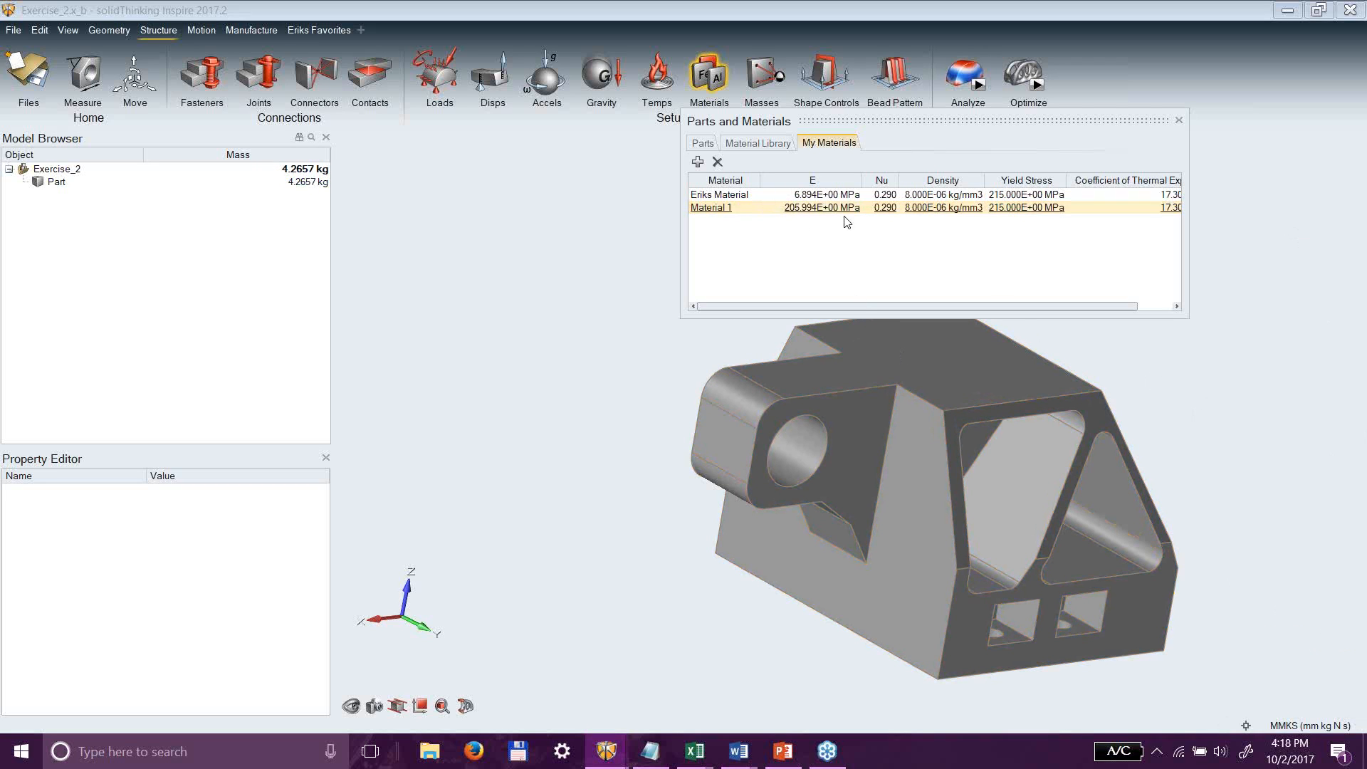
click(1297, 725)
click(1288, 680)
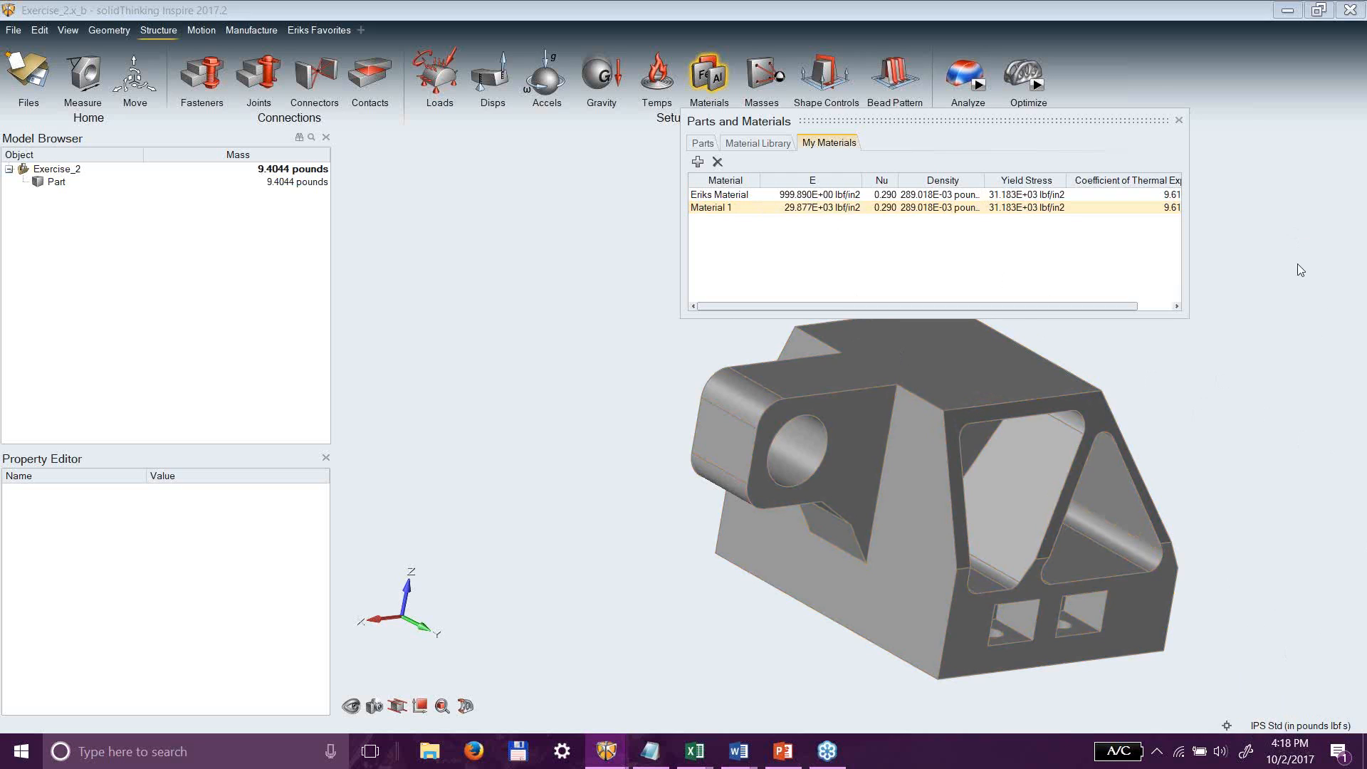
click(1176, 121)
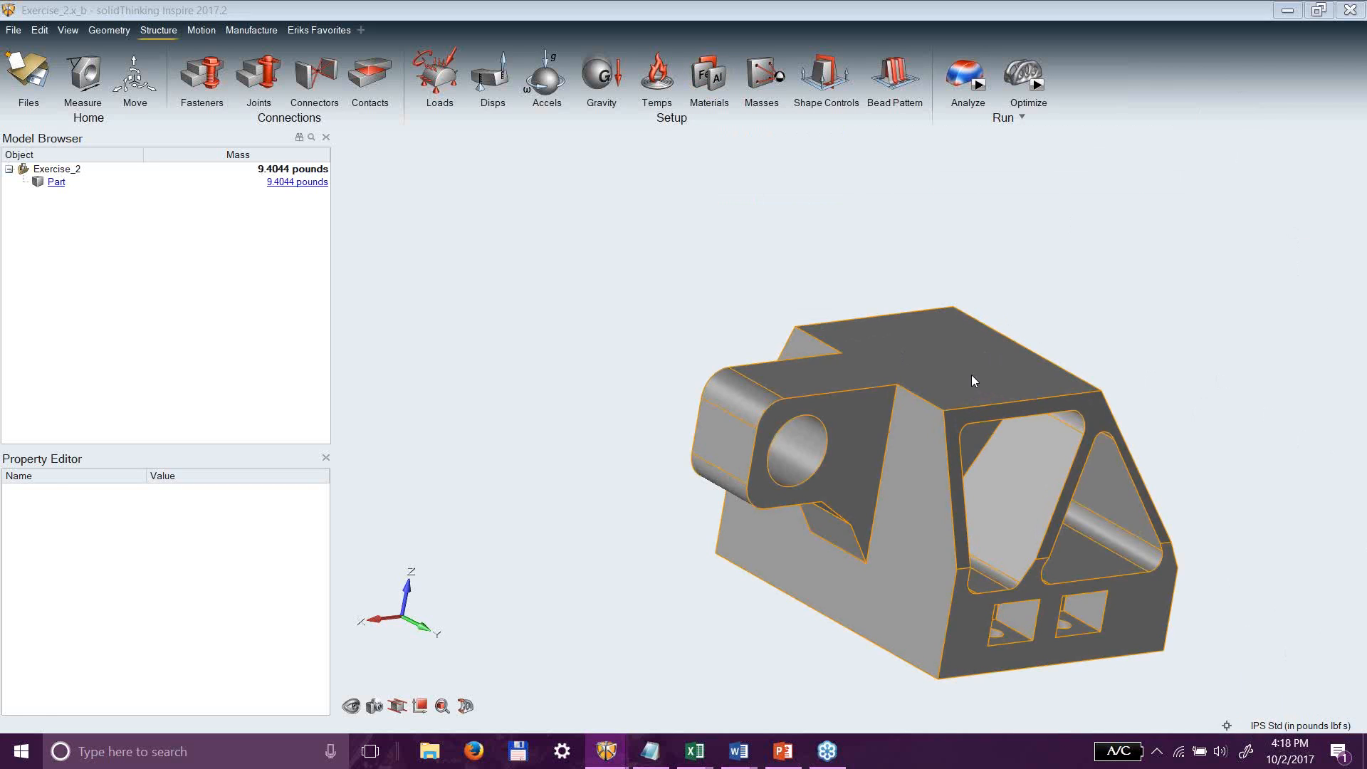
Assign Steel (AISI 304) to the part and check the material in its properties.
right_click(972, 375)
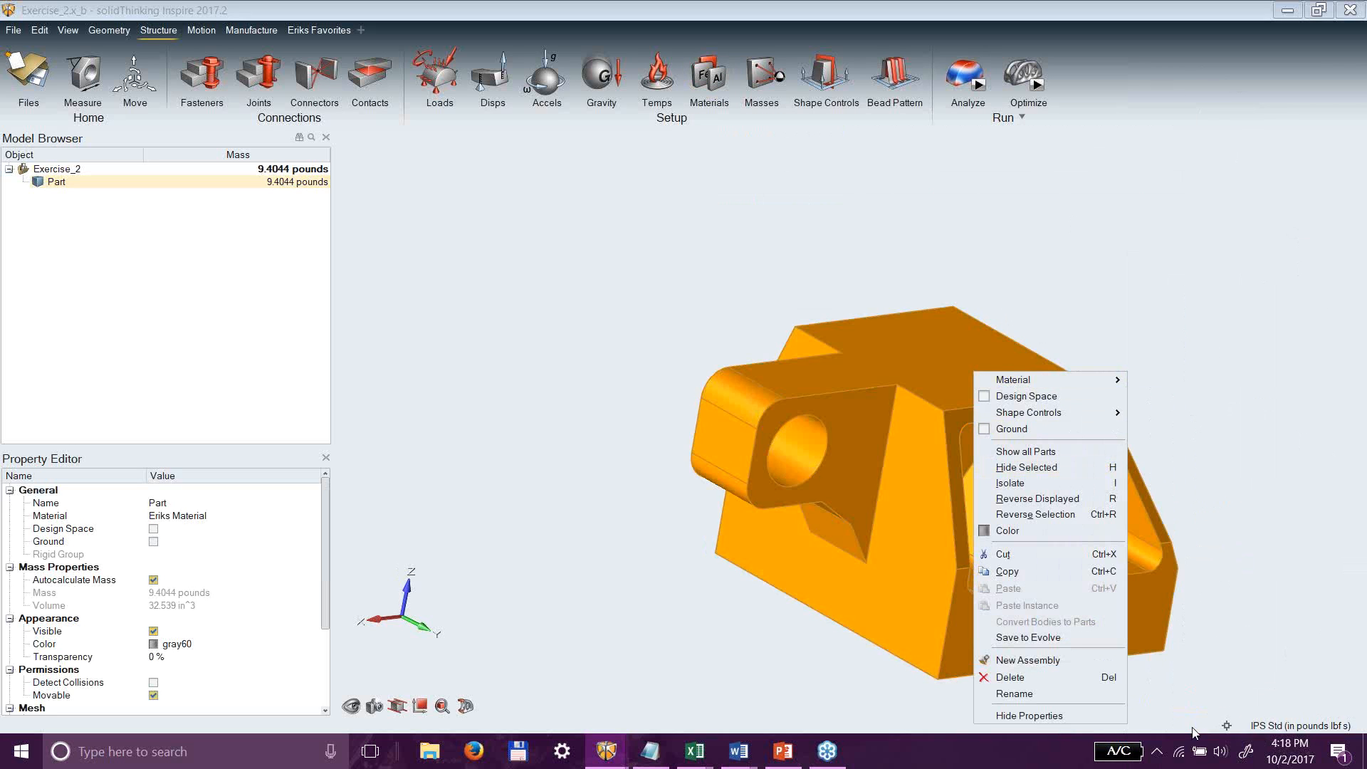
mouse_move(1100, 381)
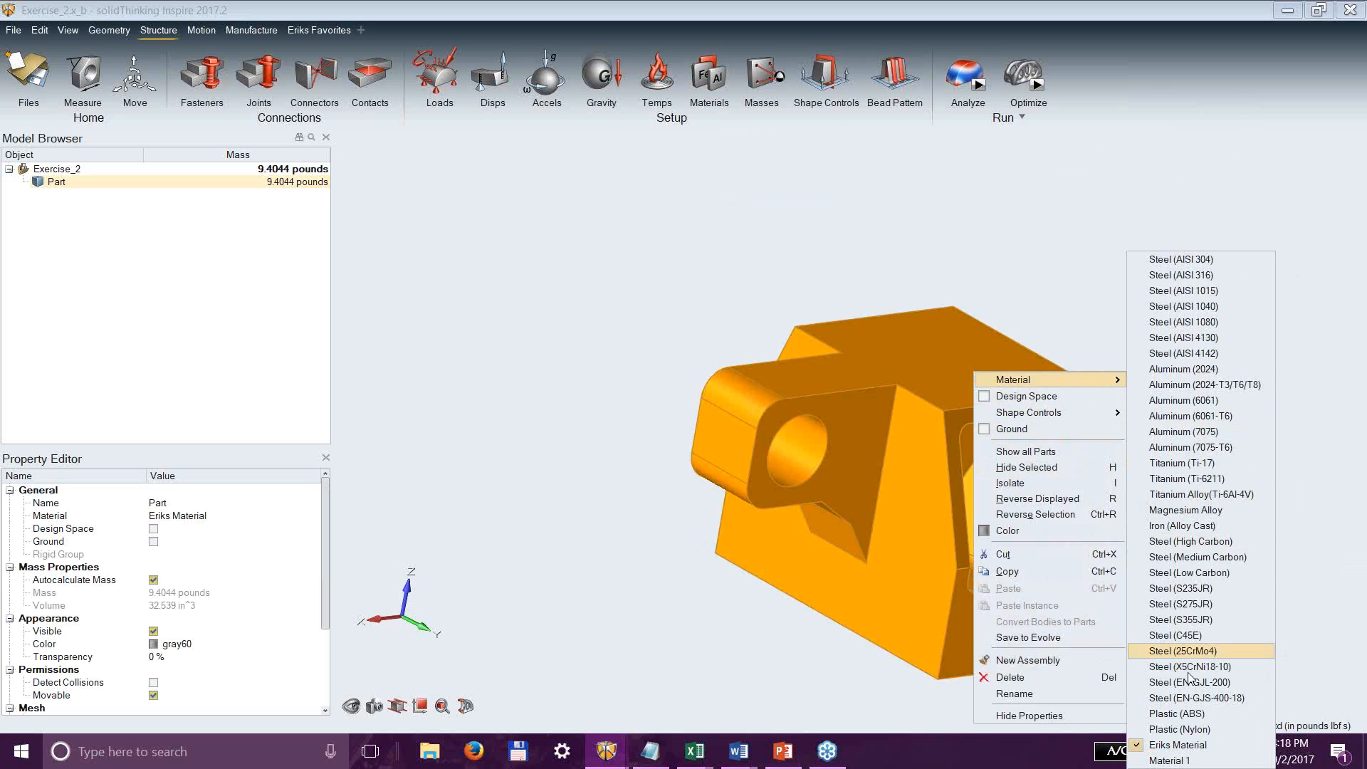
click(1199, 260)
click(1184, 193)
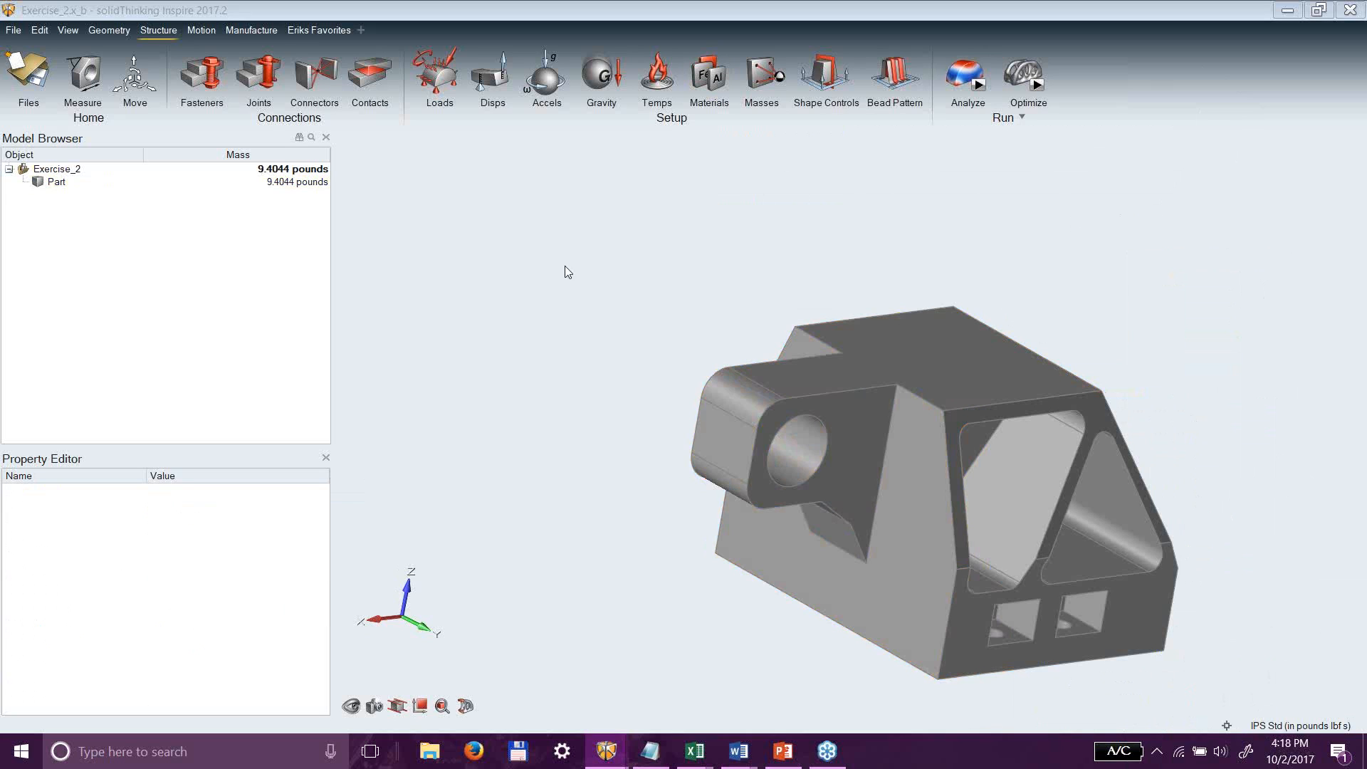
click(284, 182)
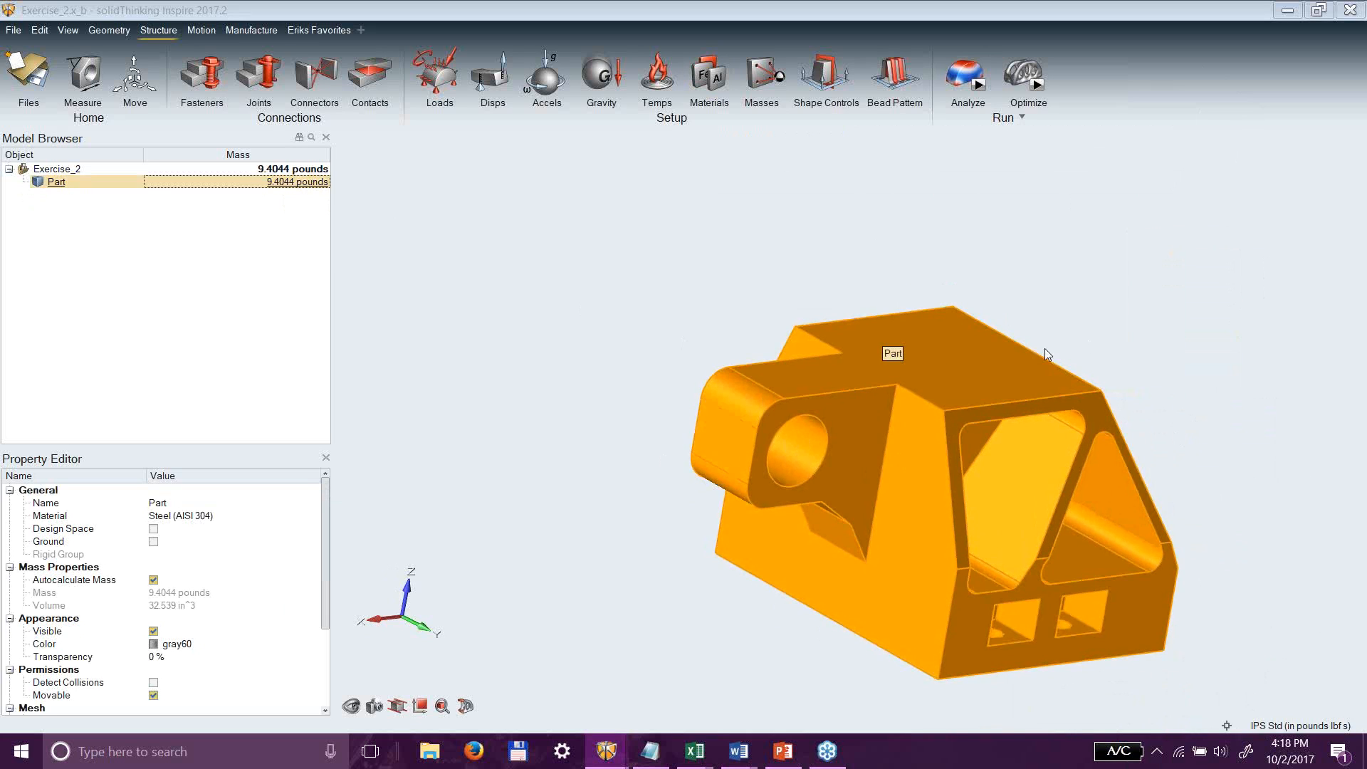
Clear the part selection and look the whole part over from several angles.
right_drag(1045, 348, 1116, 291)
mouse_move(1116, 290)
middle_down()
mouse_move(962, 283)
mouse_move(895, 500)
mouse_move(883, 312)
mouse_move(1121, 278)
middle_up()
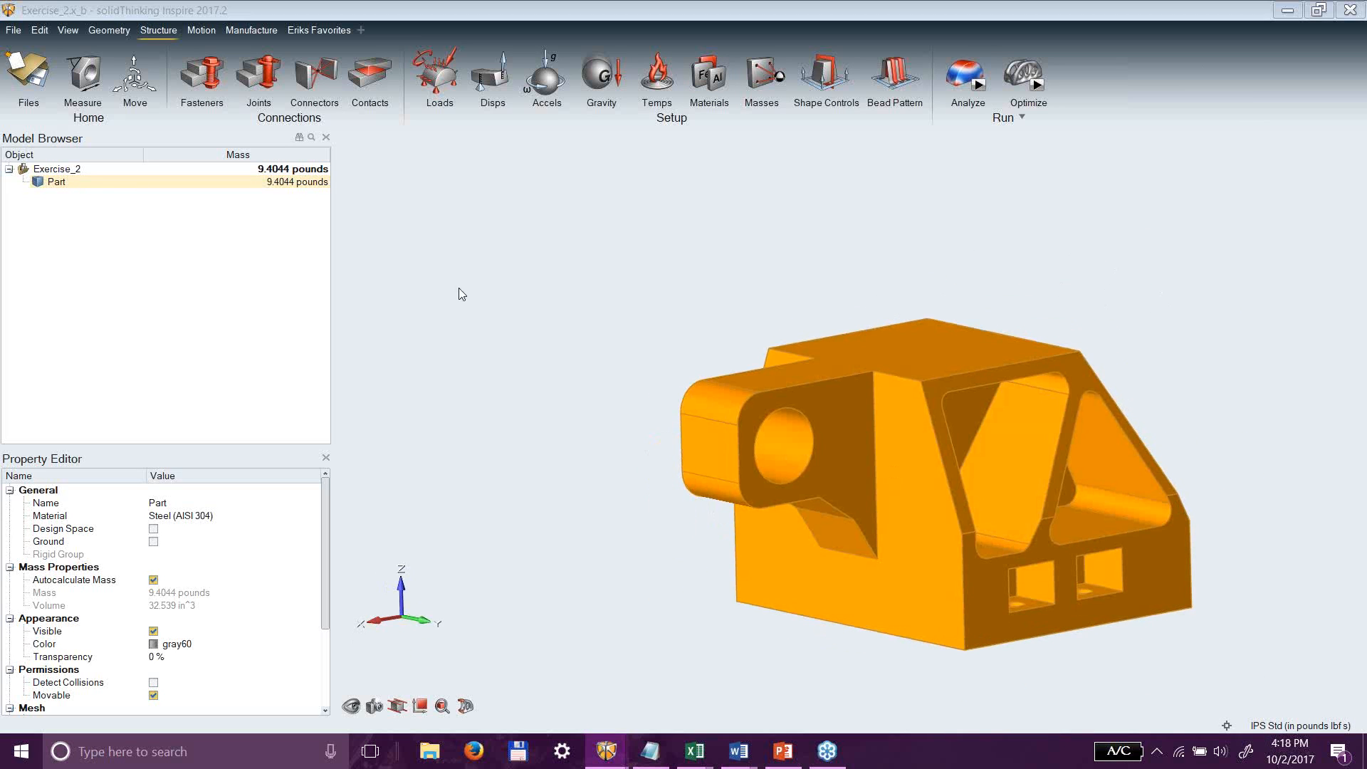
click(372, 353)
mouse_move(1005, 262)
middle_down()
mouse_move(1093, 277)
mouse_move(1016, 403)
mouse_move(1111, 254)
mouse_move(1117, 300)
middle_up()
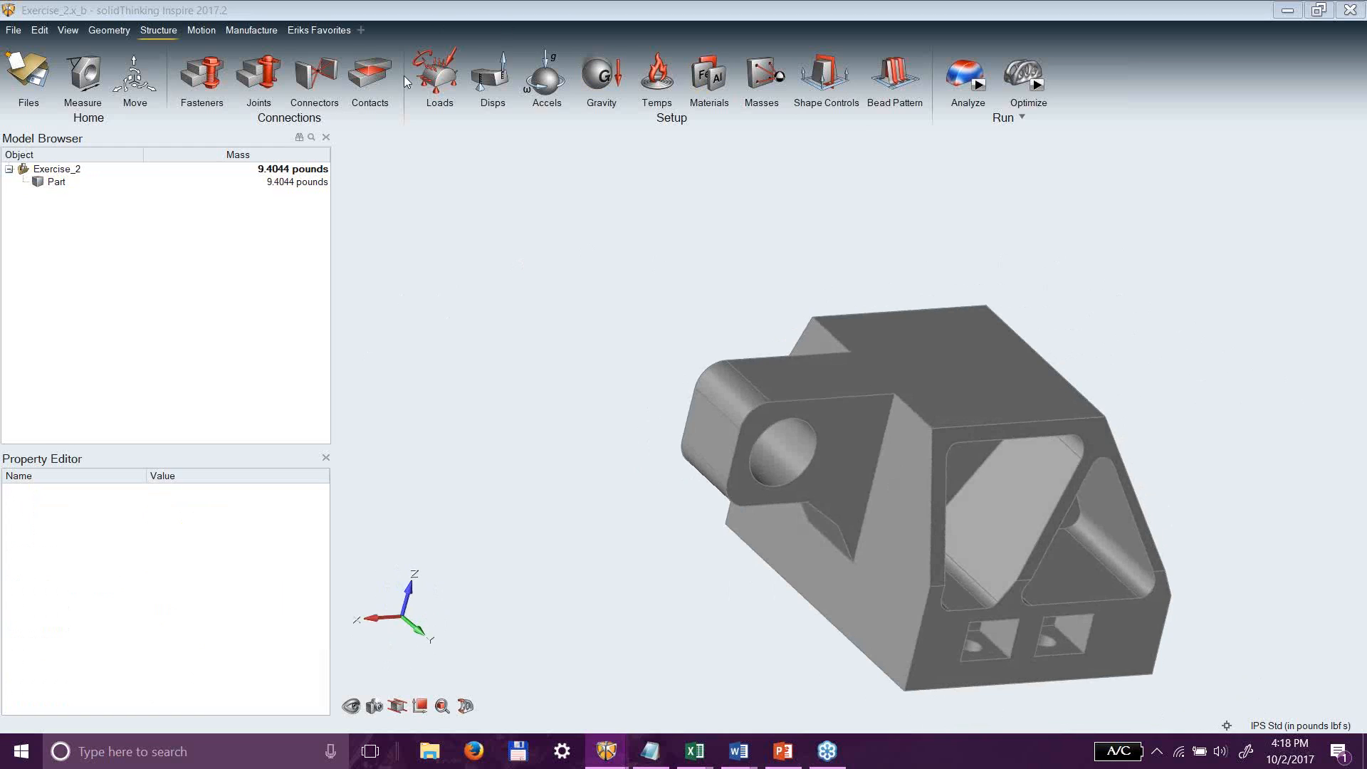
Apply a support to the far corner vertex where the top face meets the sloped end face.
click(435, 94)
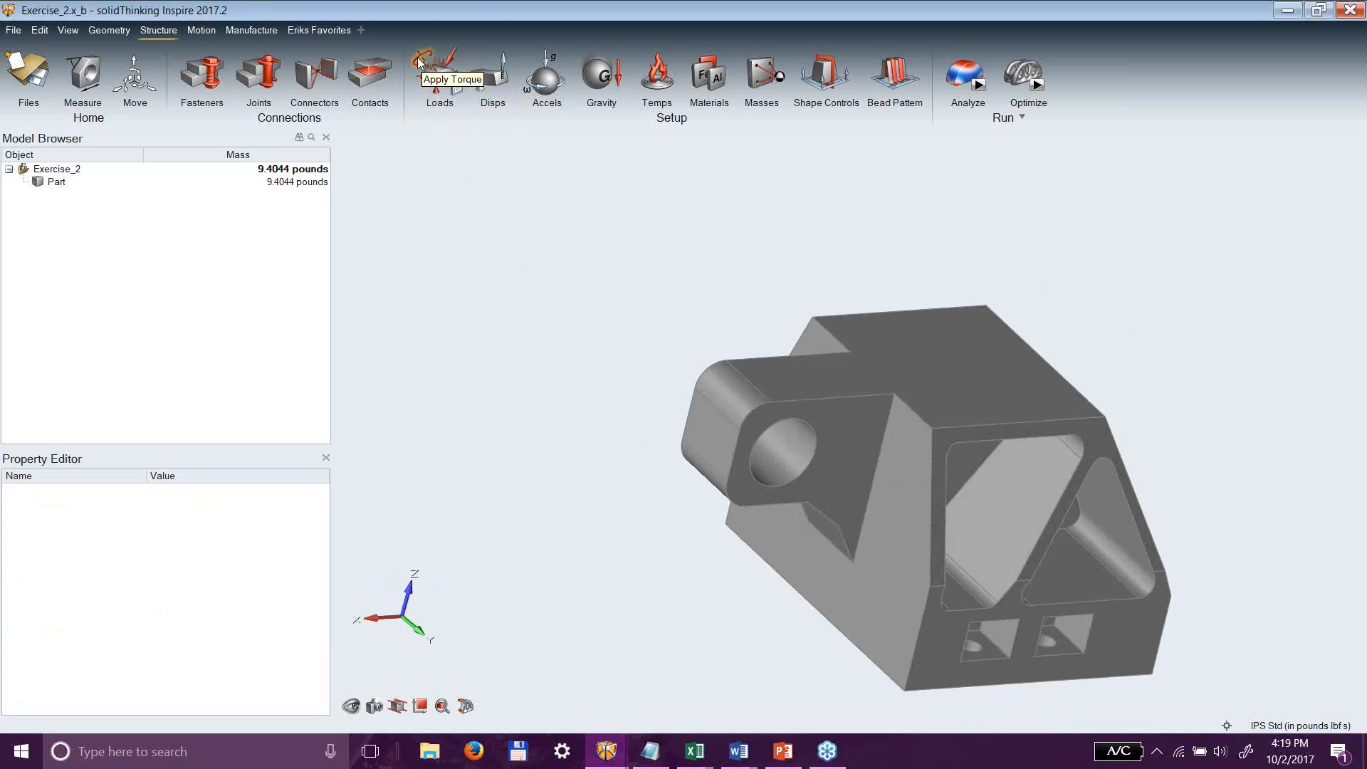
click(434, 89)
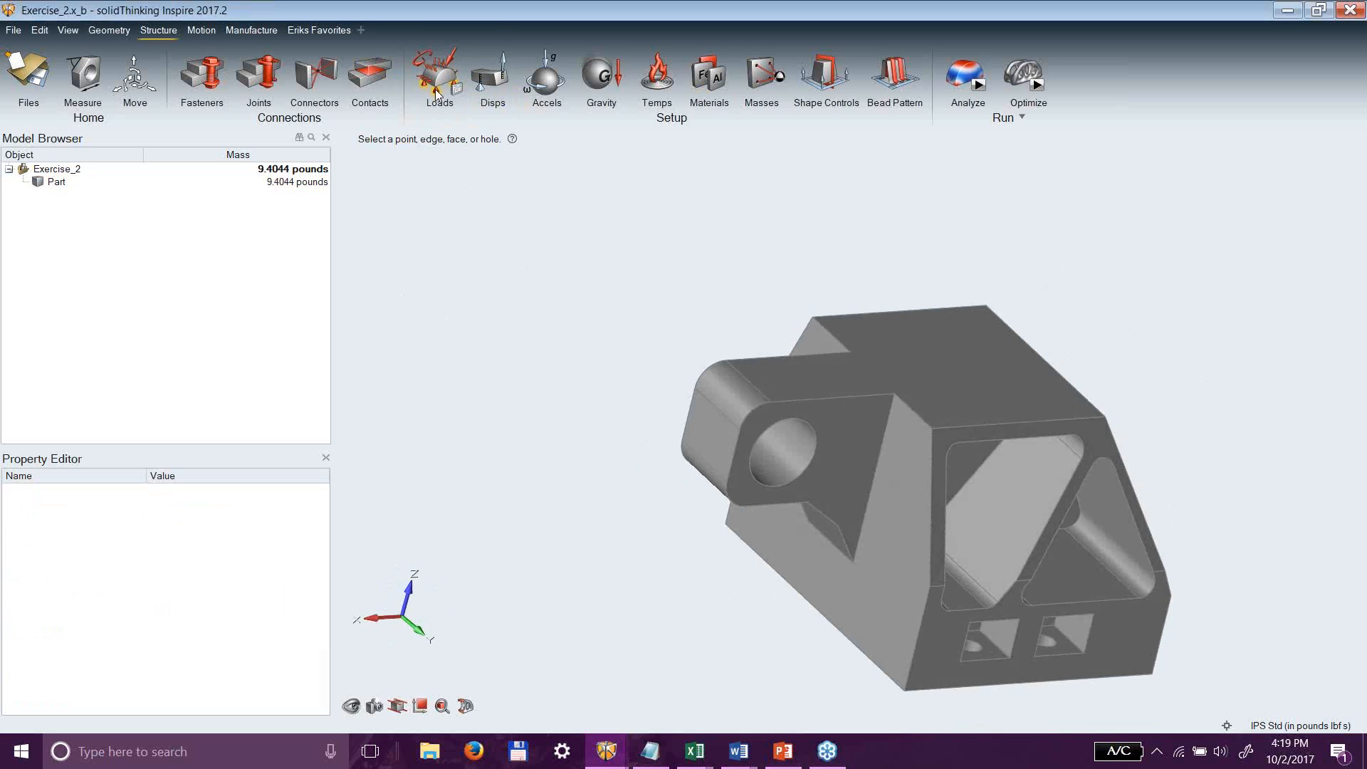
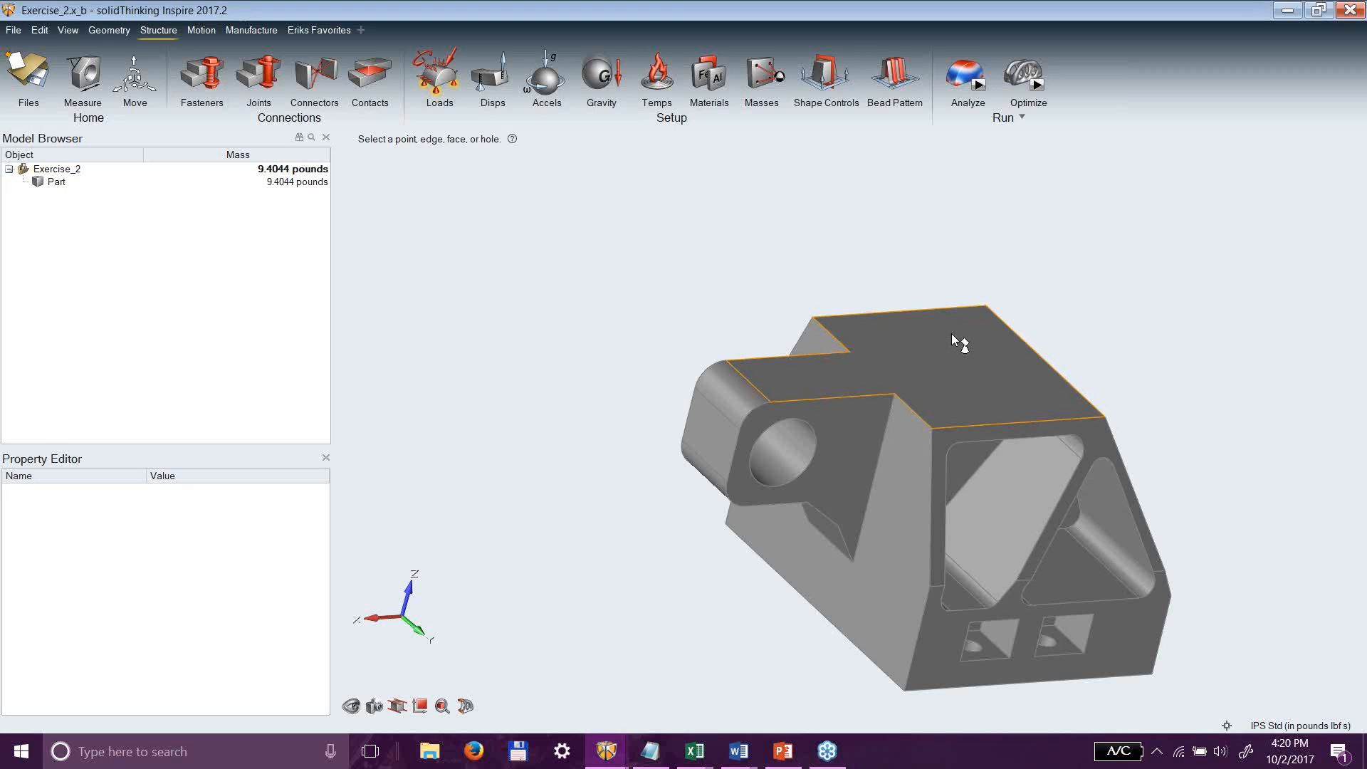
right_drag(953, 371, 771, 448)
scroll(769, 452, up, 3)
scroll(765, 443, up, 1)
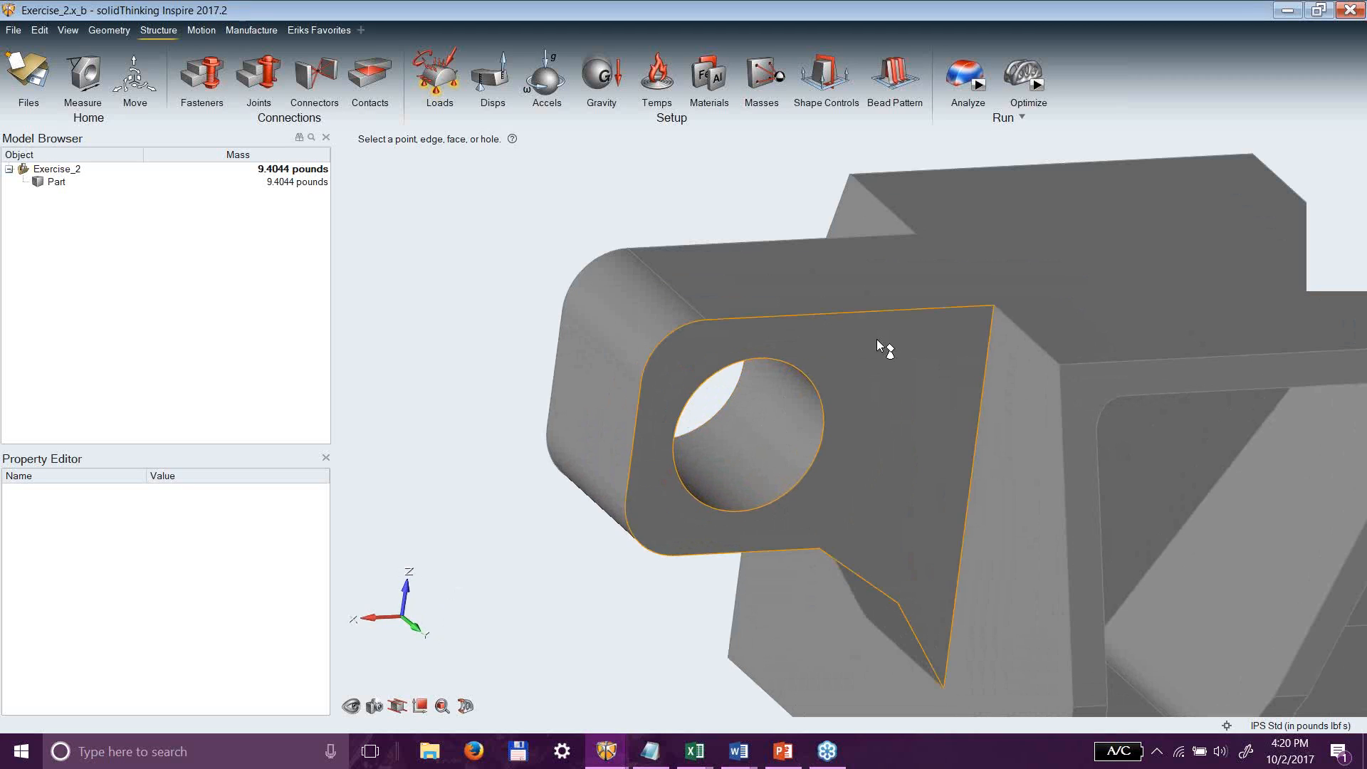
scroll(1056, 393, down, 2)
scroll(1056, 393, down, 2)
right_drag(1152, 286, 1094, 272)
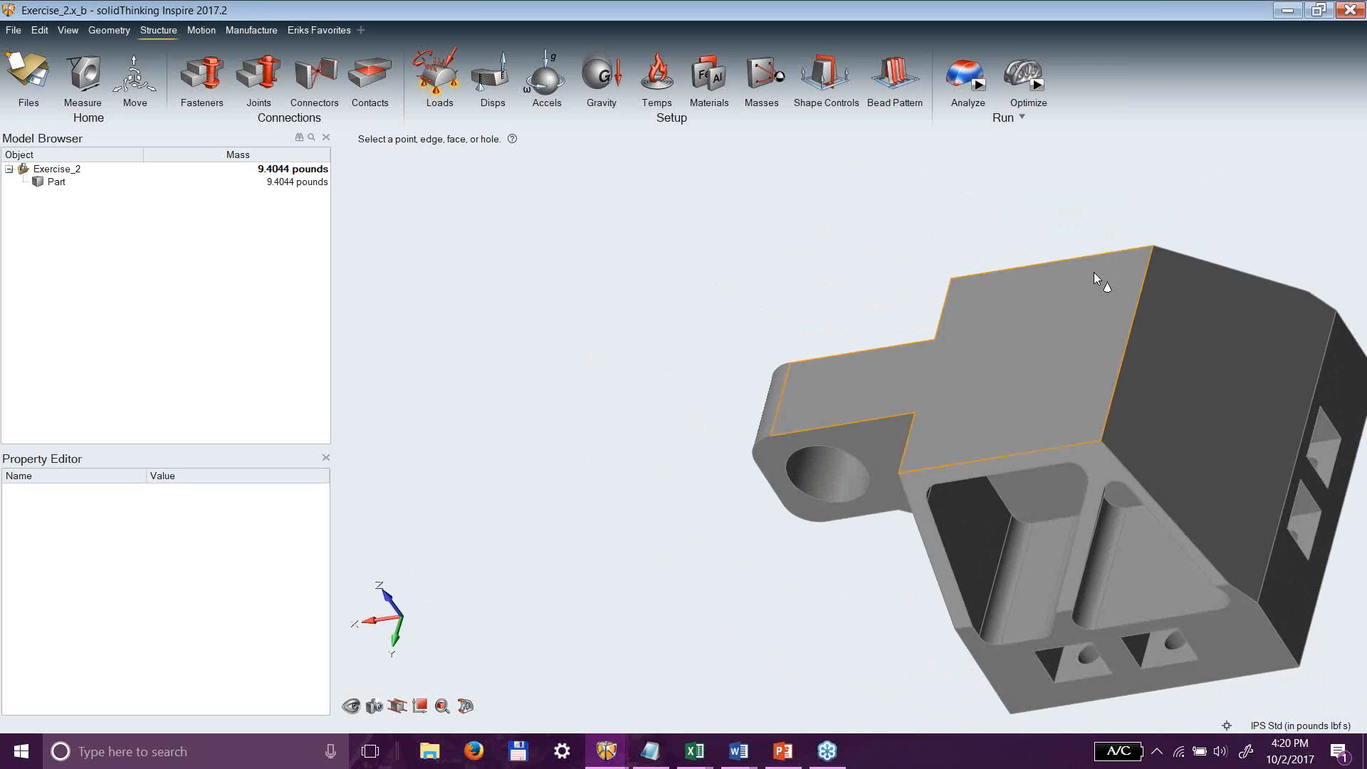
scroll(1157, 250, up, 4)
click(1152, 245)
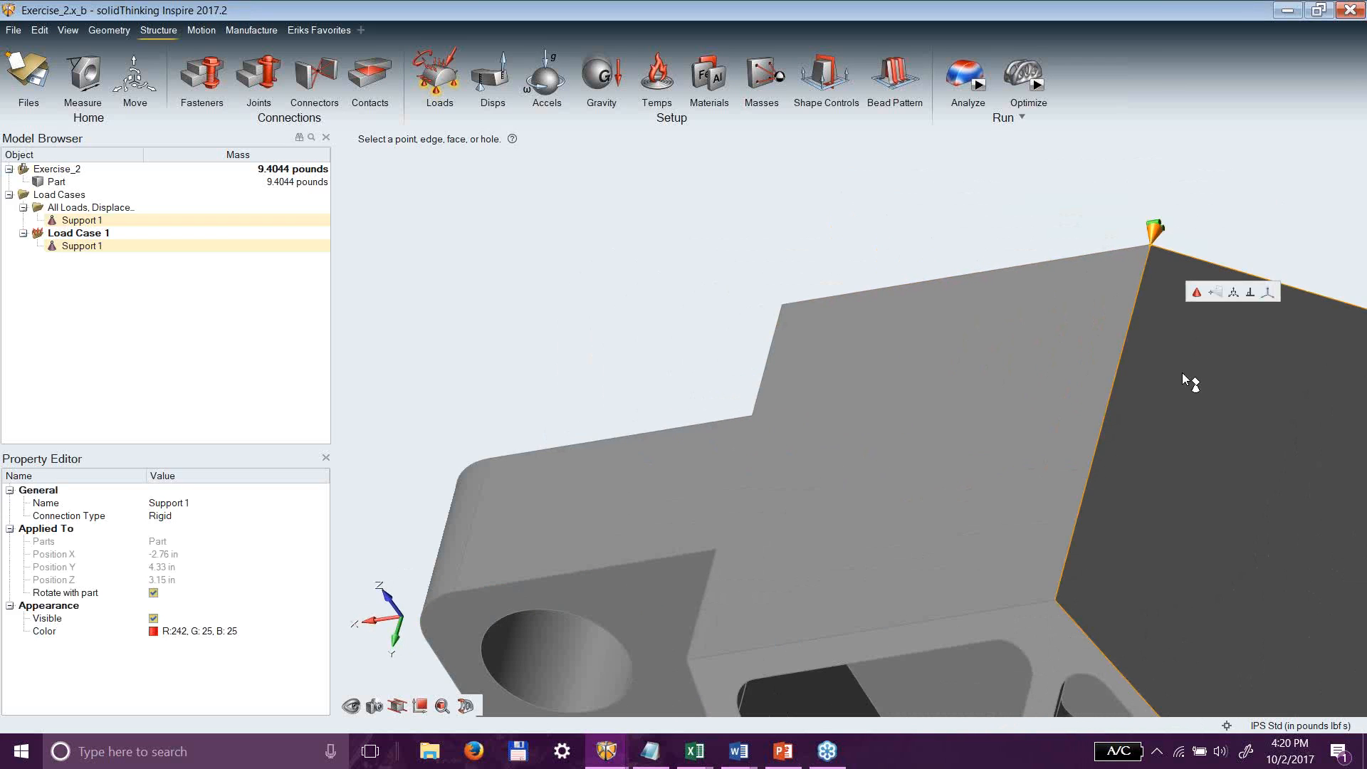
Constrain the corner support in all directions, including Z, and leave the support tool.
right_drag(1225, 375, 1204, 404)
click(1189, 230)
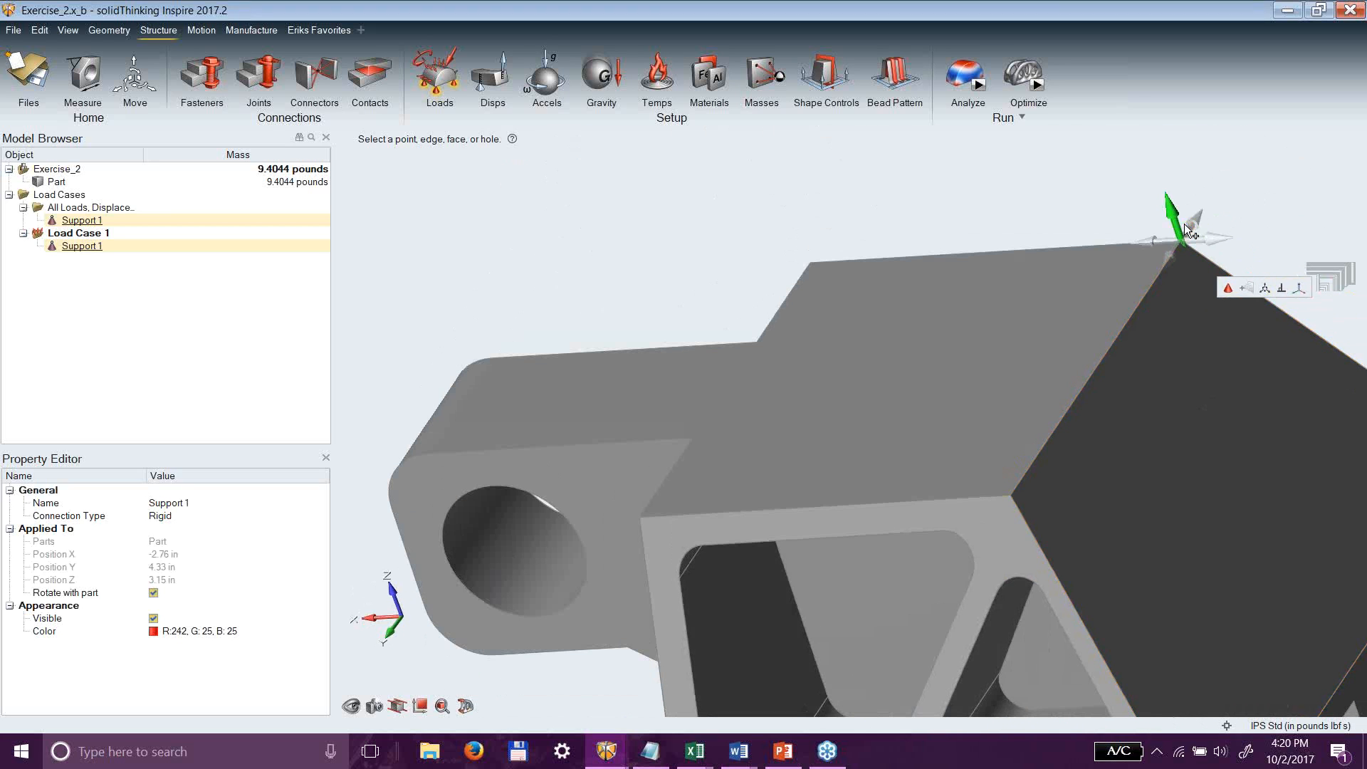
click(1077, 187)
right_drag(1205, 277, 1186, 367)
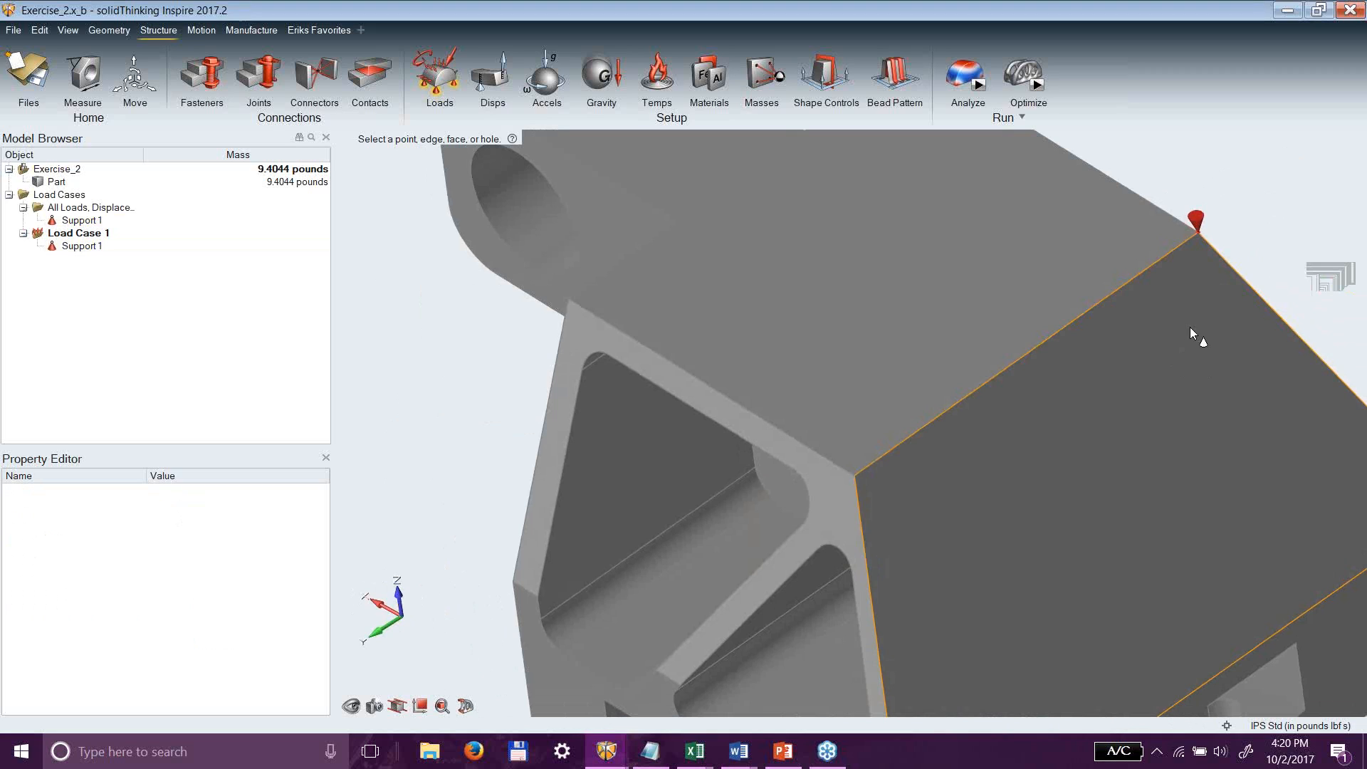
right_click(1276, 169)
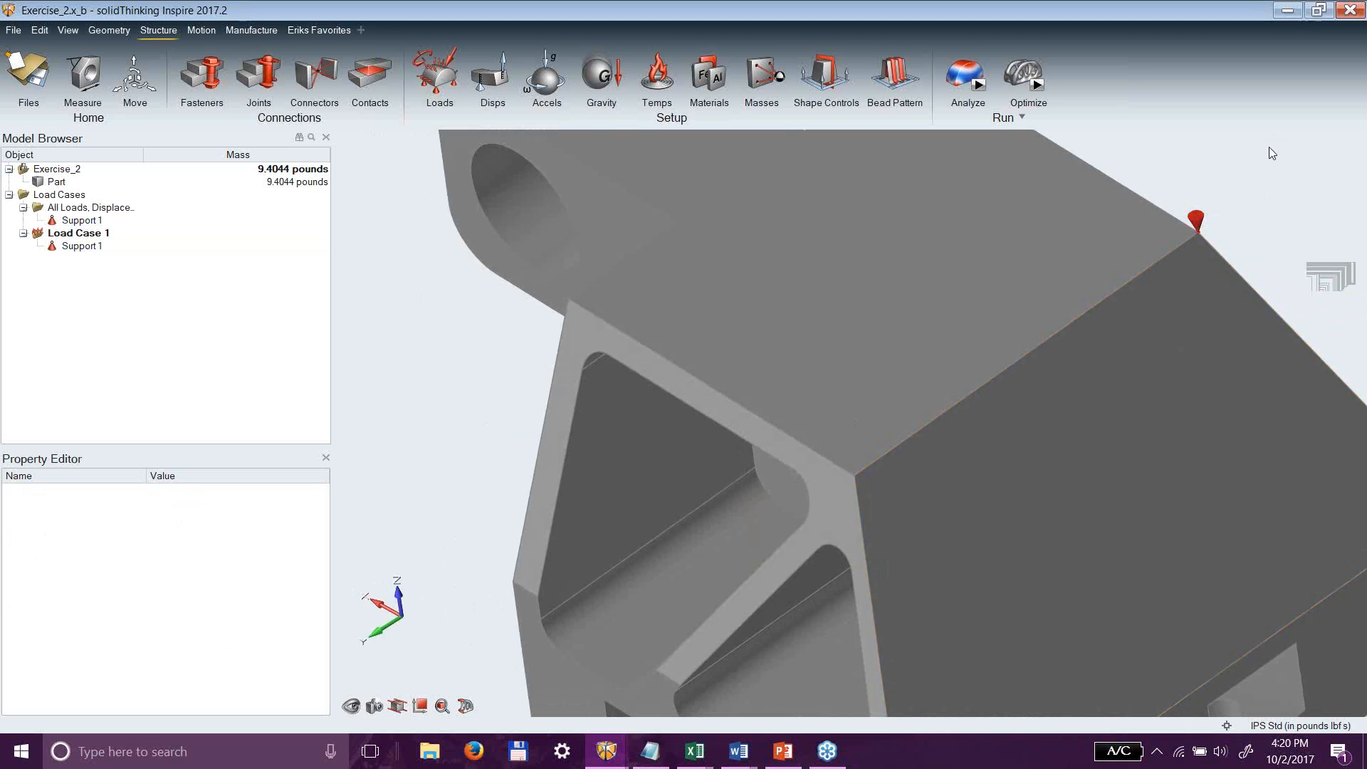
Release the corner support's translations along X and Y while keeping Z constrained.
mouse_move(1235, 239)
middle_down()
mouse_move(1138, 306)
mouse_move(1243, 215)
middle_up()
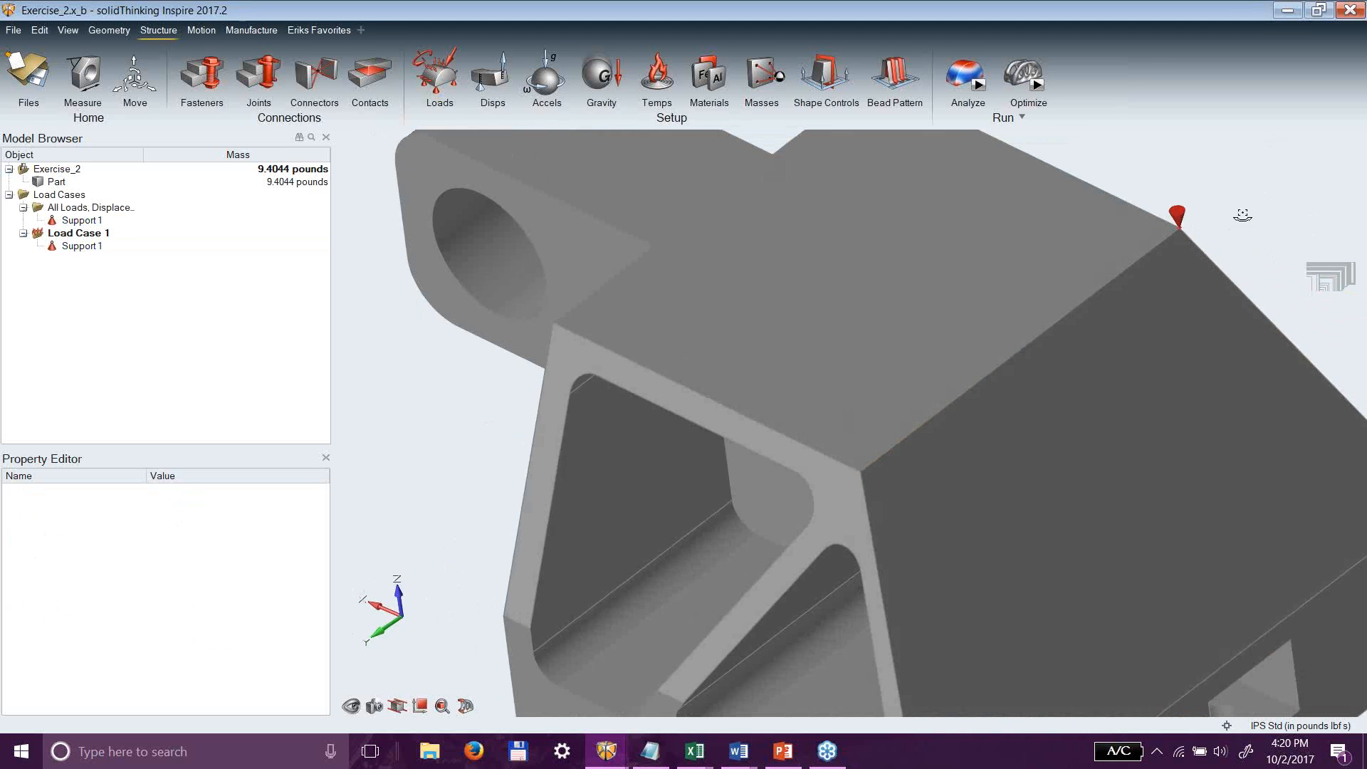
double_click(1178, 216)
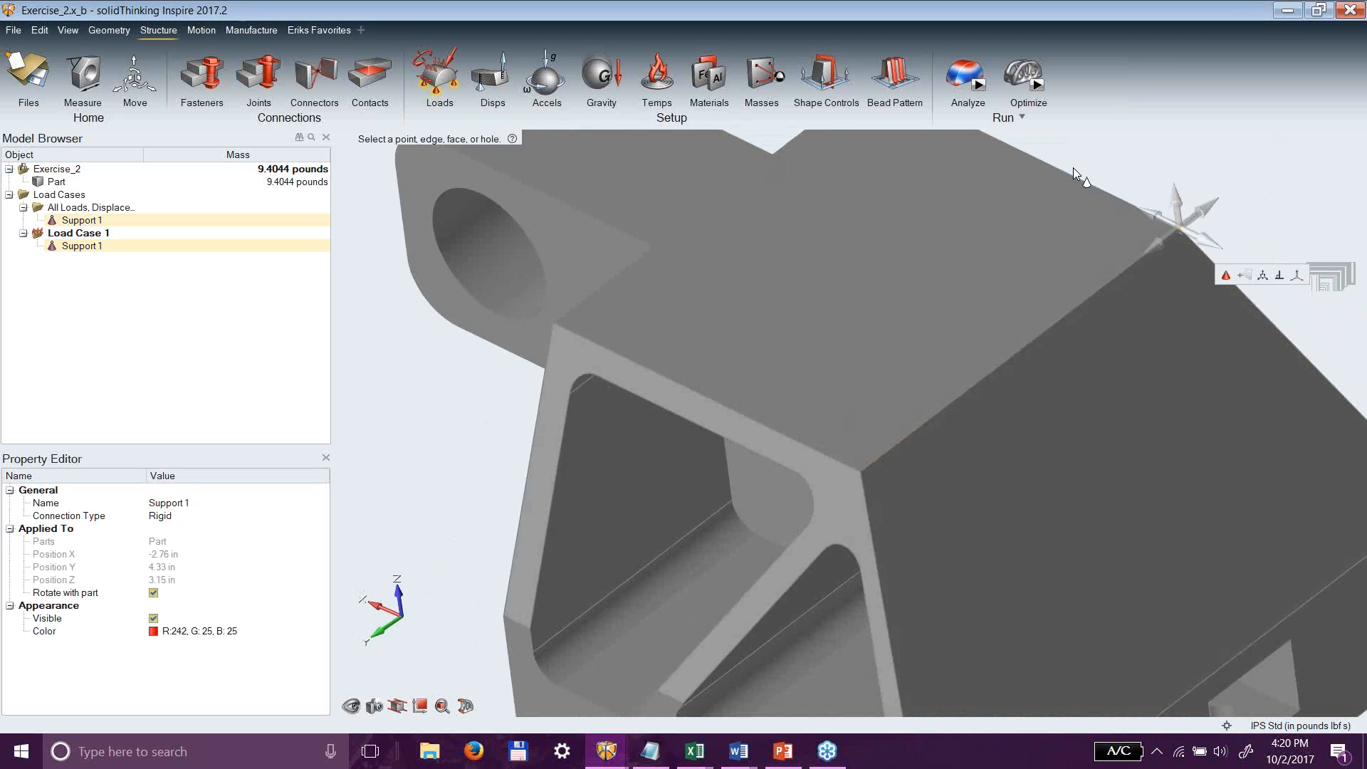
middle_drag(1067, 161, 1143, 207)
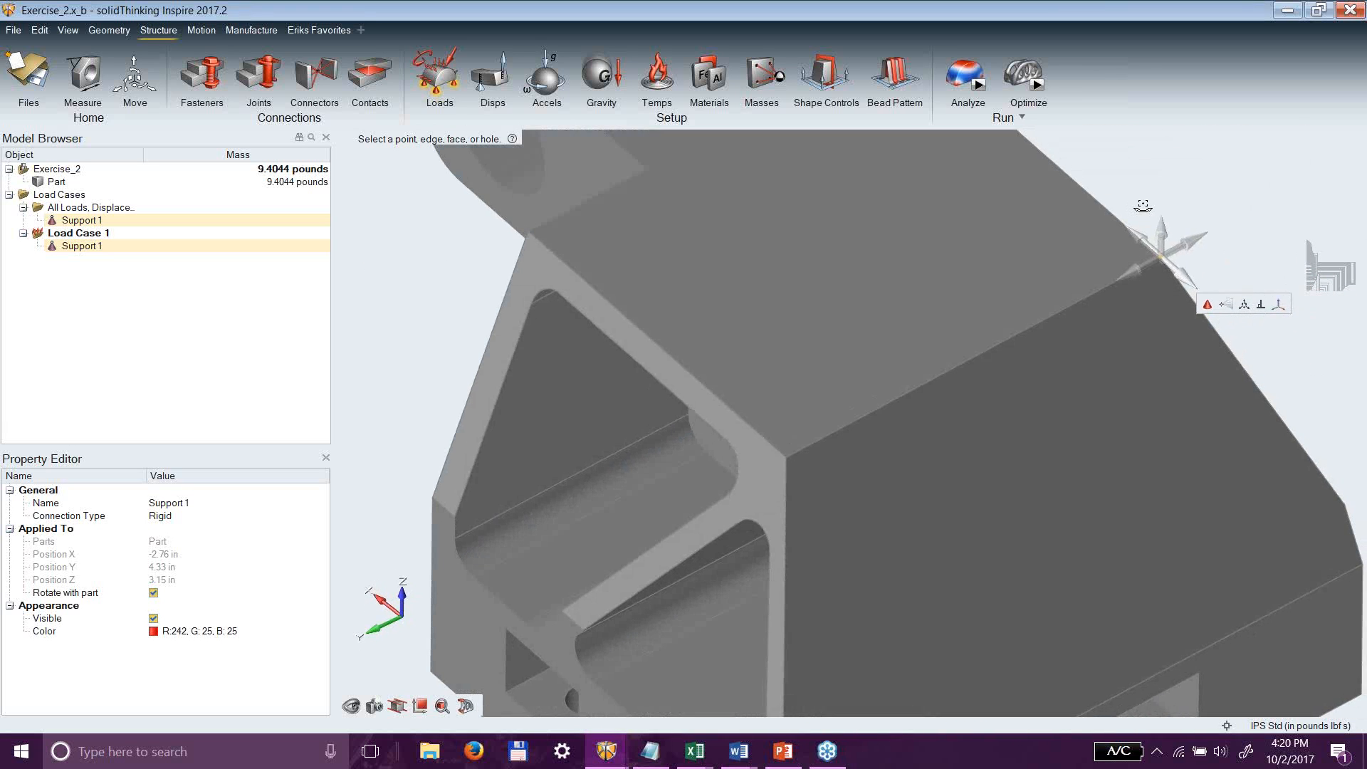
click(1187, 241)
key(Escape)
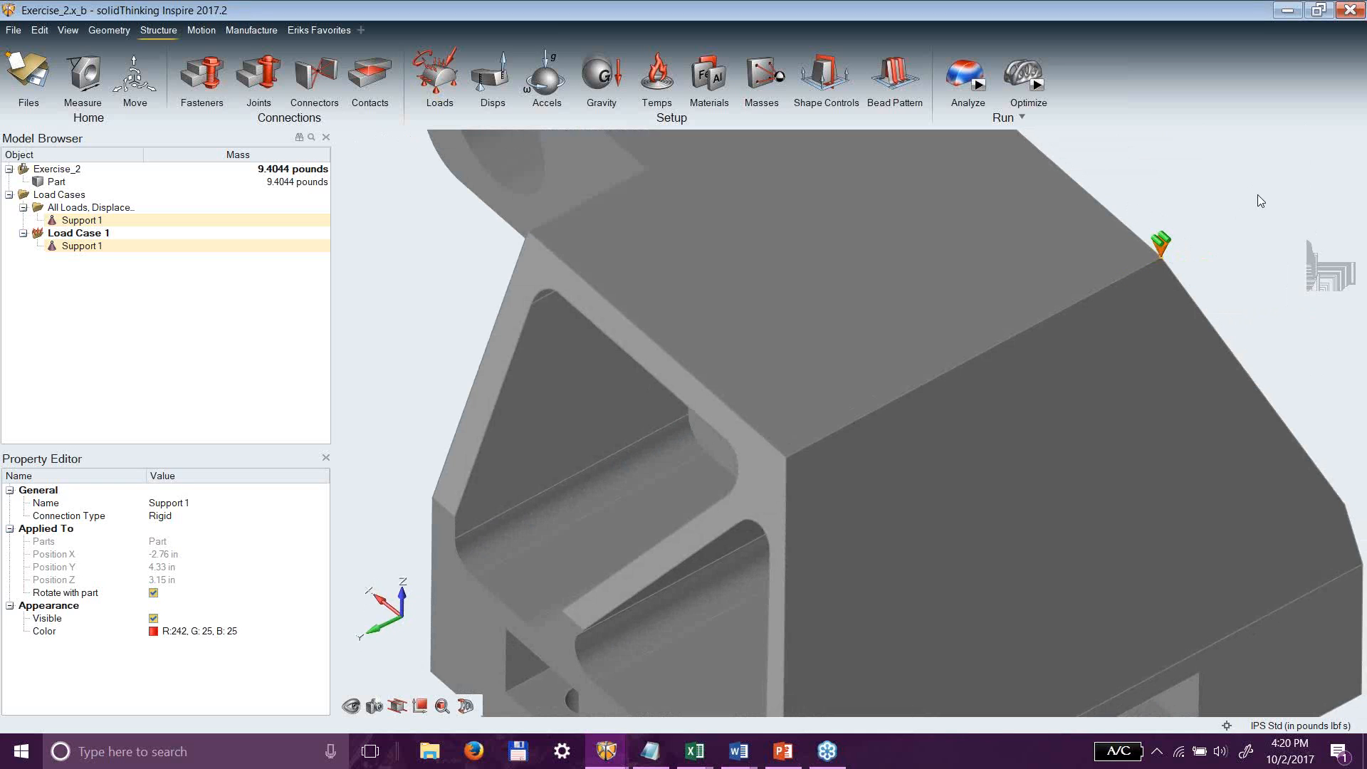
middle_drag(1164, 353, 1097, 282)
scroll(1125, 260, up, 5)
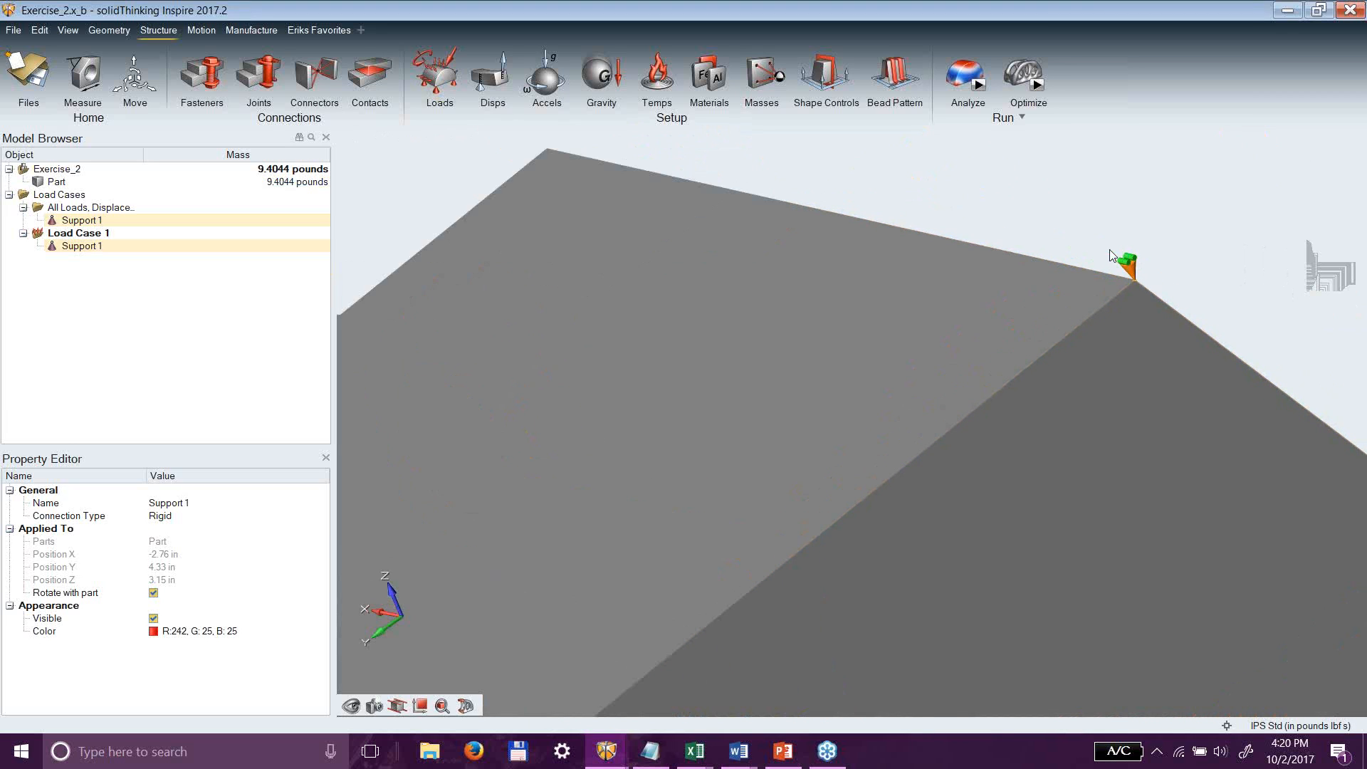
scroll(1139, 285, down, 3)
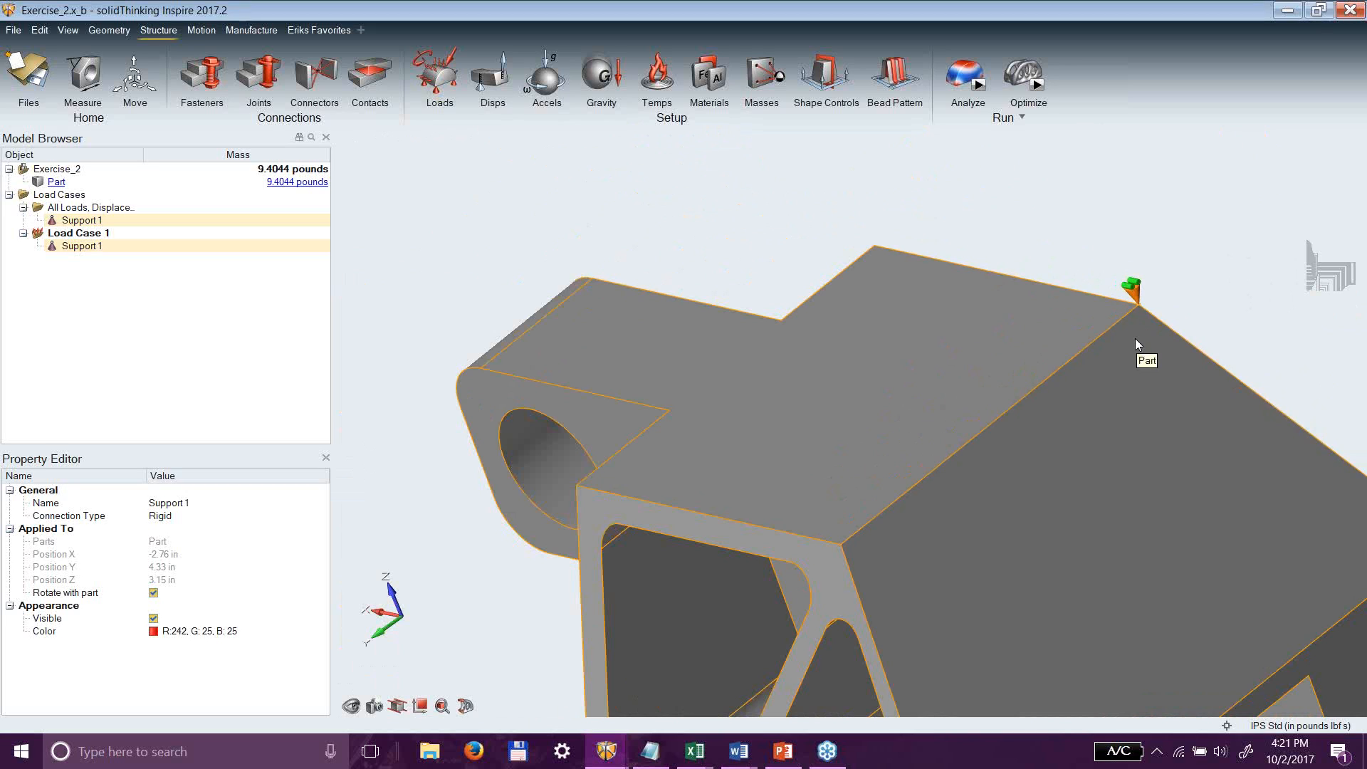
click(1136, 301)
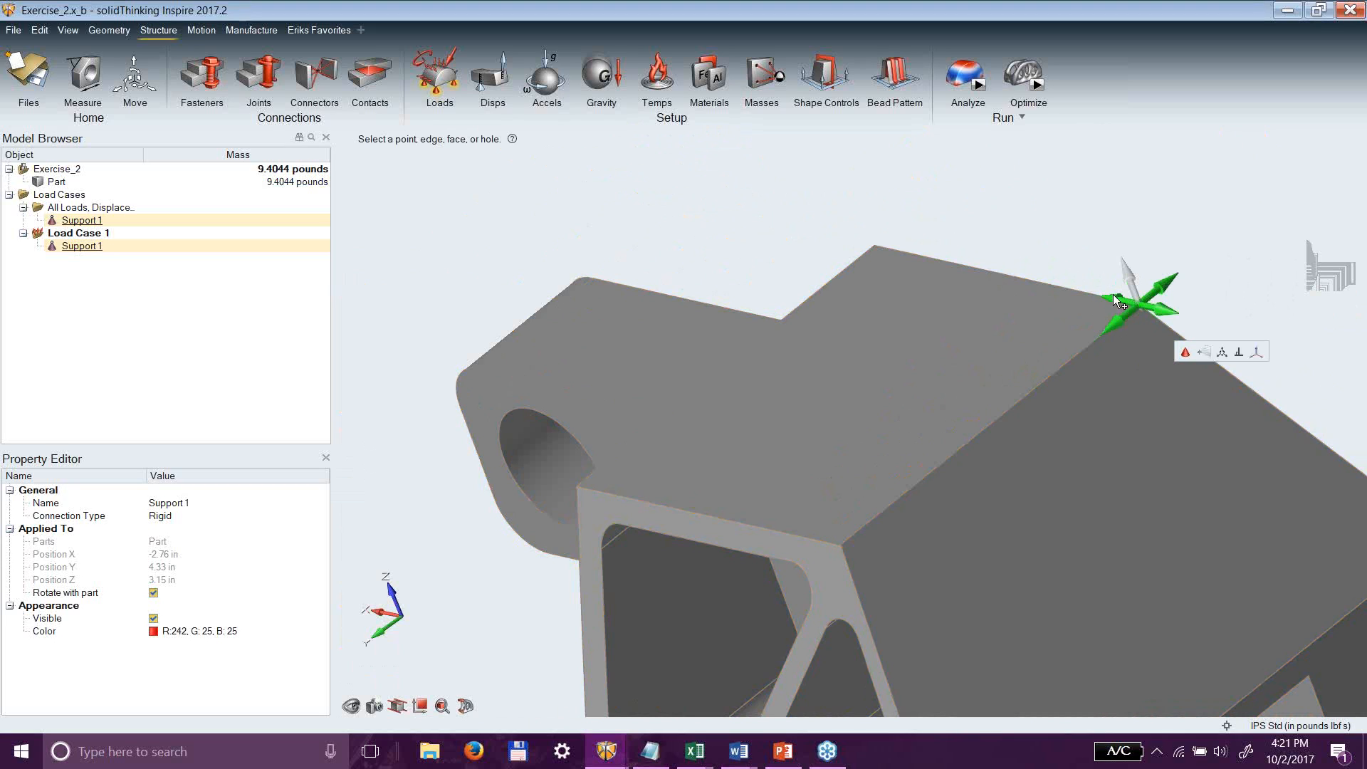
key(Escape)
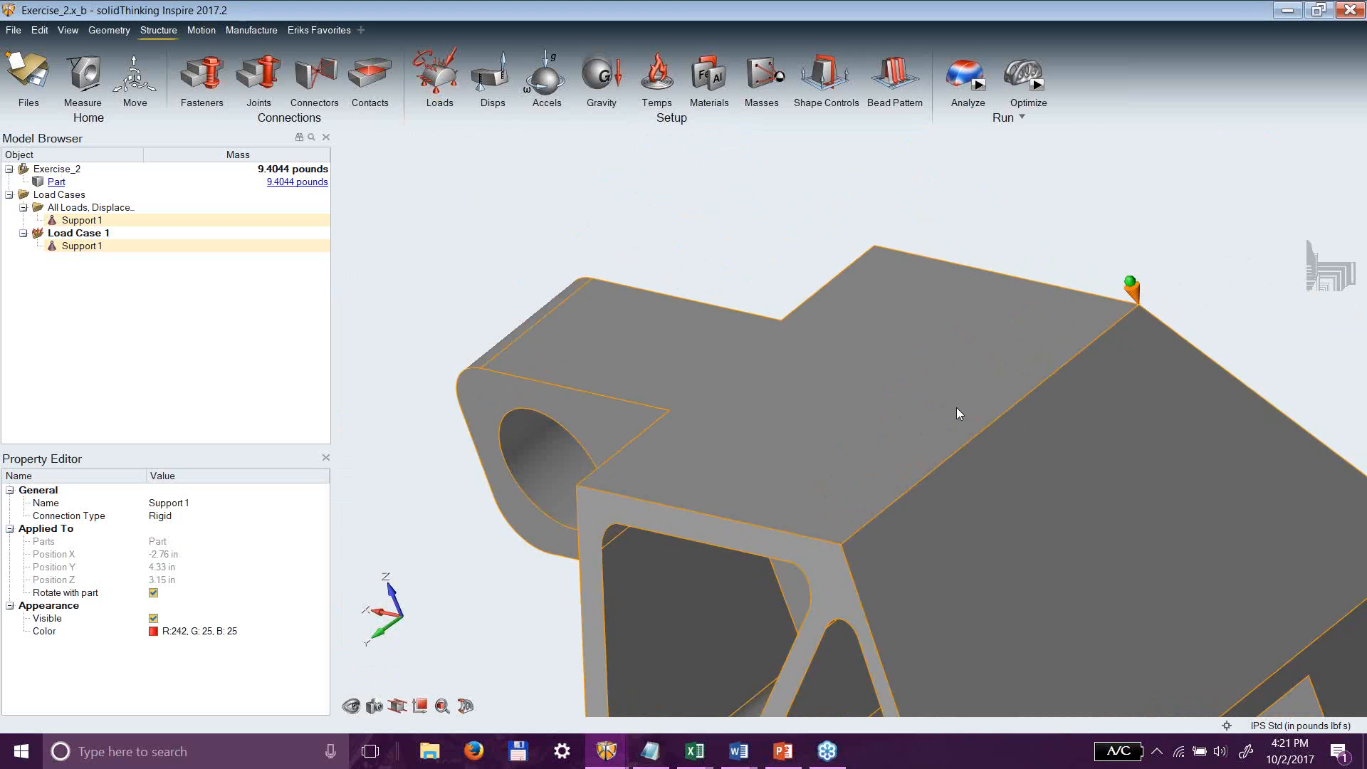
Apply a second support to the sloped end face and inspect its direction from the side.
right_drag(864, 376, 995, 341)
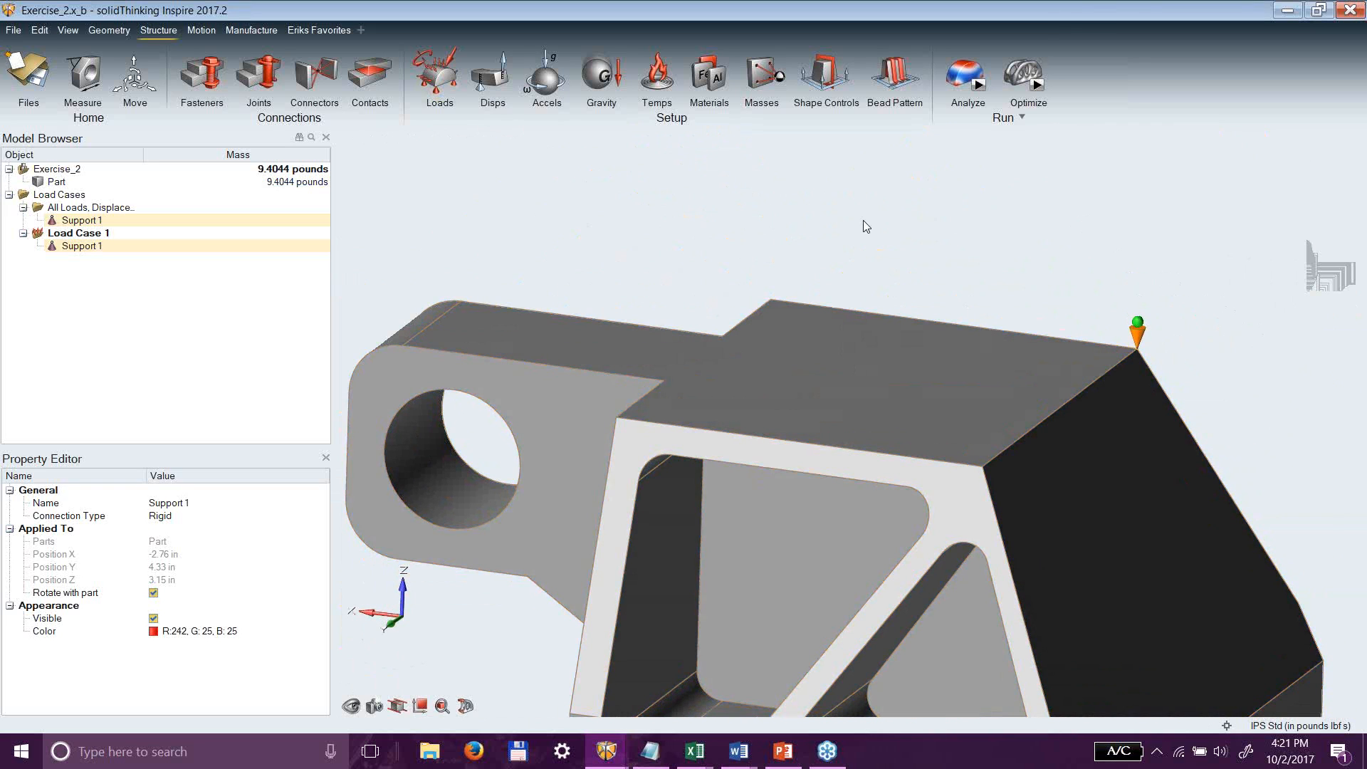
click(455, 85)
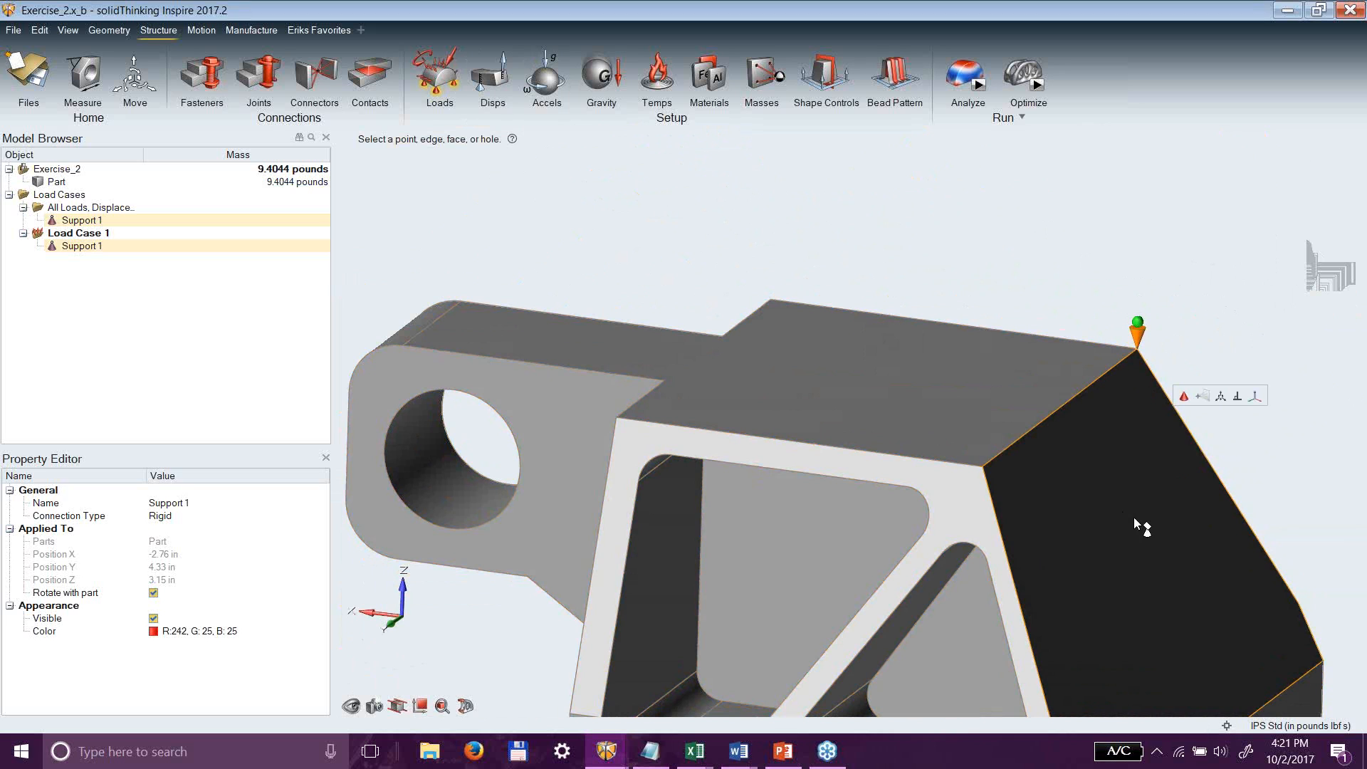
click(1145, 564)
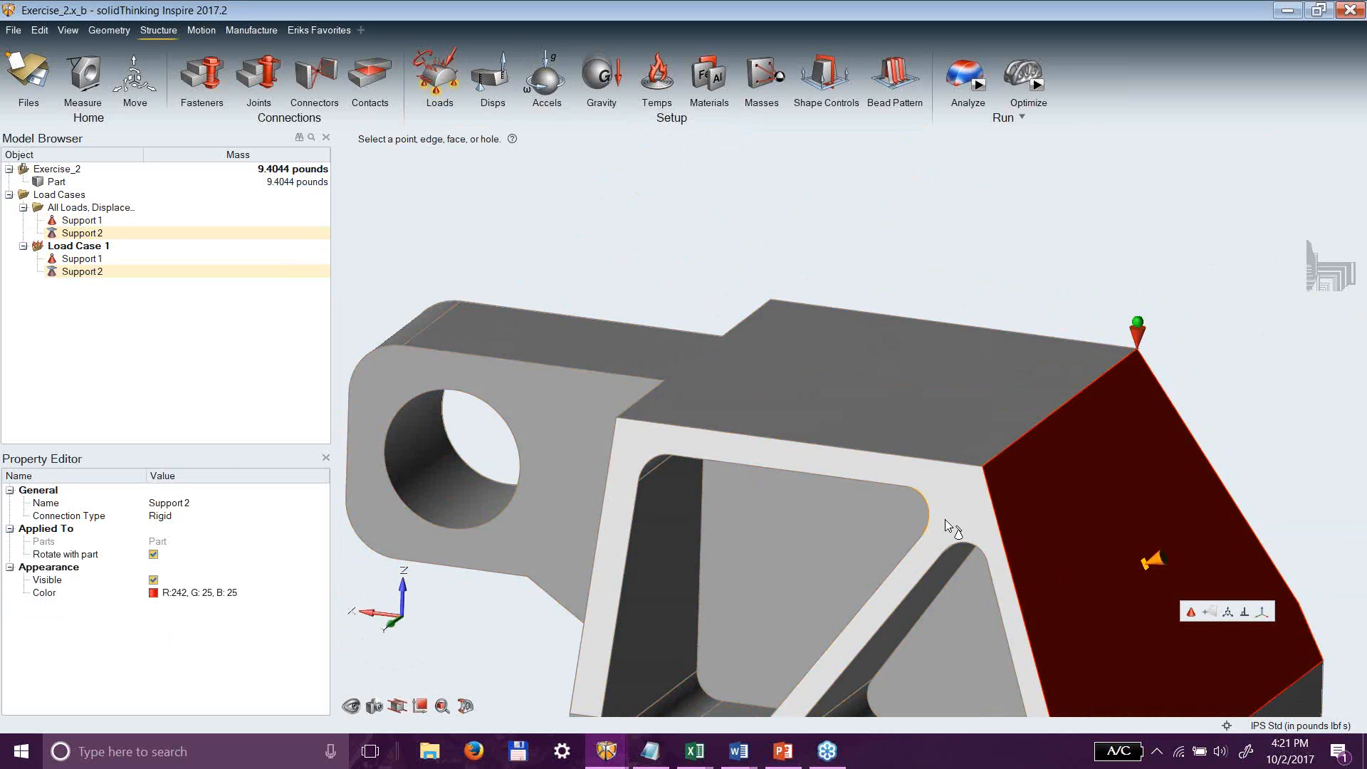
right_drag(986, 521, 853, 373)
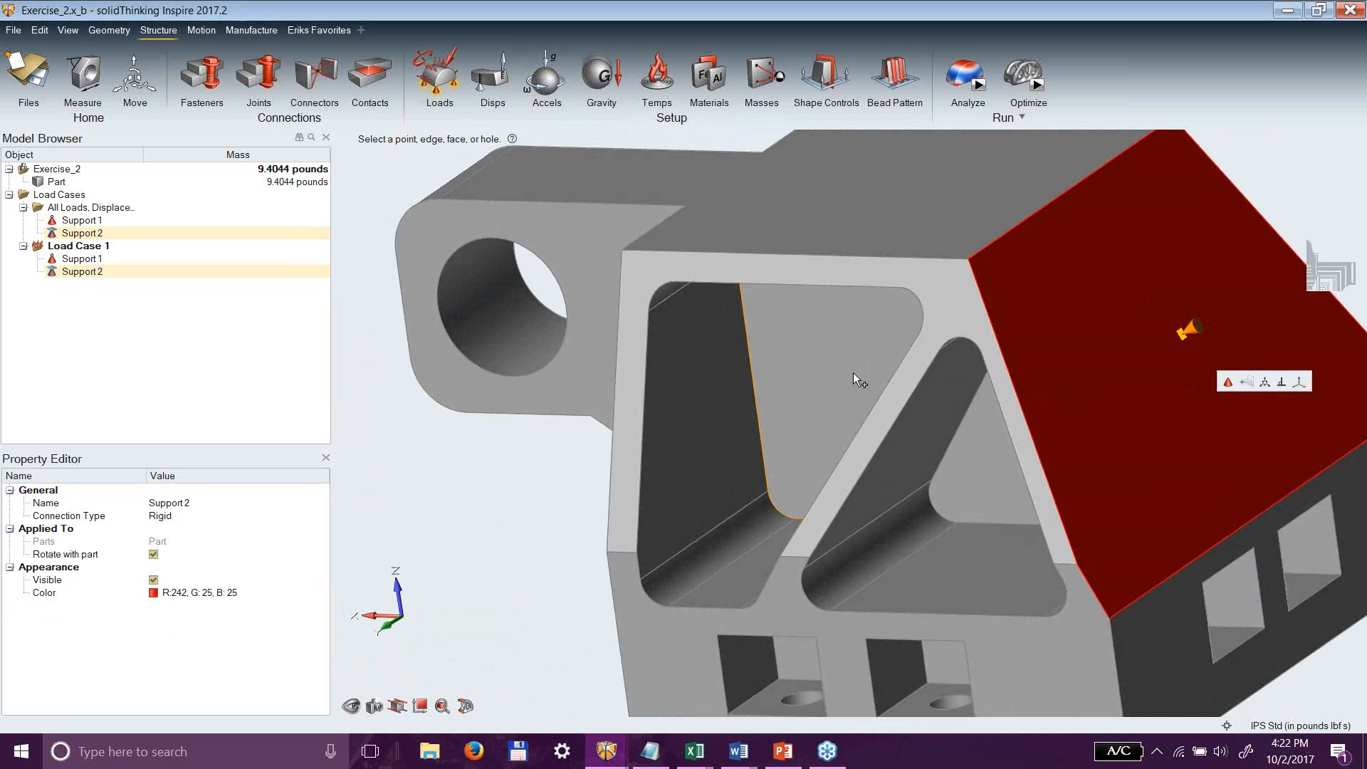
right_drag(852, 393, 1178, 363)
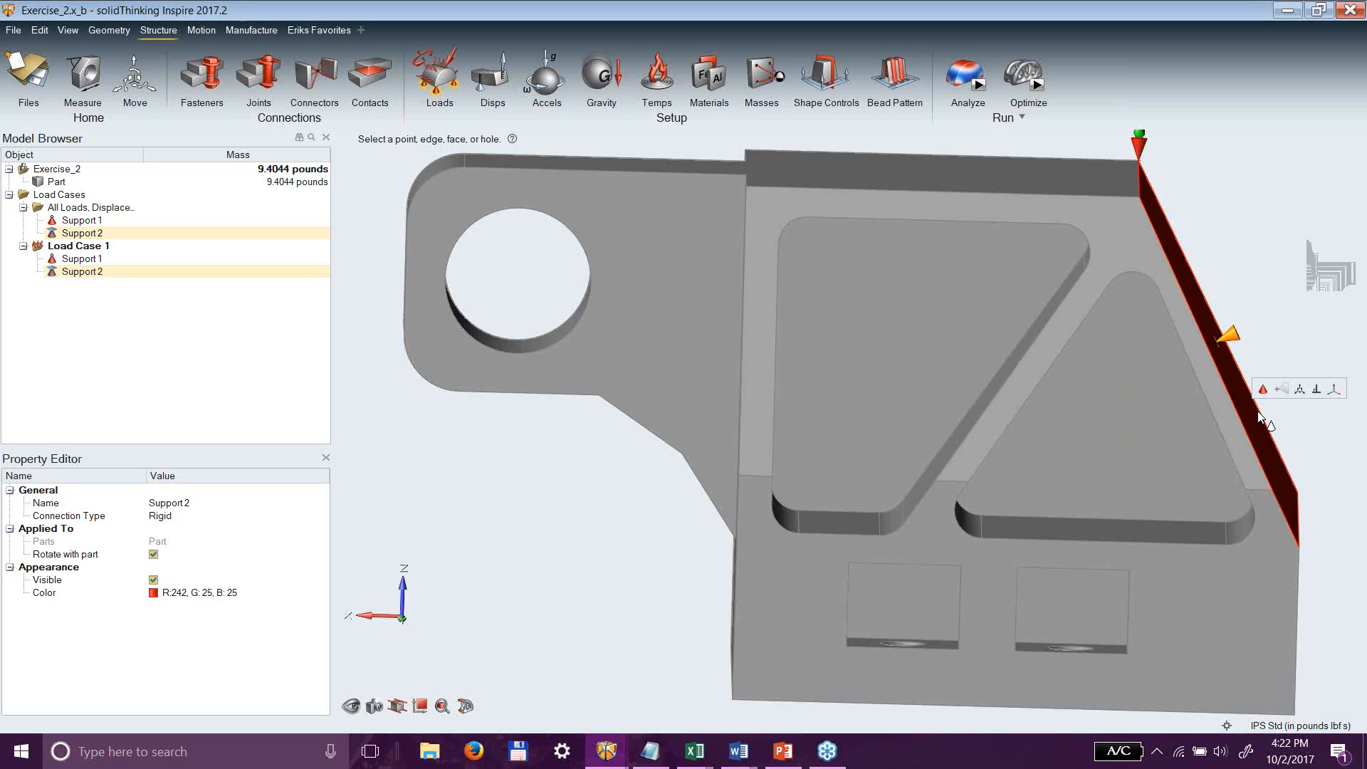
right_drag(1130, 443, 1246, 367)
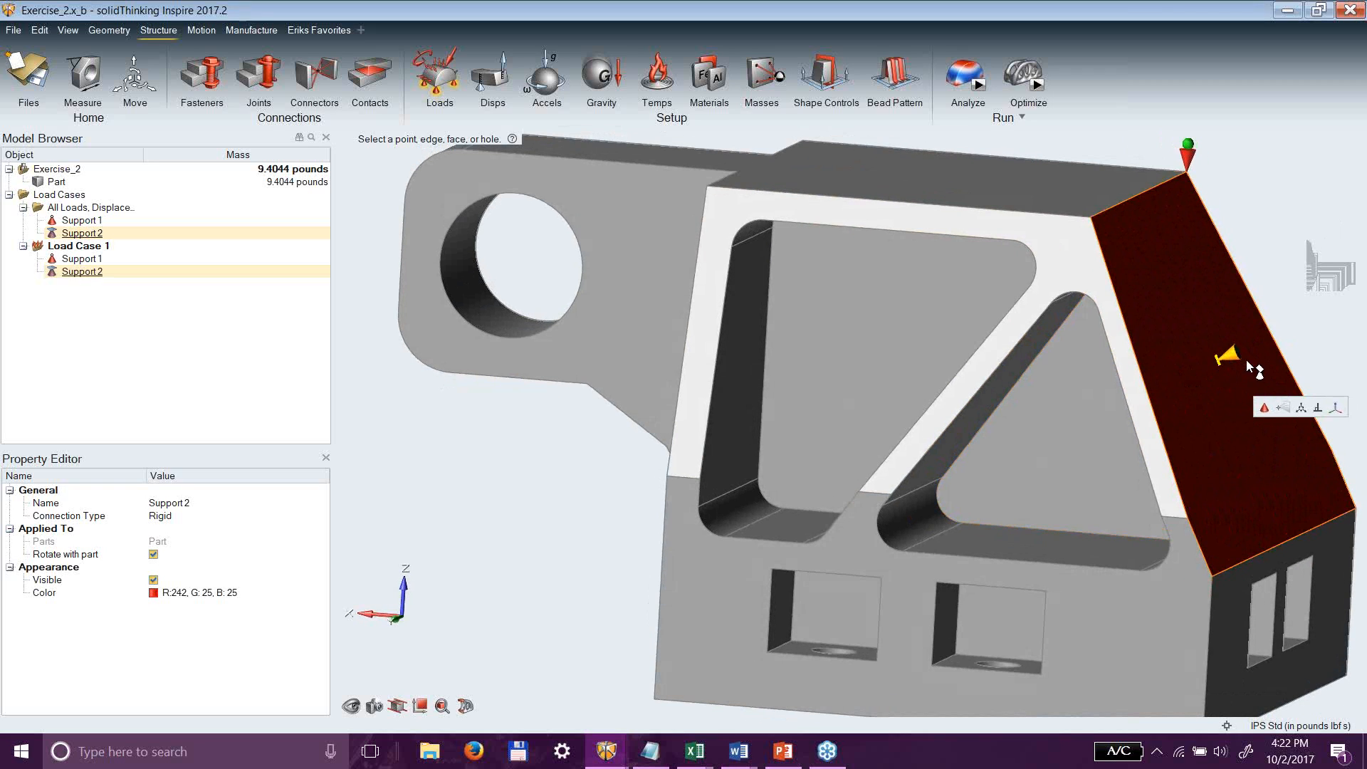
Try rotating the sloped-face support with the Move tool, and realign it perpendicular to the face.
click(1300, 411)
drag(1202, 306, 1136, 292)
middle_drag(958, 393, 712, 399)
drag(1061, 413, 1121, 403)
middle_drag(1214, 420, 1221, 311)
right_click(1202, 223)
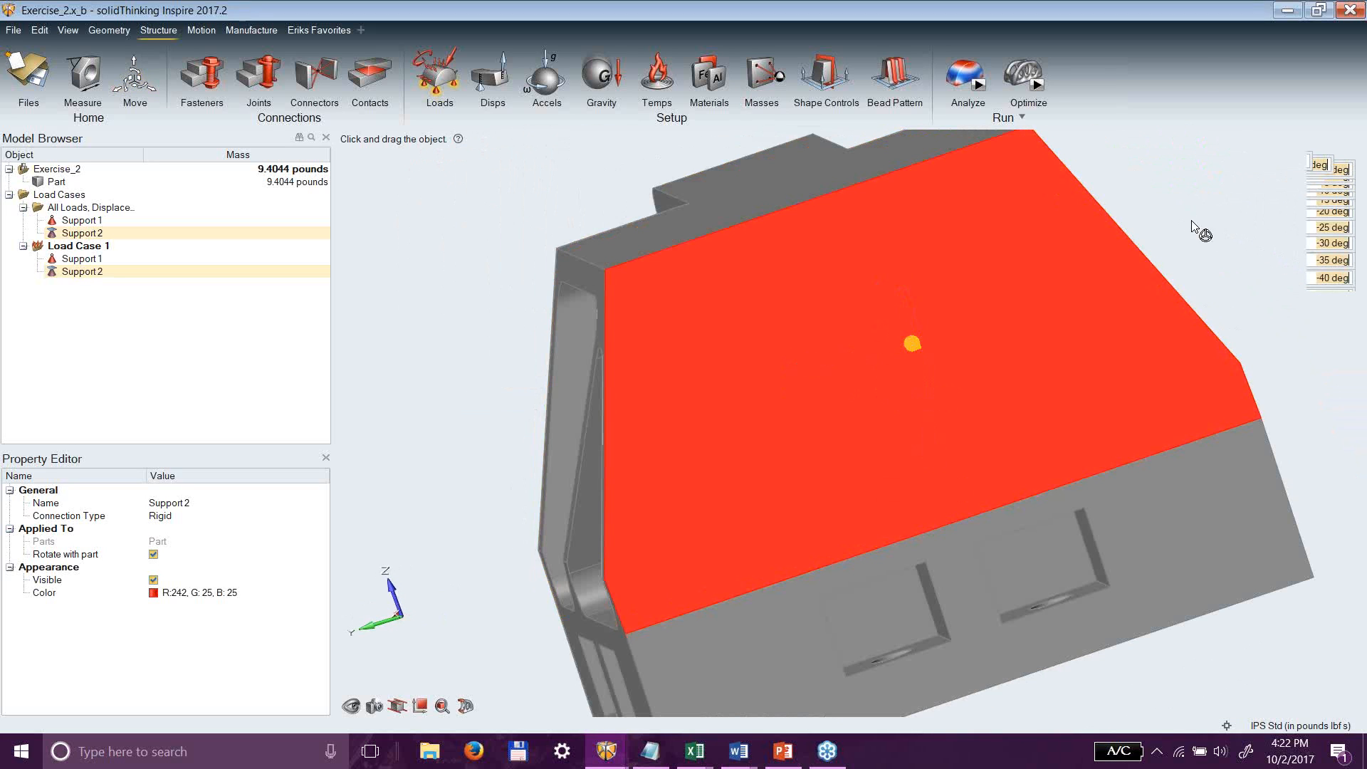
click(1014, 396)
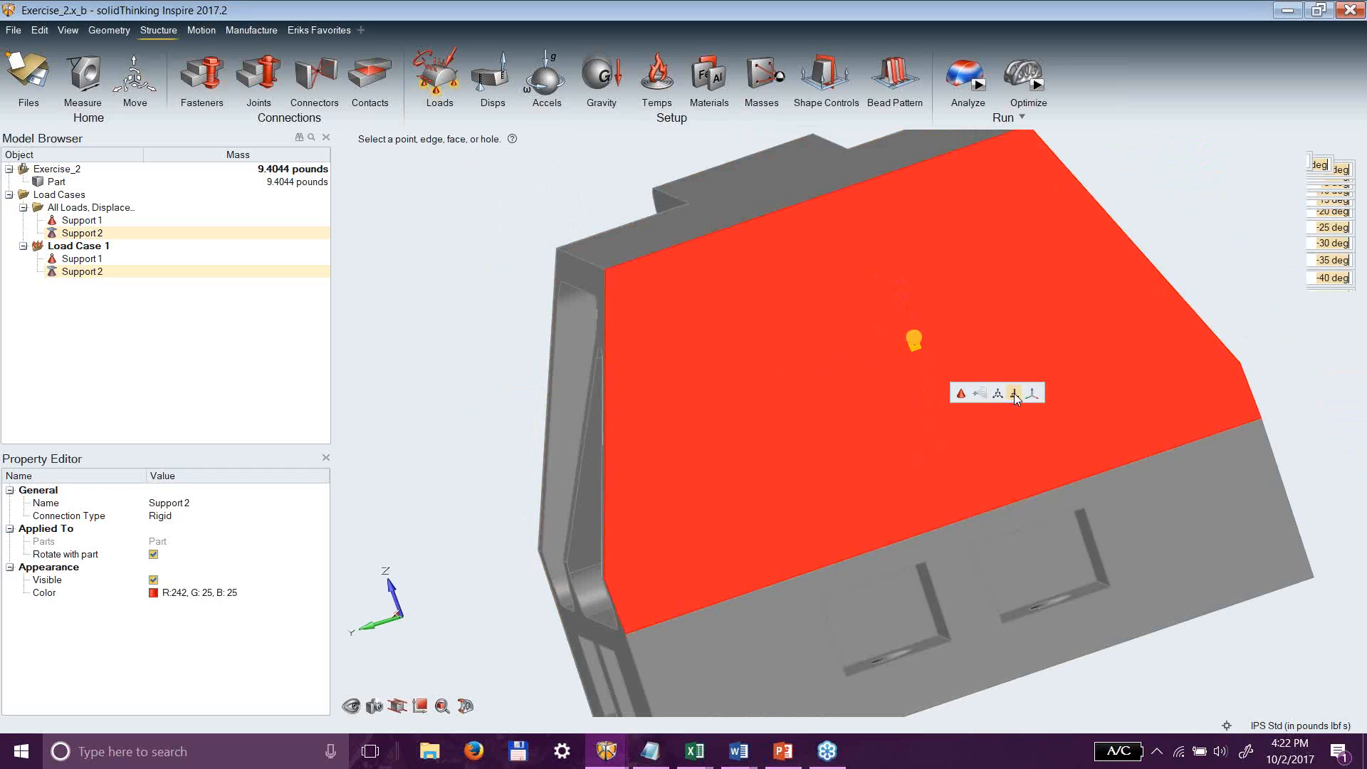
Apply a third support to one of the bolt holes in the part's underside.
middle_drag(788, 385, 1030, 364)
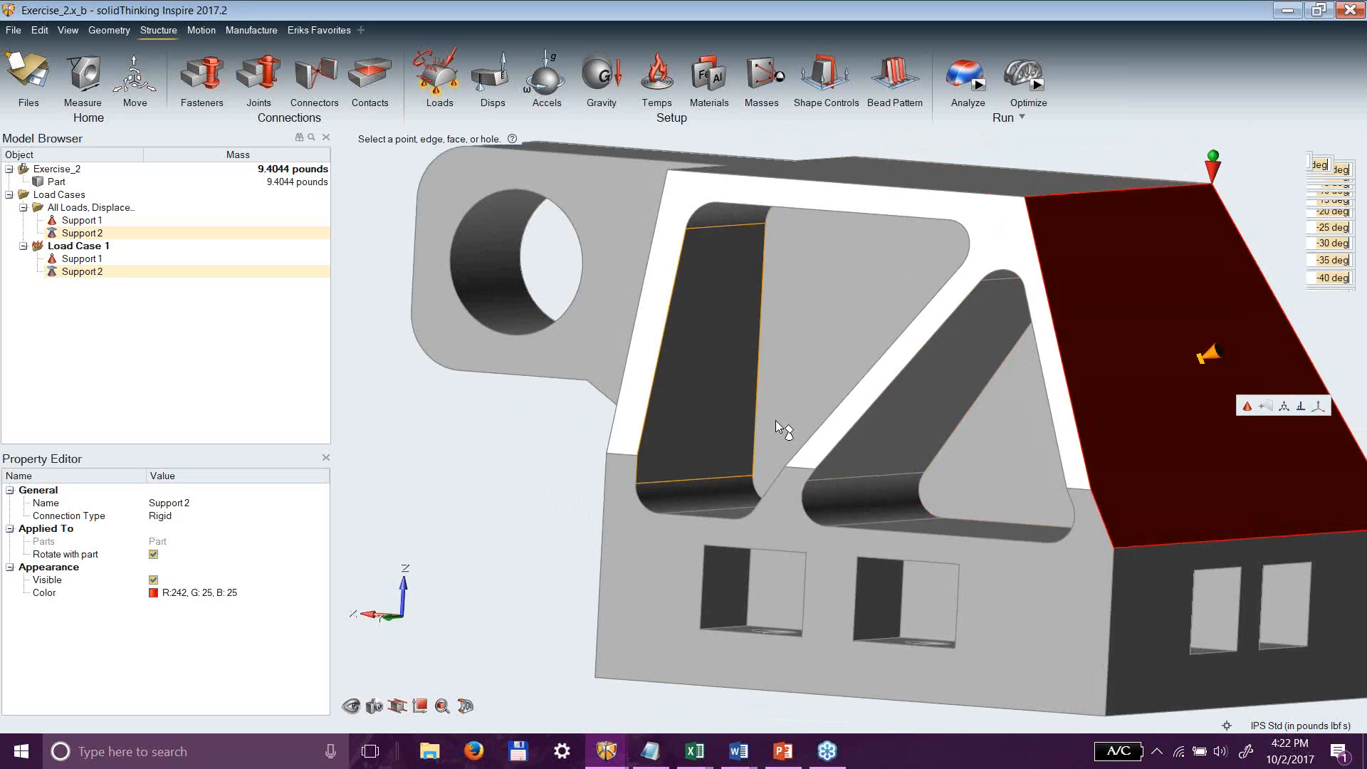
mouse_move(591, 600)
middle_down()
mouse_move(617, 422)
mouse_move(600, 370)
middle_up()
scroll(821, 238, up, 4)
mouse_move(819, 217)
middle_down()
mouse_move(996, 299)
mouse_move(1081, 423)
middle_up()
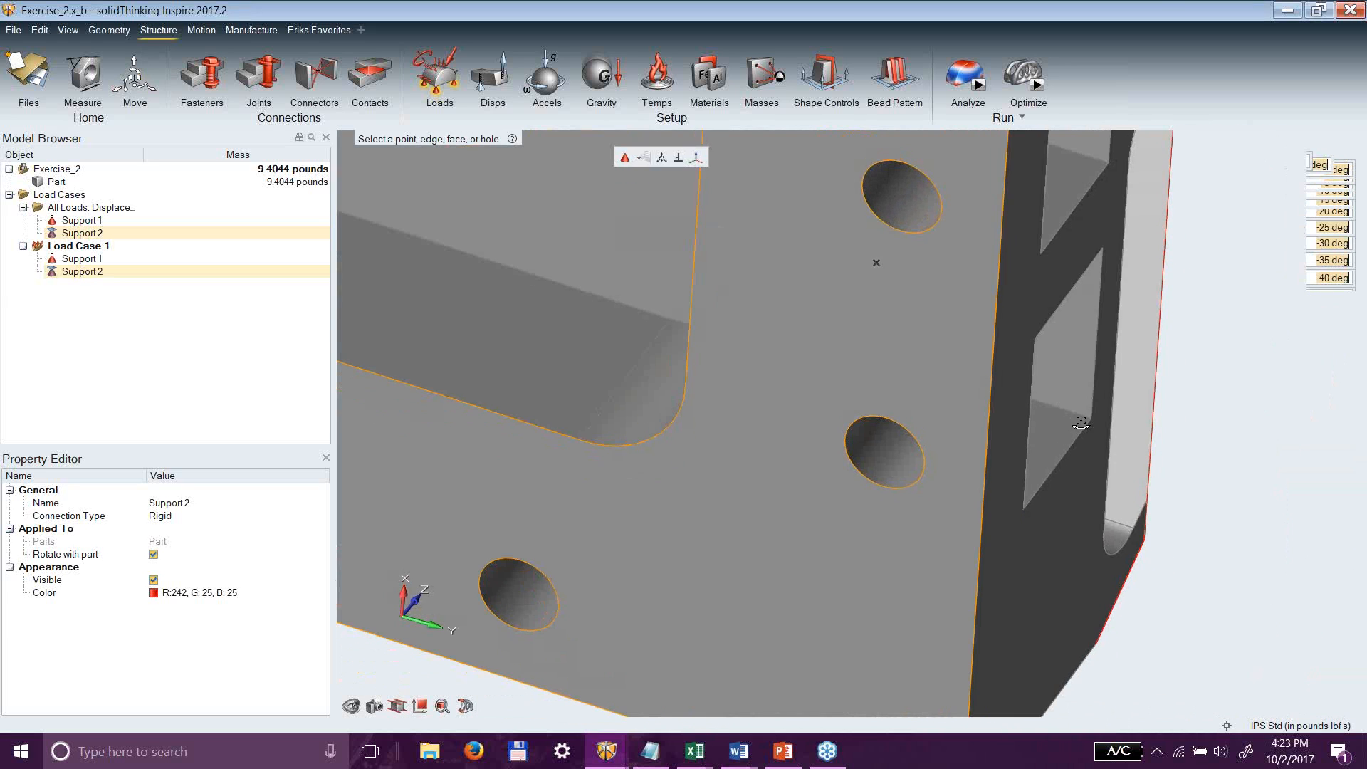
click(905, 208)
mouse_move(911, 214)
middle_down()
mouse_move(956, 282)
mouse_move(988, 238)
middle_up()
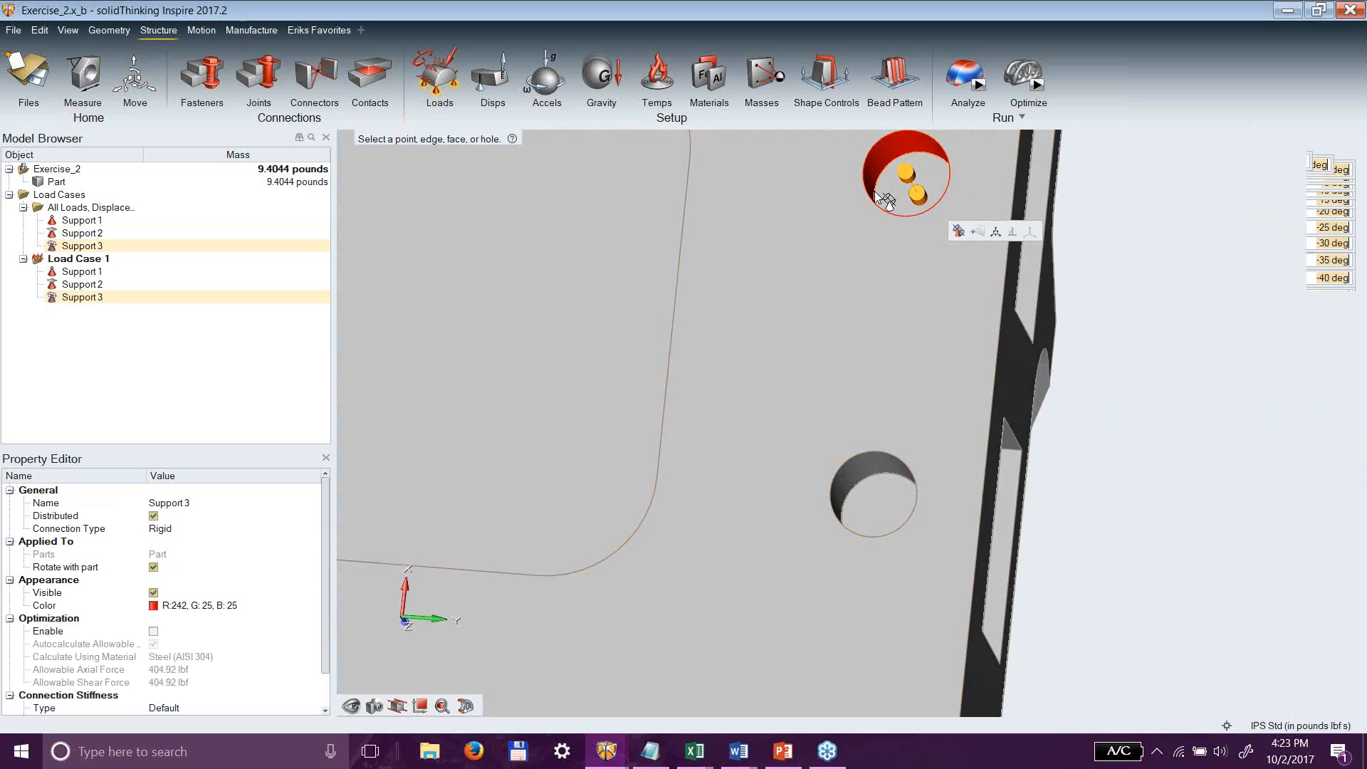
Release the bolt-hole support's translation along and rotation about the hole axis, and fit the whole part in view.
mouse_move(879, 258)
right_down()
mouse_move(827, 212)
mouse_move(891, 178)
right_up()
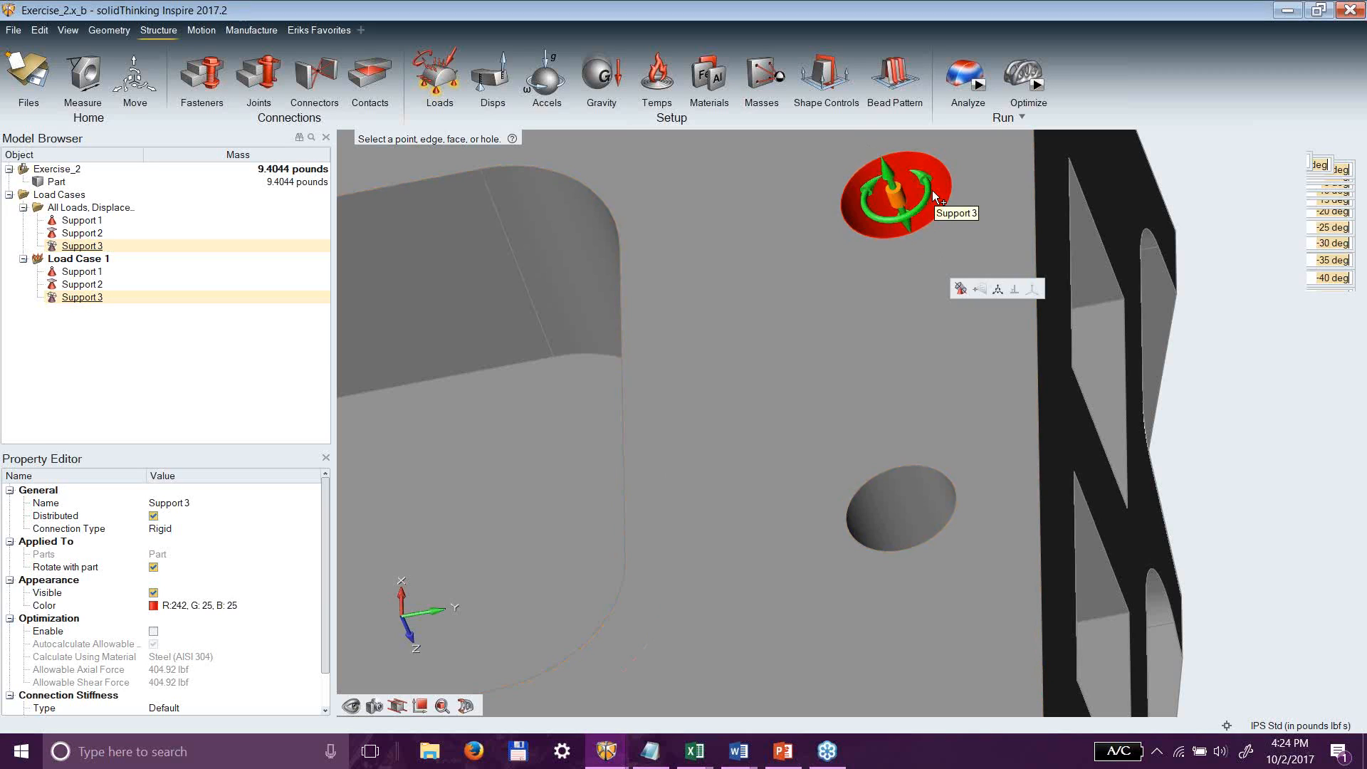
right_drag(780, 188, 840, 328)
scroll(841, 327, down, 4)
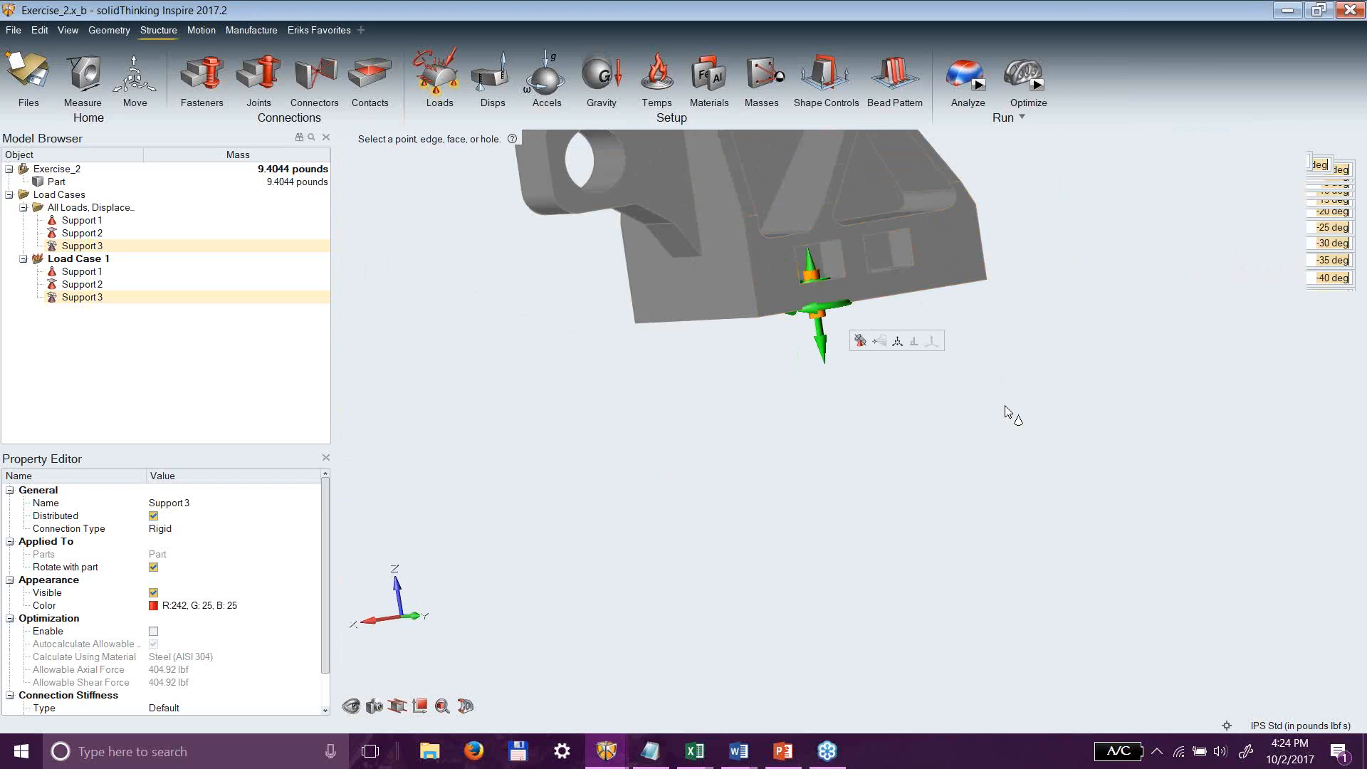
key(f)
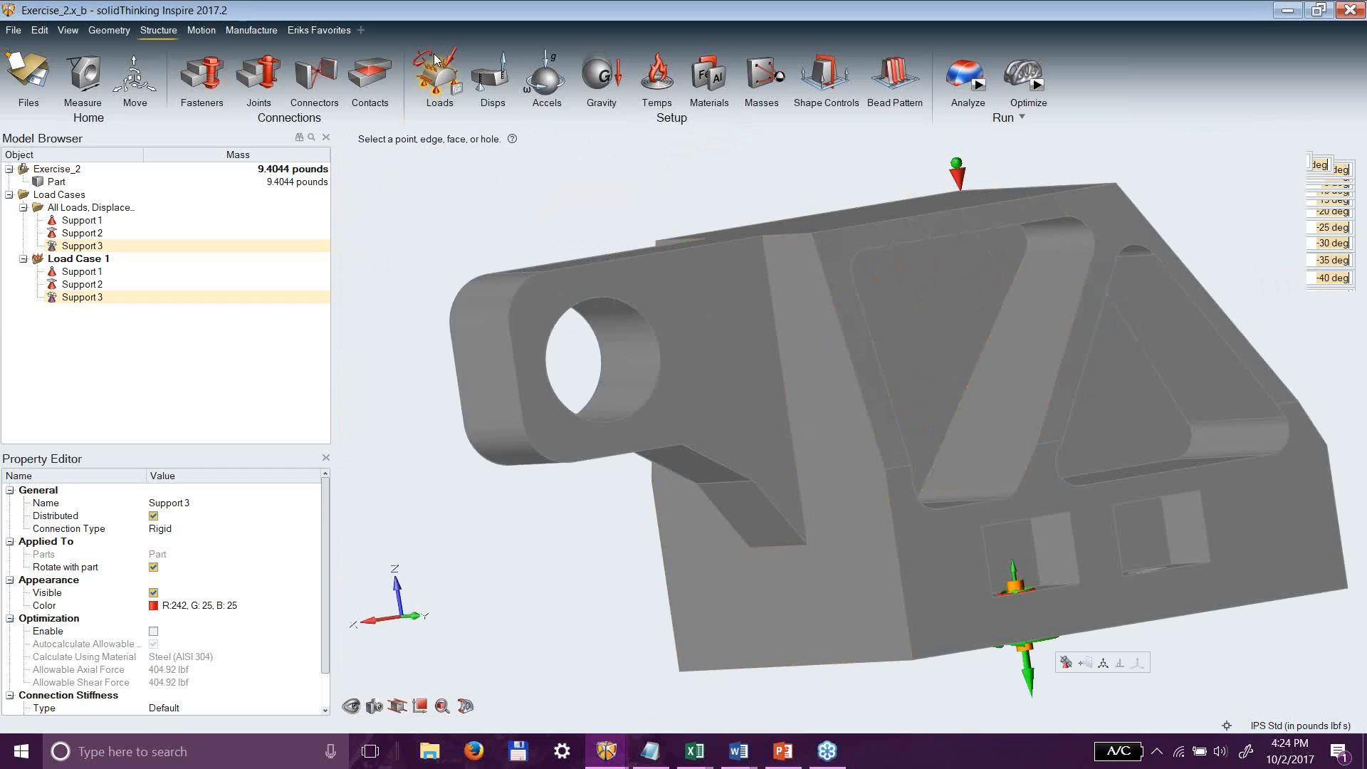
Apply a 1 lbf force to the near corner vertex of the top face beside the sloped end face.
click(450, 63)
middle_drag(962, 359, 974, 409)
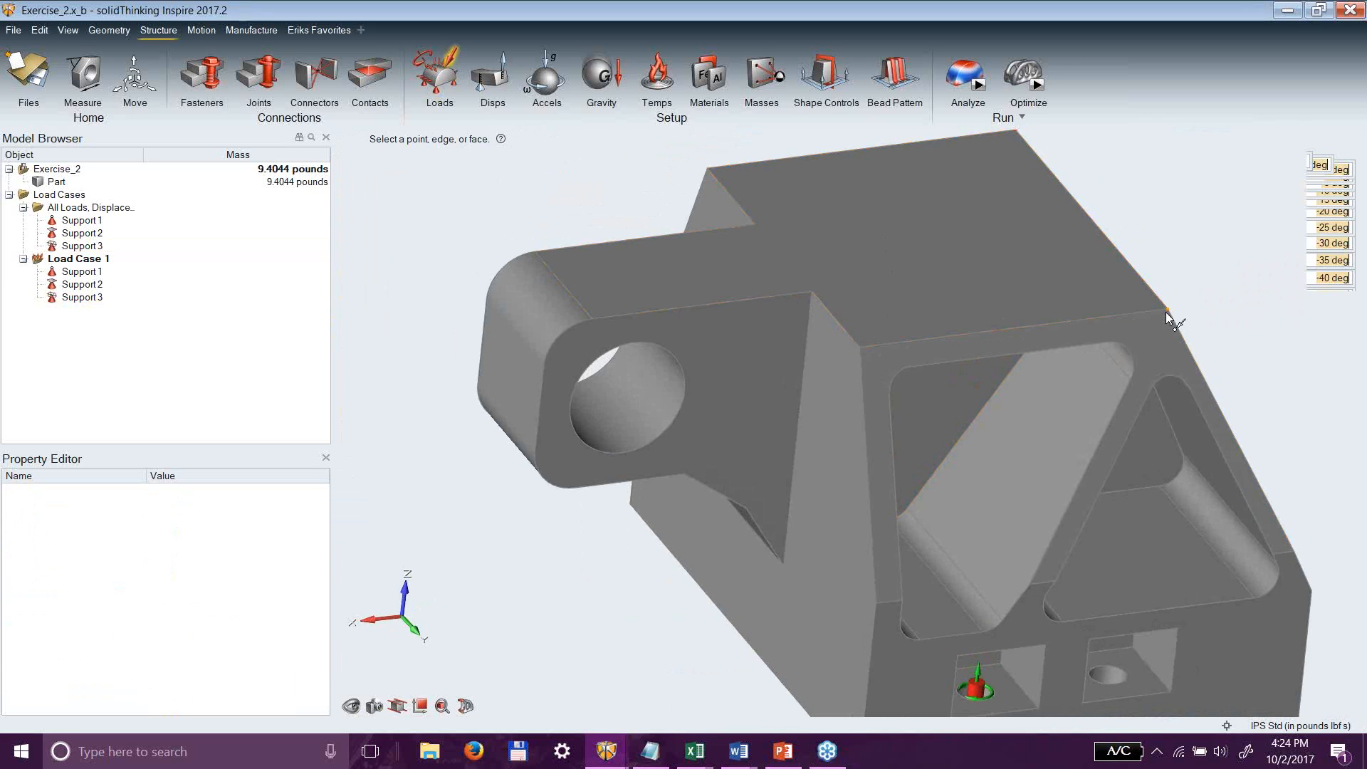
click(1157, 350)
middle_drag(1156, 351, 1031, 364)
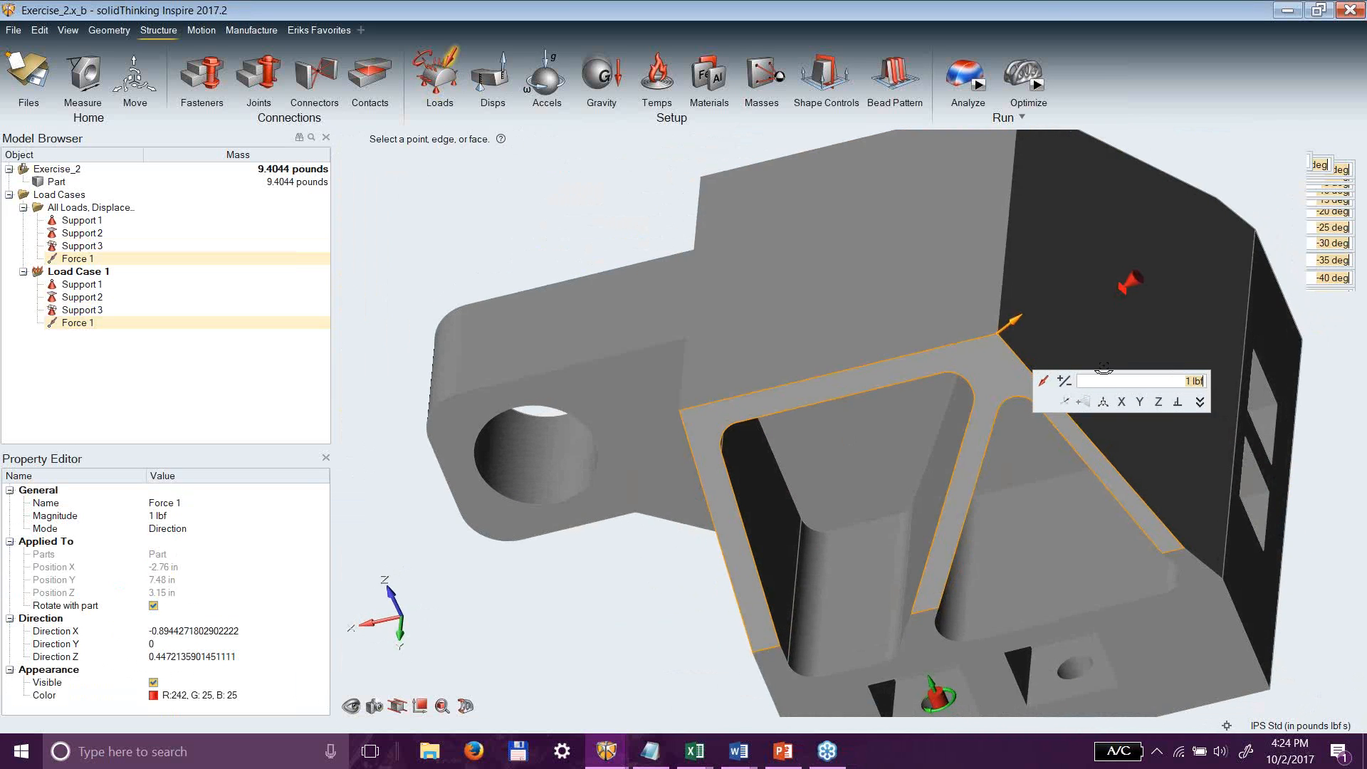
Point the force at the near corner of the top face along the negative Z direction.
click(1124, 402)
click(1159, 402)
click(1065, 382)
click(1066, 381)
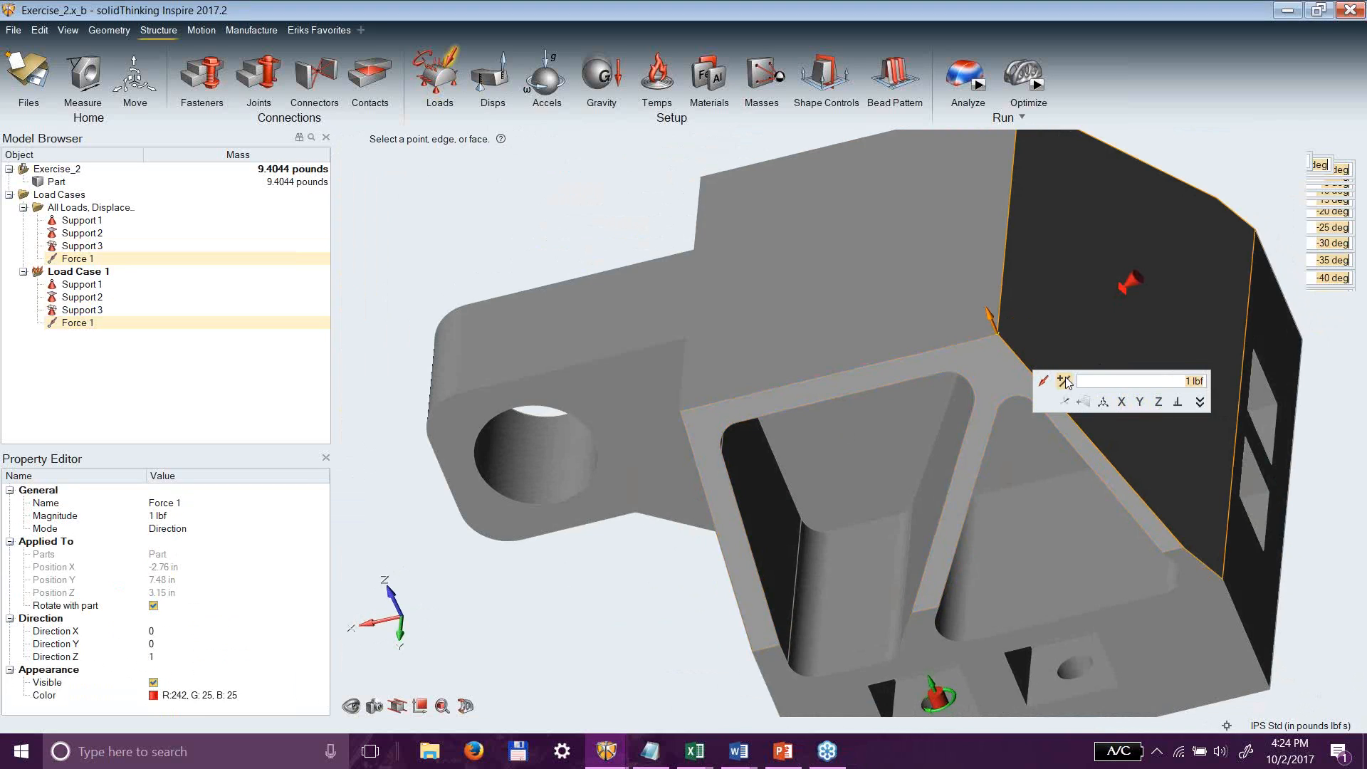
click(1065, 383)
middle_drag(1220, 479, 847, 427)
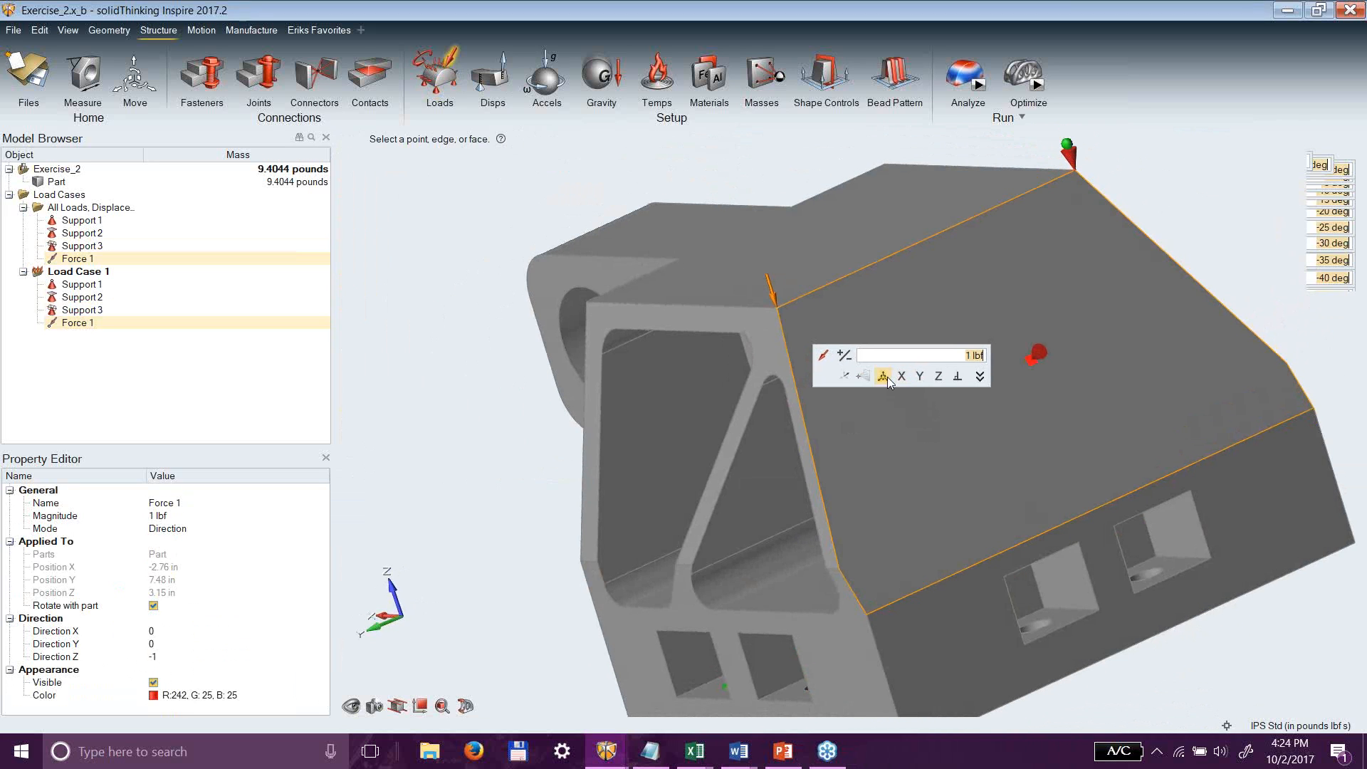
Rotate the corner force by -37.354 deg about X using the Move tool.
click(883, 376)
middle_drag(937, 336, 711, 441)
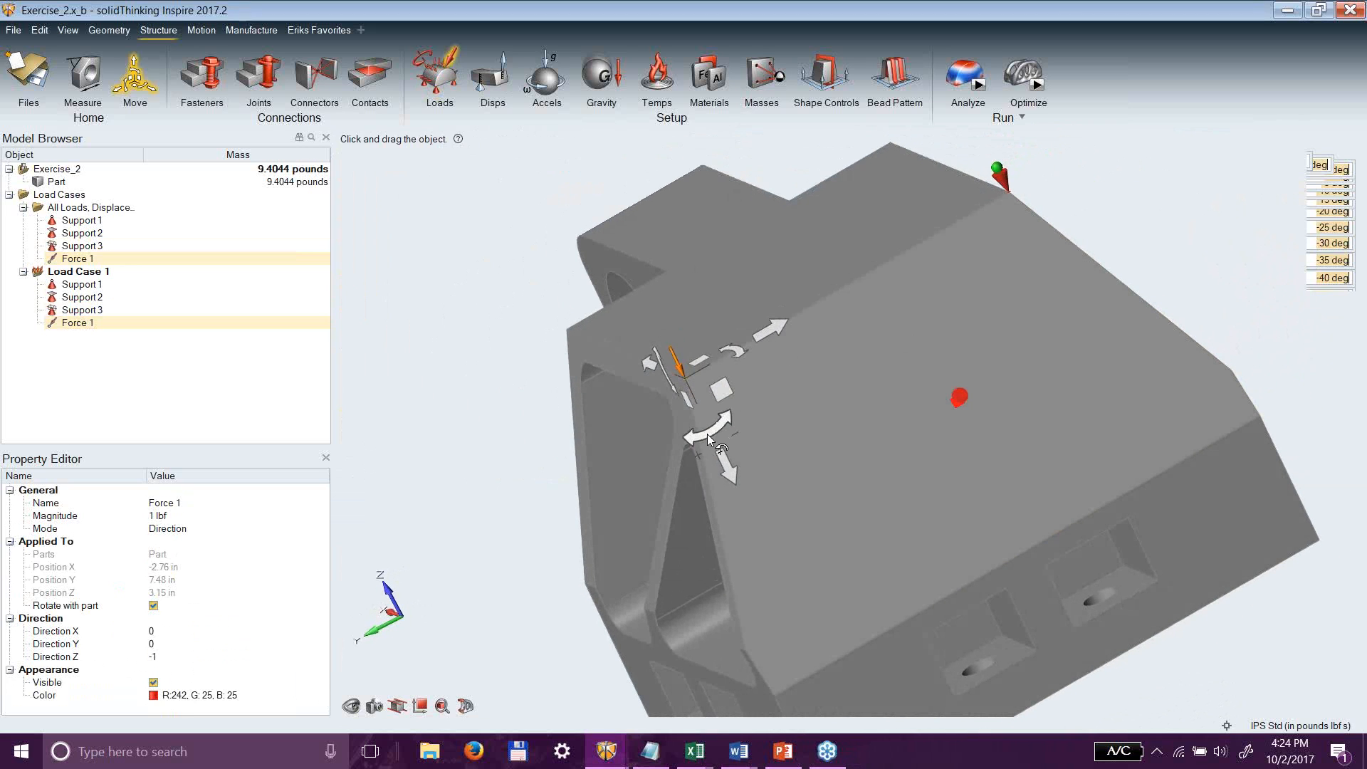
drag(709, 432, 733, 406)
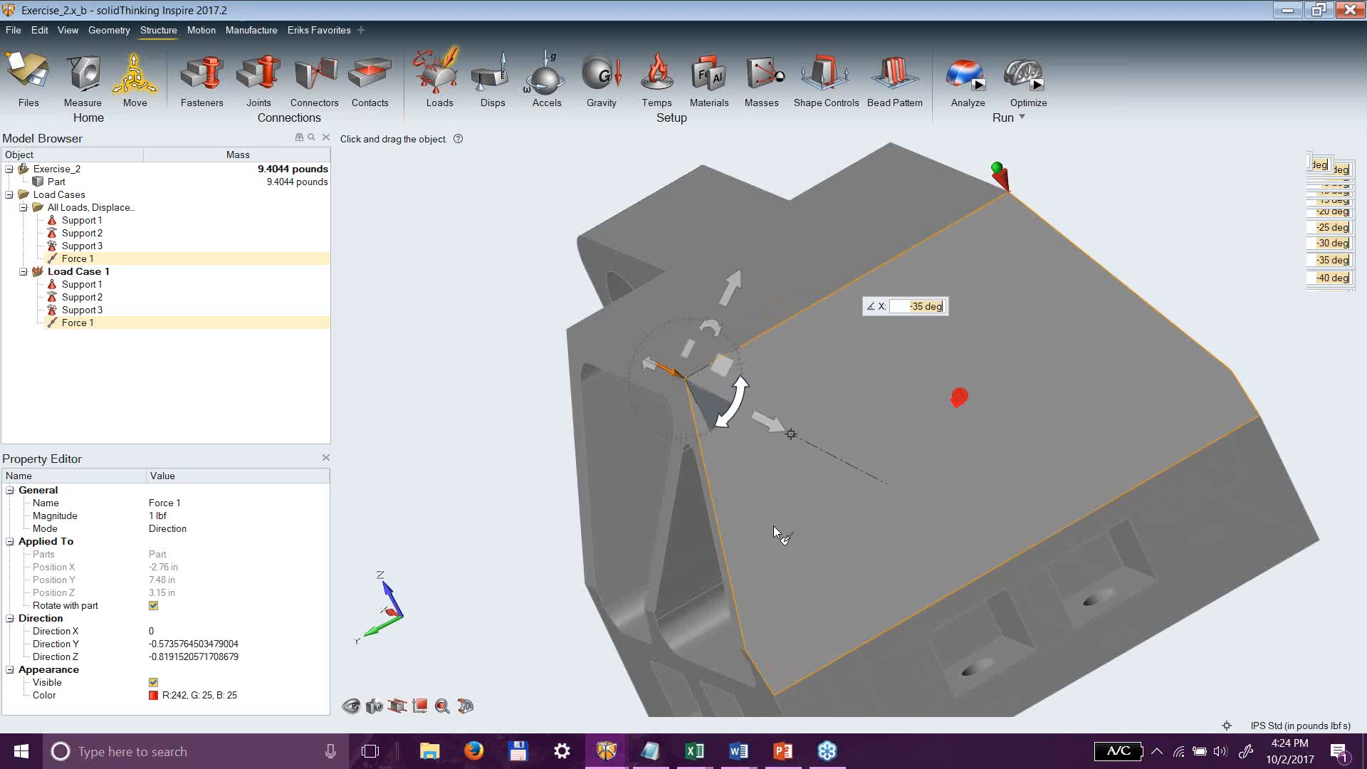
text(-37.354)
key(Return)
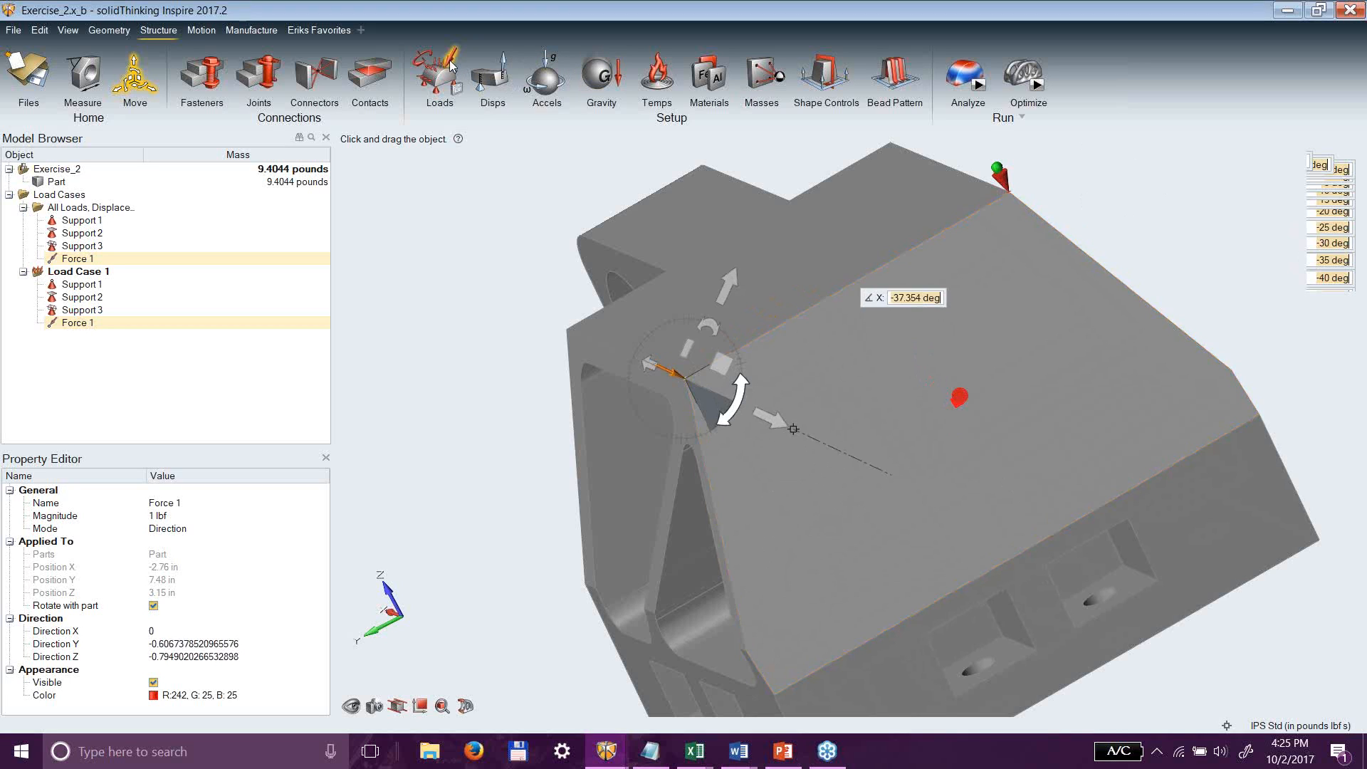
Apply a 1 lbf force to the top face and another to the edge it shares with the sloped face.
drag(828, 259, 882, 227)
click(848, 240)
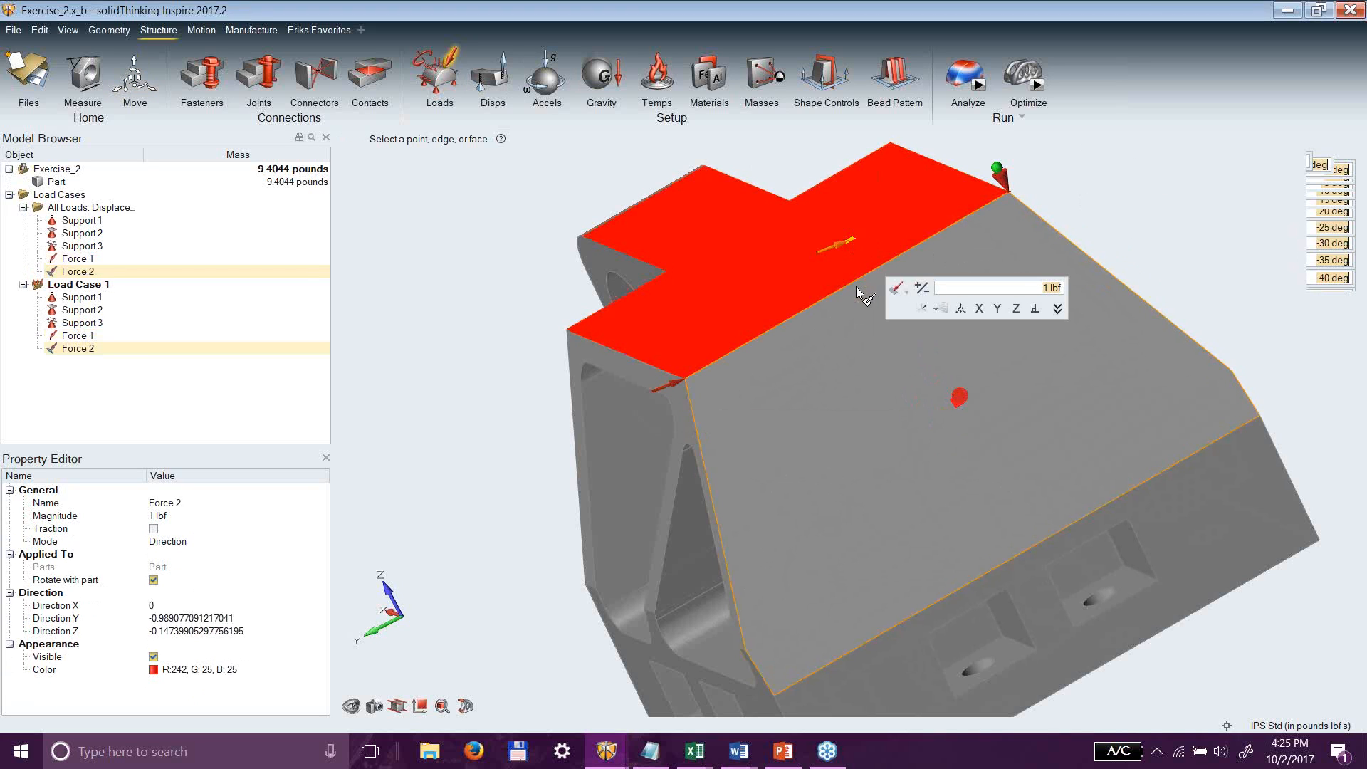
click(856, 282)
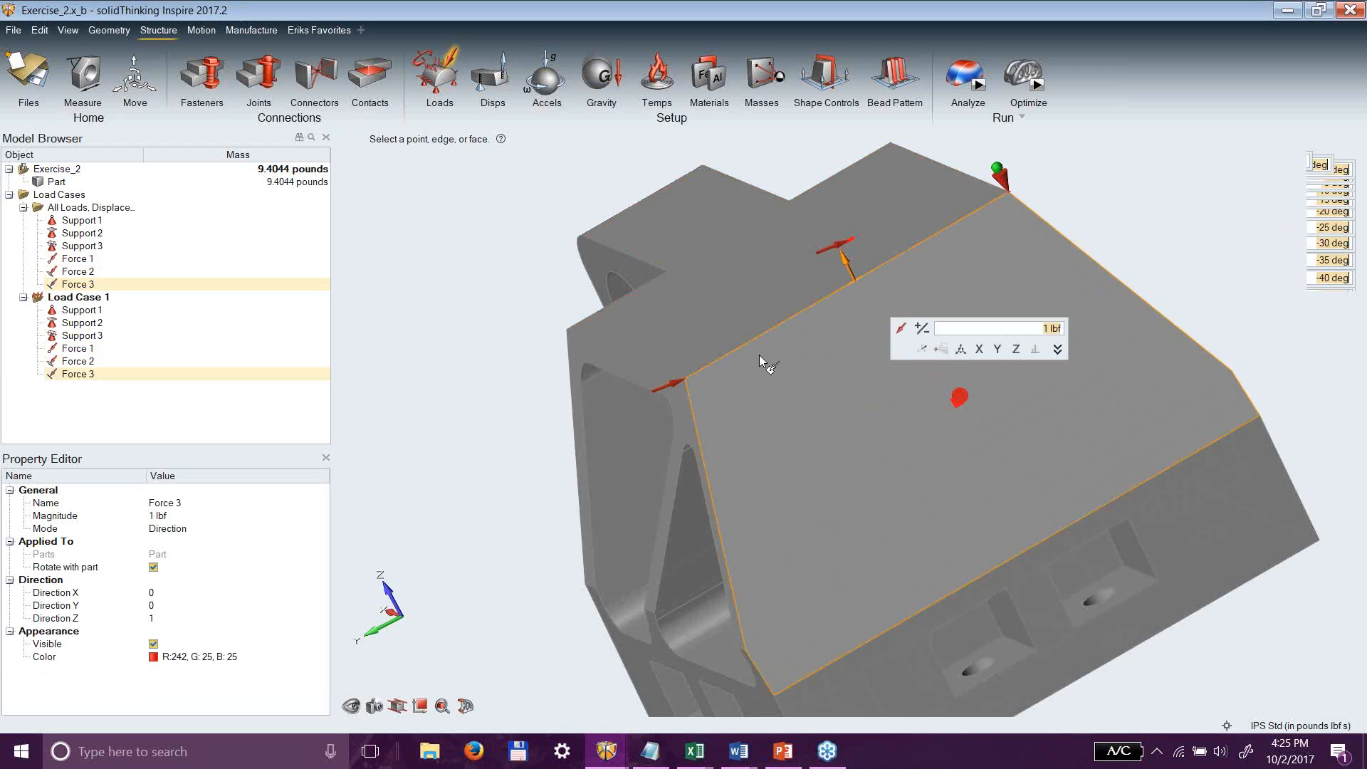
Set the top-face force to 100 lbf, align it perpendicular to the face pointing down, and inspect its properties.
click(838, 249)
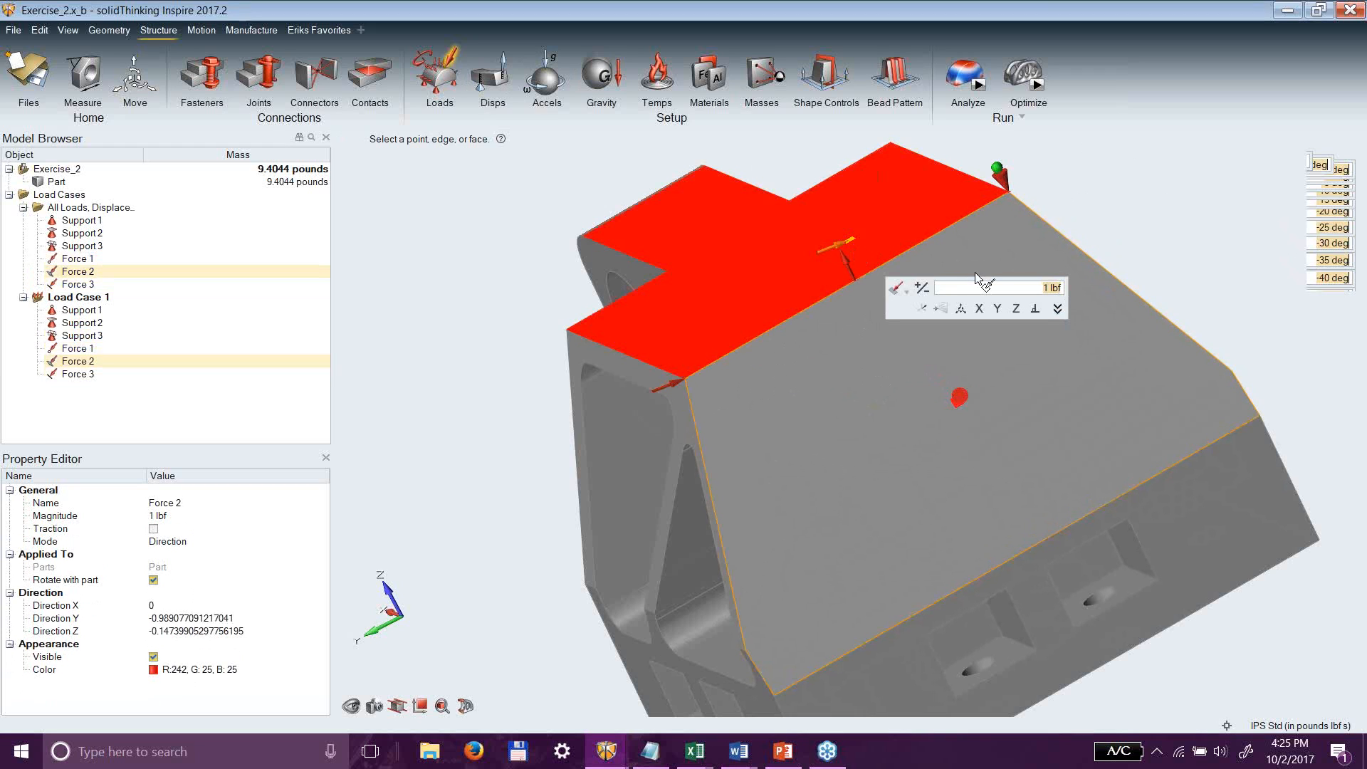
text(100)
key(Return)
click(1036, 309)
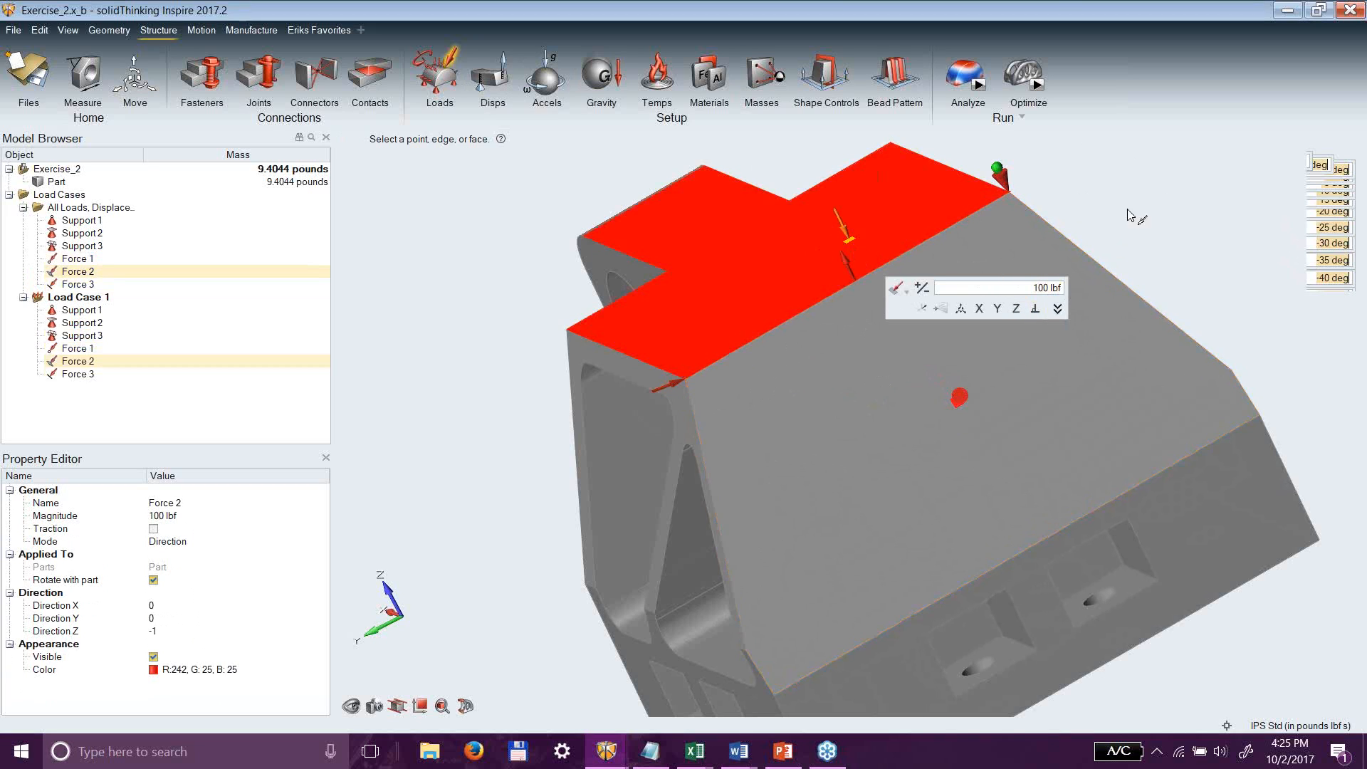
click(1170, 186)
right_drag(990, 267, 931, 217)
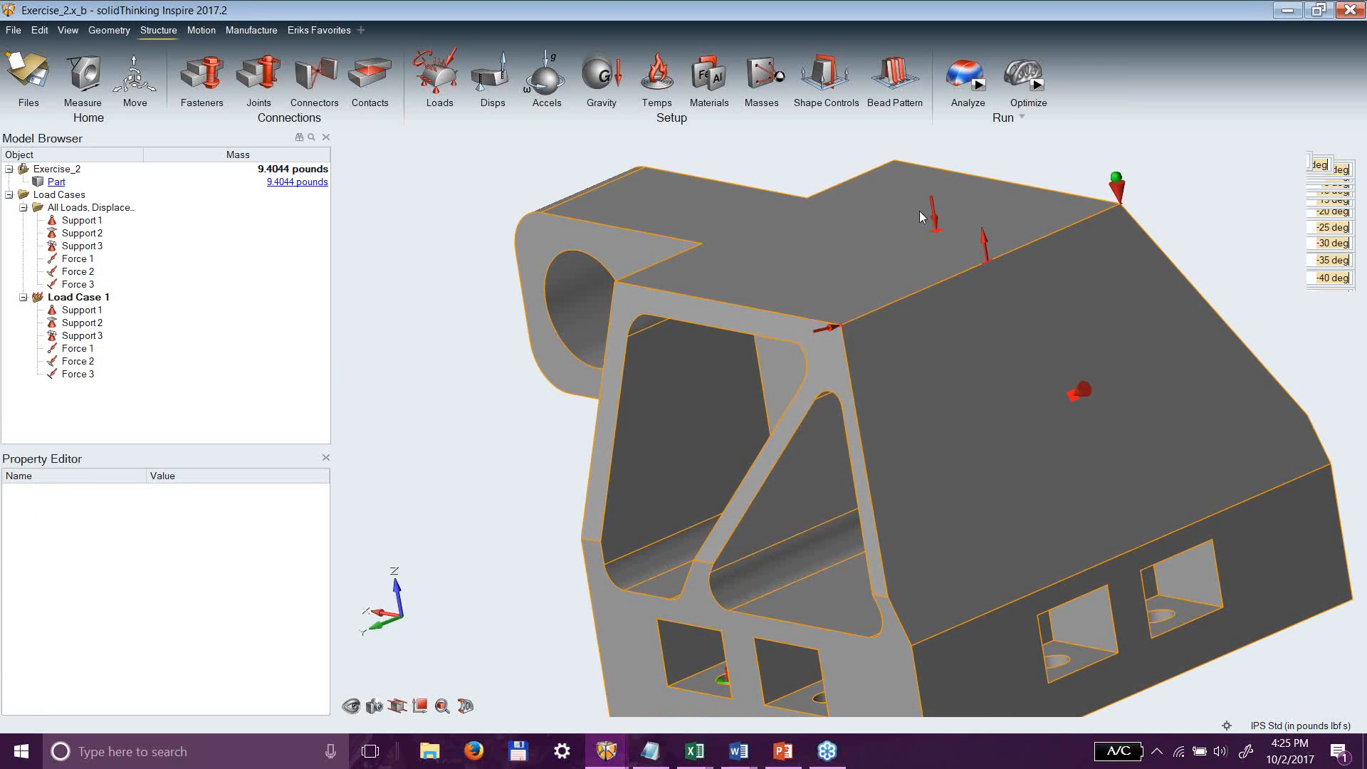
click(933, 214)
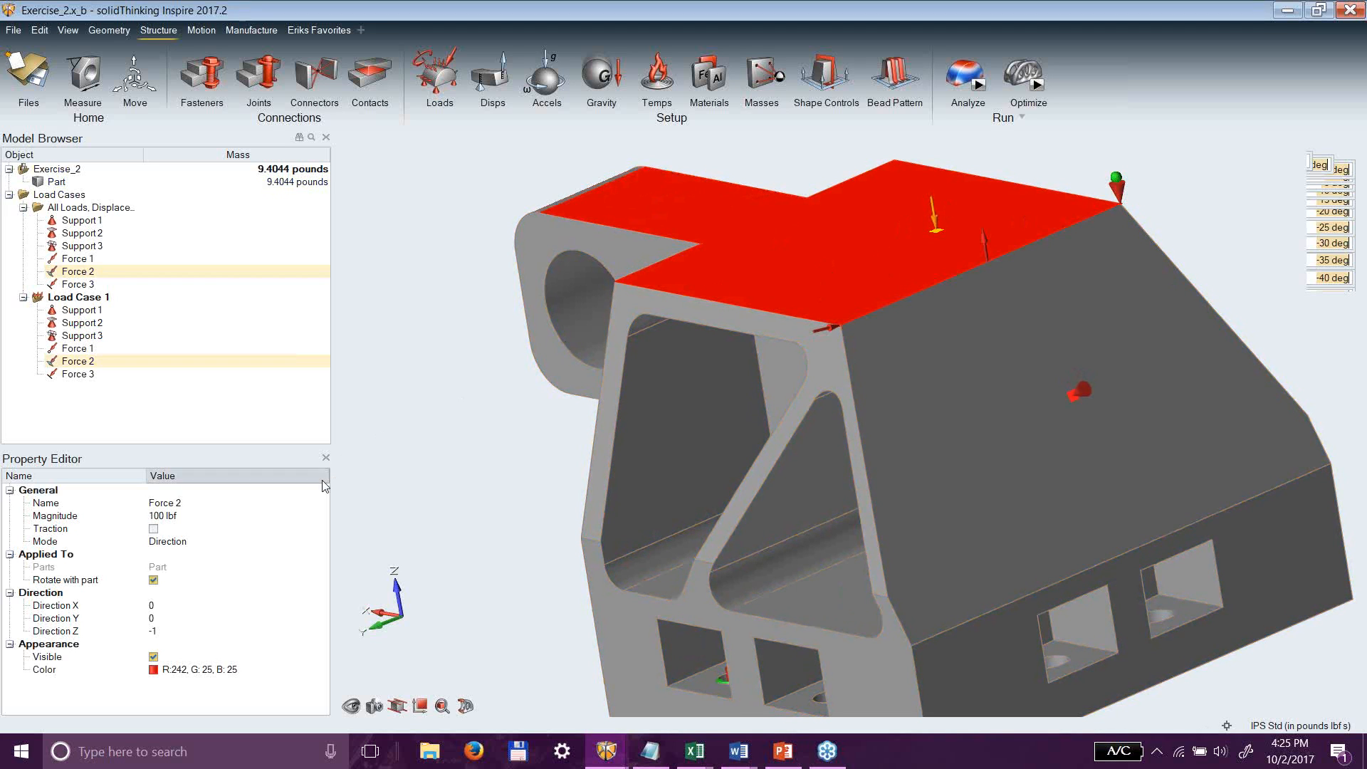
middle_drag(519, 428, 679, 272)
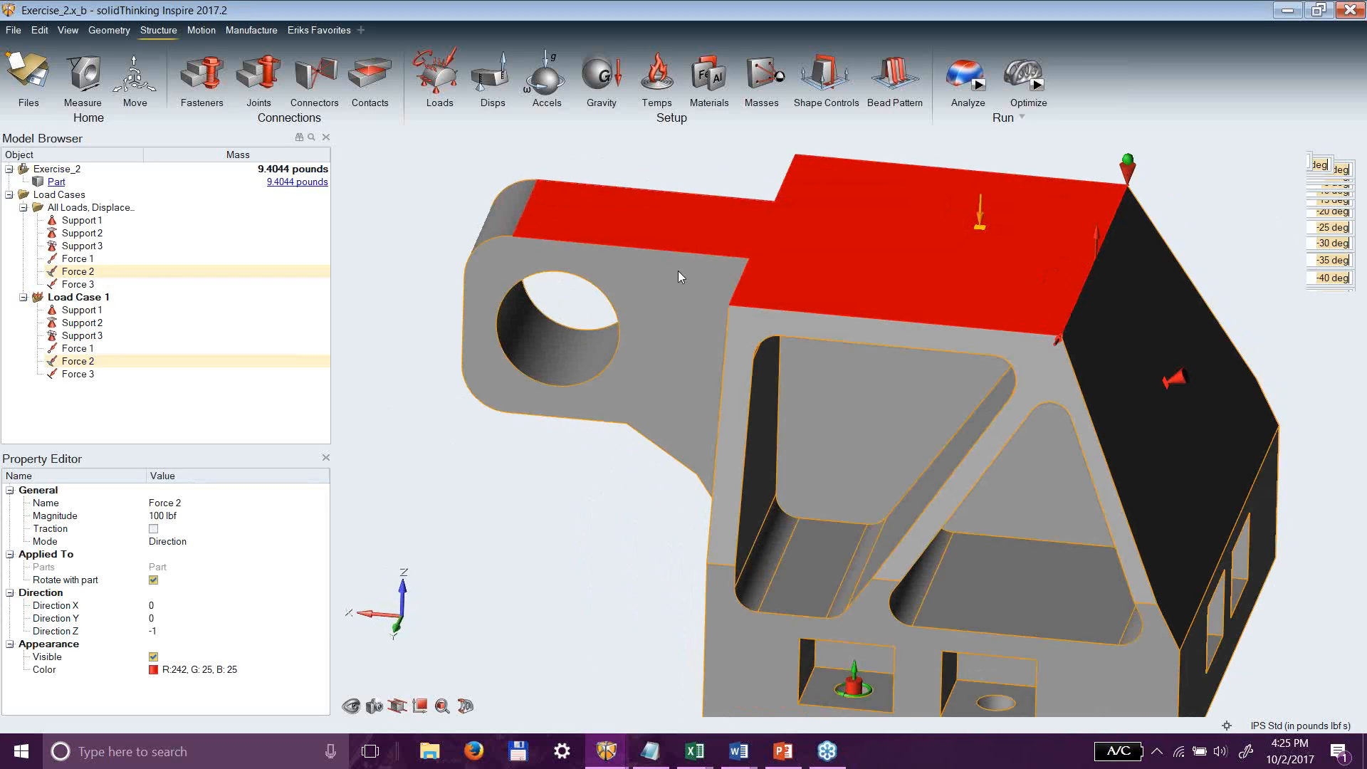
Apply a 100 lbf force along X to the large through hole in the arm and inspect its properties.
click(456, 64)
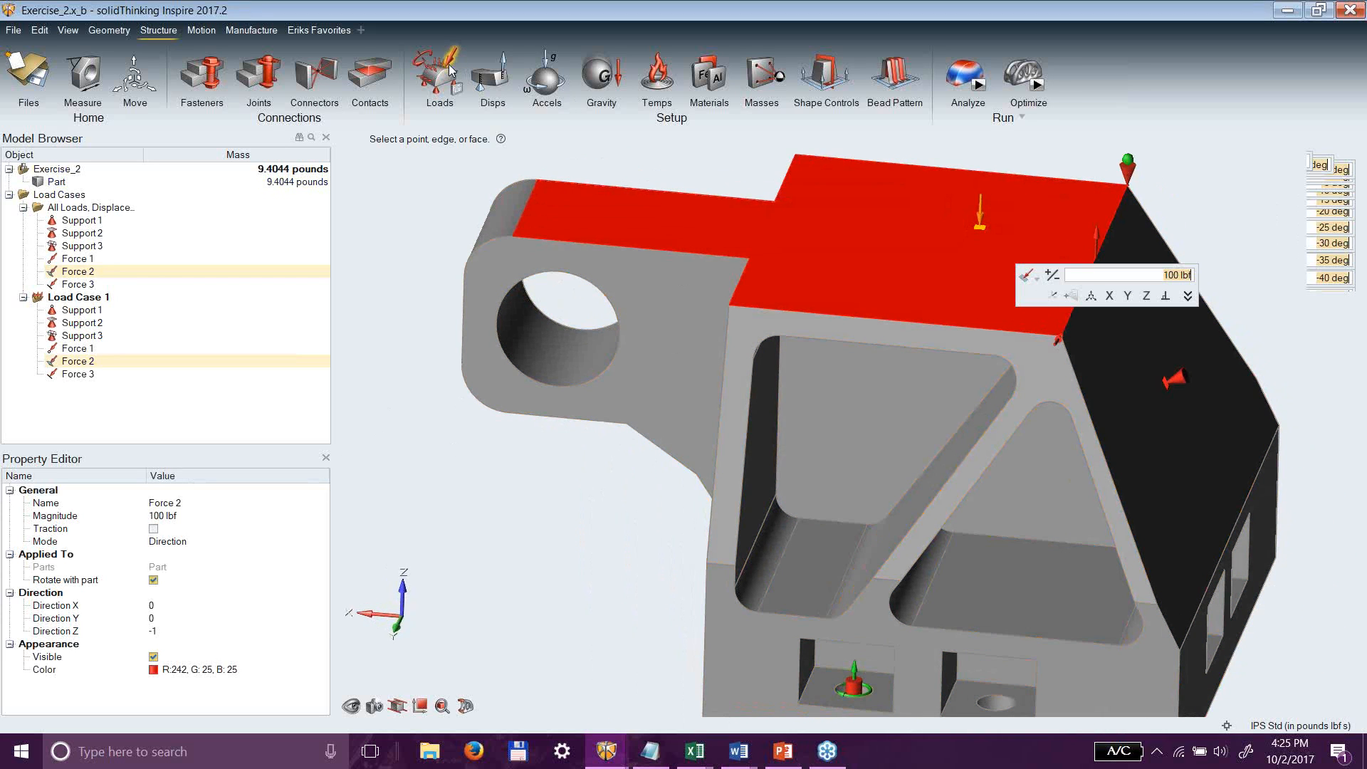
click(550, 348)
right_drag(595, 503, 612, 436)
middle_drag(613, 435, 573, 445)
click(747, 306)
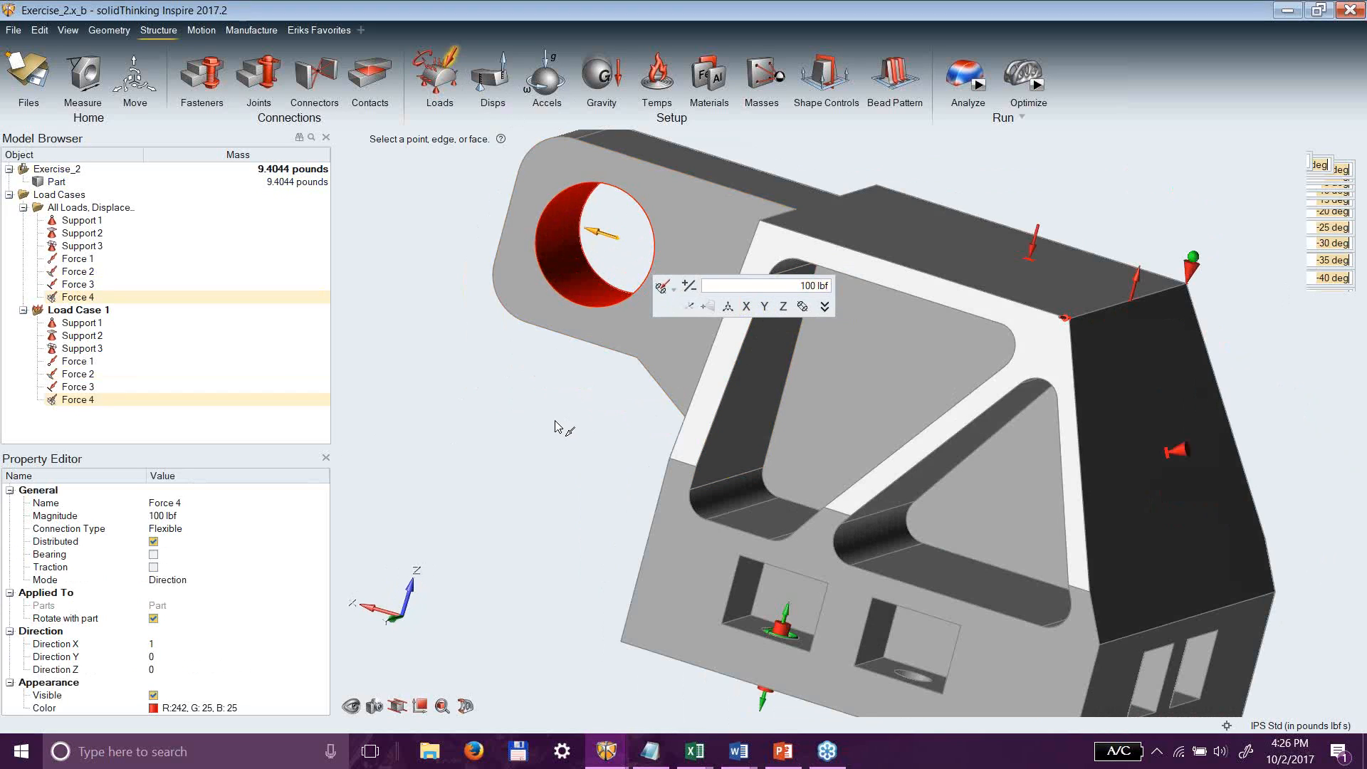
key(Escape)
click(531, 429)
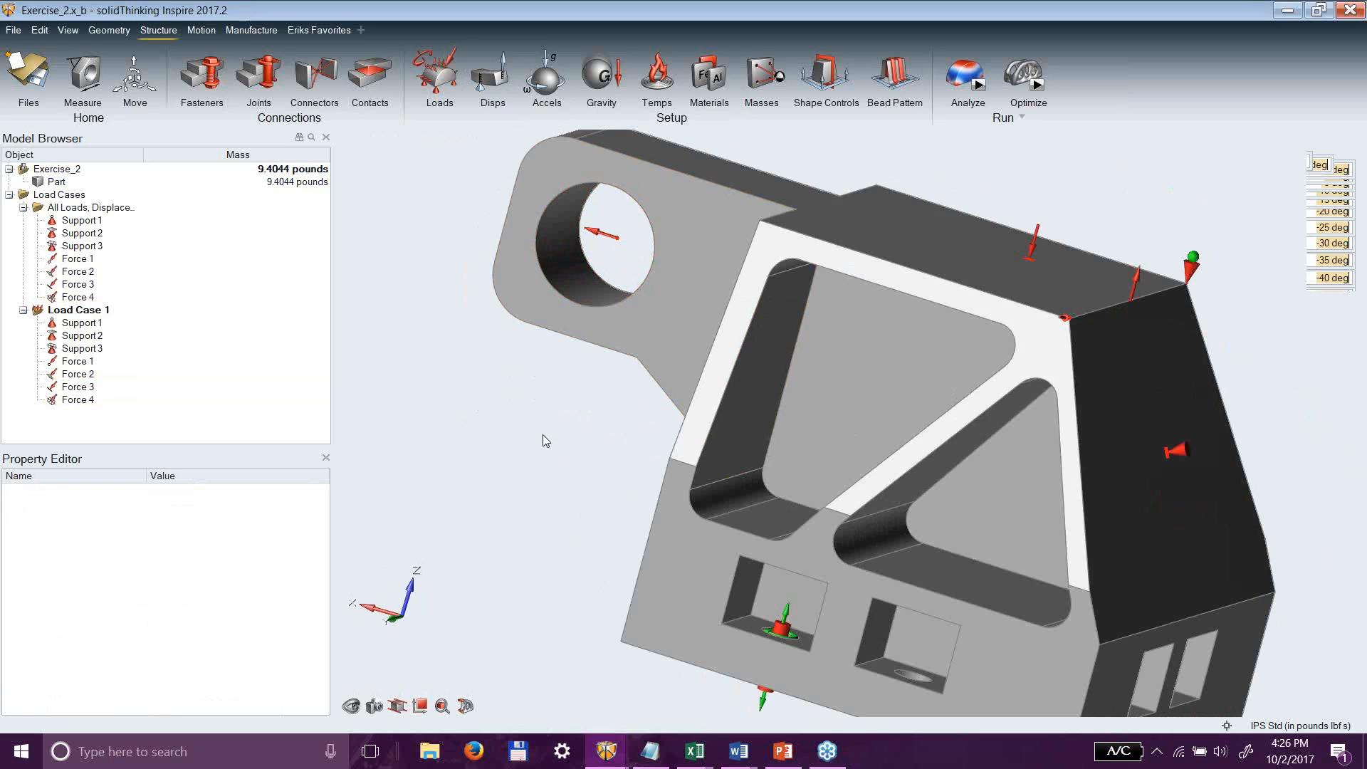
right_drag(558, 421, 561, 476)
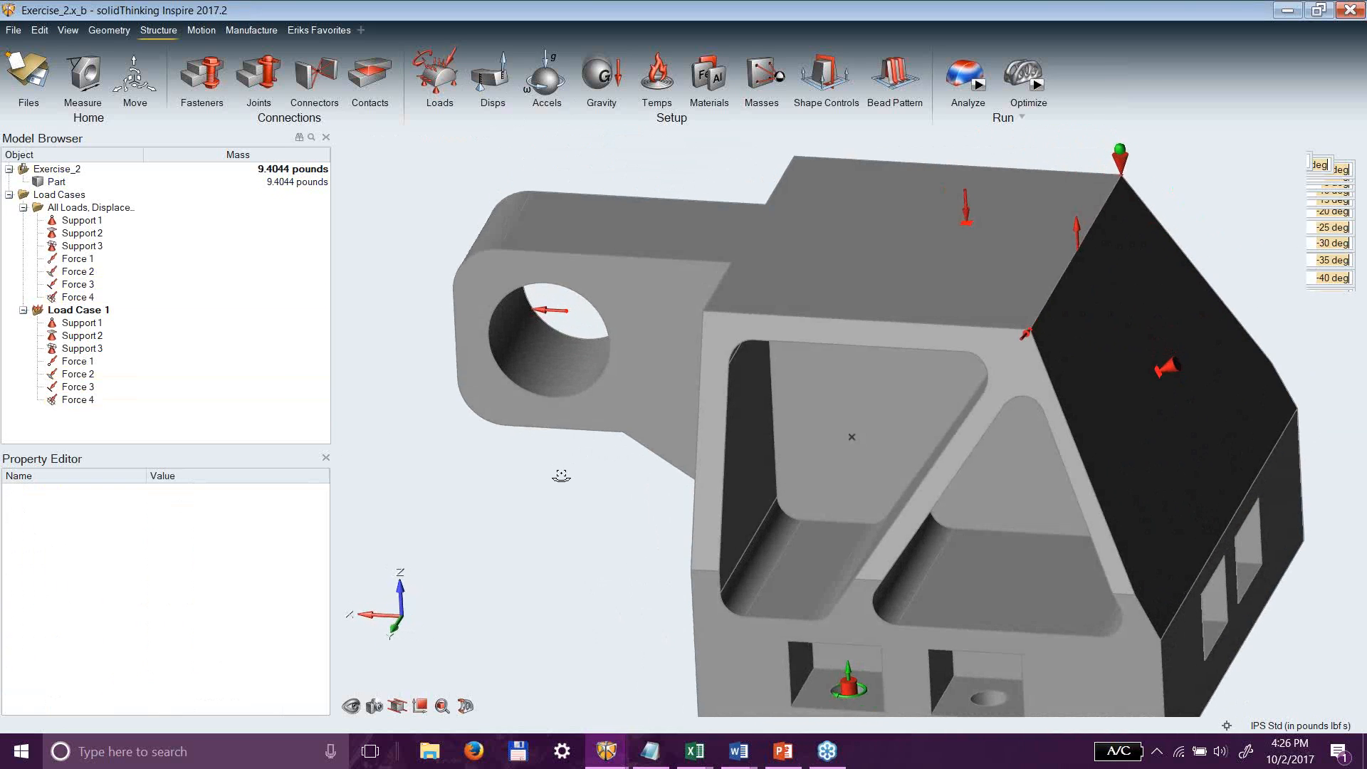
click(549, 312)
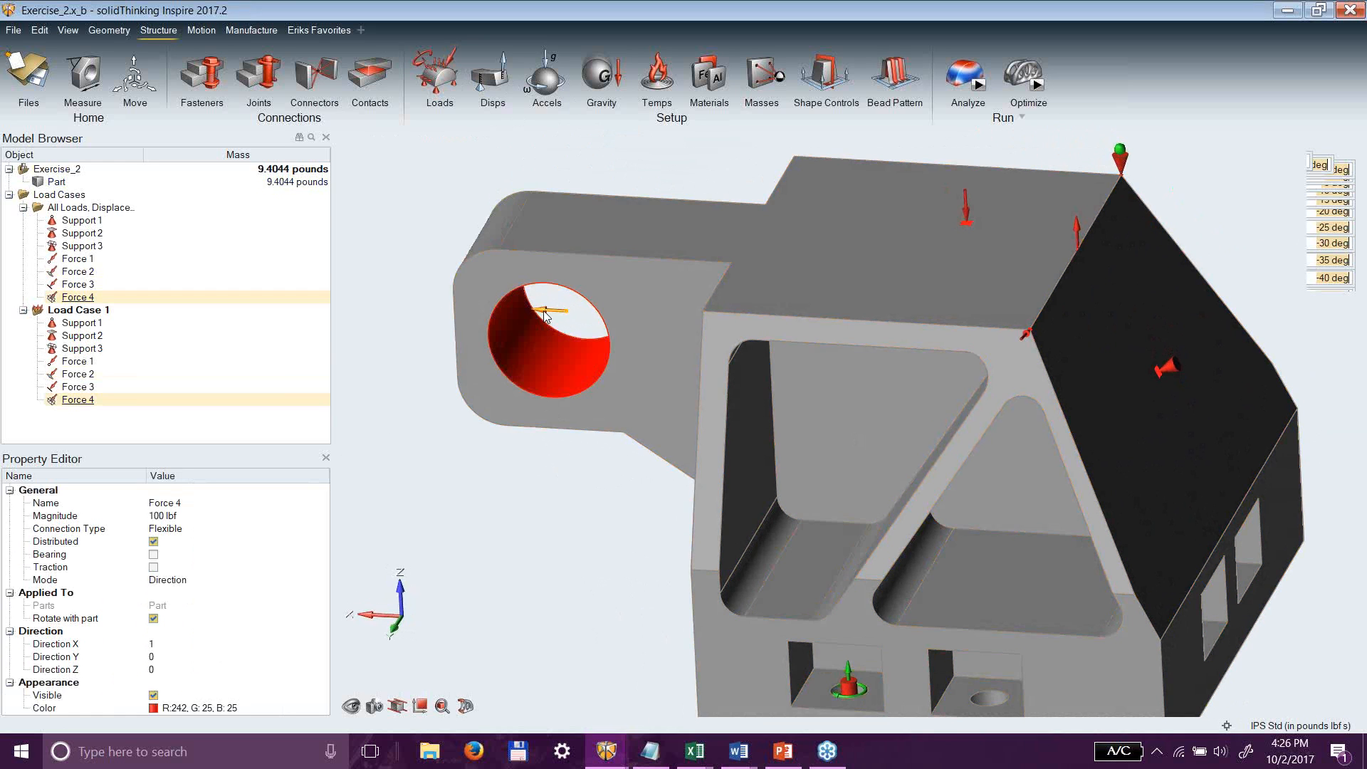
right_drag(595, 474, 623, 485)
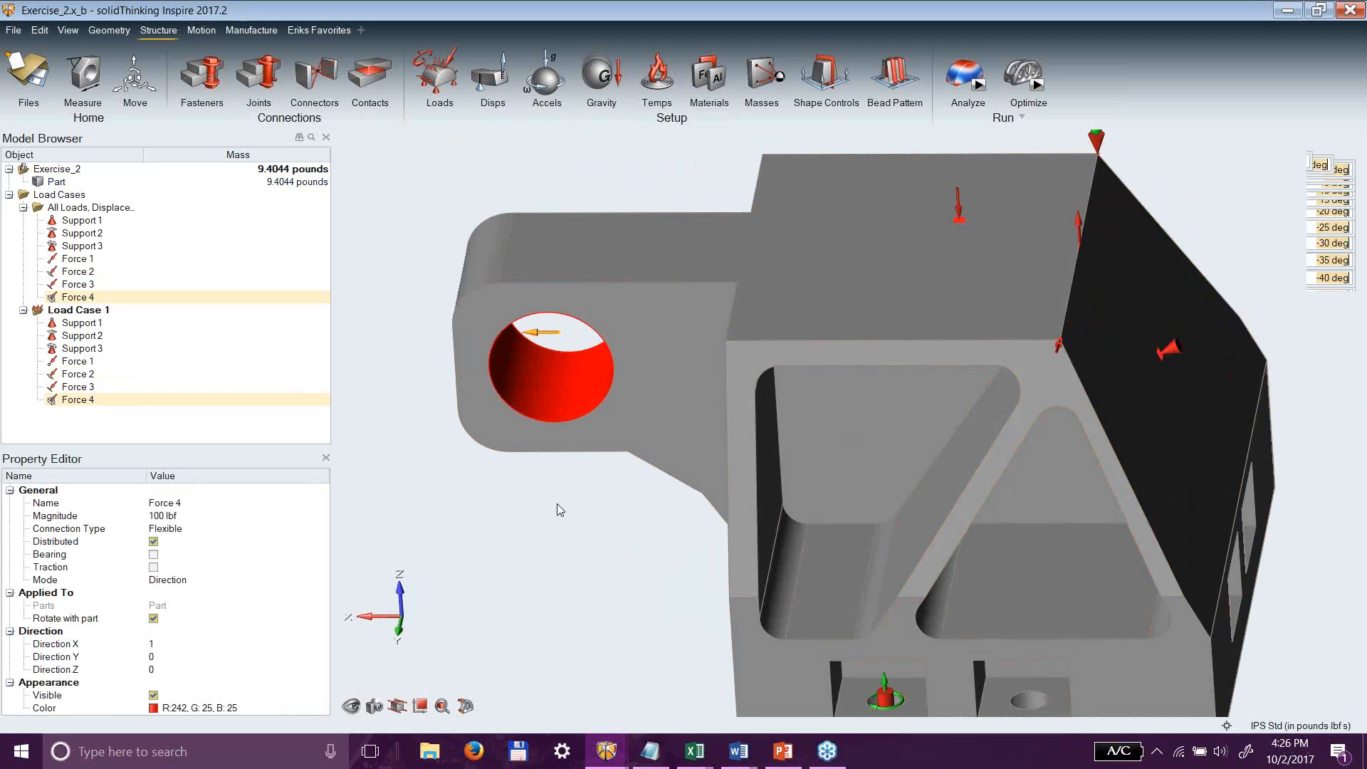
Try a pressure on the arm hole's inner face, undo it, and apply a 1 lbf/in2 pressure to the top face.
click(440, 68)
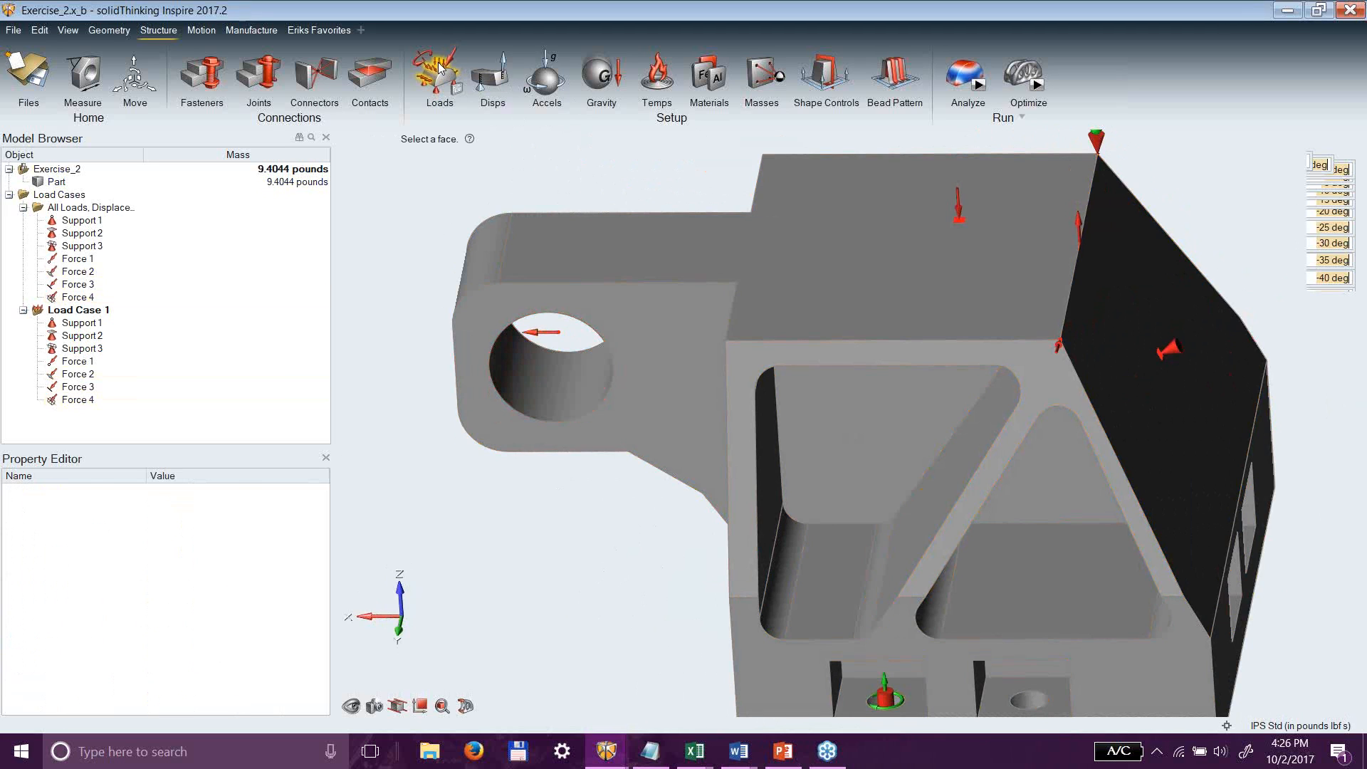
click(532, 379)
mouse_move(665, 527)
right_down()
mouse_move(644, 429)
mouse_move(556, 463)
right_up()
click(40, 30)
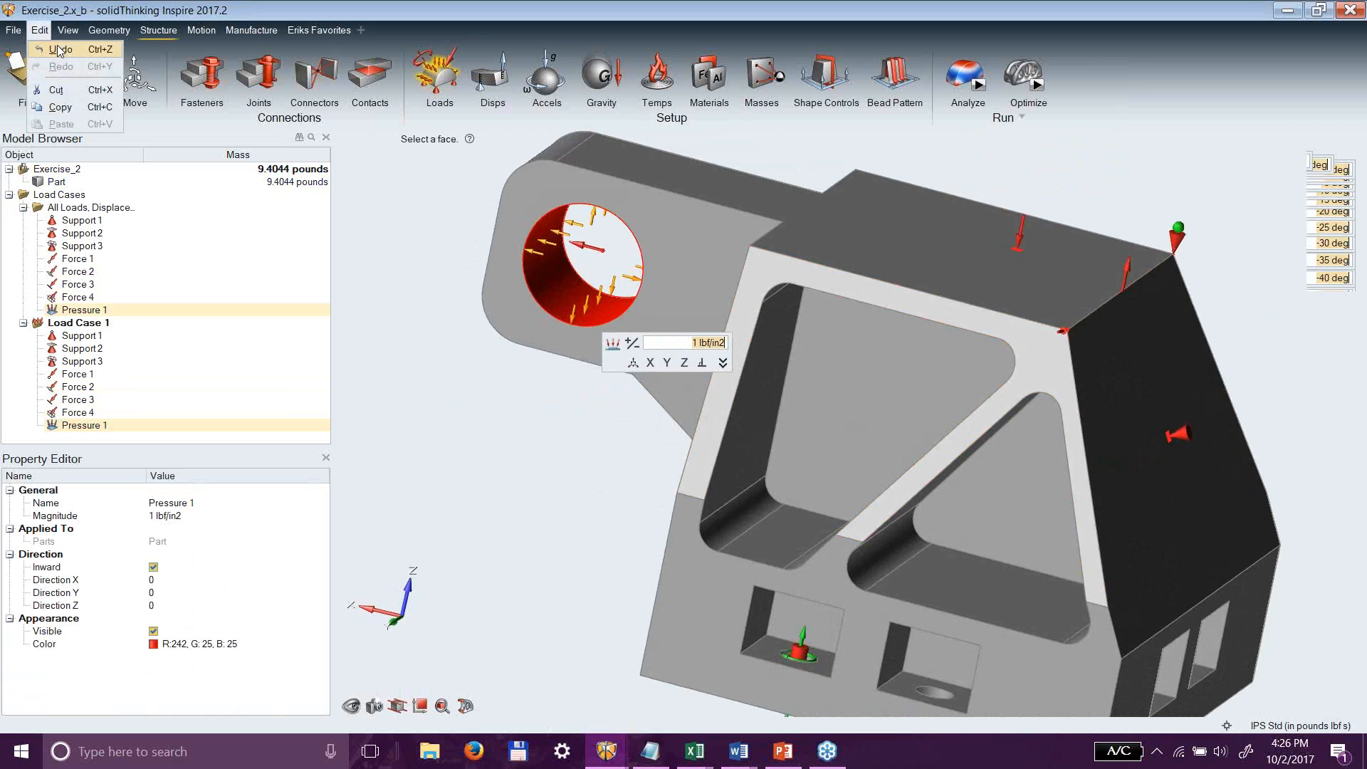
click(60, 50)
click(933, 270)
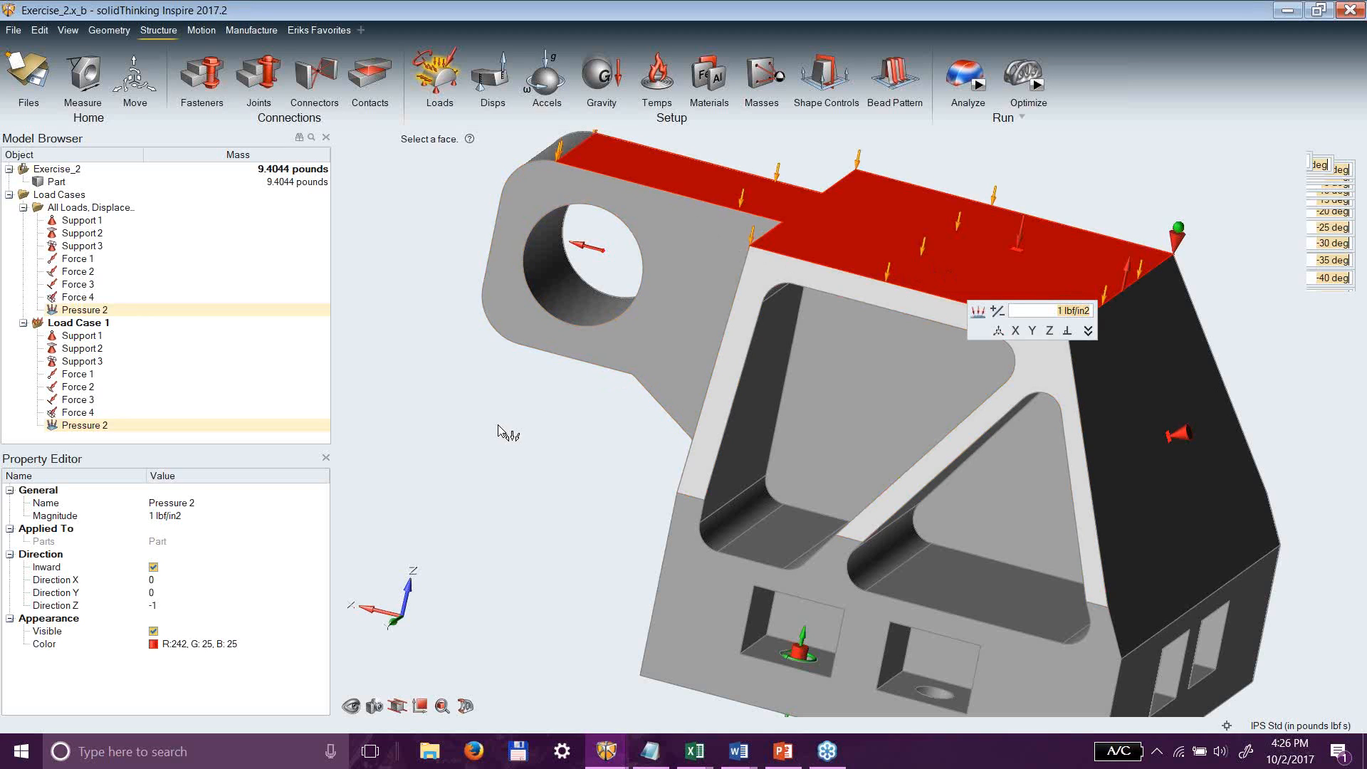
click(519, 407)
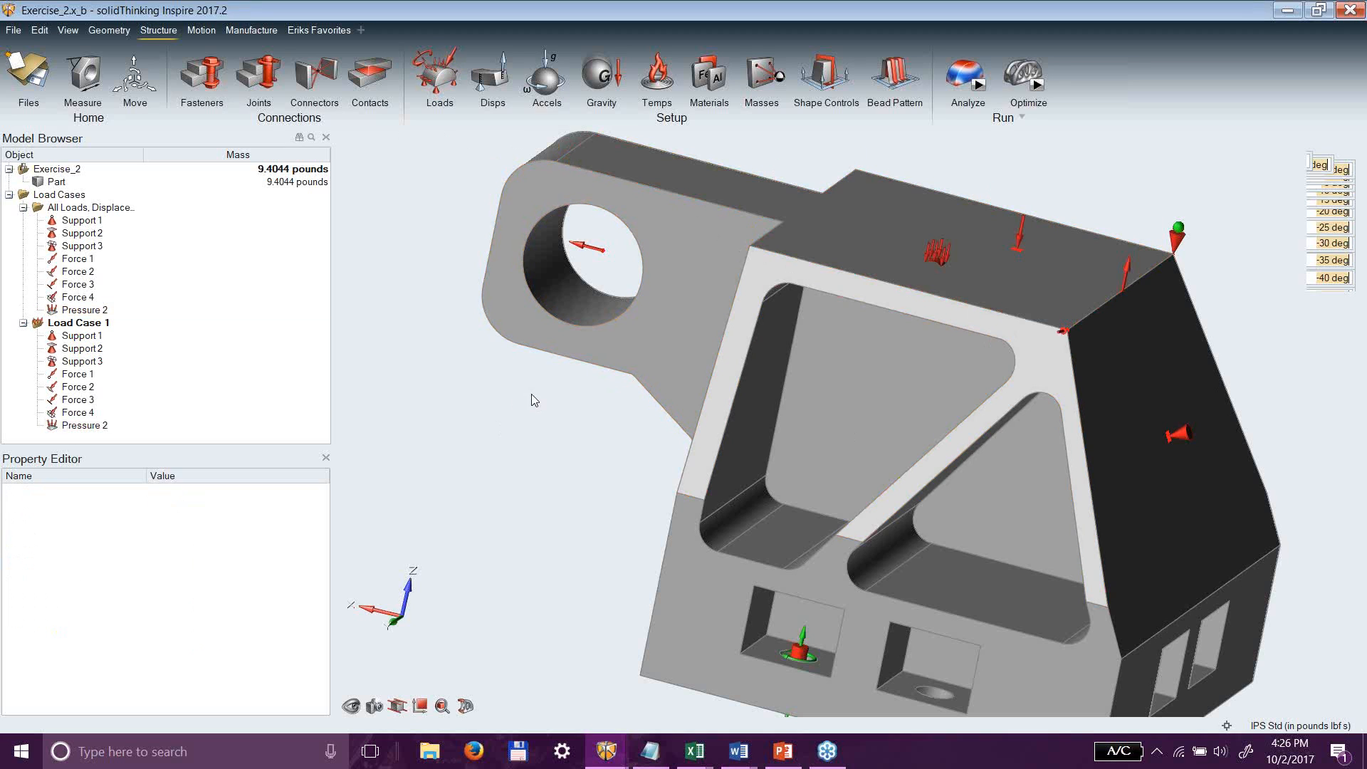
Convert the 100 lbf force on the arm hole to a bearing load and examine its distribution on the inner face.
click(588, 252)
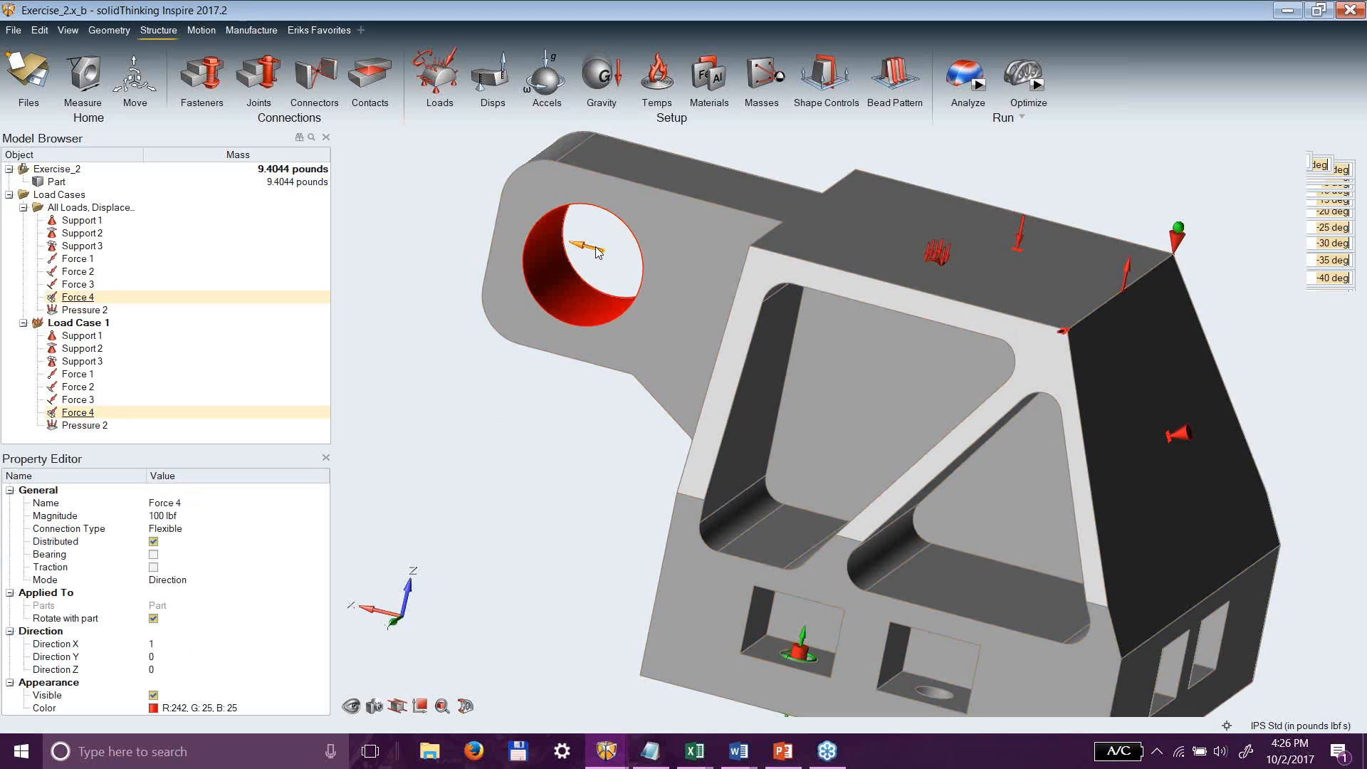
double_click(597, 249)
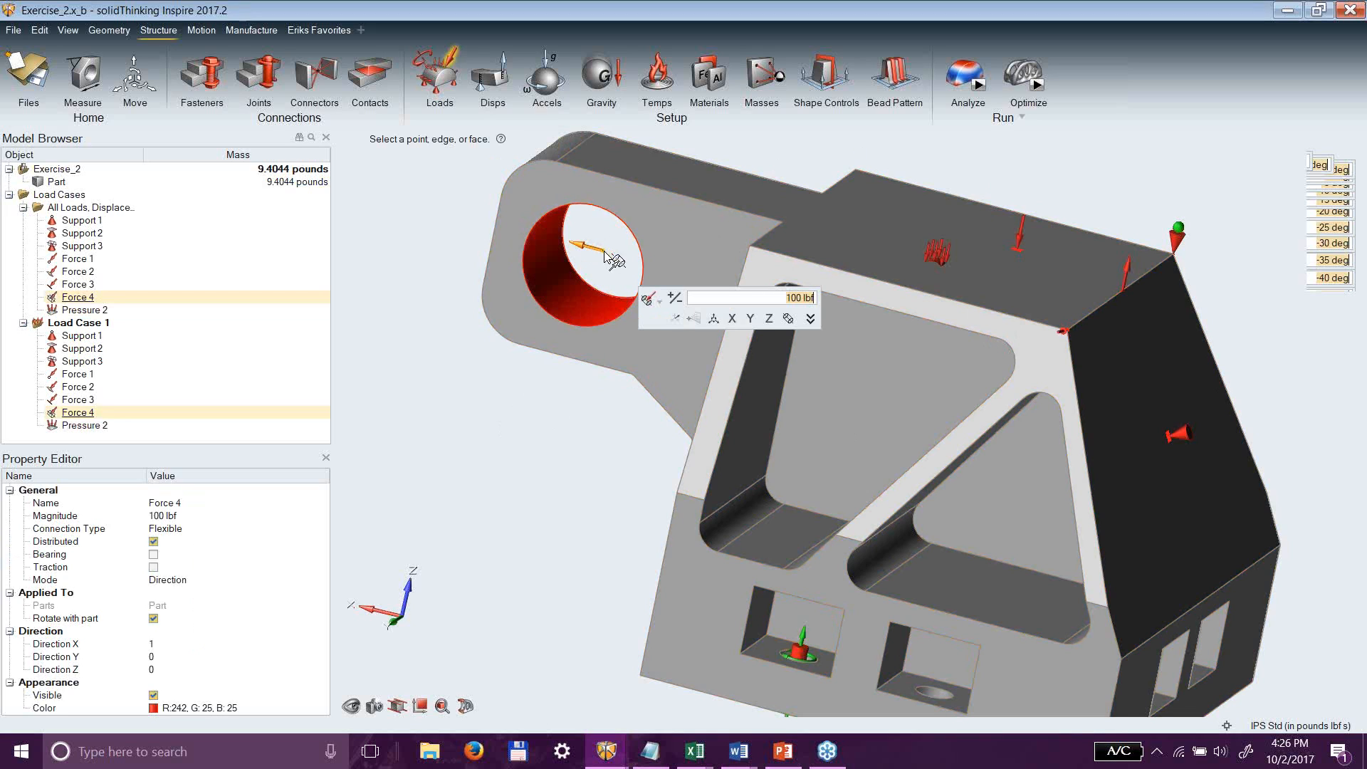
click(661, 300)
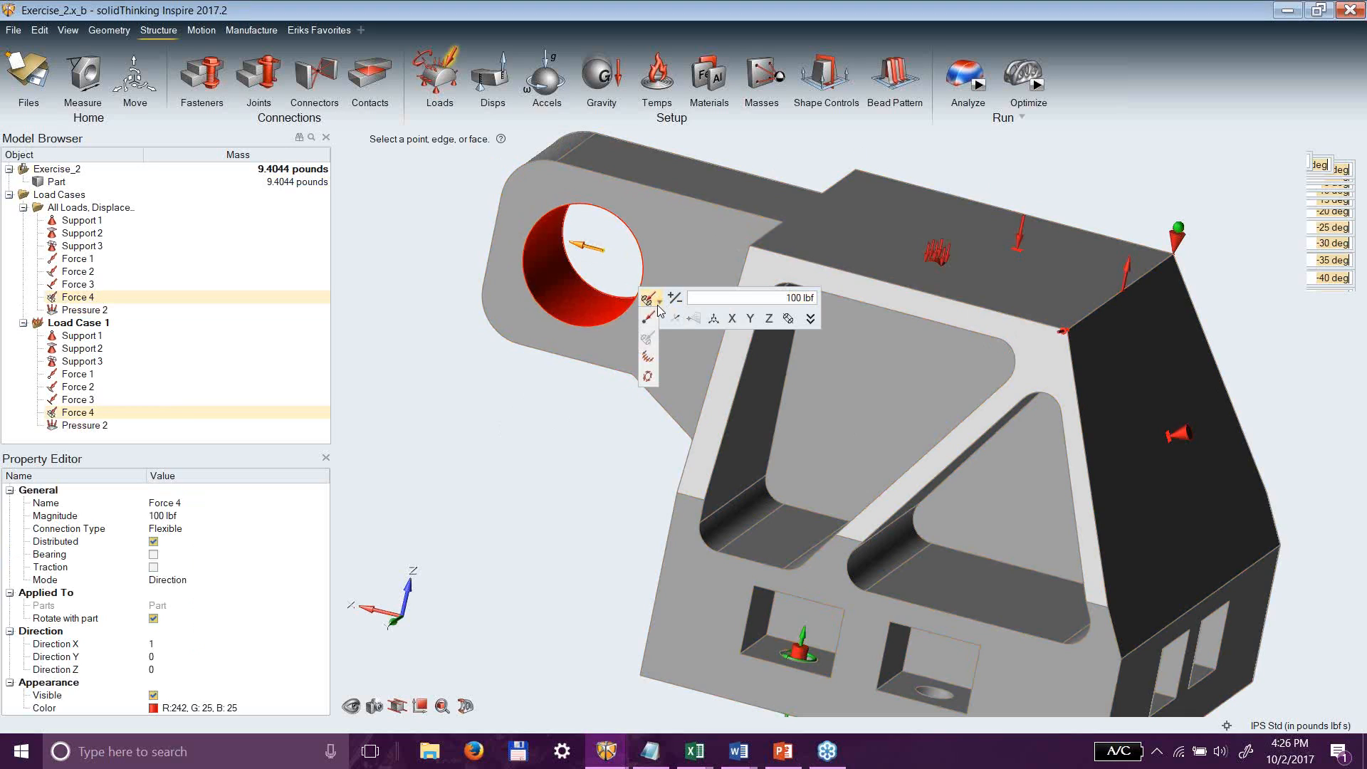
click(647, 360)
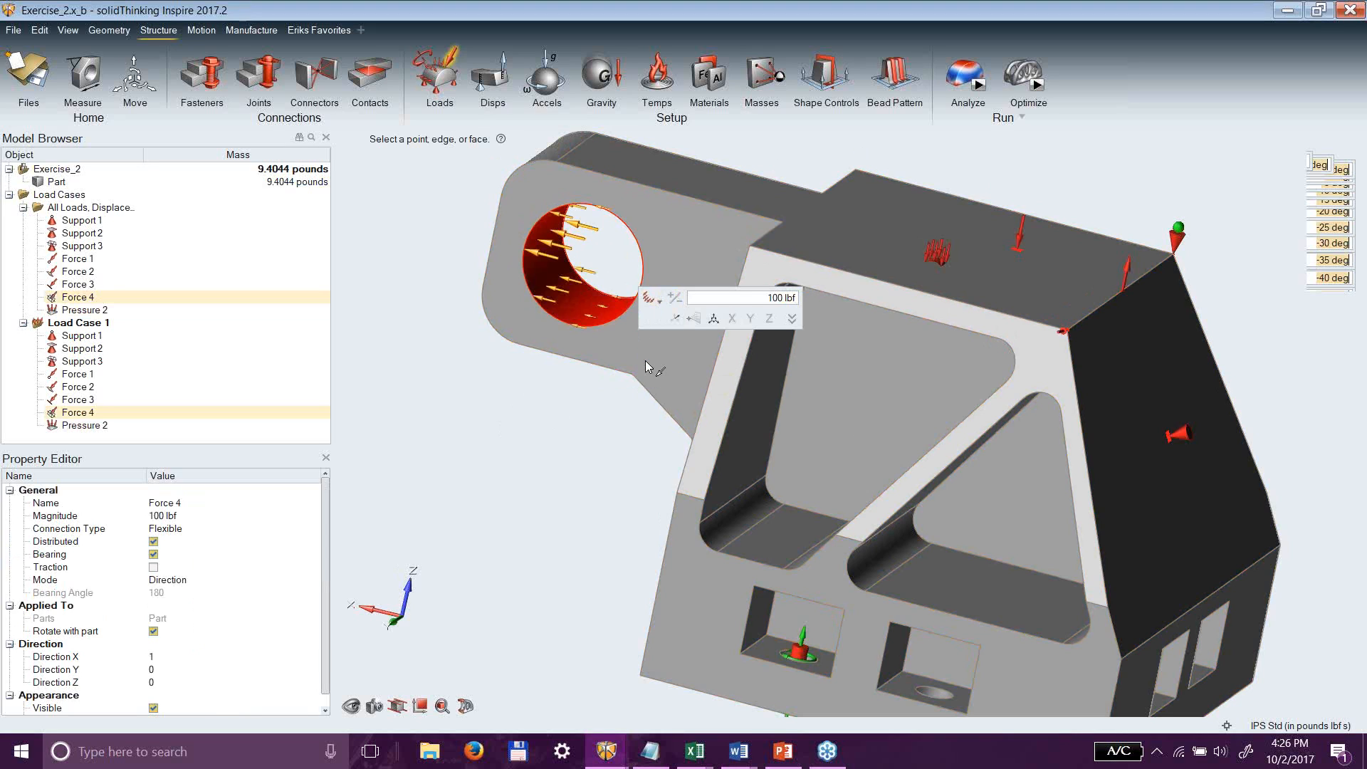
middle_drag(796, 503, 777, 456)
scroll(582, 328, up, 3)
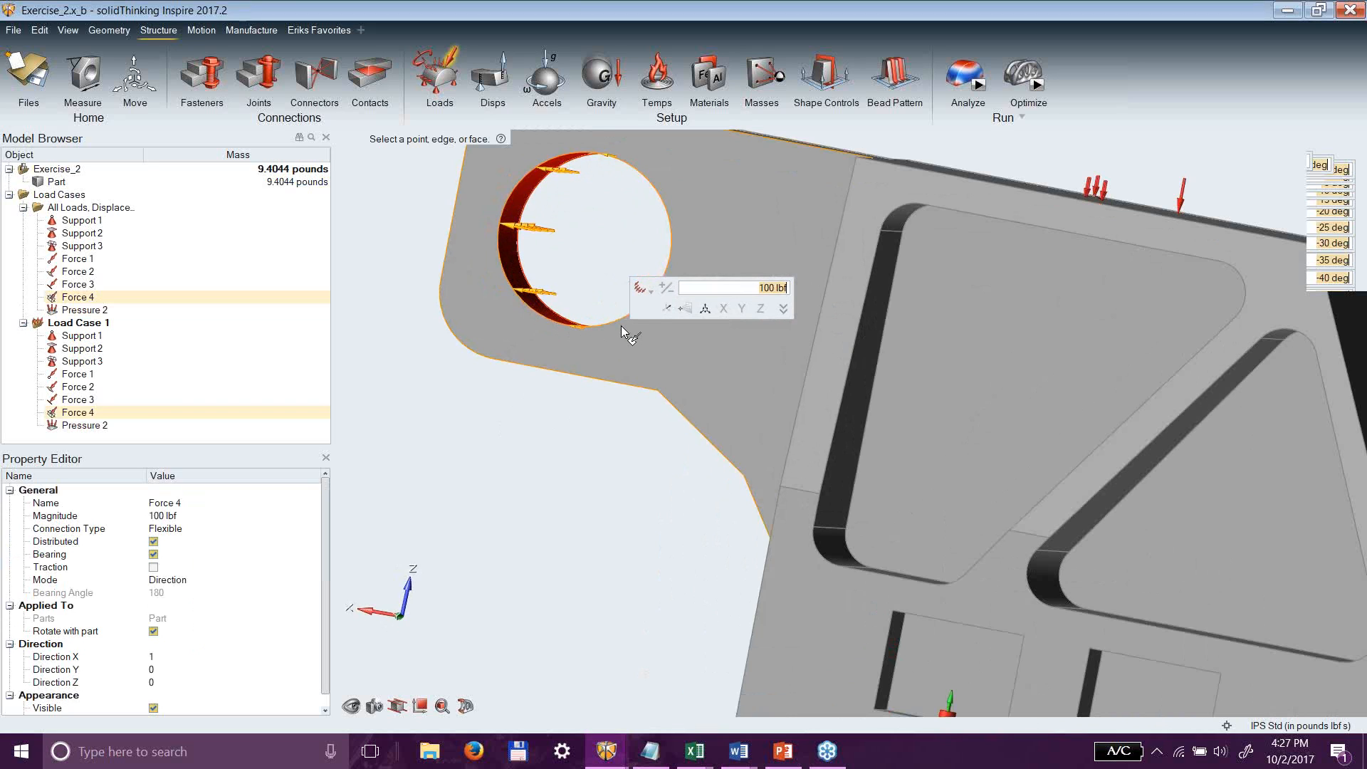
Convert the arm hole's bearing load to a traction load, inspect it, and delete the load.
click(645, 289)
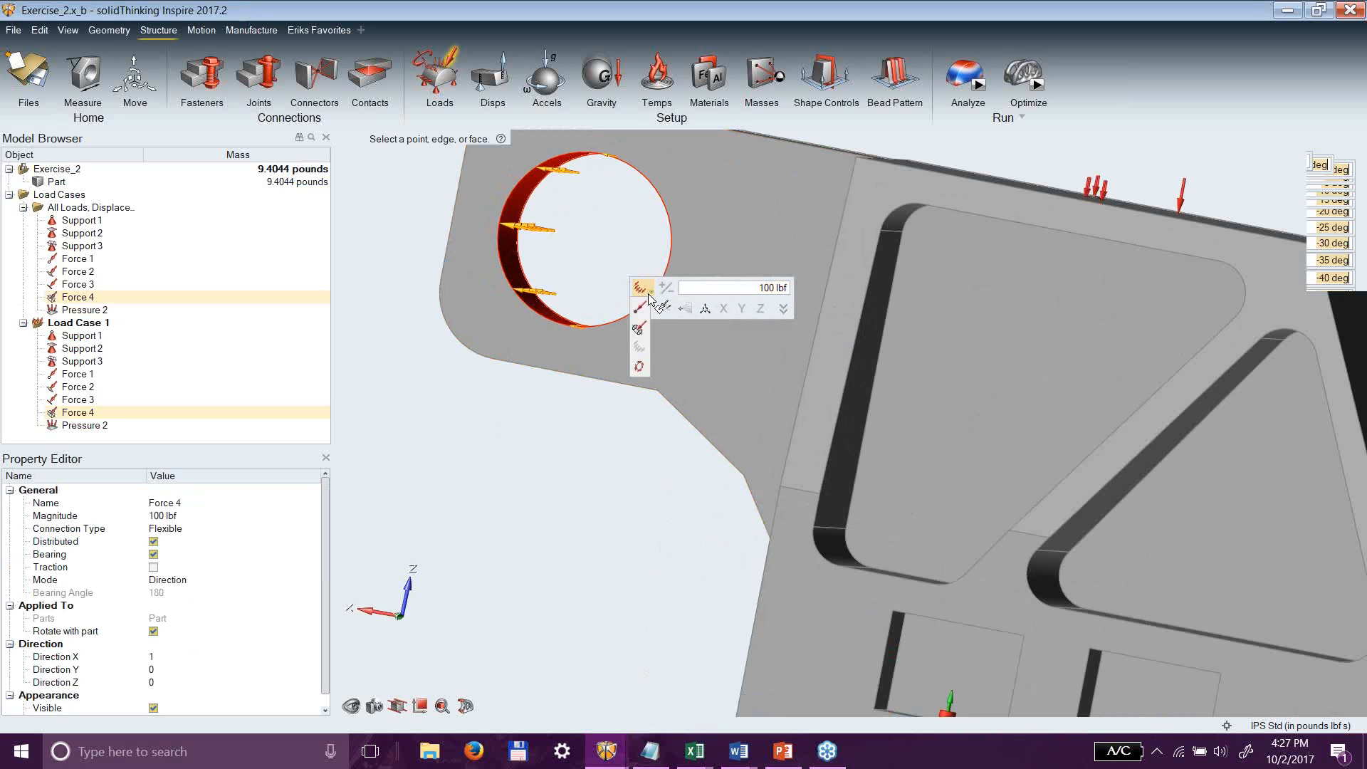
click(639, 367)
right_drag(587, 352, 616, 307)
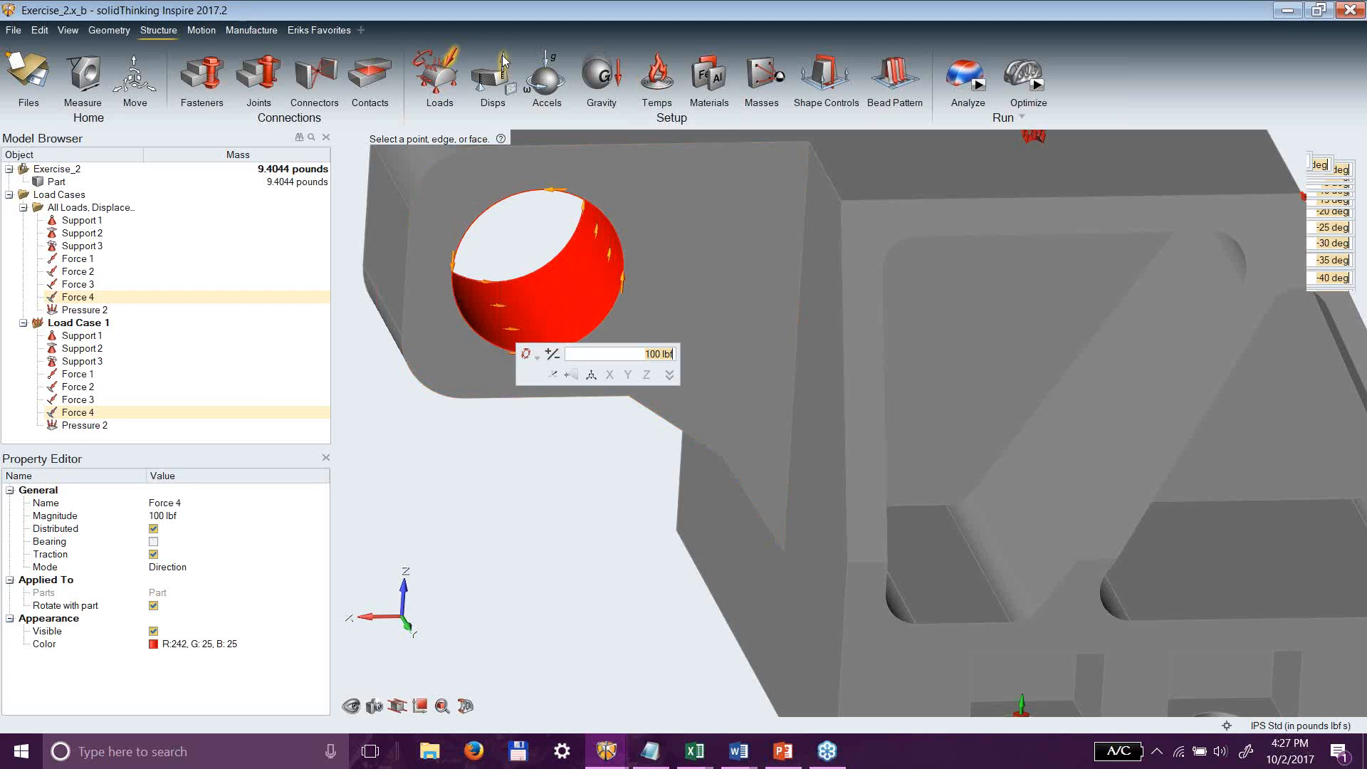
key(Escape)
click(510, 335)
key(Delete)
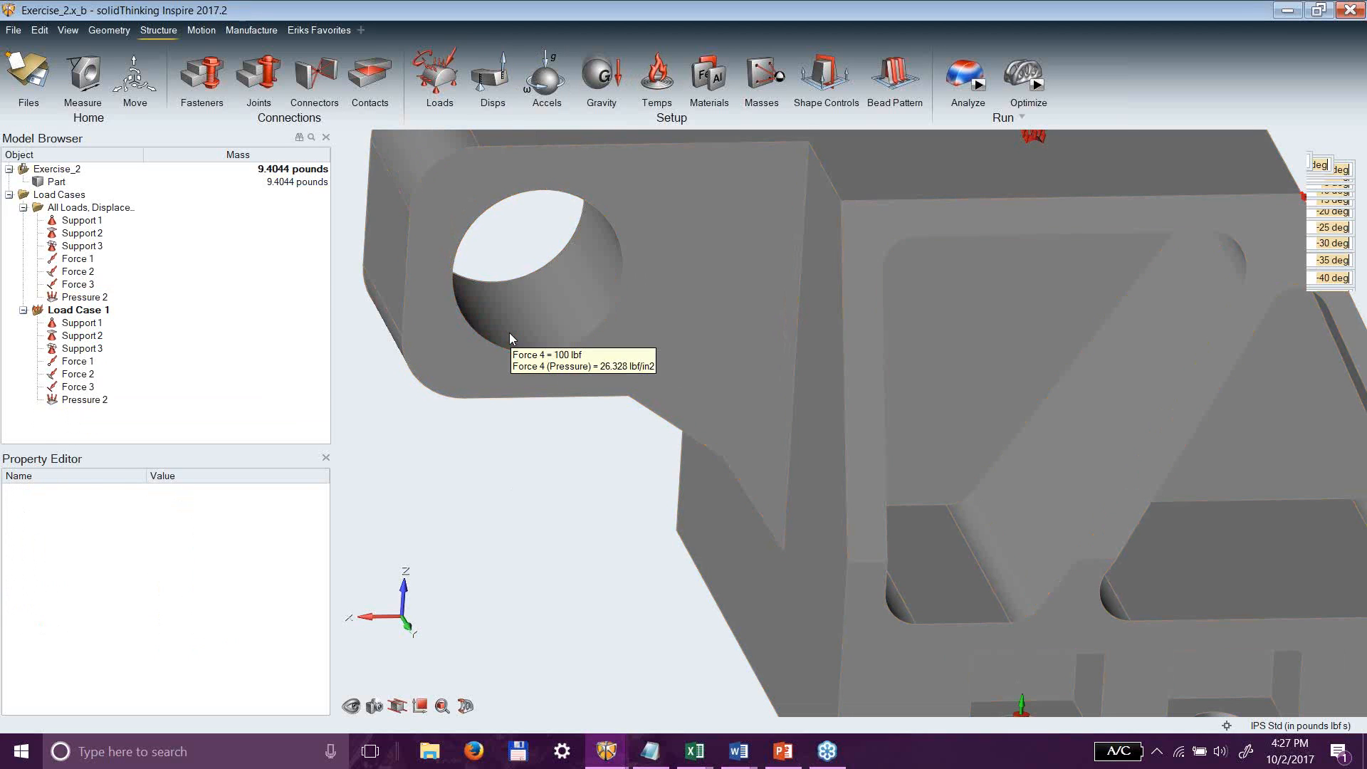
Apply an enforced displacement of 0.01 in to the large through hole in the arm.
click(504, 72)
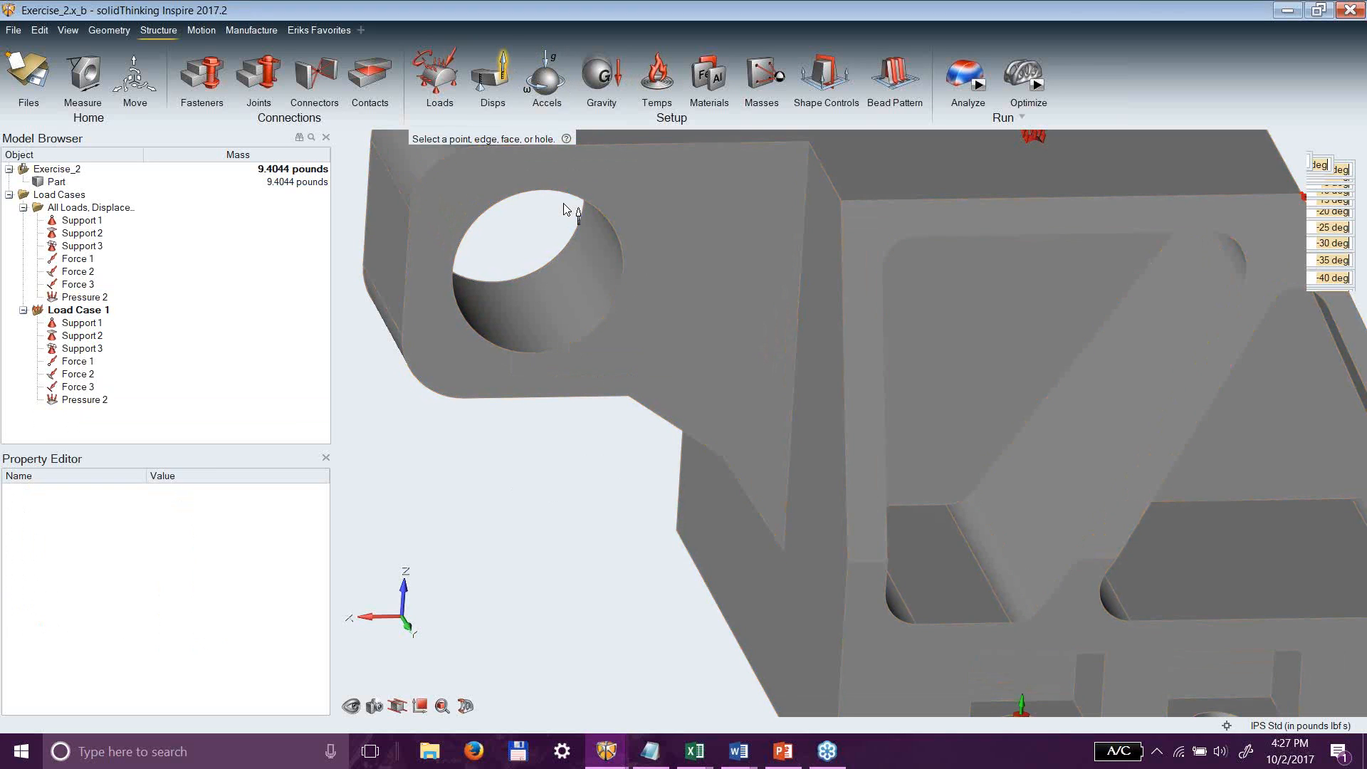
click(603, 296)
middle_drag(714, 500, 663, 490)
scroll(590, 484, down, 1)
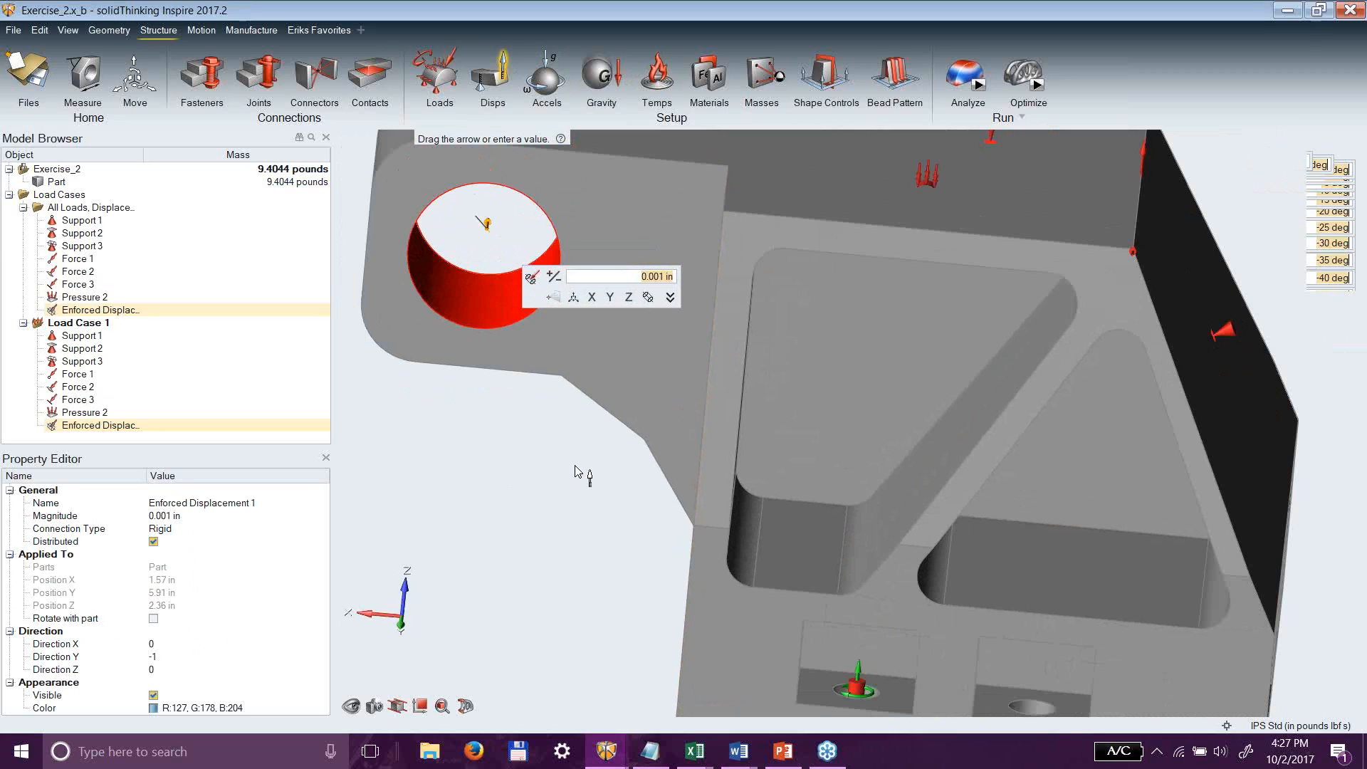
key(BackSpace)
text(.01)
key(Return)
Point the arm hole's enforced displacement along the negative Z direction and inspect its arrow up close.
click(629, 298)
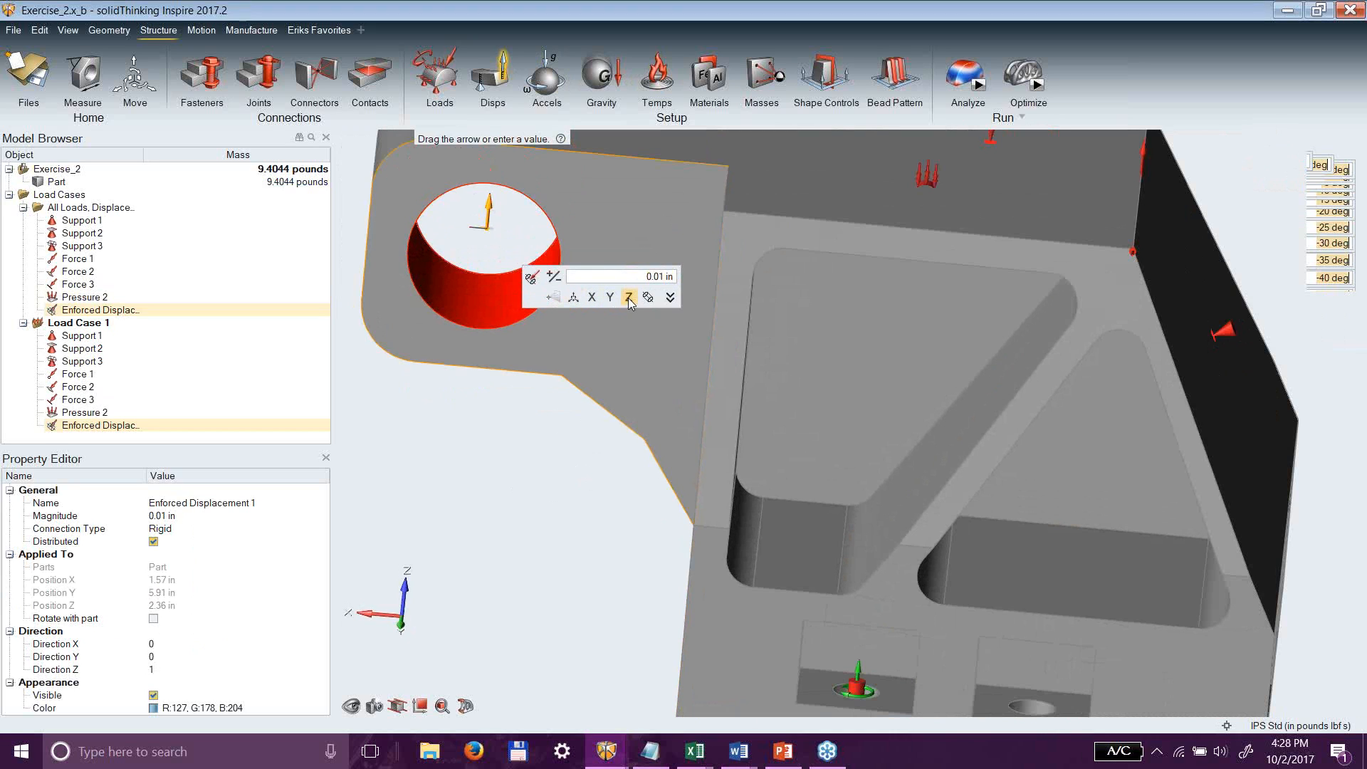
middle_drag(500, 371, 568, 276)
click(605, 296)
scroll(568, 276, up, 1)
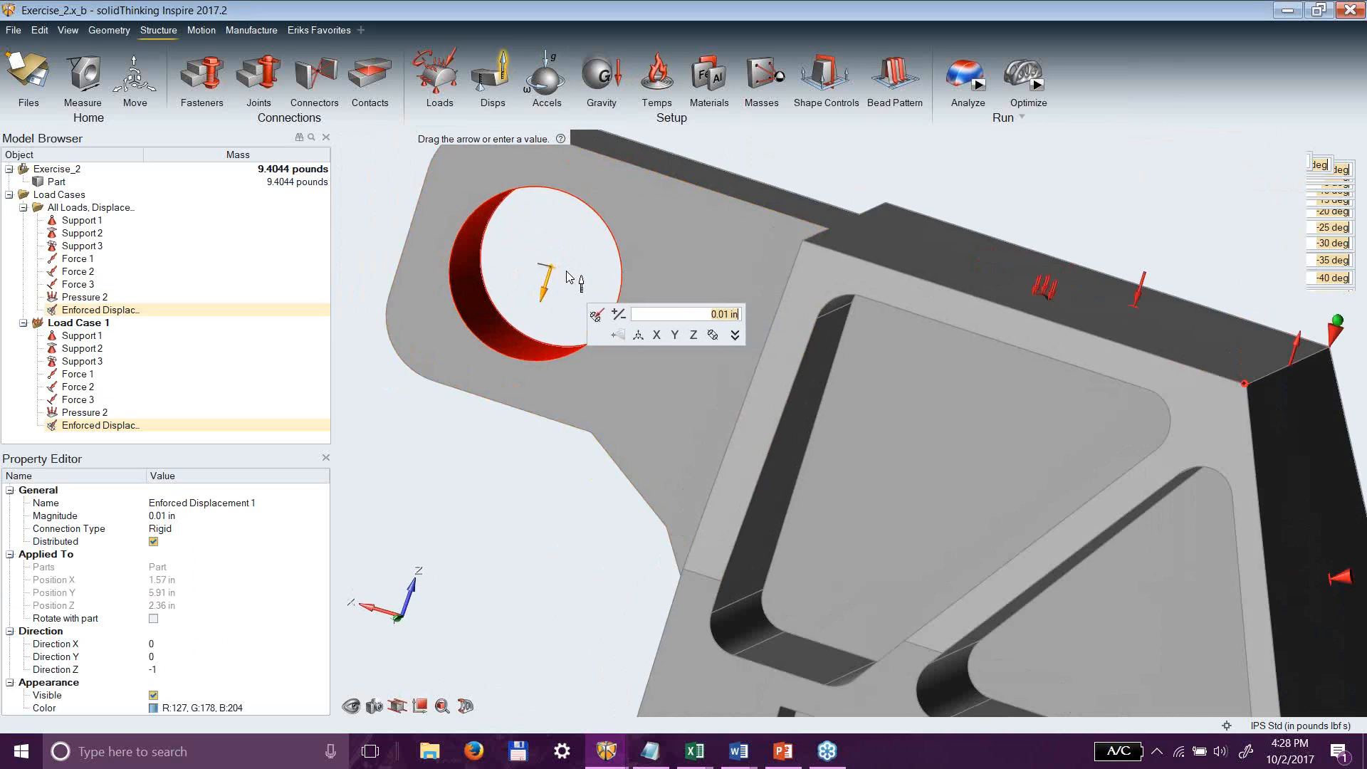
scroll(567, 277, up, 6)
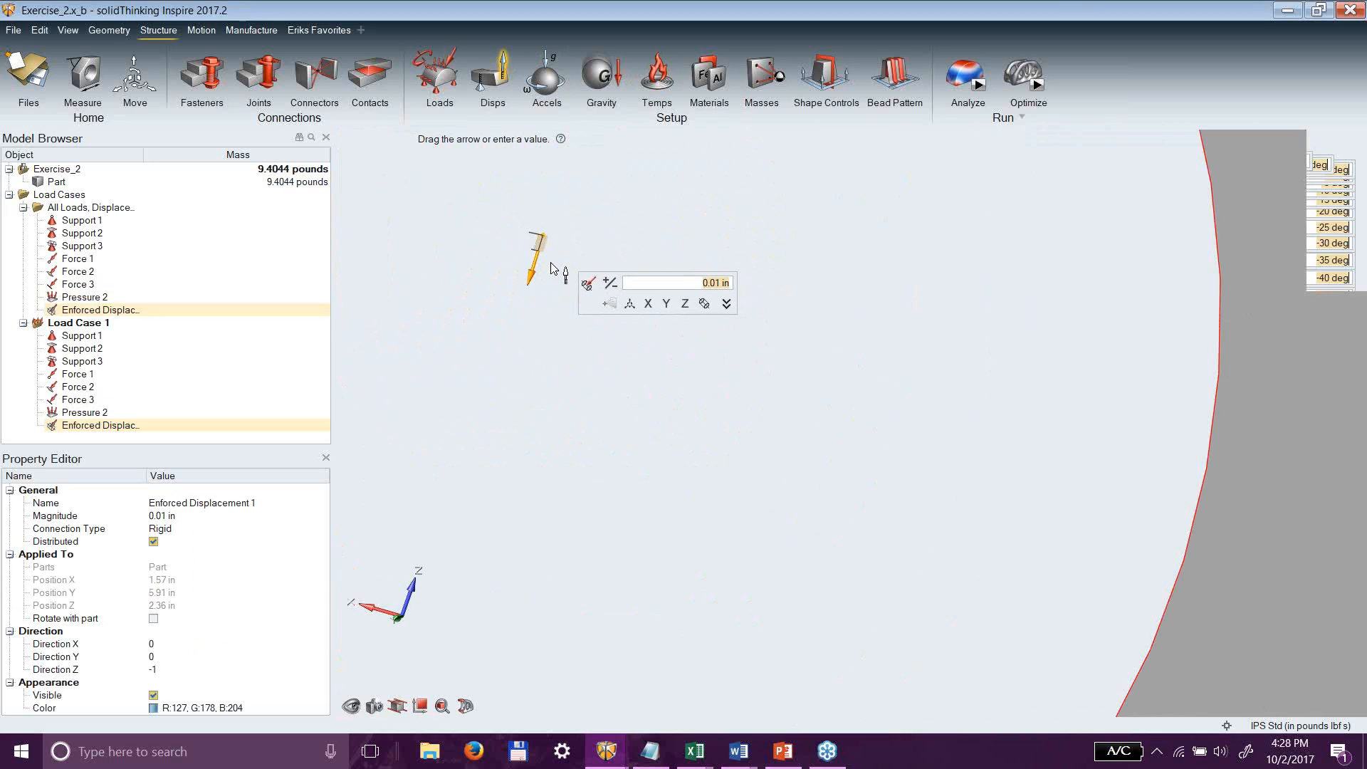
Set the magnitude of the arm hole's enforced displacement to 0.1 in.
text(0.1)
key(Return)
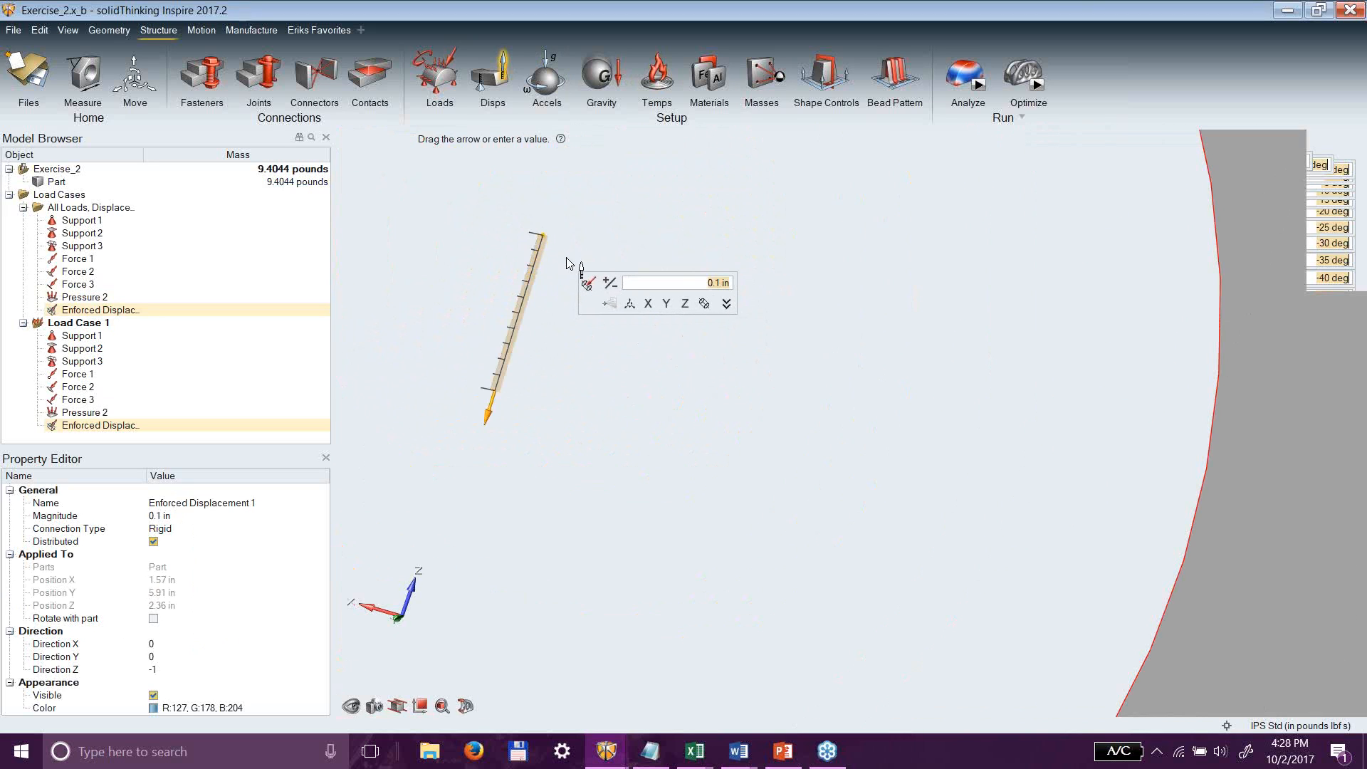
scroll(700, 451, down, 2)
scroll(700, 450, down, 3)
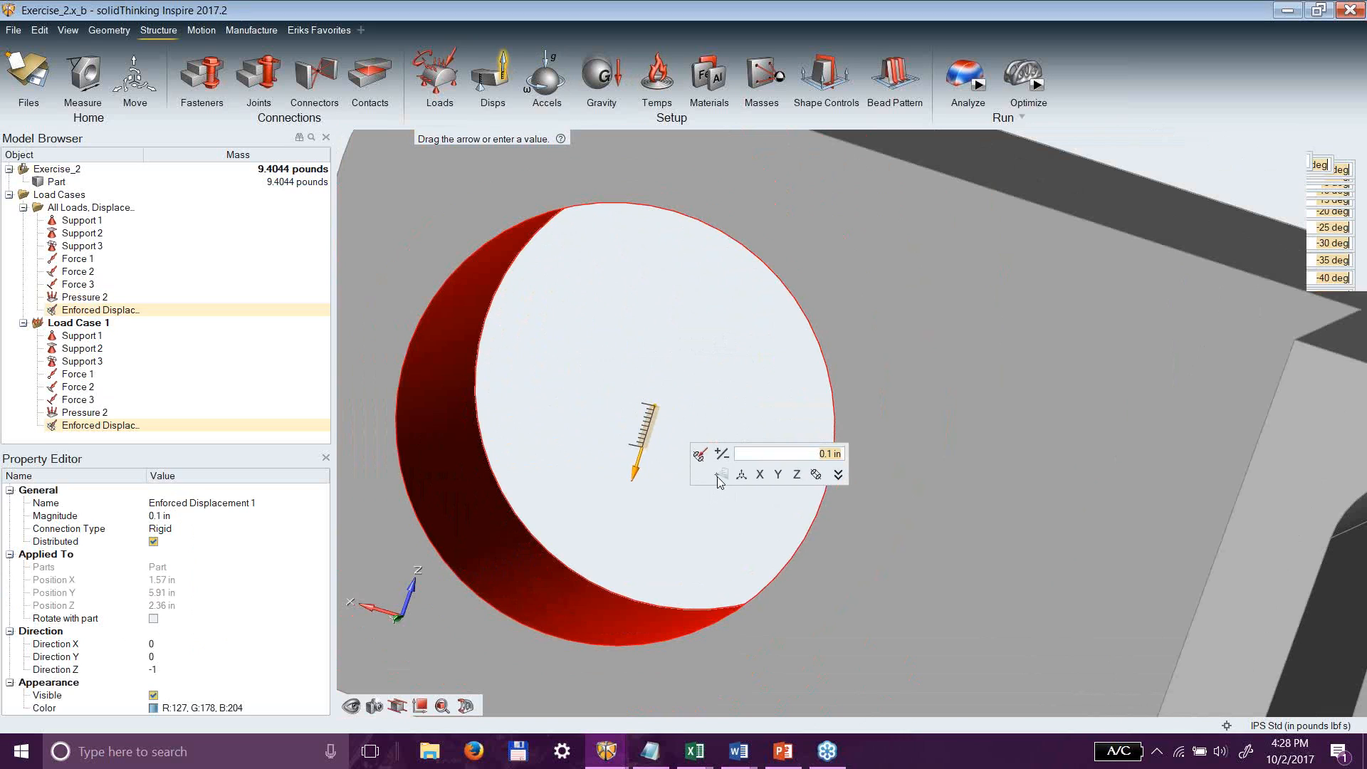
click(1192, 148)
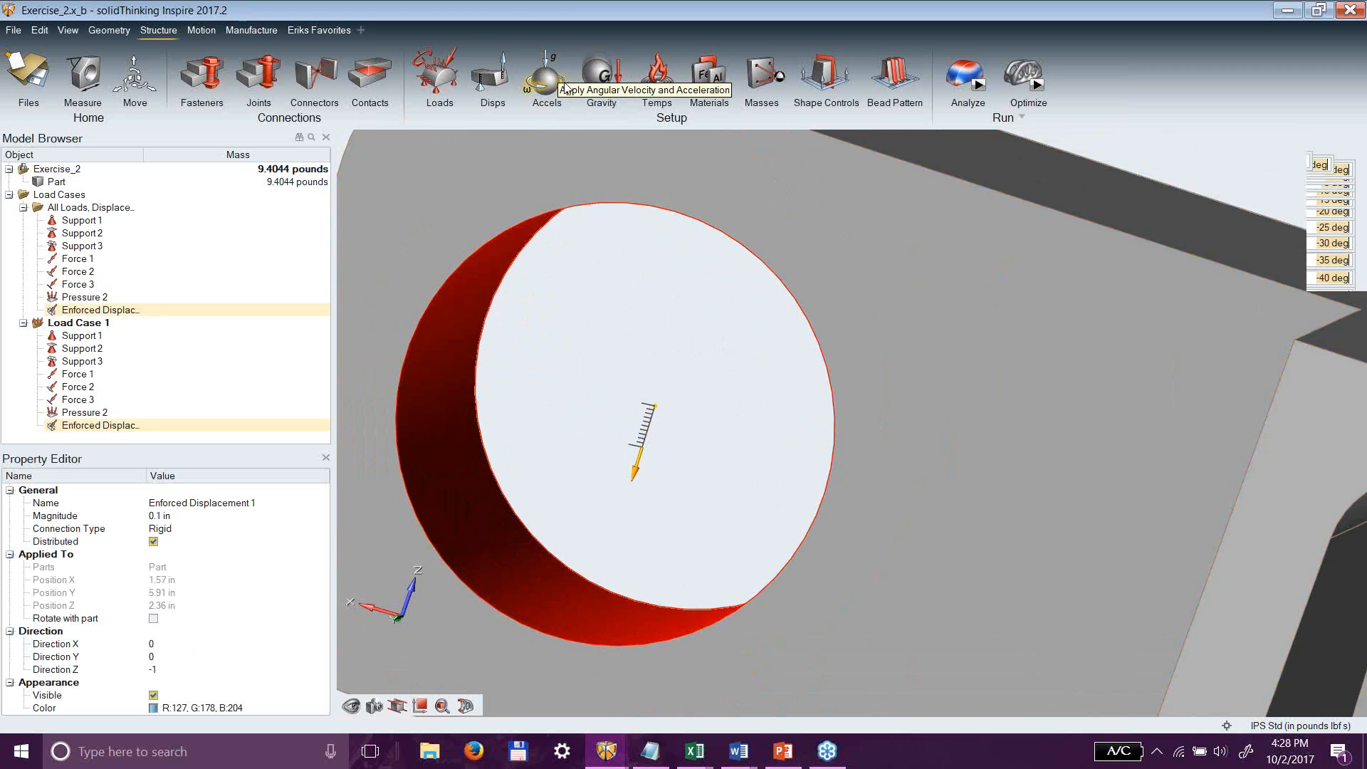
Display the gravity setting for the model and examine its direction and value.
click(601, 77)
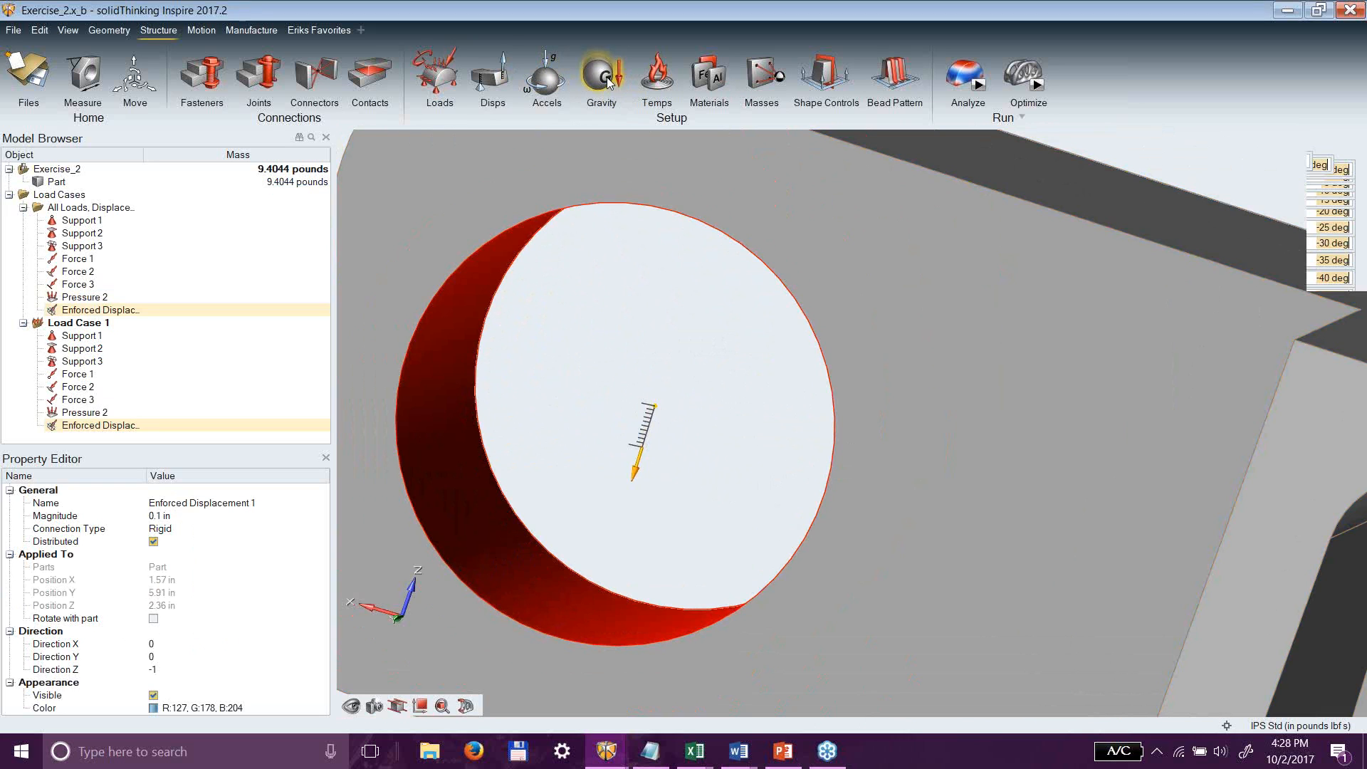
scroll(797, 319, down, 6)
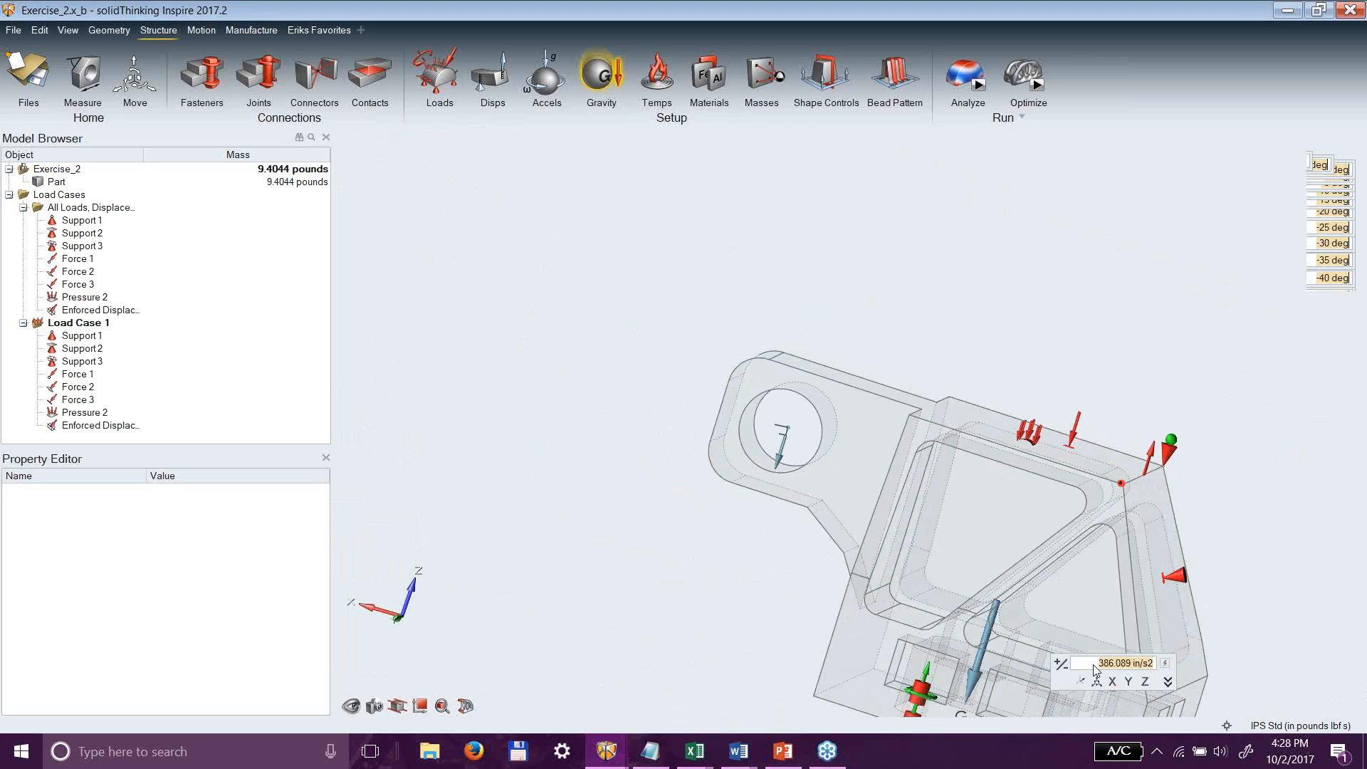
mouse_move(757, 247)
right_down()
mouse_move(701, 391)
mouse_move(801, 349)
mouse_move(748, 257)
right_up()
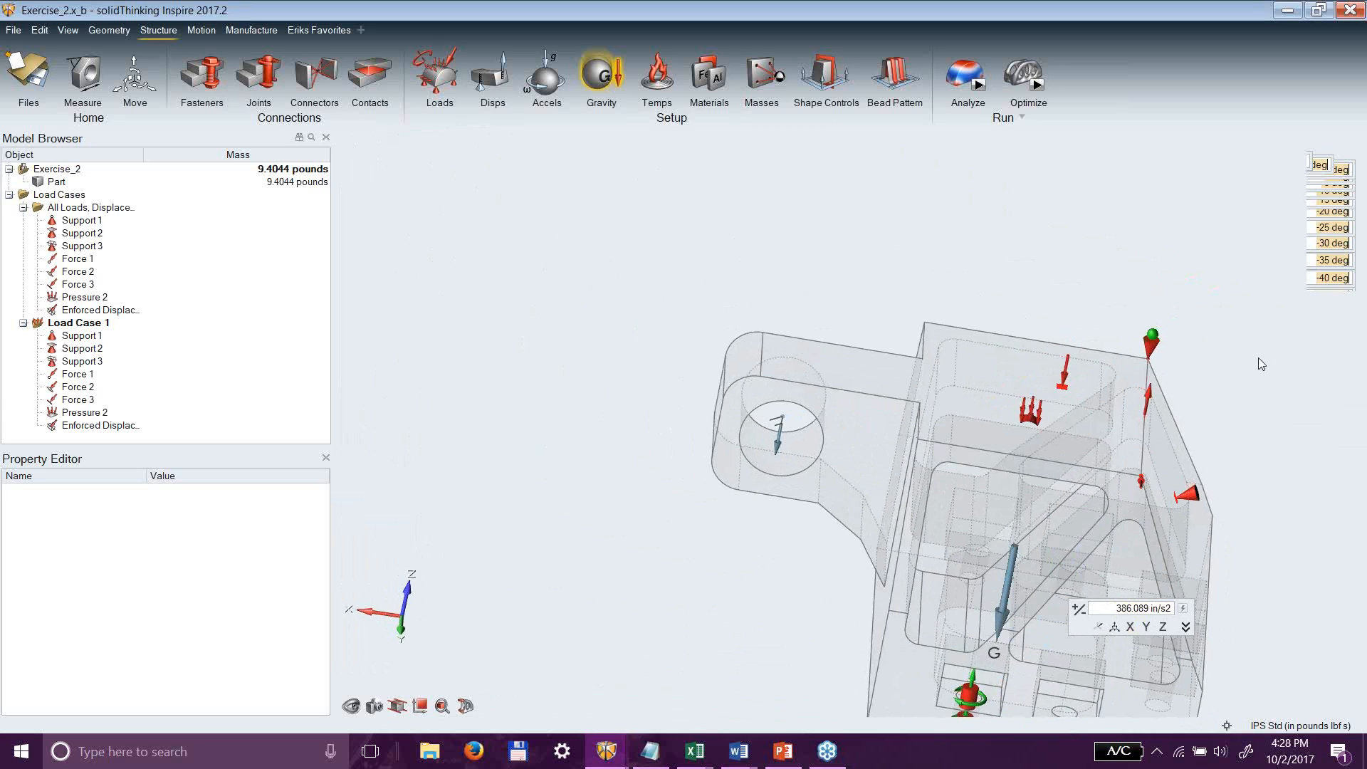
key(Escape)
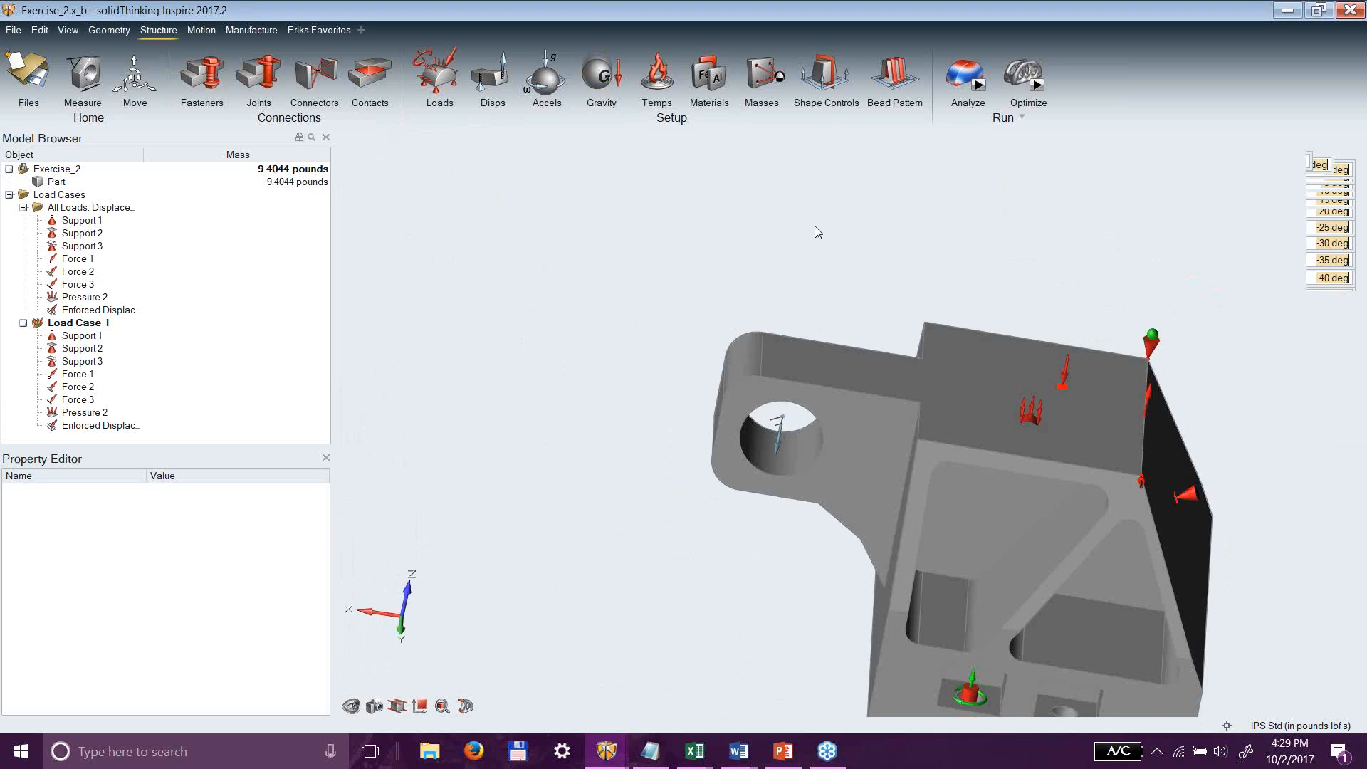
Apply a temperature load to the part and delete it again.
click(662, 75)
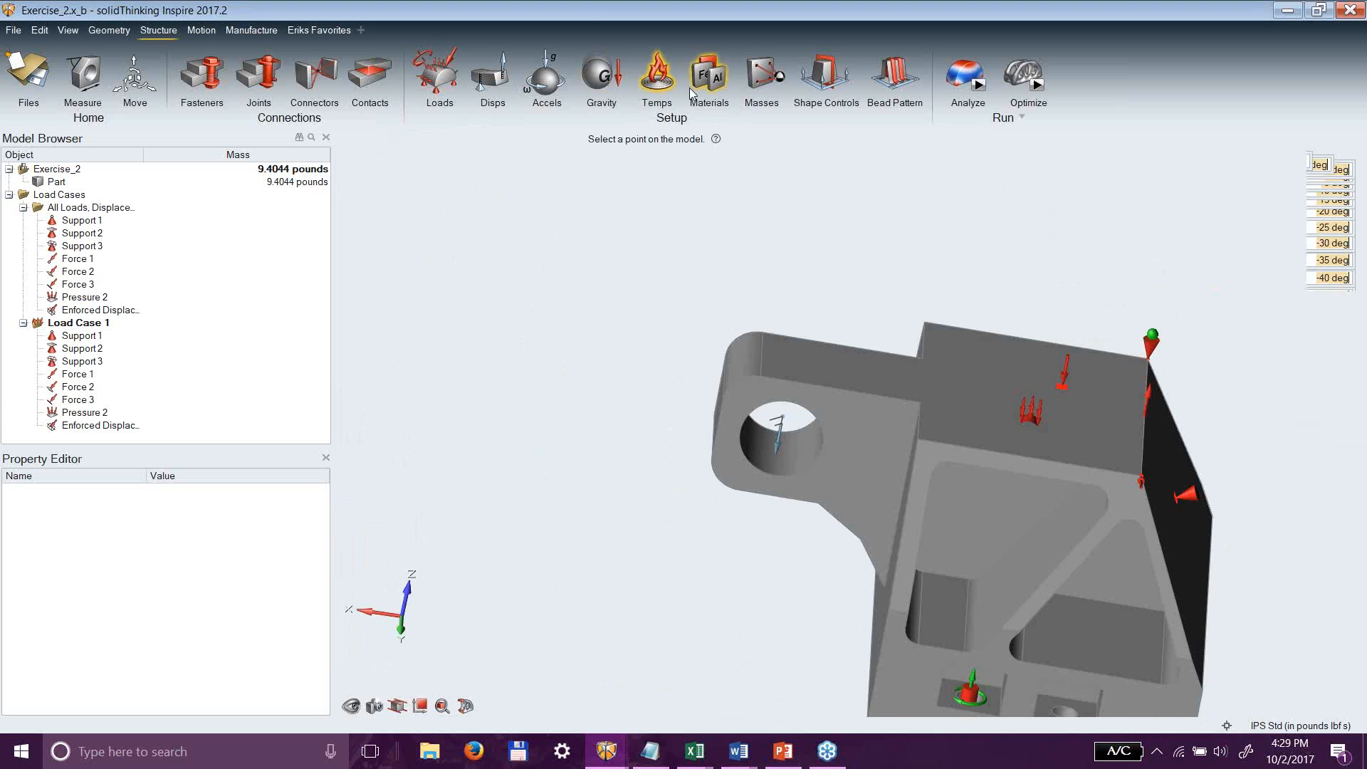
click(969, 376)
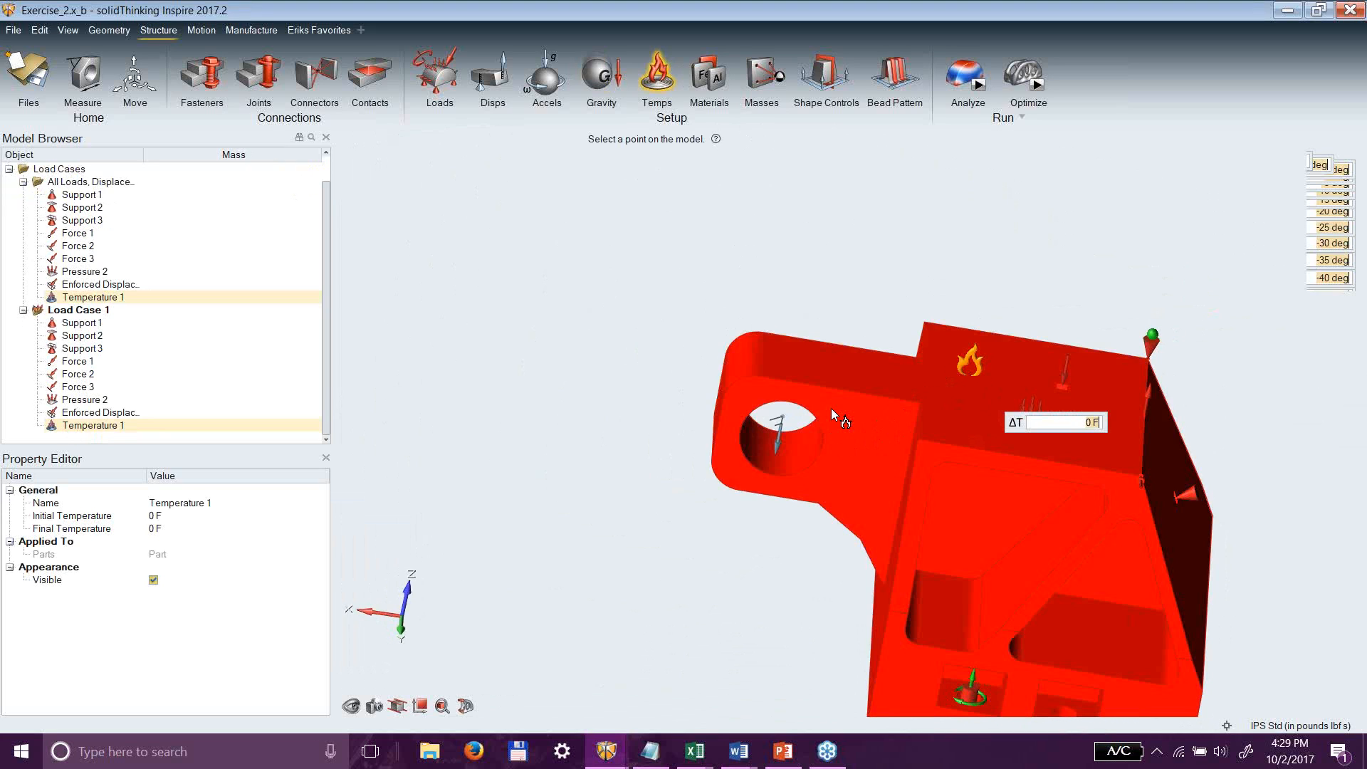
key(Delete)
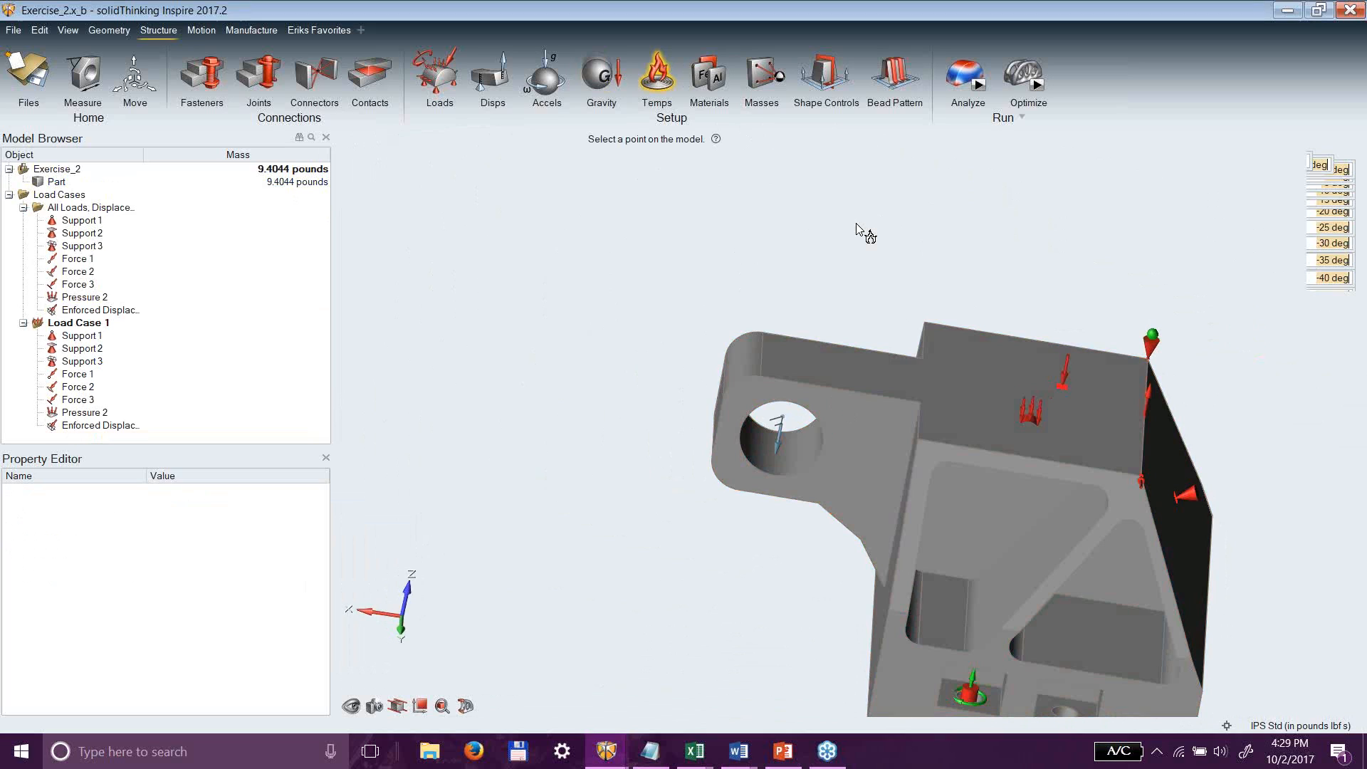
Delete the enforced displacement in the arm hole.
click(780, 425)
key(Delete)
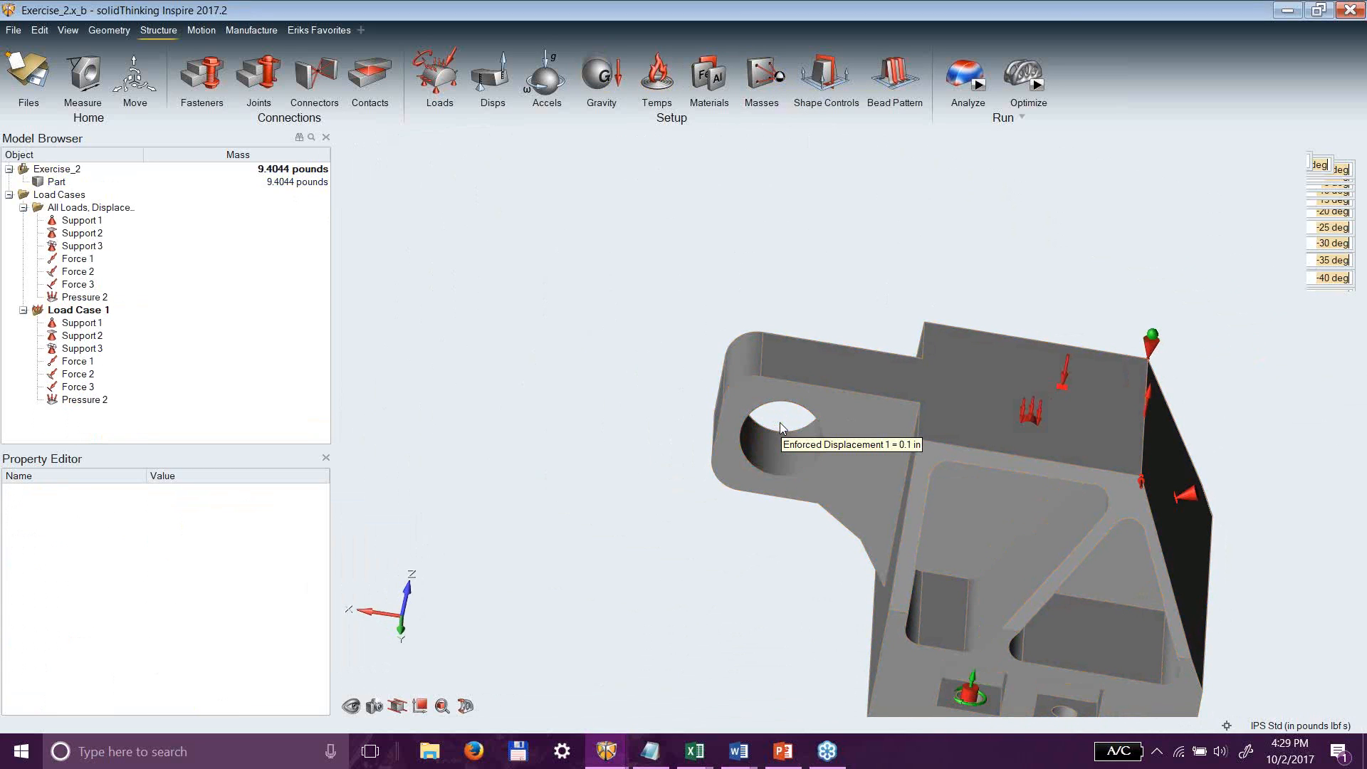
Add a concentrated mass at the arm hole, then move it about 3 in down along Z and 3.75 in along positive X.
mouse_move(876, 518)
right_down()
mouse_move(848, 466)
mouse_move(787, 452)
mouse_move(741, 480)
mouse_move(852, 518)
mouse_move(819, 491)
mouse_move(822, 465)
mouse_move(746, 480)
mouse_move(882, 534)
mouse_move(857, 549)
mouse_move(790, 425)
right_up()
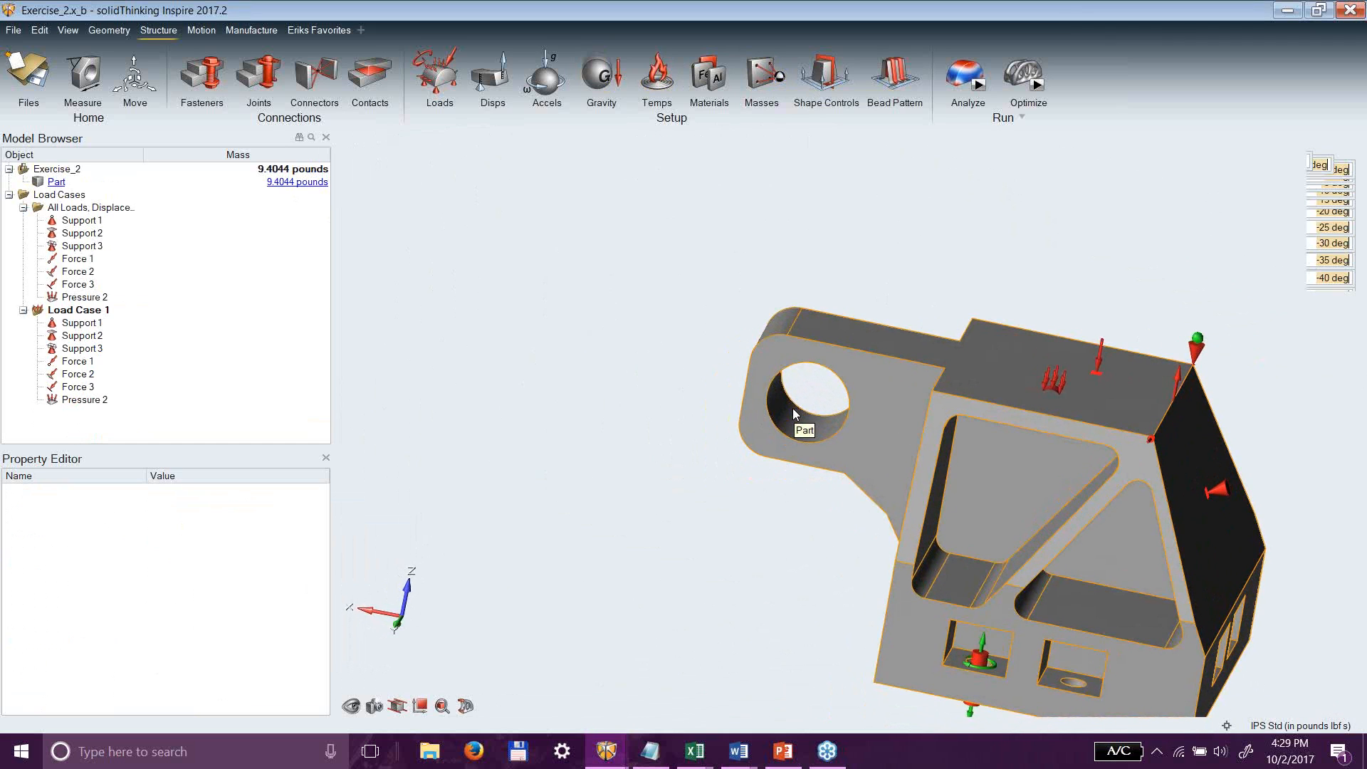
click(780, 79)
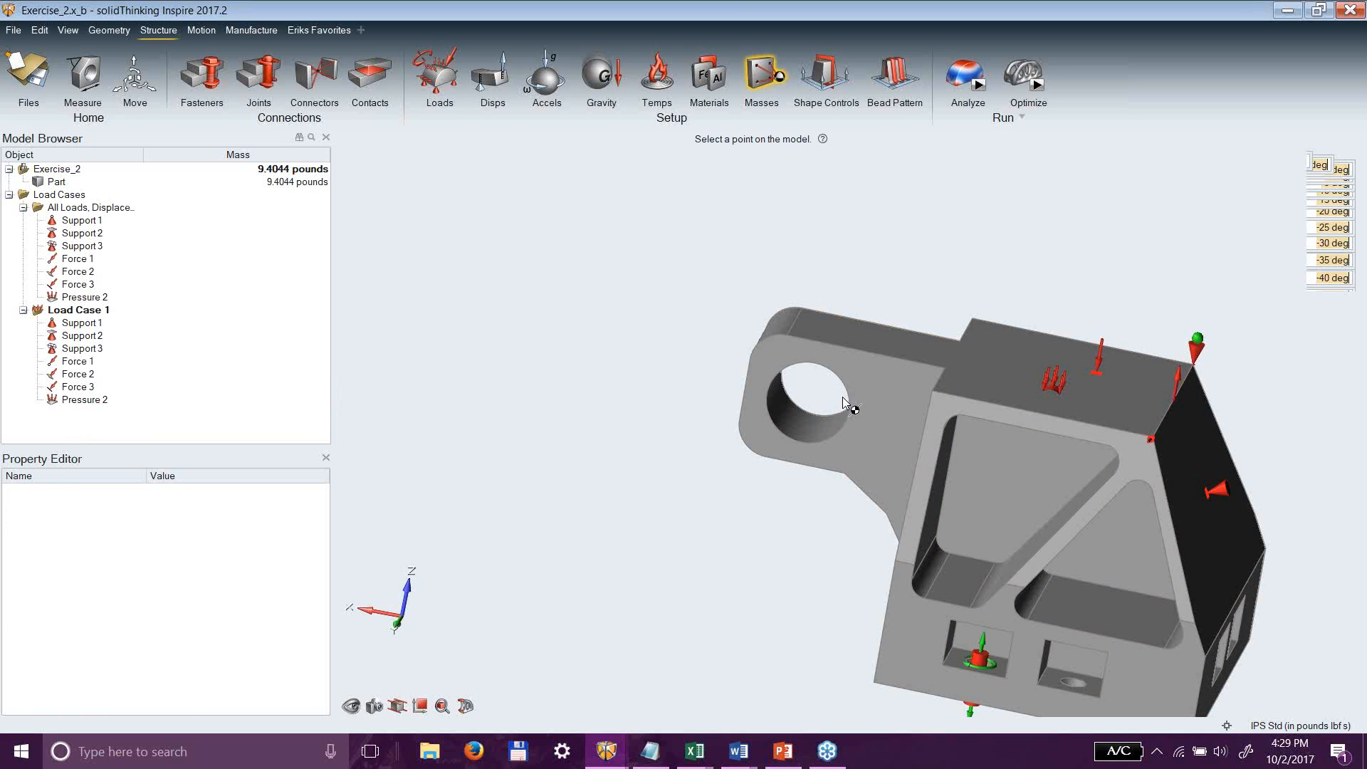
click(796, 426)
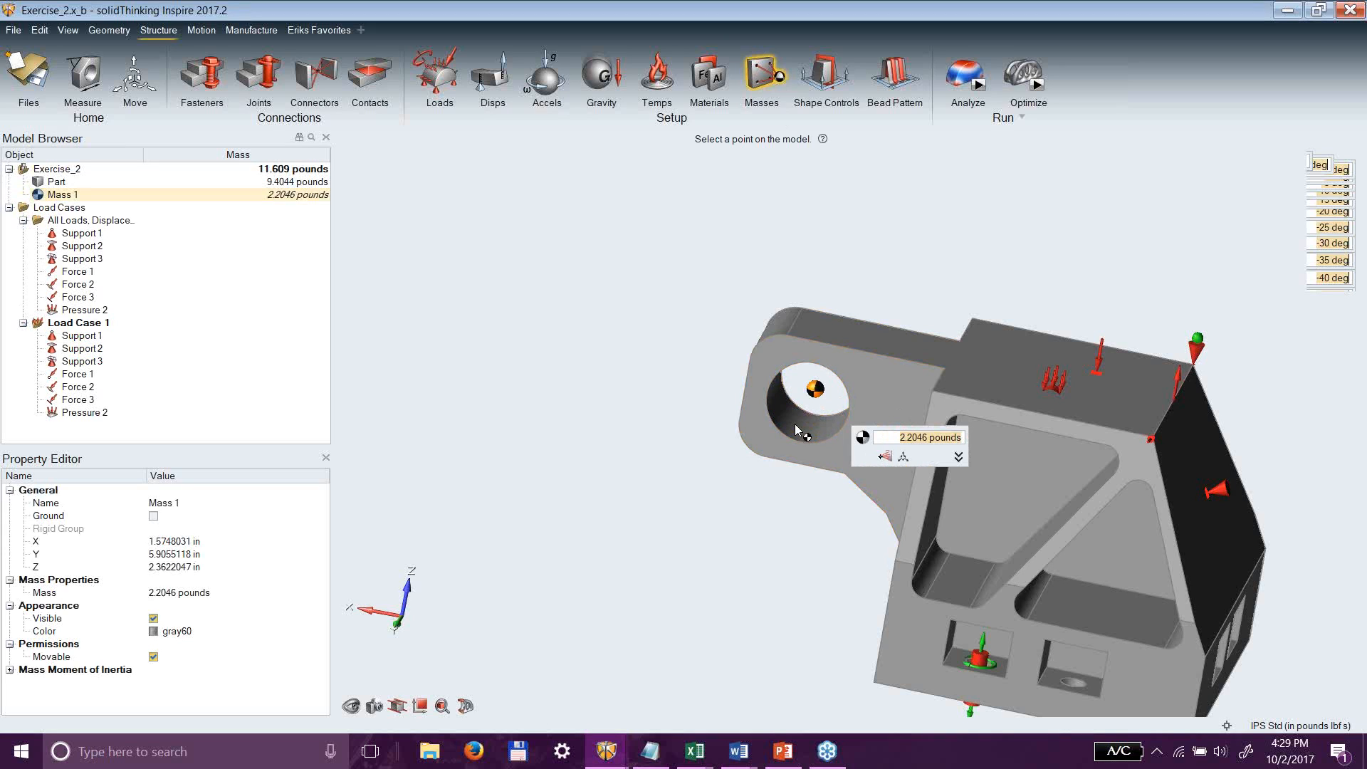
click(904, 456)
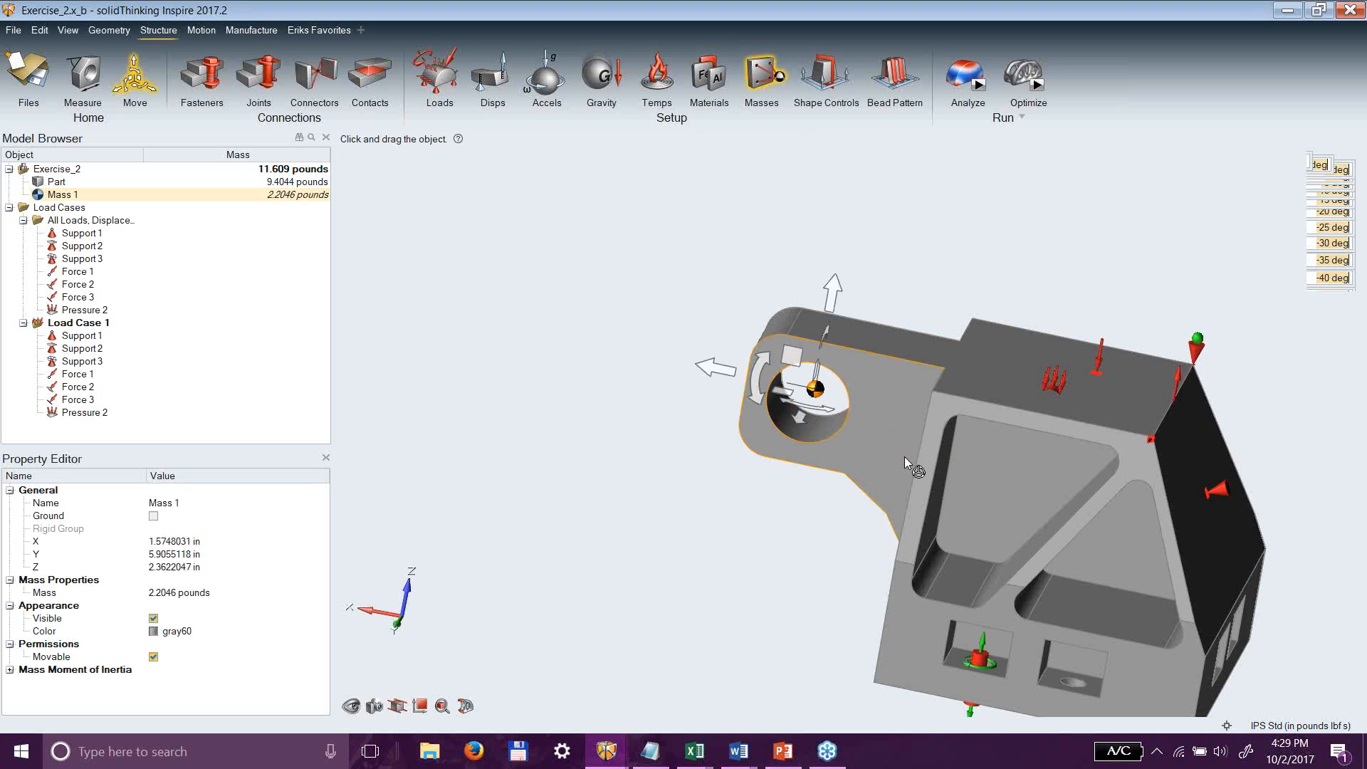
drag(832, 298, 787, 525)
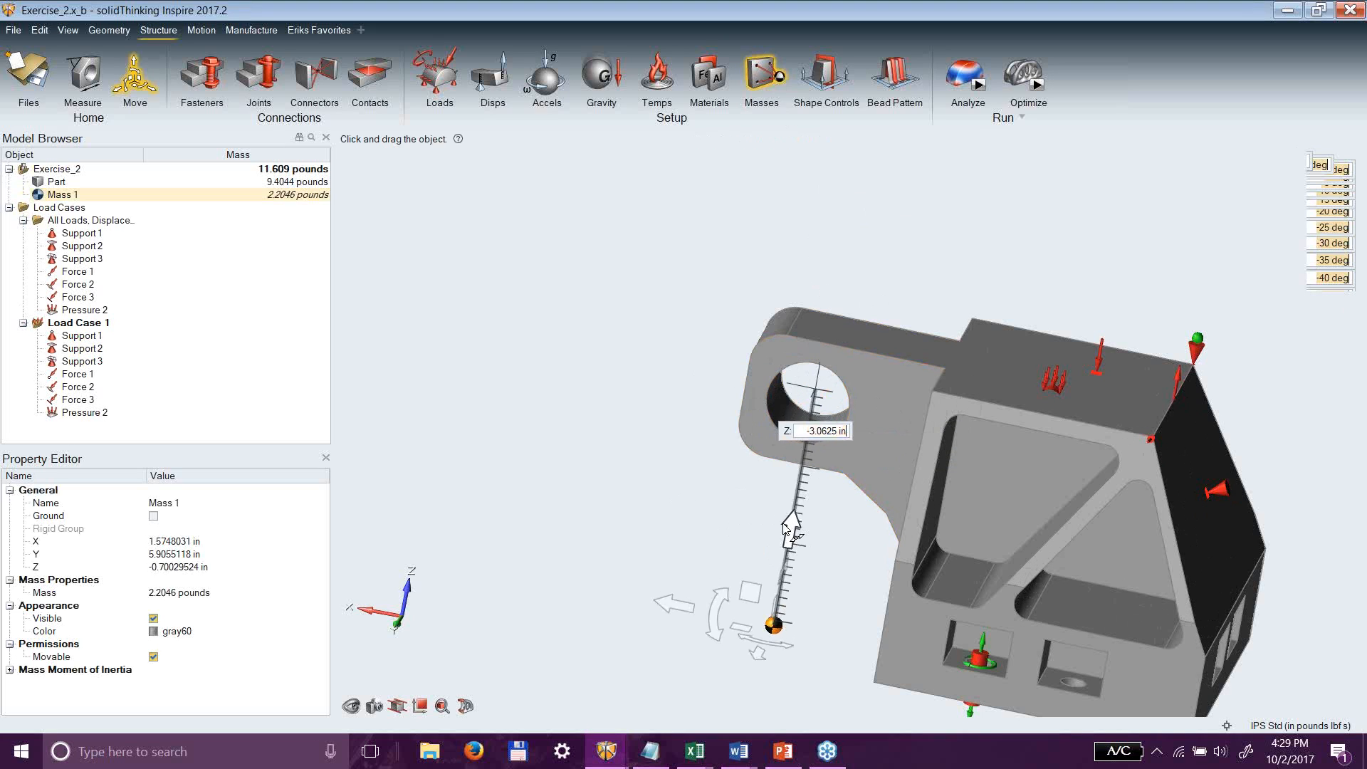
drag(673, 604, 381, 536)
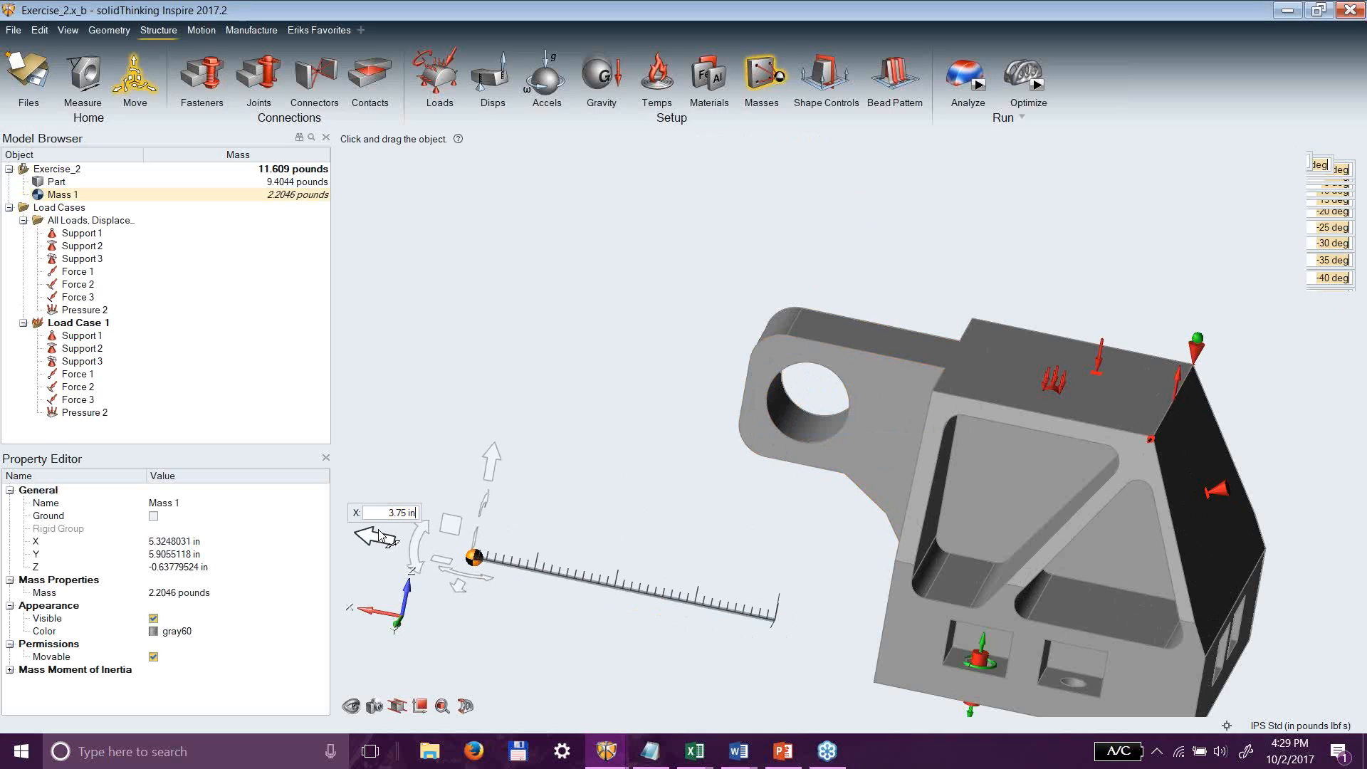
click(609, 477)
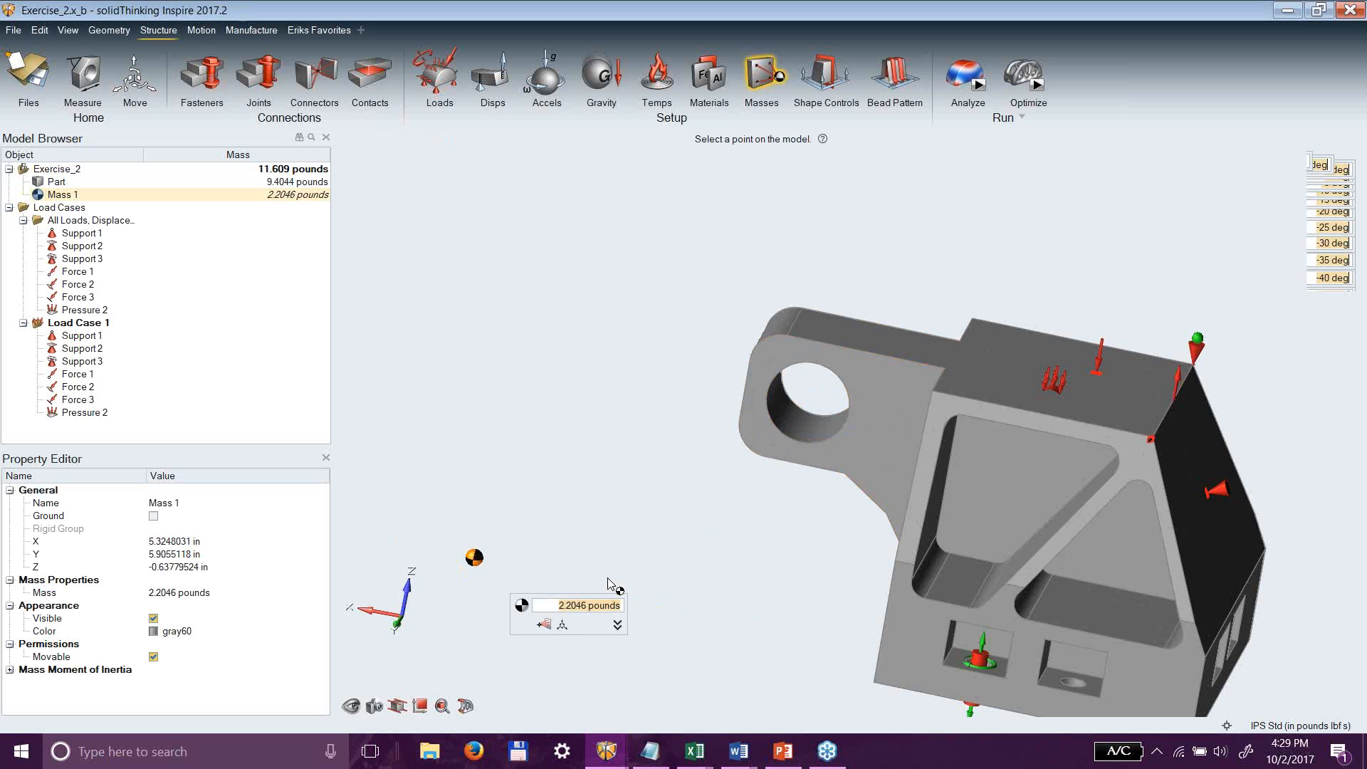
Connect the mass to the arm hole's inner face with a flexible connector and show the mass's coordinates.
click(544, 624)
click(474, 557)
click(797, 418)
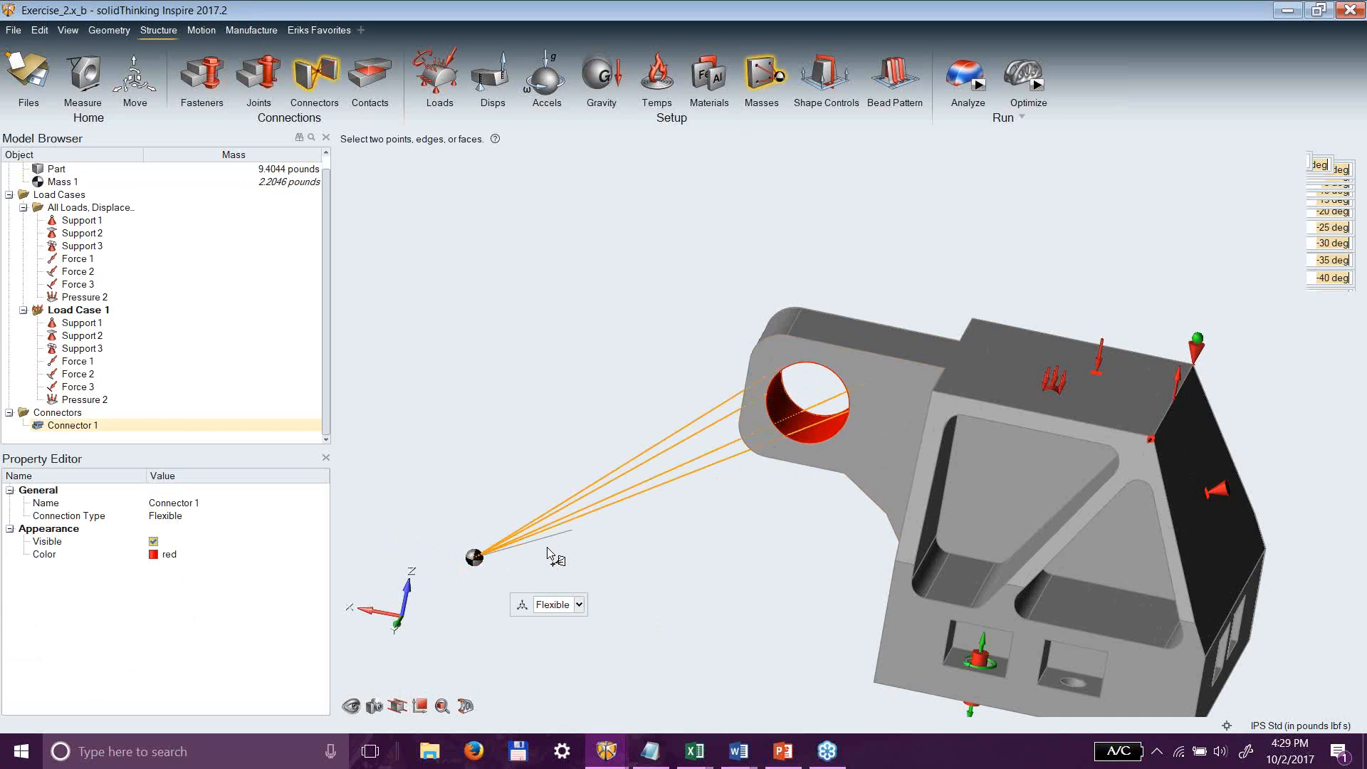
middle_drag(782, 559, 712, 574)
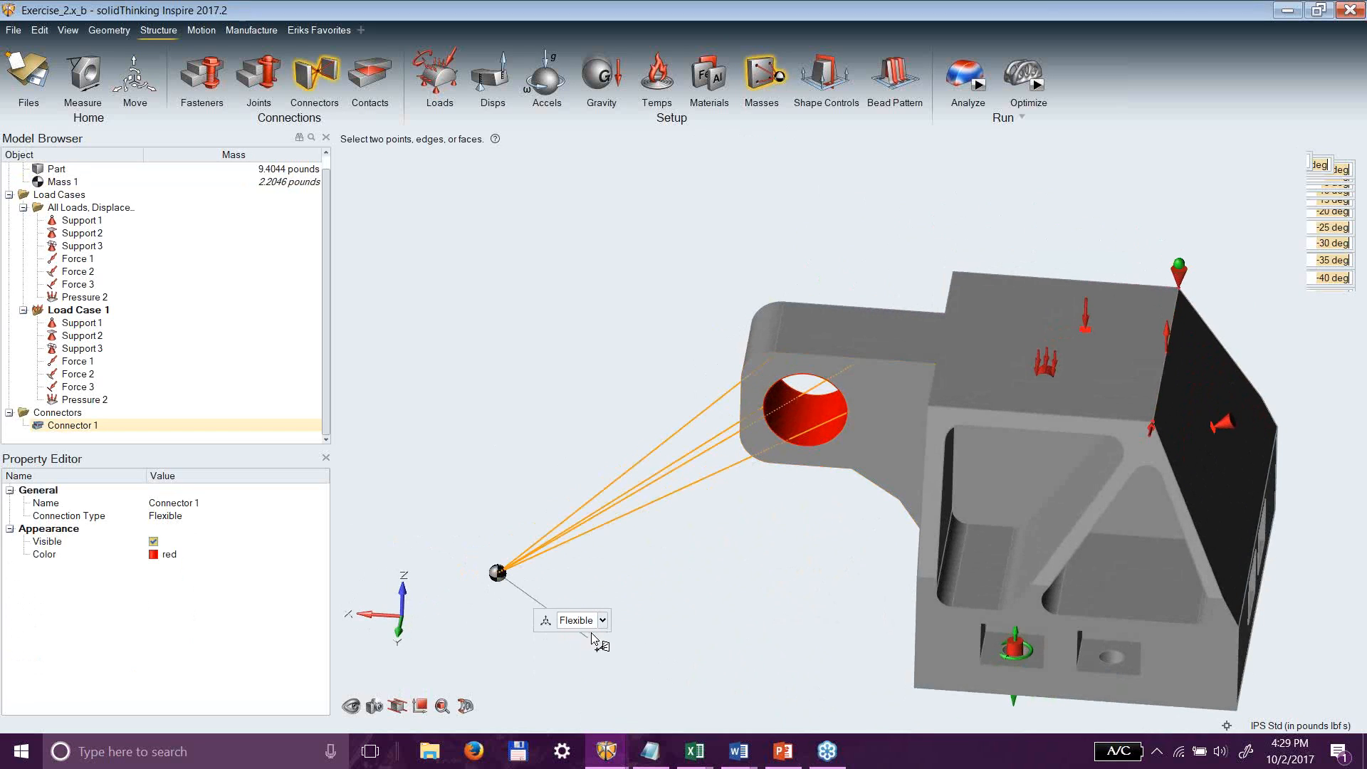
click(498, 573)
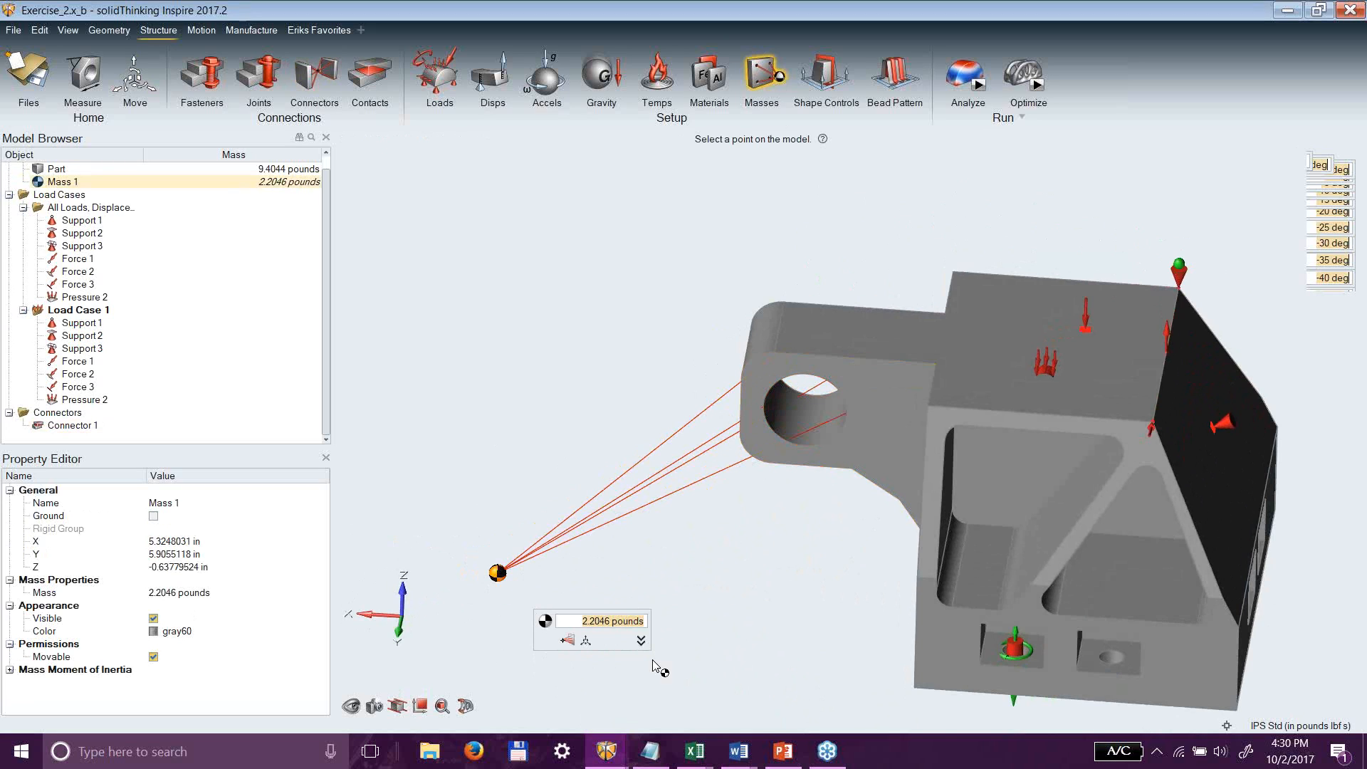
click(641, 641)
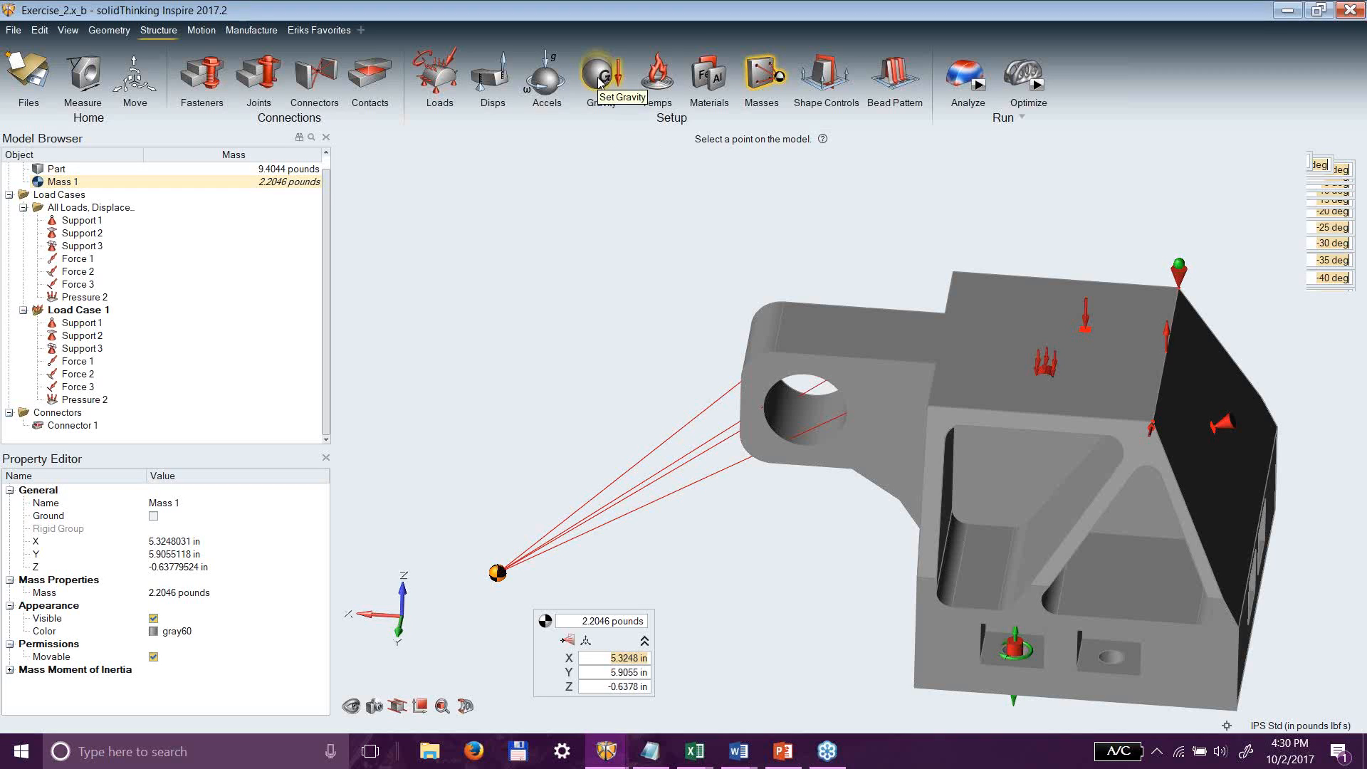
Open the analysis run settings and examine the normal modes, buckling modes and speed/accuracy options.
click(980, 85)
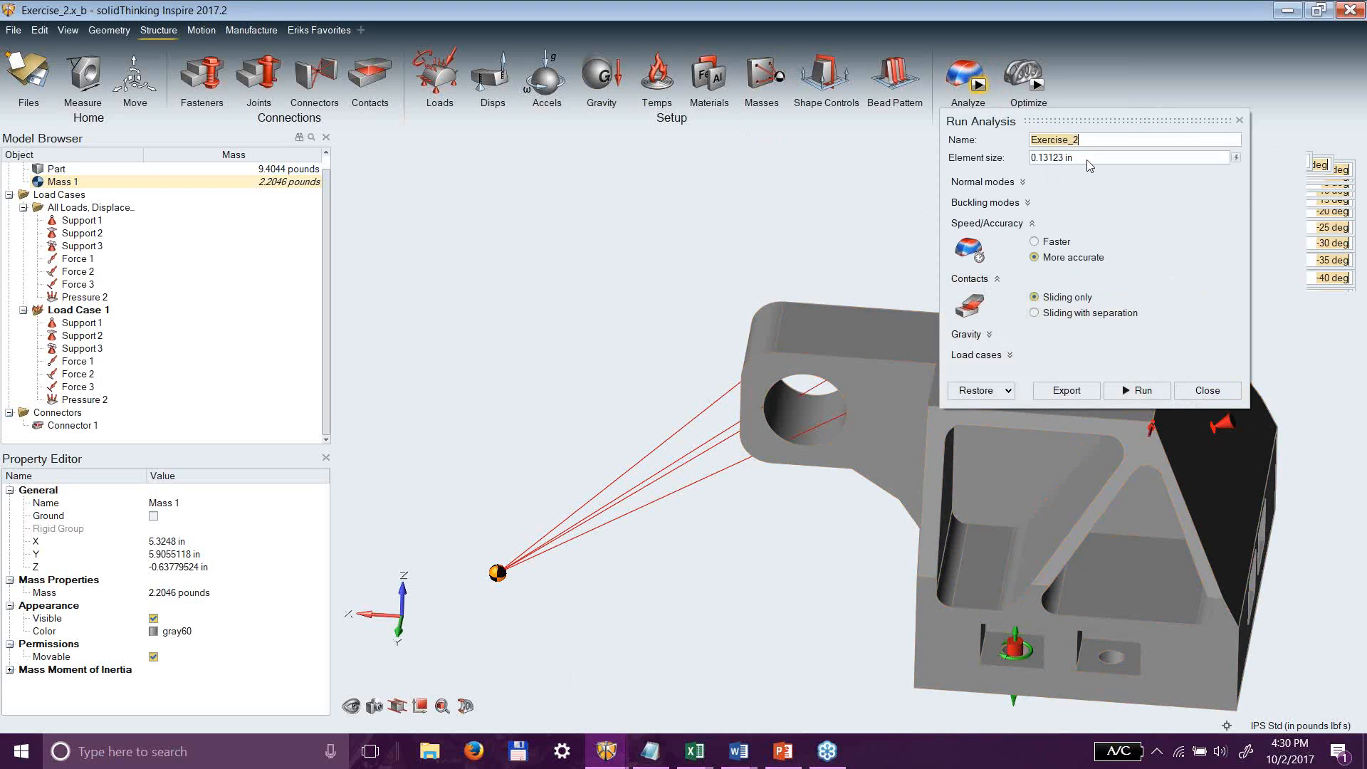
click(1022, 184)
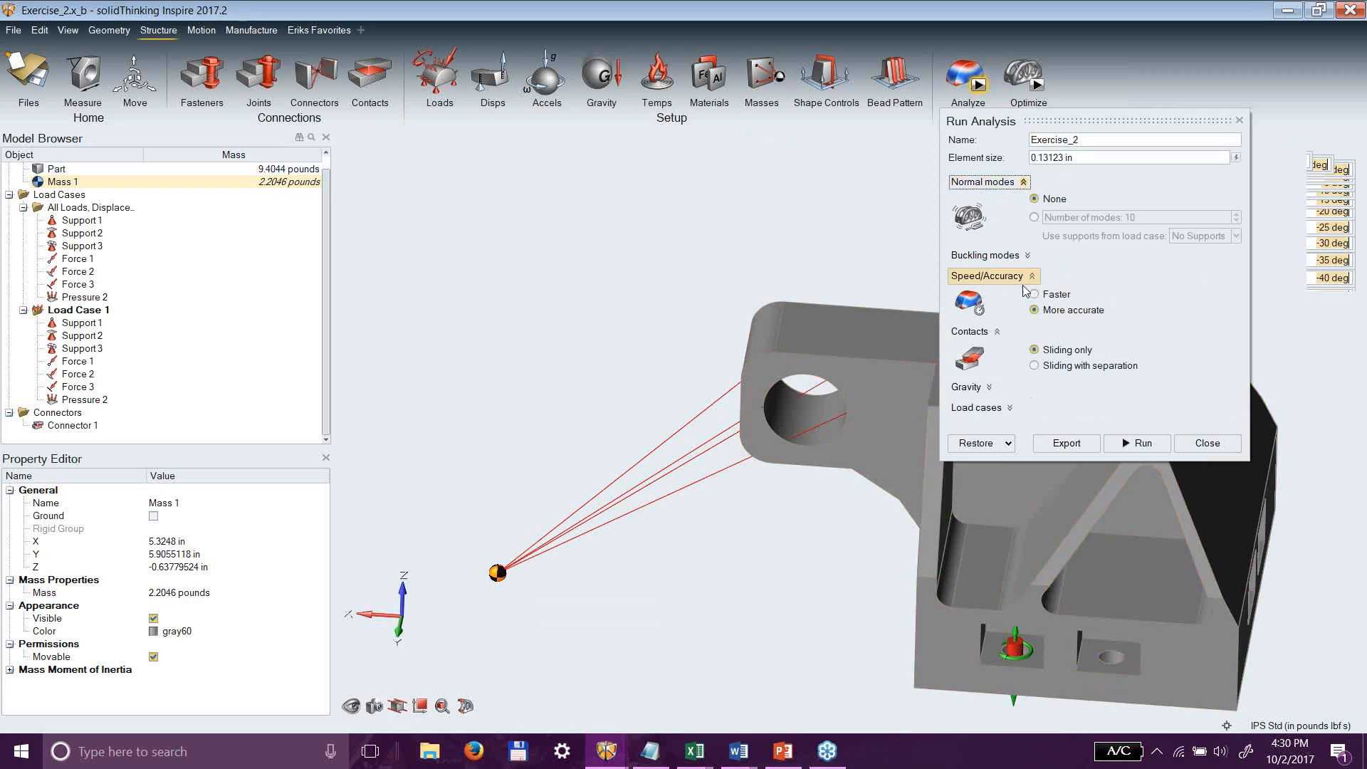
click(1027, 255)
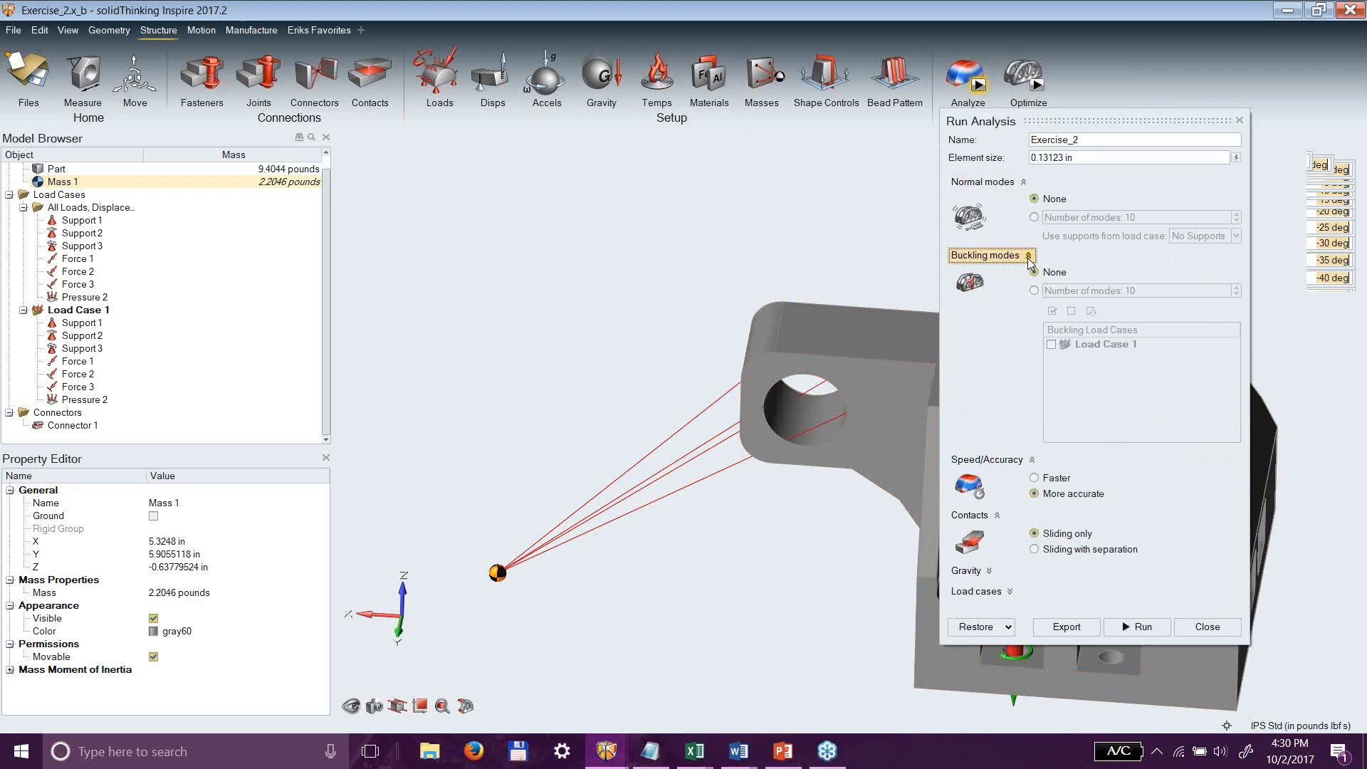
click(1032, 461)
click(1032, 461)
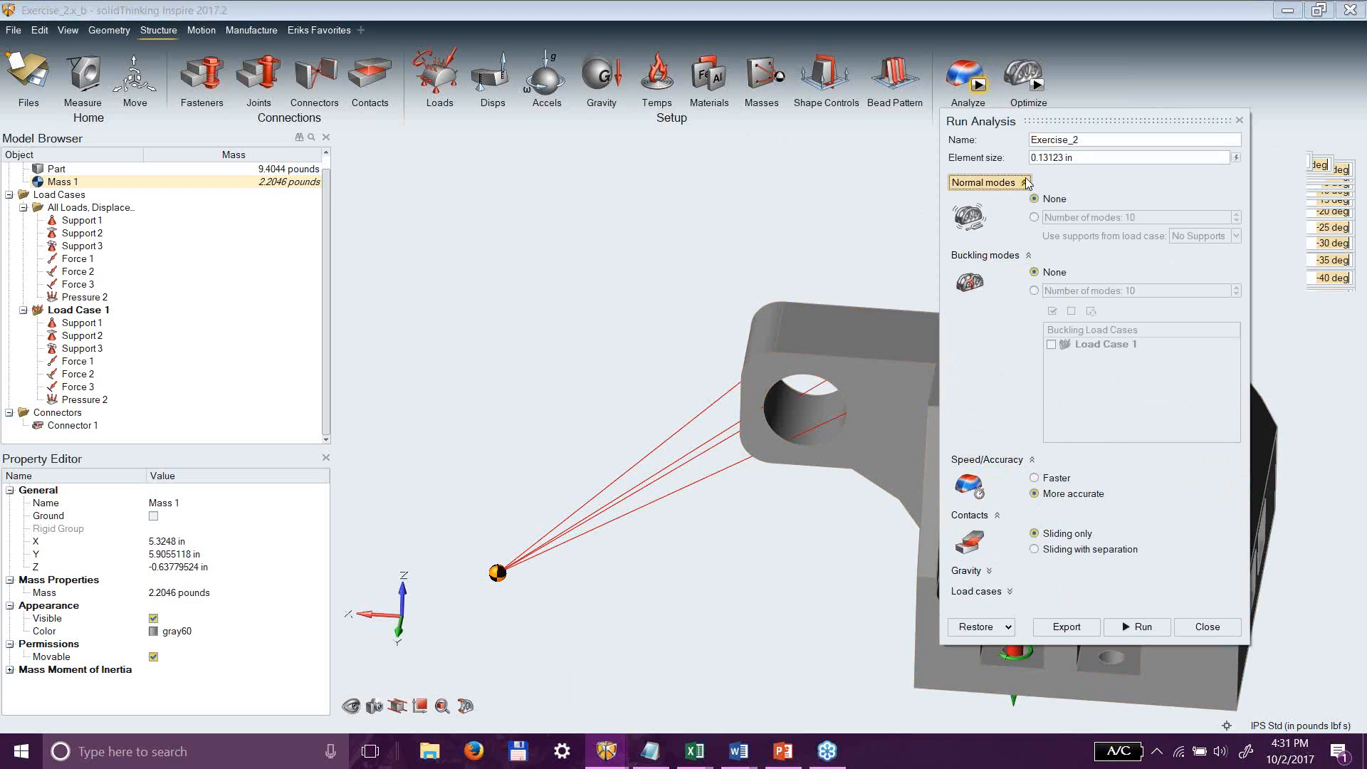
Review the Run Analysis options for modes, More accurate solving, contacts, gravity and load cases, and close them without running.
click(985, 181)
click(986, 203)
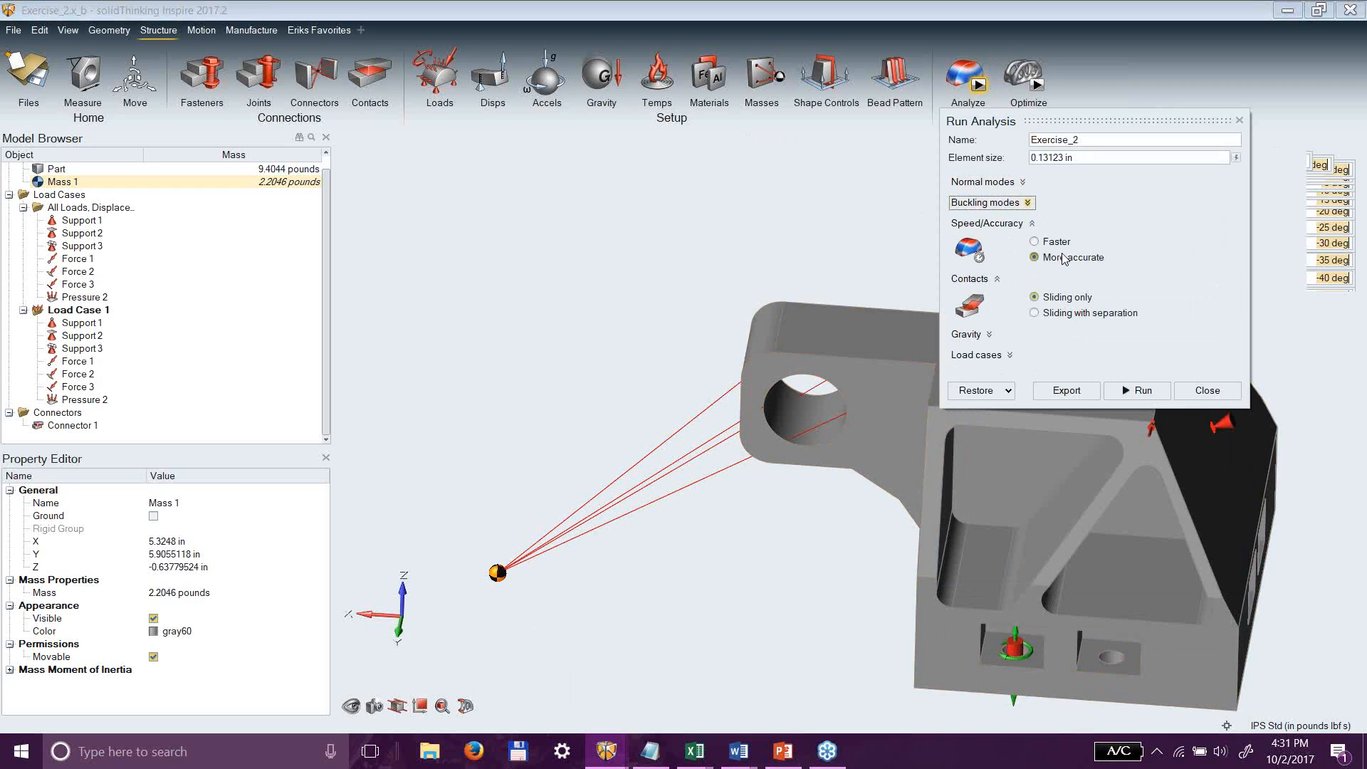
click(1040, 244)
click(1036, 259)
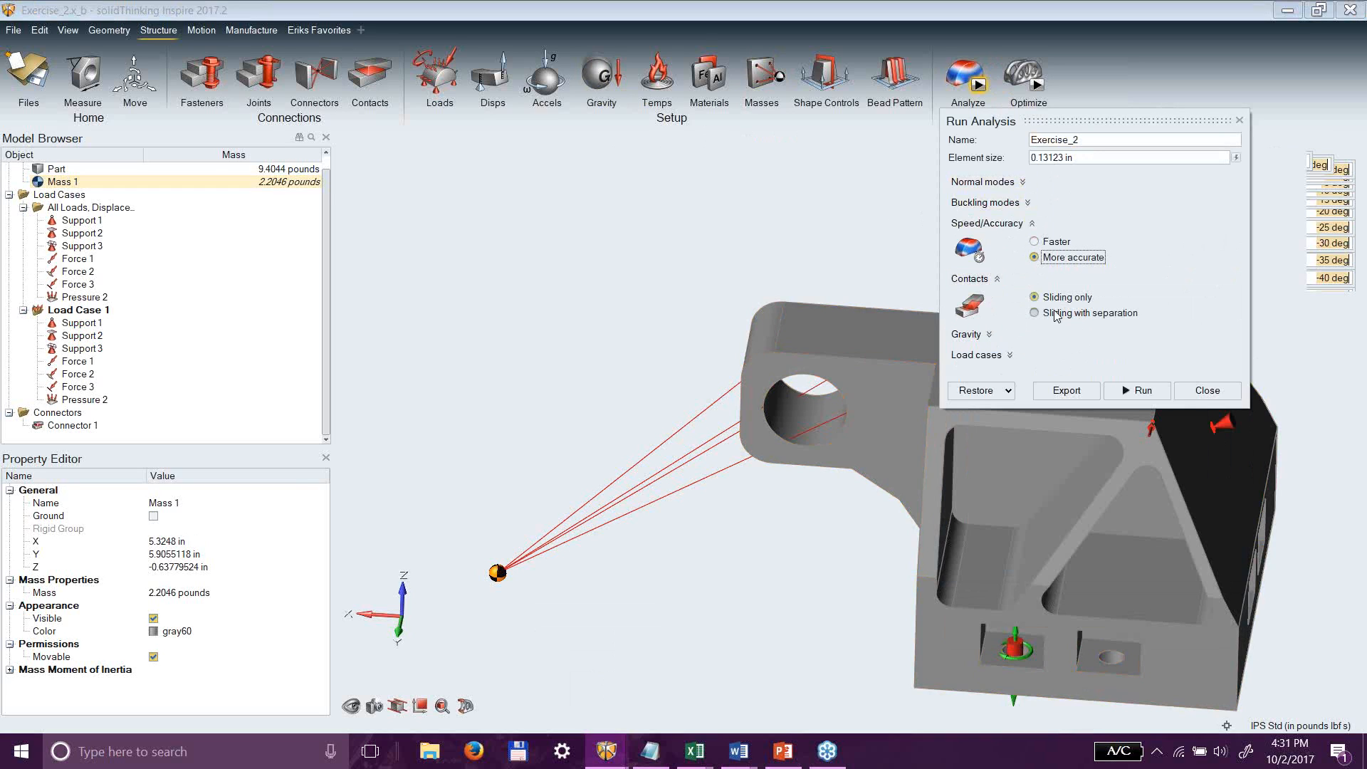
click(976, 334)
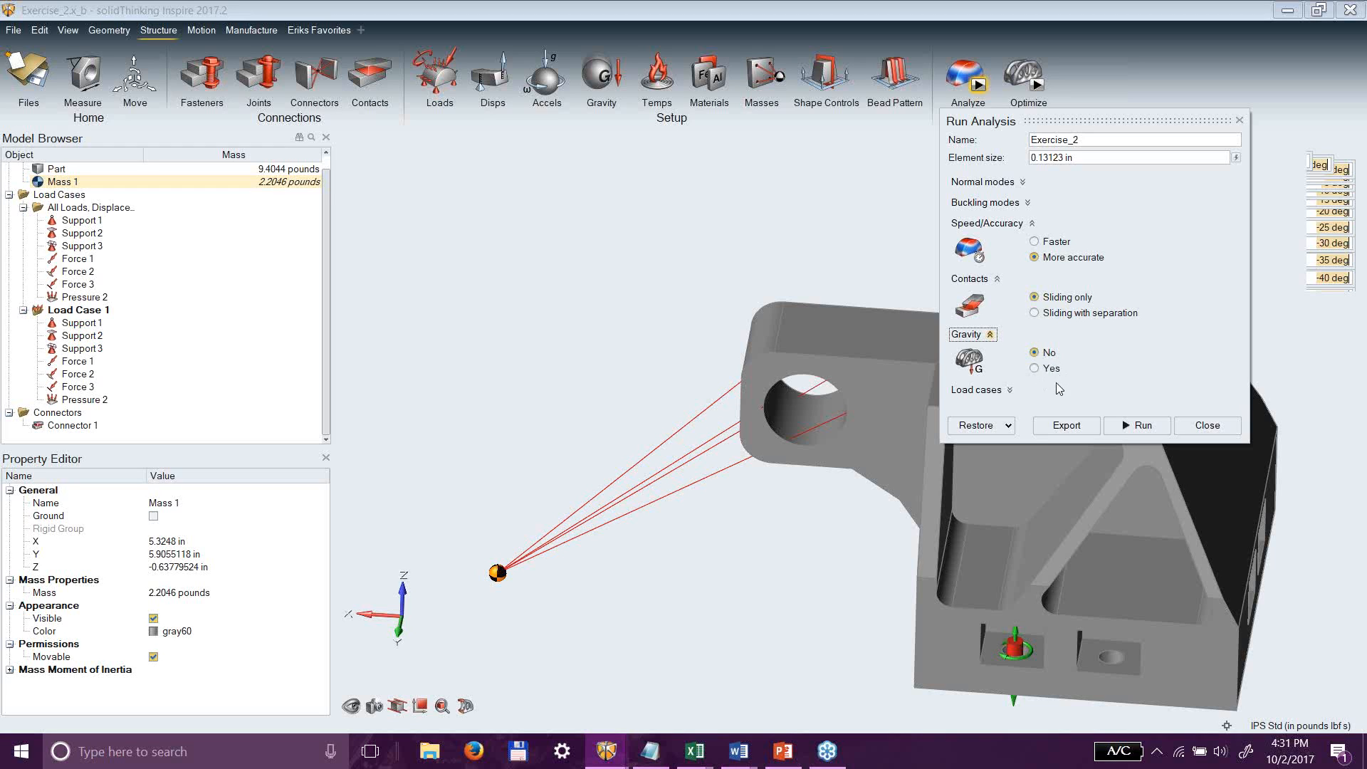
click(975, 389)
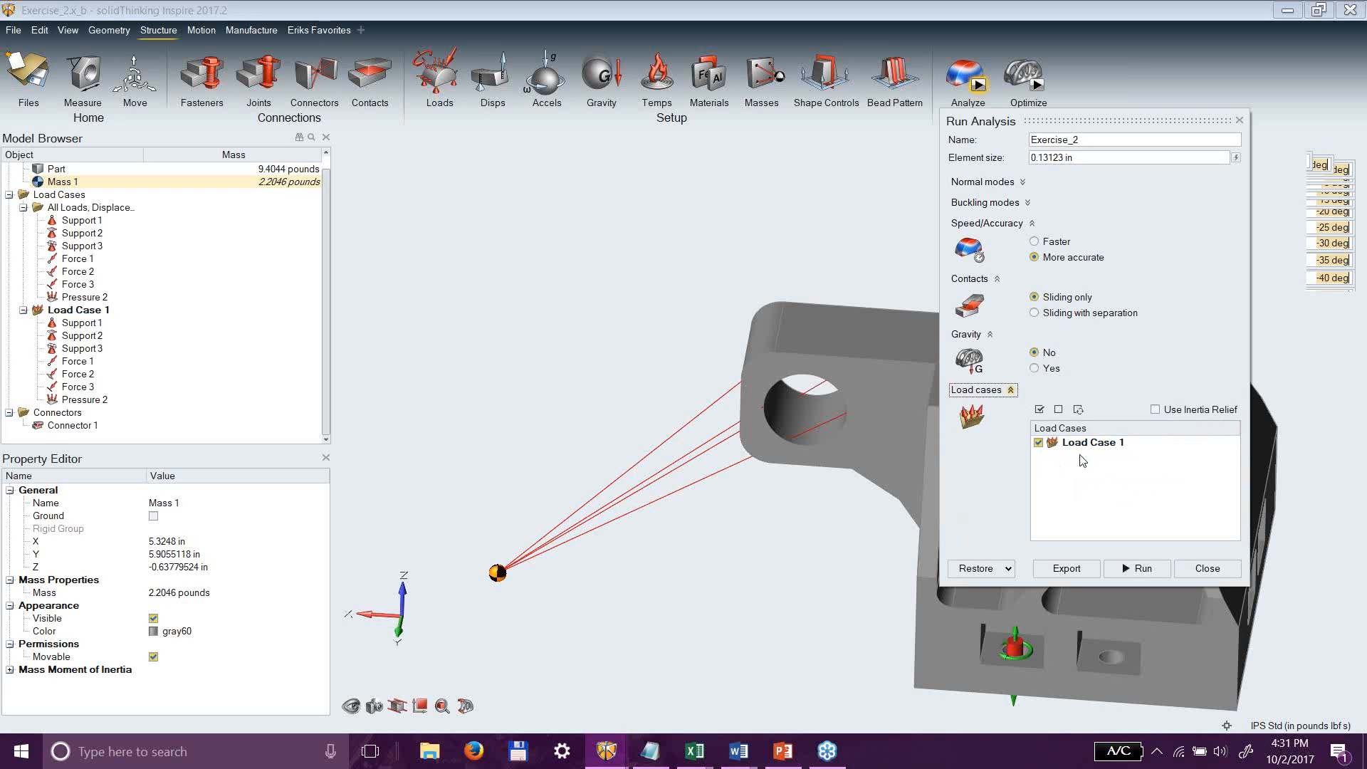
click(1206, 569)
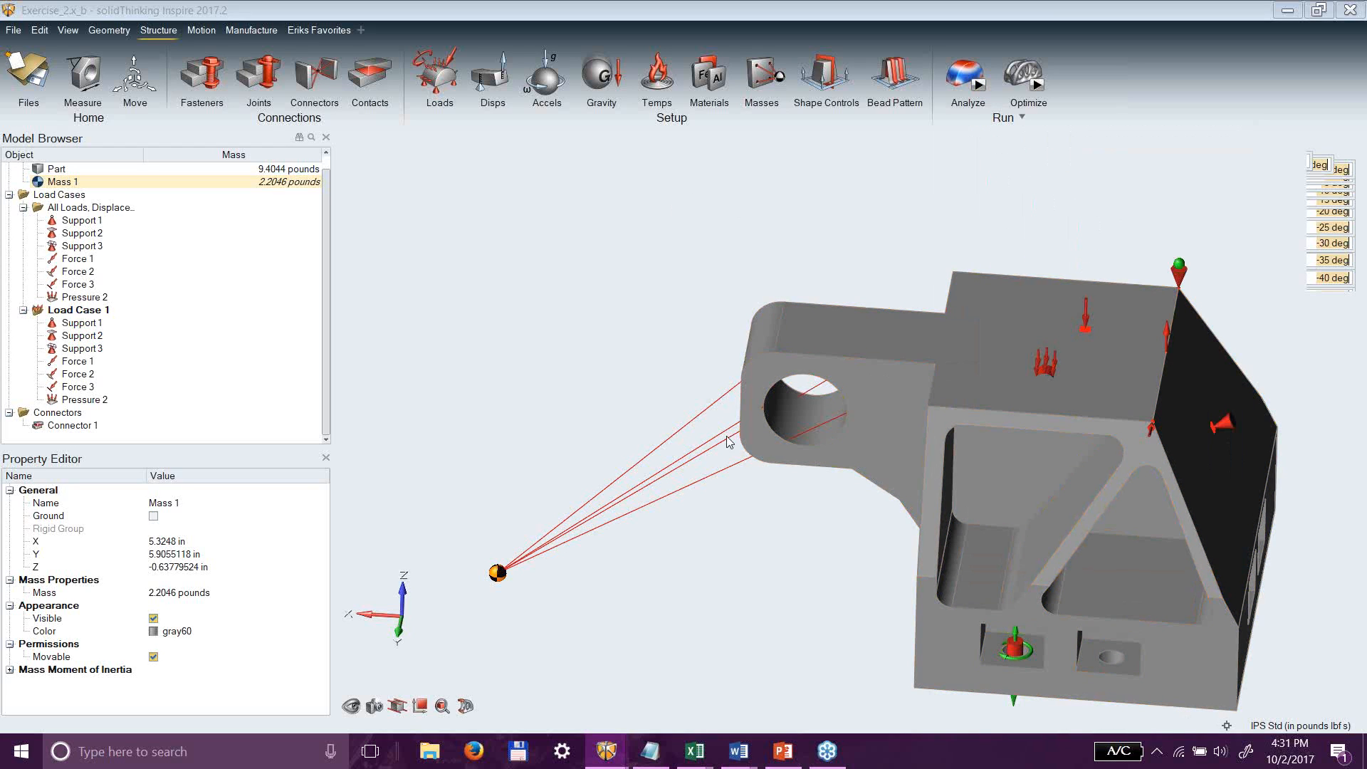
Apply one 100 lbf force to the flat side face of the lug and another to the part's upper face.
click(455, 56)
click(884, 402)
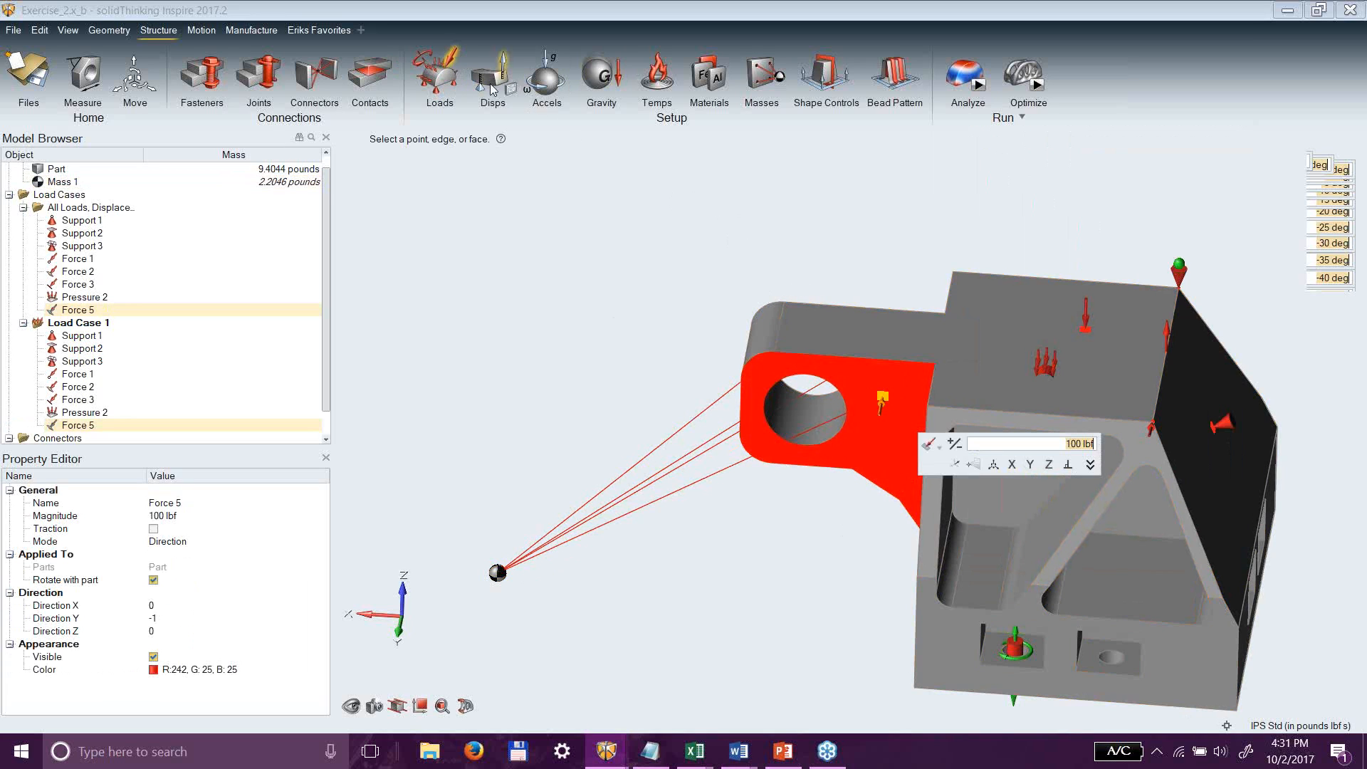
click(837, 326)
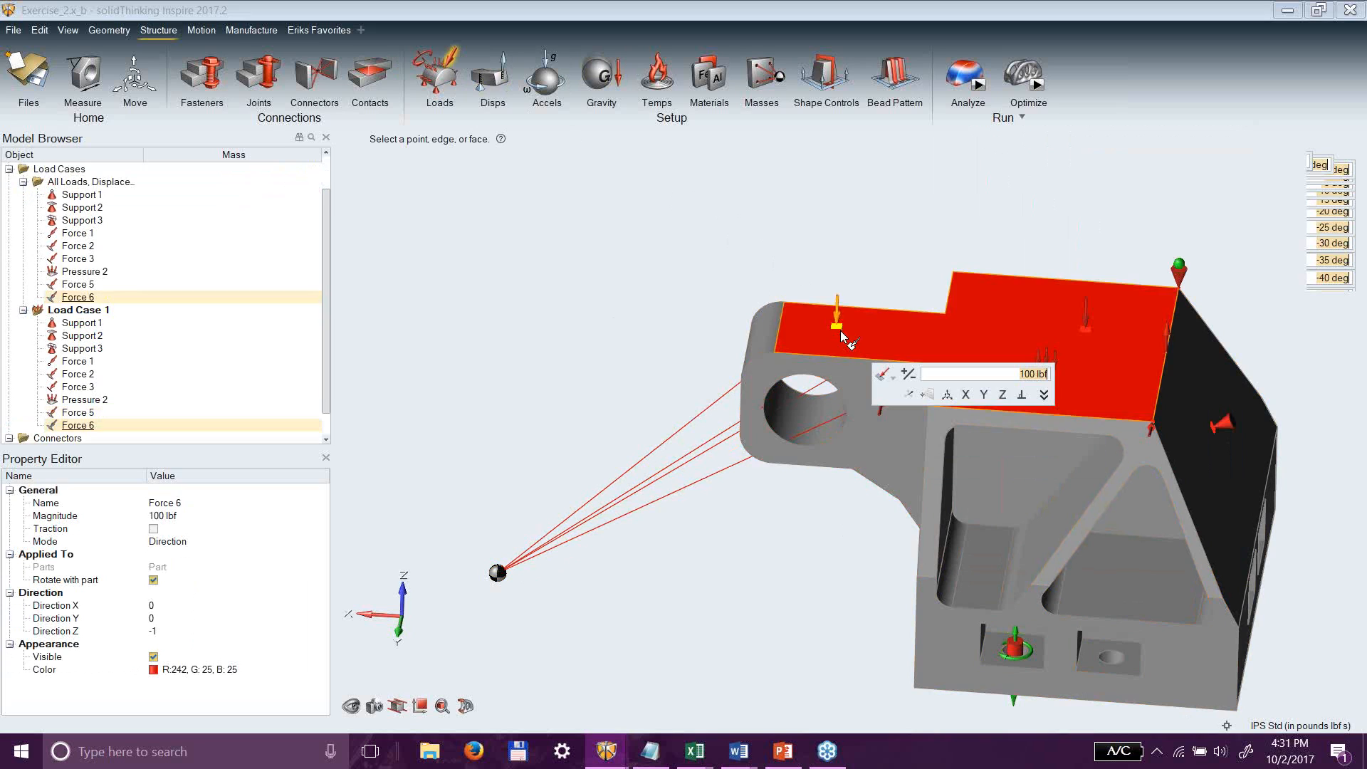
click(796, 536)
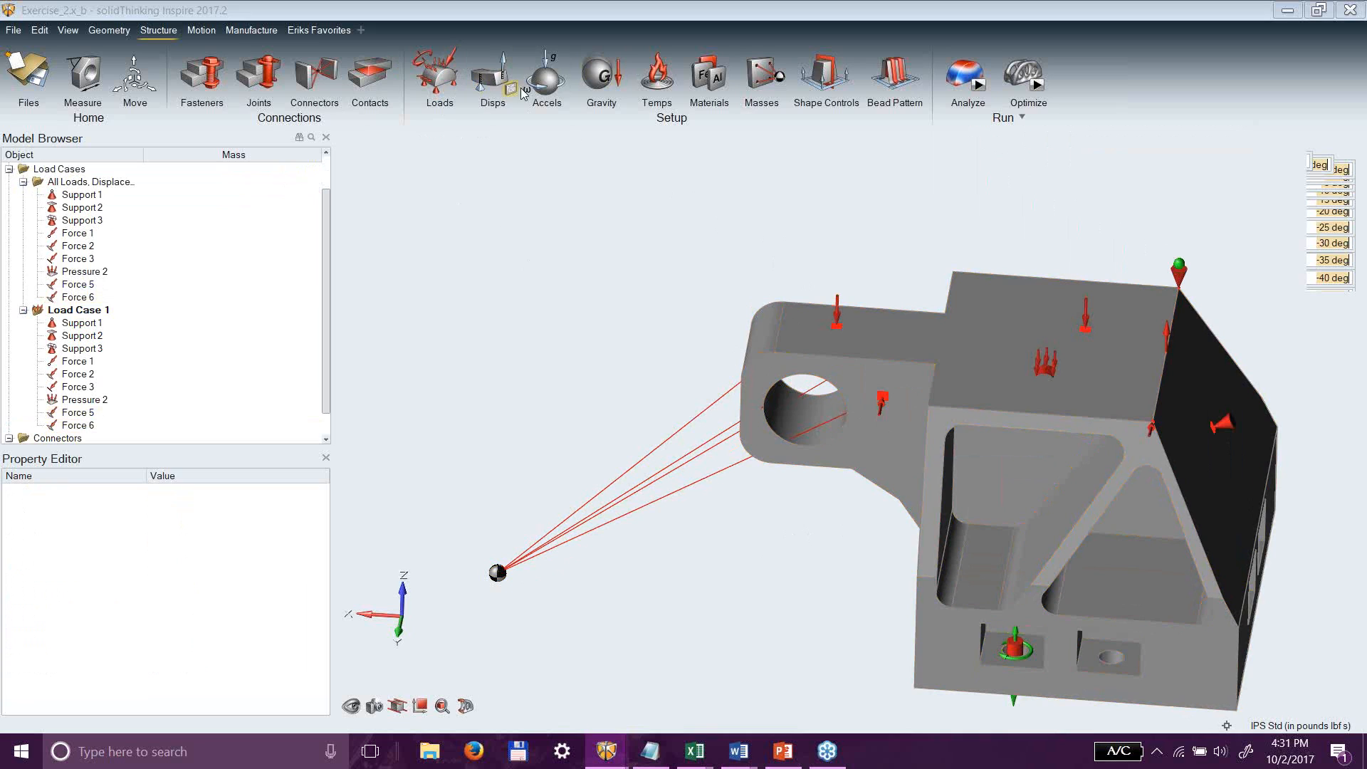
Add a second load case, and remove Force 1, Force 2, Force 3 and Force 5 from Load Case 1.
click(457, 90)
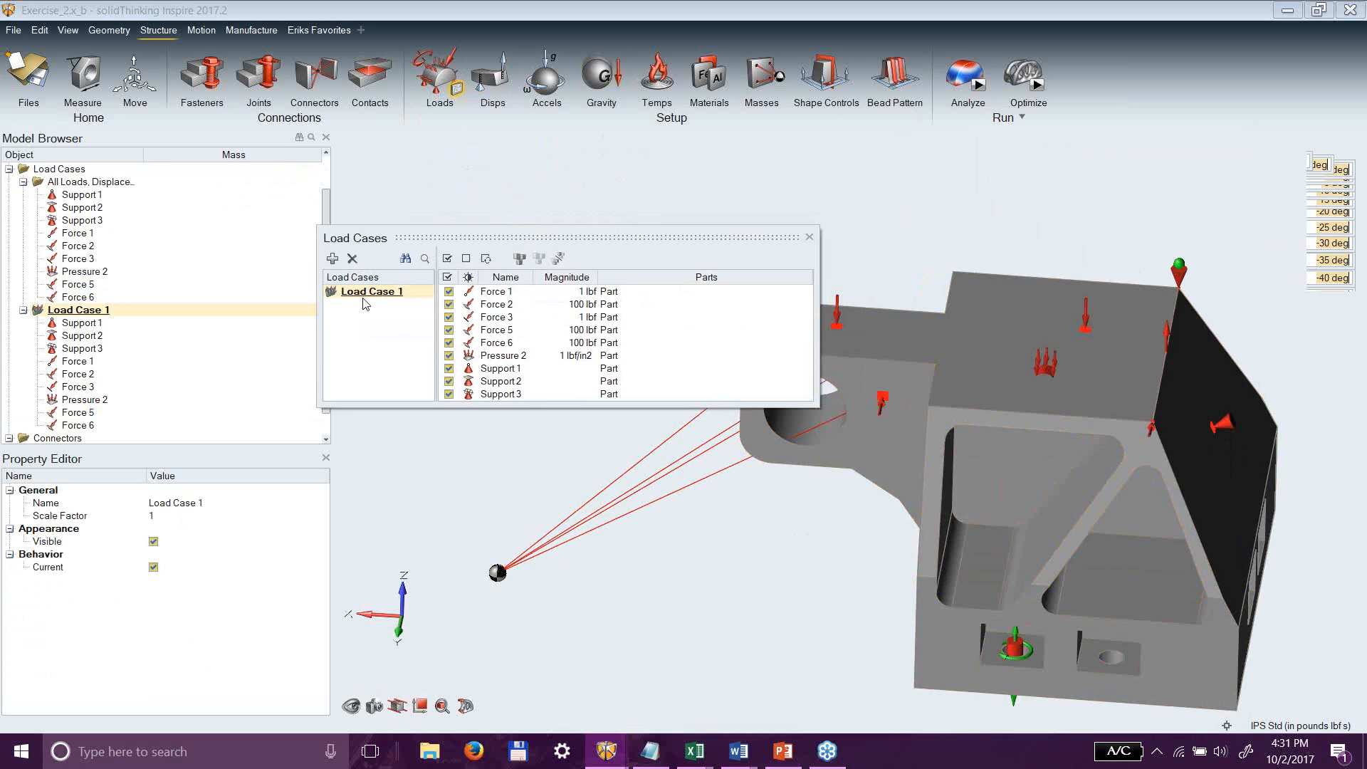
click(331, 259)
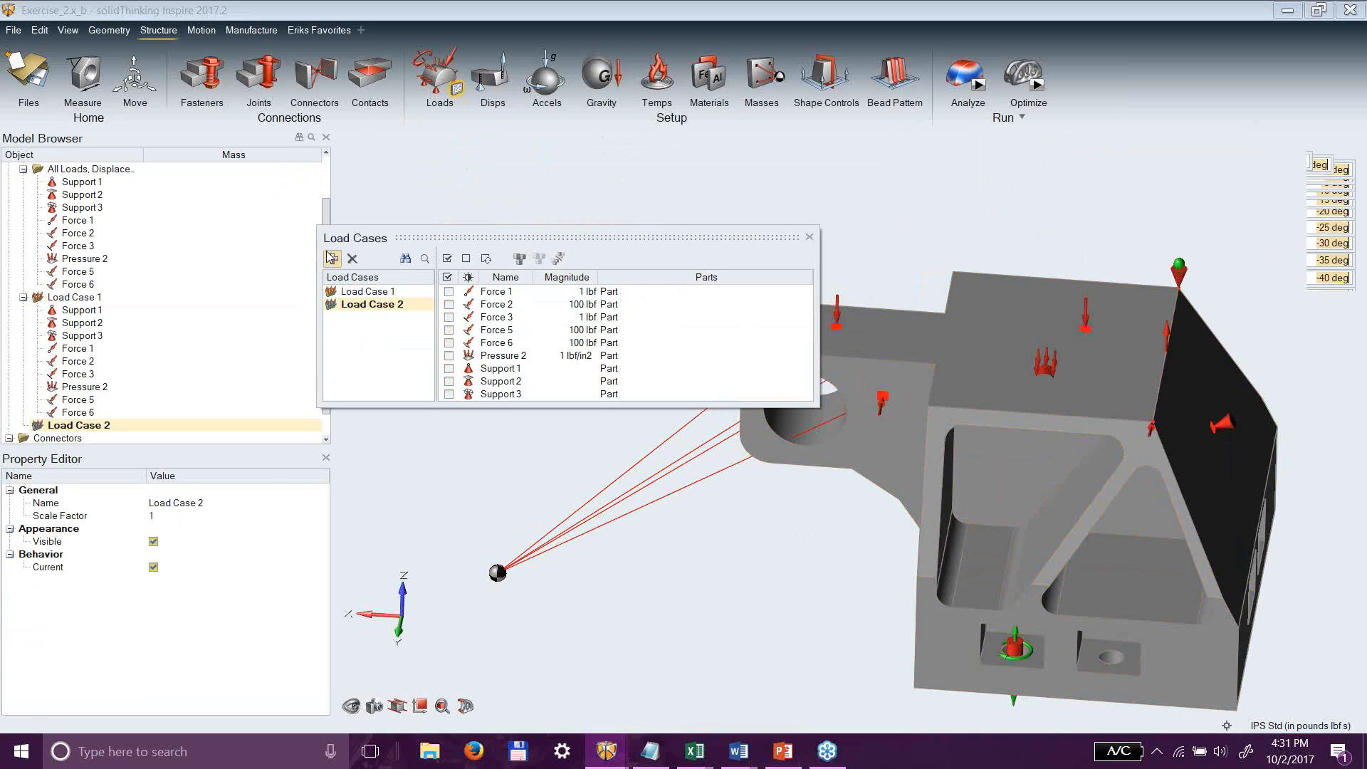
click(368, 292)
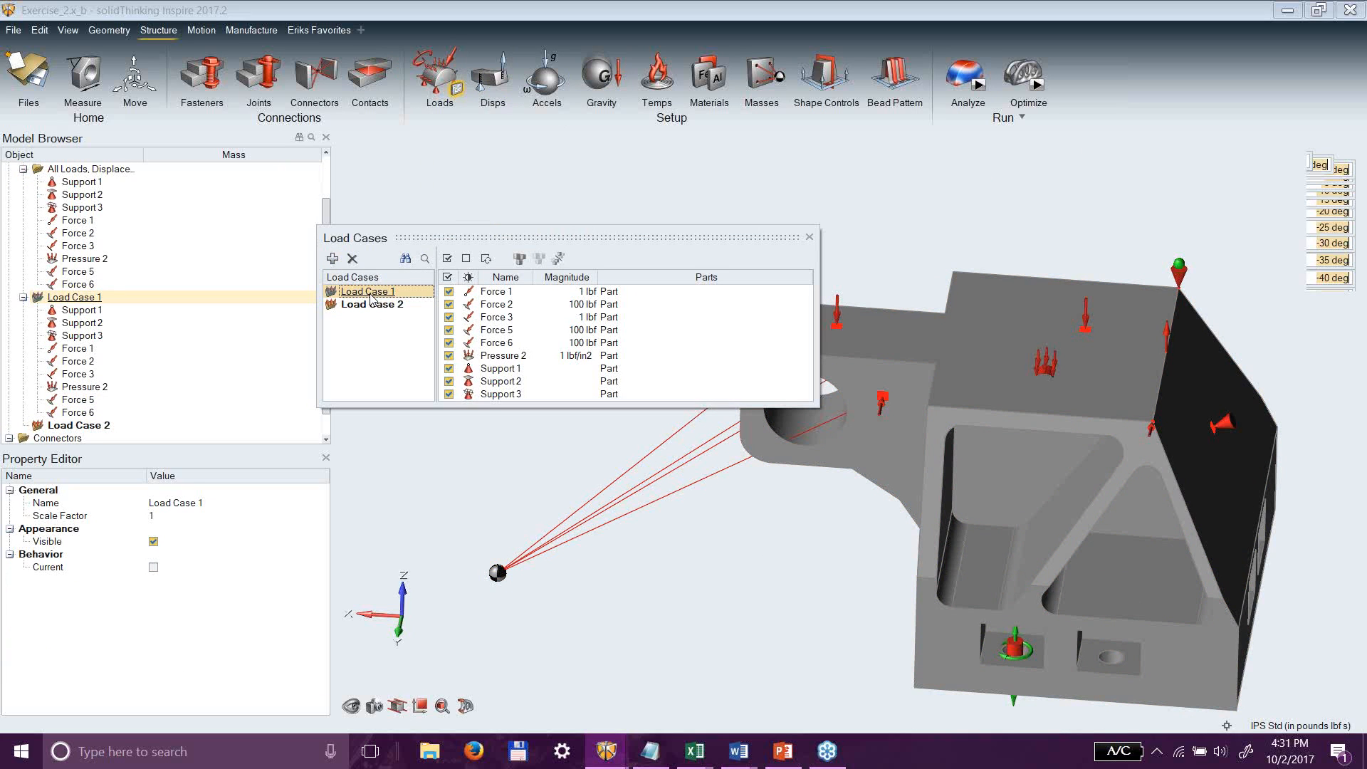
click(449, 291)
click(449, 304)
click(450, 317)
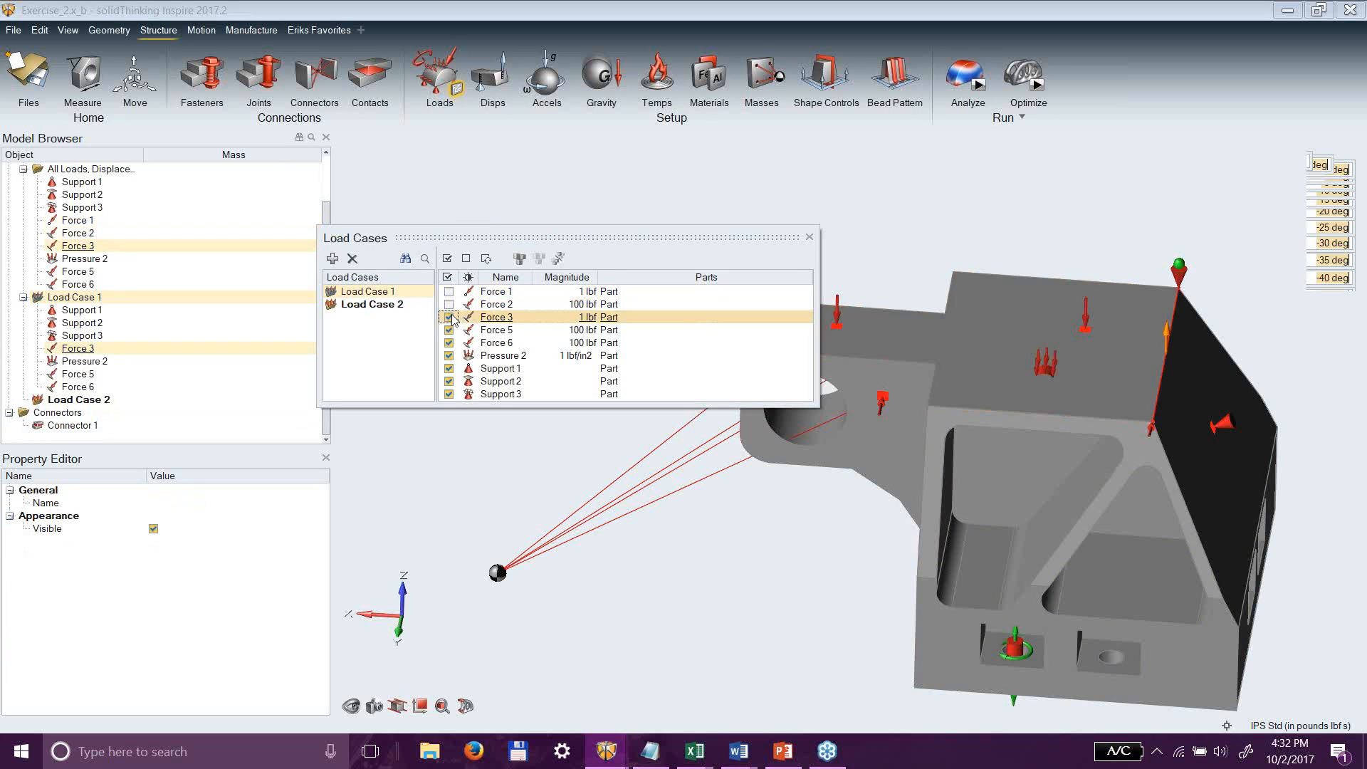
click(448, 330)
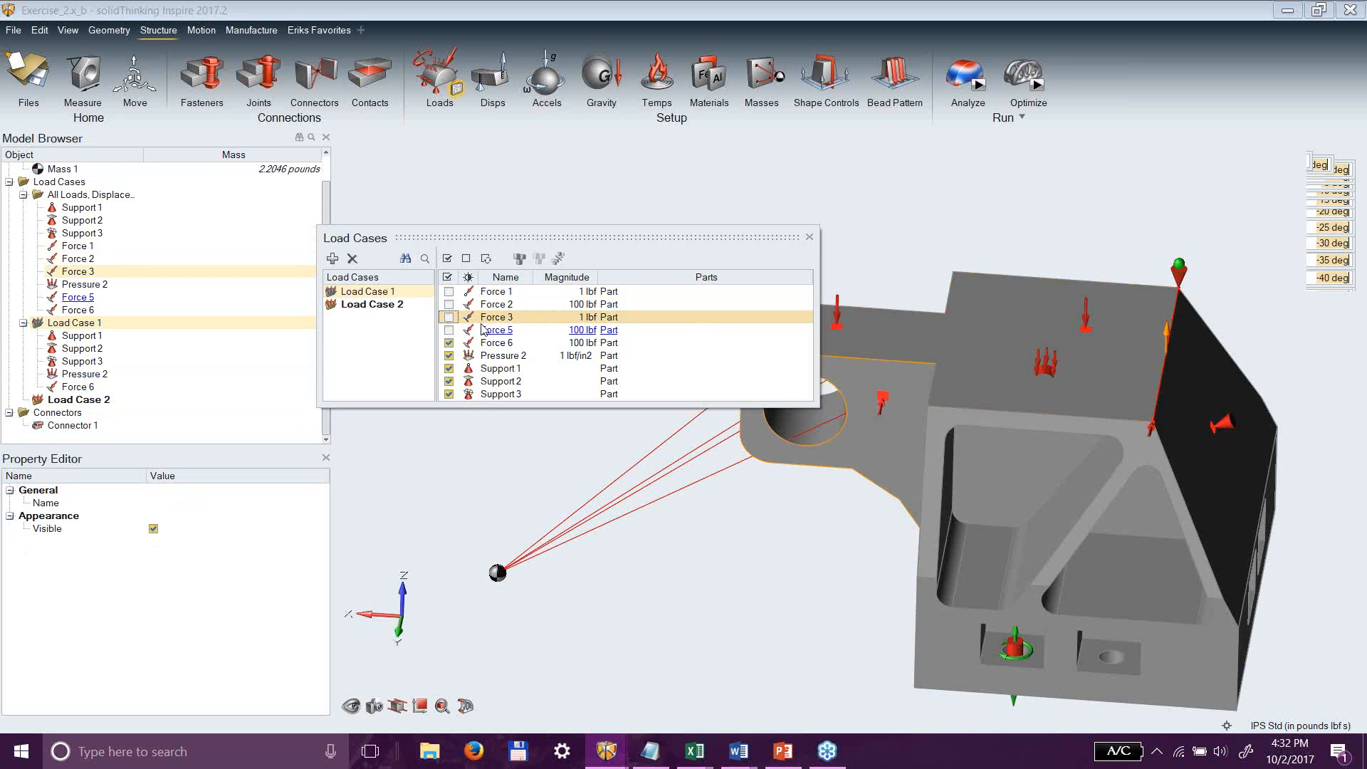
Include Force 1, Force 2, Force 3 and Supports 1 to 3 in Load Case 2, and finish editing the load cases.
click(355, 307)
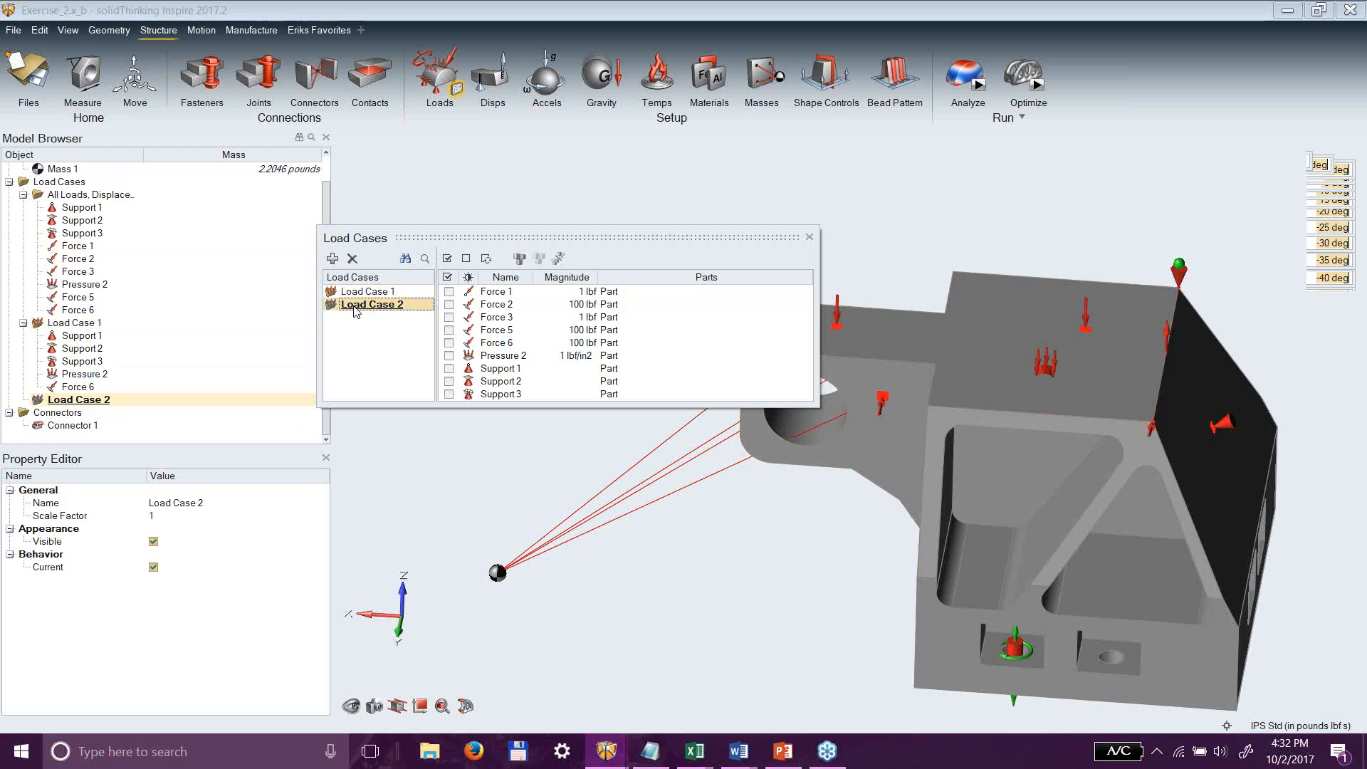
click(449, 291)
click(448, 304)
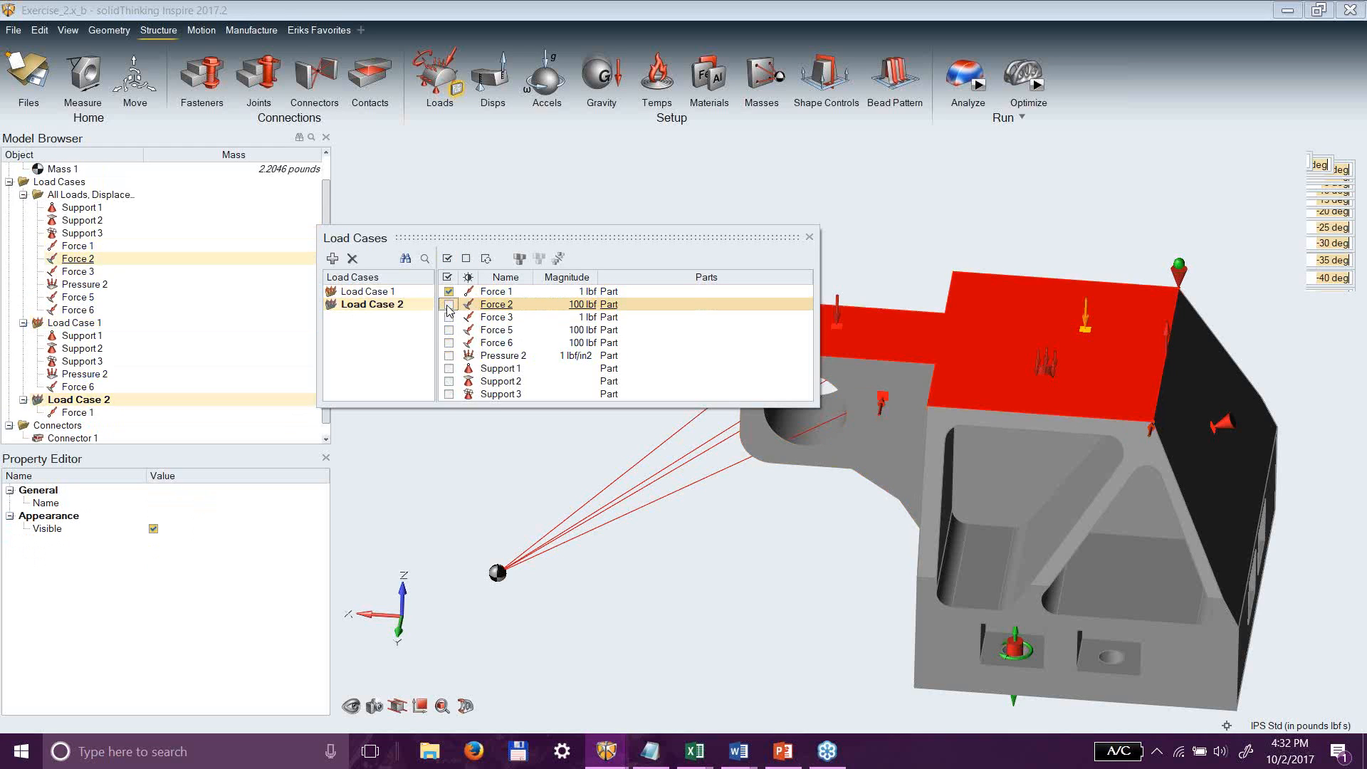
click(448, 316)
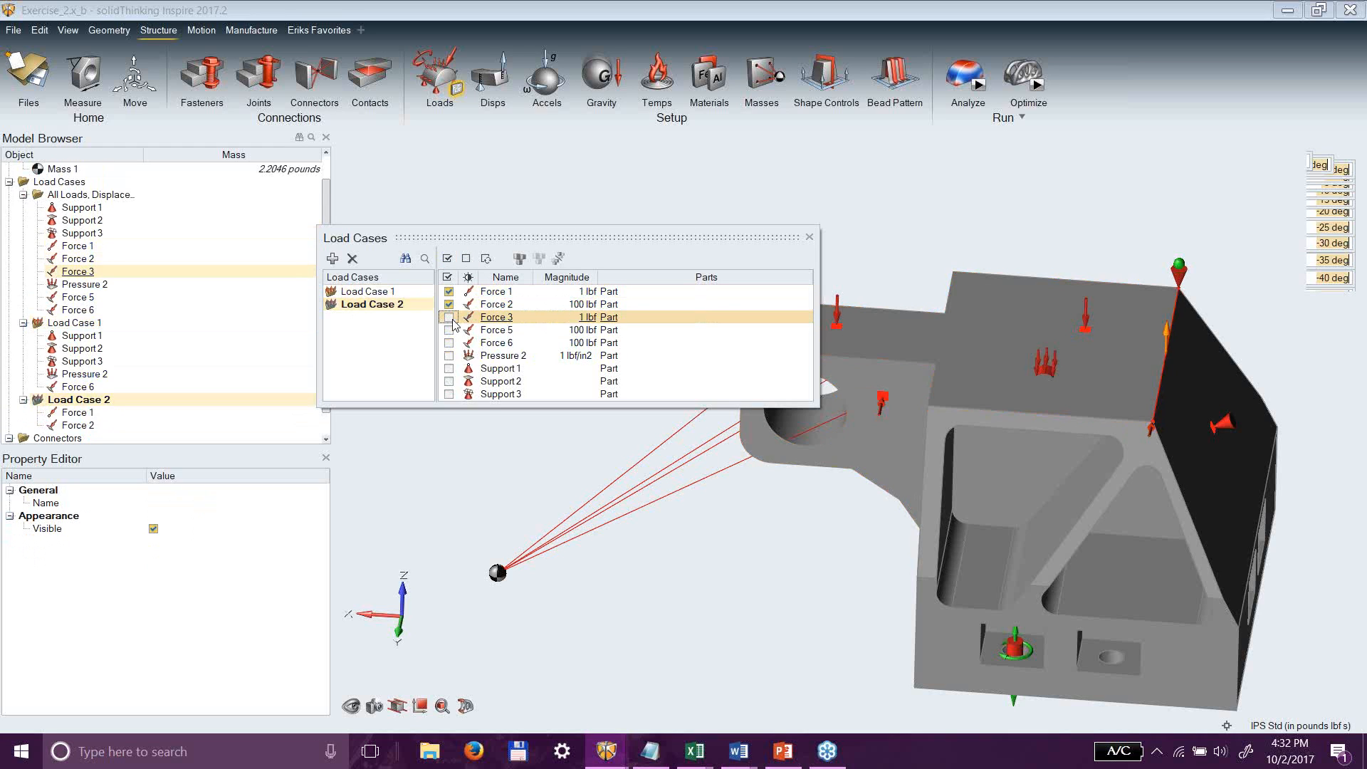
click(449, 368)
click(448, 380)
click(449, 394)
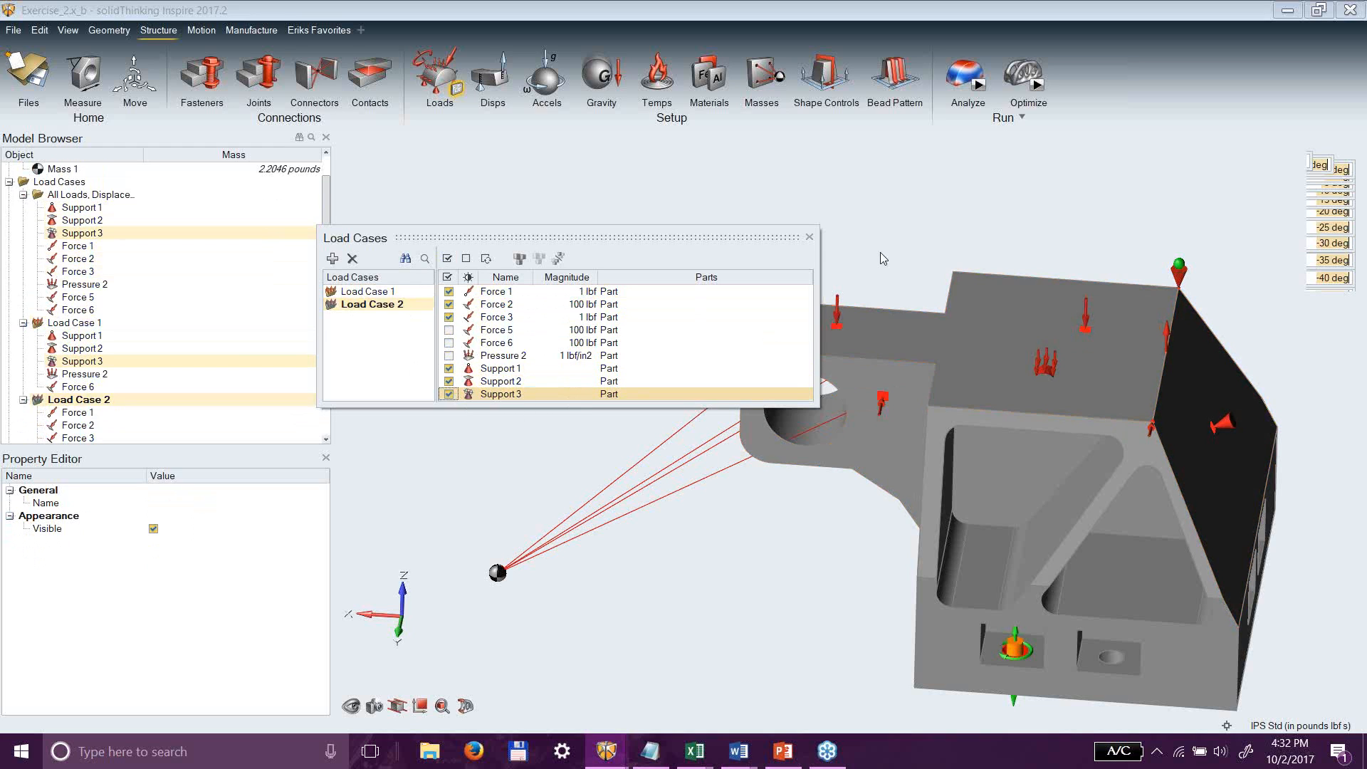
click(809, 237)
Review the load cases offered in the analysis run settings, and switch to the PowerPoint training presentation.
click(980, 85)
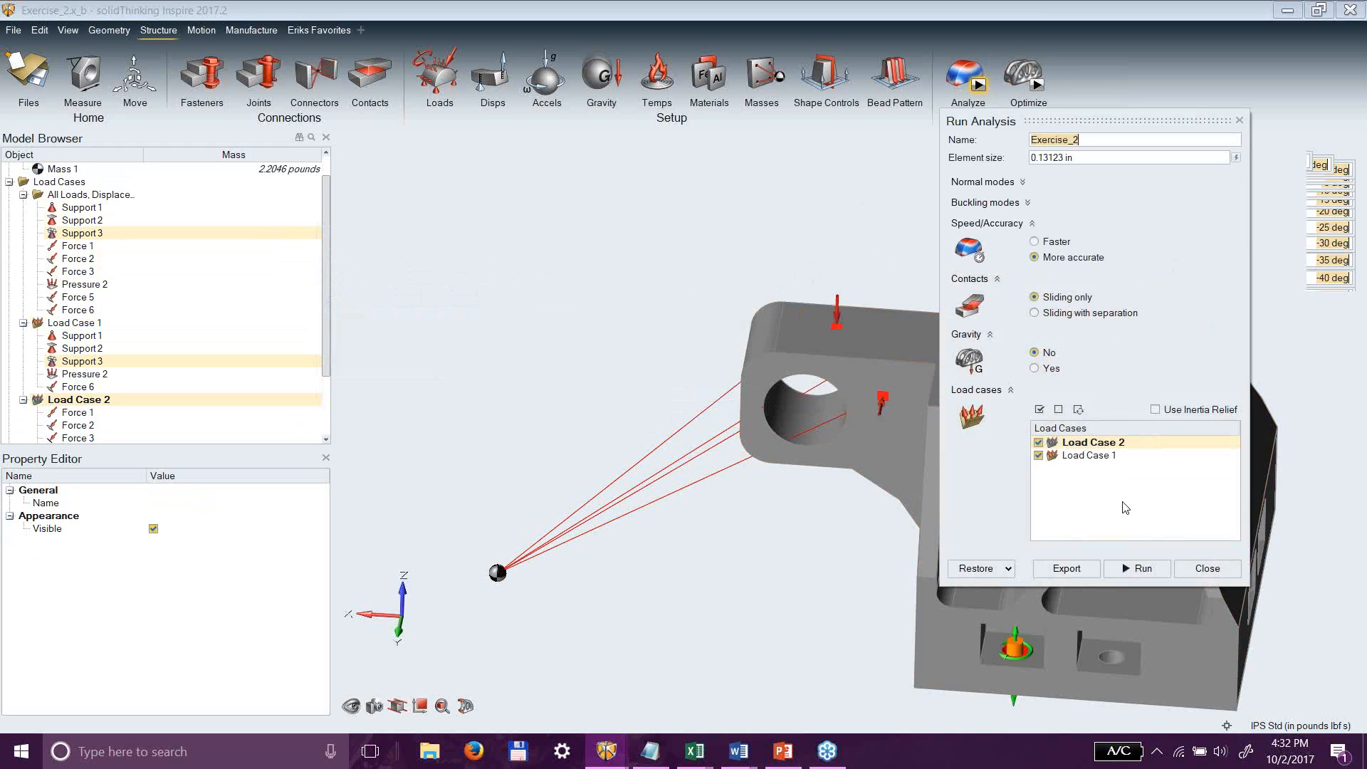
click(1125, 507)
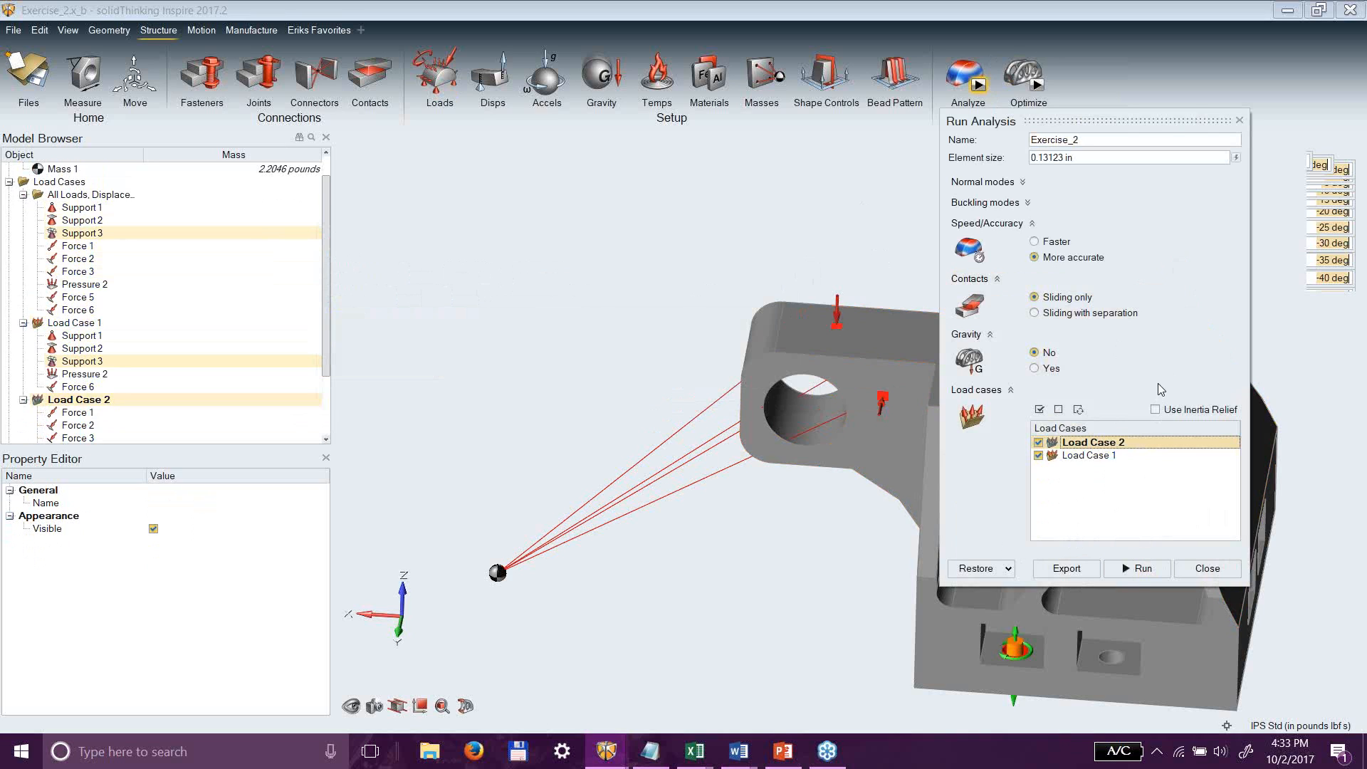
click(1354, 43)
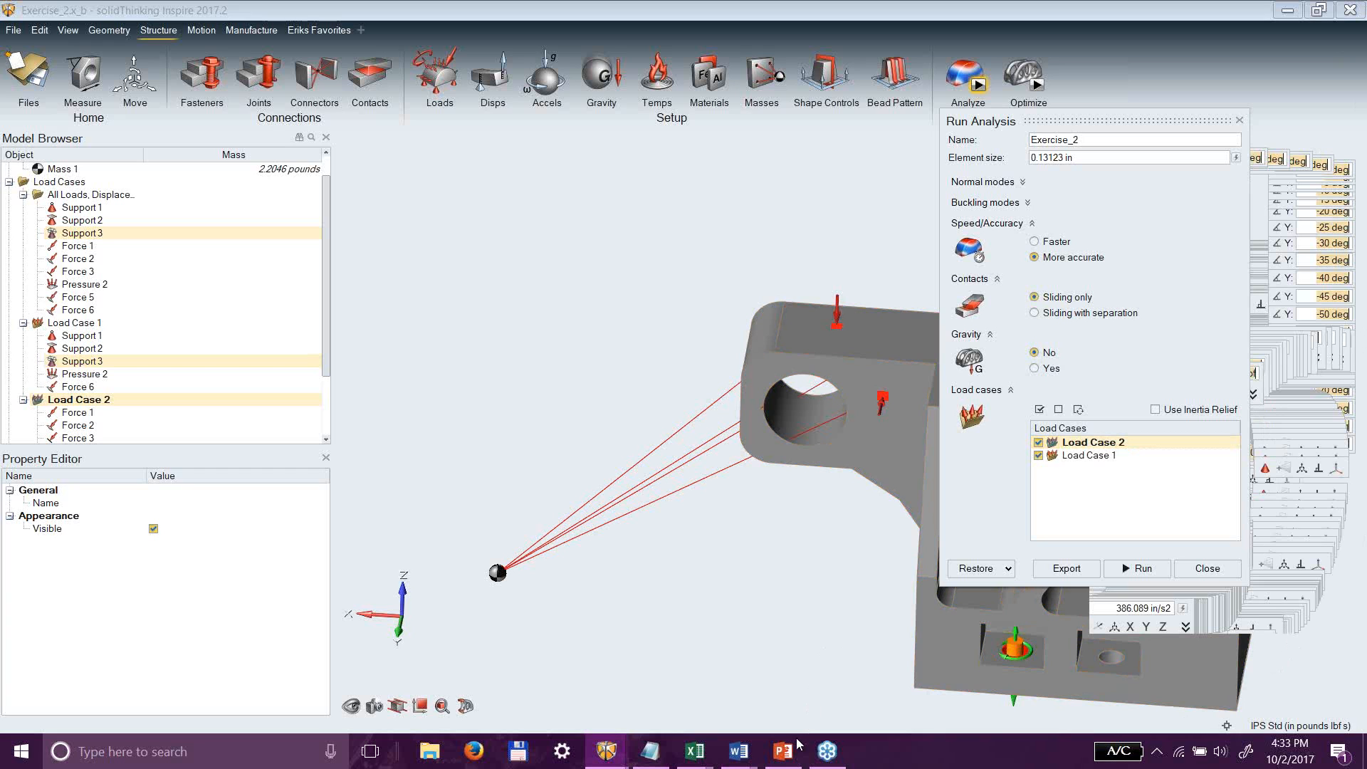
click(783, 751)
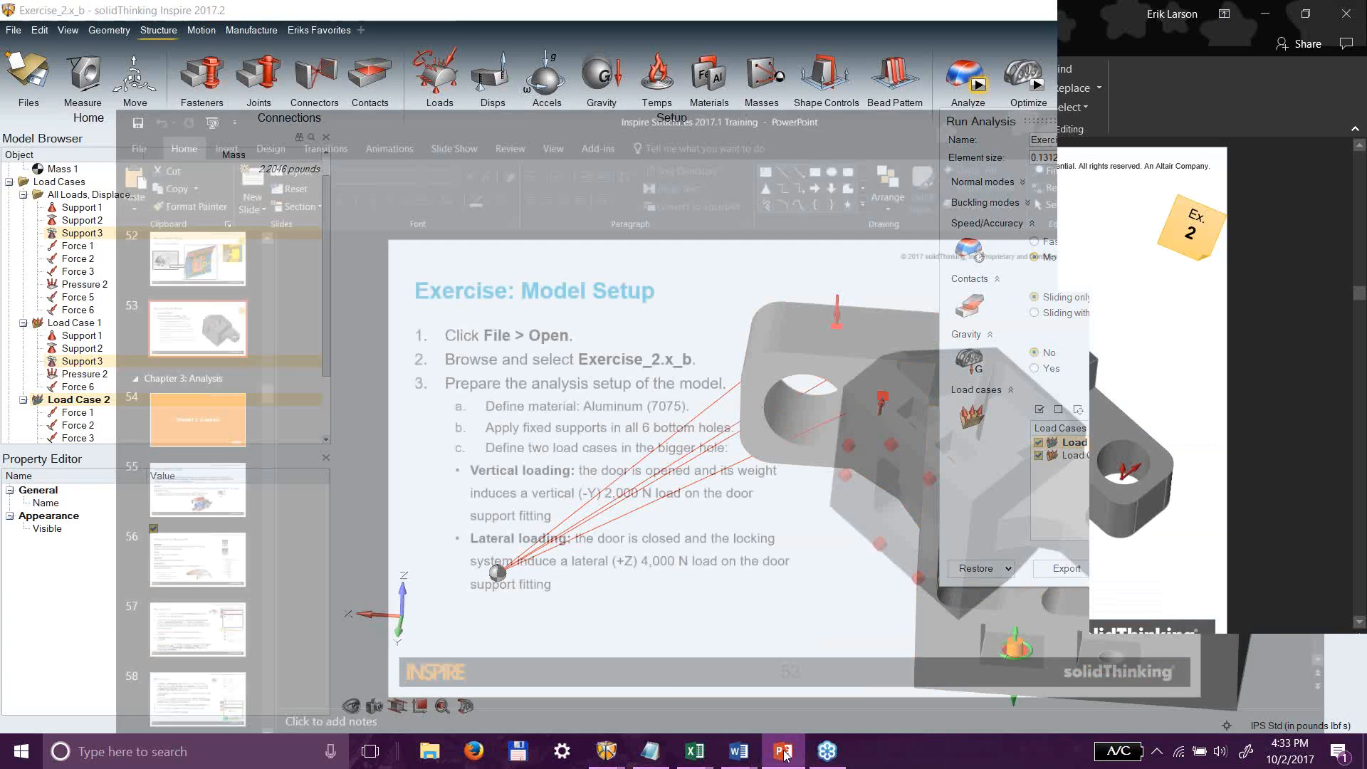
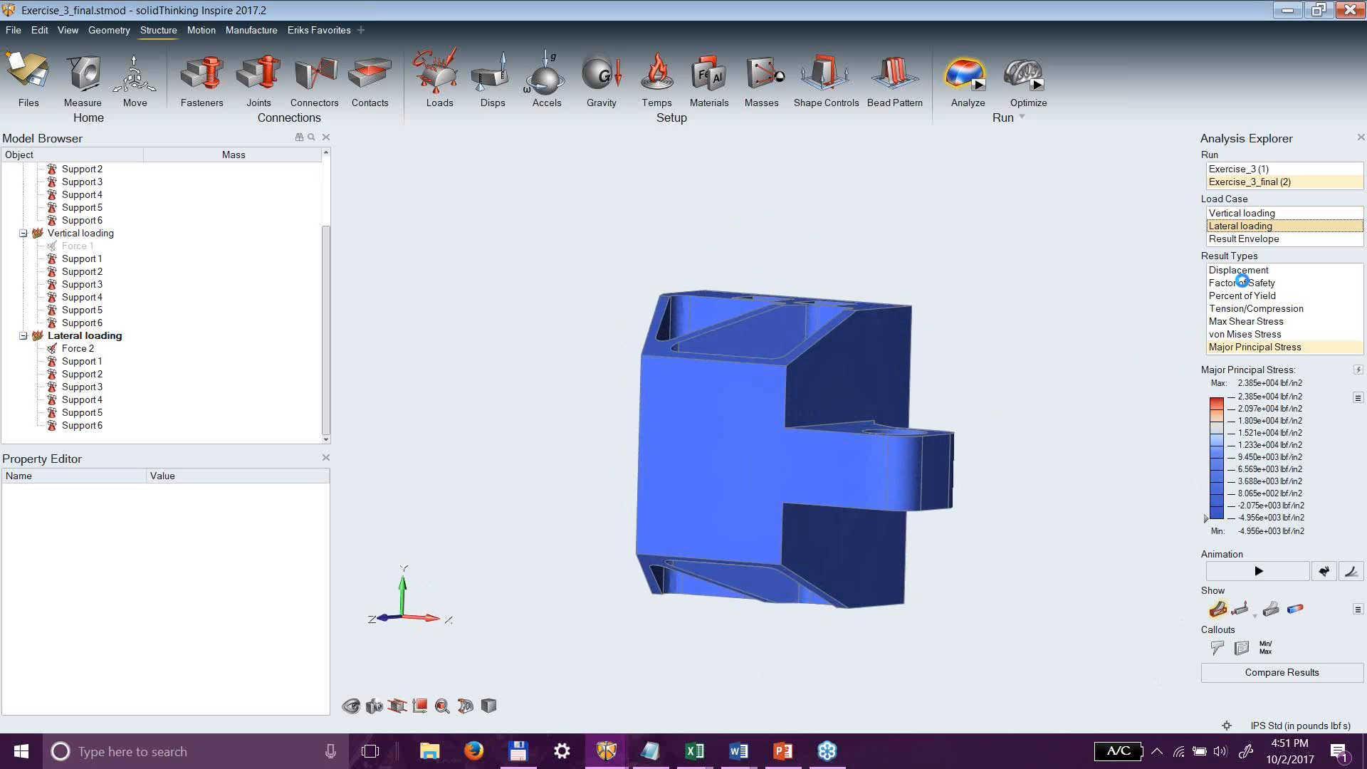
Compare the animated Factor of Safety results of the Exercise_3_final run for Vertical loading and Lateral loading.
middle_drag(1052, 385, 696, 483)
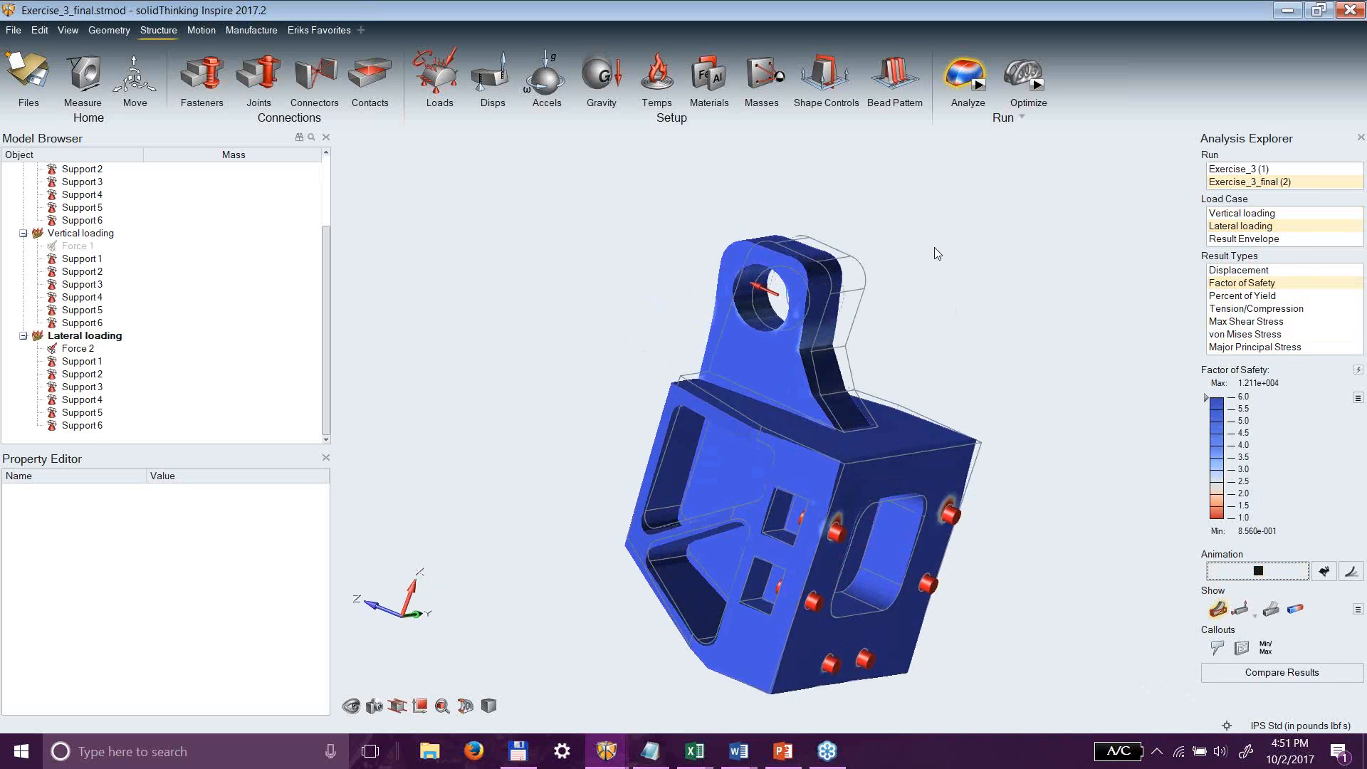
middle_drag(827, 292, 1014, 375)
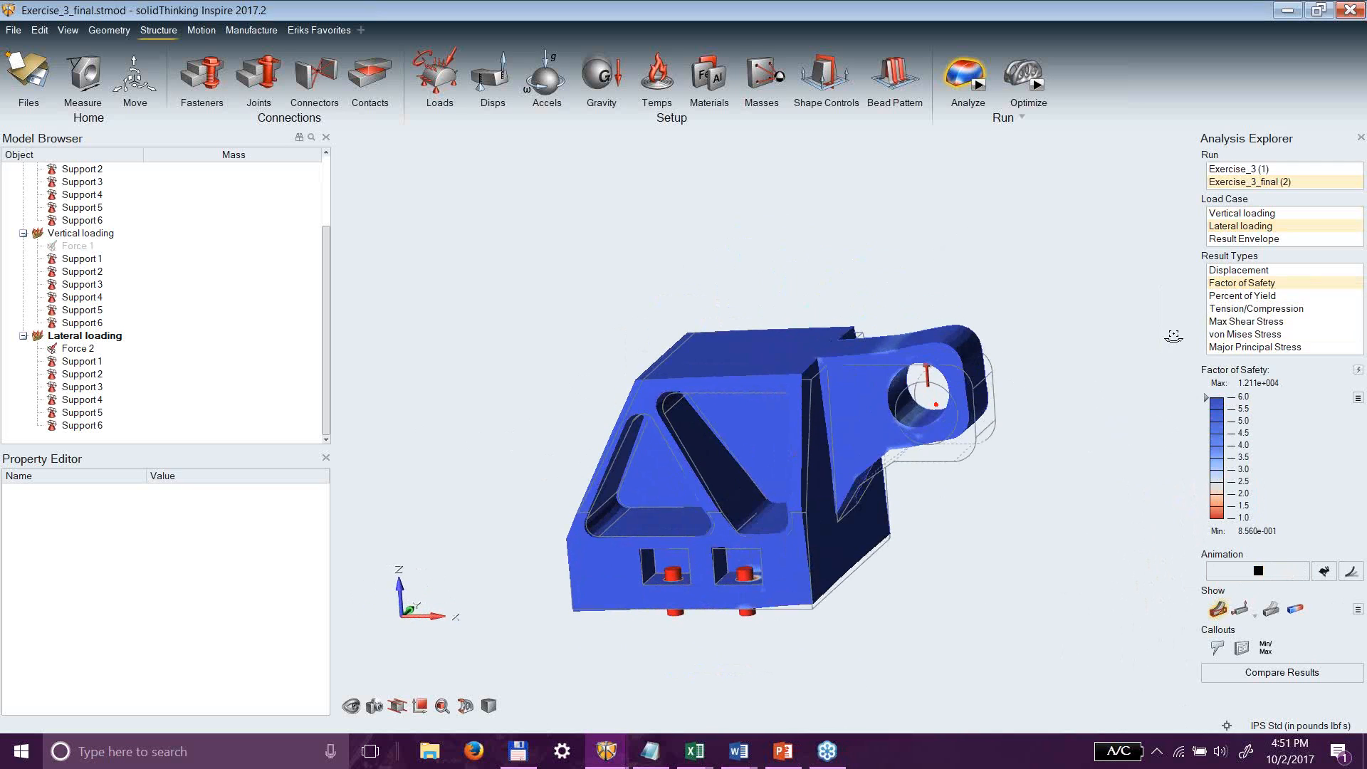
click(1253, 213)
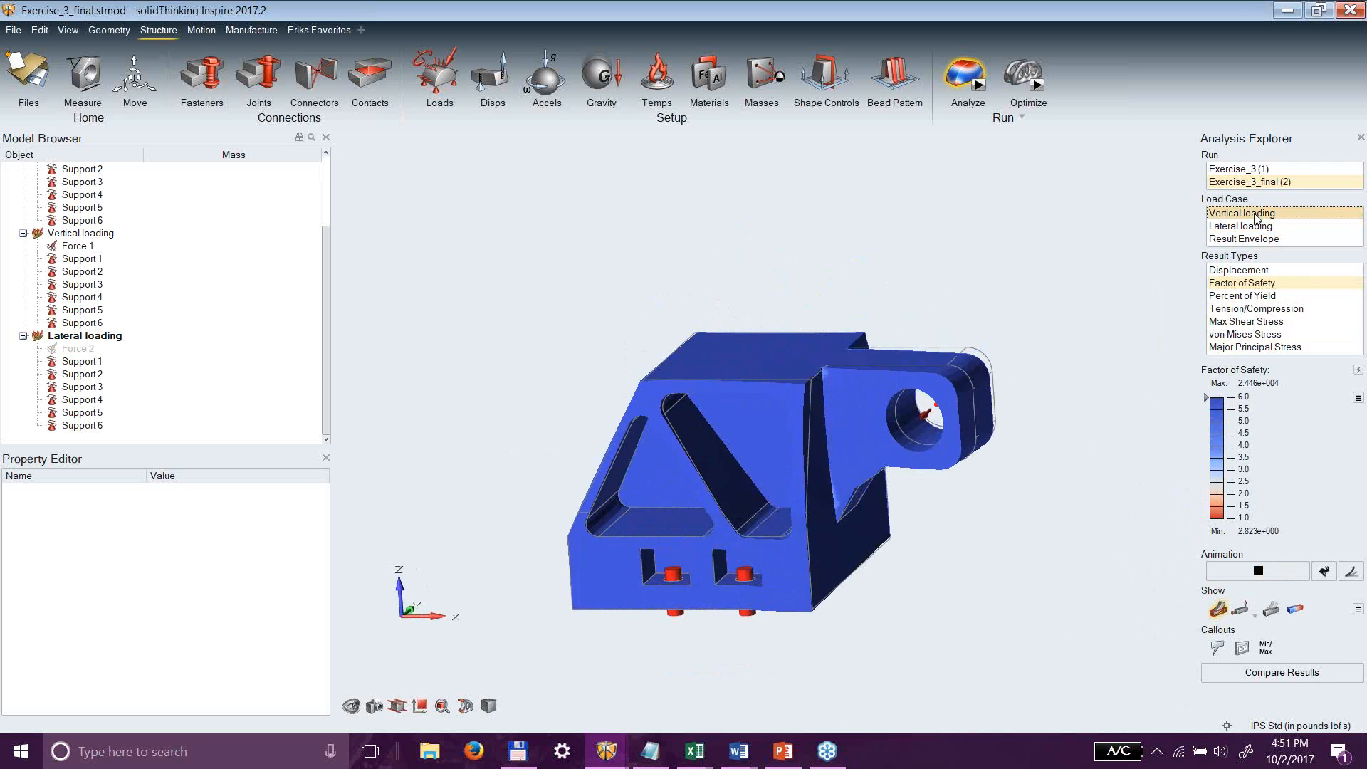
click(1246, 227)
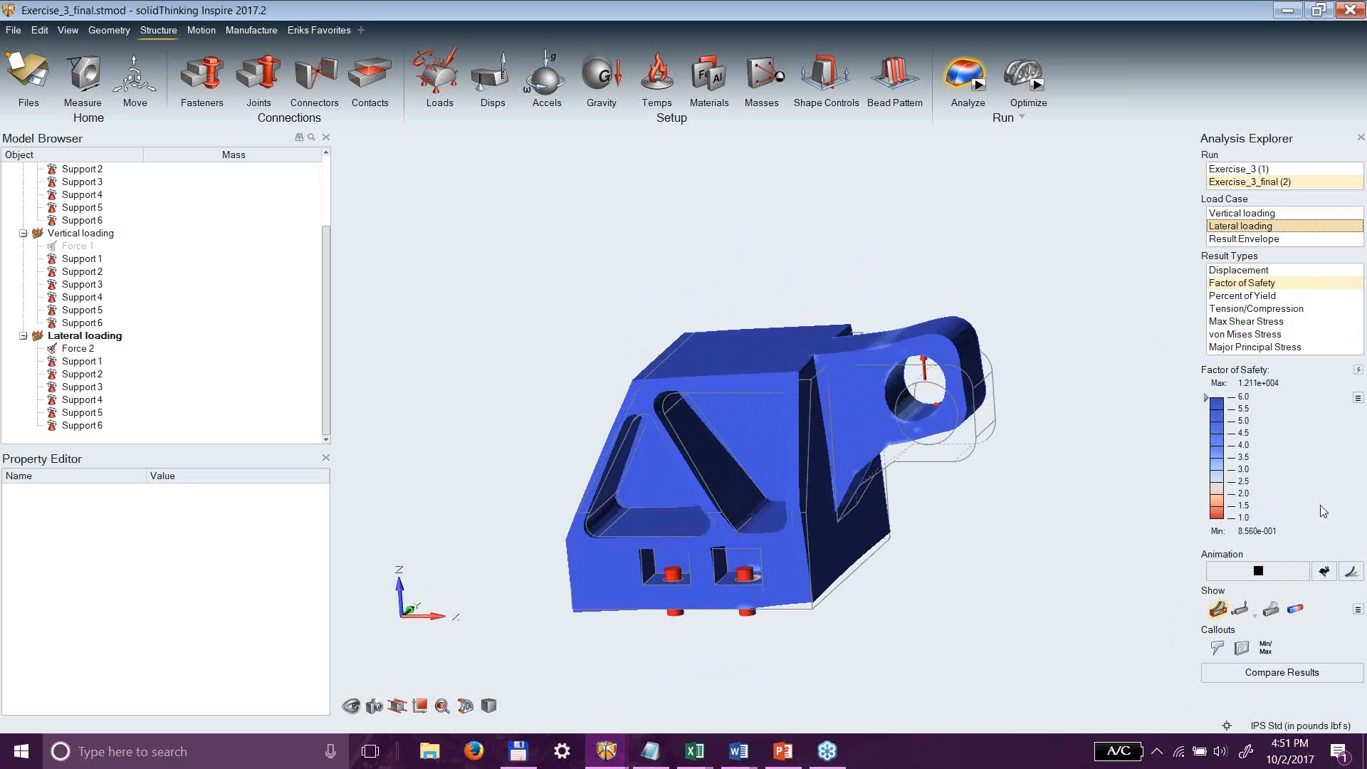
Try a fixed deformation scale of 10 for the result animation, and restore automatic scaling.
click(1351, 572)
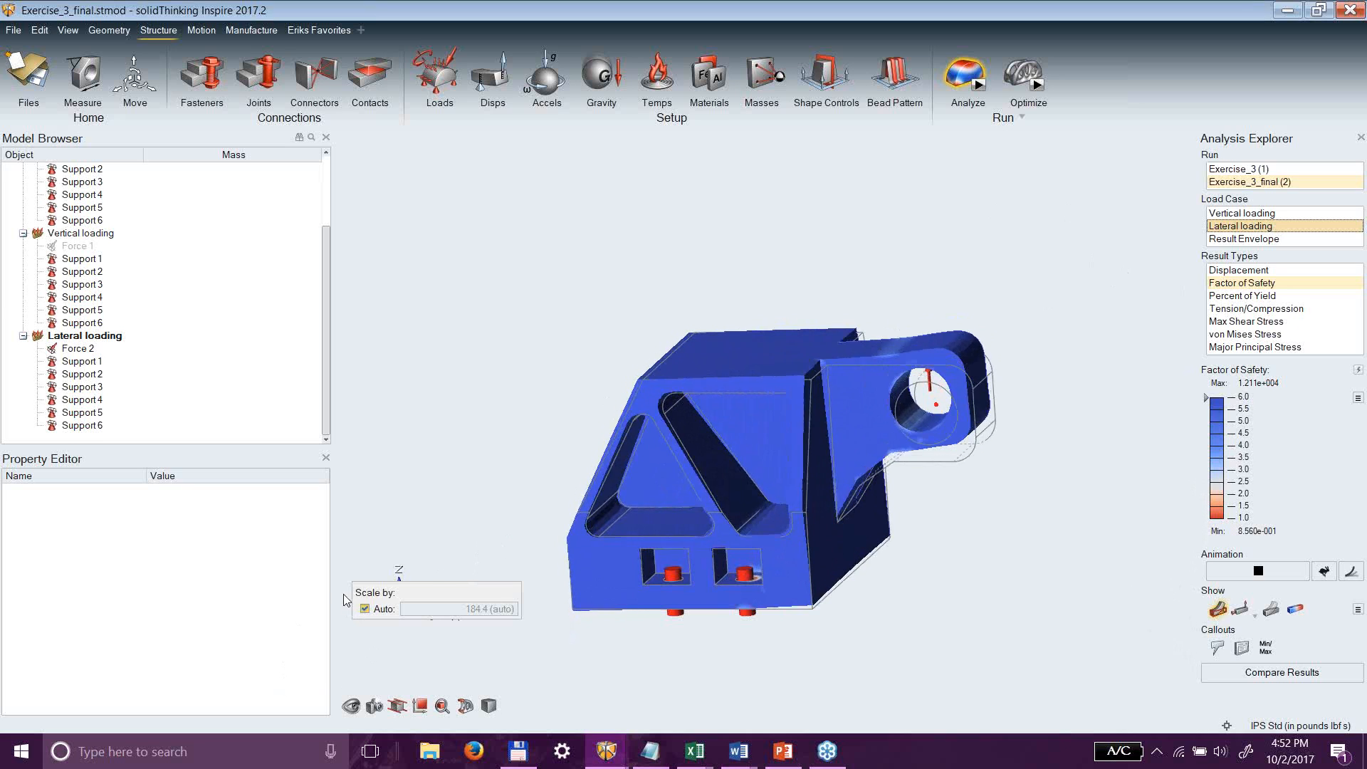
click(364, 609)
text(10)
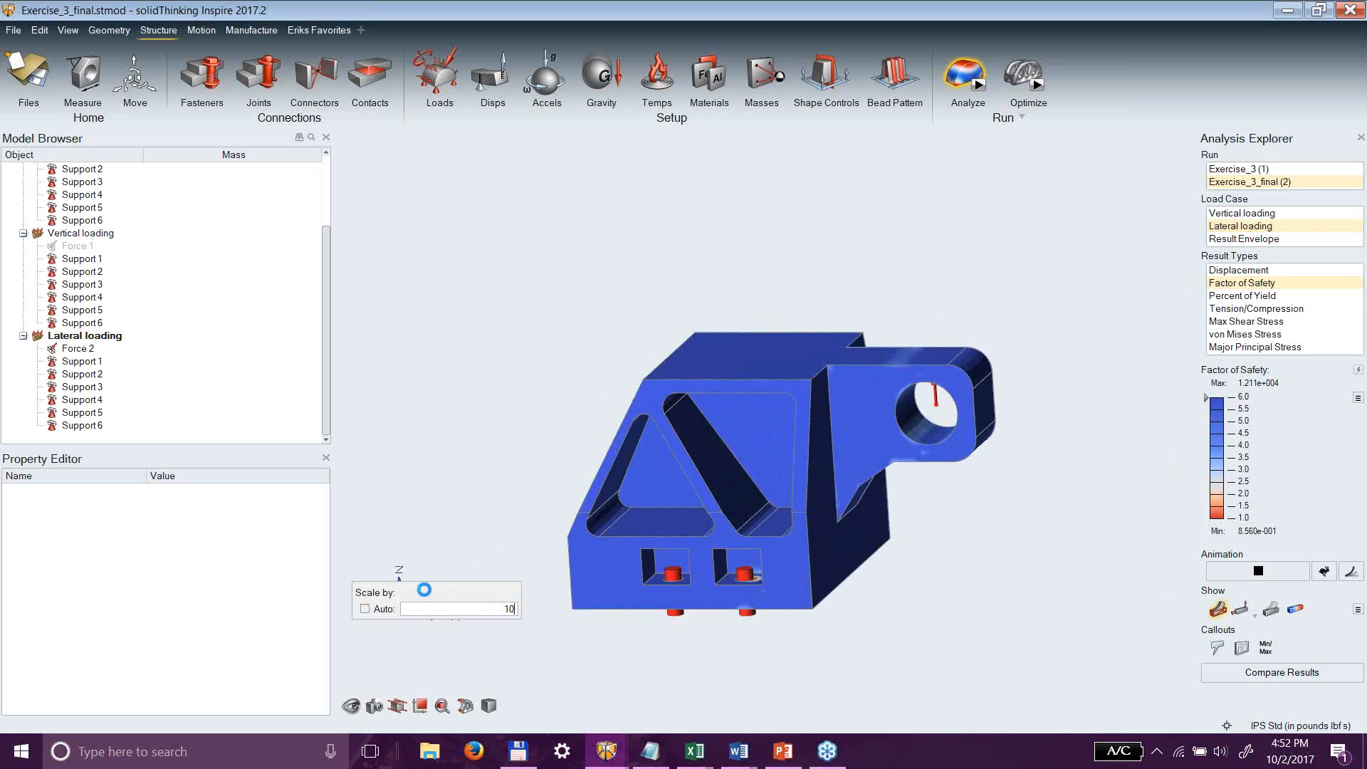
key(Return)
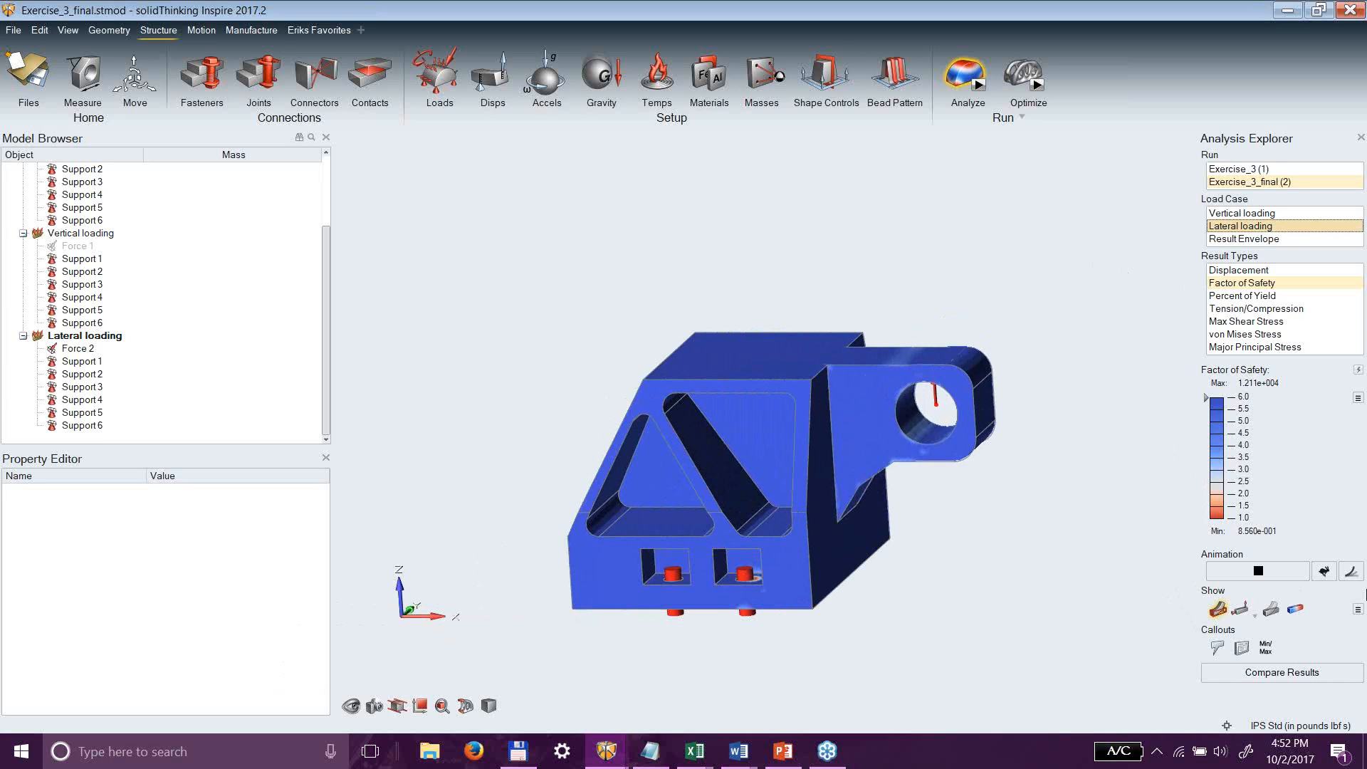
click(1355, 566)
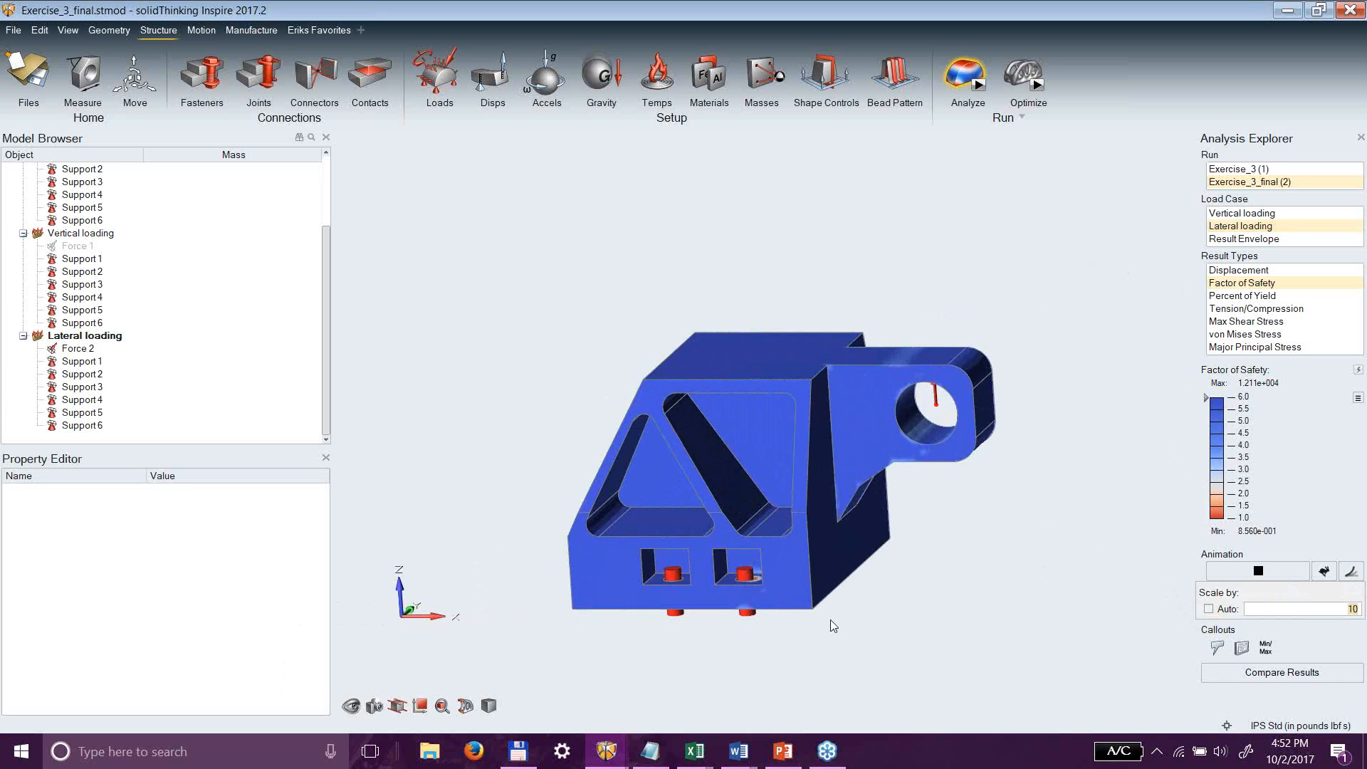
click(1210, 610)
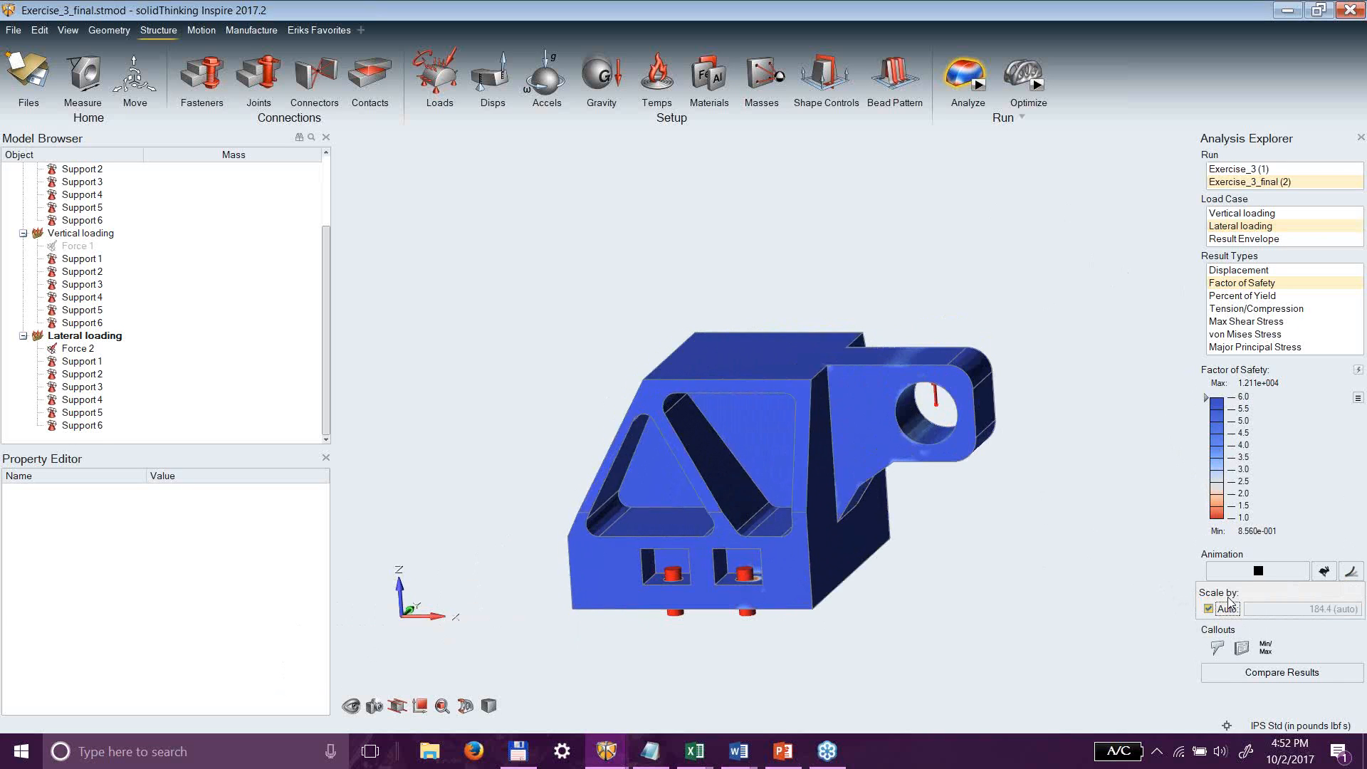
Limit the Factor of Safety display to values below about 4.0 and examine the isolated regions around the bolt supports.
right_drag(613, 459, 718, 426)
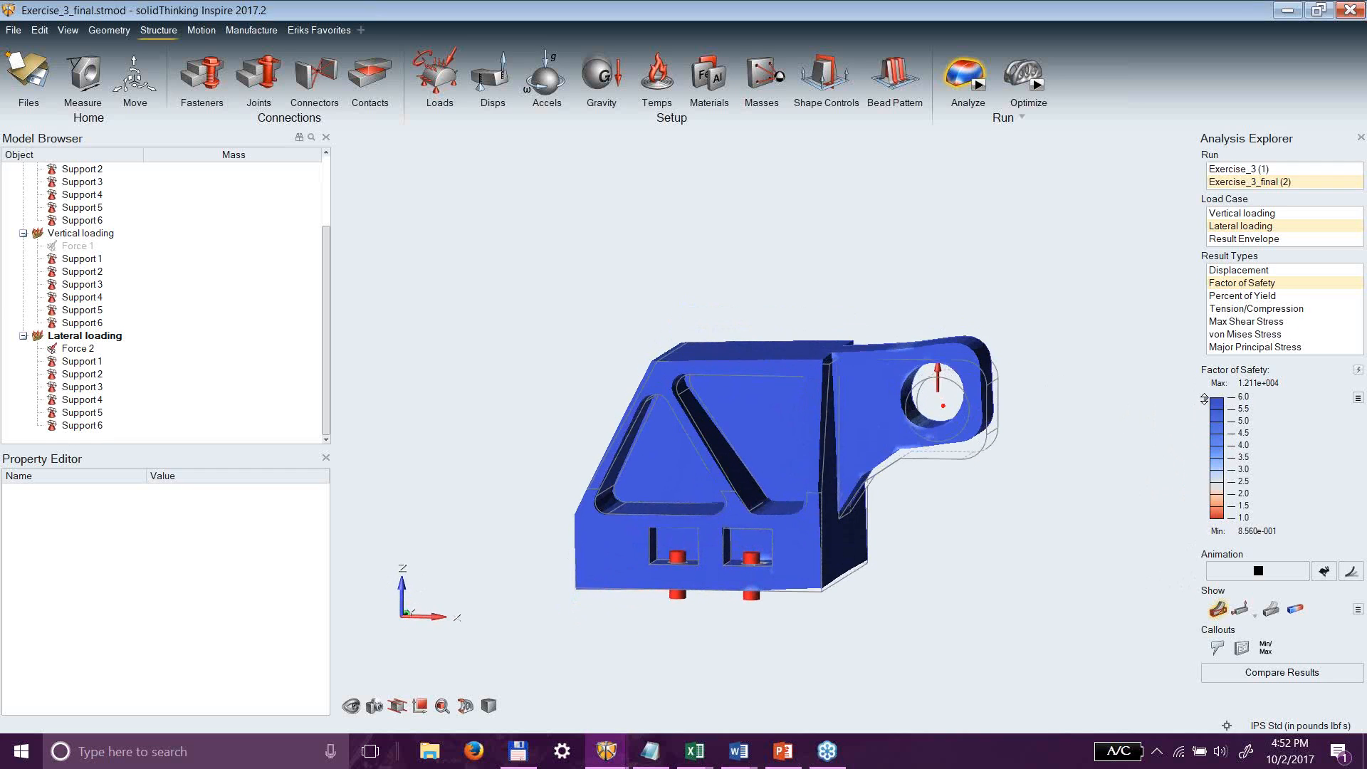
drag(1205, 397, 1204, 412)
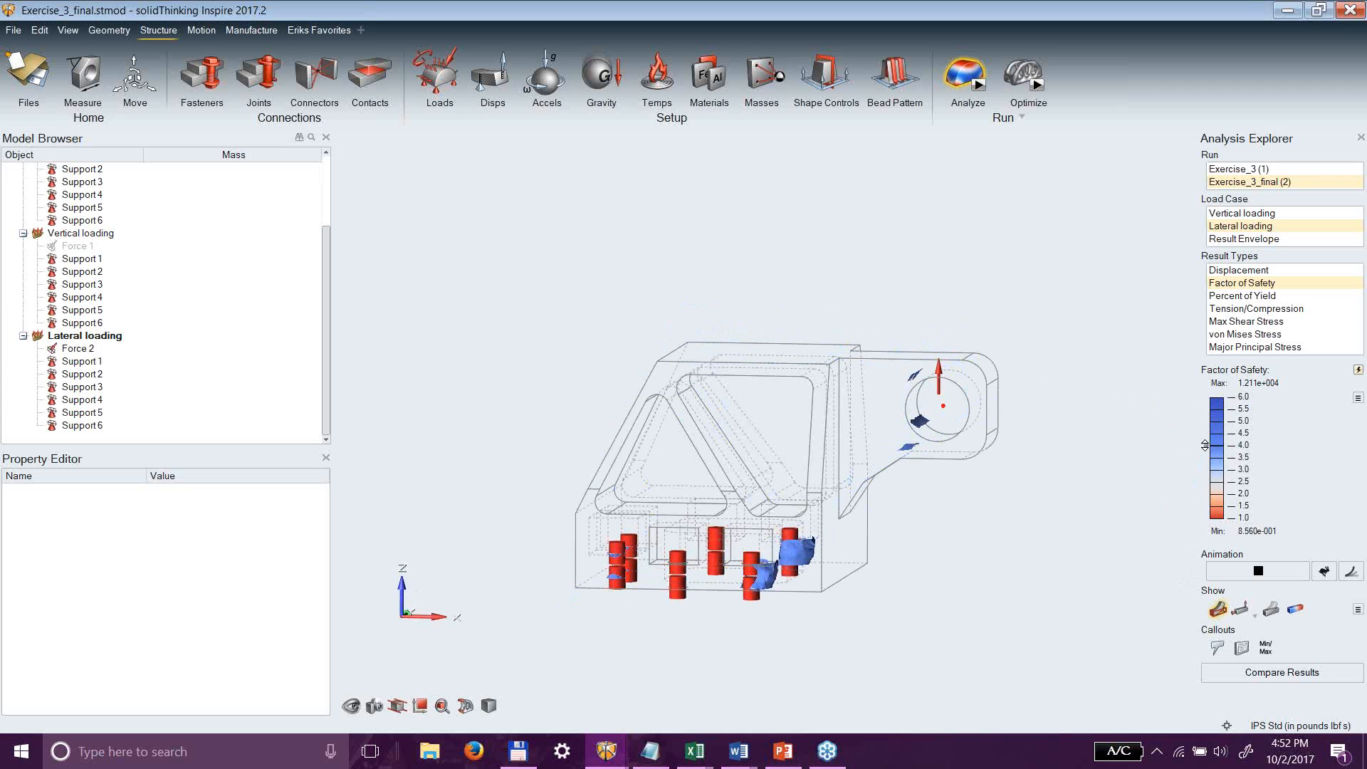
scroll(836, 593, up, 6)
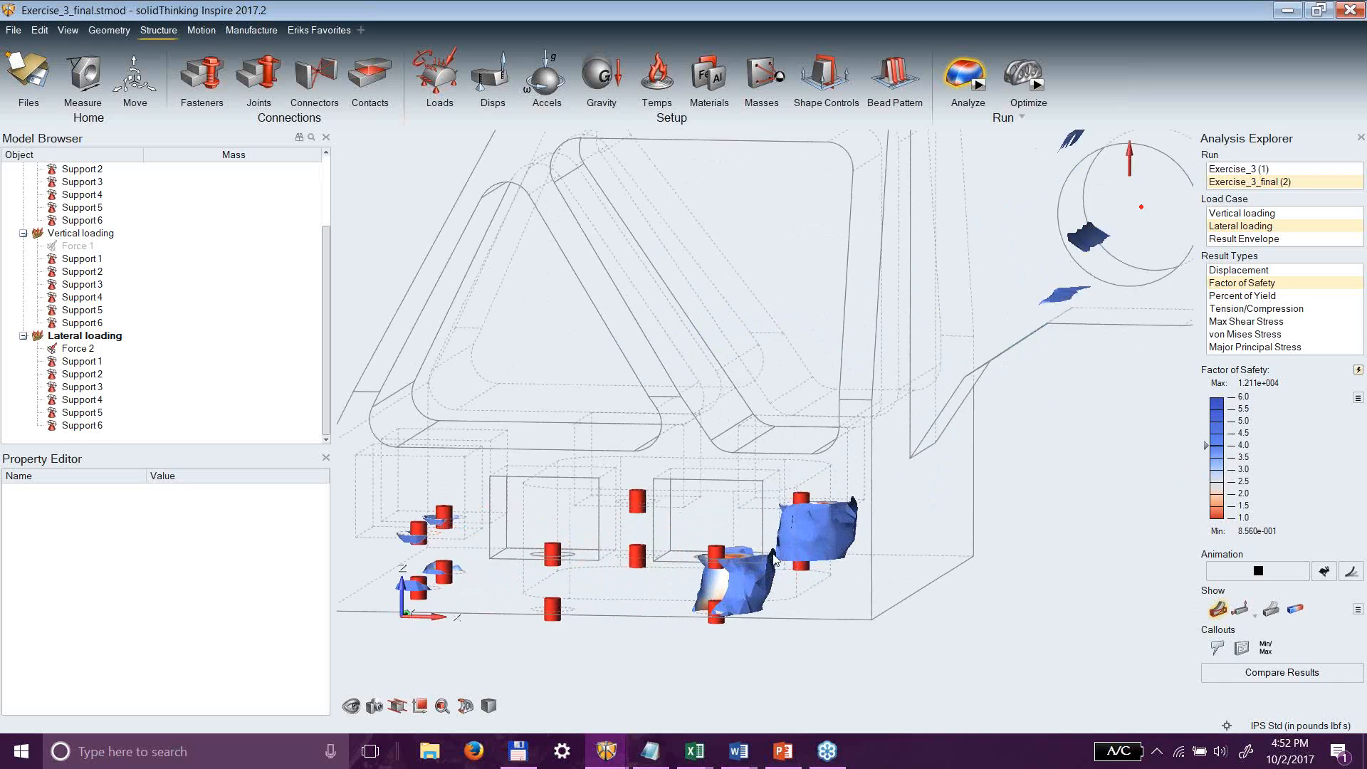
mouse_move(672, 377)
right_down()
mouse_move(672, 436)
mouse_move(681, 400)
right_up()
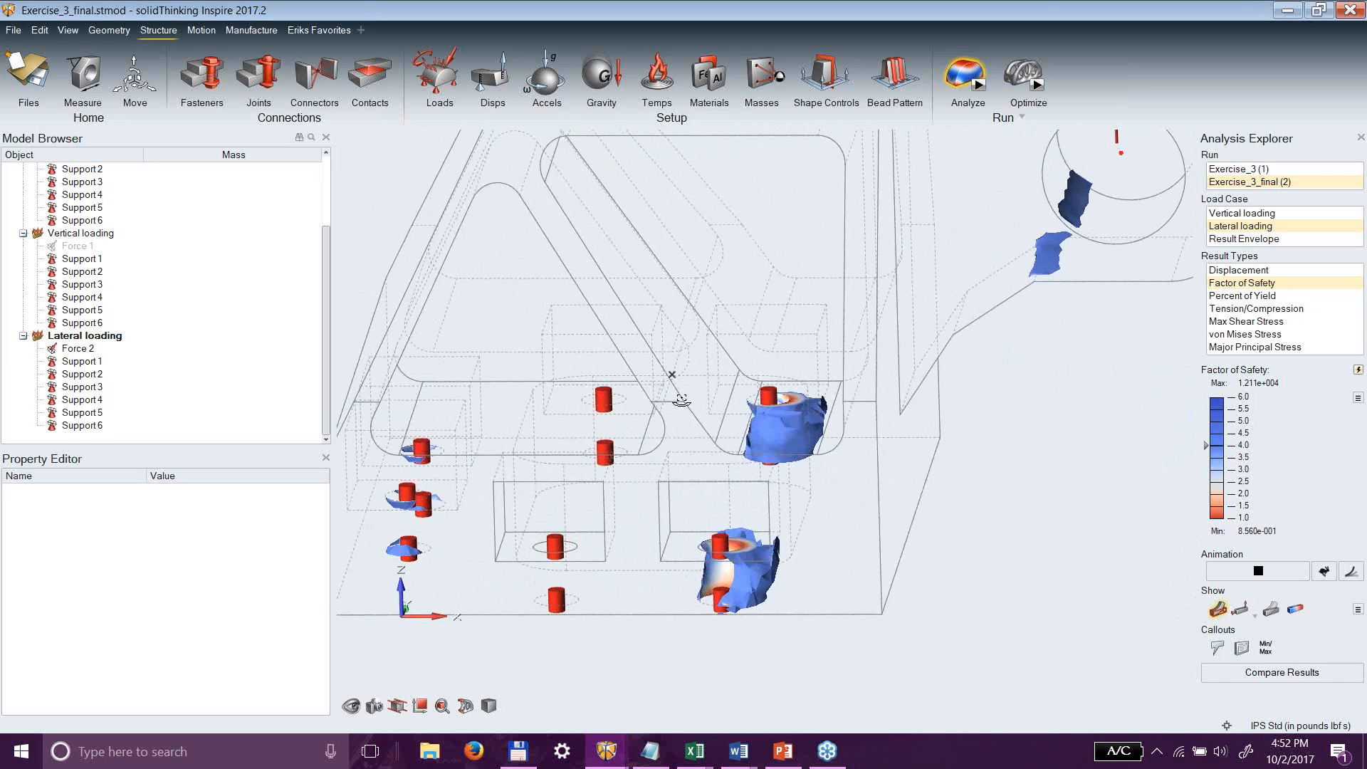
Show the Percent of Yield results for Lateral loading and examine them over the whole bracket.
click(1261, 295)
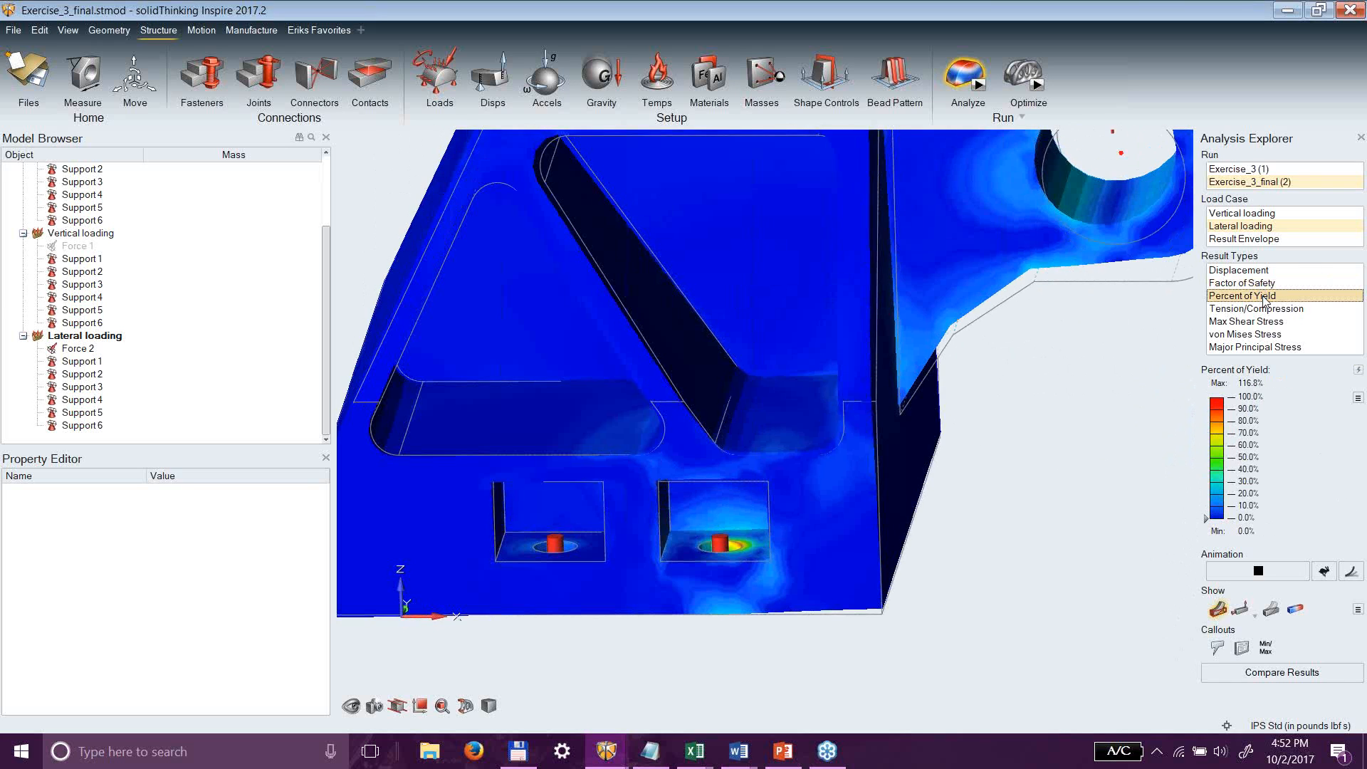
mouse_move(1206, 517)
mouse_down()
mouse_move(1206, 442)
mouse_move(1202, 523)
mouse_up()
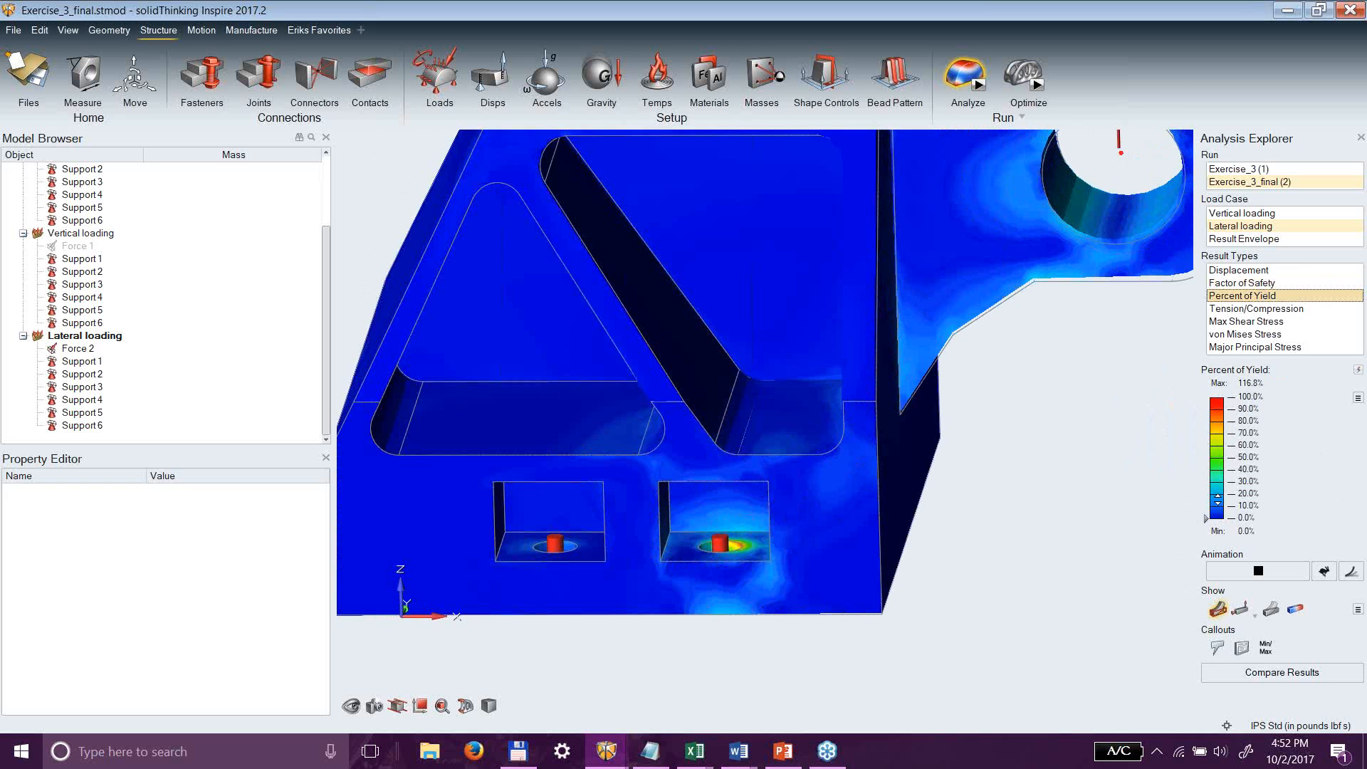
scroll(1027, 484, down, 4)
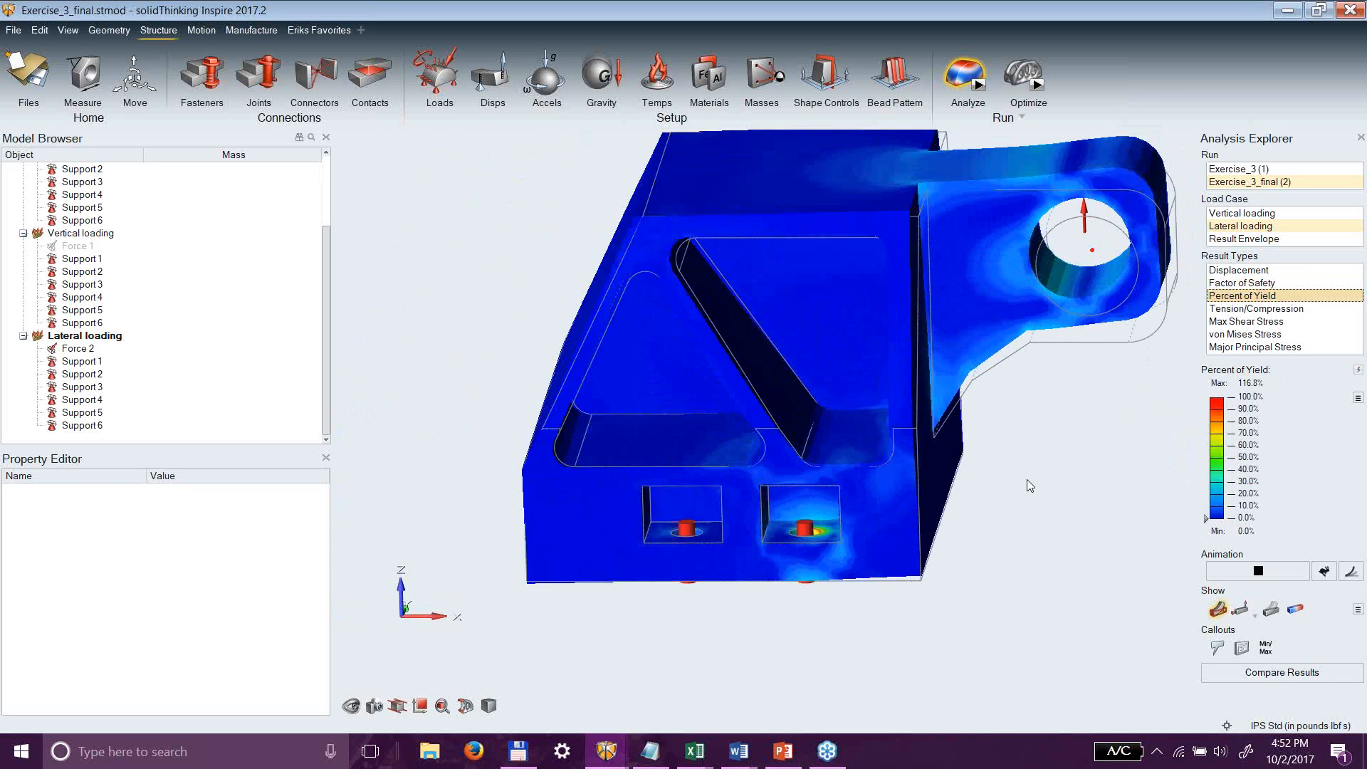
mouse_move(1015, 517)
middle_down()
mouse_move(991, 511)
mouse_move(997, 501)
middle_up()
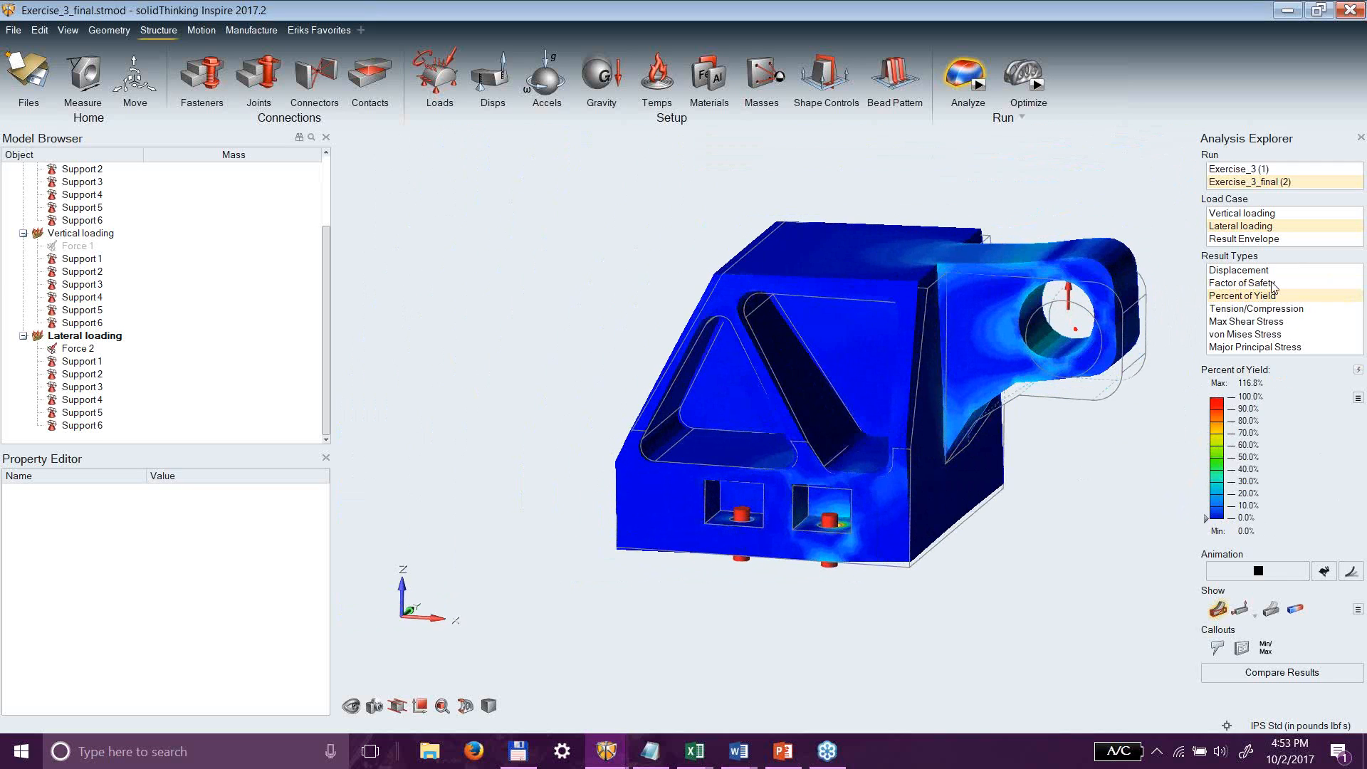
Show the von Mises Stress results with the legend limited to Aluminum (7075) Yield Stress, and examine the bolt hole from below.
click(1241, 333)
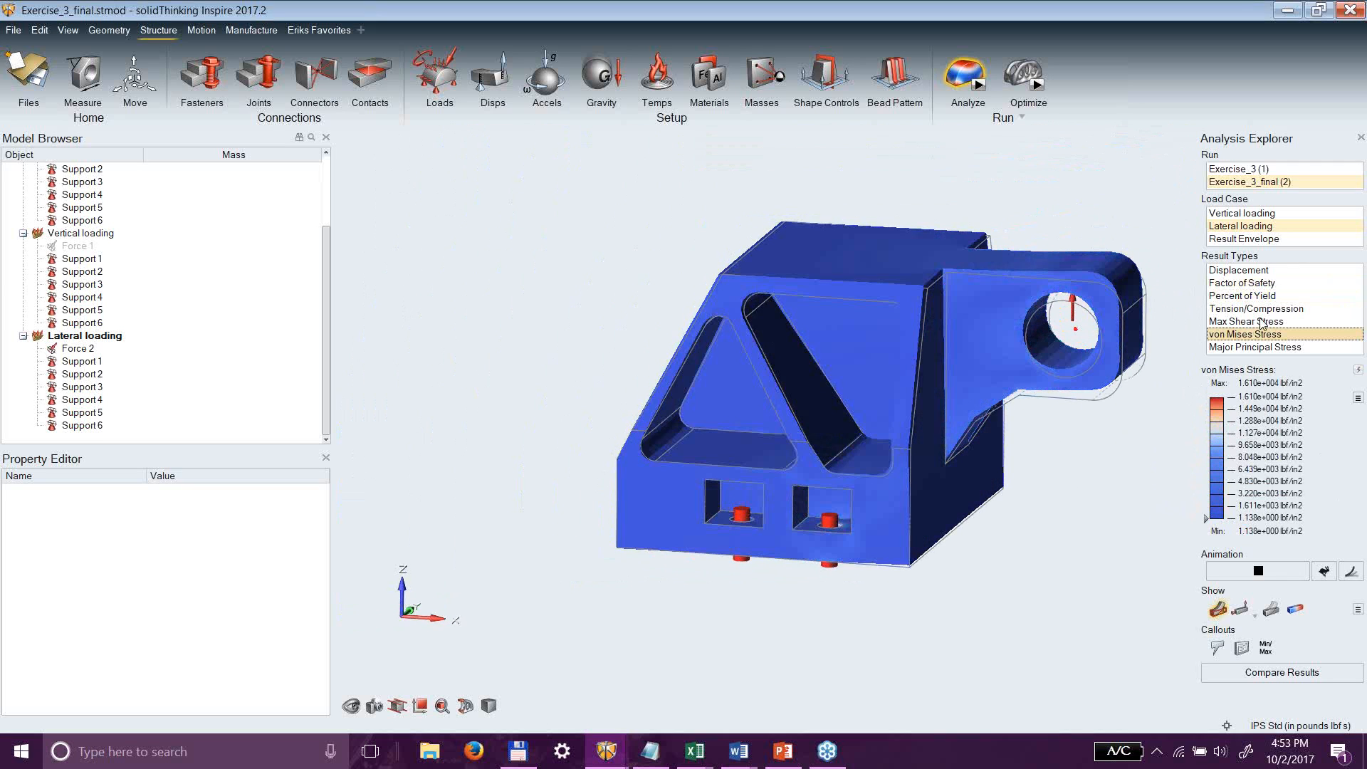
click(1358, 398)
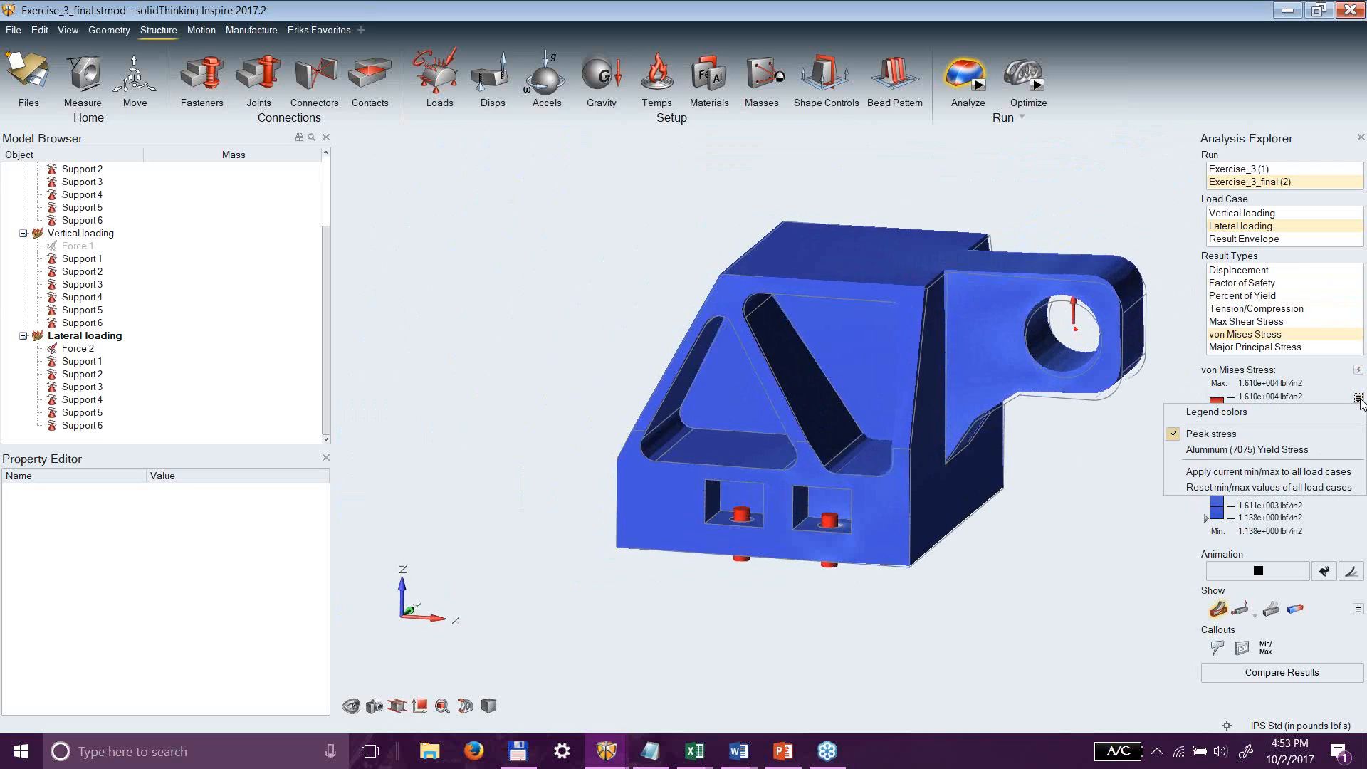
click(1215, 450)
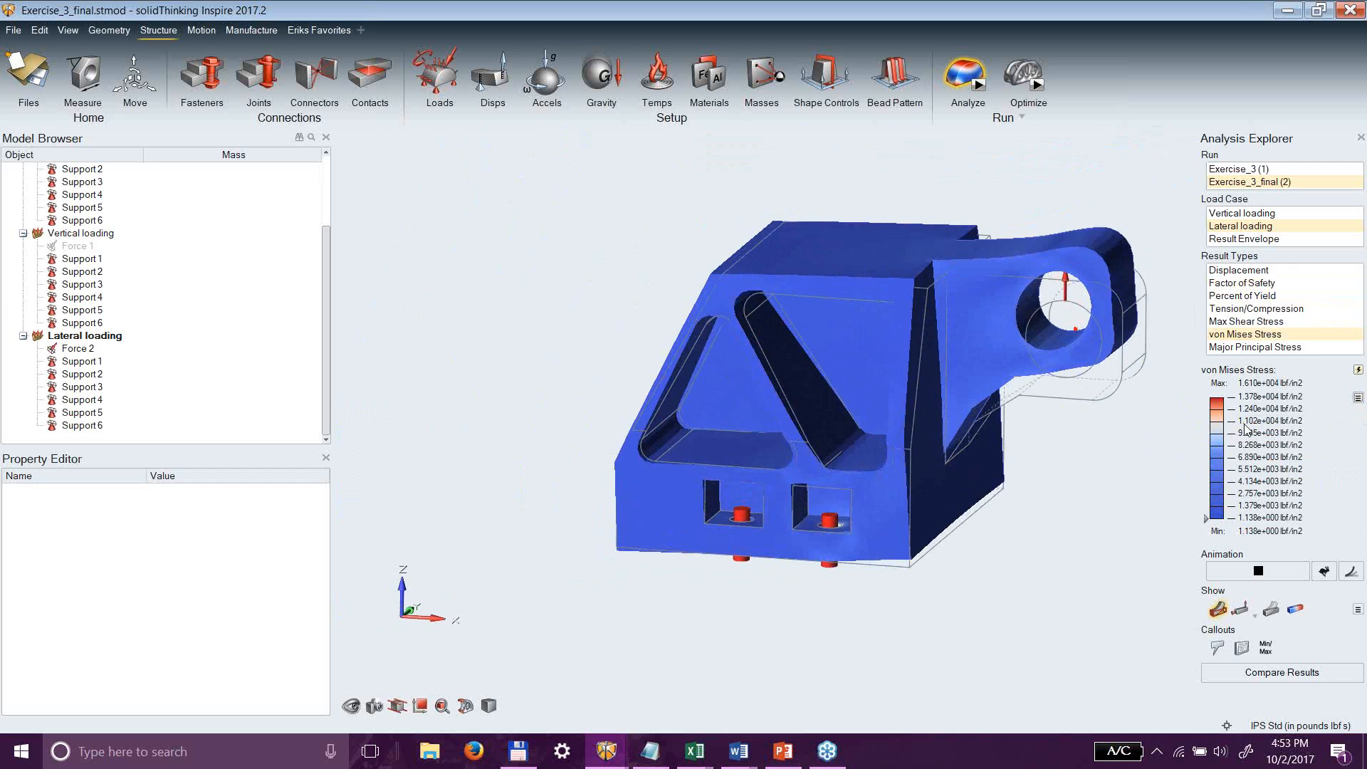
middle_drag(880, 565, 896, 446)
scroll(856, 632, up, 10)
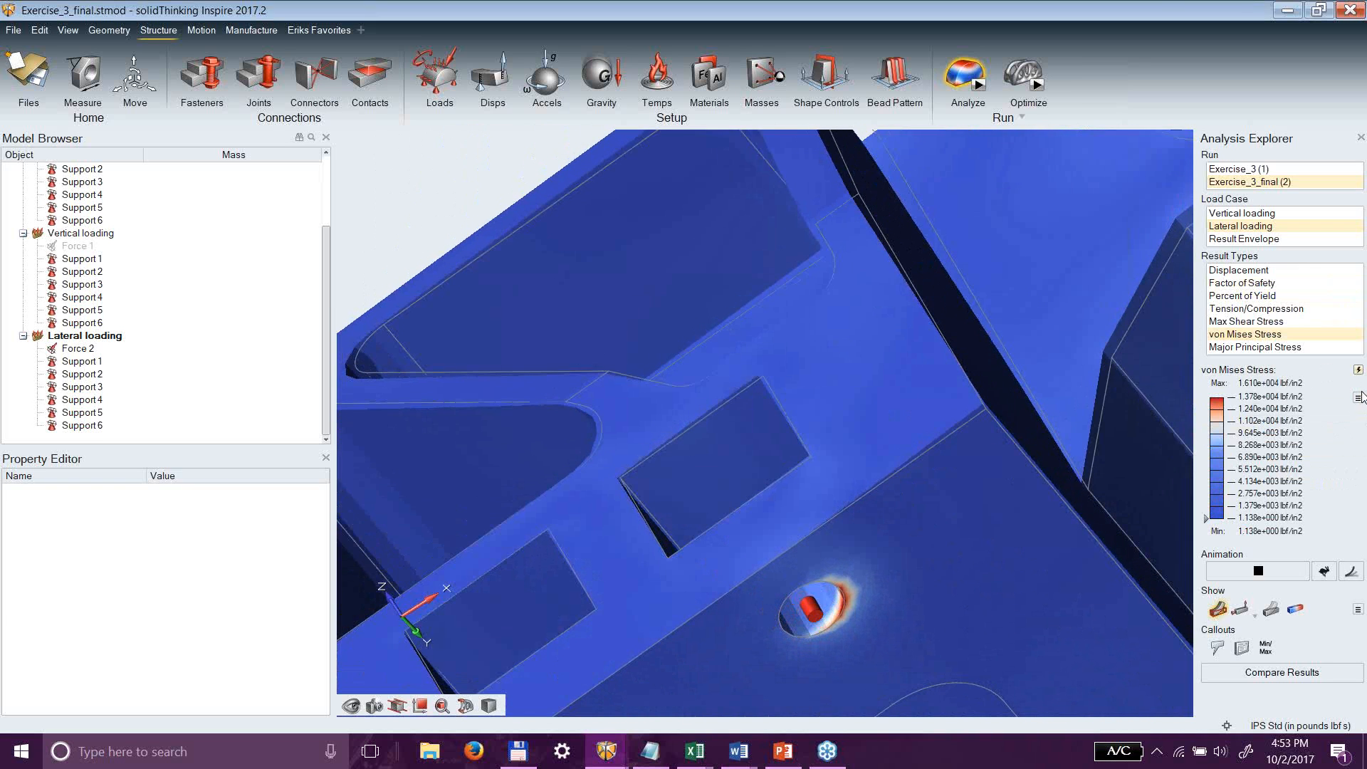
Compare the von Mises contours at the bolt hole using the Peak stress and Aluminum (7075) Yield Stress legend limits.
click(1358, 397)
click(1274, 435)
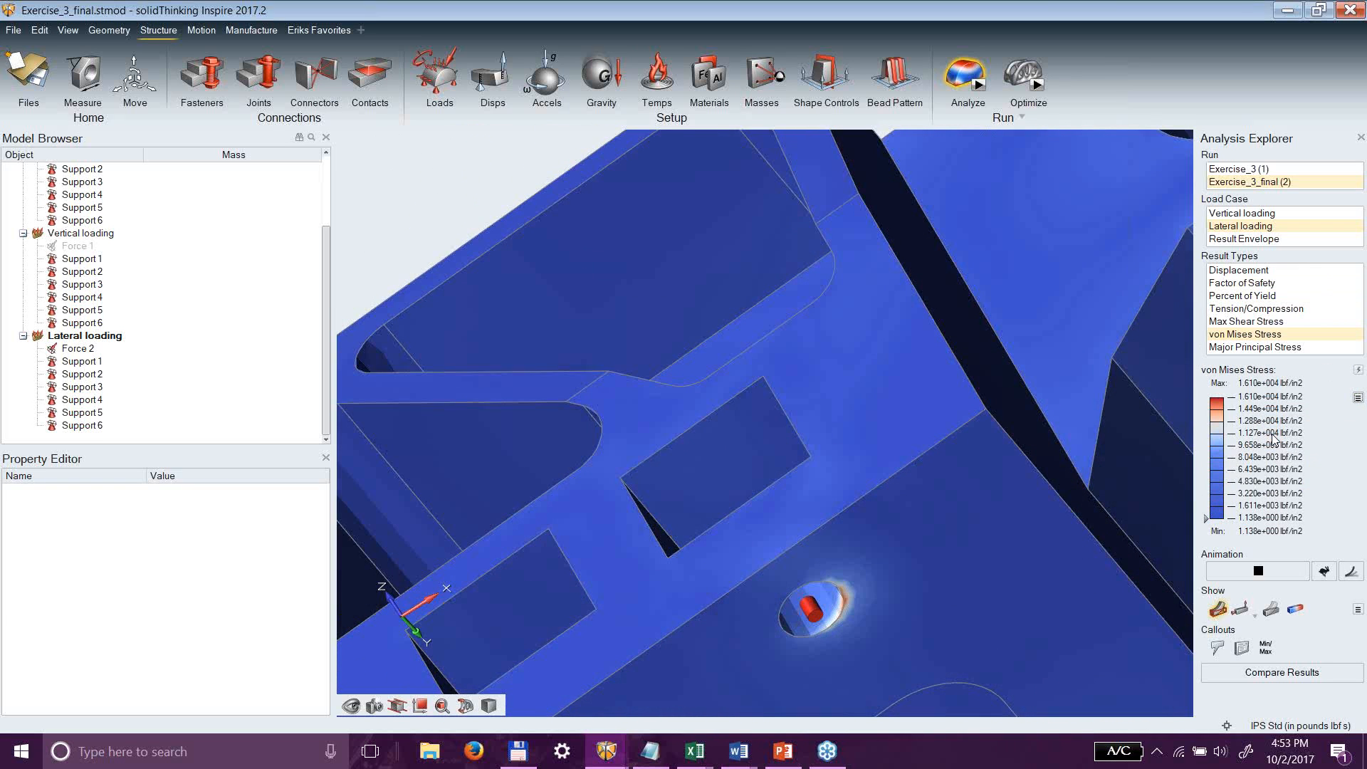
click(1357, 397)
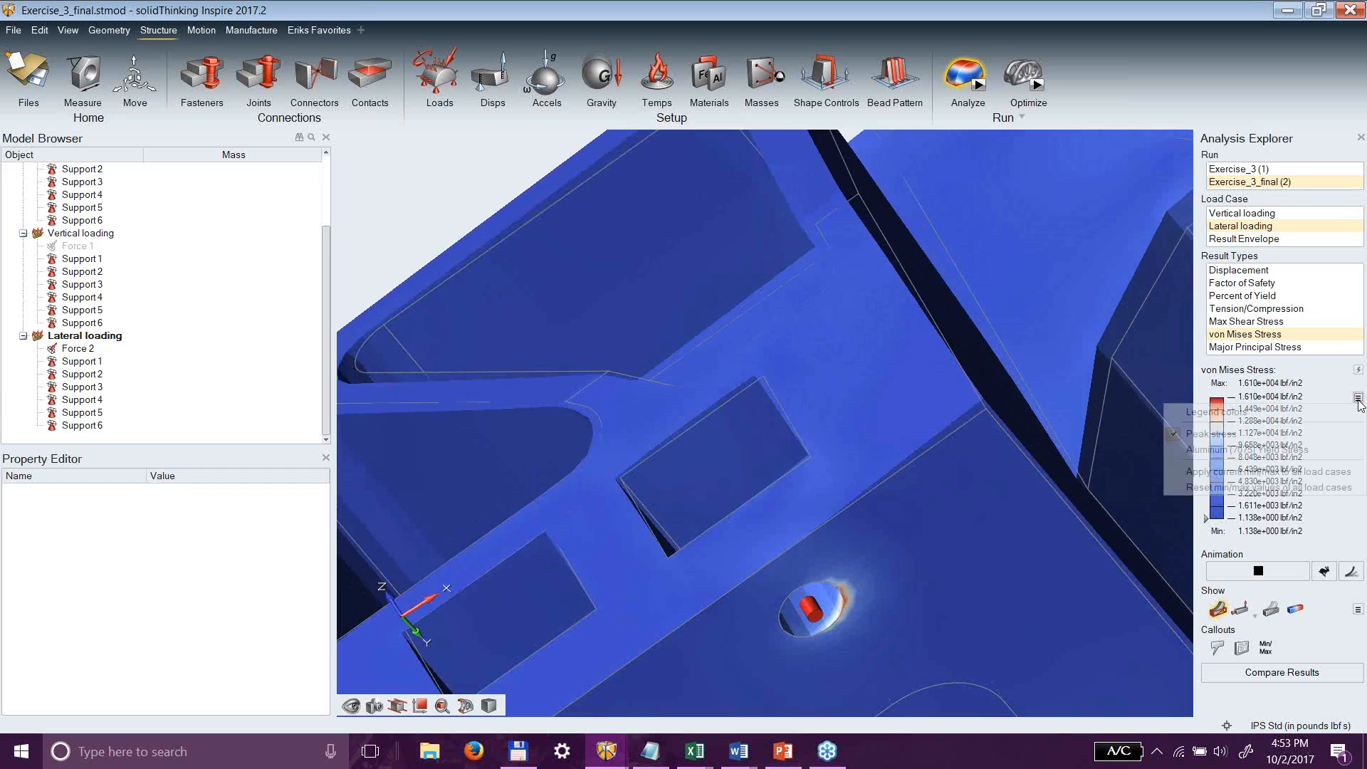
click(1231, 450)
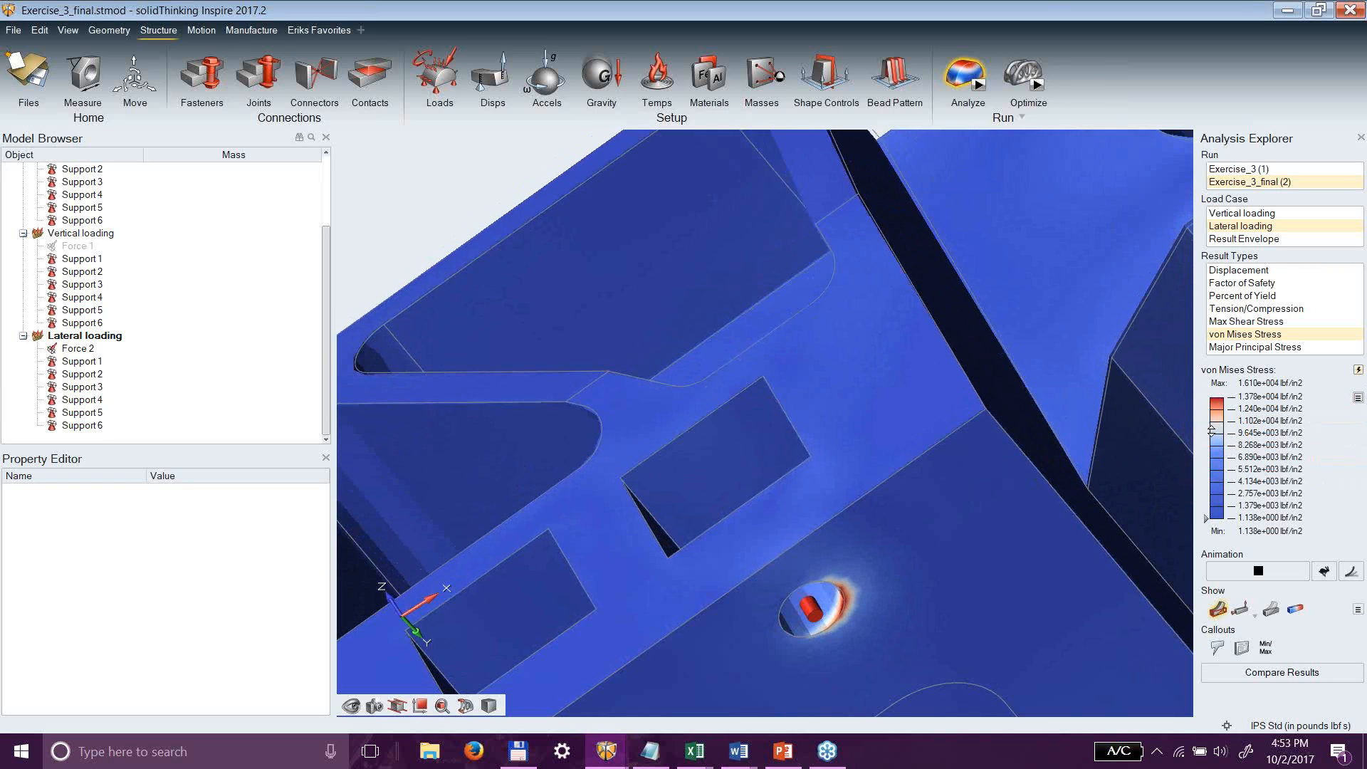
drag(1217, 425, 1222, 401)
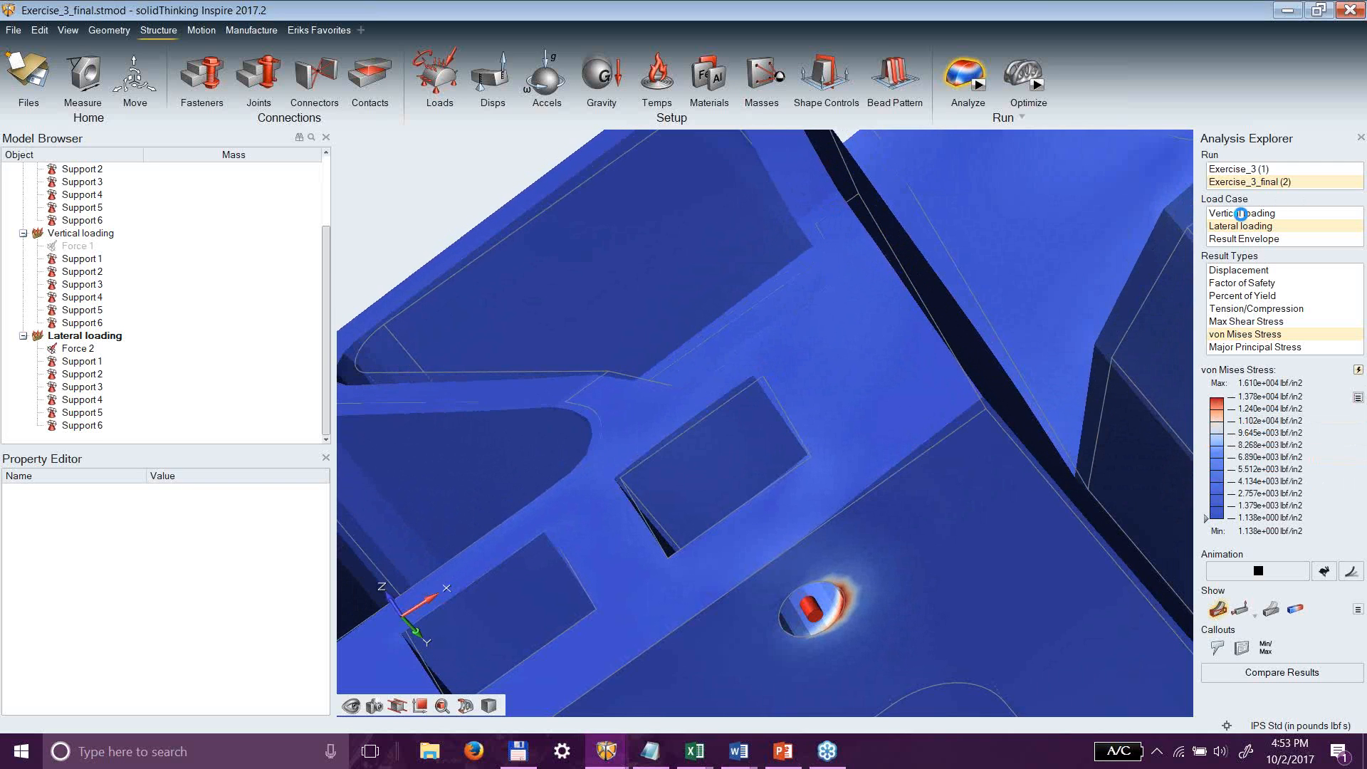
Compare the von Mises Stress results for Vertical loading and Lateral loading, and fit the whole bracket in view.
click(1241, 214)
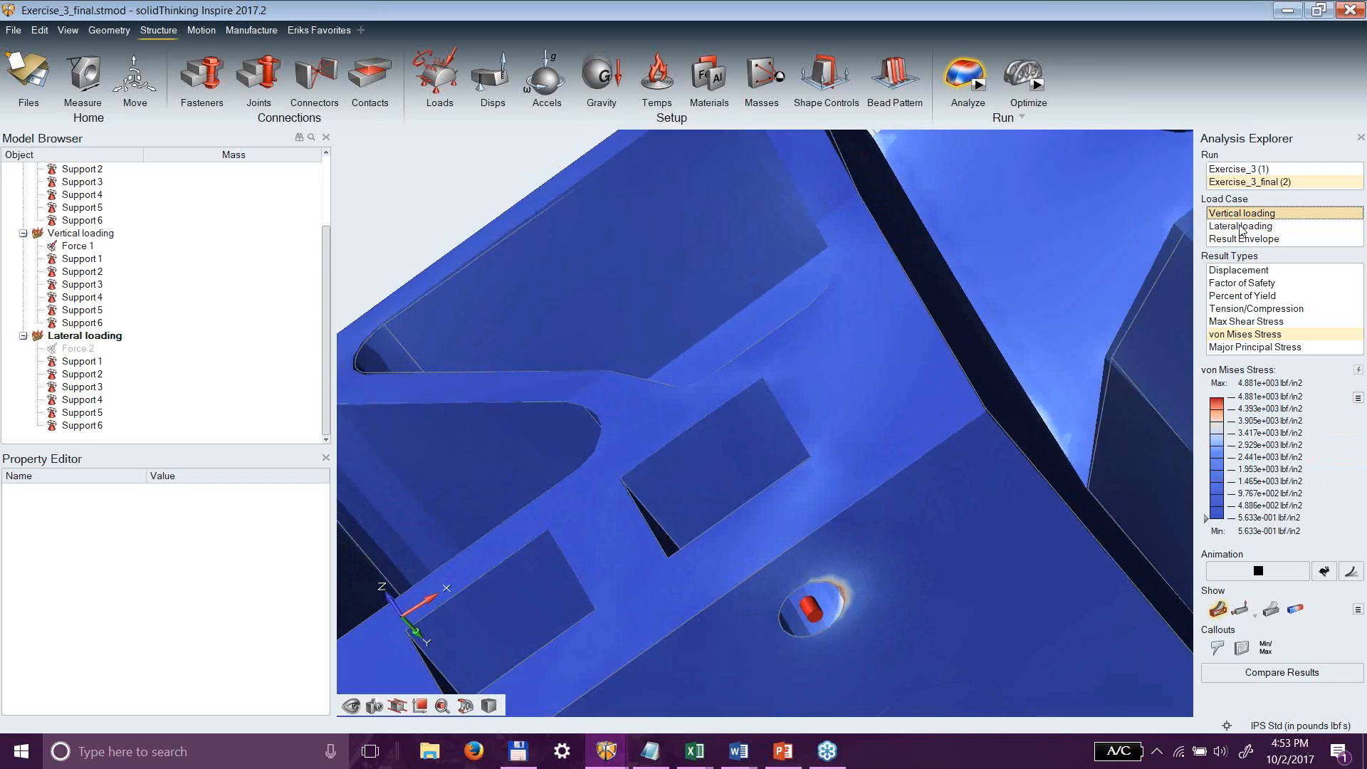
click(1241, 227)
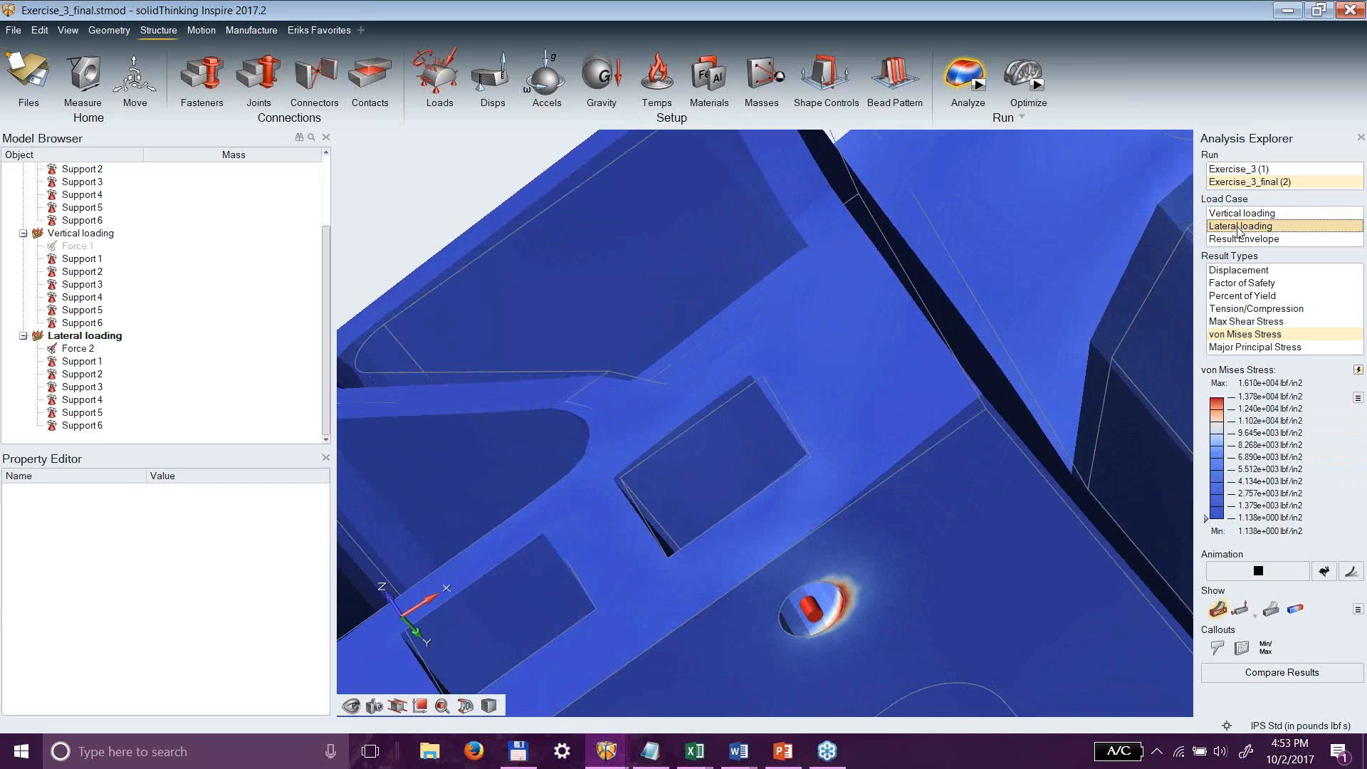
scroll(1113, 616, down, 5)
right_drag(935, 346, 868, 458)
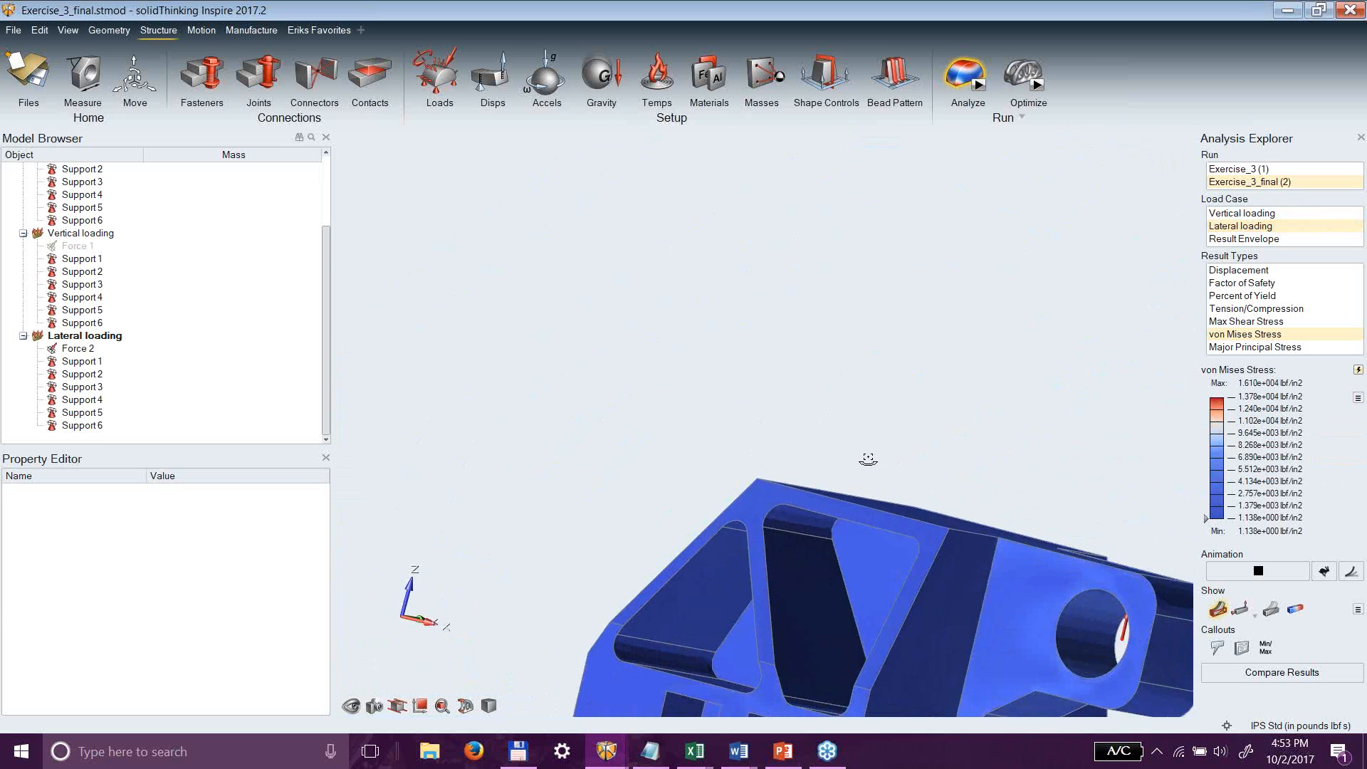
key(f)
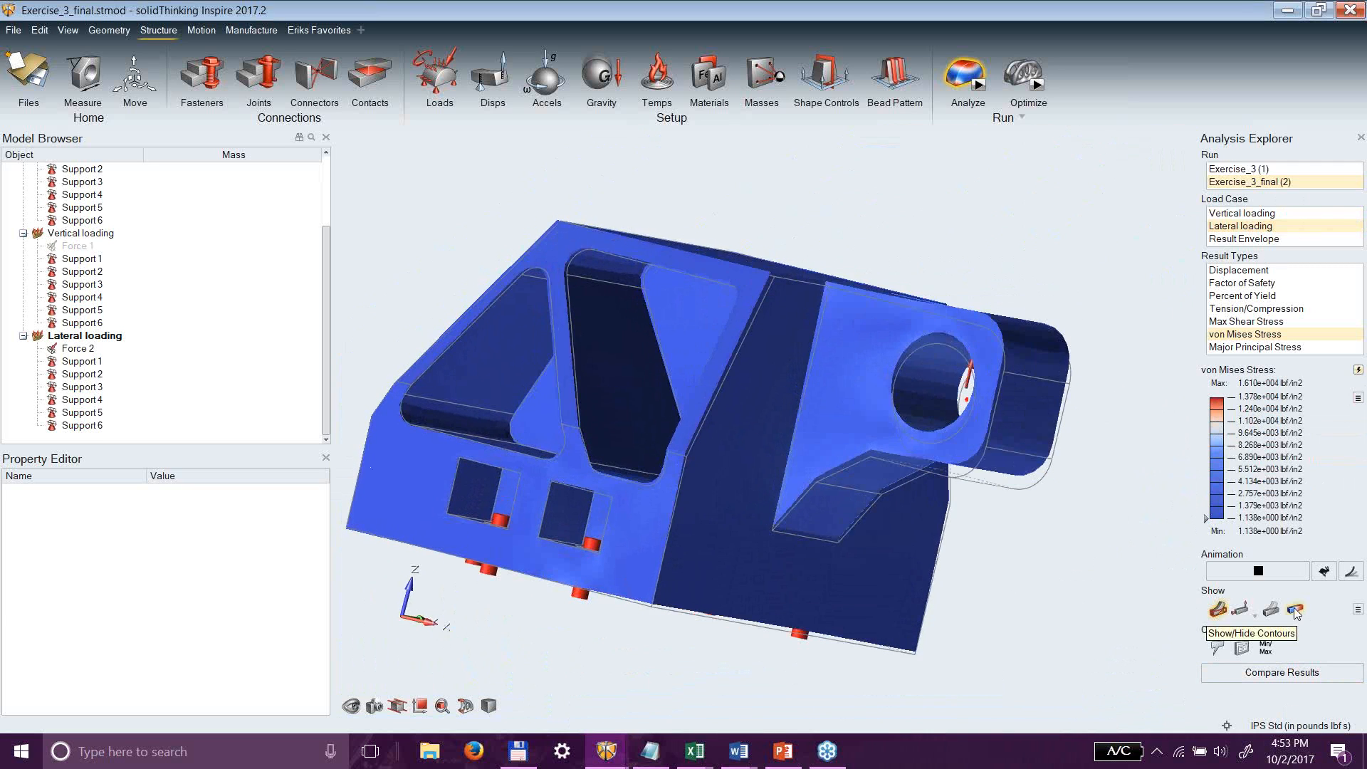
Turn on contour interpolation during animation and examine the stress around the bolt holes on the bracket's underside.
click(1358, 610)
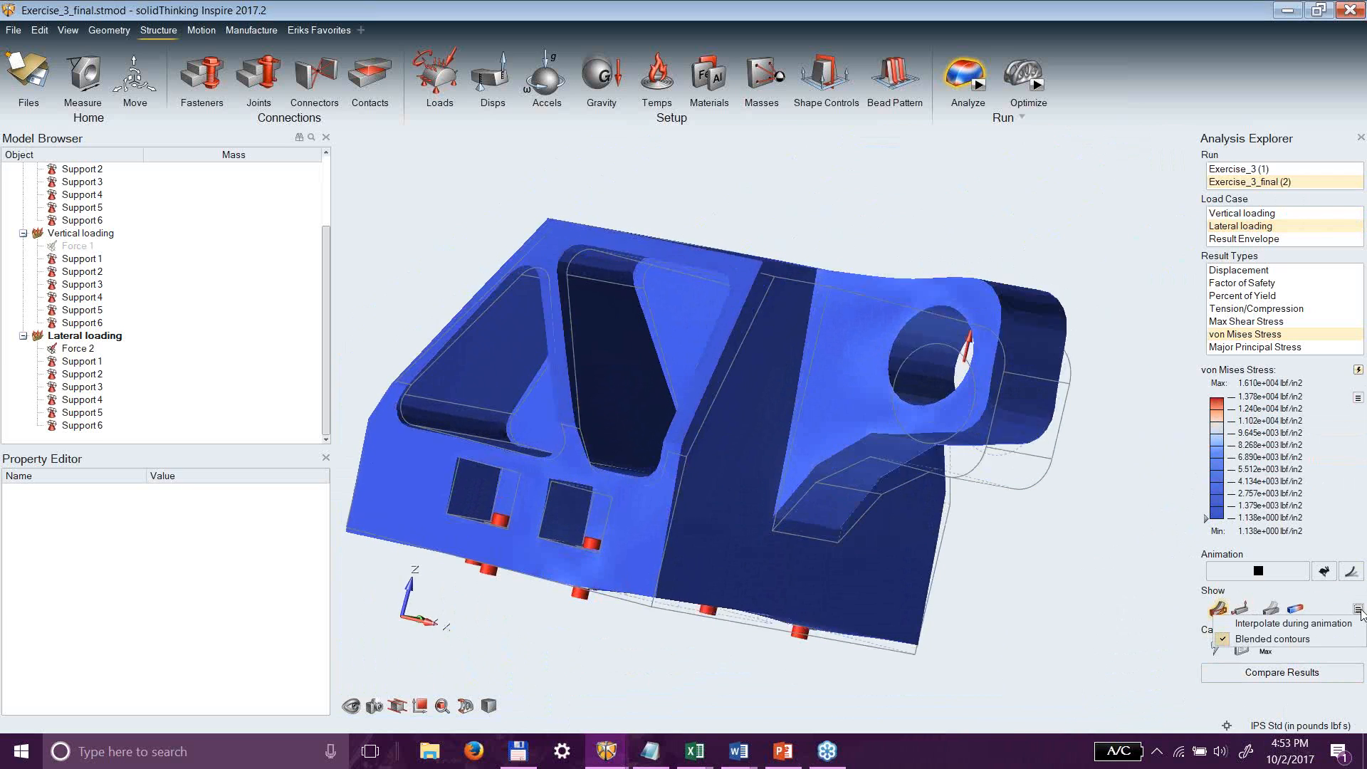
click(1311, 624)
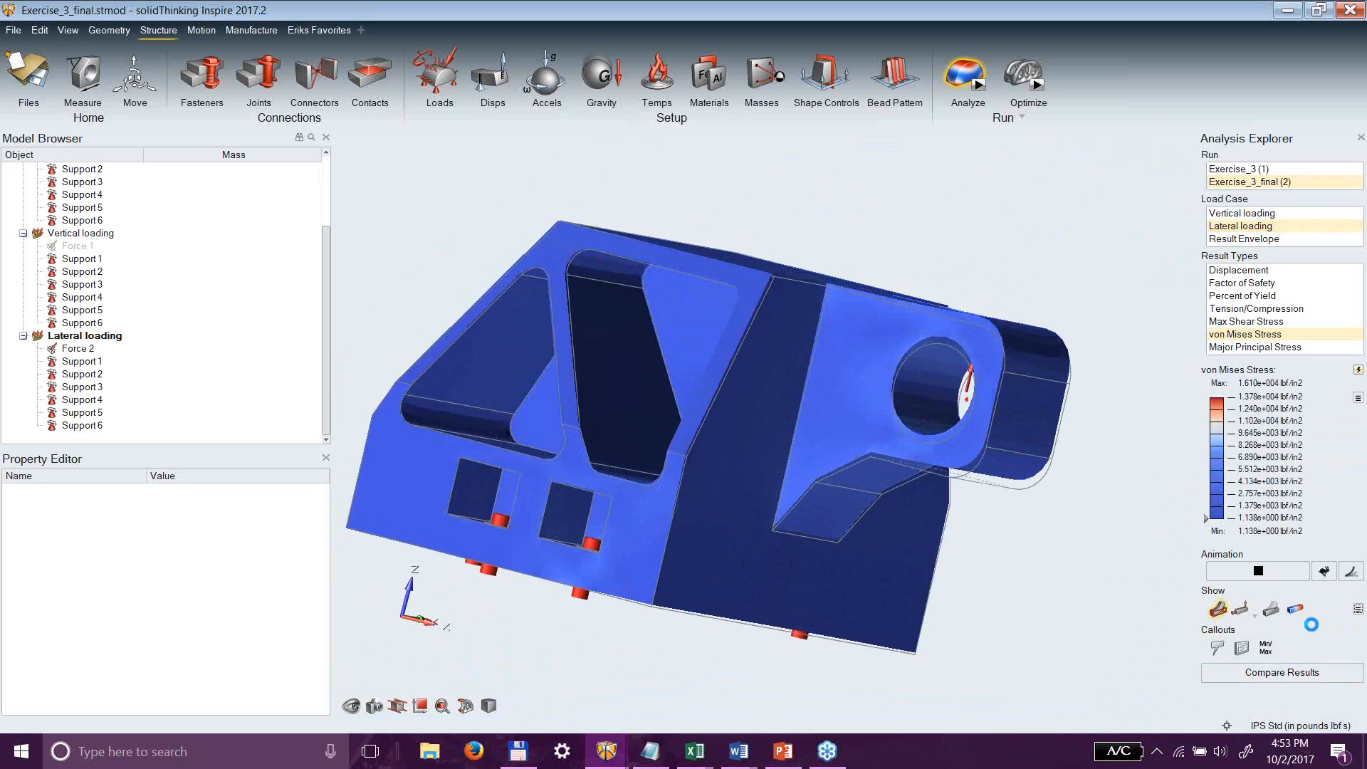
right_drag(743, 537, 798, 388)
scroll(645, 356, up, 5)
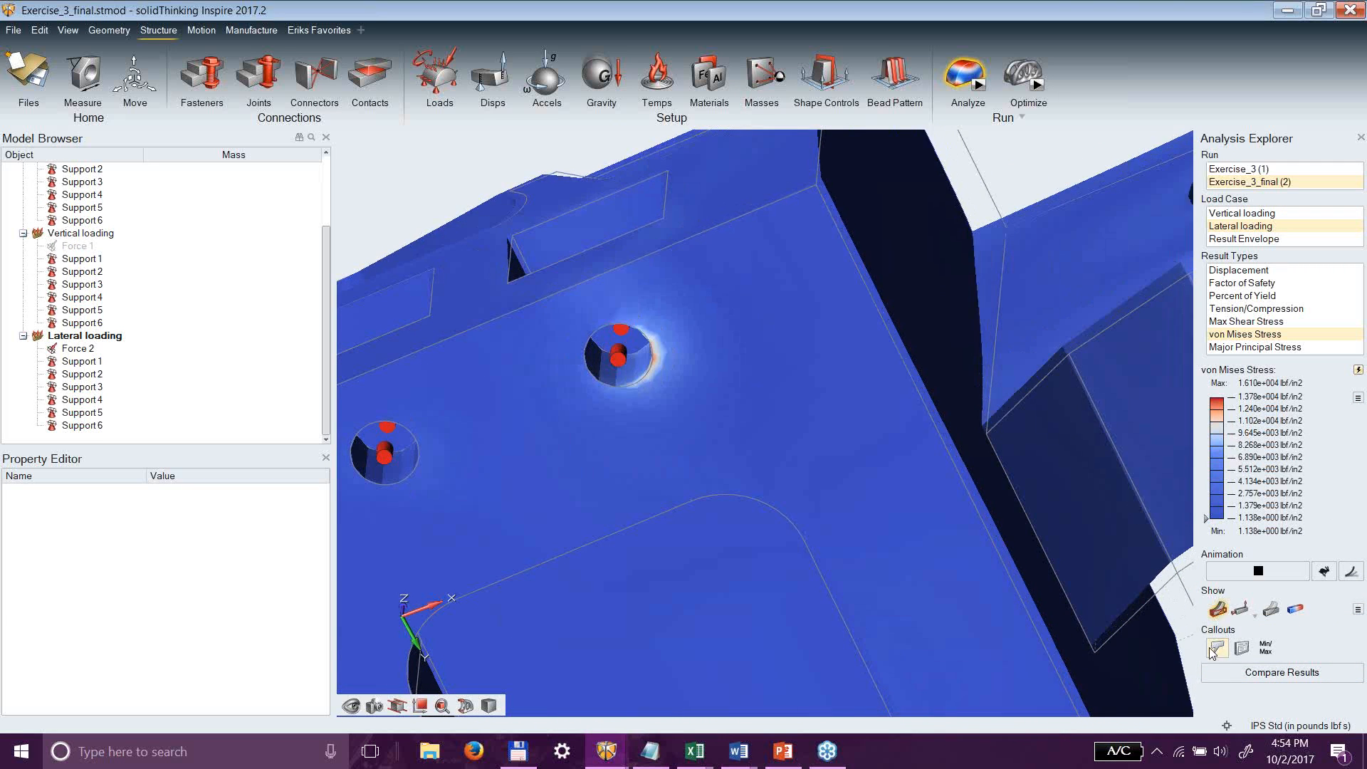
Probe the von Mises stress with callouts near the pocket and beside the bolt hole below it, and clear the callouts.
click(652, 357)
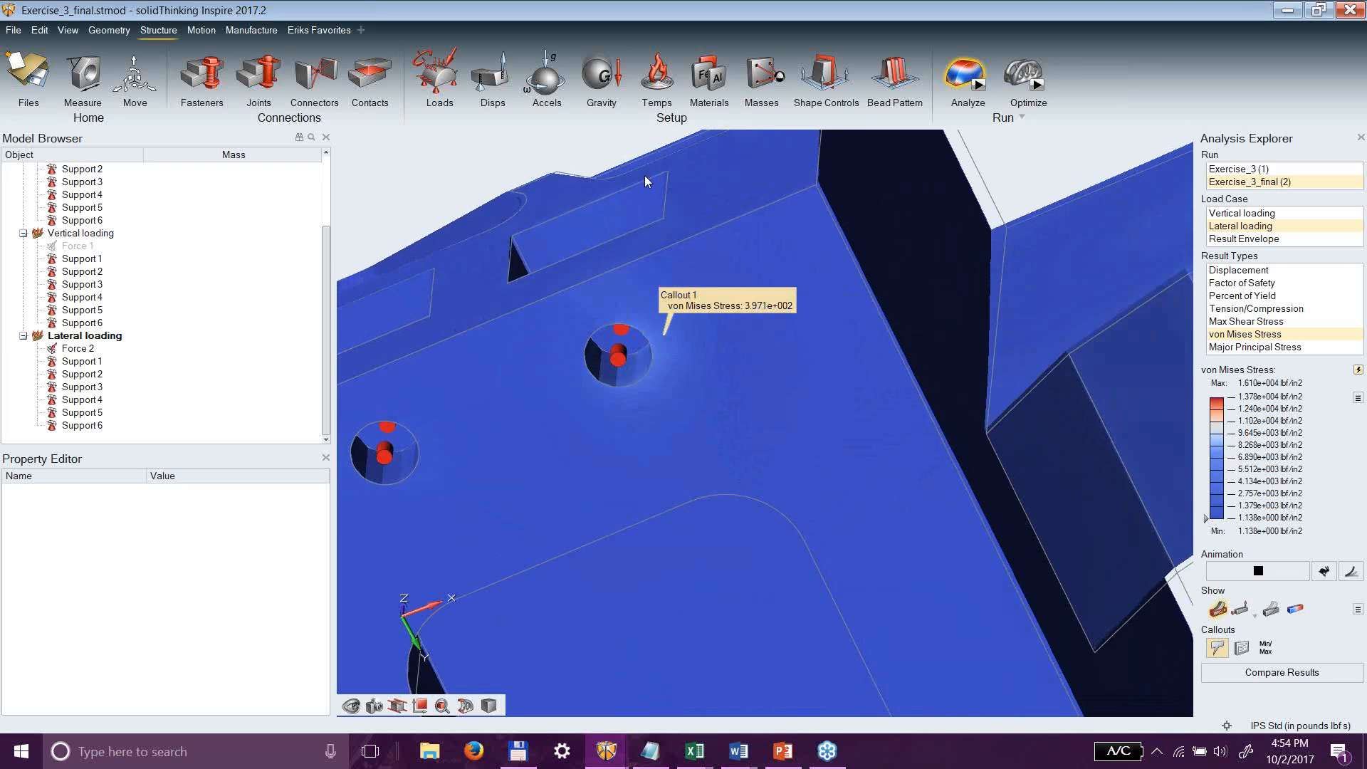
scroll(705, 345, down, 4)
middle_drag(604, 212, 715, 420)
scroll(716, 420, up, 2)
click(724, 401)
right_click(858, 362)
click(790, 348)
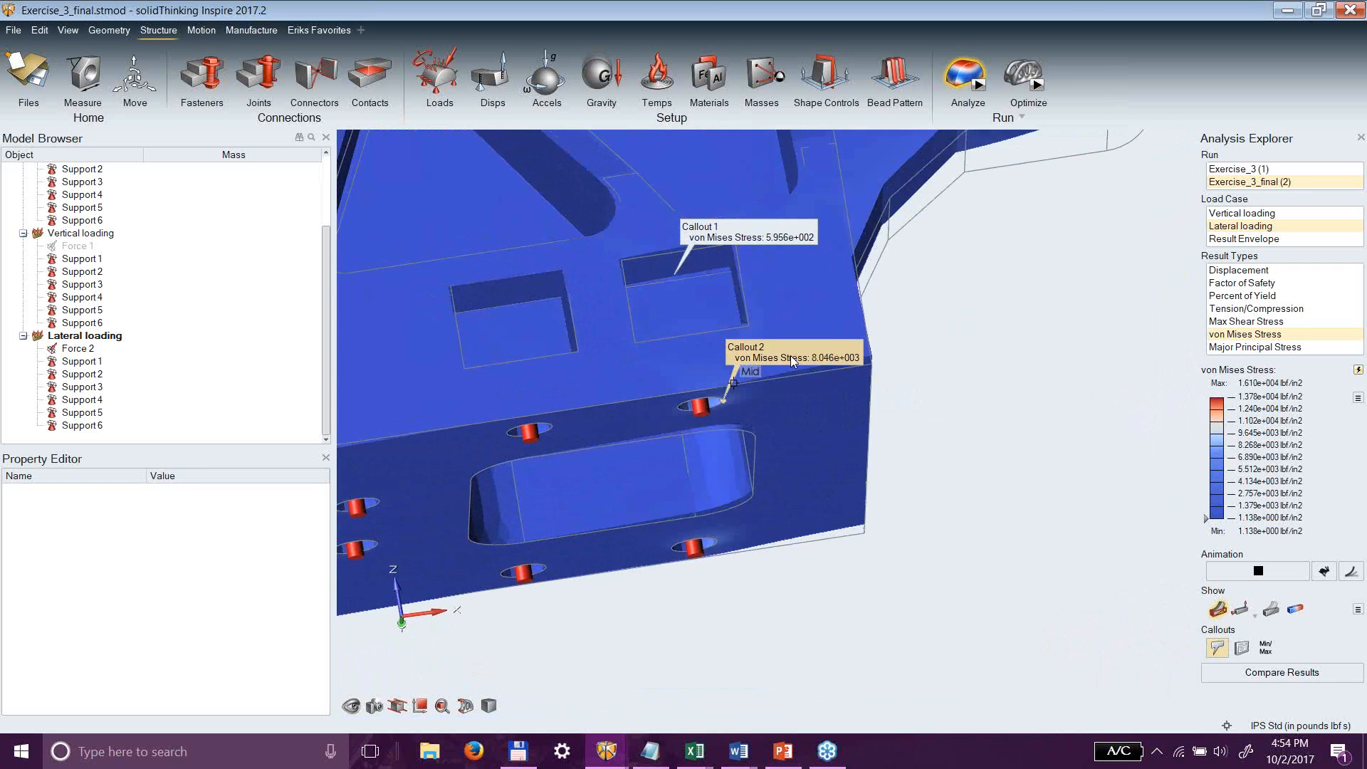
middle_drag(925, 476, 889, 479)
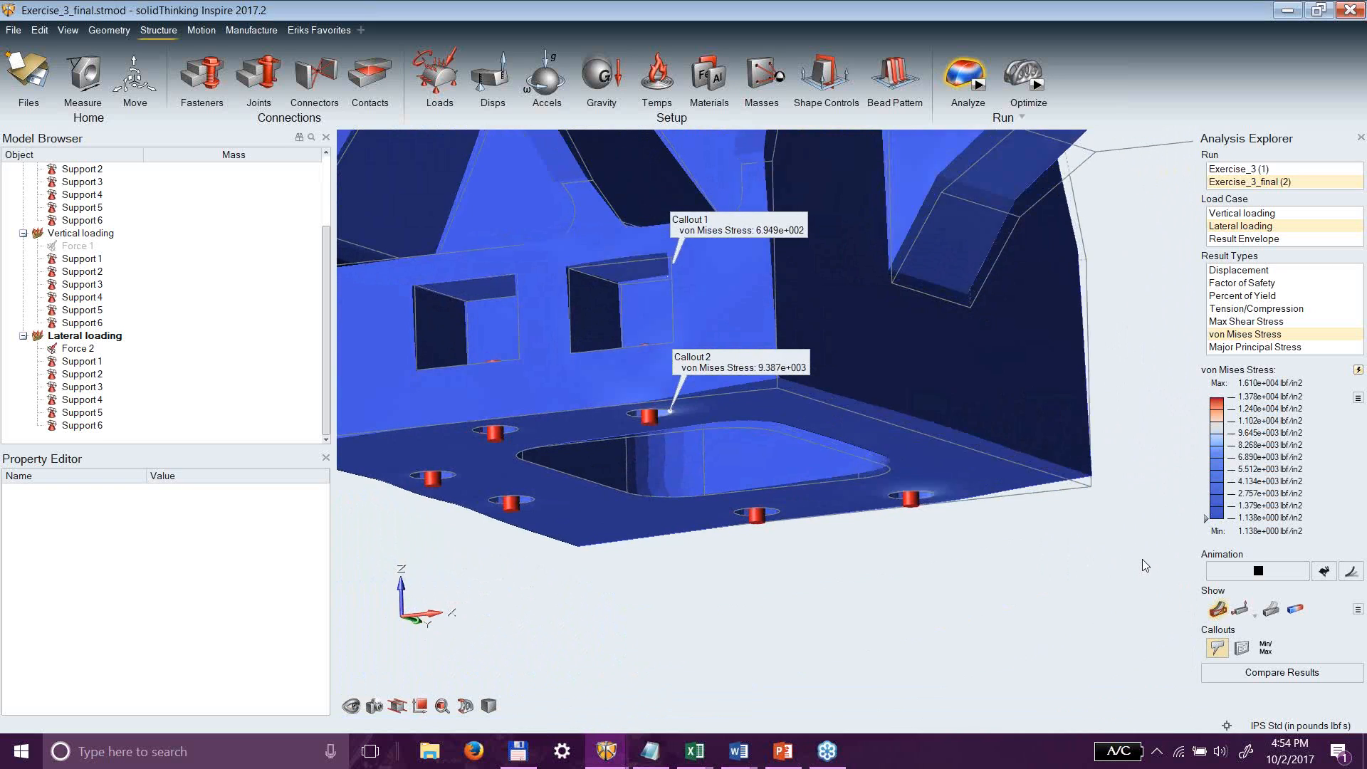
click(1275, 613)
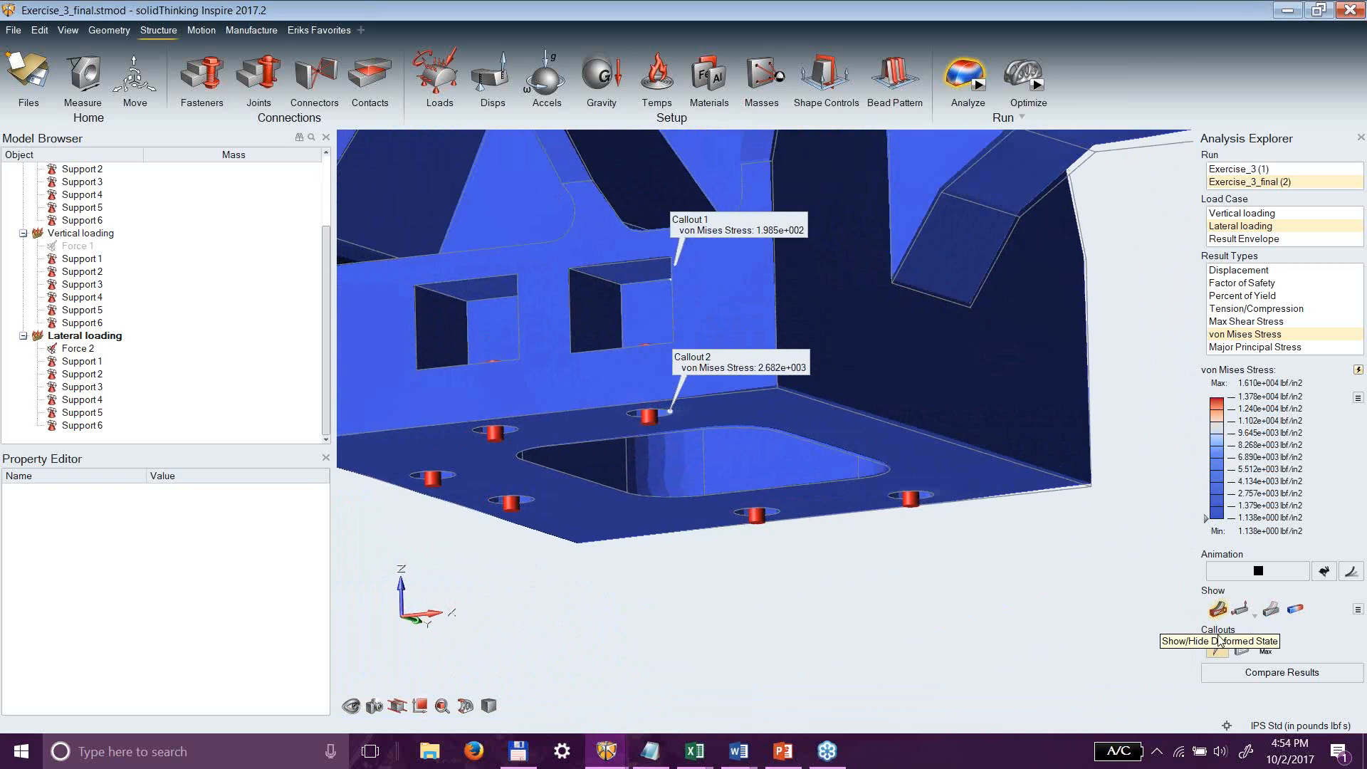
click(1241, 648)
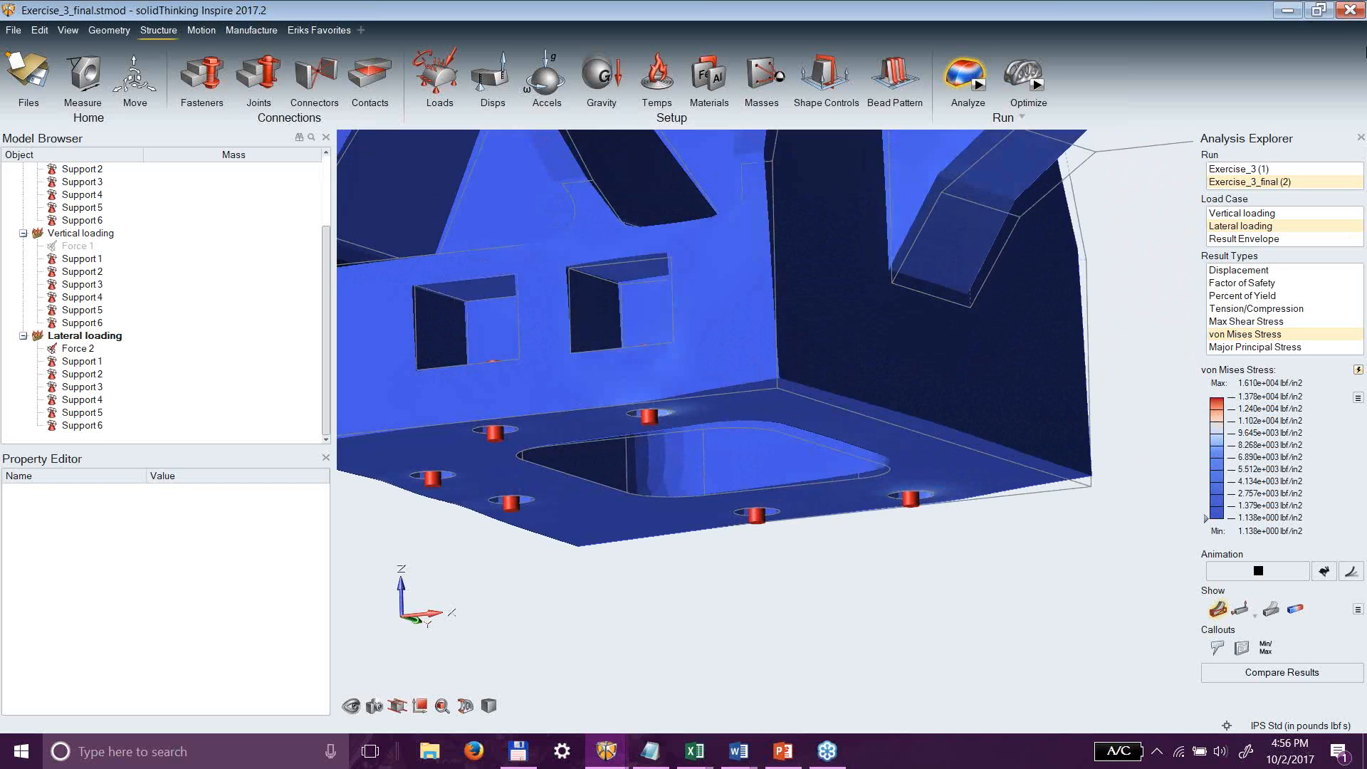
Open the analysis legend color preferences from the von Mises Stress legend options.
click(1358, 400)
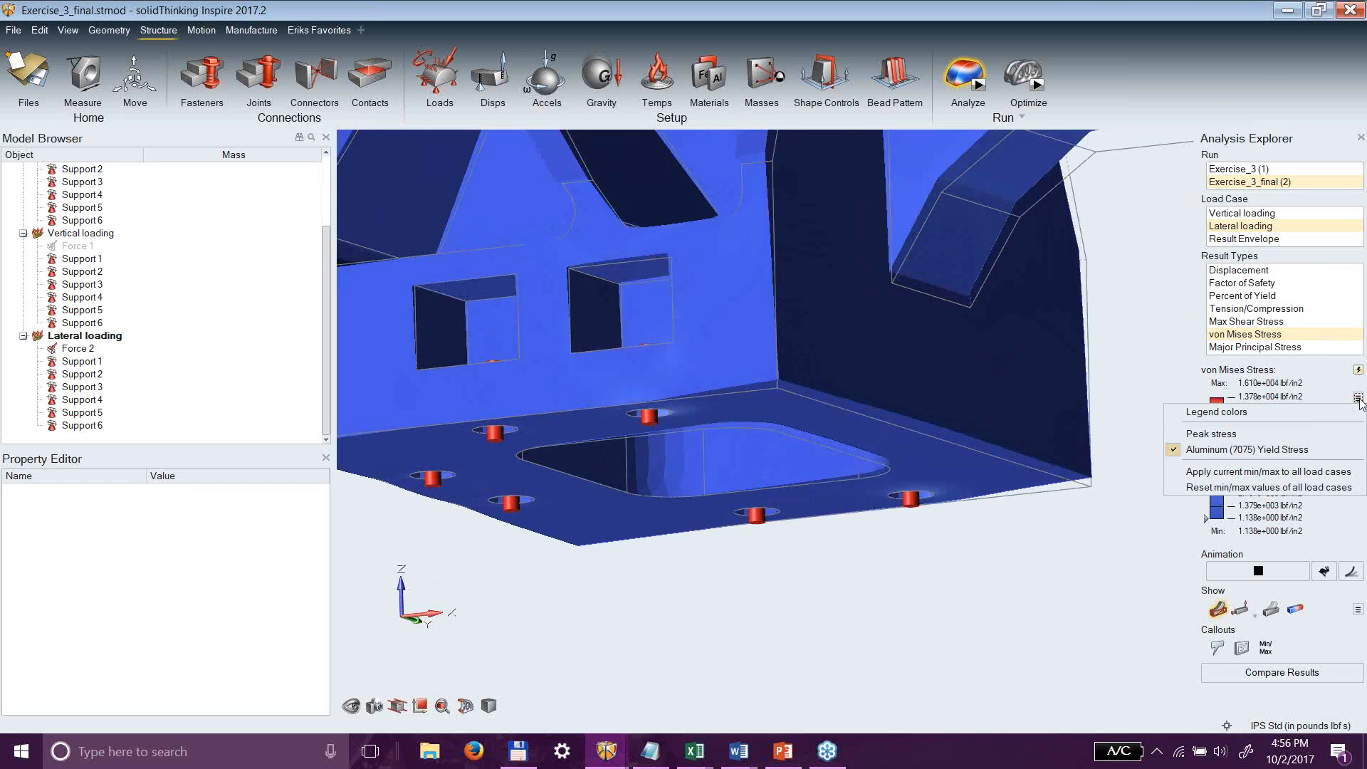
click(1256, 412)
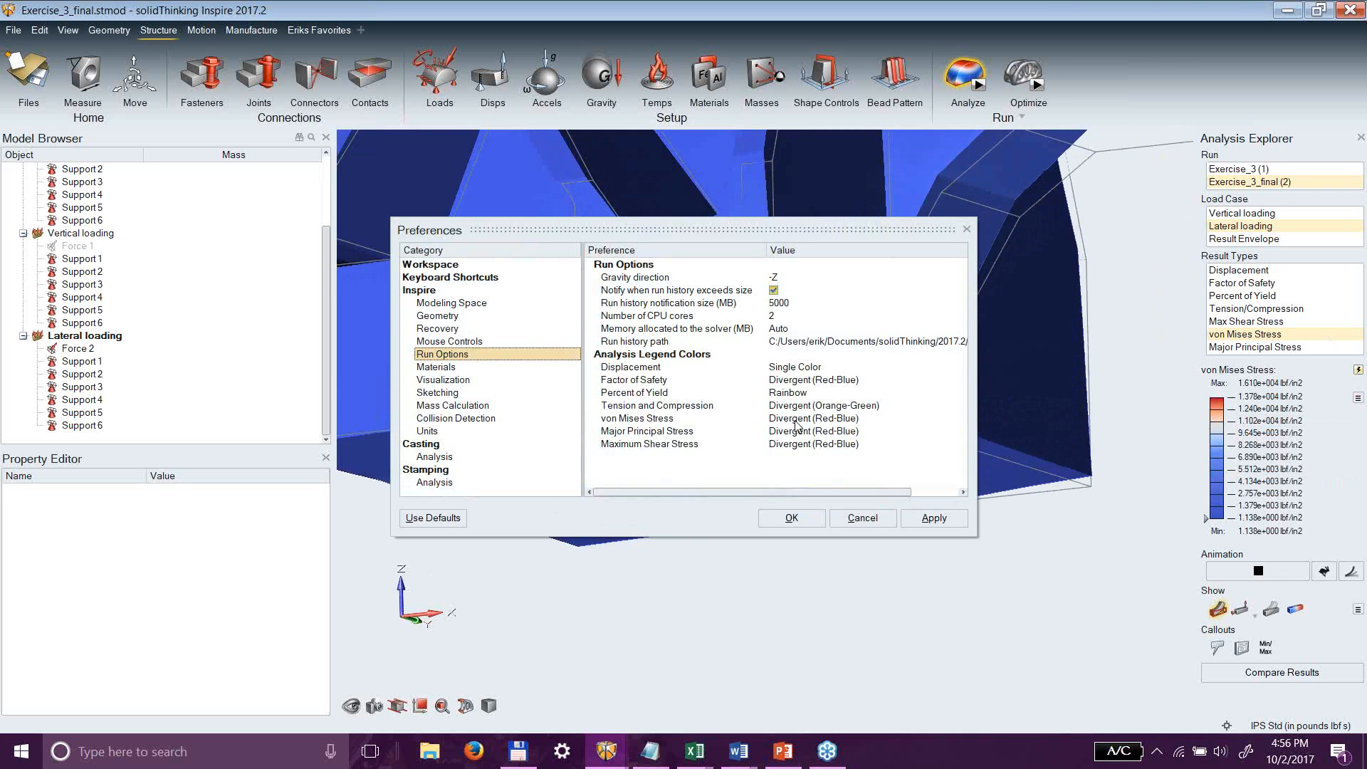
click(795, 420)
click(797, 432)
click(799, 444)
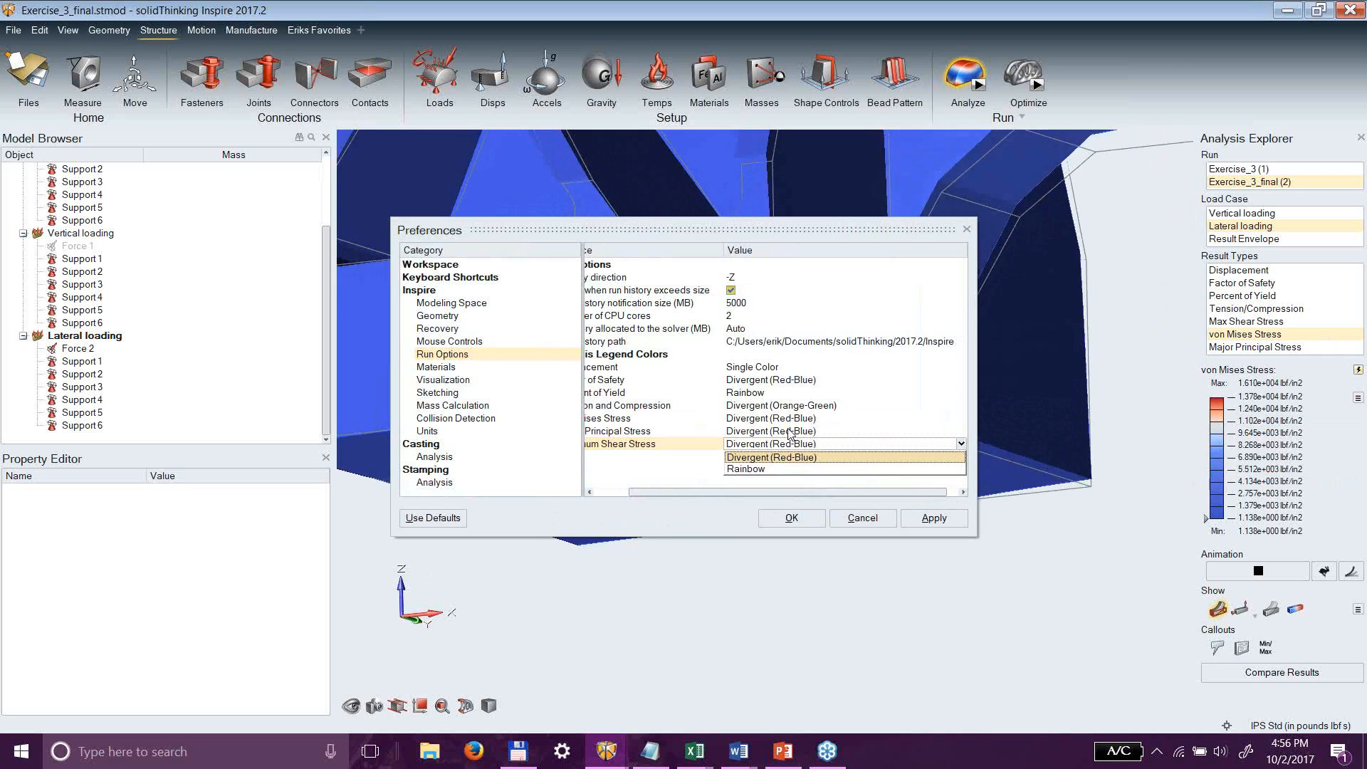
click(772, 456)
drag(733, 491, 652, 499)
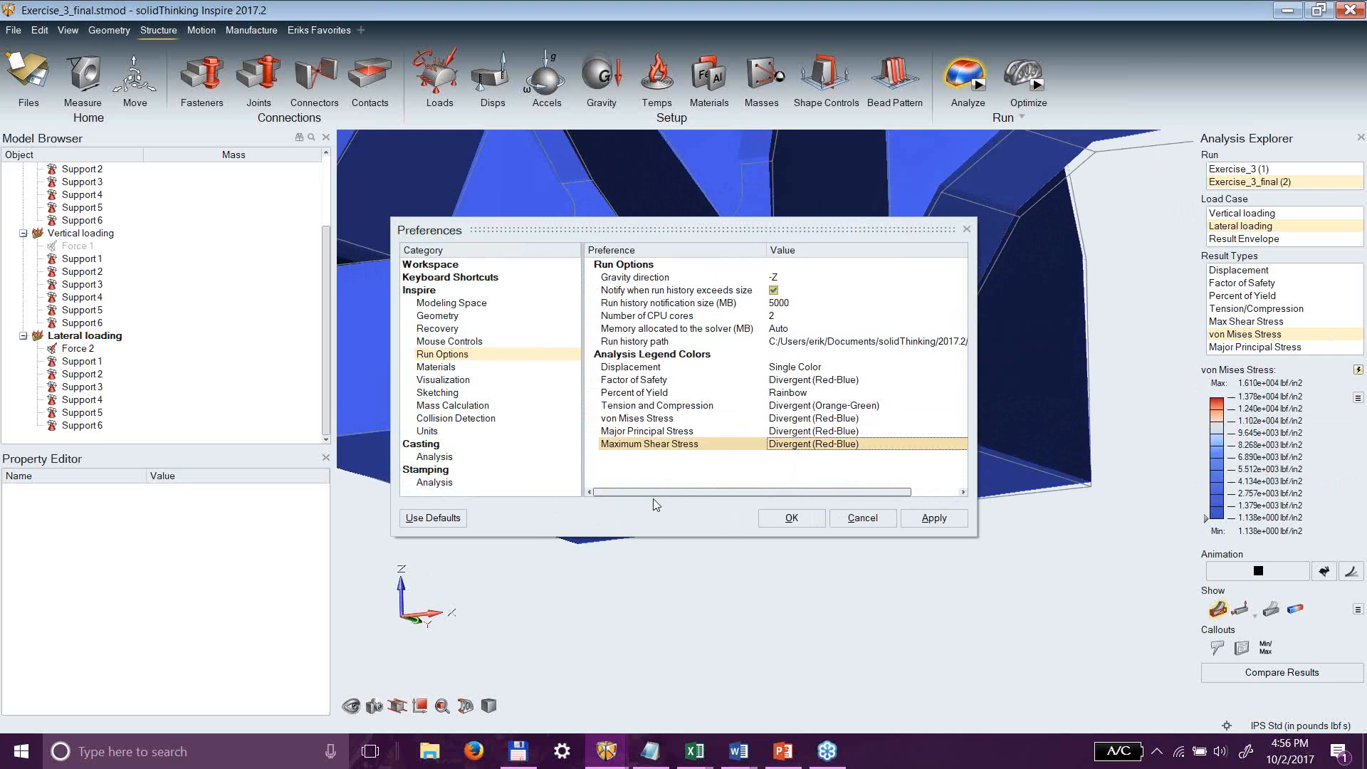
Set the von Mises Stress legend colors to Rainbow and examine the recolored stress around the bolt supports.
click(797, 420)
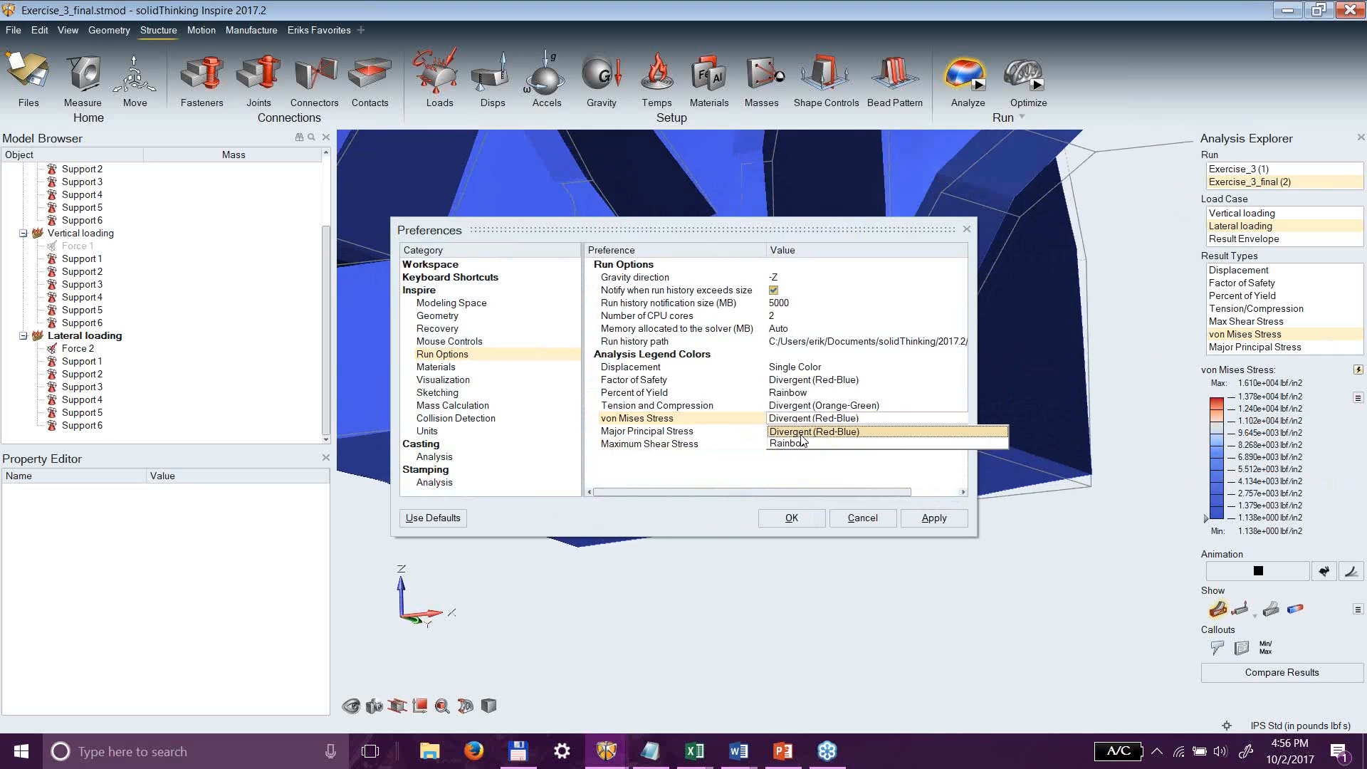
click(797, 431)
click(798, 444)
click(774, 422)
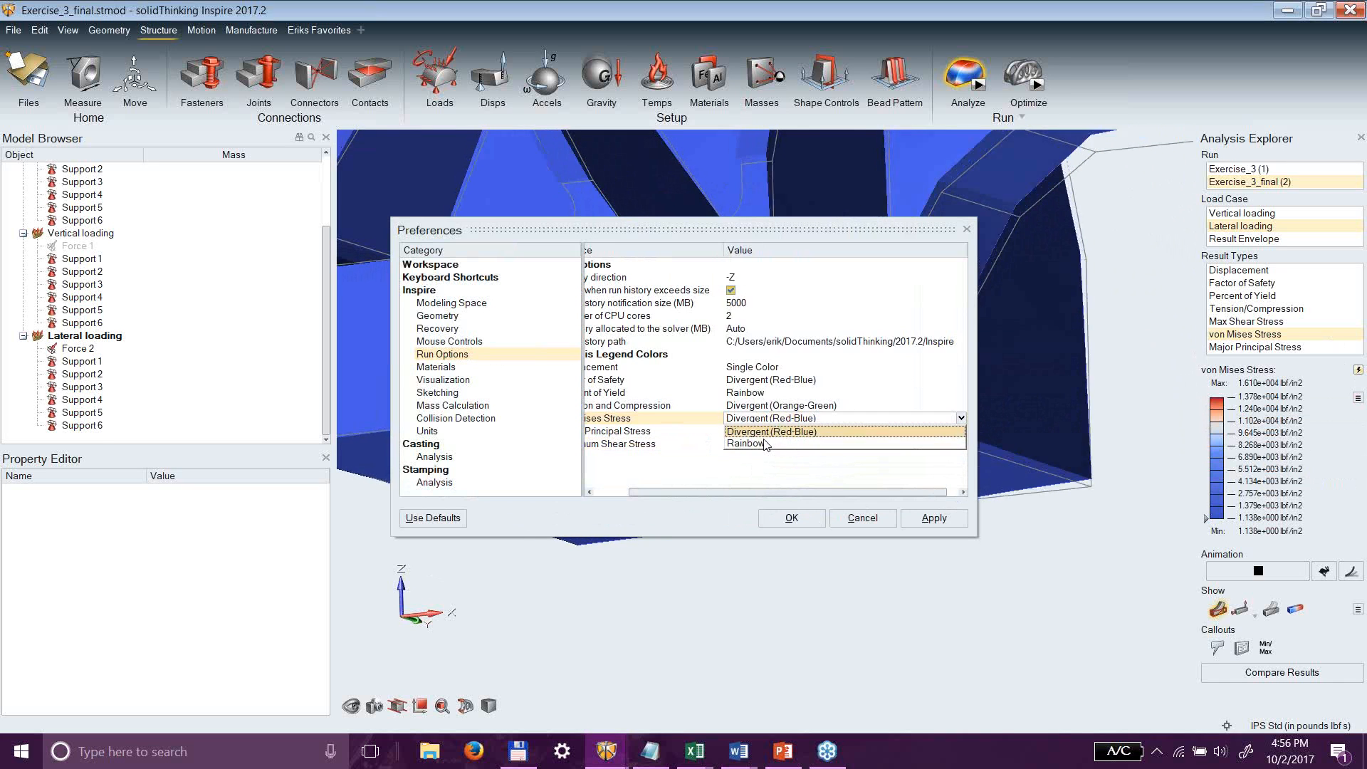
click(765, 445)
click(787, 518)
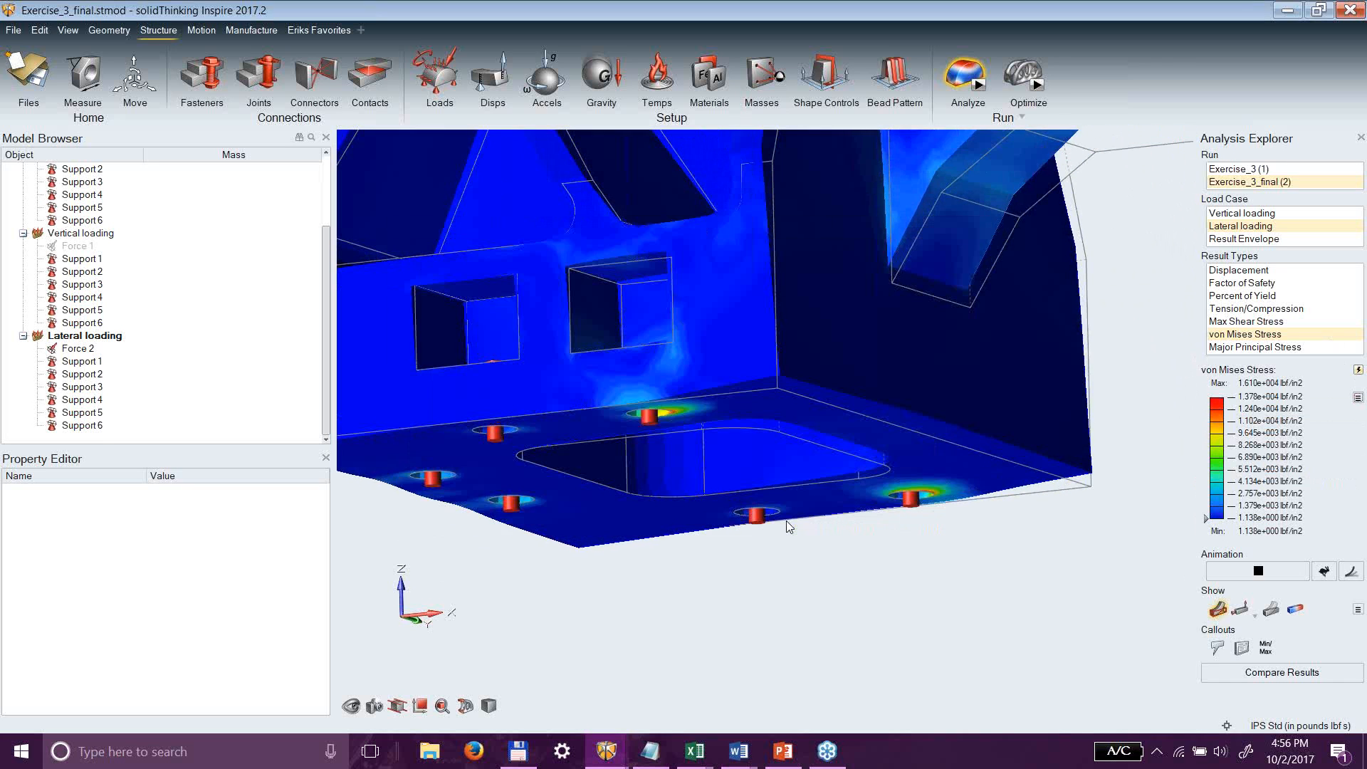
mouse_move(869, 591)
middle_down()
mouse_move(873, 463)
mouse_move(882, 596)
middle_up()
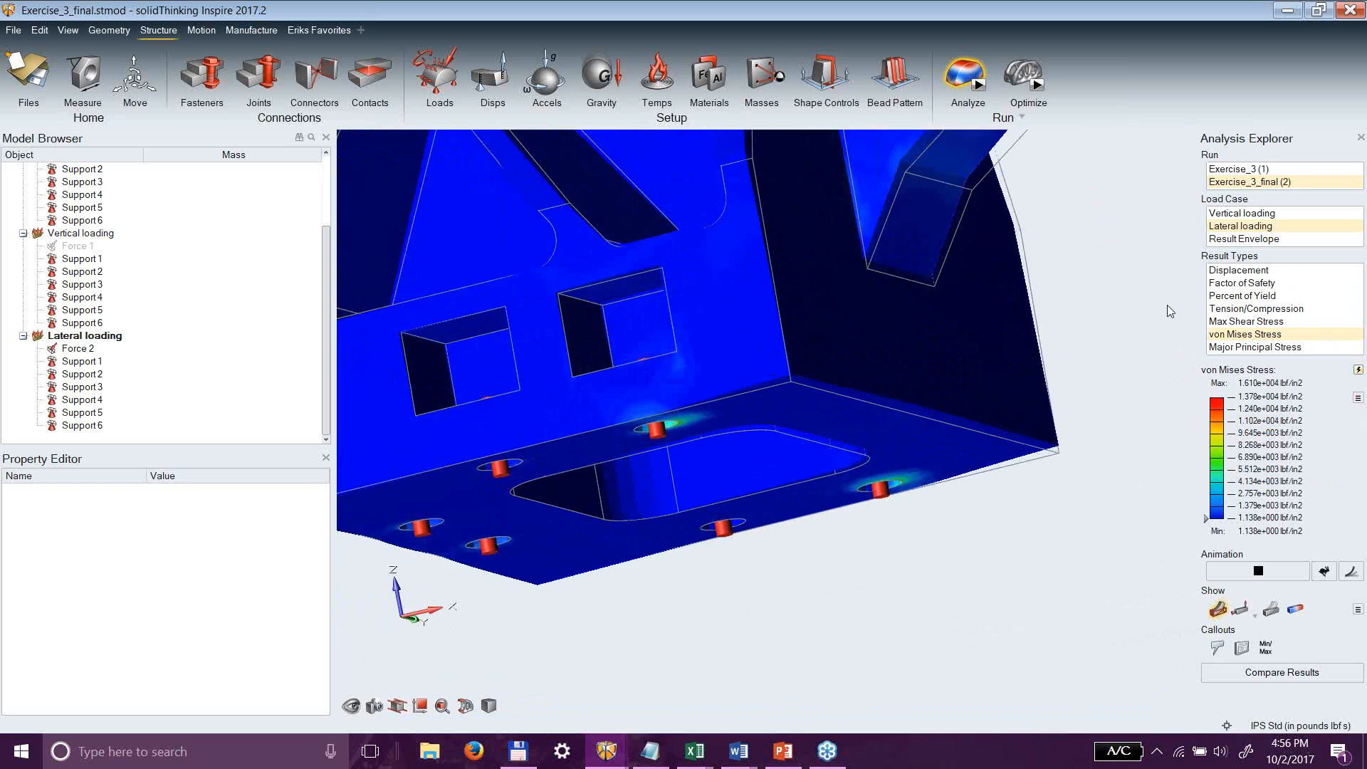
Show the Displacement results for Lateral loading and view the entire bracket.
click(1232, 271)
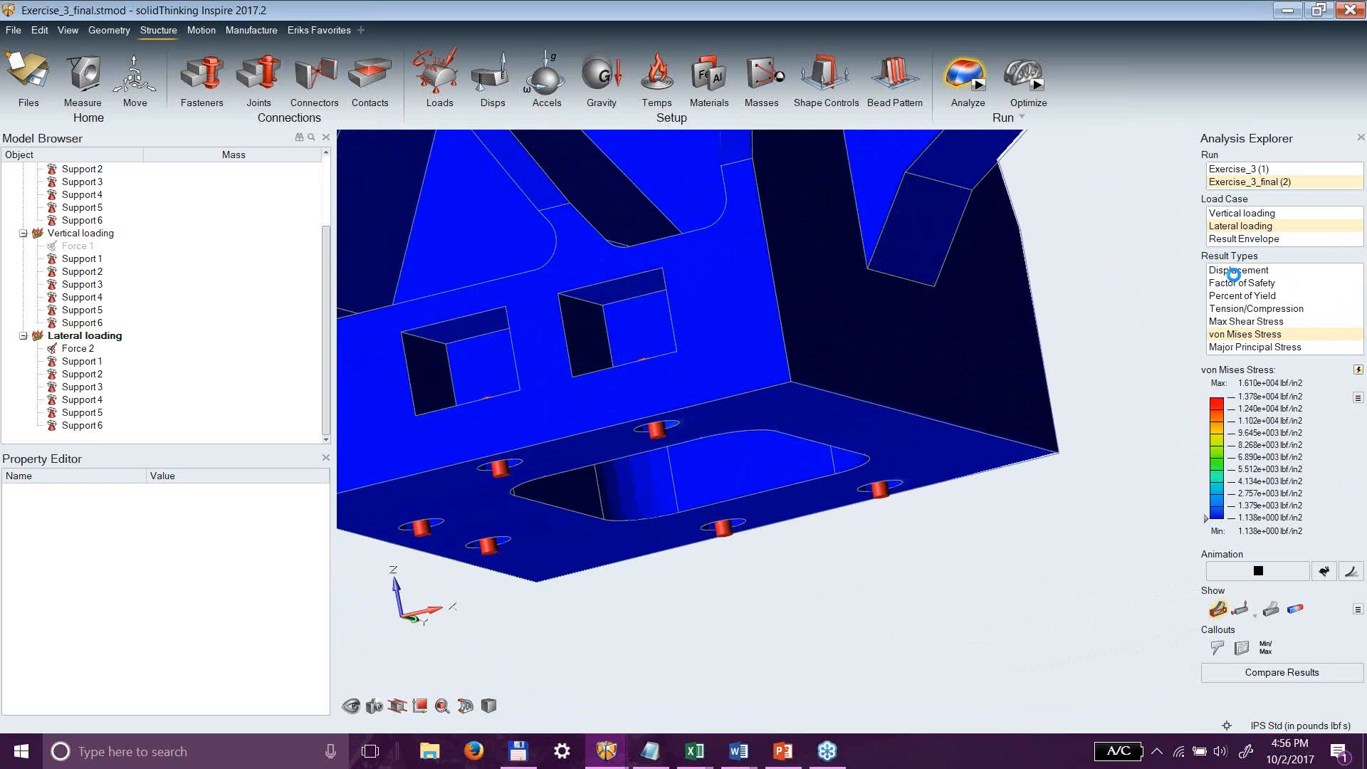
middle_drag(807, 220, 857, 296)
scroll(859, 291, down, 5)
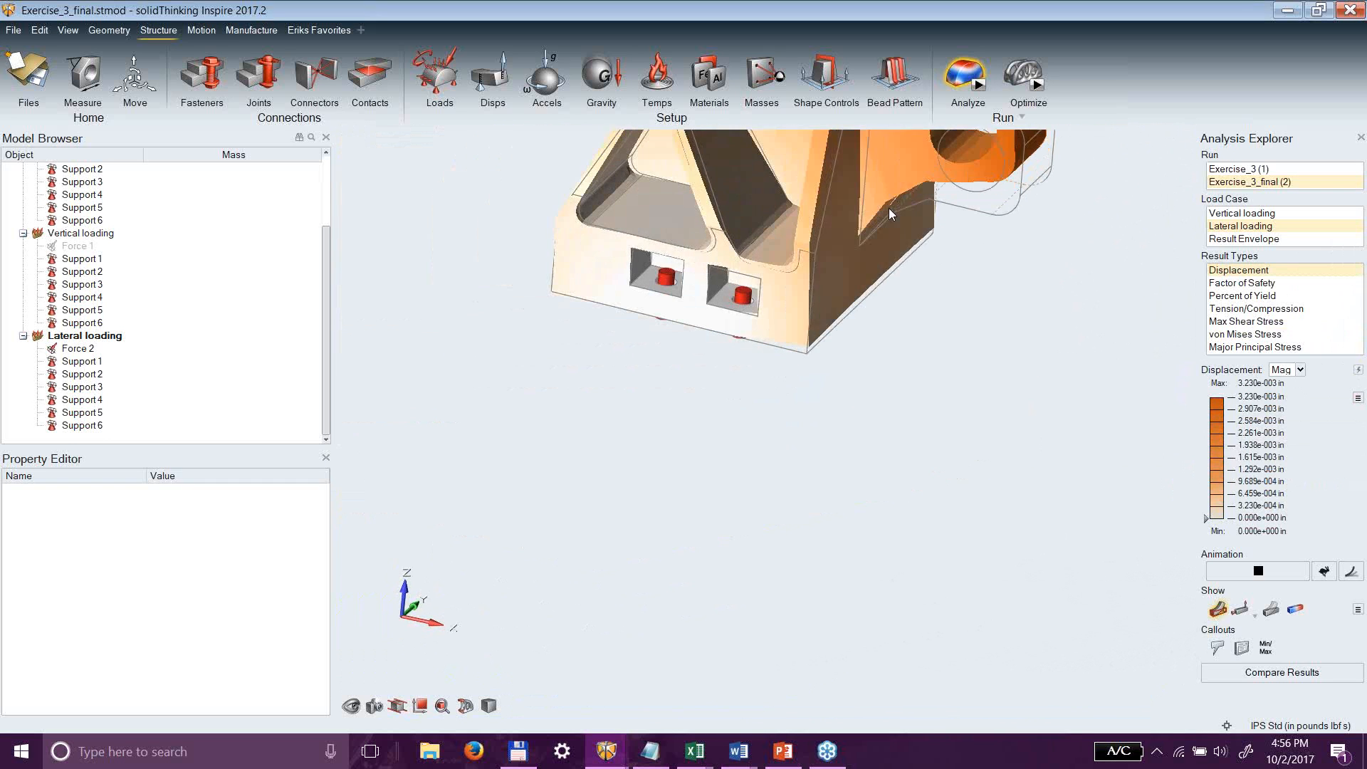
key(f)
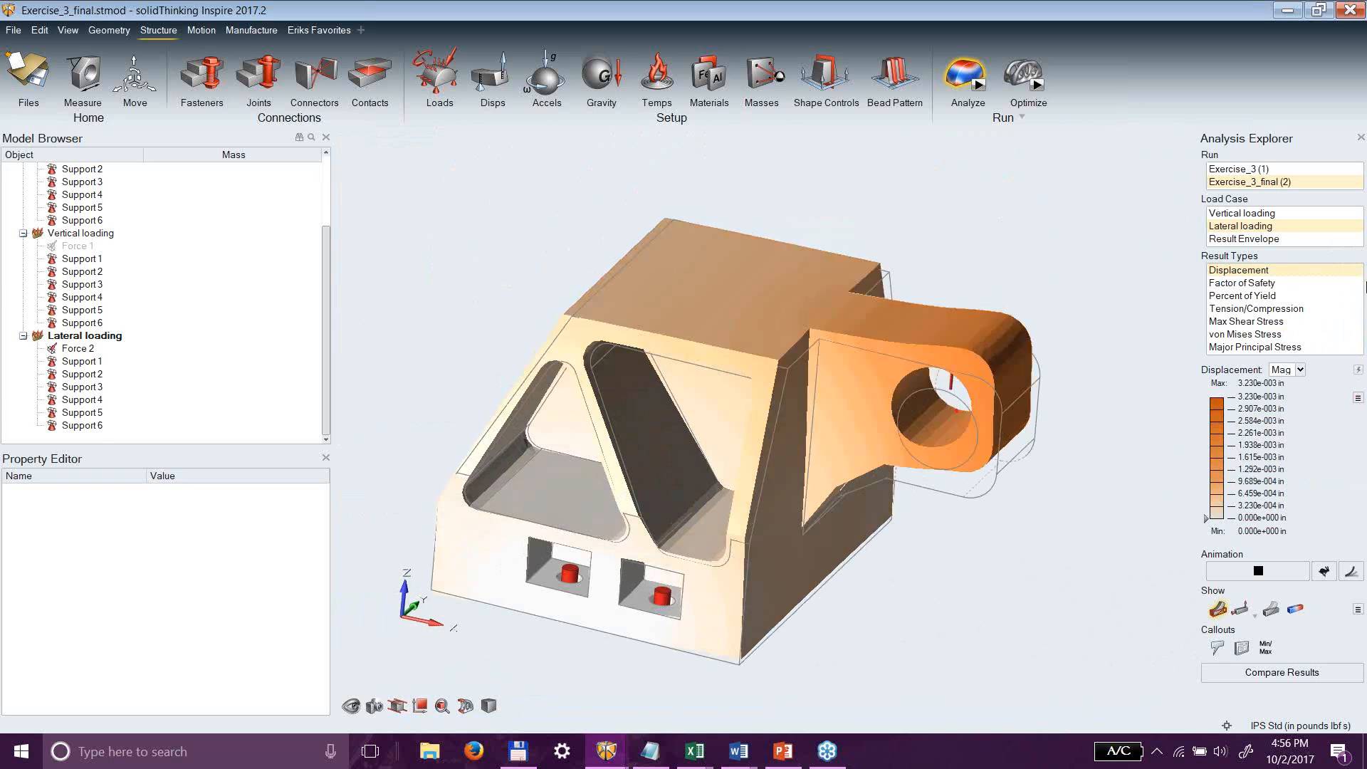
Set the Displacement legend colors to Rainbow in the analysis legend color preferences.
click(1358, 396)
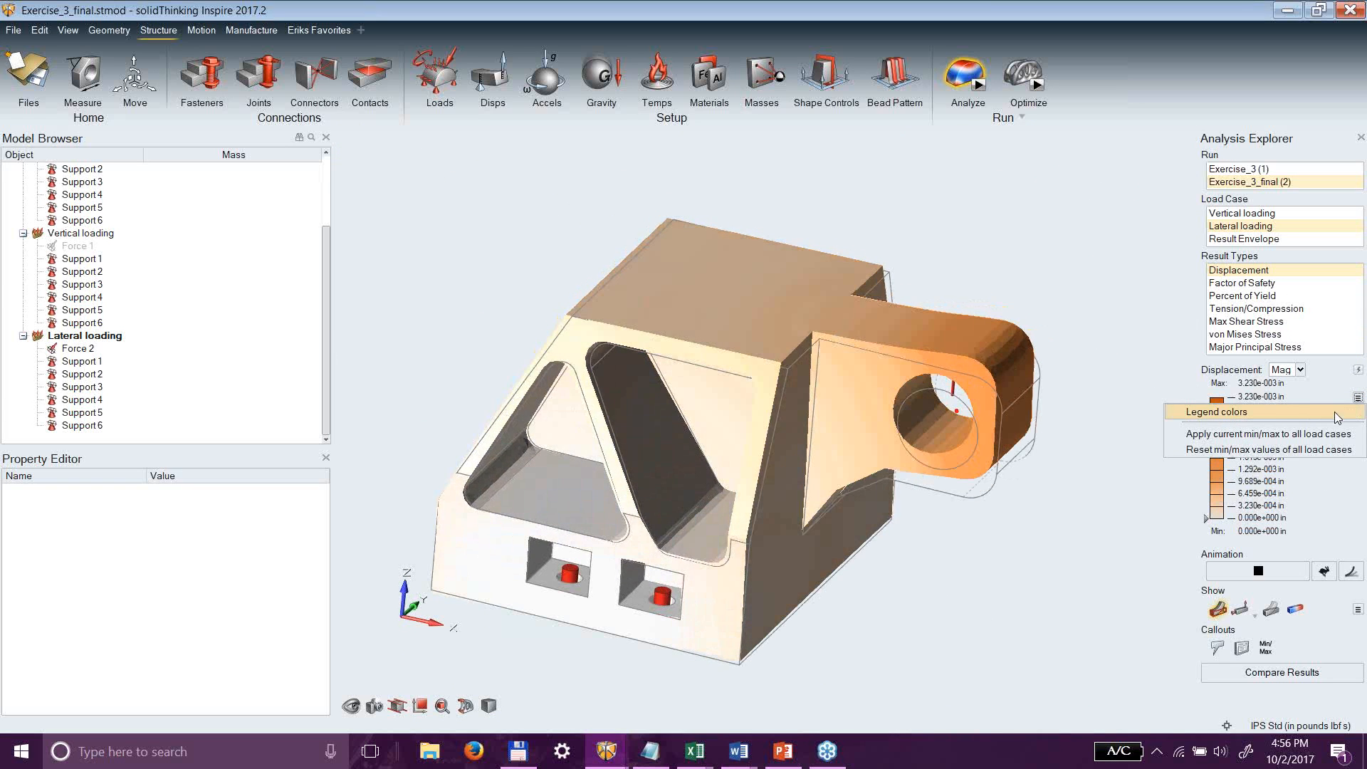
click(1225, 413)
click(760, 369)
click(760, 369)
click(756, 393)
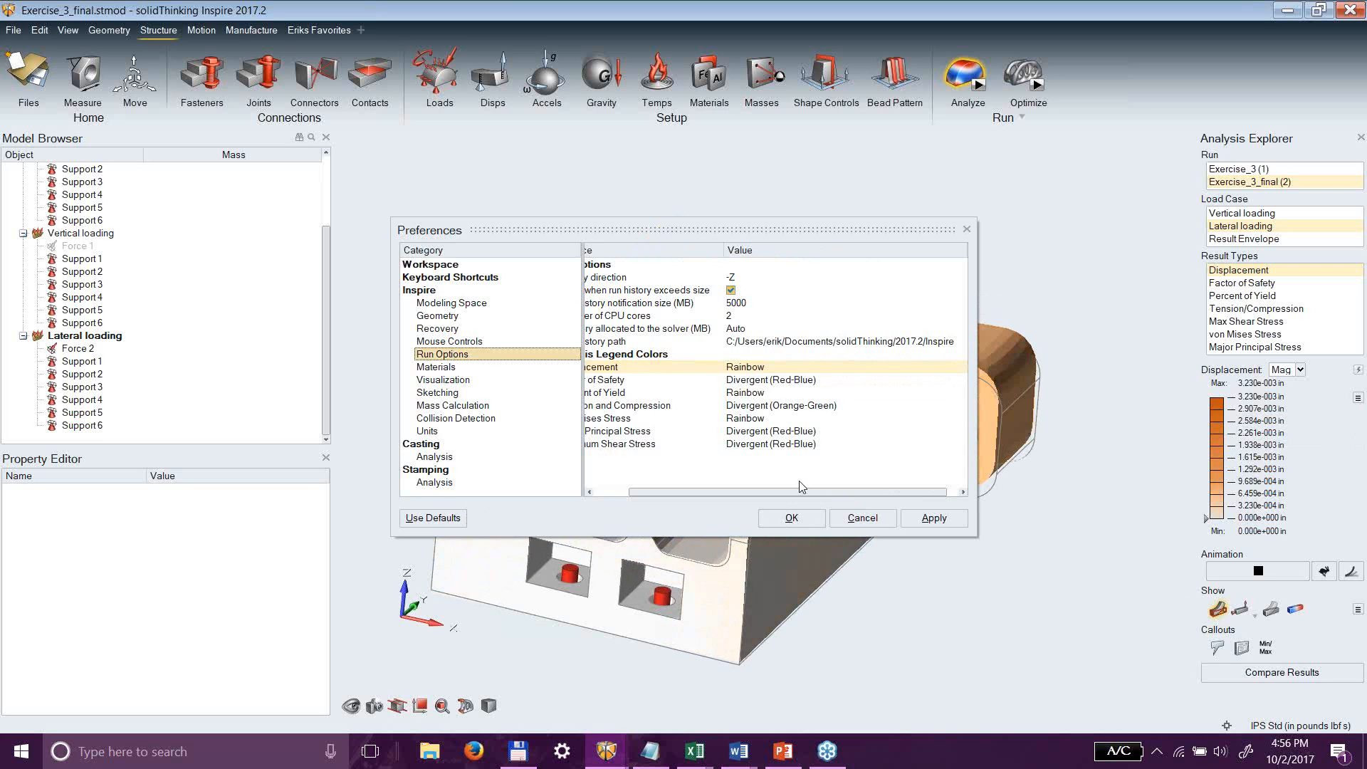
click(801, 520)
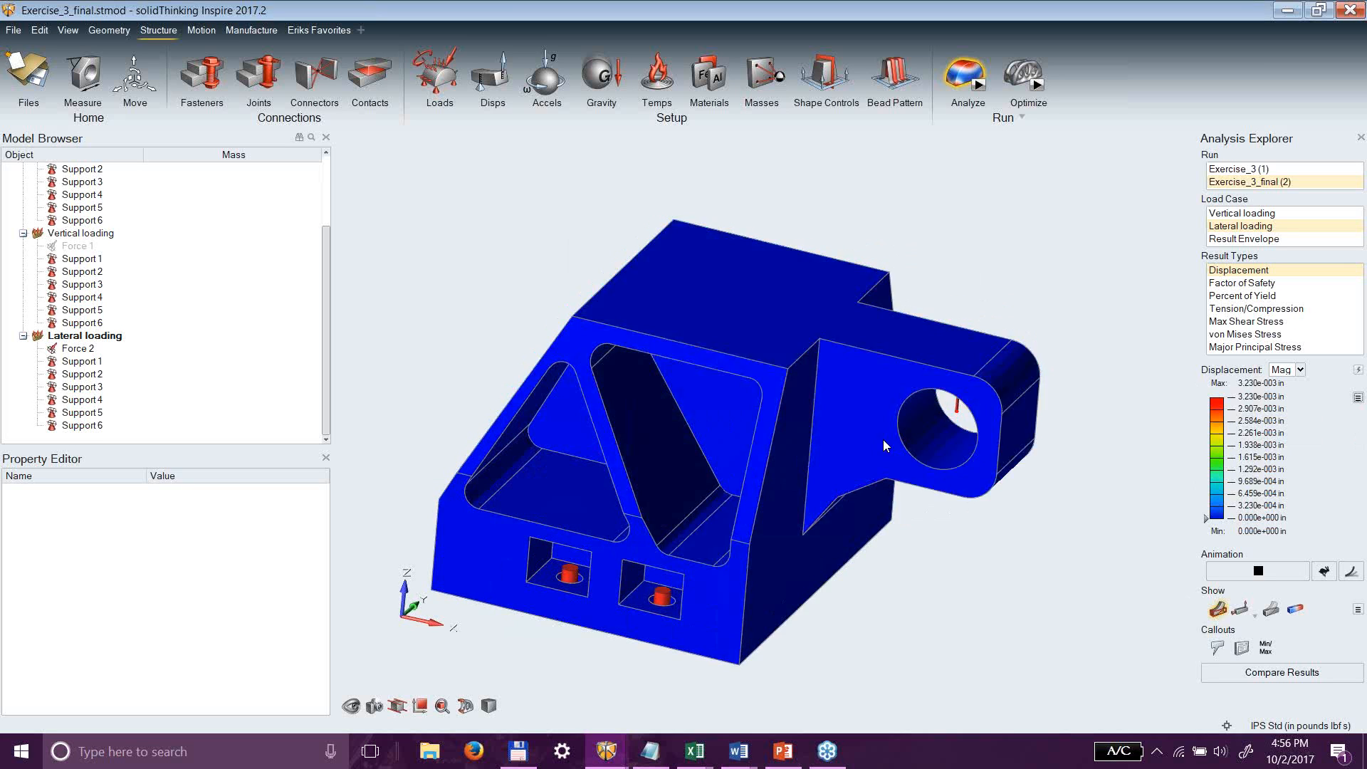
Set the Displacement legend colors back to Single Color in the run options preferences.
click(1358, 398)
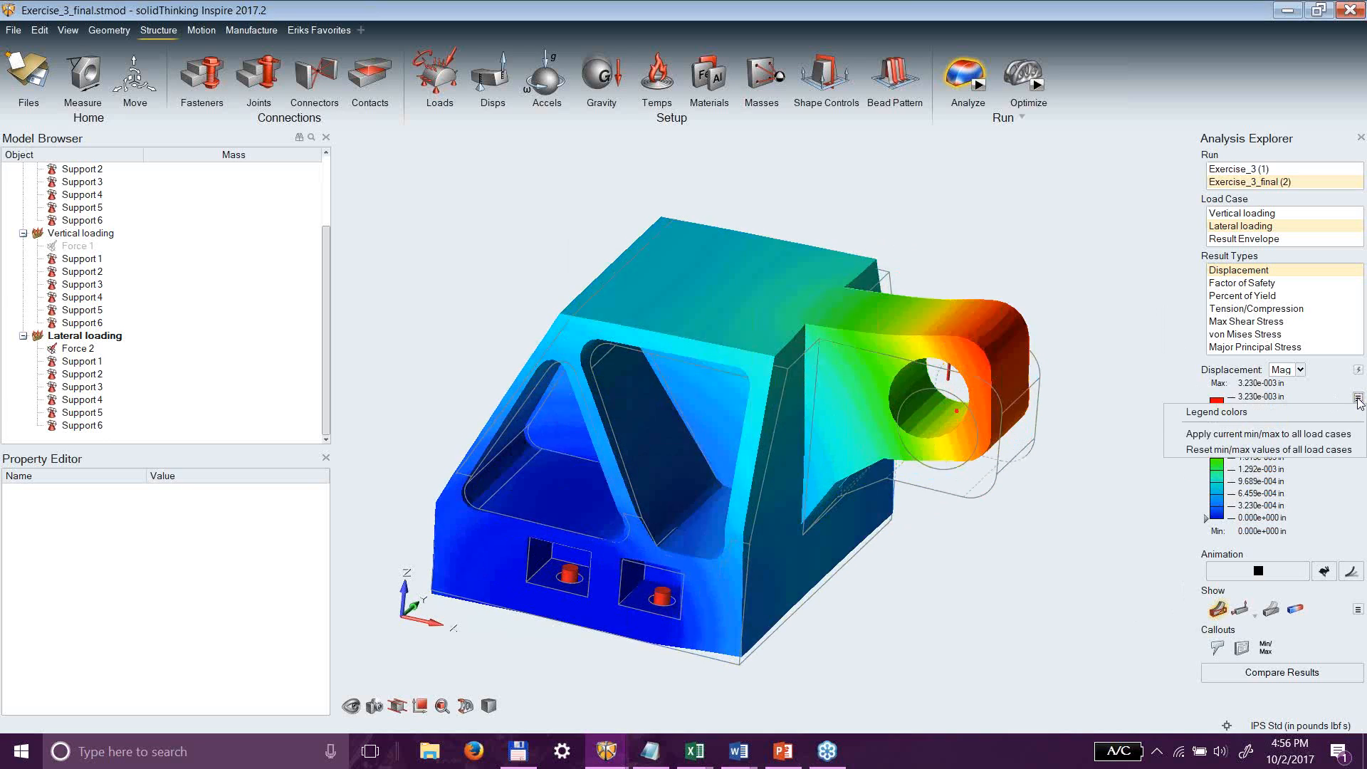
click(1289, 414)
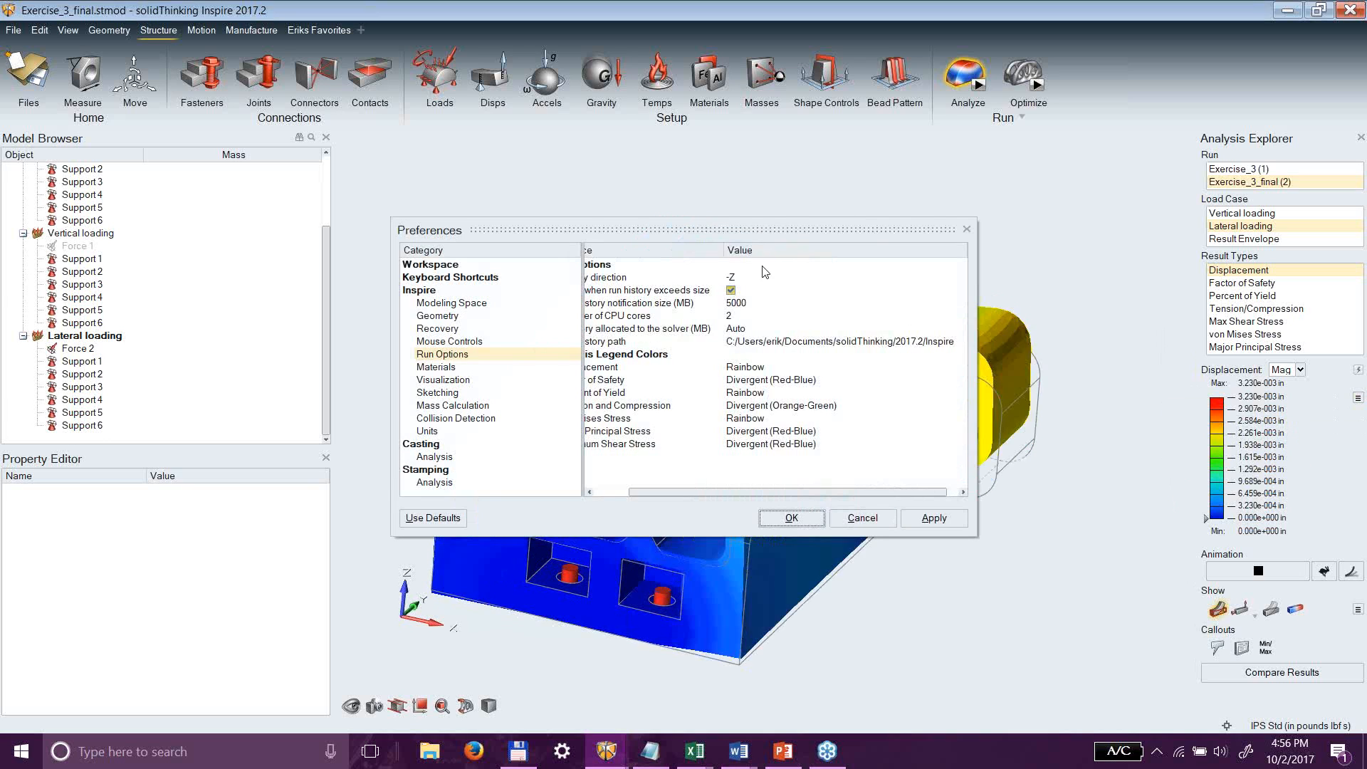
click(753, 372)
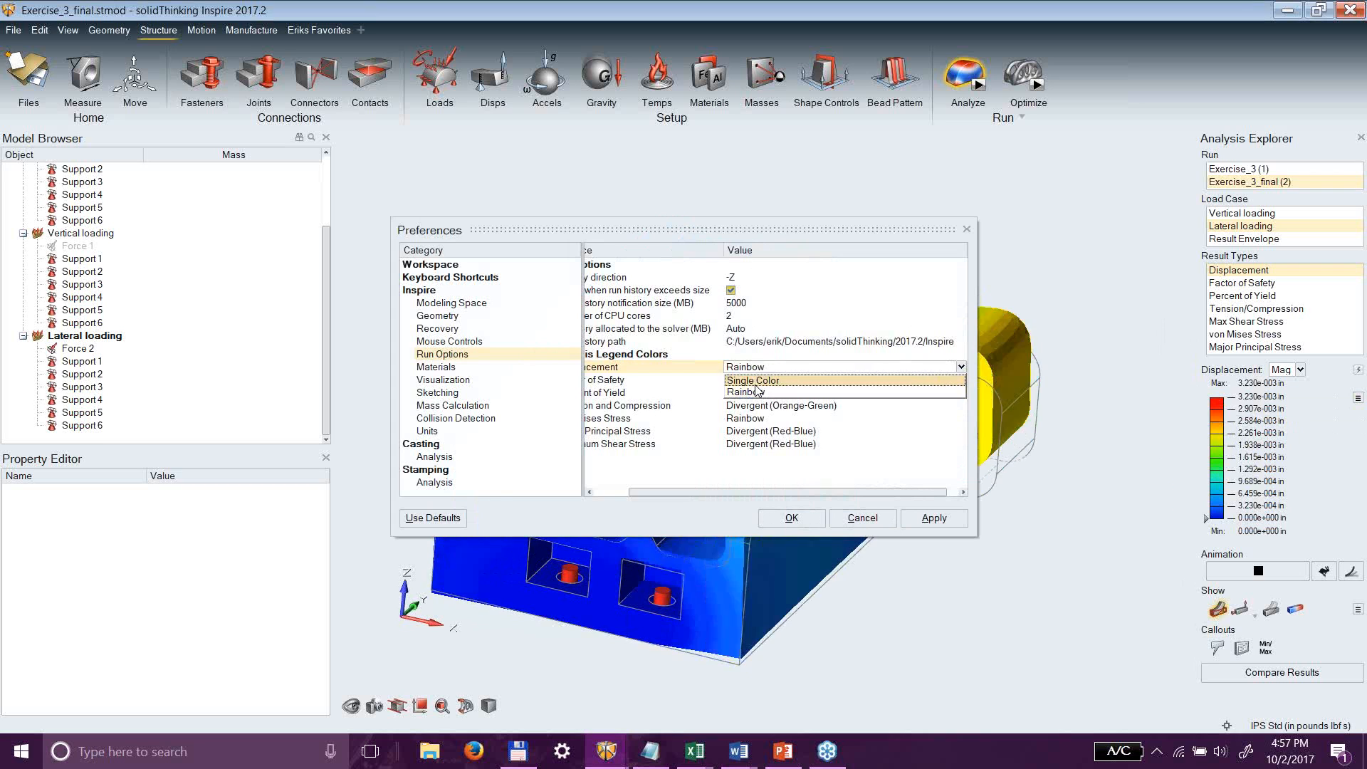
click(759, 379)
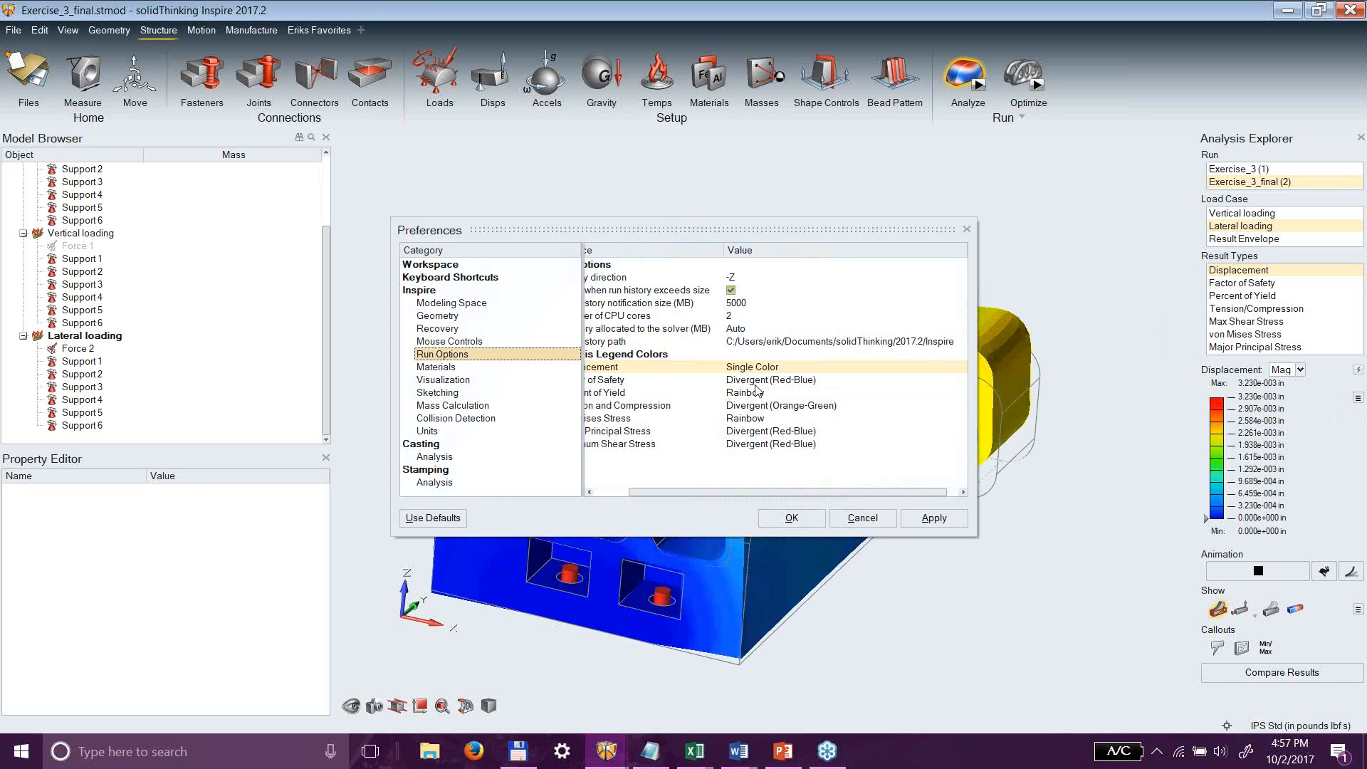
click(810, 519)
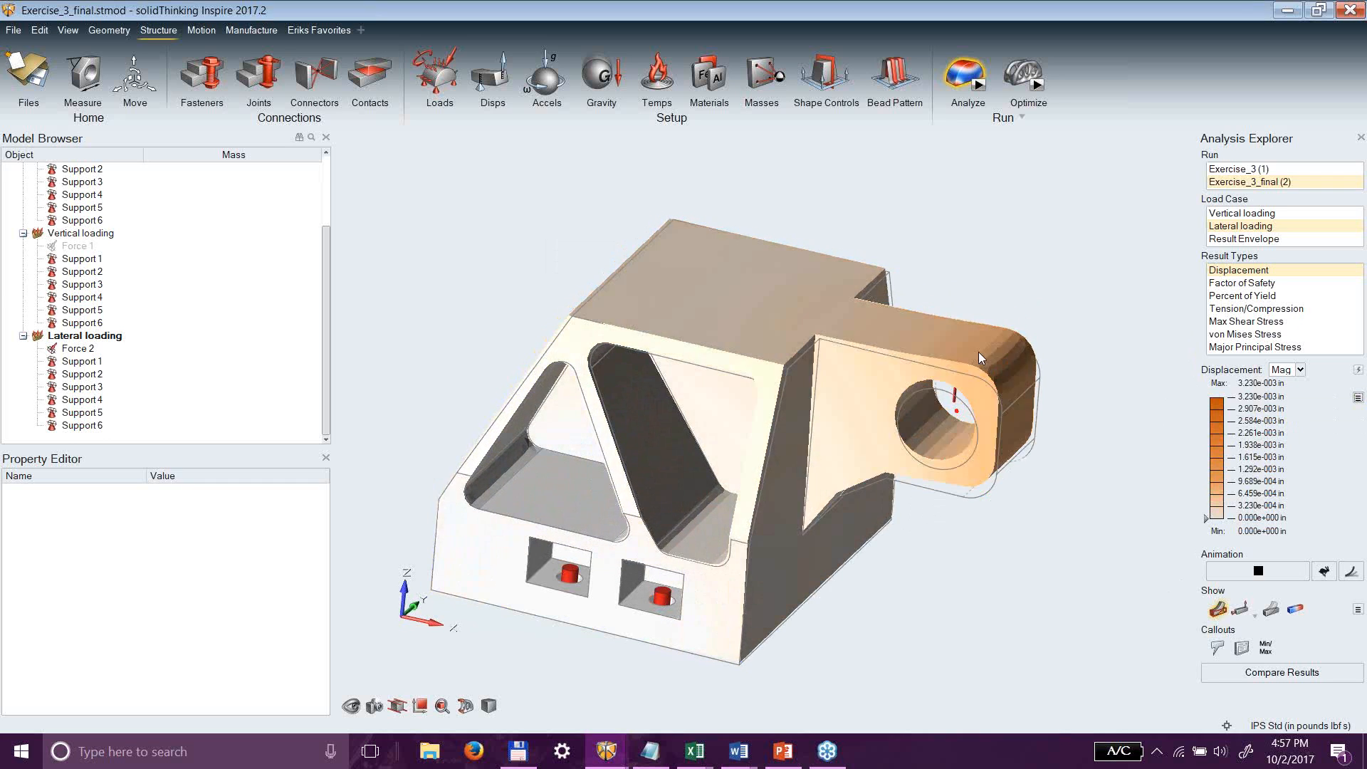
View the Factor of Safety and Percent of Yield results for Lateral loading, and return to the Displacement results.
click(1248, 284)
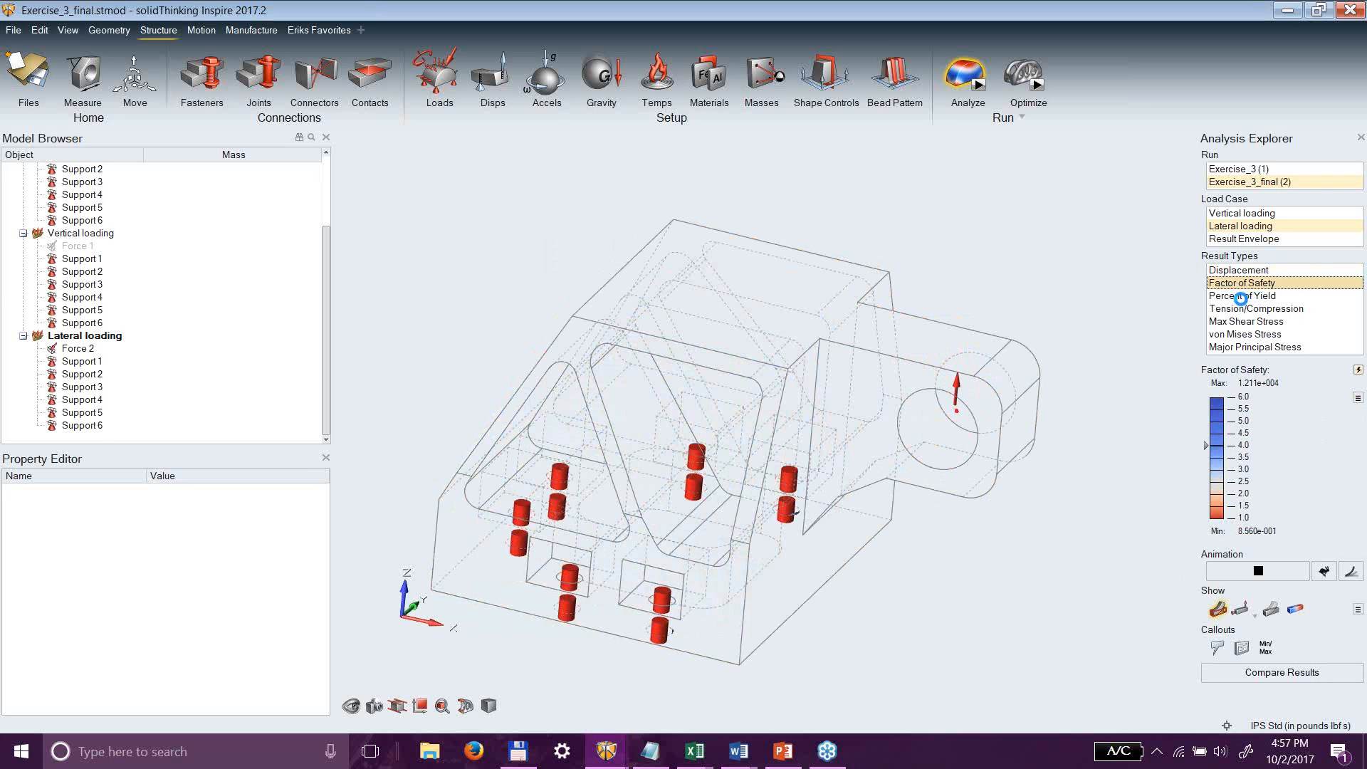
click(1241, 296)
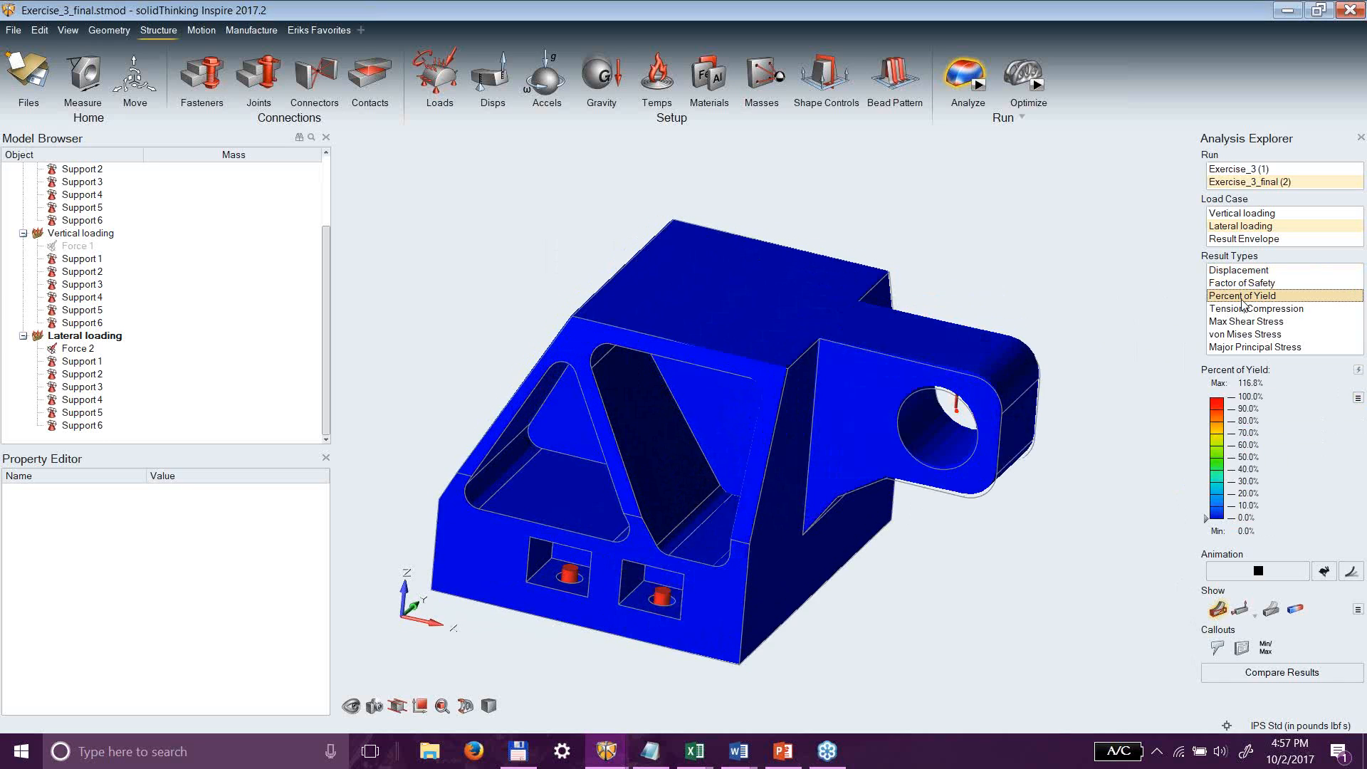
click(1241, 273)
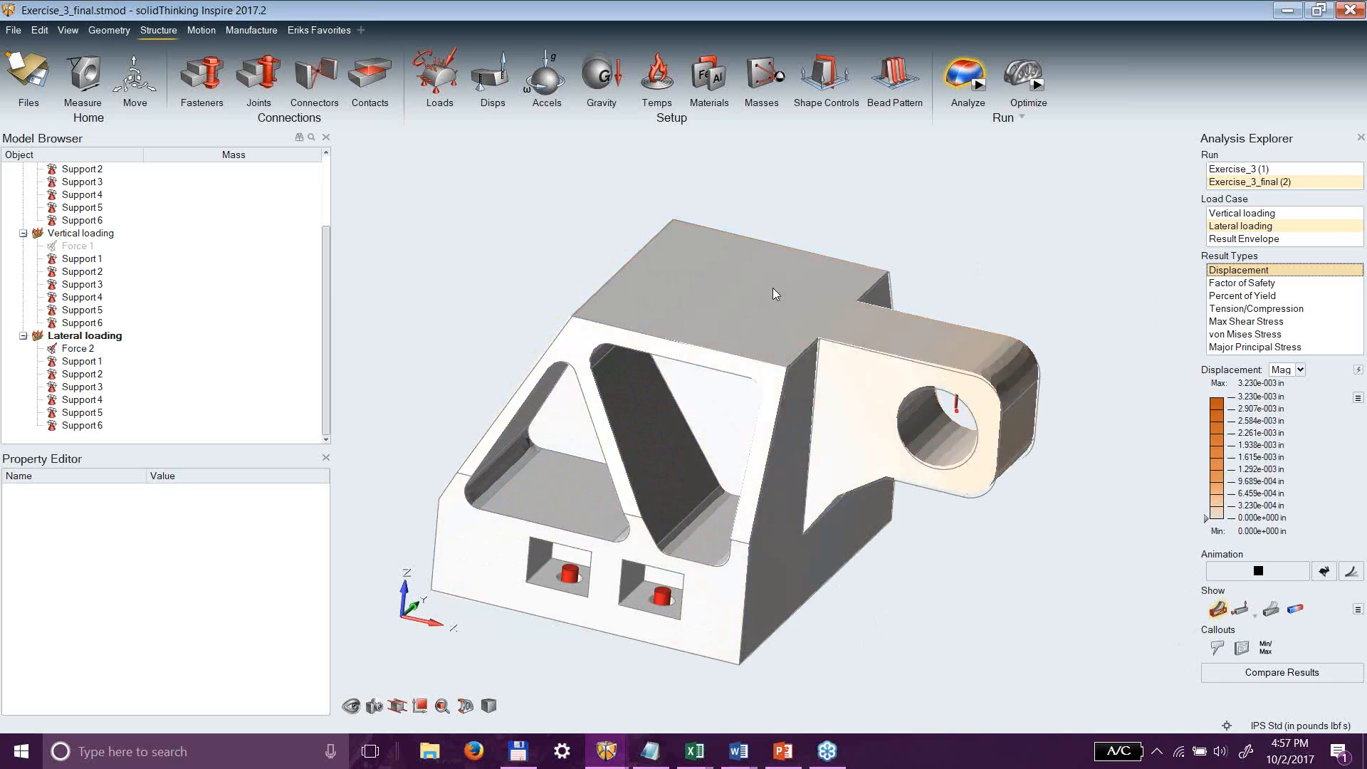
Show the mesh elements on the Displacement result, stop the animation and inspect the bracket from below and above.
click(488, 708)
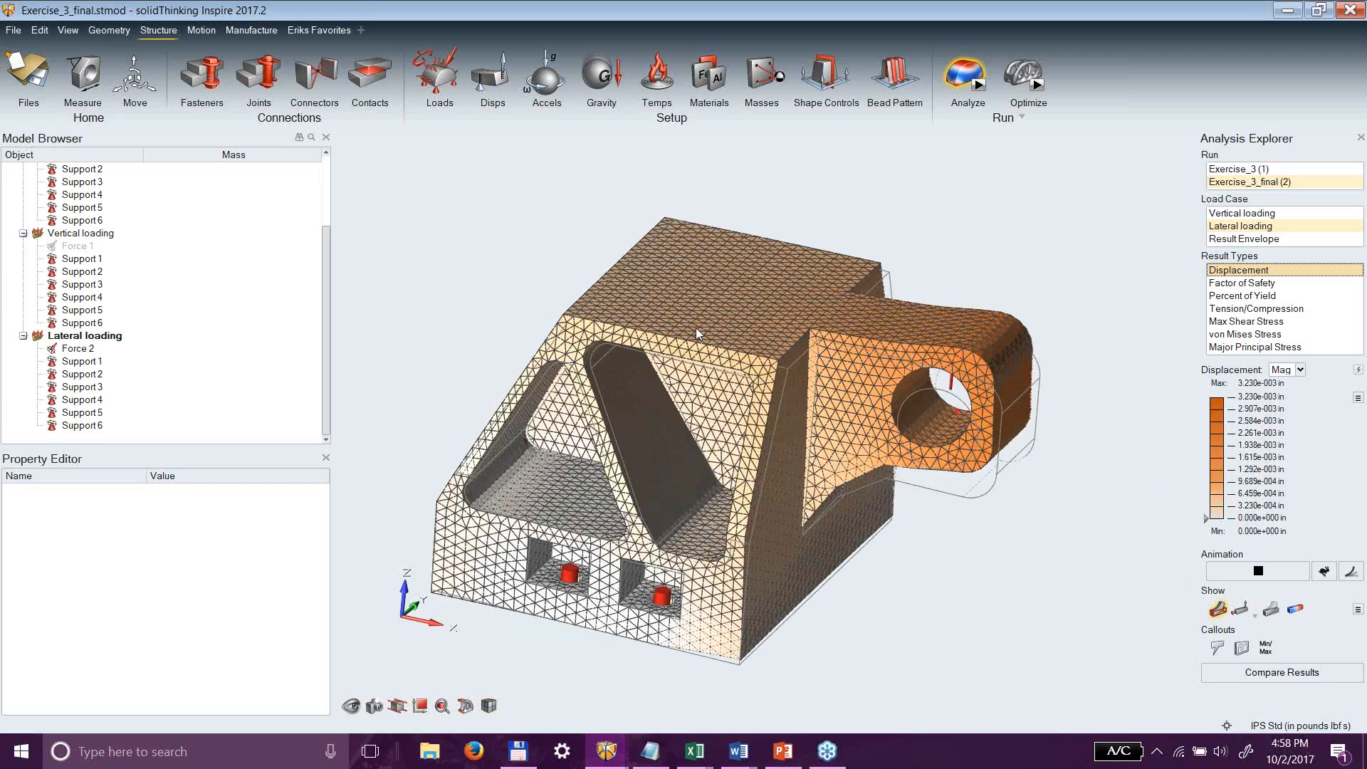
middle_drag(762, 249, 689, 570)
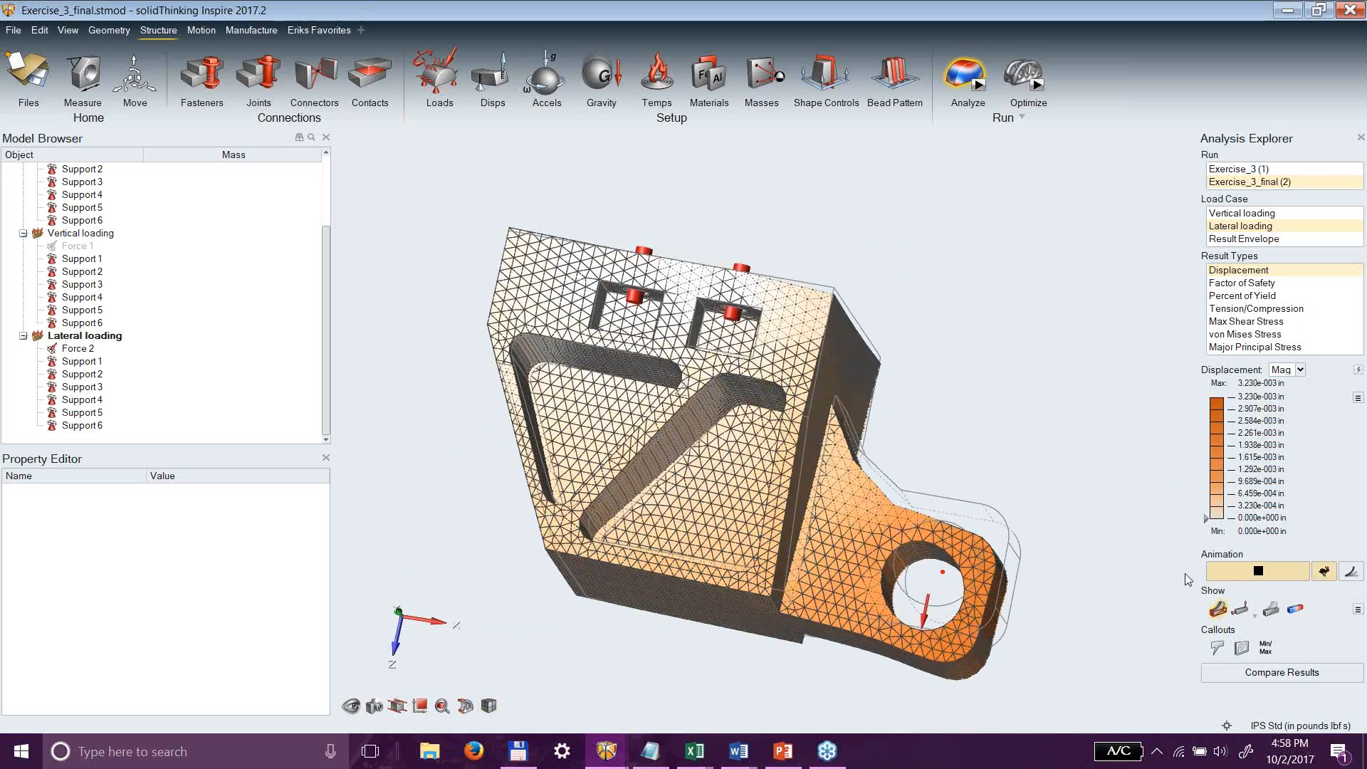
click(1258, 571)
middle_drag(668, 510, 633, 360)
middle_drag(701, 311, 781, 421)
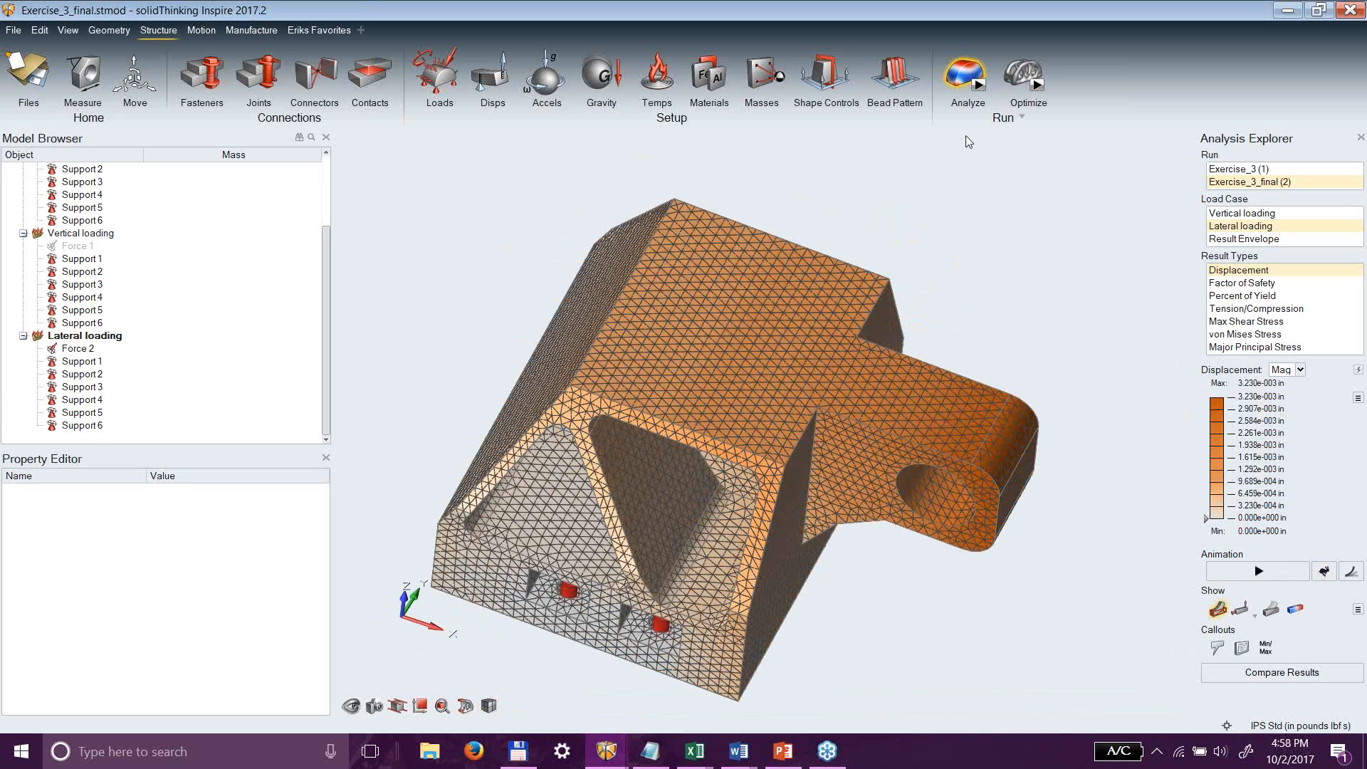
Check the element size in the Run Analysis settings and close them without running an analysis.
click(976, 84)
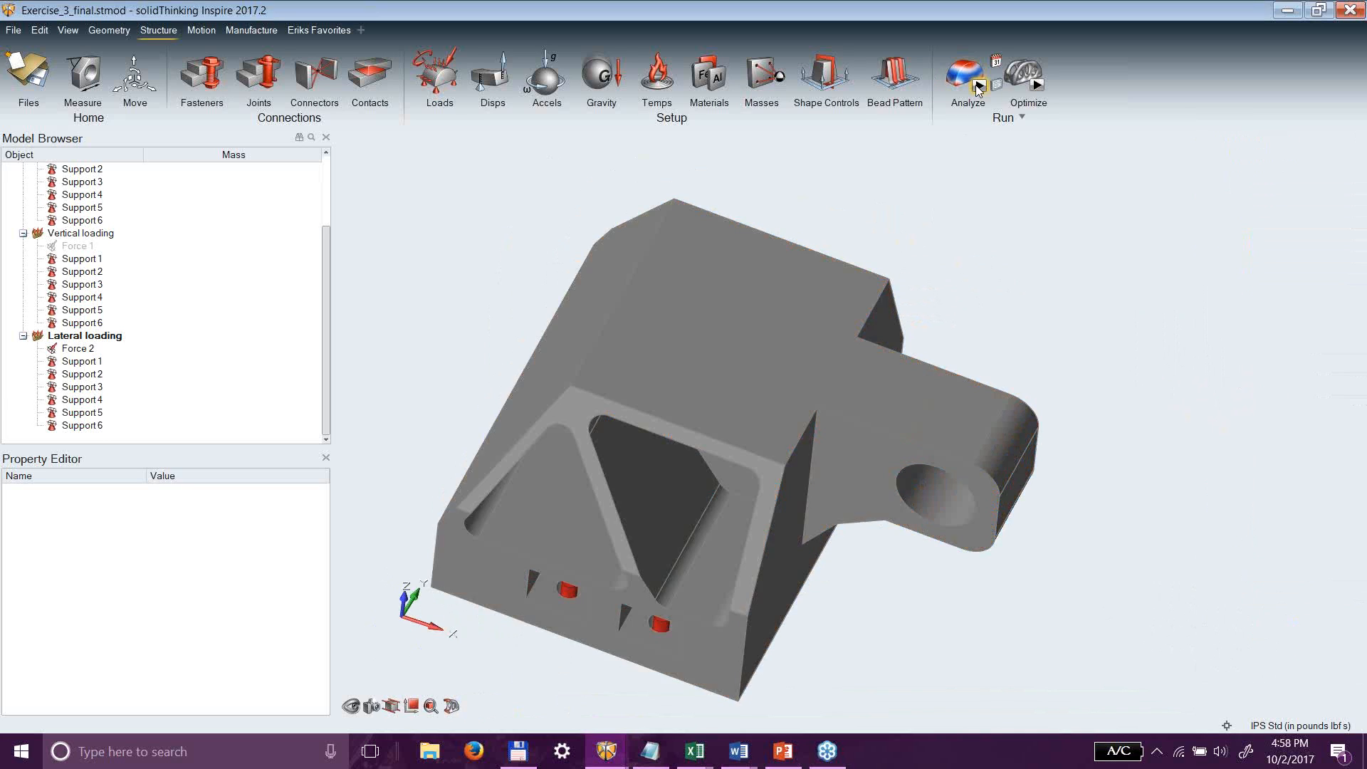
click(979, 86)
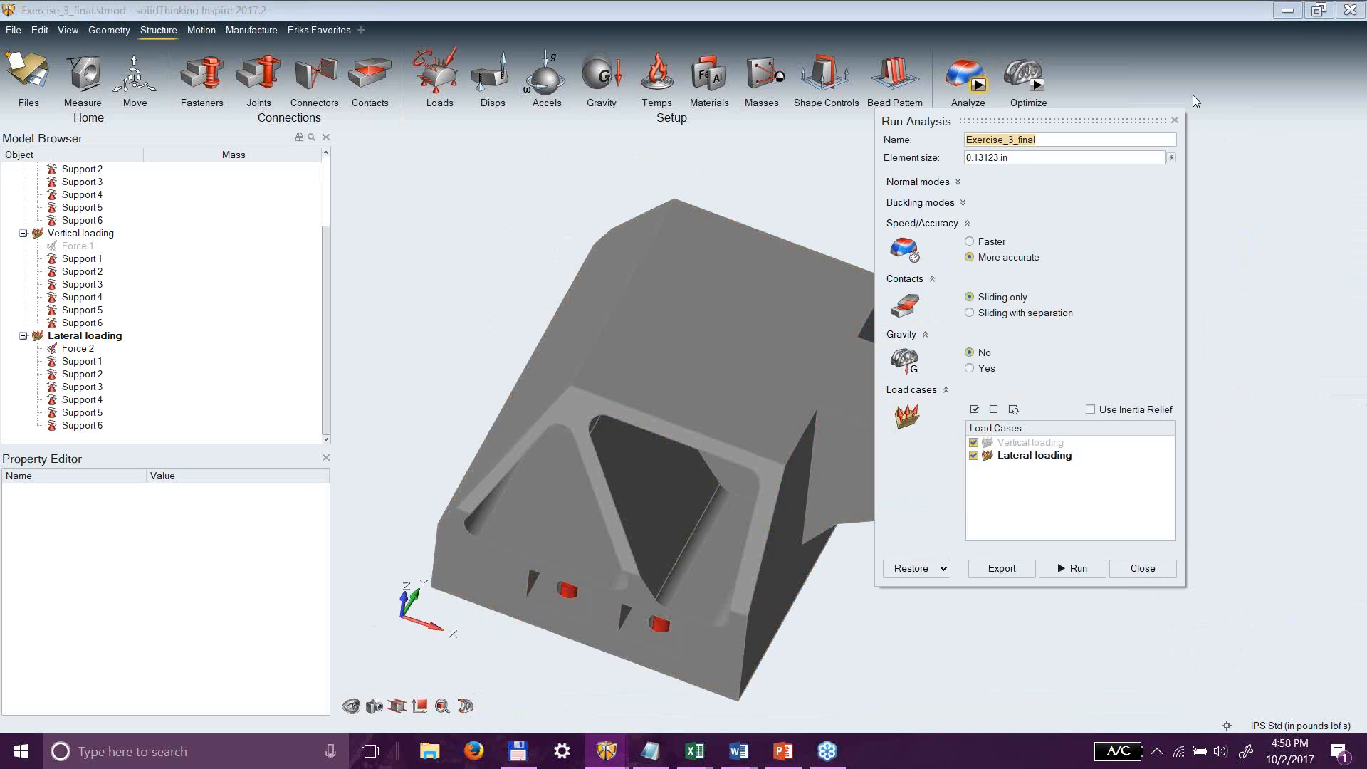
click(1175, 121)
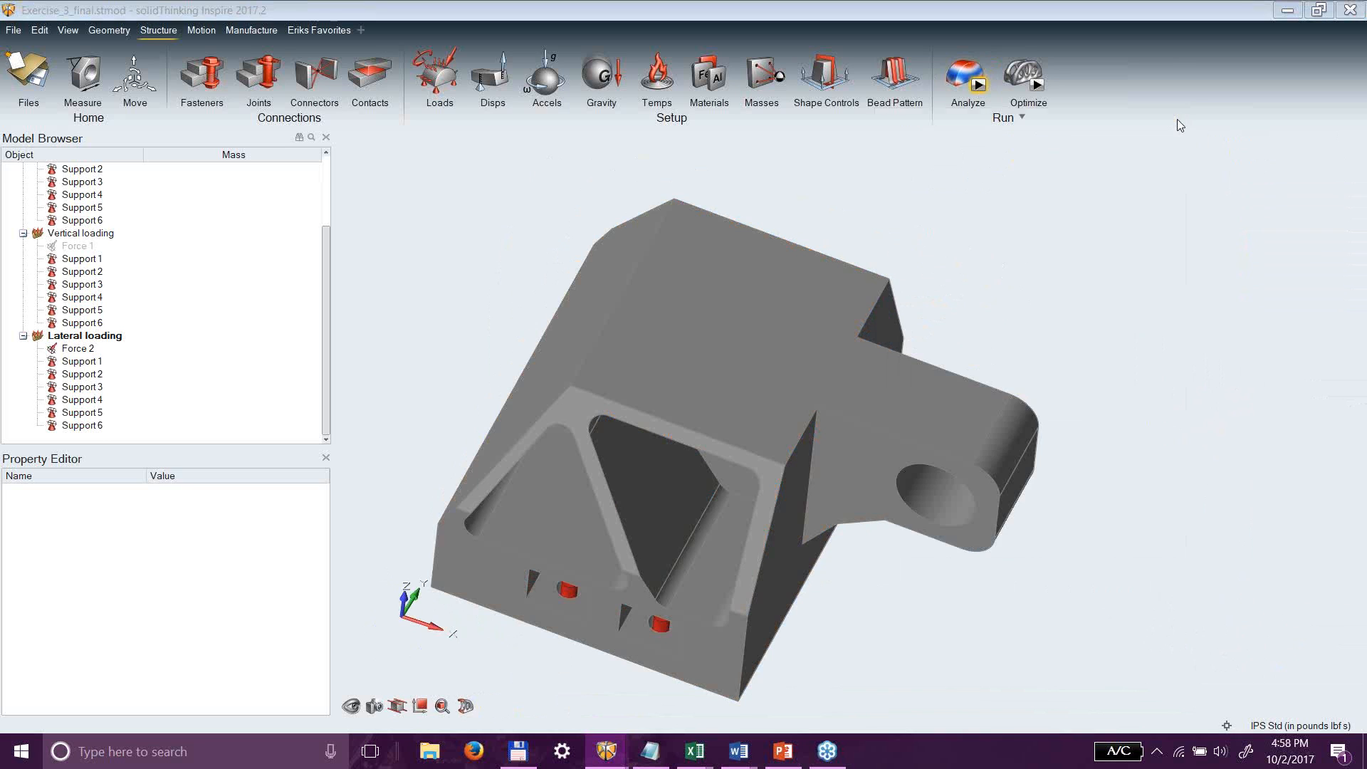
Select the bracket part and review its mesh element size properties.
scroll(178, 271, up, 3)
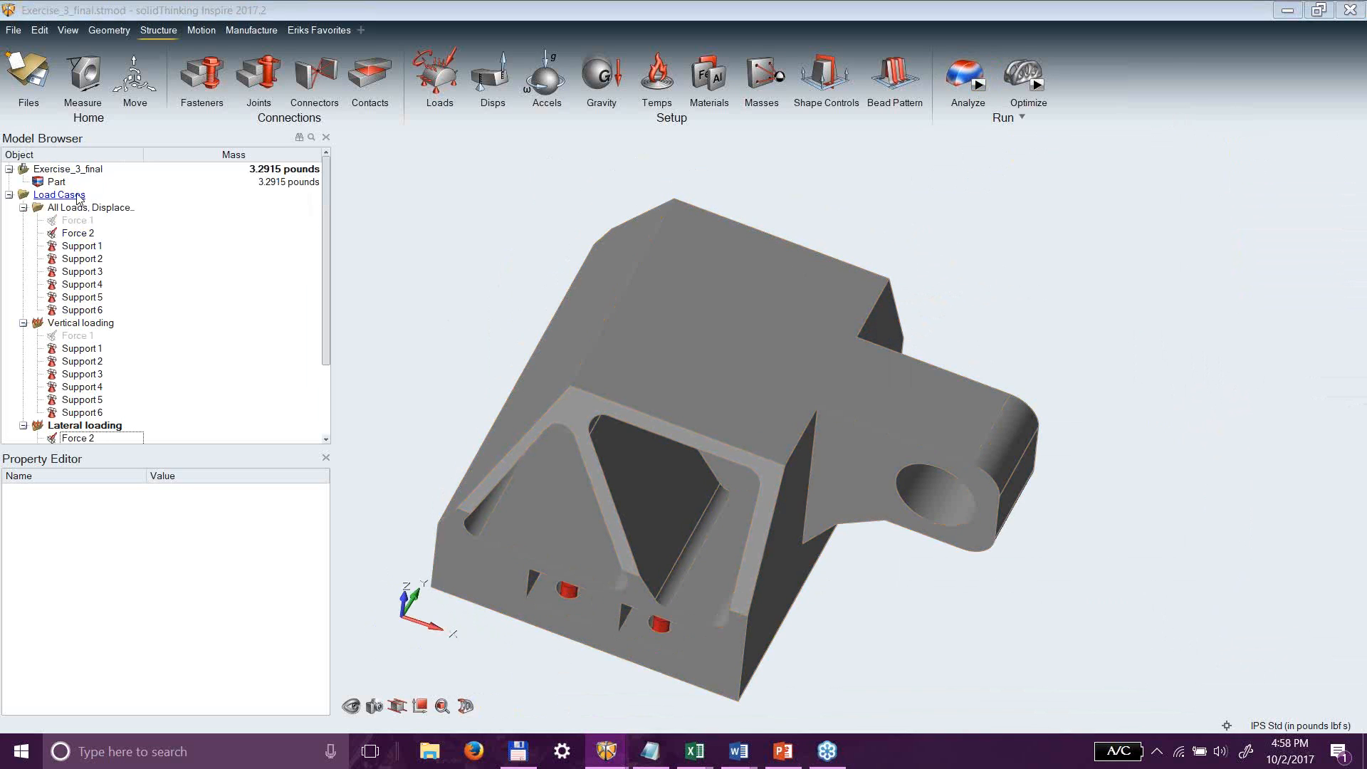
click(57, 182)
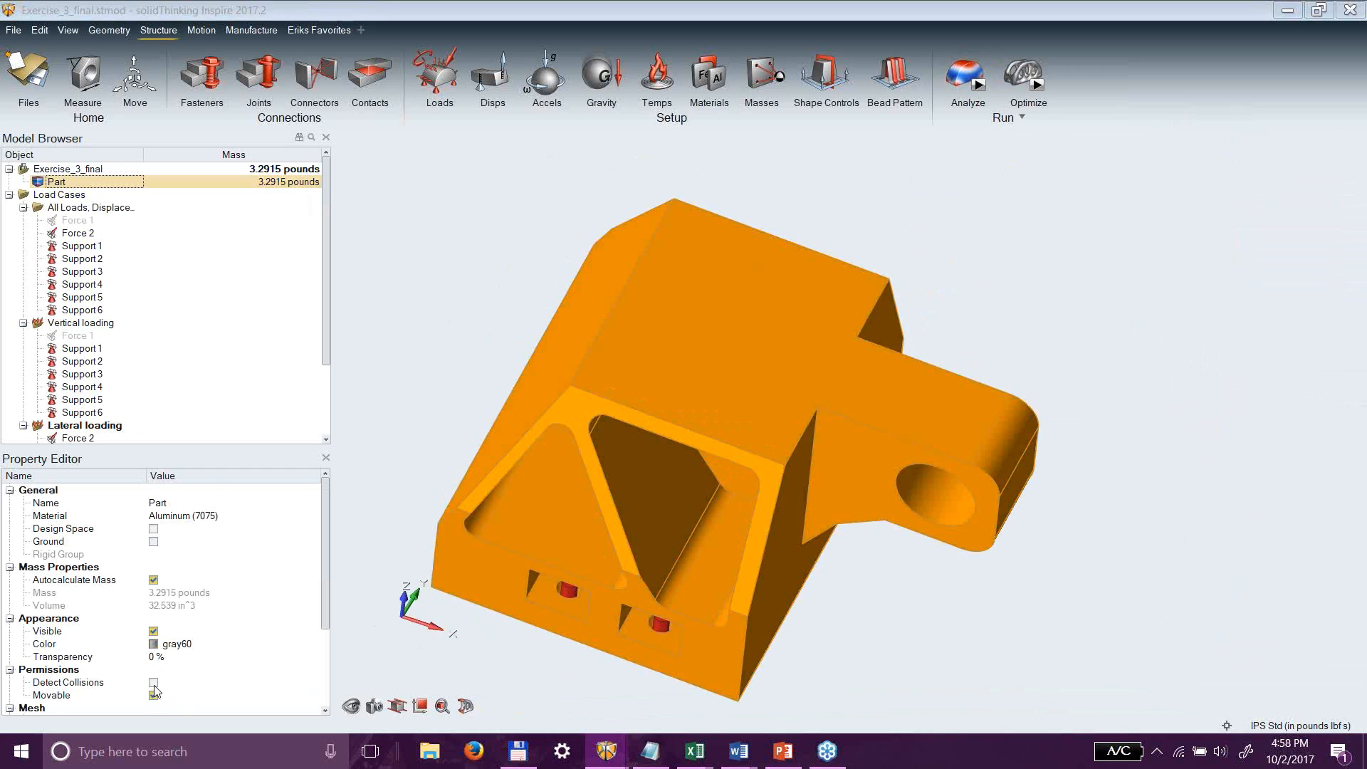
scroll(154, 689, down, 3)
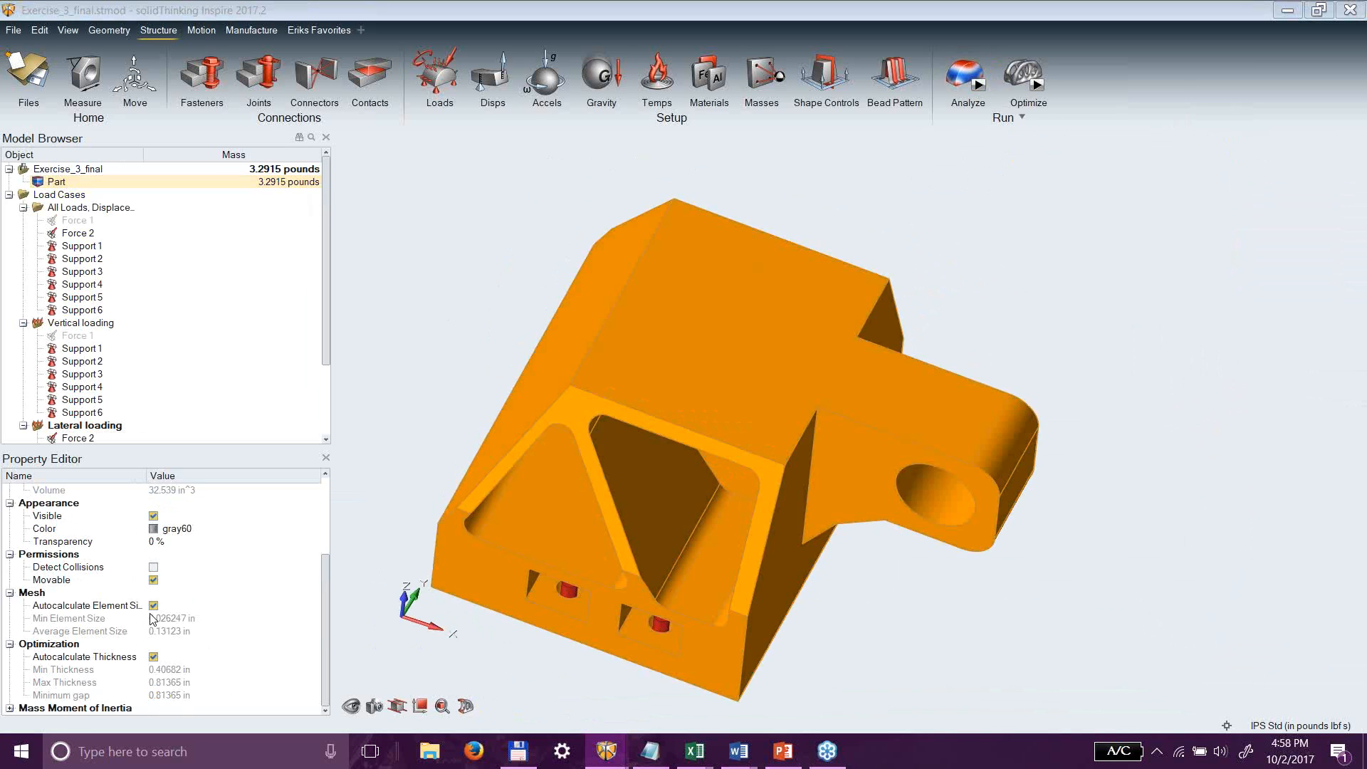
Reopen the Lateral loading displacement results and examine the element mesh on the lug, end face and top of the bracket.
mouse_move(486, 705)
click(970, 76)
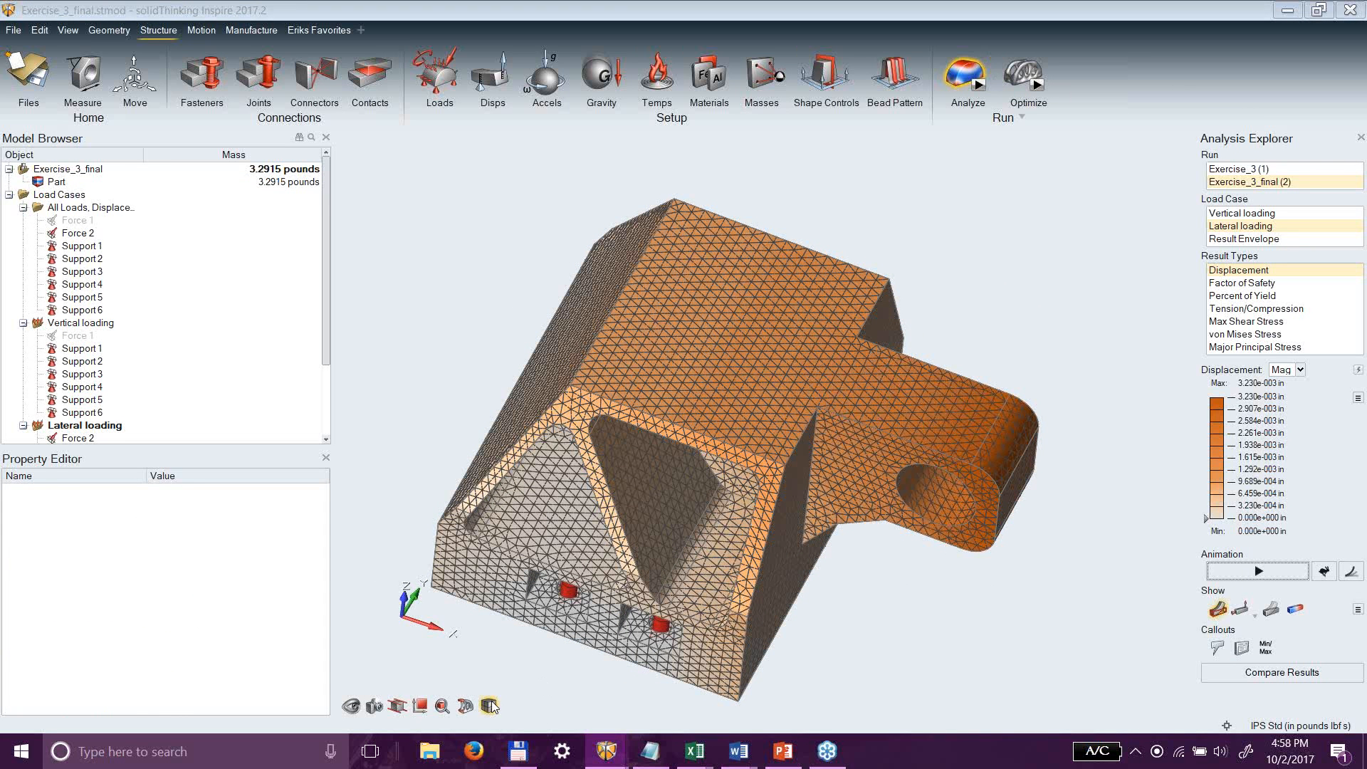
right_drag(840, 618, 839, 463)
scroll(839, 463, up, 5)
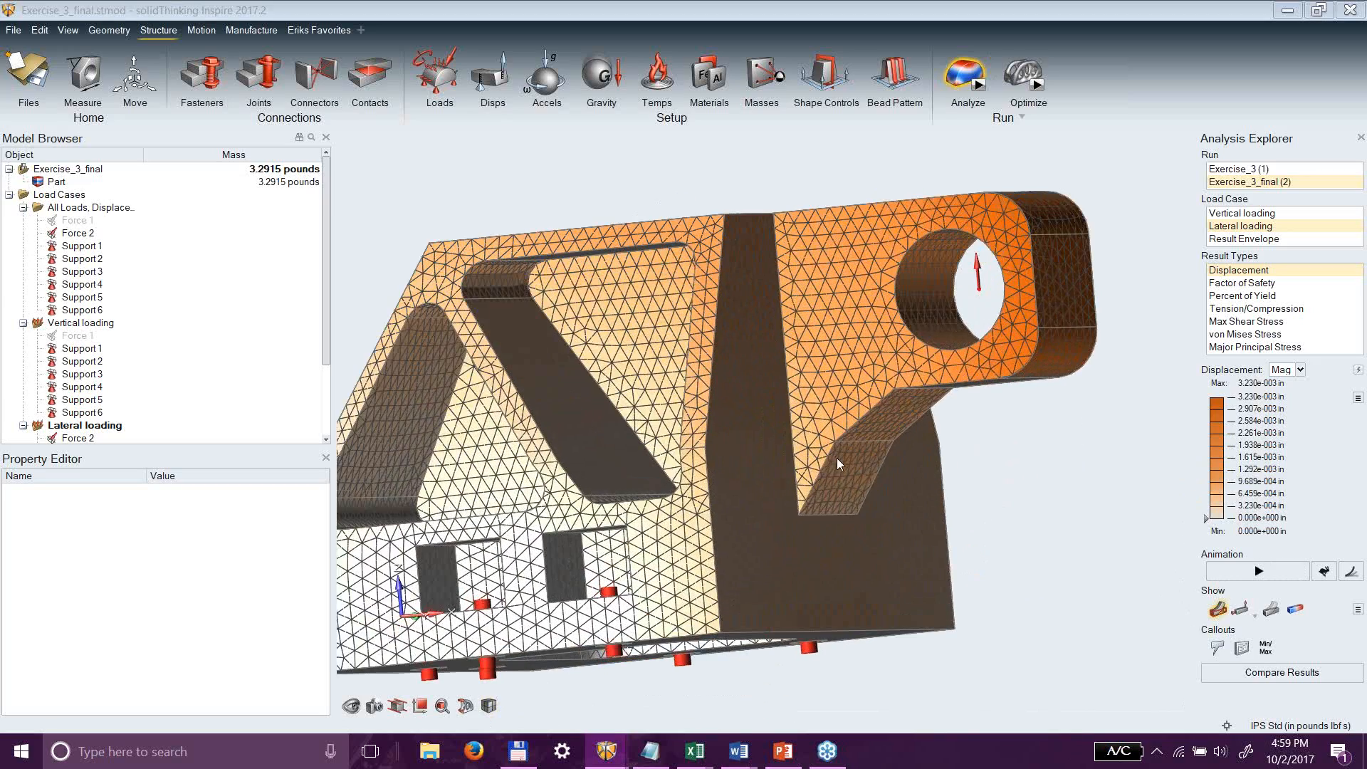
scroll(1003, 537, down, 5)
right_drag(1097, 472, 886, 474)
scroll(798, 492, up, 8)
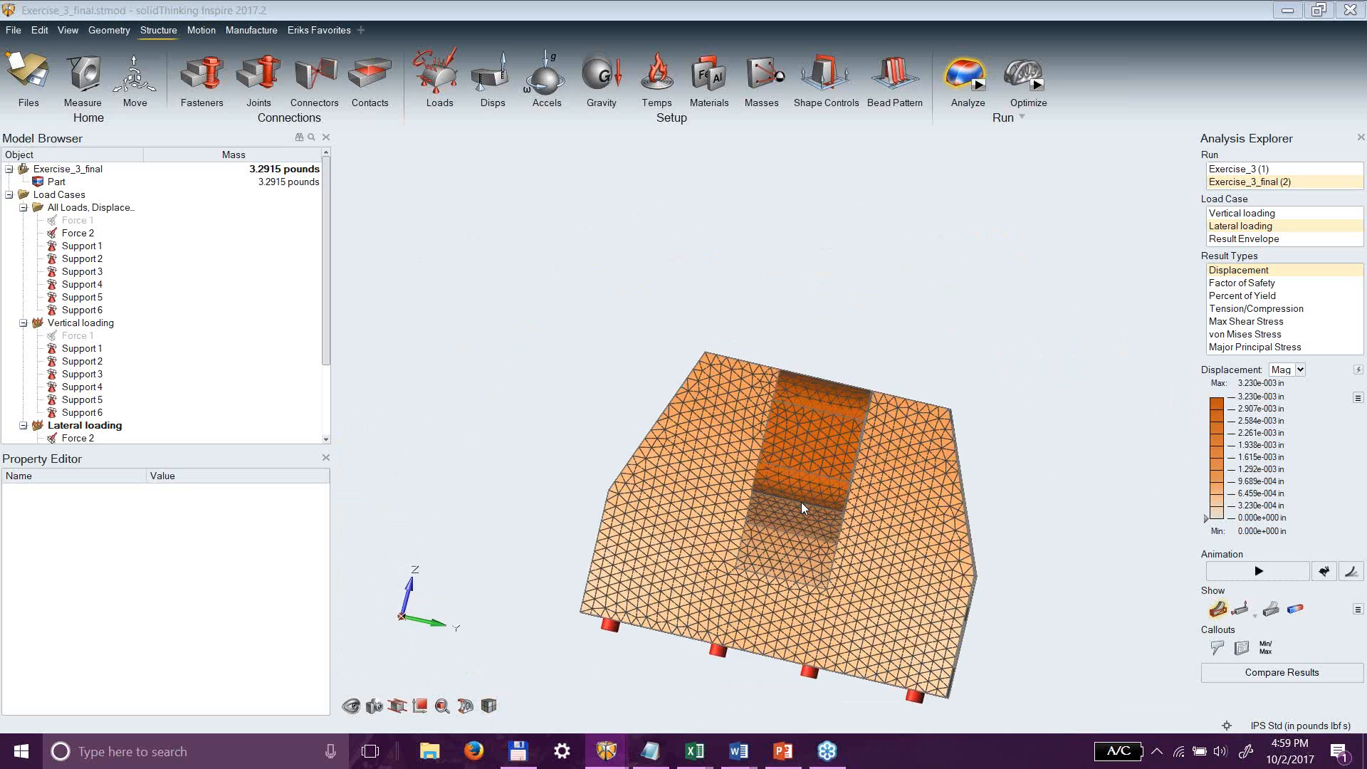
right_drag(762, 588, 624, 344)
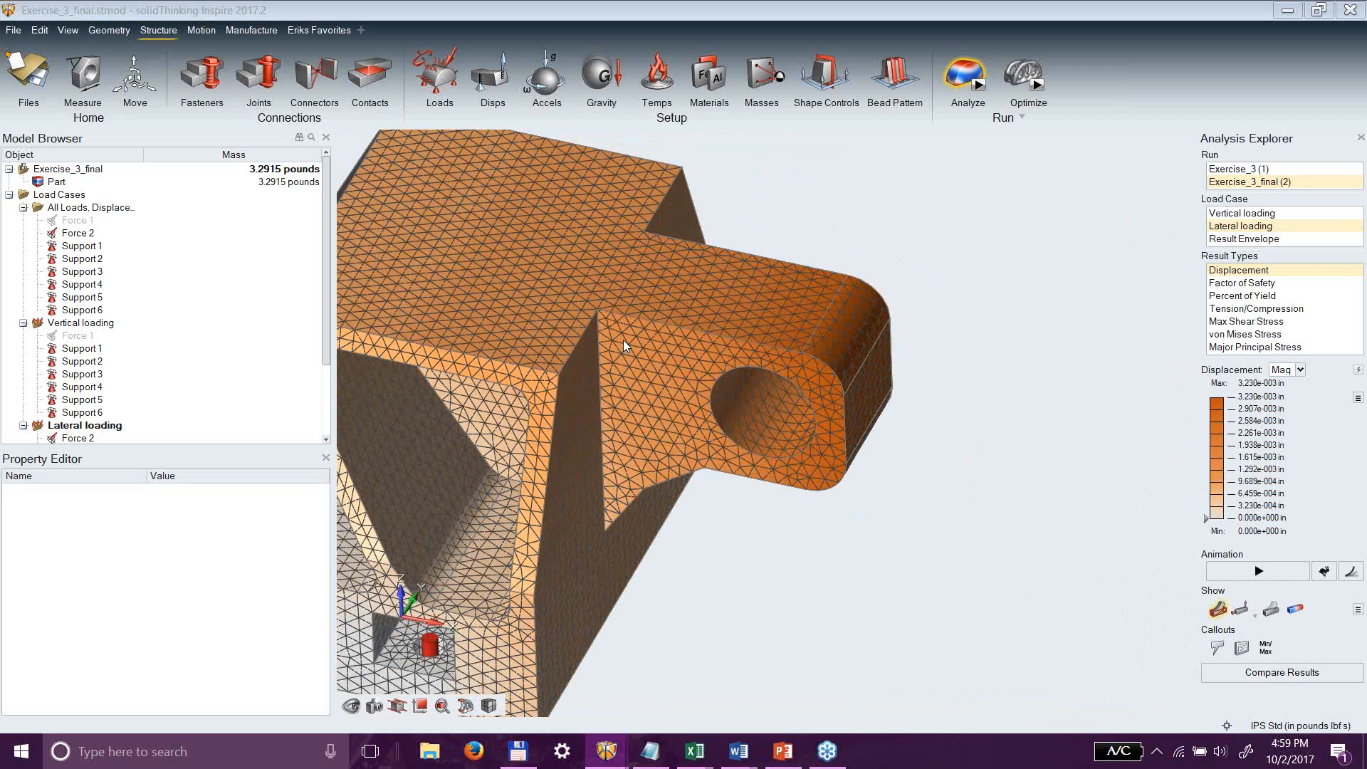
right_drag(635, 257, 634, 292)
scroll(579, 230, down, 5)
scroll(579, 234, up, 4)
scroll(583, 372, up, 5)
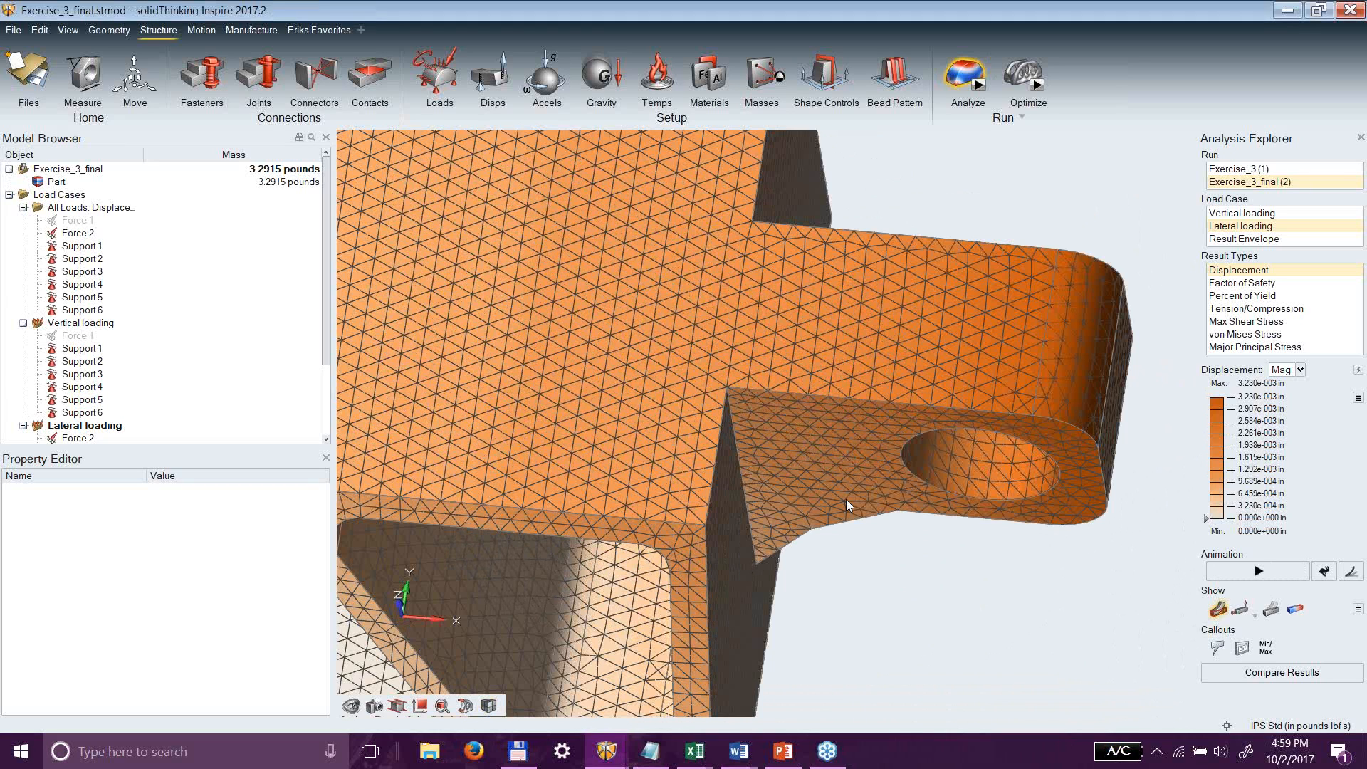
Hide the mesh elements and exit the analysis results to view the plain bracket model.
click(490, 707)
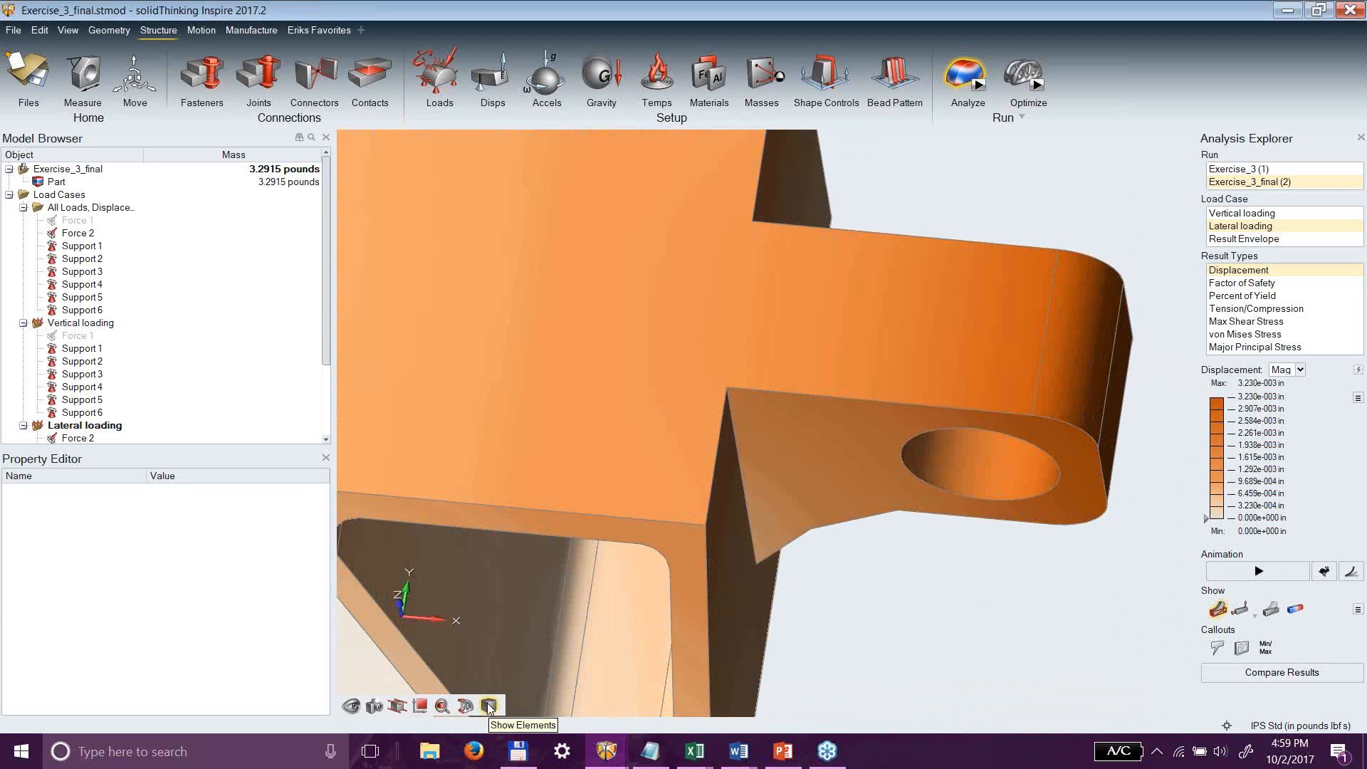
mouse_move(972, 74)
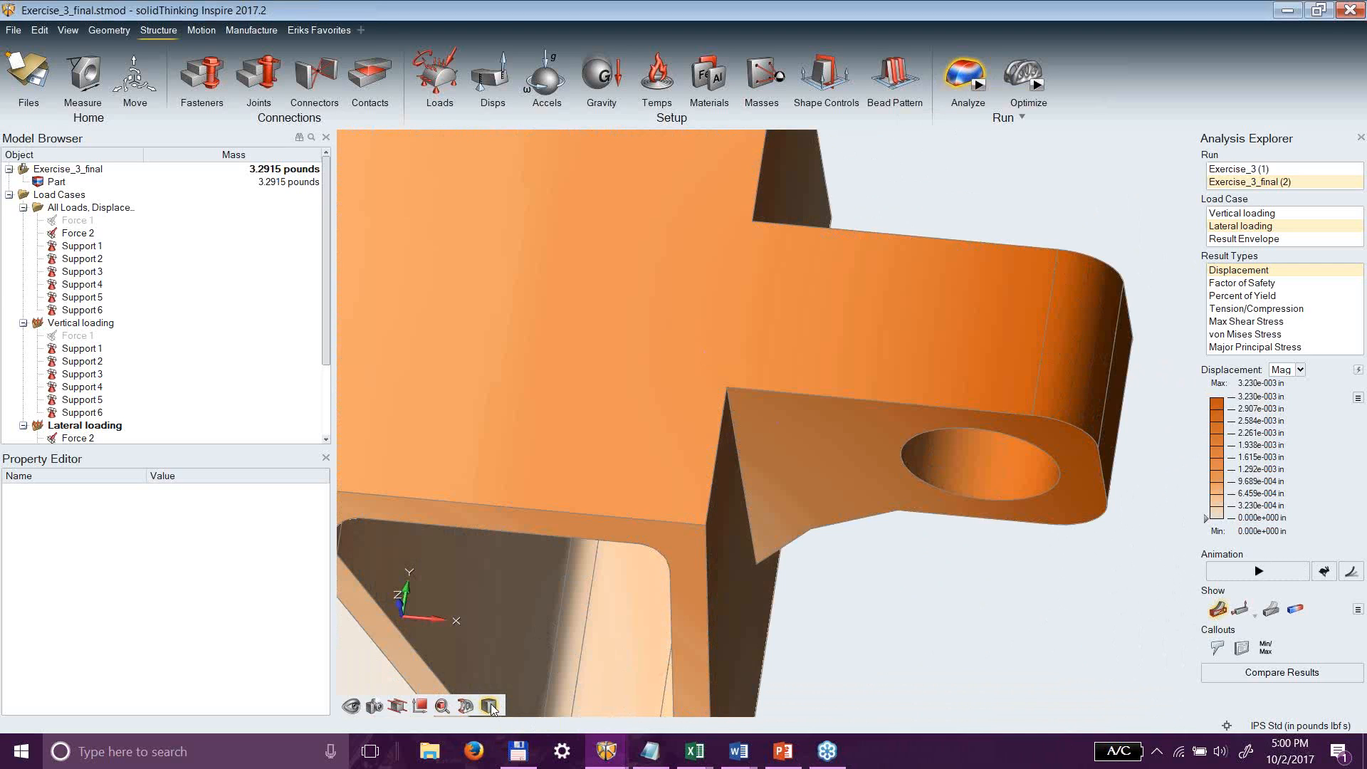
click(977, 69)
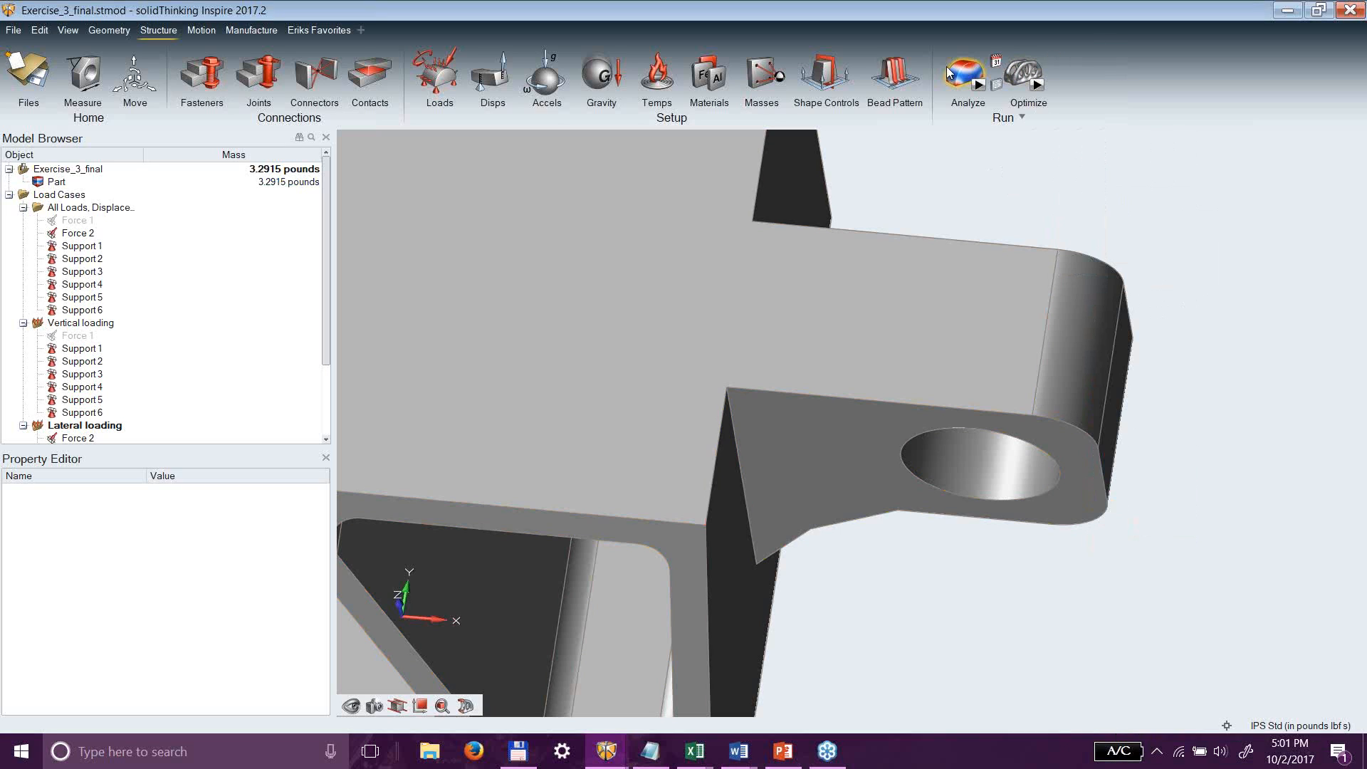
scroll(1146, 194, down, 5)
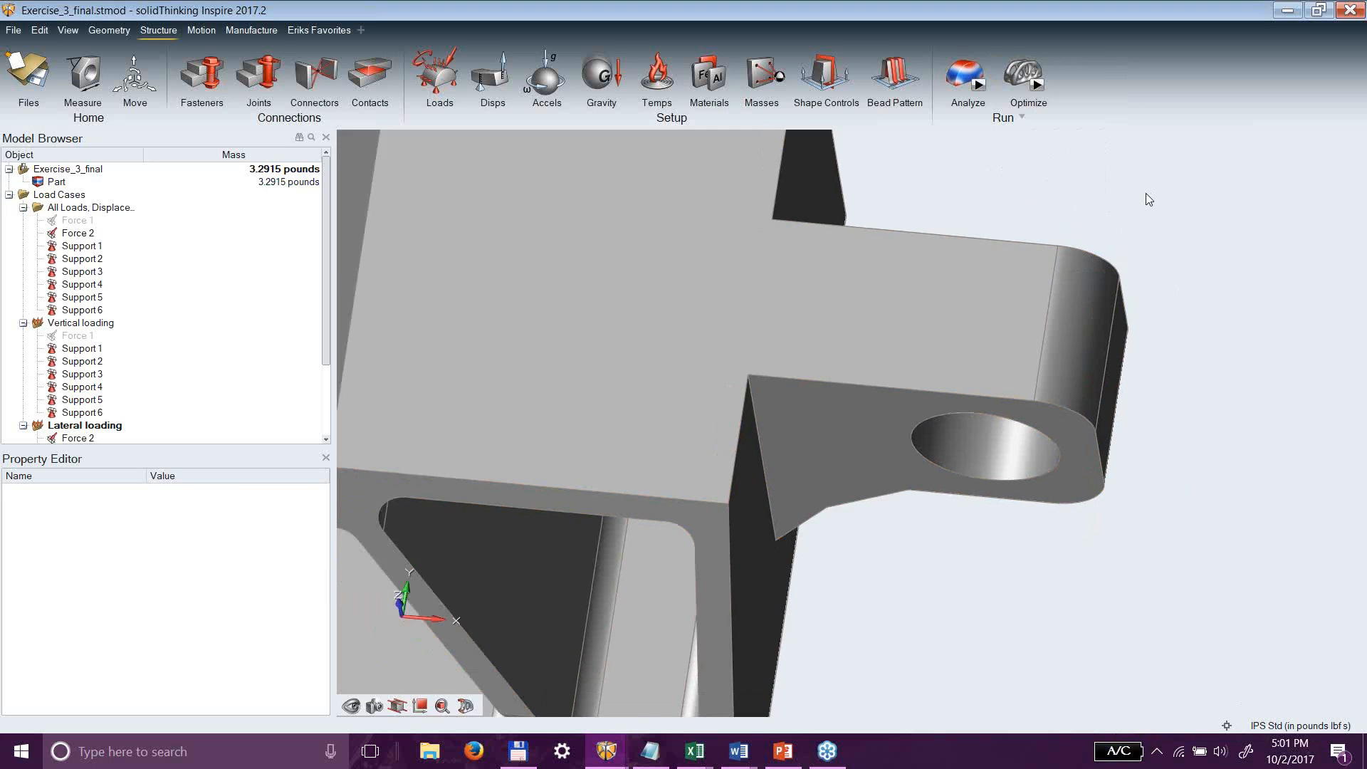
Open the Exercise_4 model from the Models folder without saving the current model, and view the drone assembly.
click(13, 31)
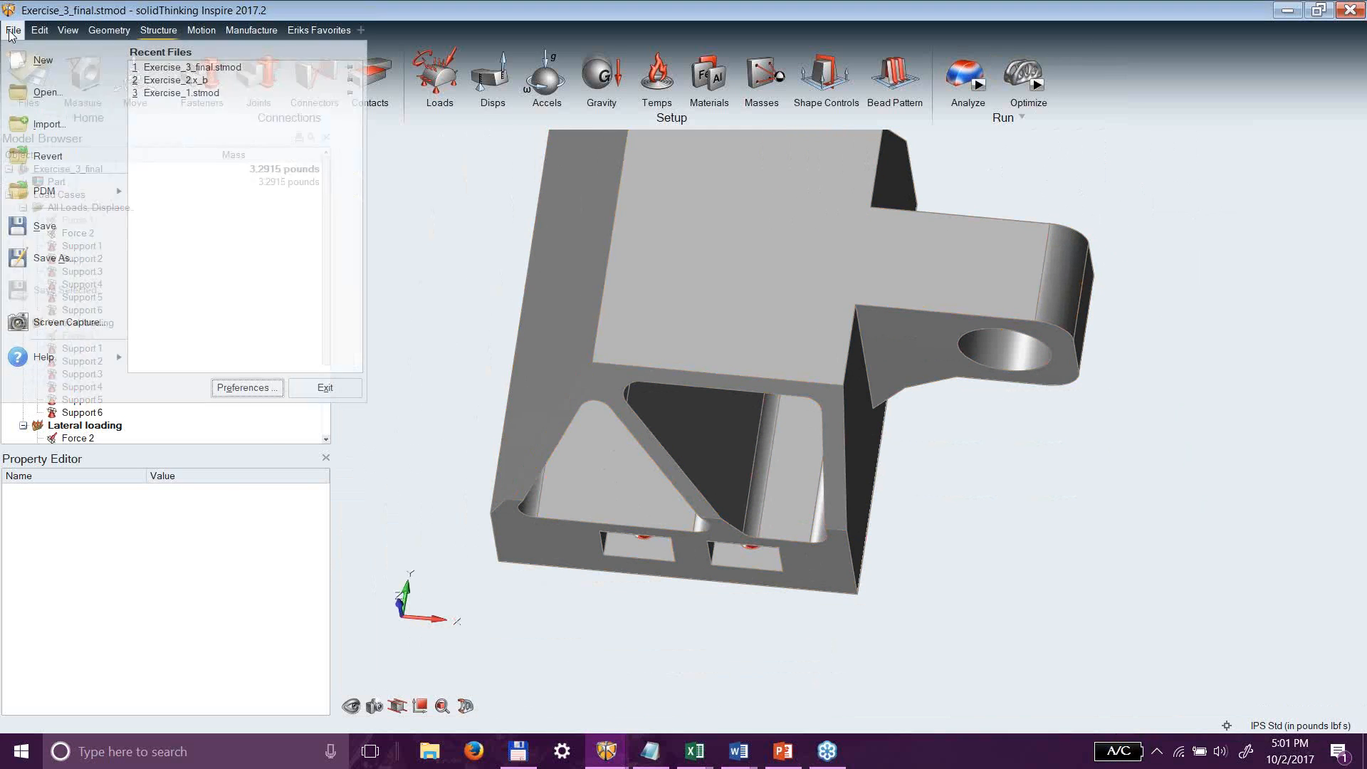
click(41, 100)
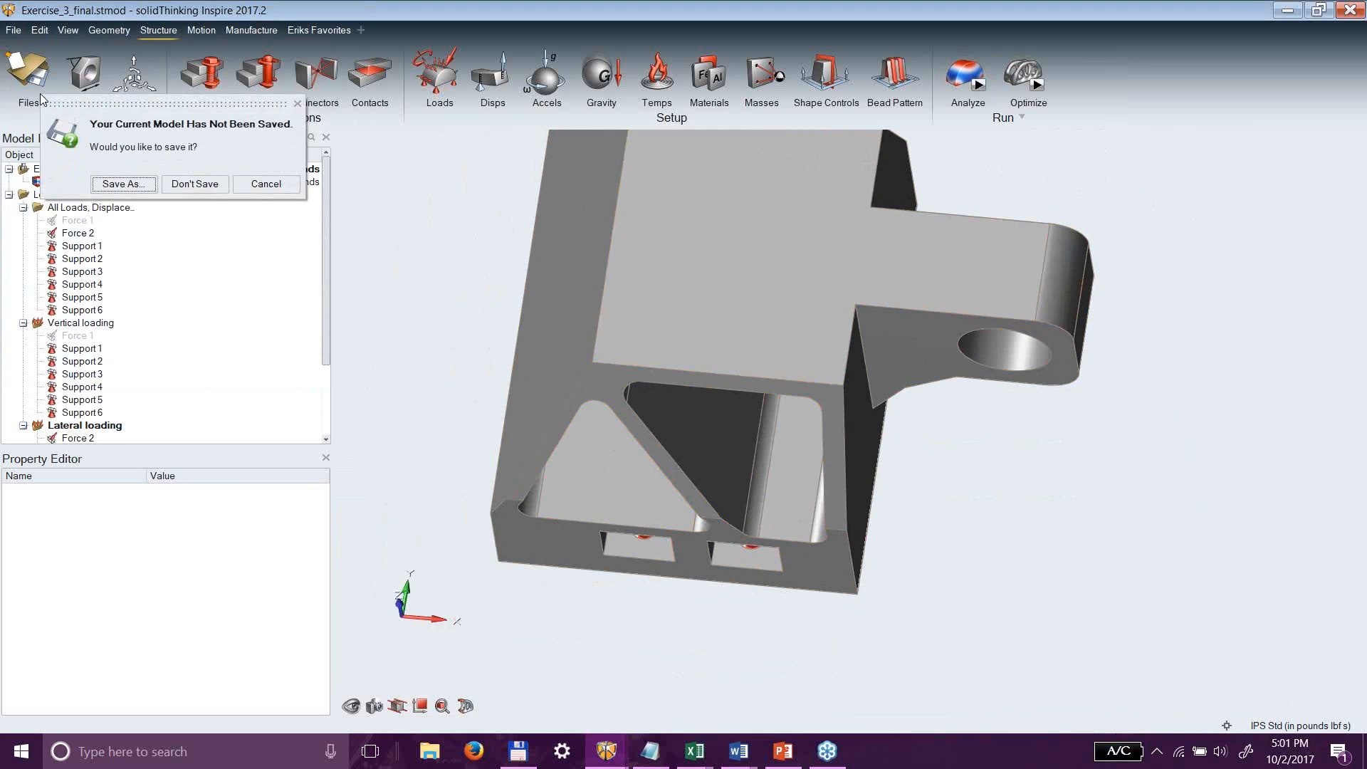
click(204, 185)
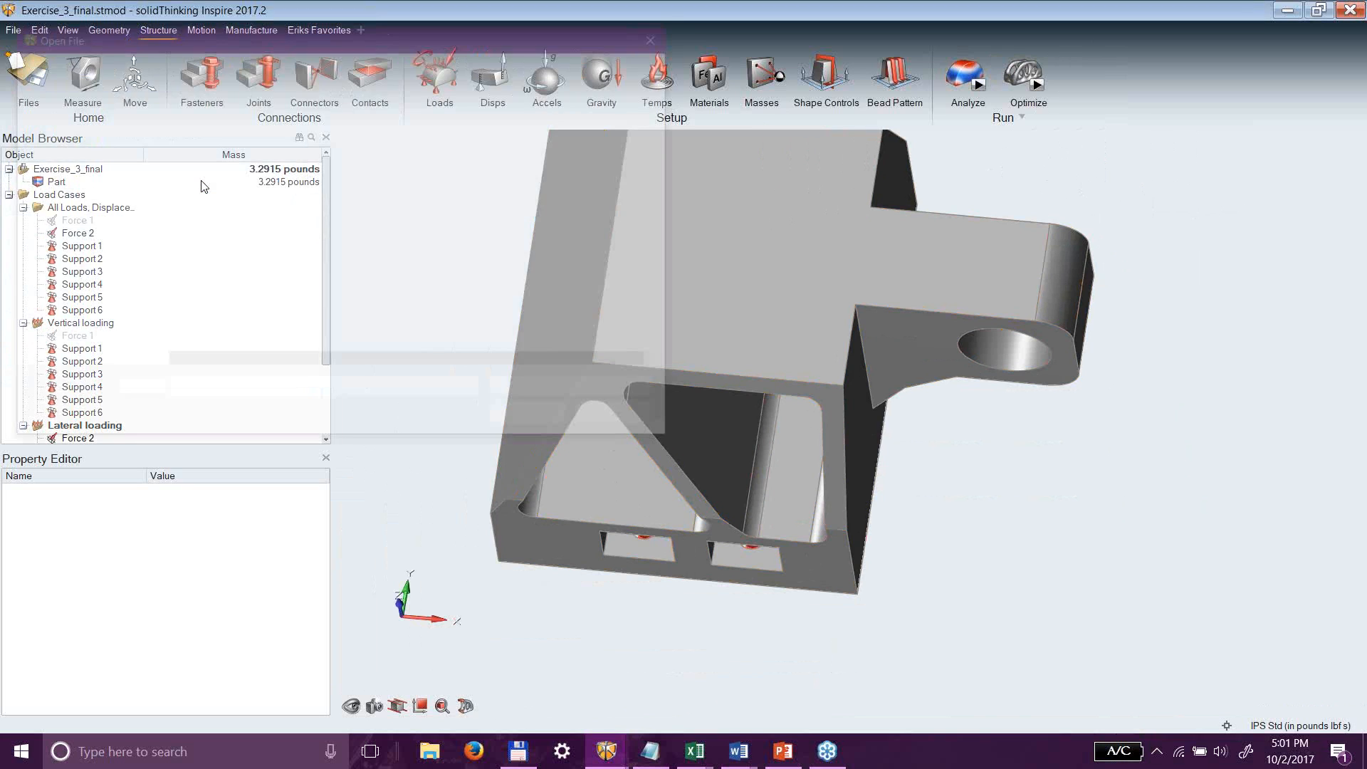
click(255, 64)
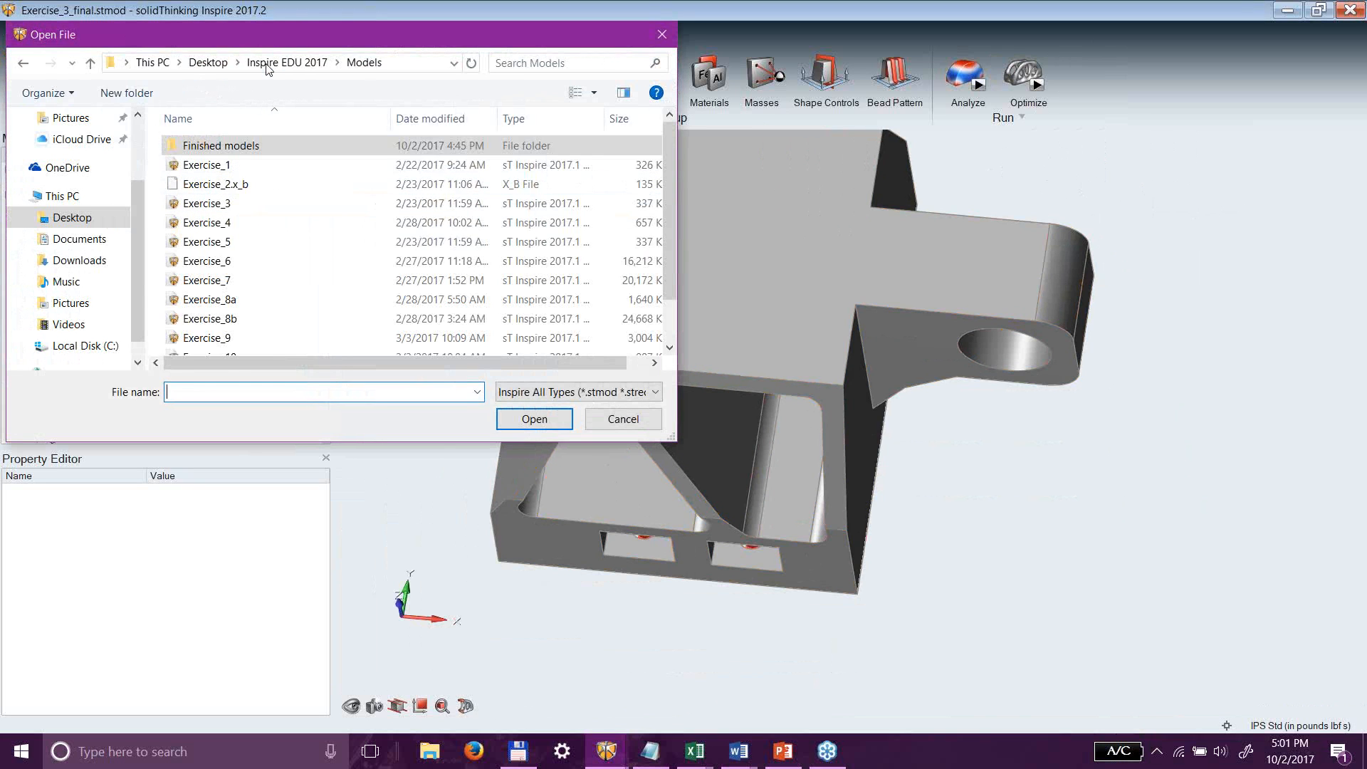
double_click(220, 223)
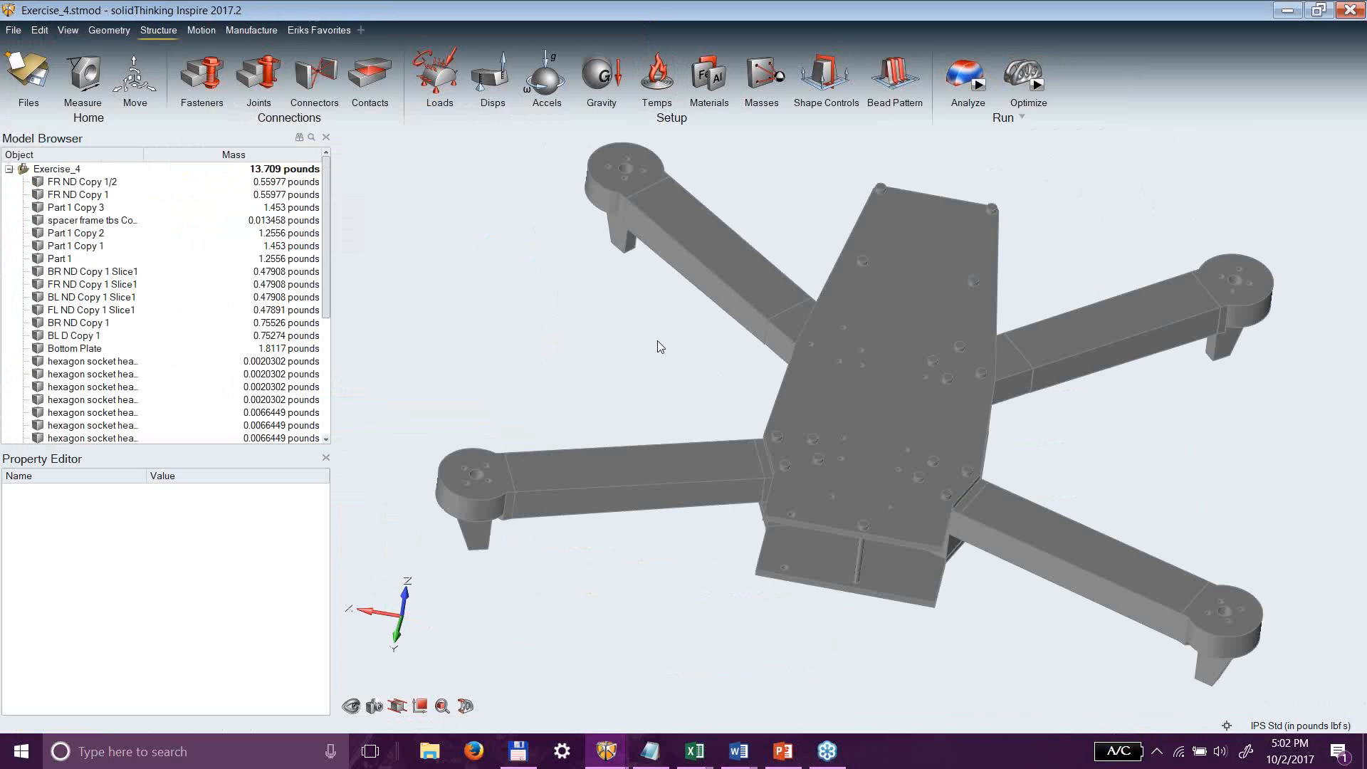
middle_drag(807, 641, 950, 611)
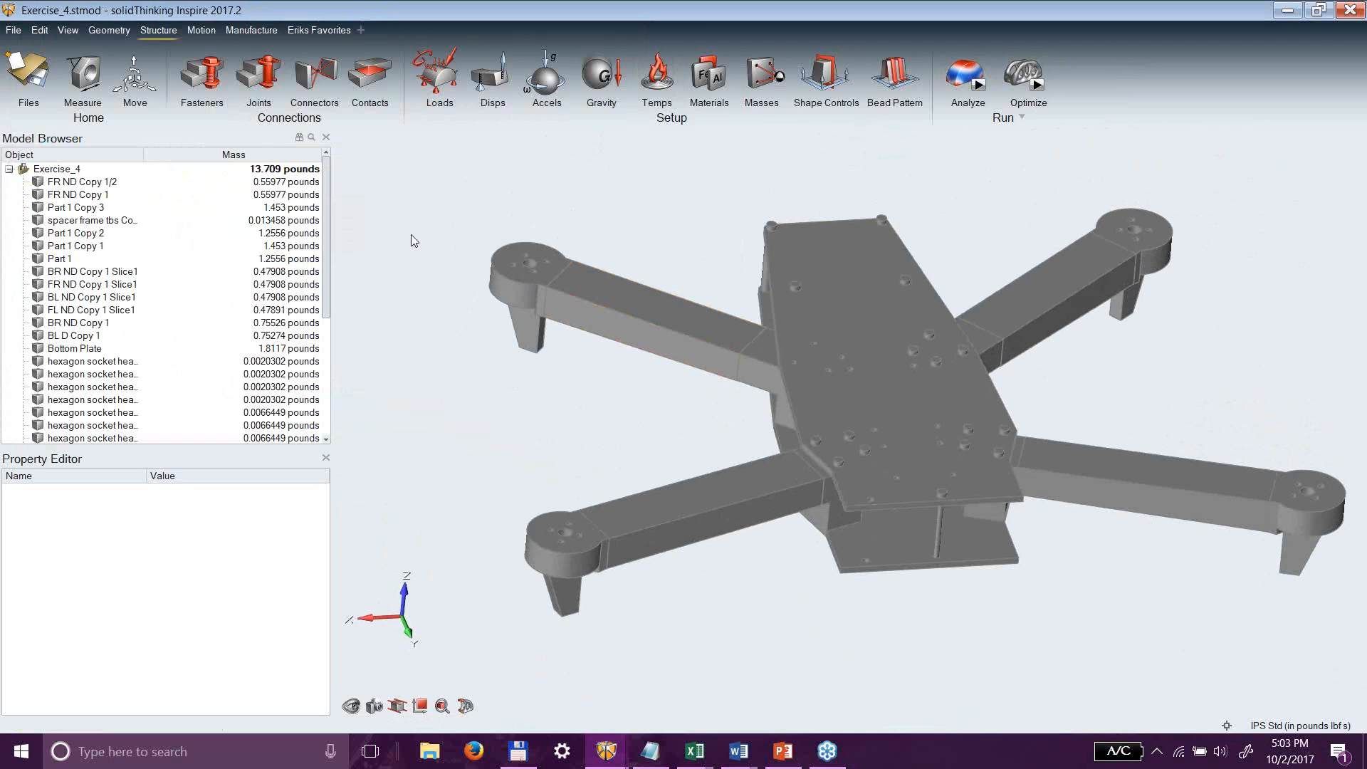
Find the contacts between the drone's parts and examine the bonded faces along the arms and mounting blocks.
scroll(83, 191, down, 6)
scroll(99, 197, up, 6)
right_drag(989, 514, 1038, 587)
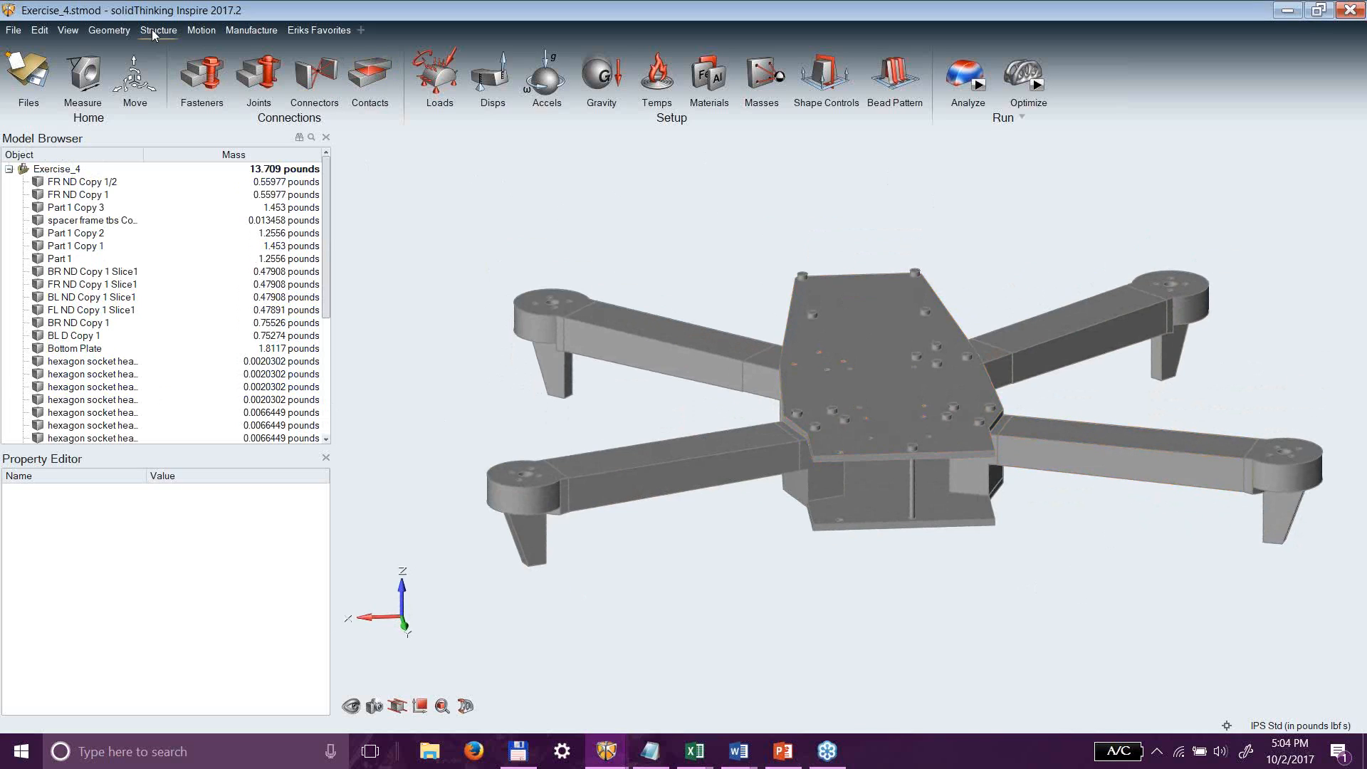
click(369, 75)
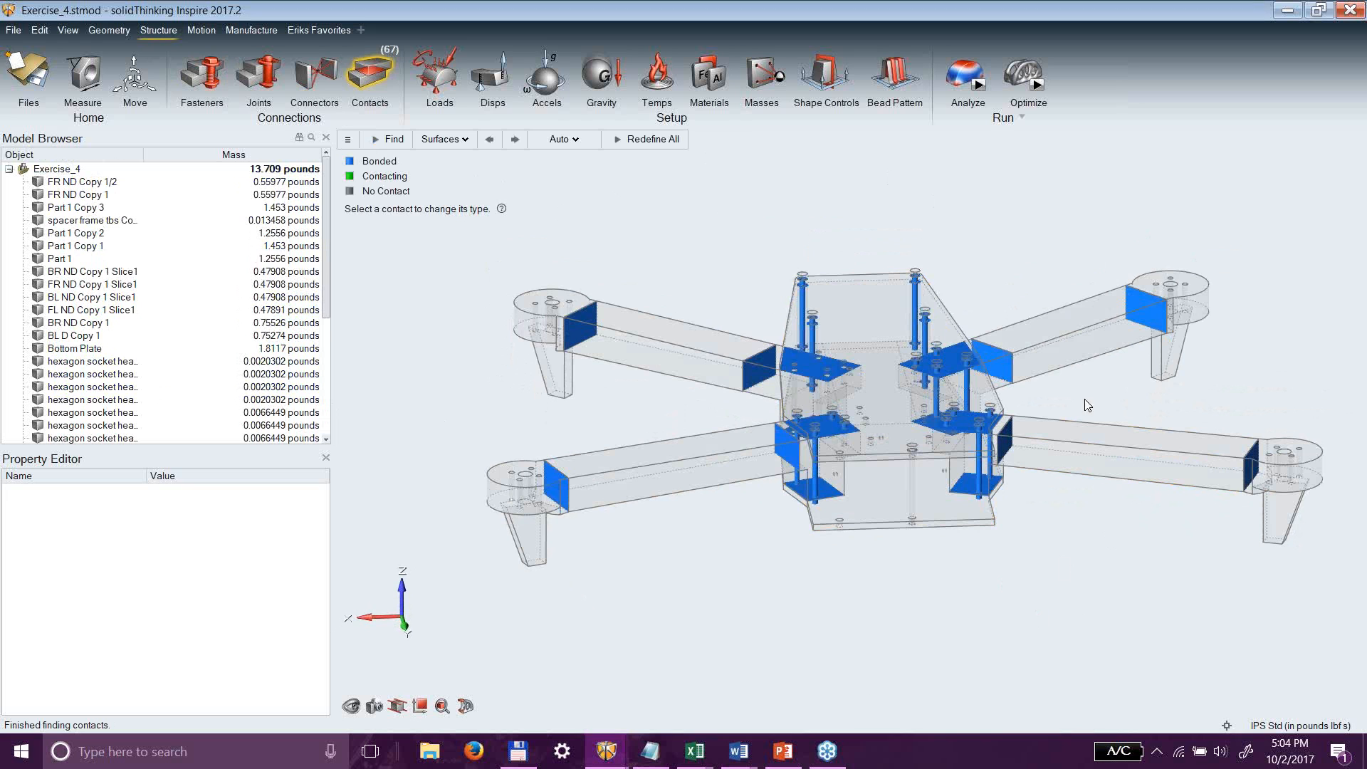
middle_drag(895, 554, 927, 604)
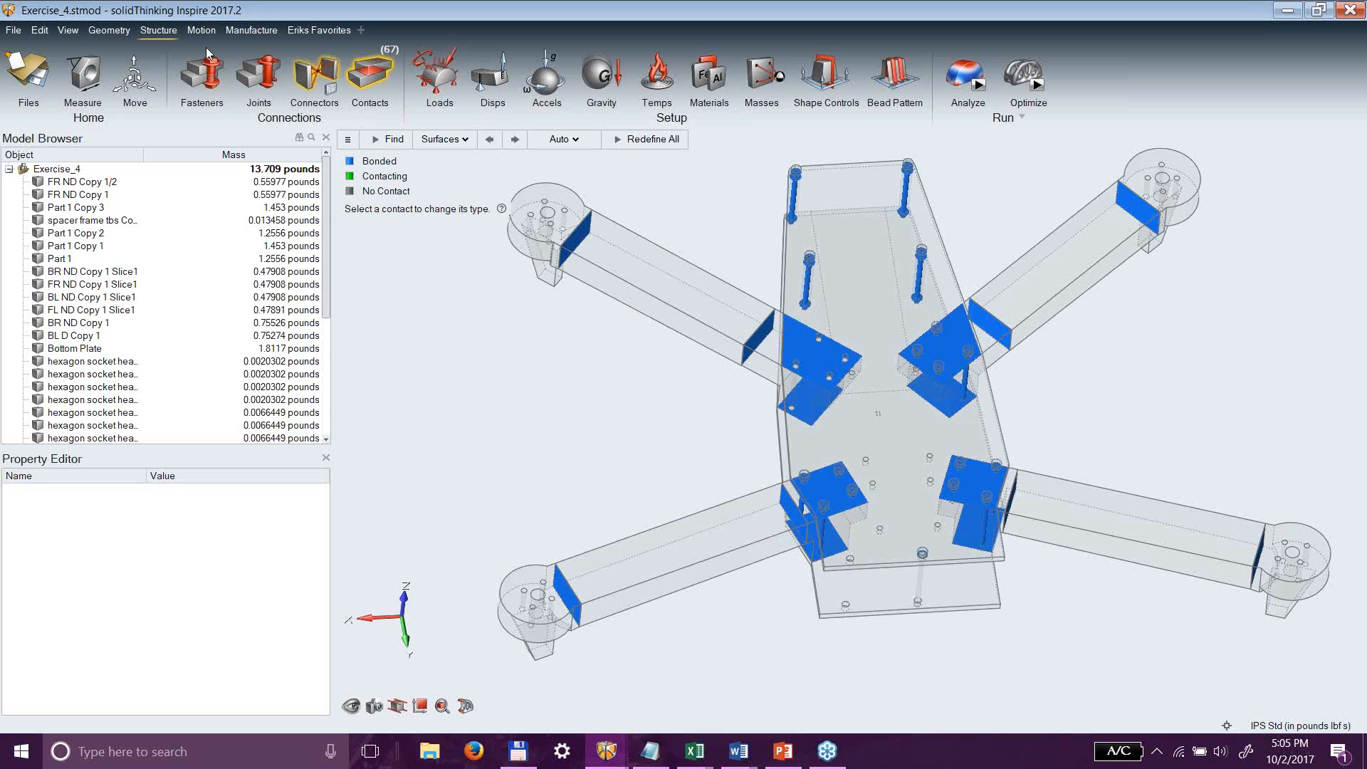
scroll(569, 238, up, 5)
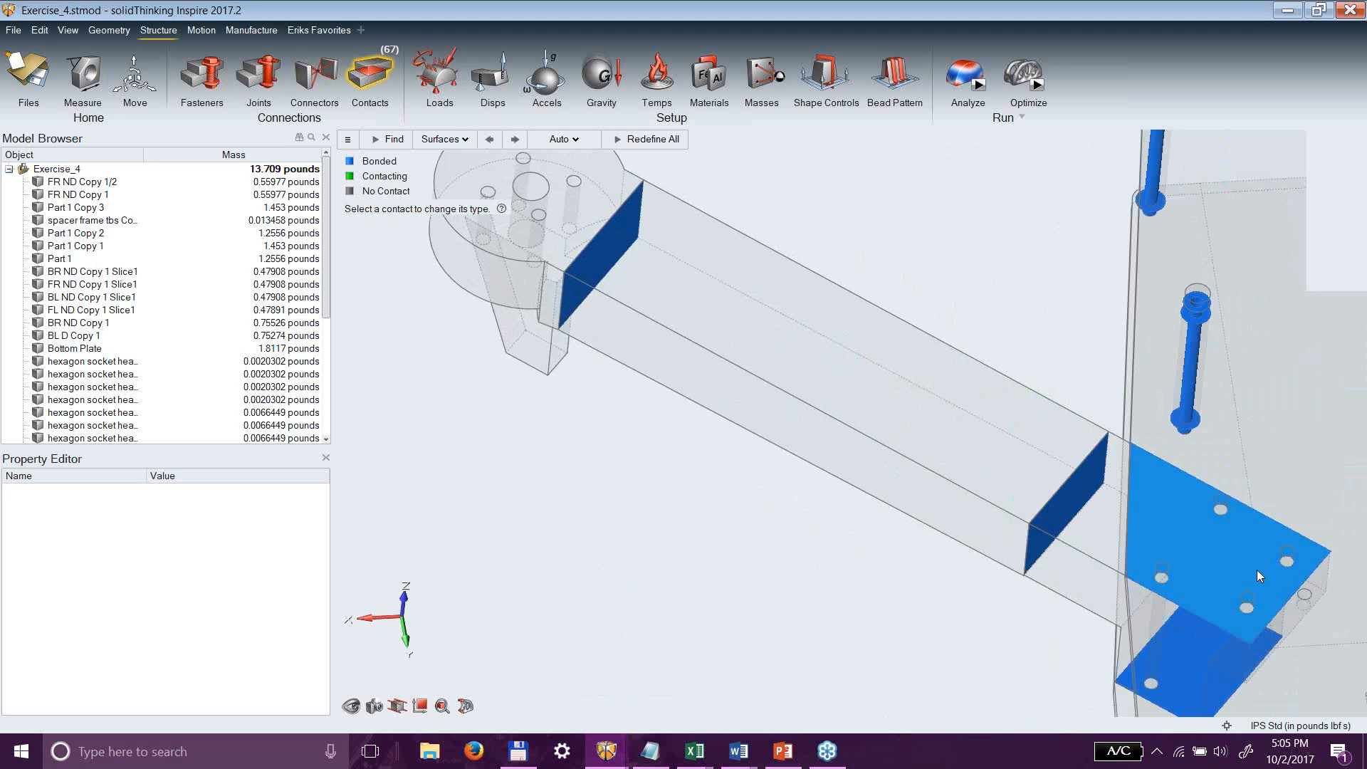
scroll(1242, 595, down, 4)
right_drag(1233, 627, 947, 413)
scroll(812, 463, up, 6)
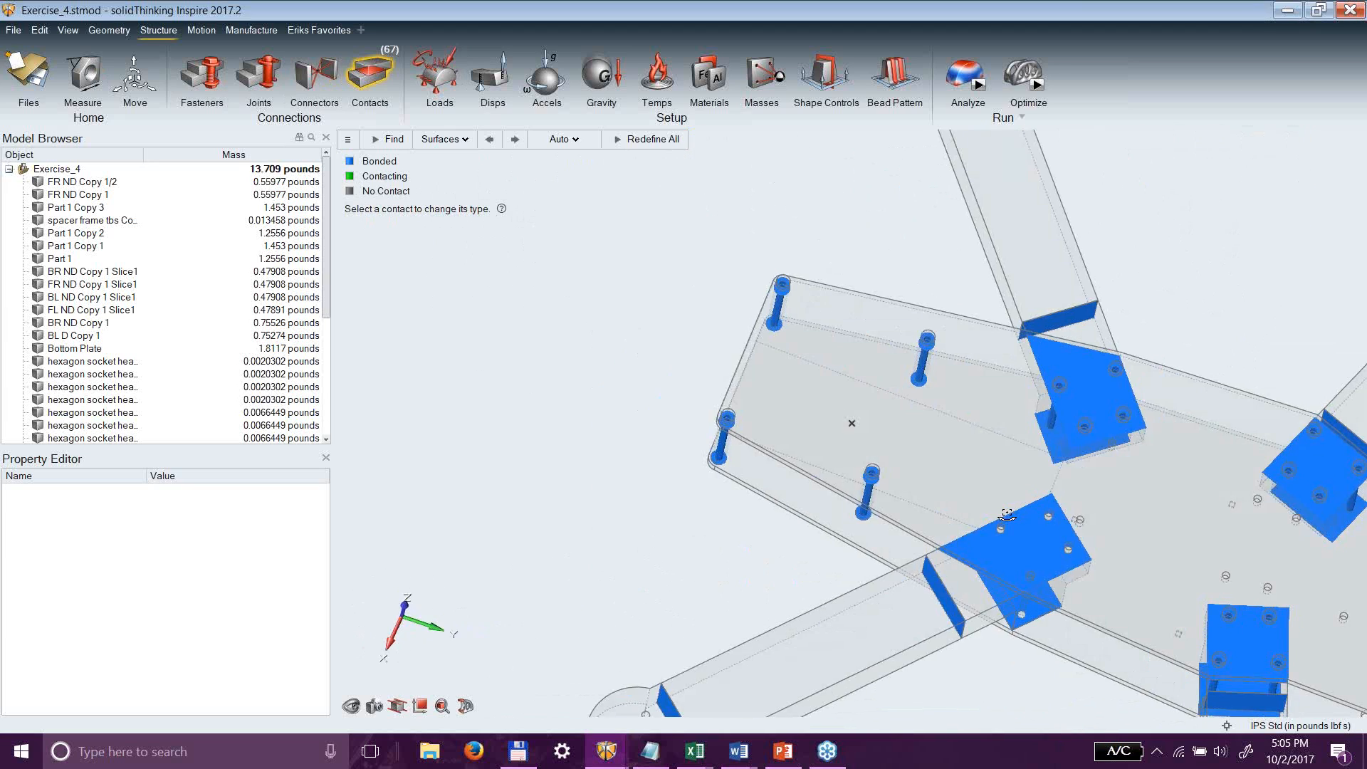
scroll(1101, 476, down, 8)
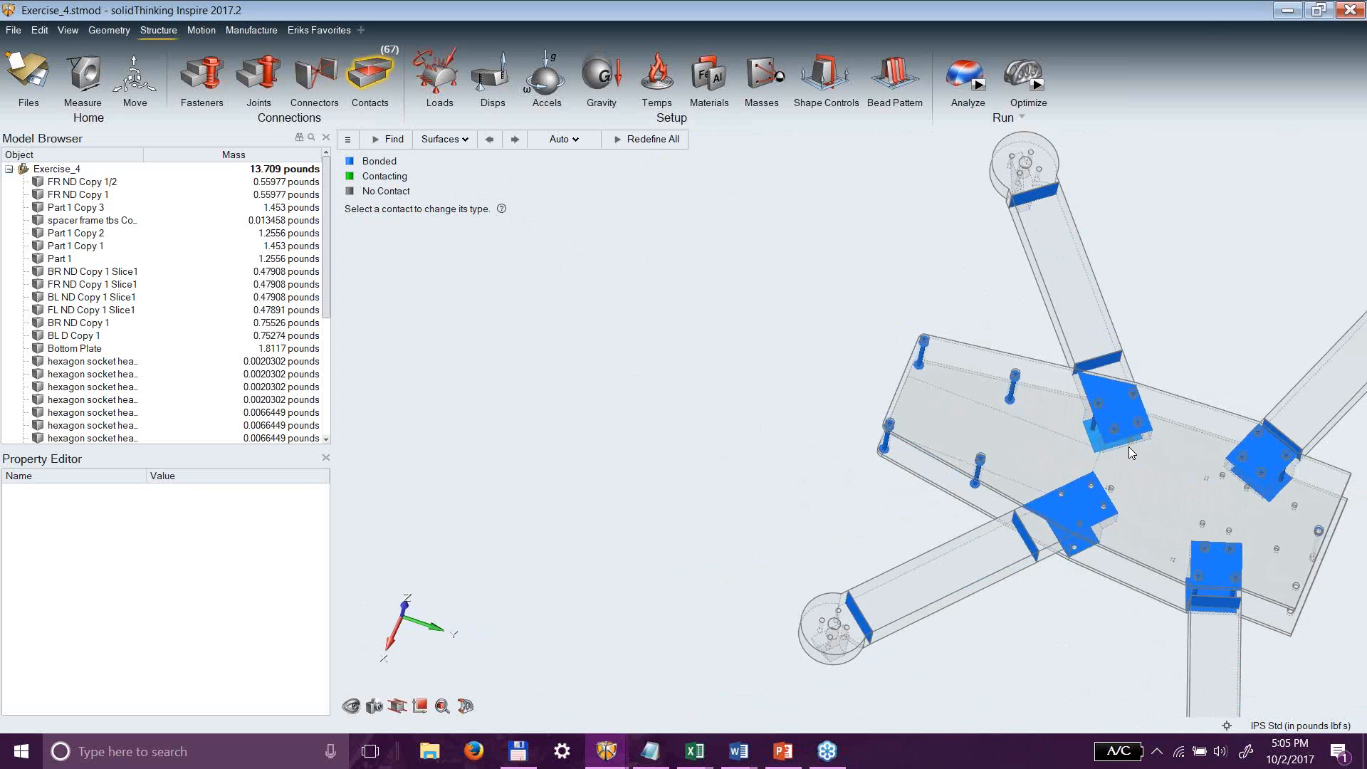
right_drag(1122, 678, 876, 581)
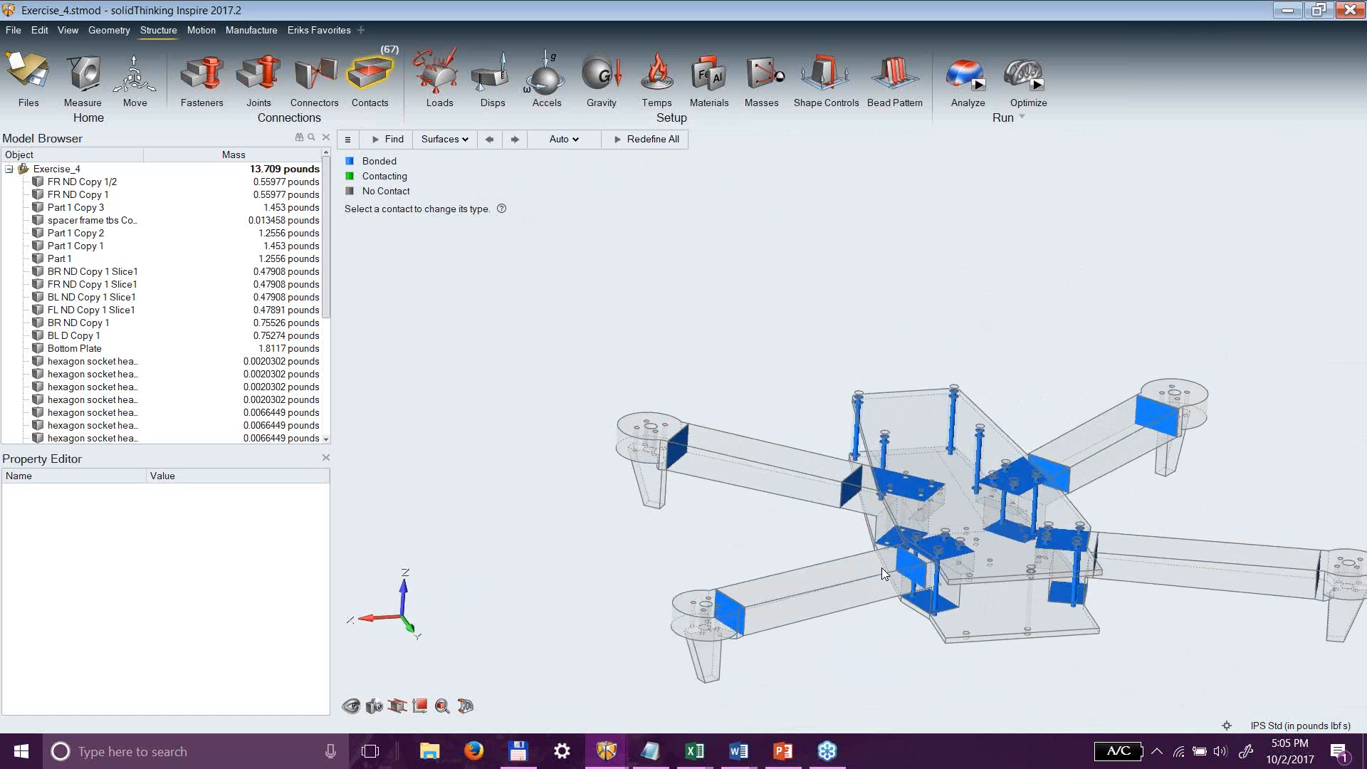
Examine the bonded contacts between the plates, arm mounts and screws, and exit the Contacts tool.
scroll(894, 500, up, 6)
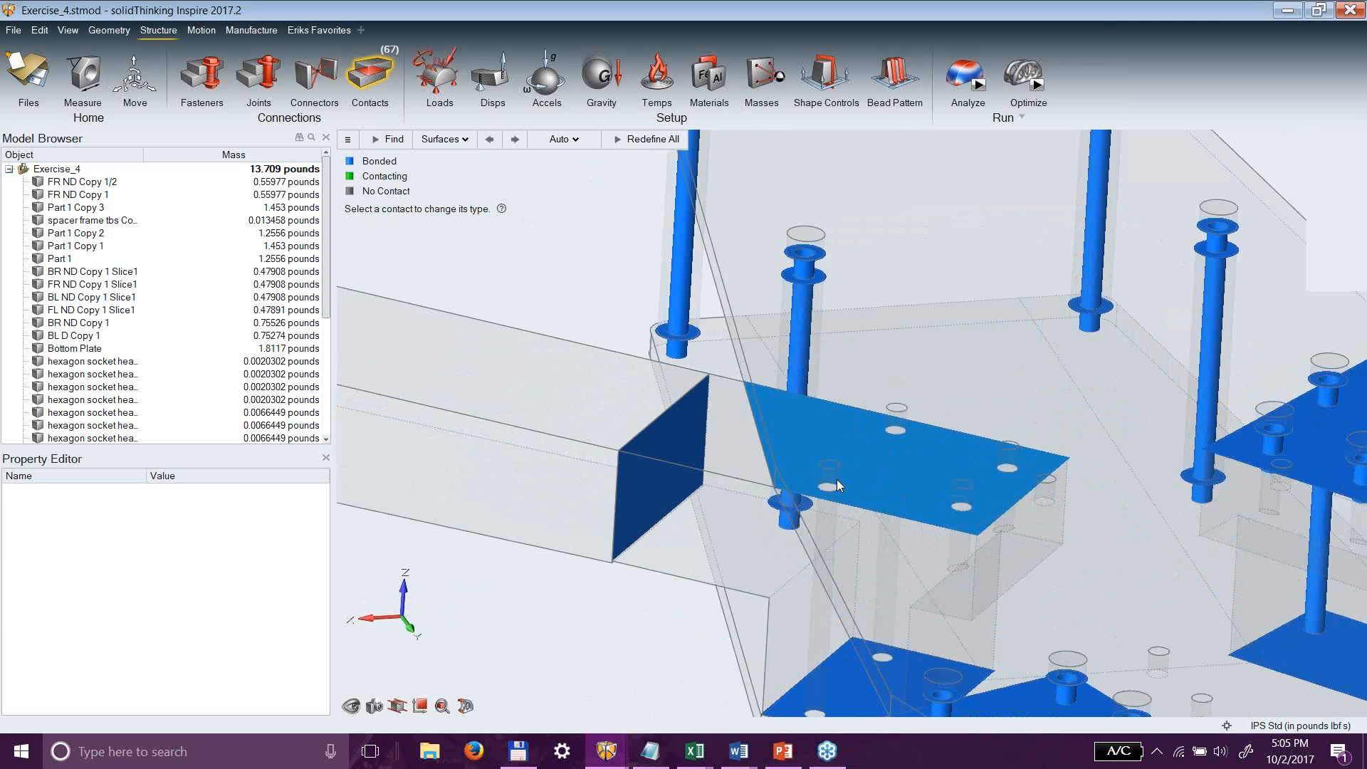
scroll(836, 479, down, 4)
scroll(582, 378, down, 3)
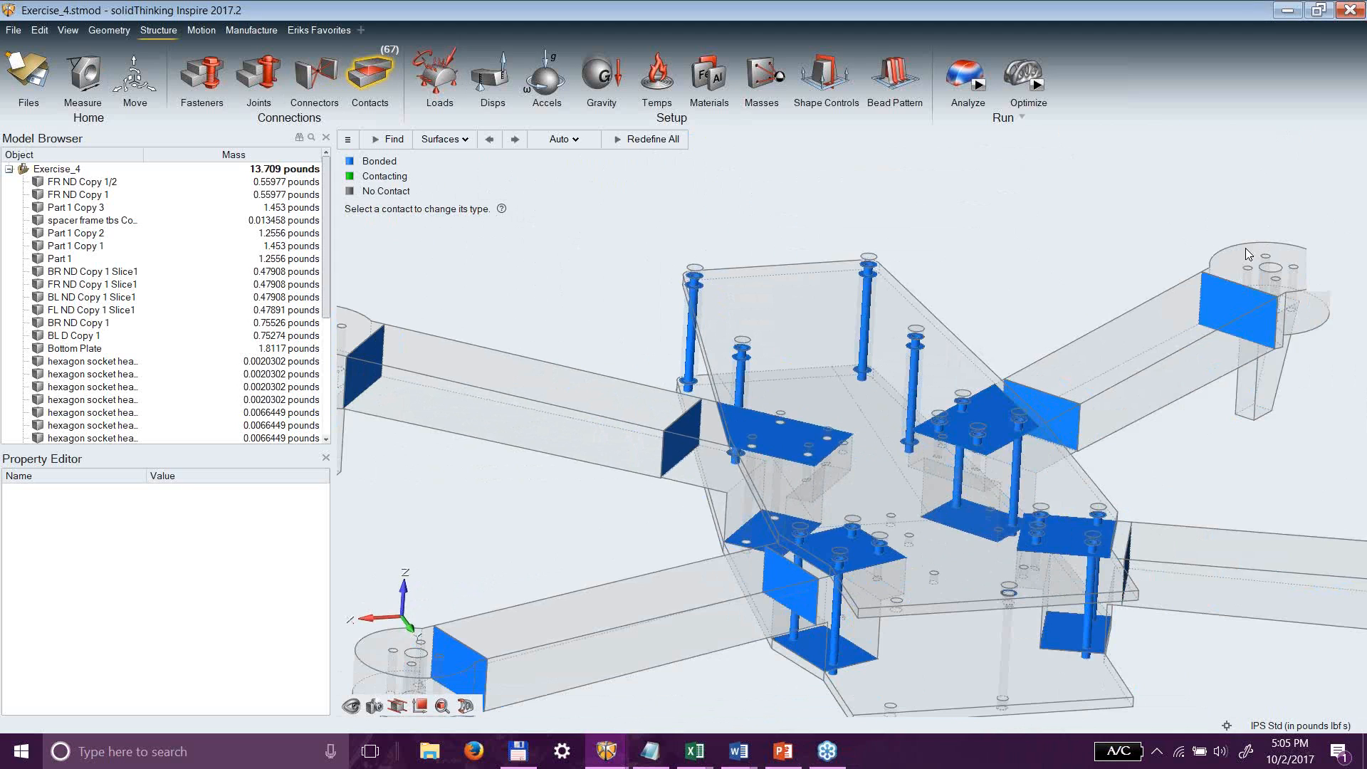
scroll(1039, 393, up, 5)
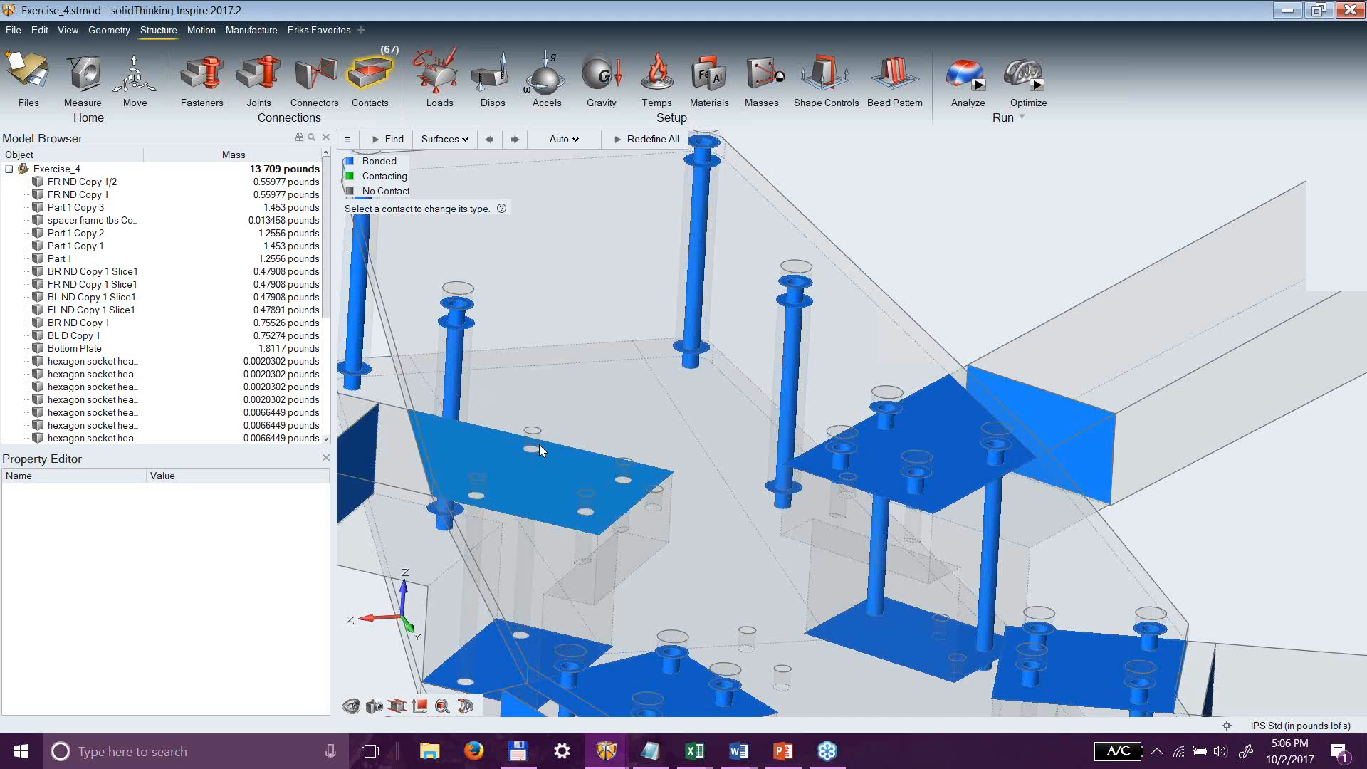
scroll(589, 518, down, 5)
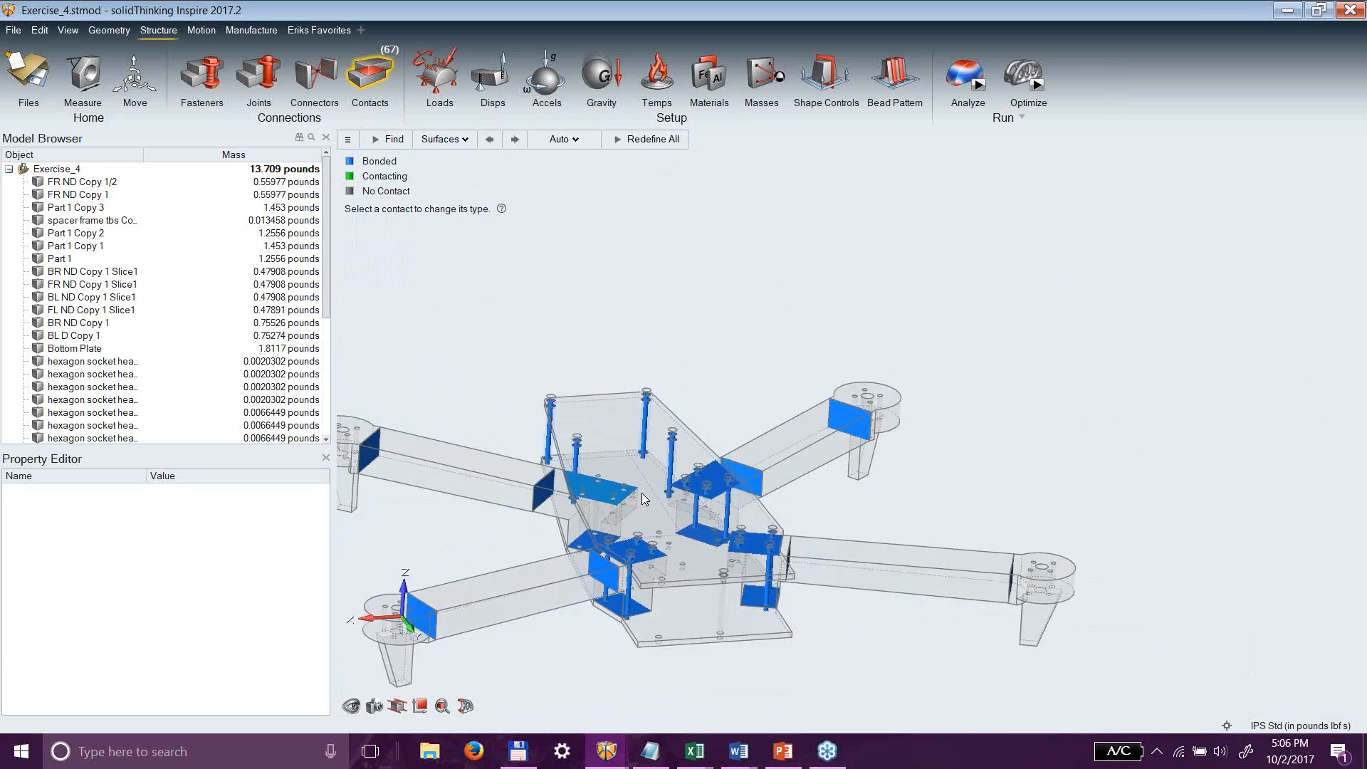
middle_drag(668, 429, 618, 422)
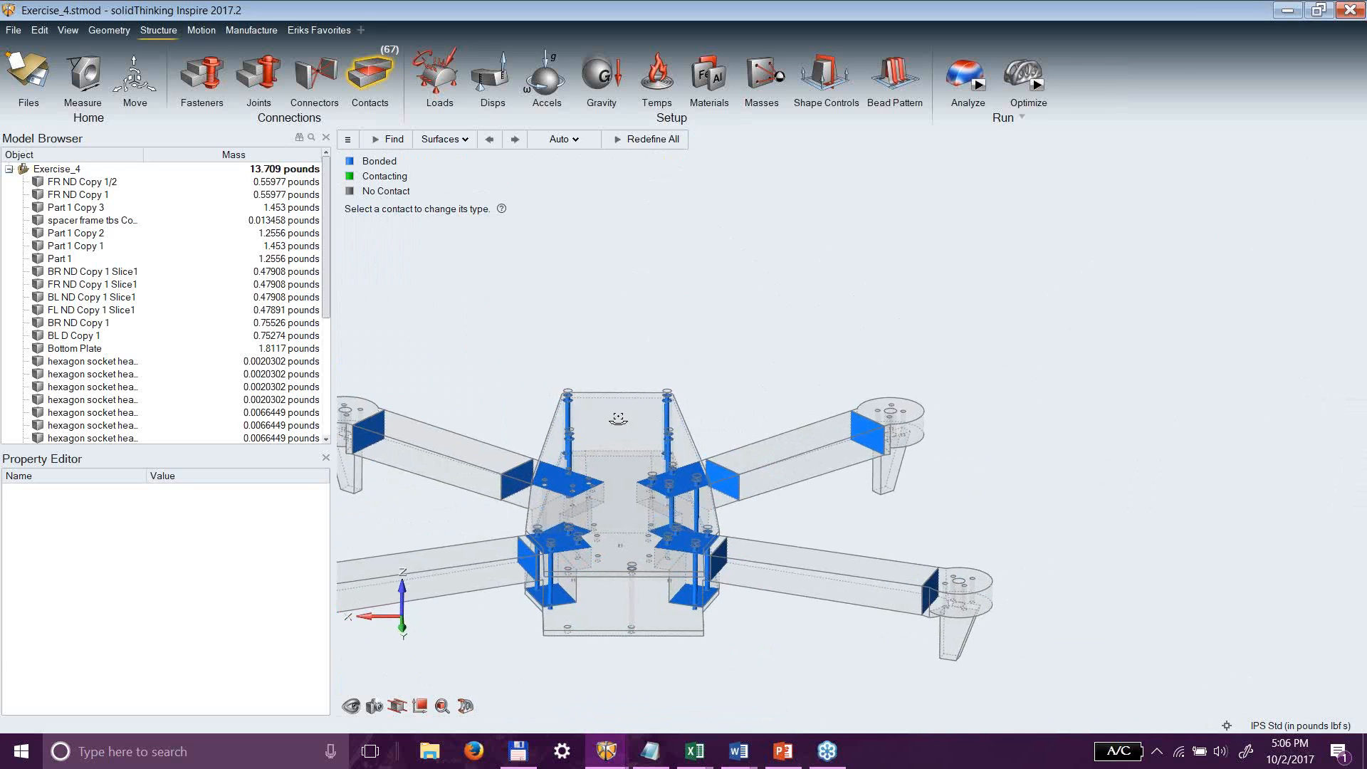
key(f)
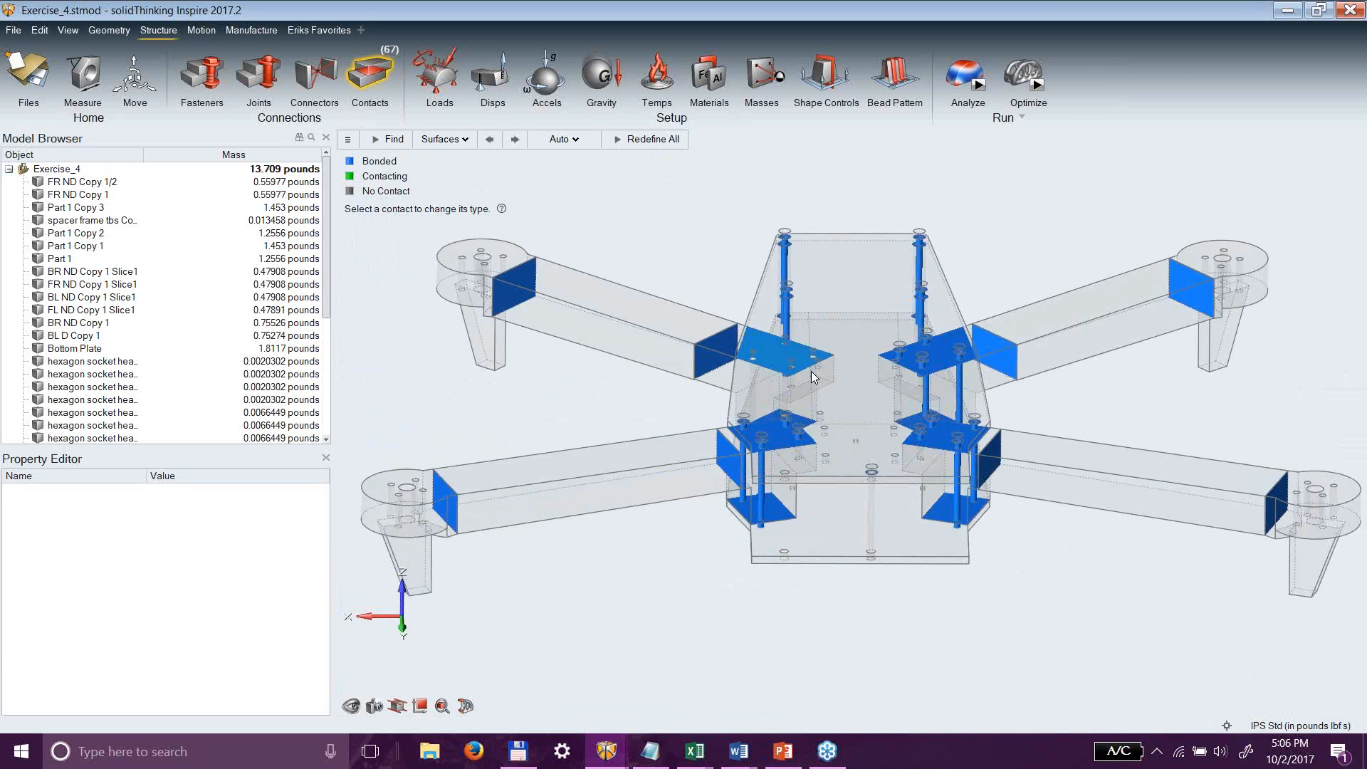
middle_drag(751, 584, 853, 595)
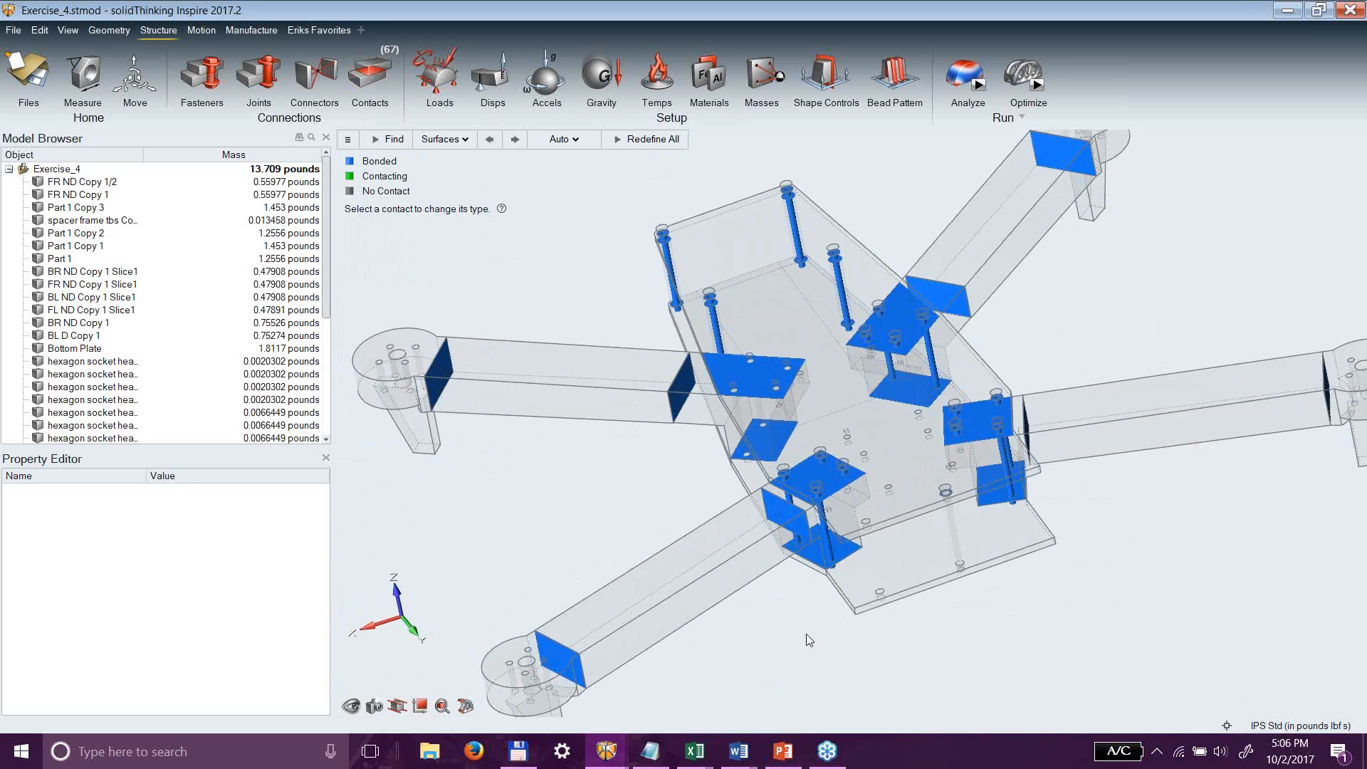
key(Escape)
Isolate one hexagon socket head cap screw on the top plate to inspect its shape, and show the whole Exercise_4 assembly again.
scroll(822, 484, up, 10)
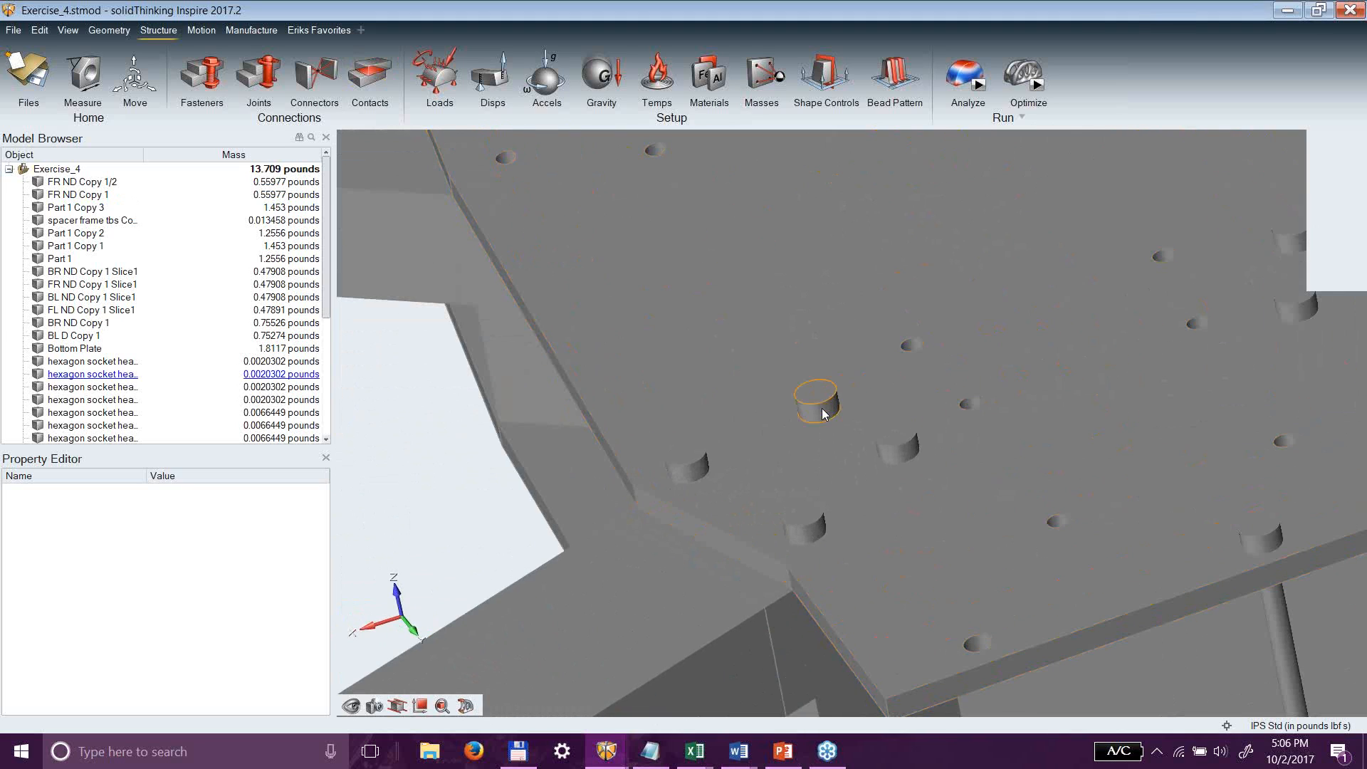
click(823, 413)
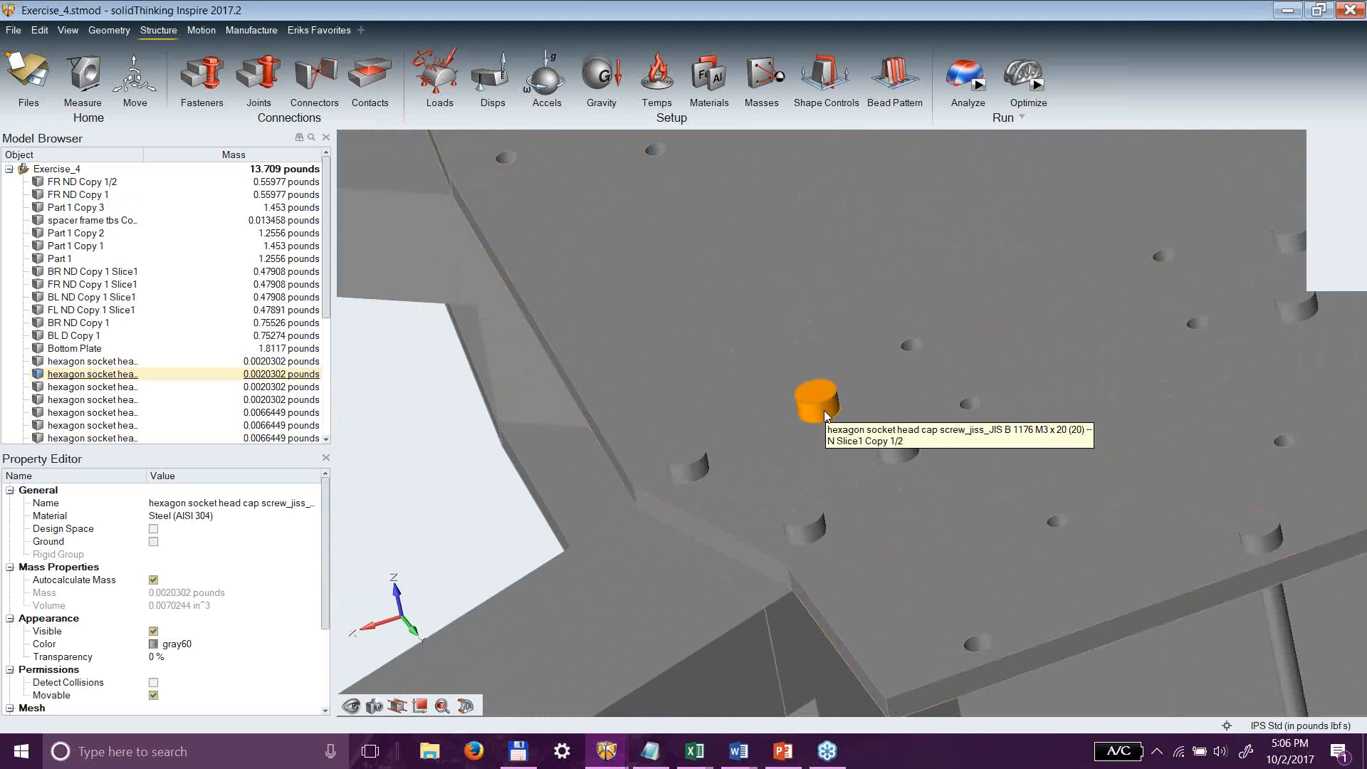
key(i)
scroll(816, 486, down, 2)
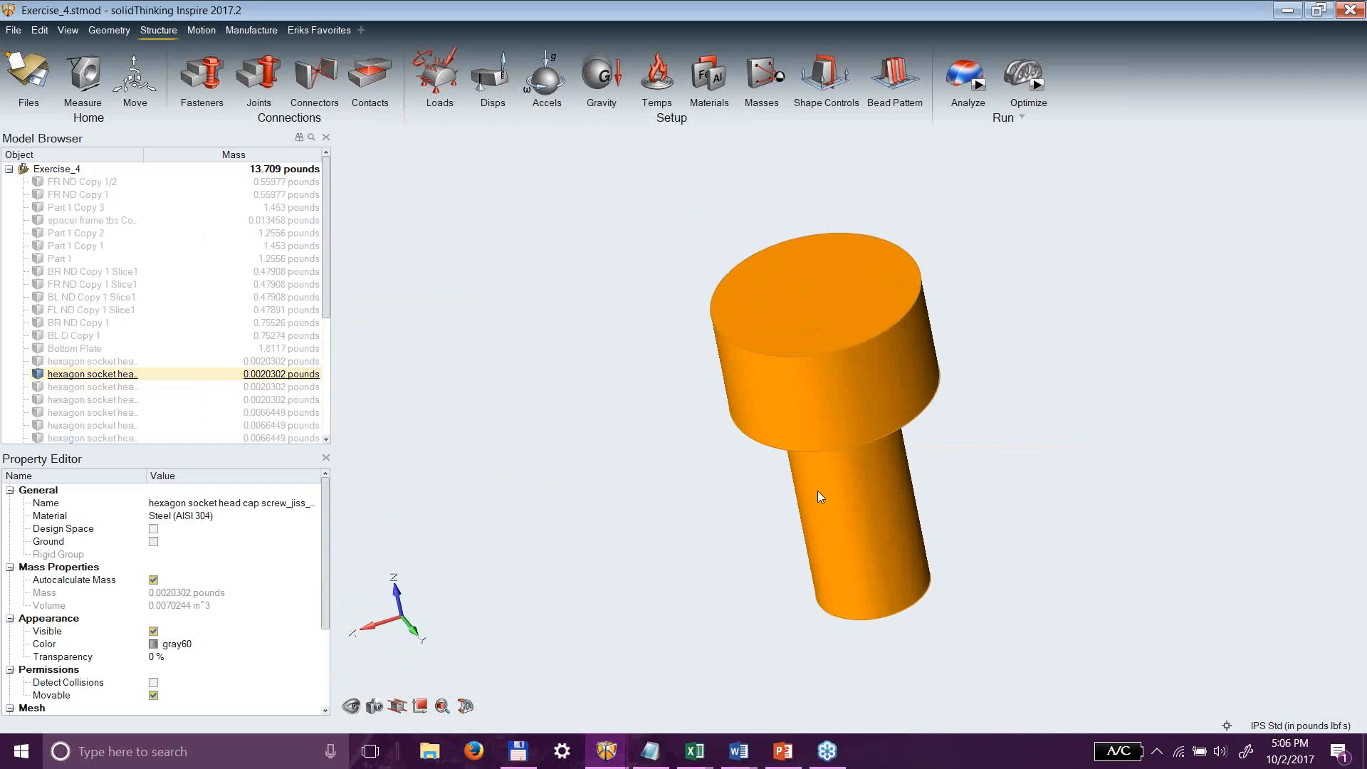
mouse_move(722, 562)
right_down()
mouse_move(780, 572)
mouse_move(725, 539)
mouse_move(751, 468)
mouse_move(826, 351)
mouse_move(831, 482)
mouse_move(812, 564)
mouse_move(788, 597)
mouse_move(797, 553)
right_up()
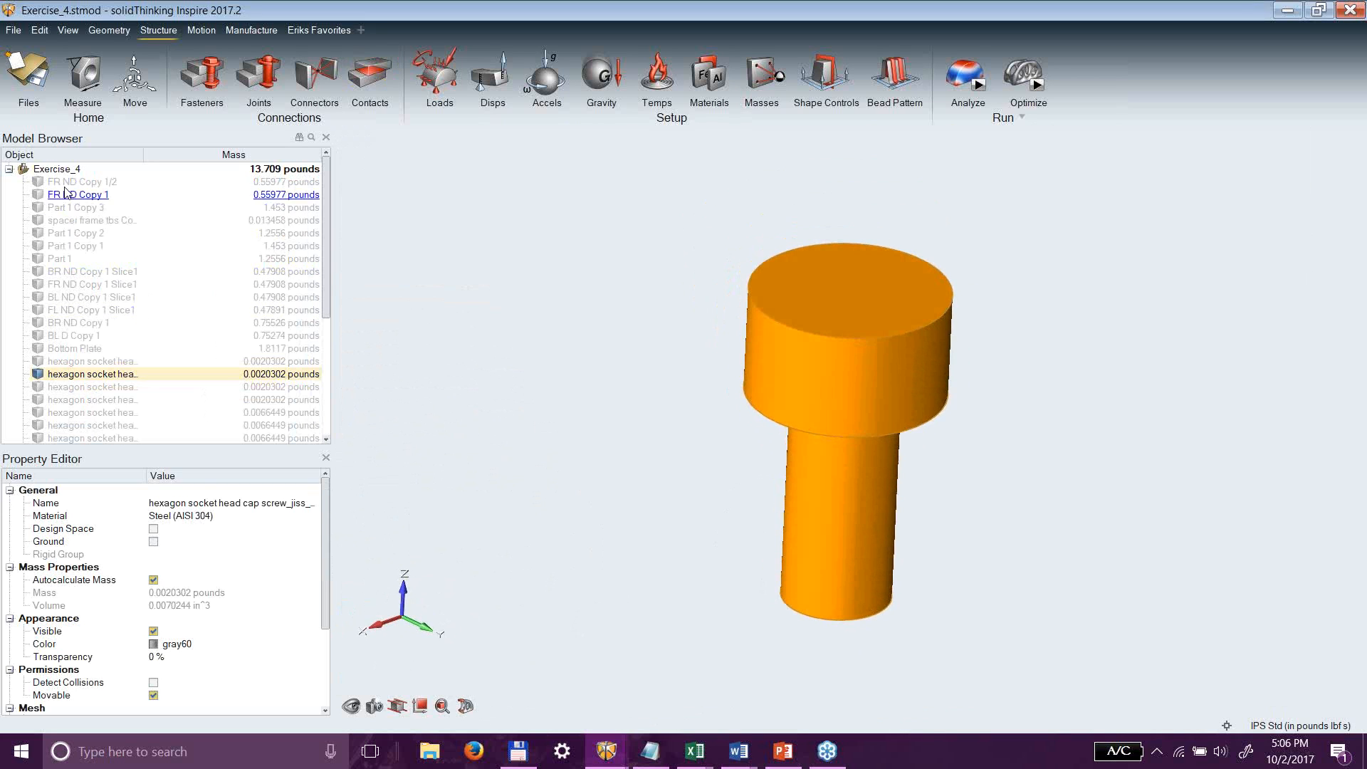
right_click(48, 169)
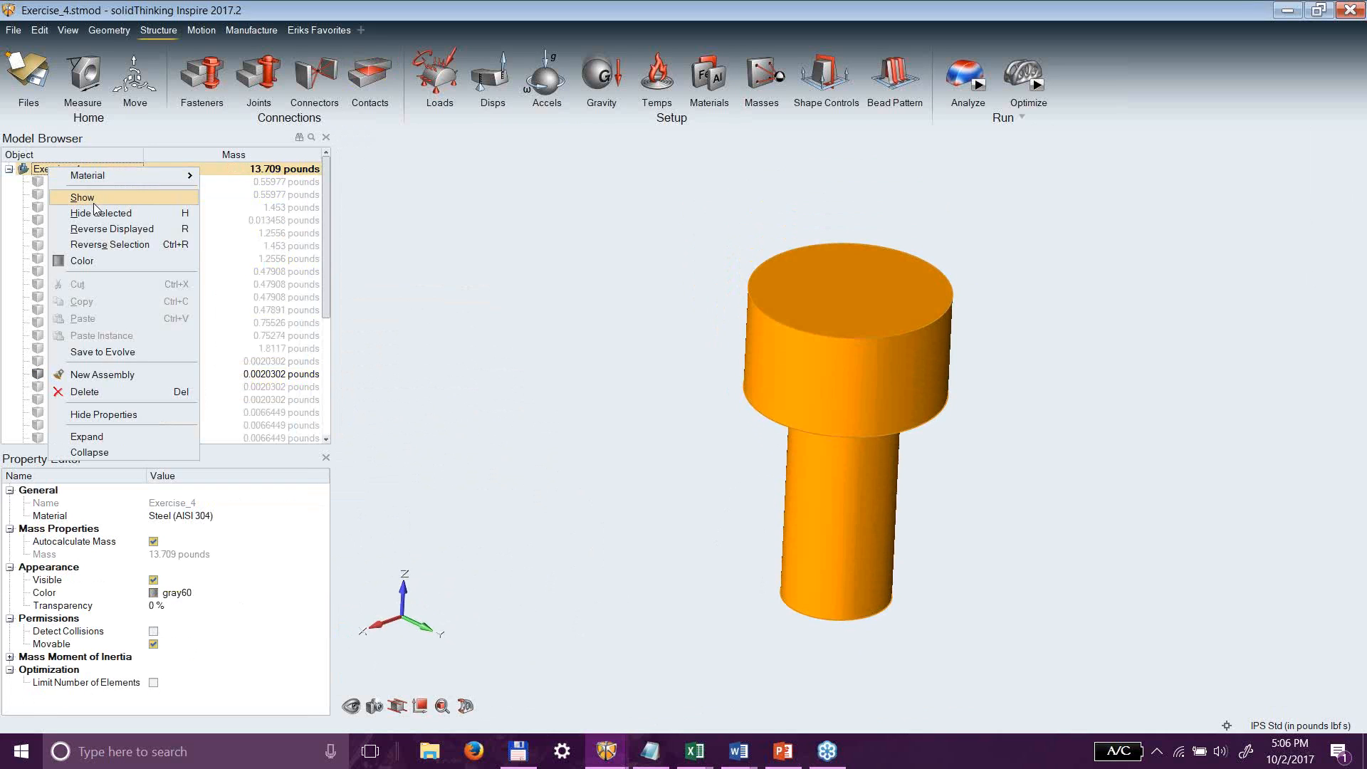
click(97, 198)
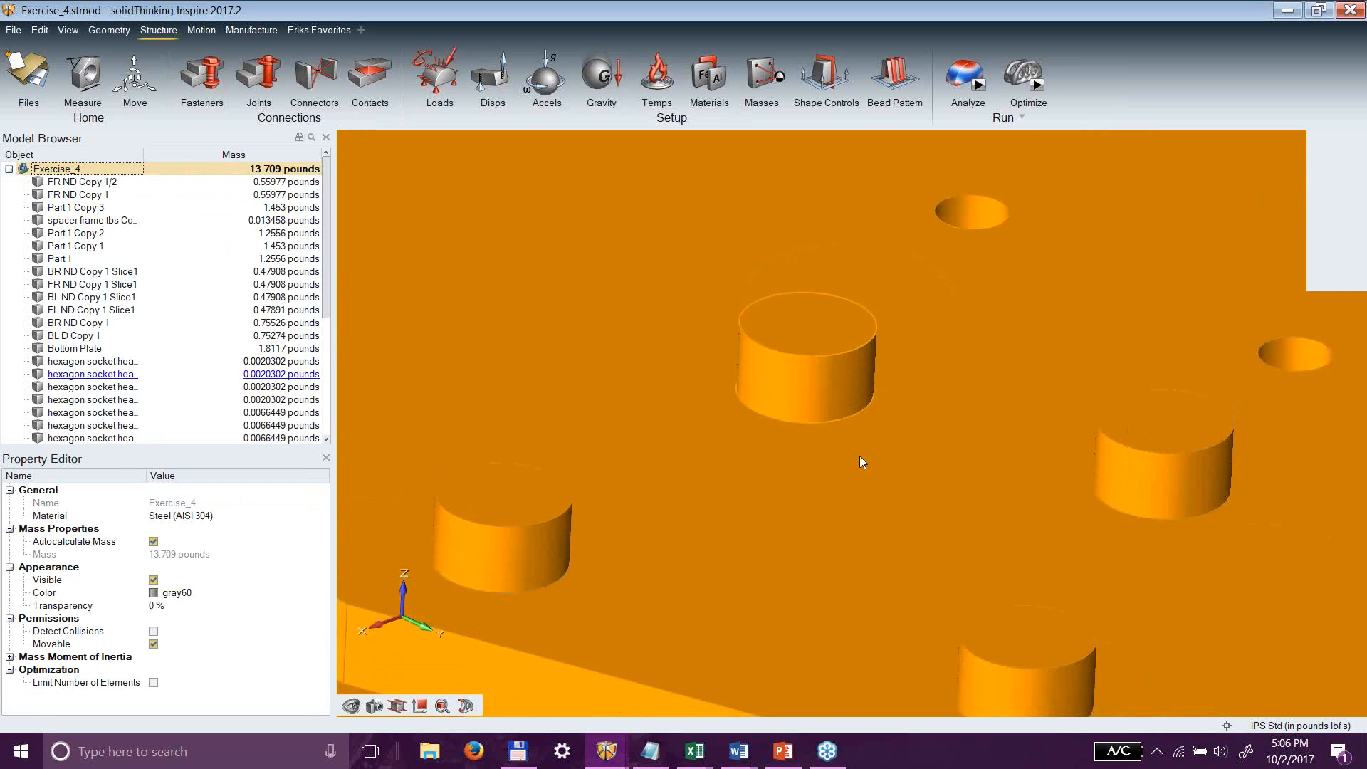
scroll(887, 450, down, 8)
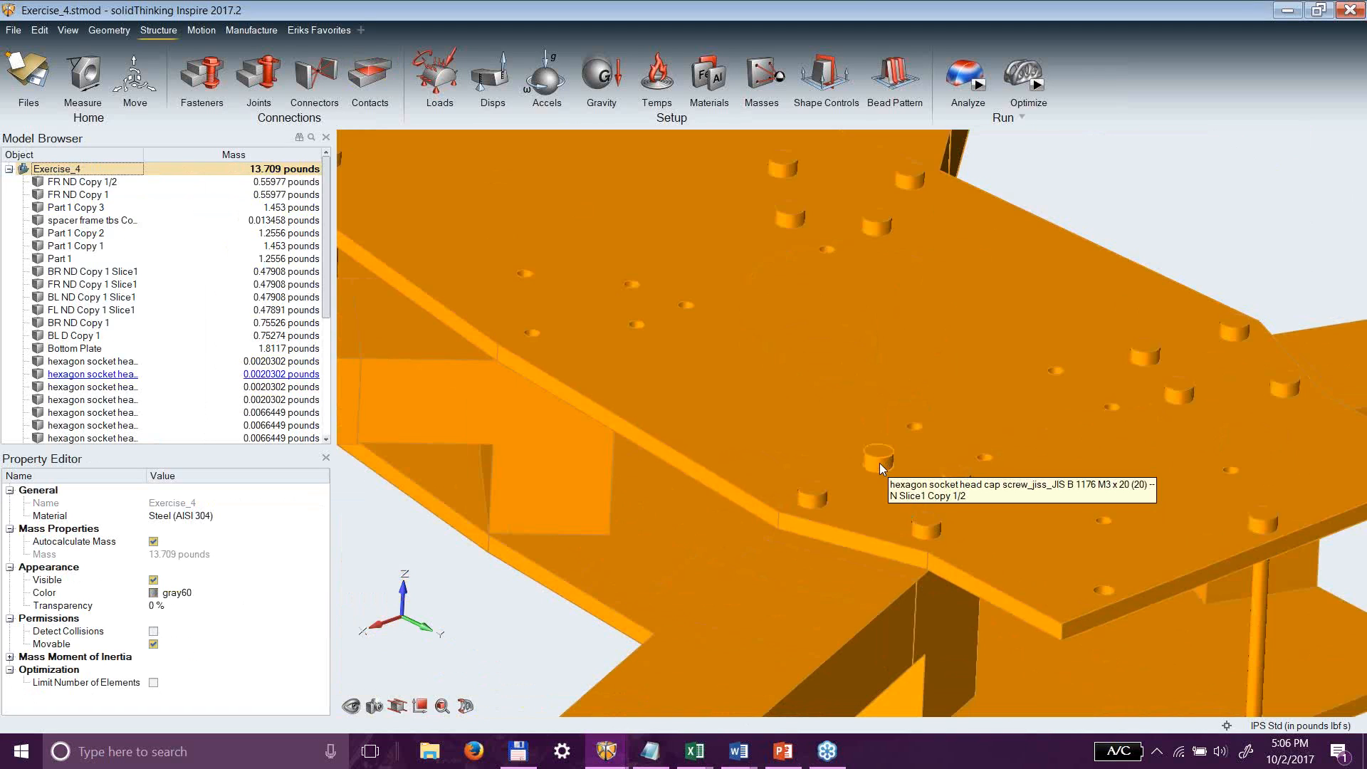
Delete the thirteen hexagon socket head cap screws listed between the Bottom Plate and the spacer frames.
click(114, 361)
drag(327, 279, 336, 366)
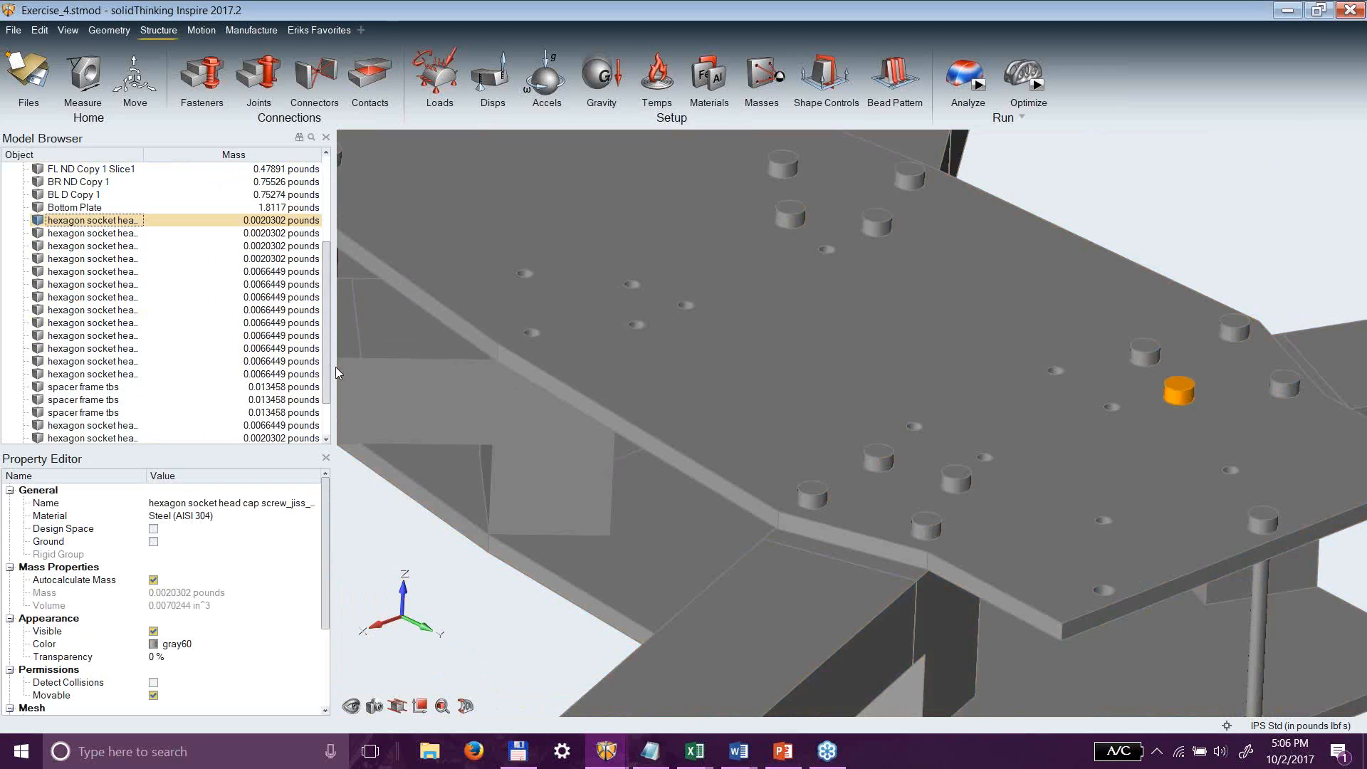
shift+click(122, 374)
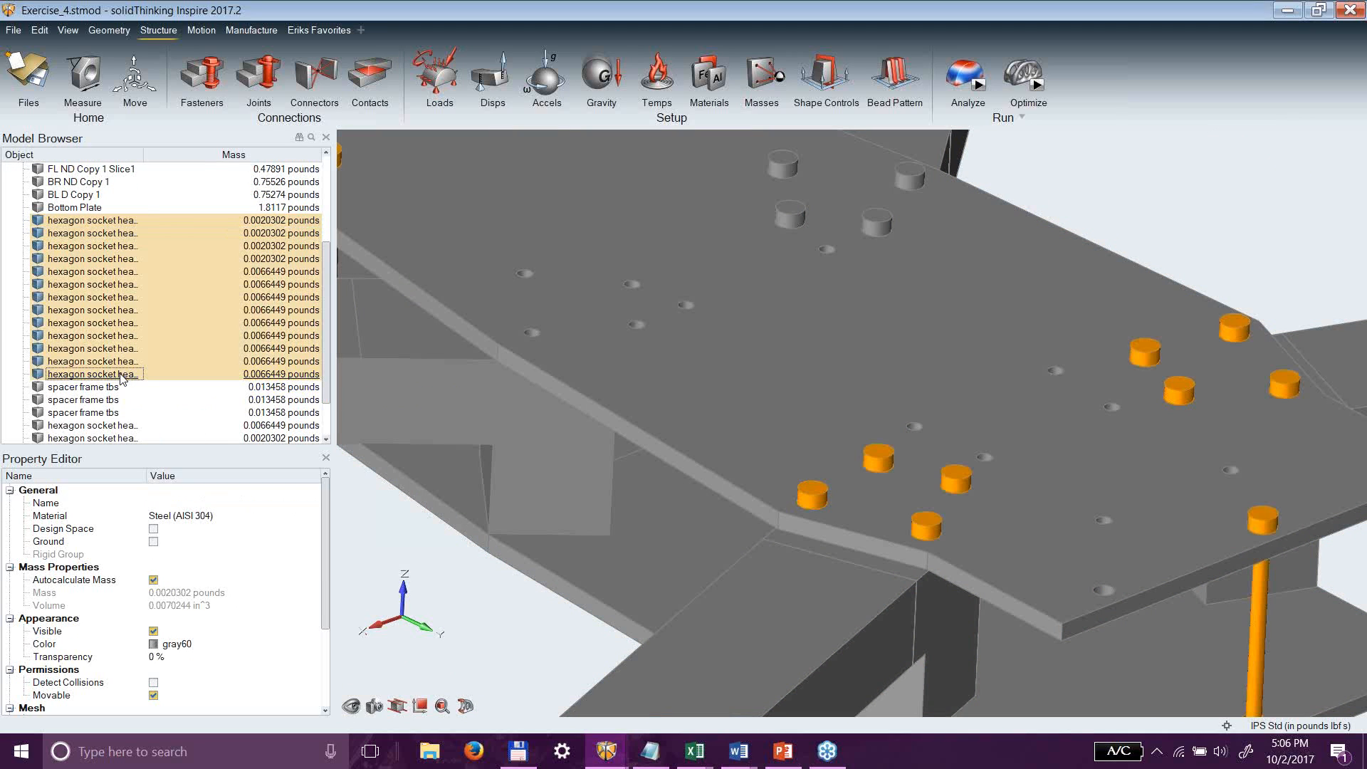
right_click(122, 377)
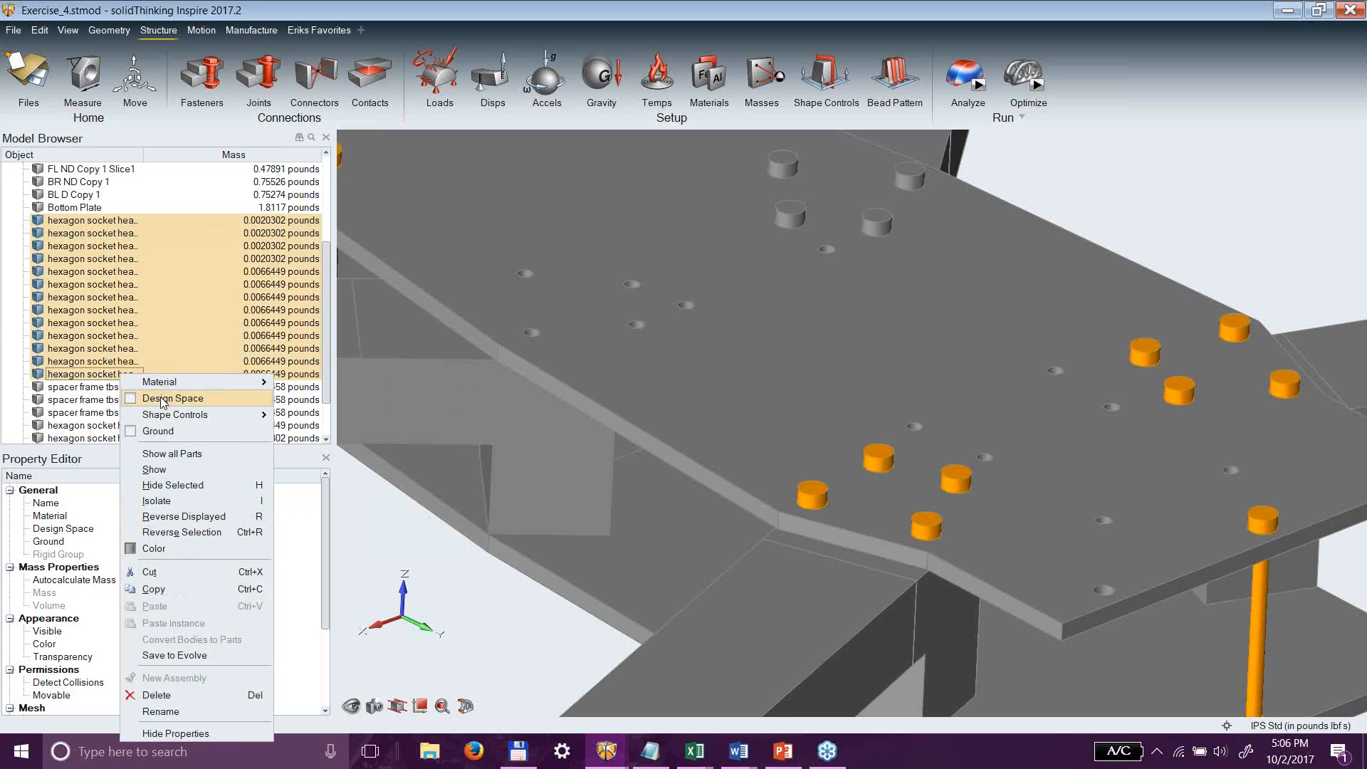
click(1302, 502)
scroll(1304, 547, down, 5)
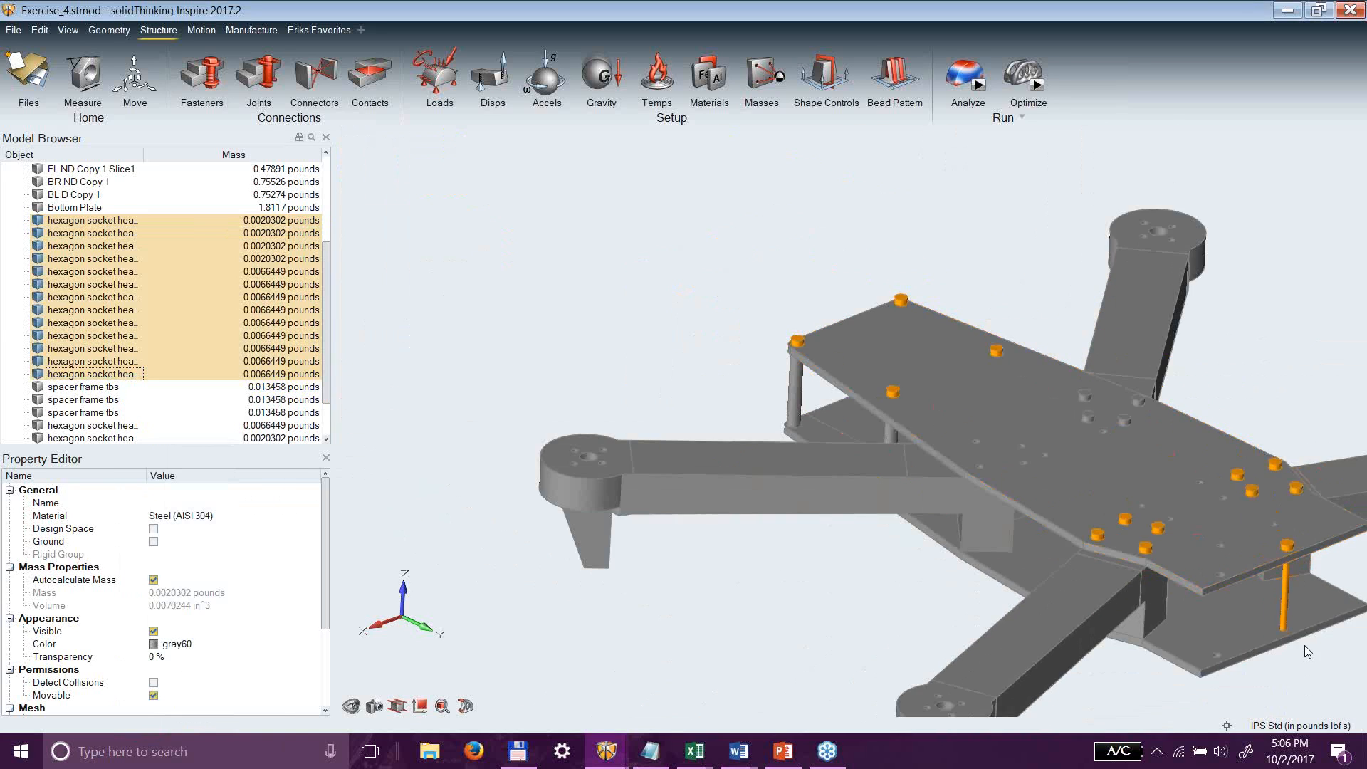
scroll(1301, 649, up, 2)
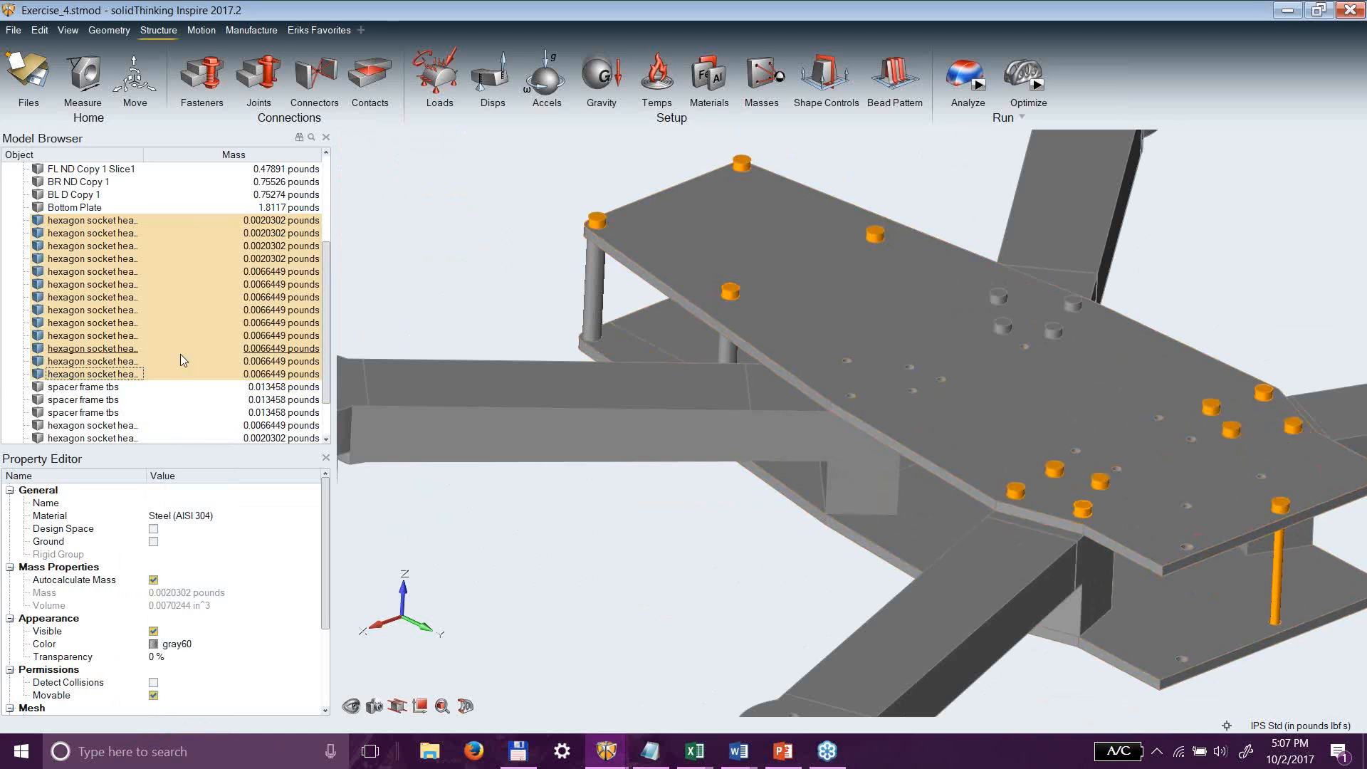
right_click(115, 313)
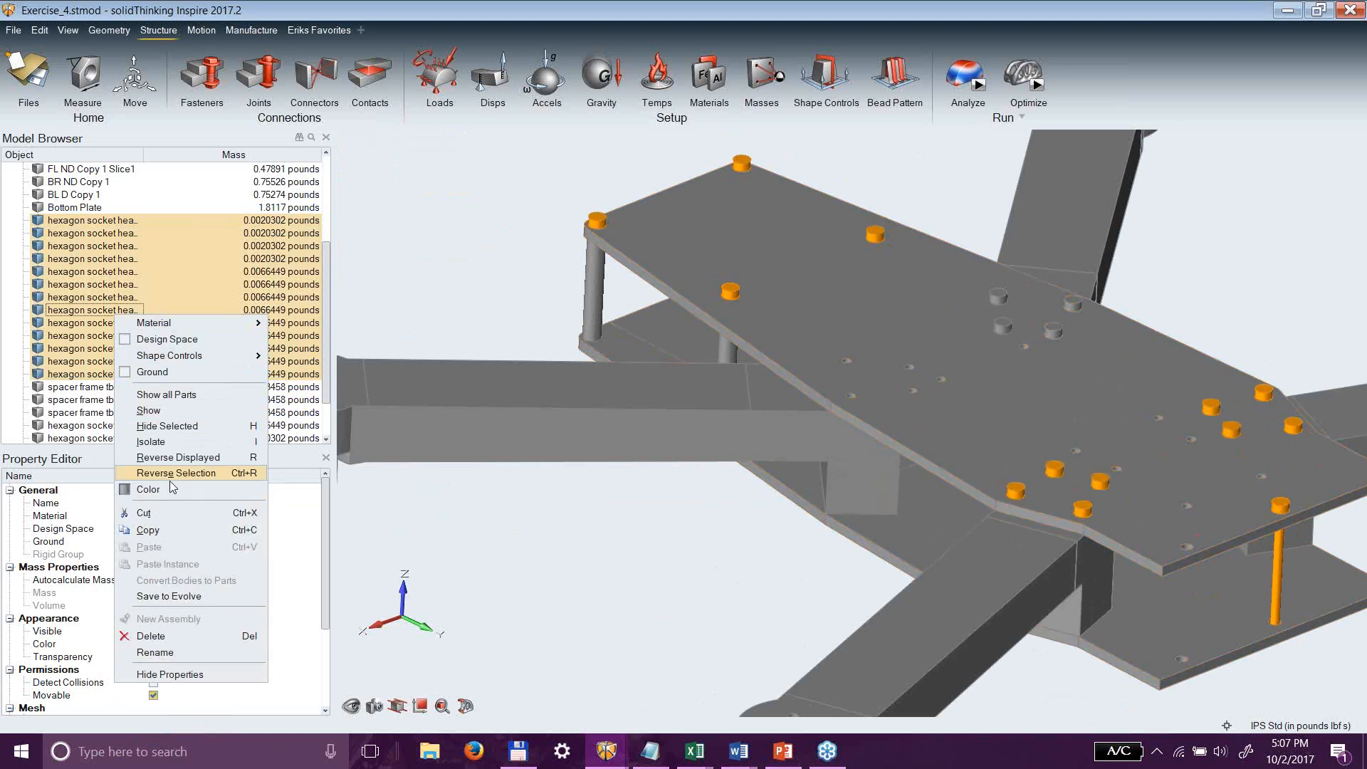
click(181, 636)
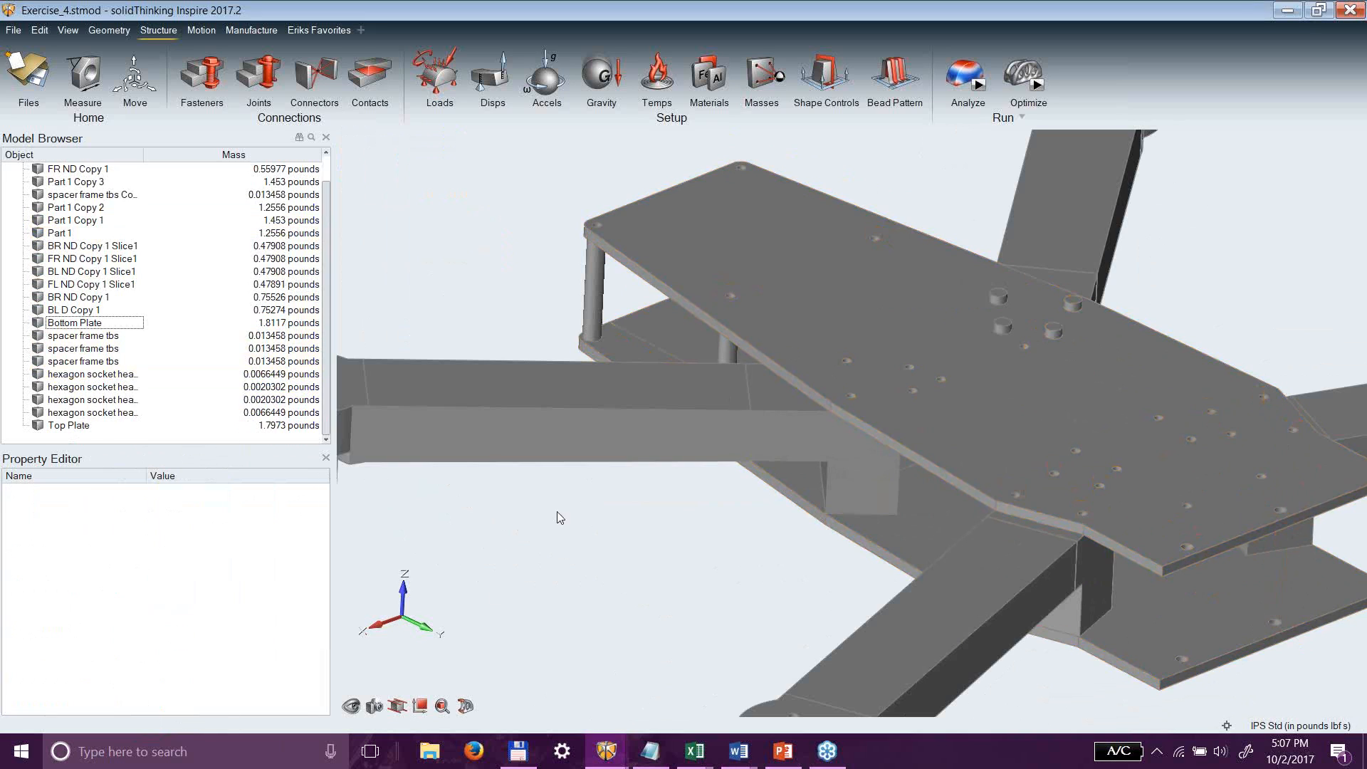
Delete the four remaining hexagon socket head cap screws listed just above the Top Plate.
click(117, 375)
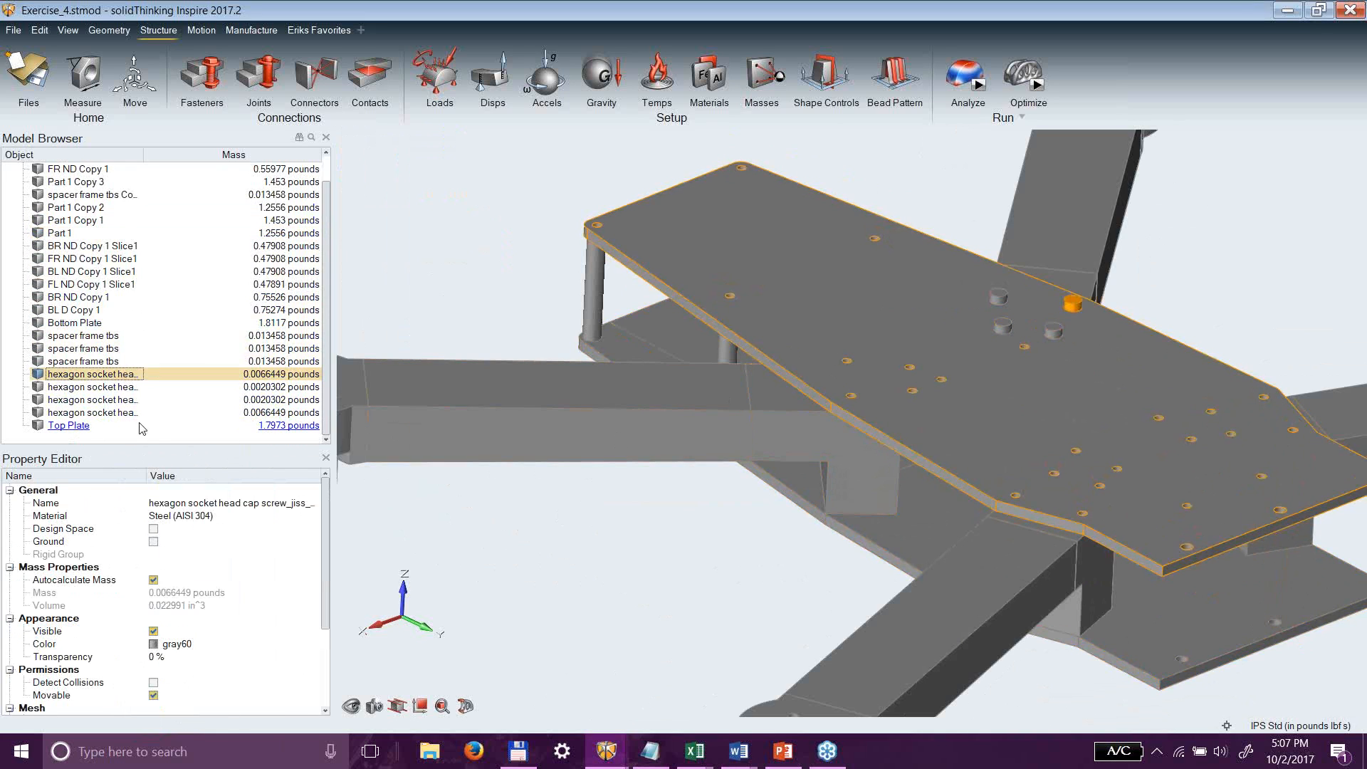
shift+click(88, 415)
right_click(89, 414)
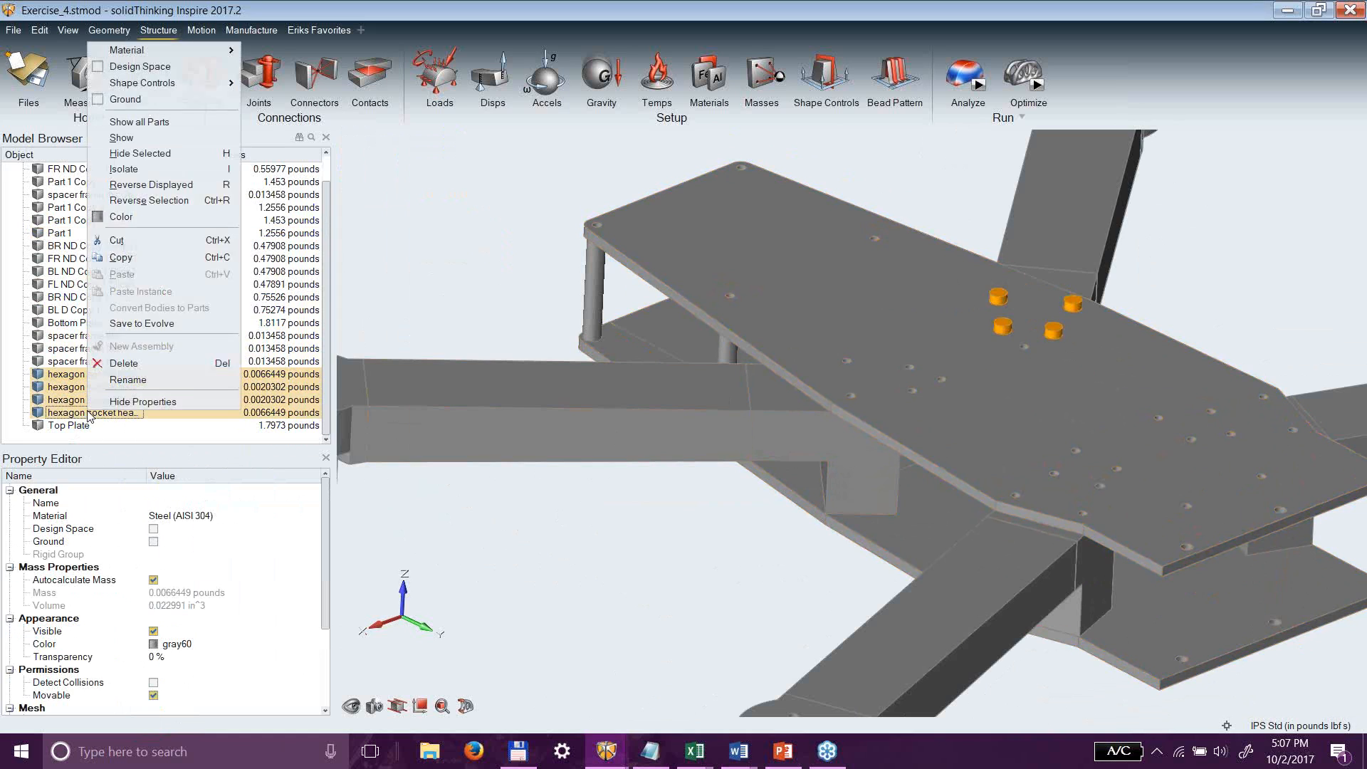
click(123, 363)
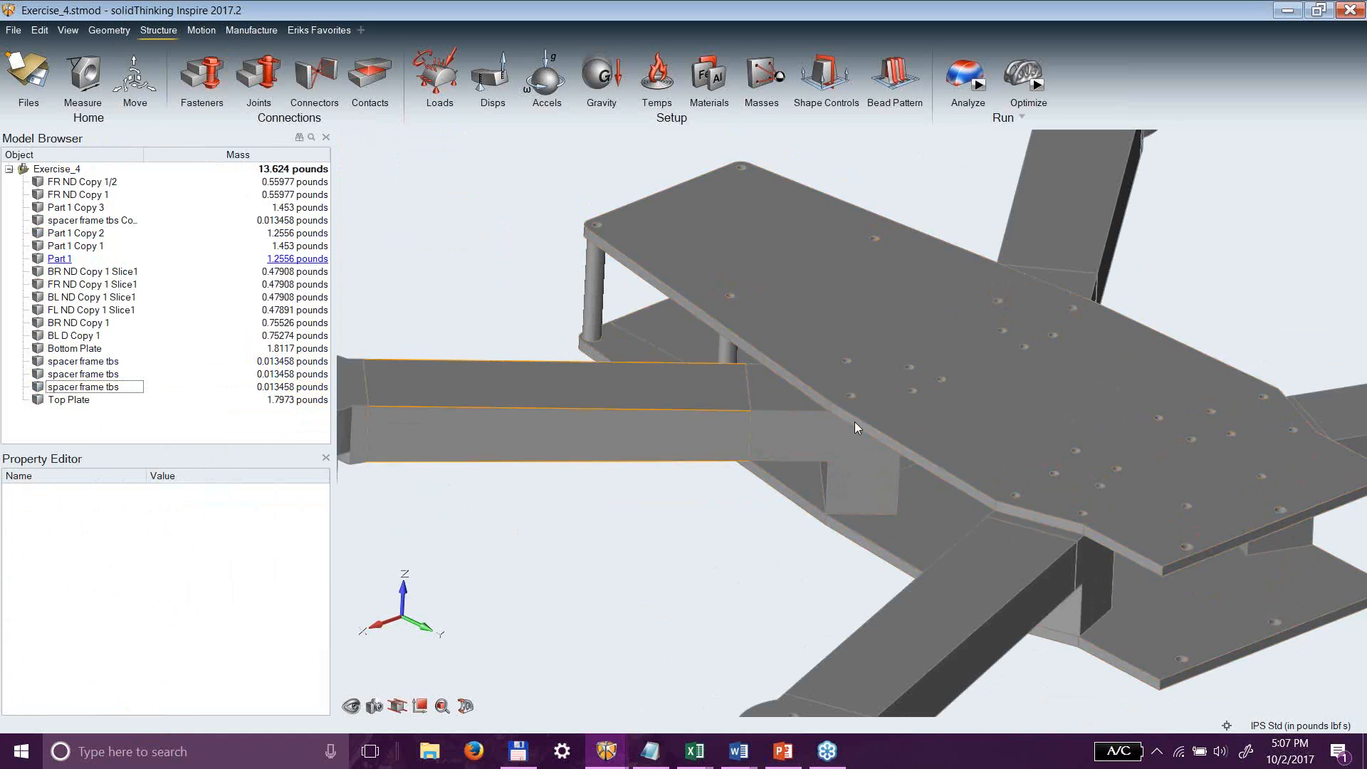
Detect the aligned holes across the drone assembly with the Fasteners tool and fasten all of them using the Auto type.
right_drag(1194, 505, 1130, 492)
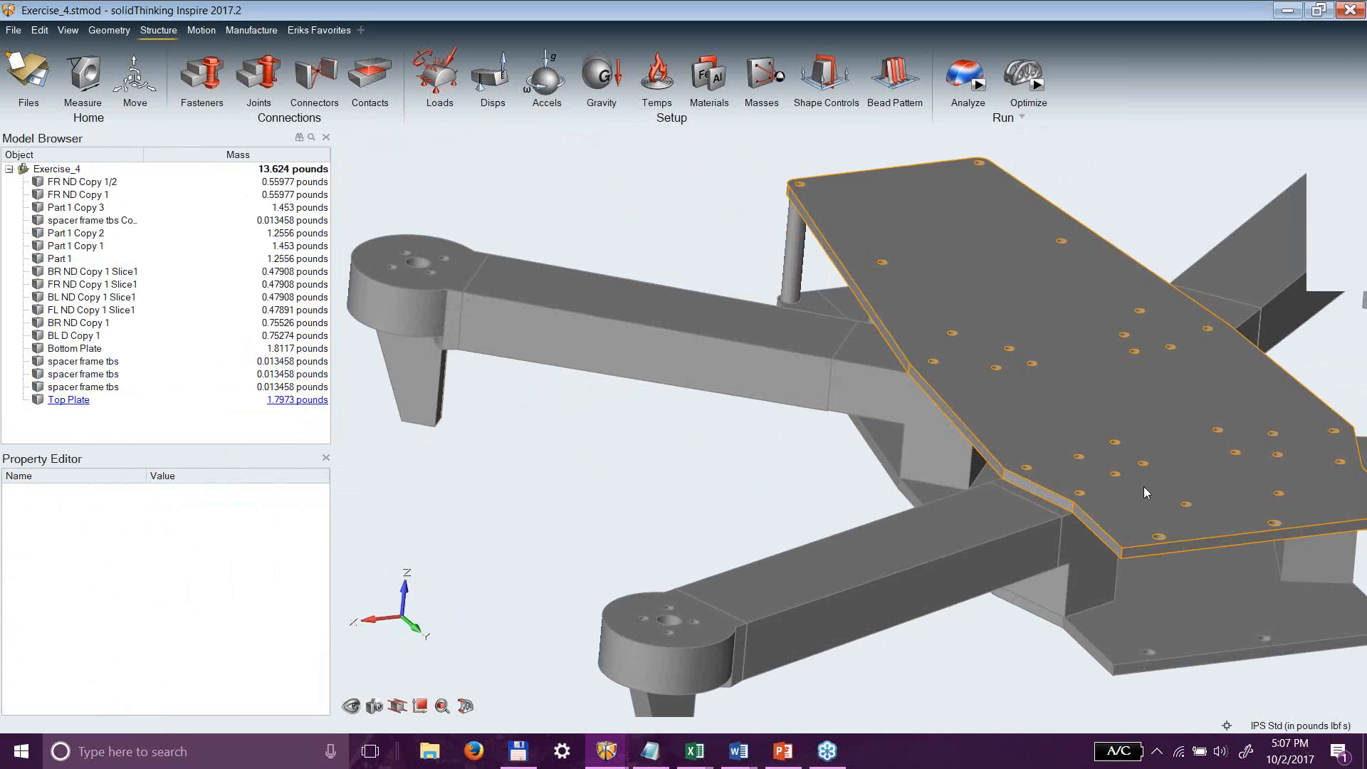
right_drag(1290, 541, 1105, 454)
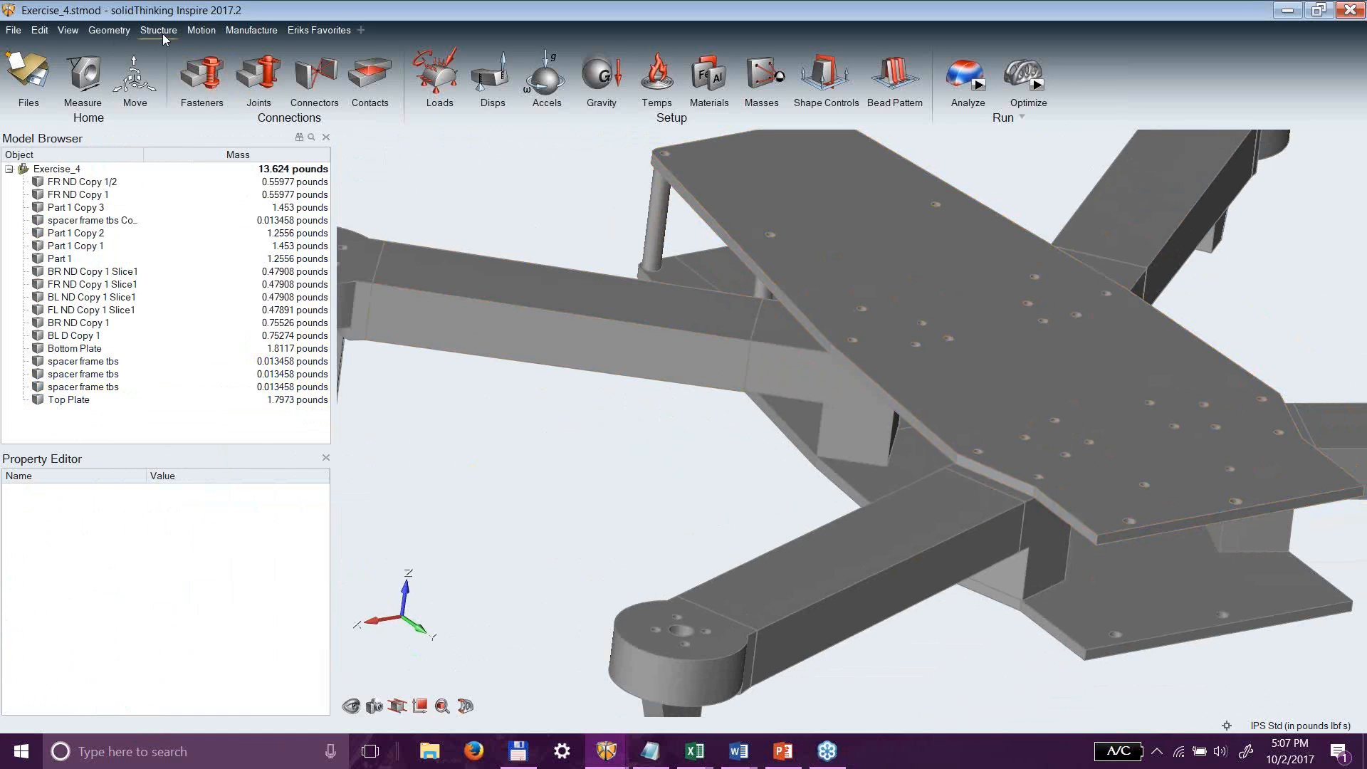
click(228, 89)
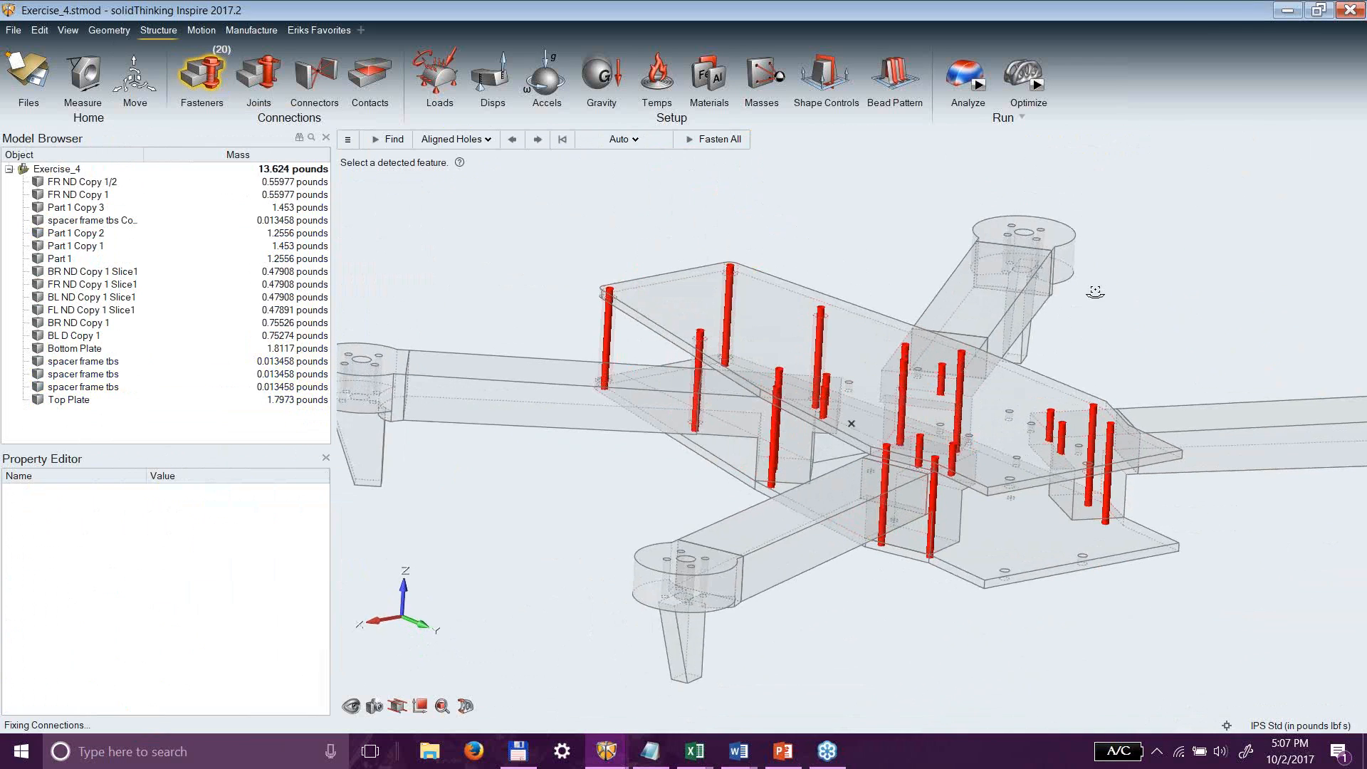
scroll(1084, 313, up, 4)
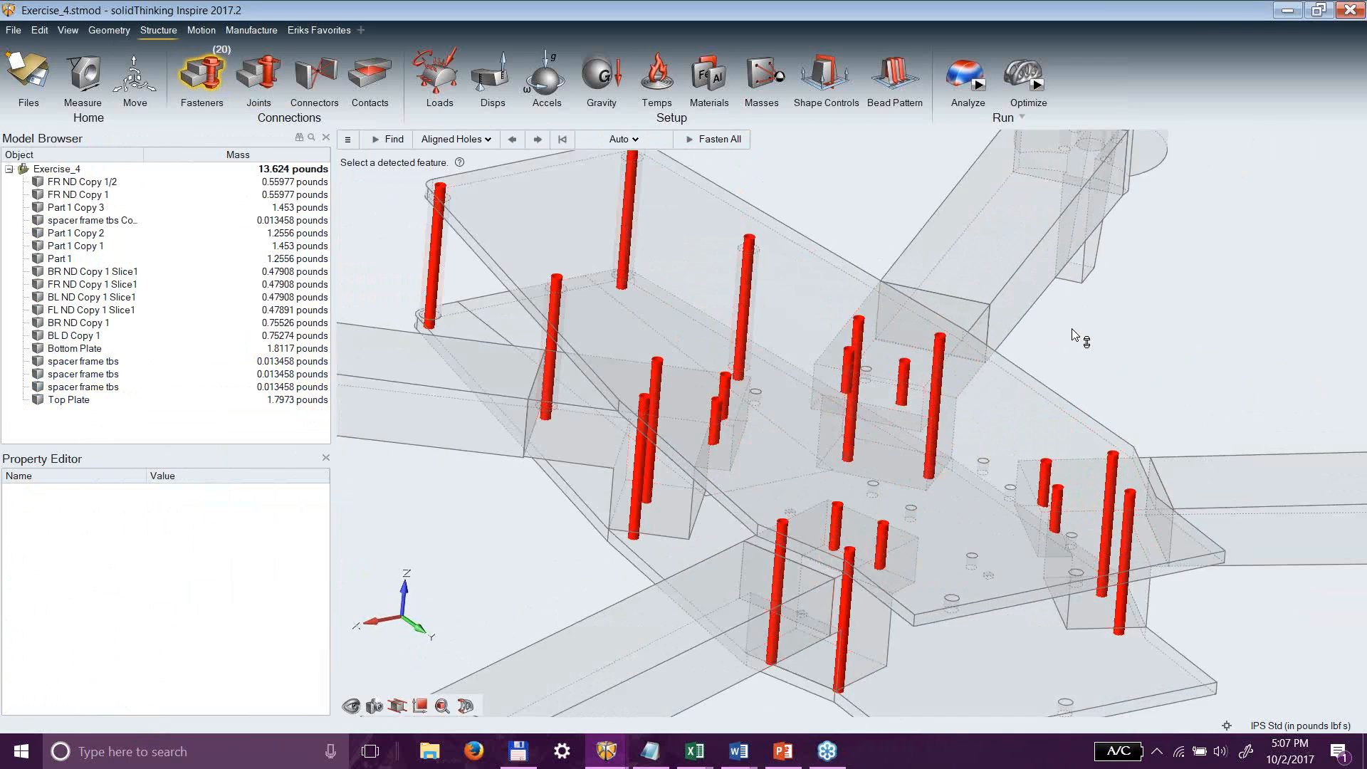
mouse_move(1098, 424)
right_down()
mouse_move(989, 354)
mouse_move(1011, 513)
mouse_move(1051, 431)
mouse_move(1035, 429)
right_up()
scroll(1012, 449, down, 5)
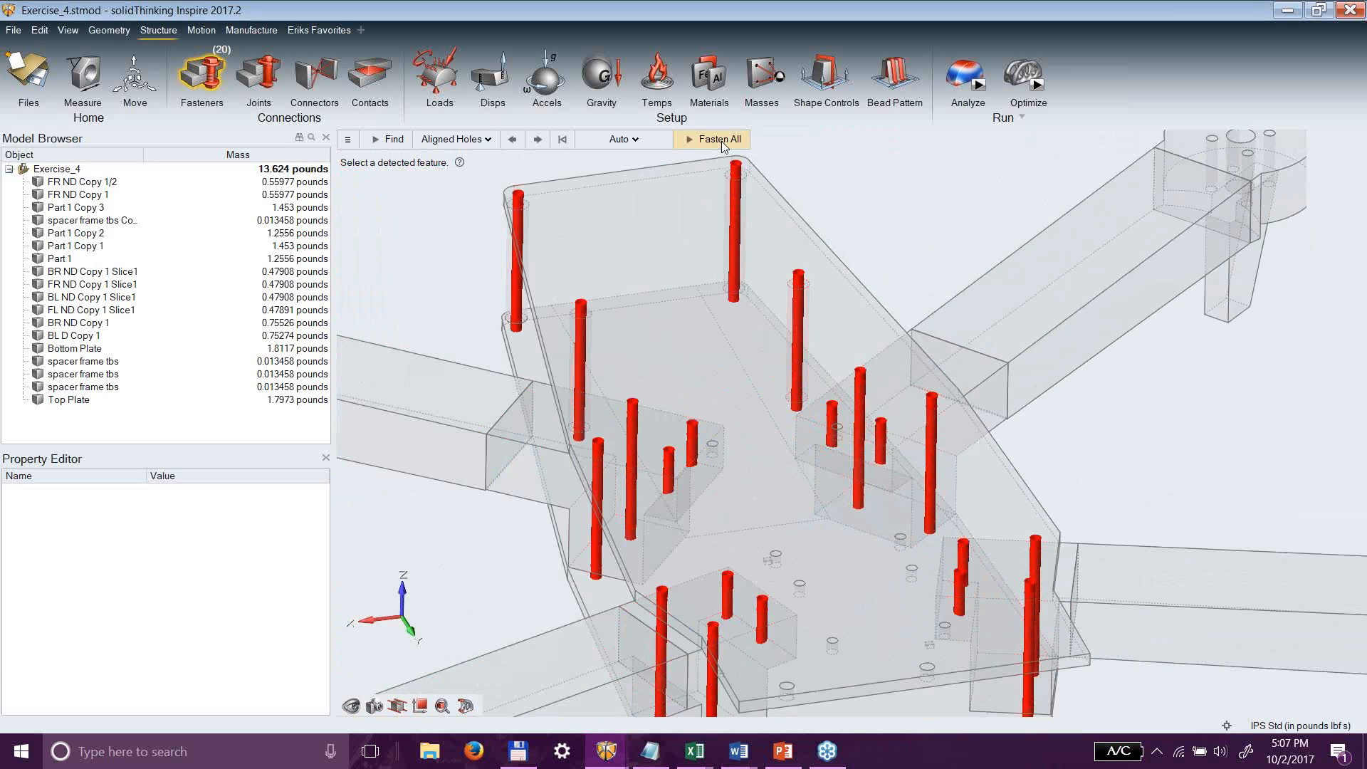
click(720, 141)
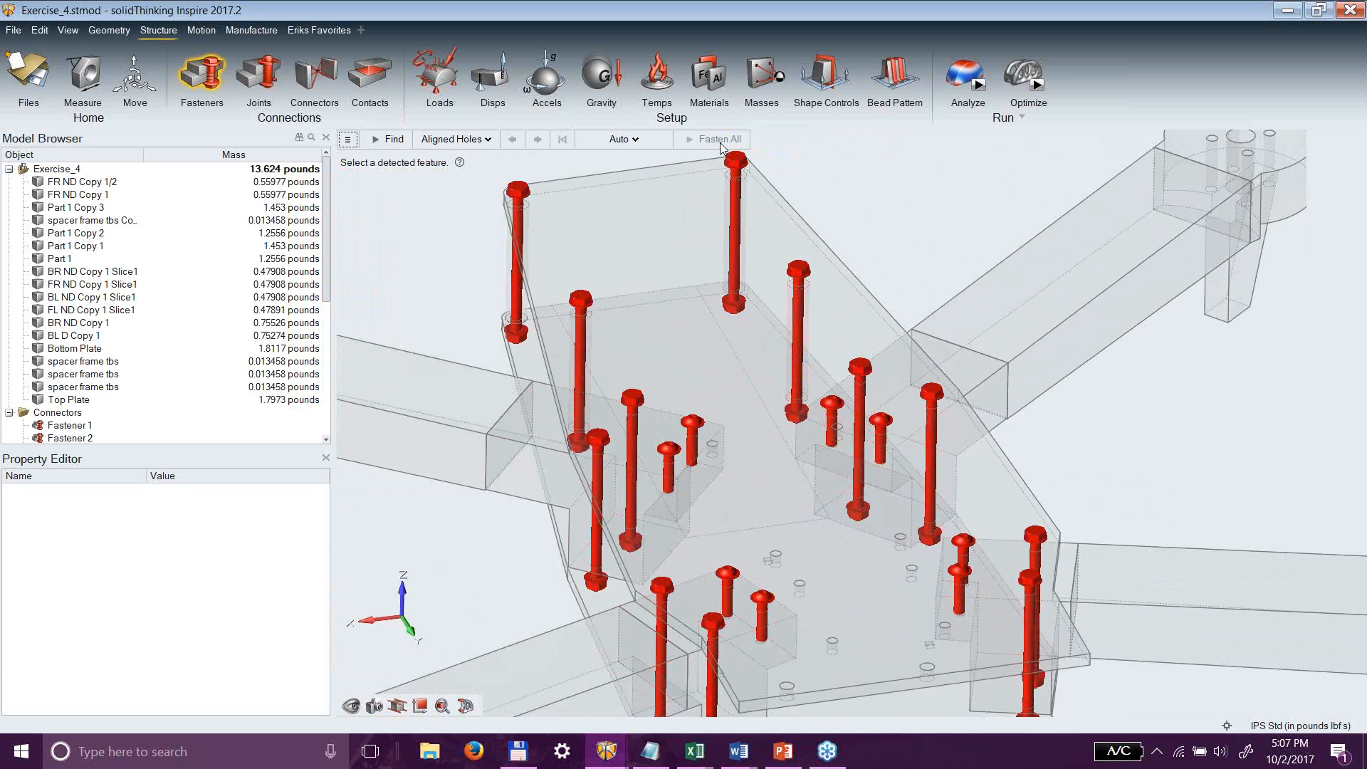
Examine the new bolts and screws joining the plates, spacers and arm mounts, and exit the Fasteners tool.
scroll(965, 422, up, 5)
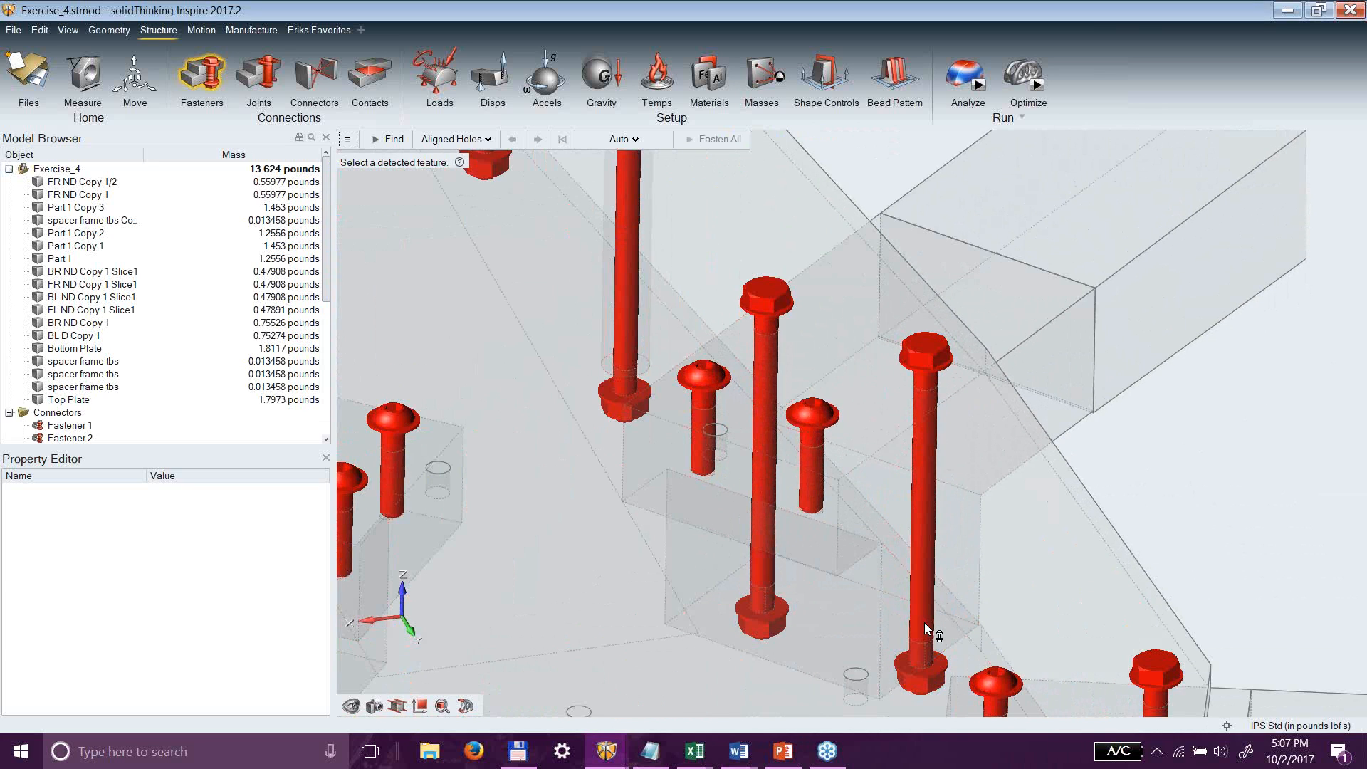
scroll(801, 425, up, 5)
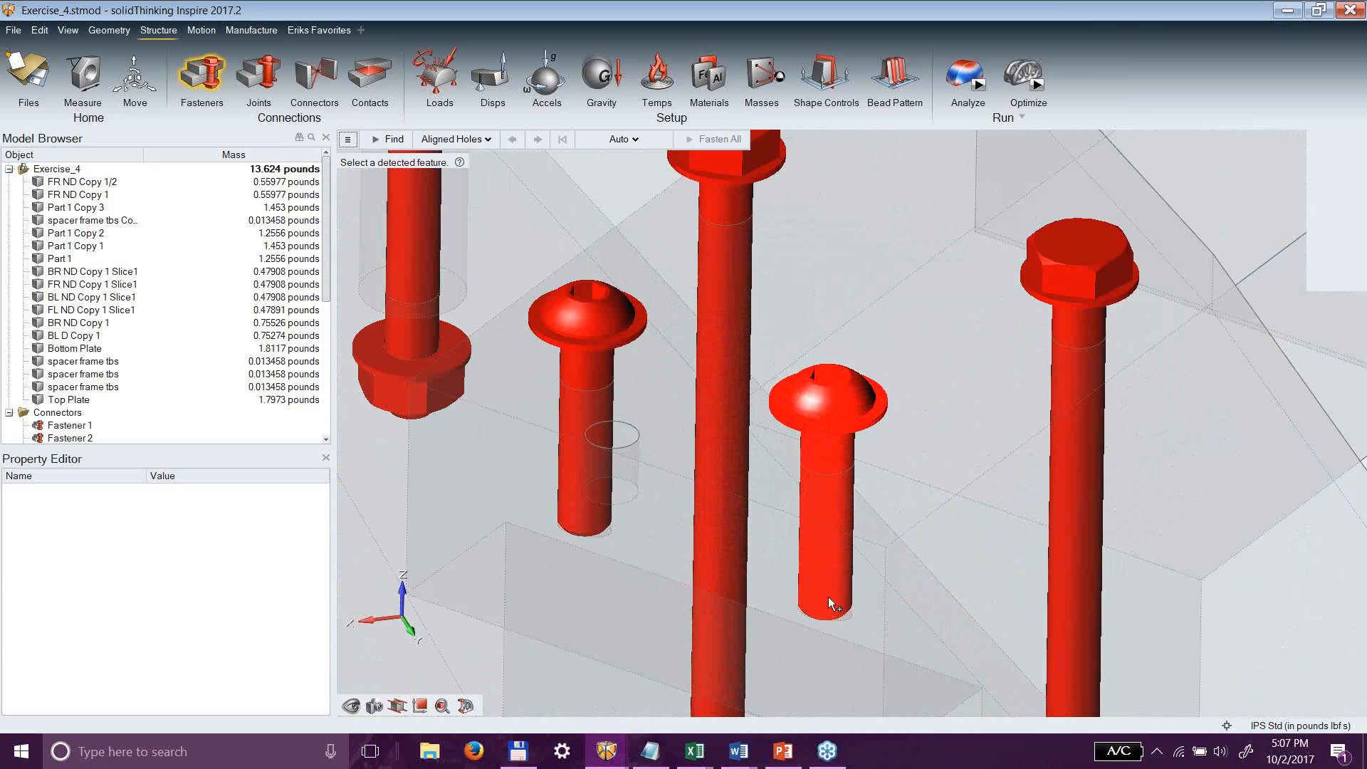
scroll(830, 559, down, 8)
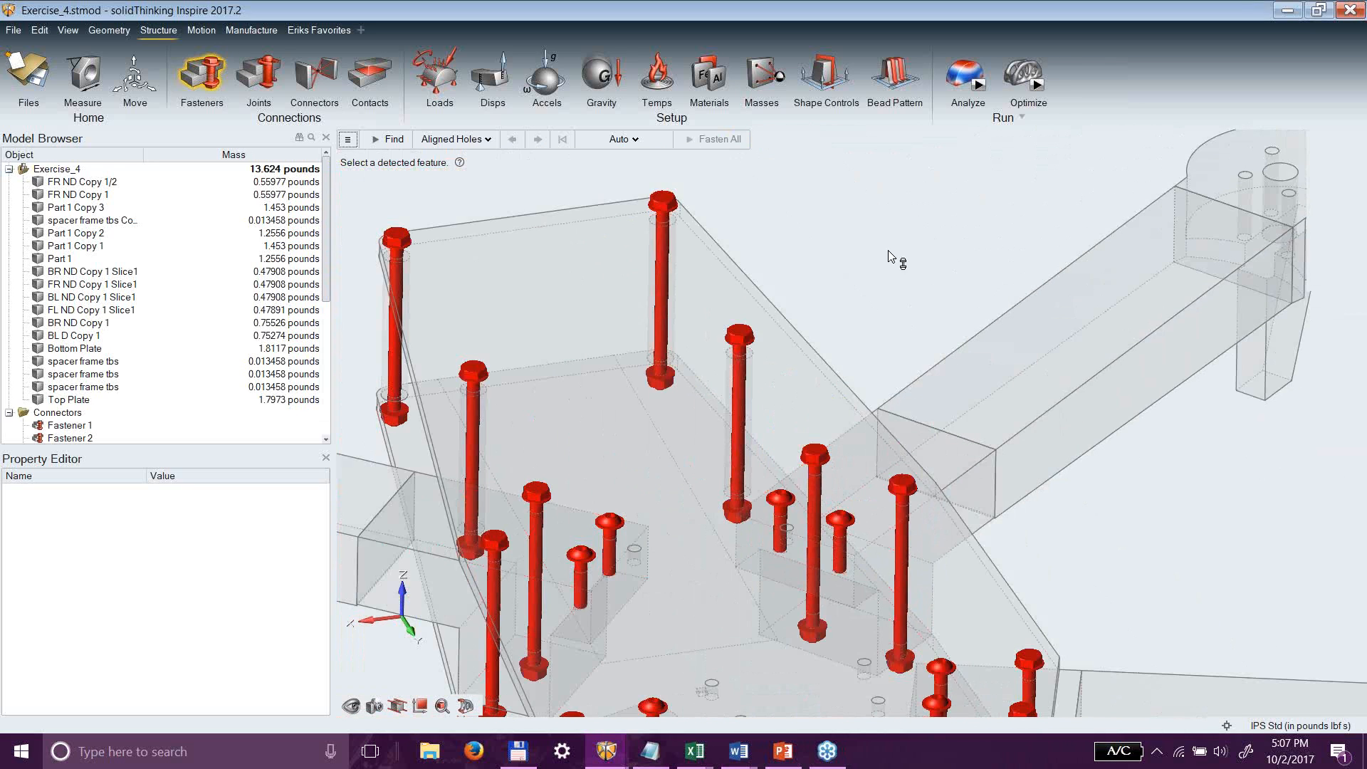
key(Escape)
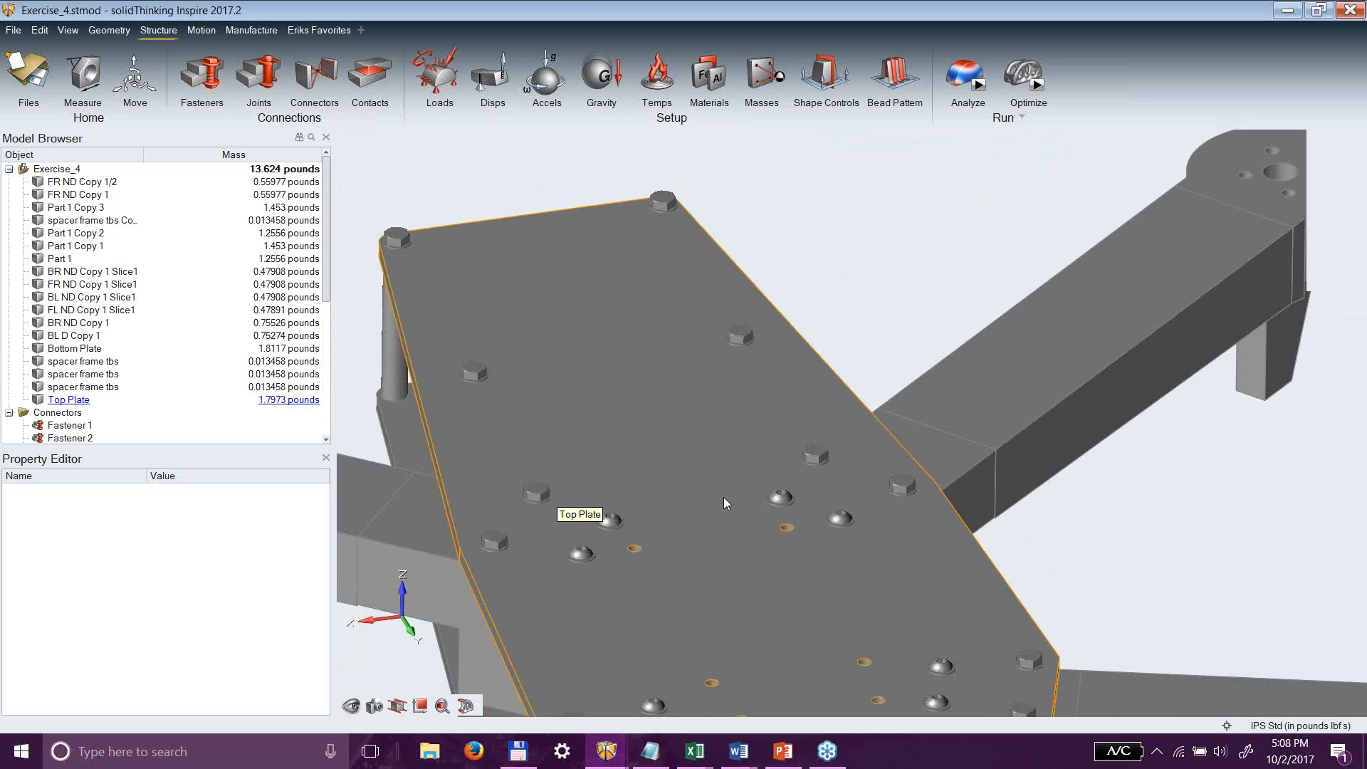
right_drag(702, 533, 667, 559)
middle_drag(667, 559, 733, 525)
scroll(734, 519, down, 3)
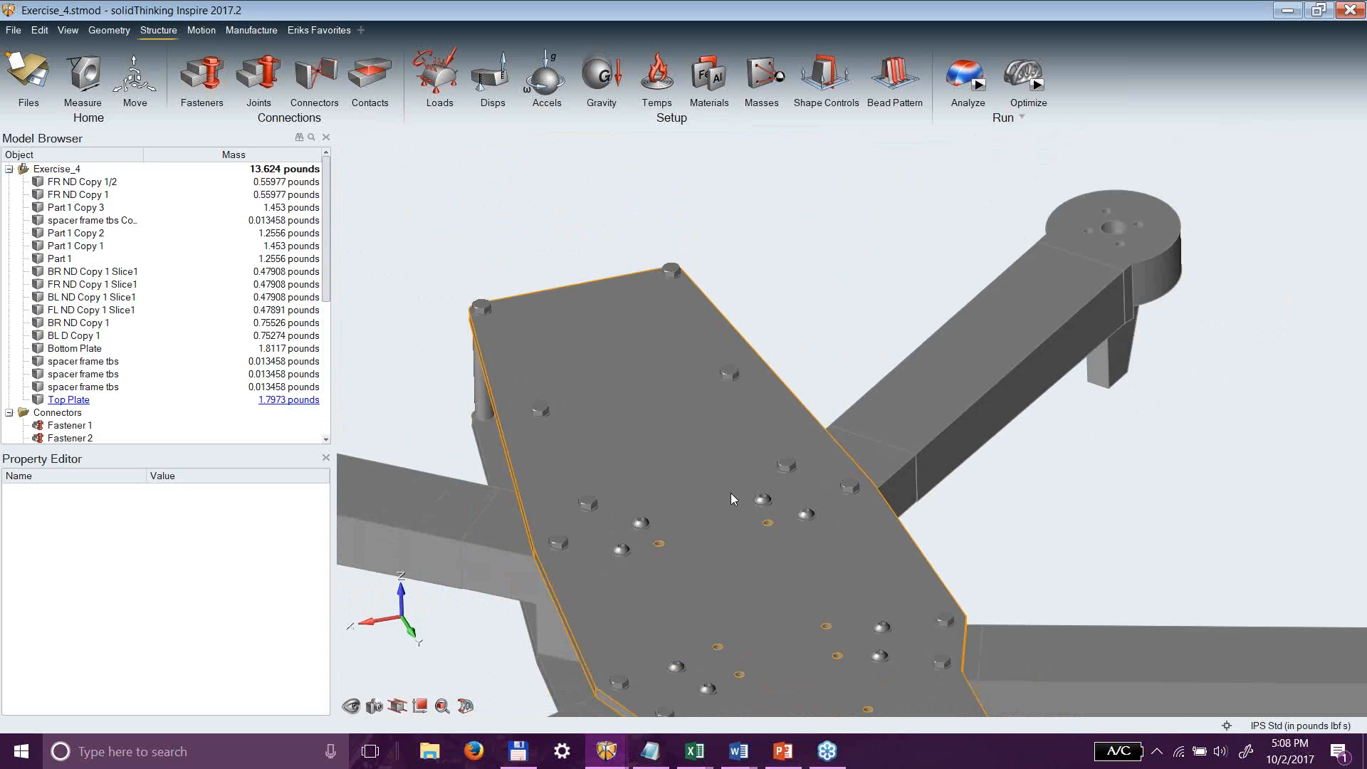
Examine the bonded and contacting surfaces between the plates, spacers and arms with the Contacts tool, and exit it.
click(375, 79)
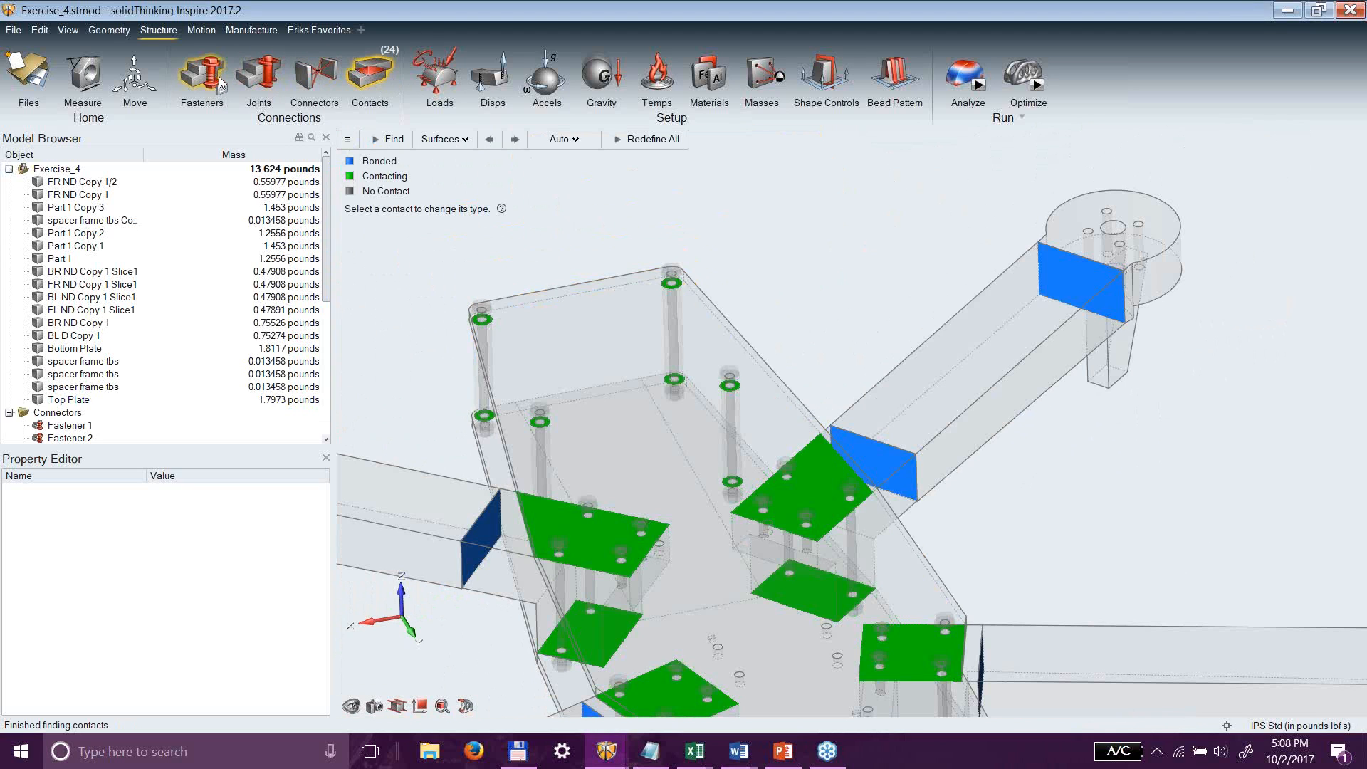
scroll(797, 473, up, 2)
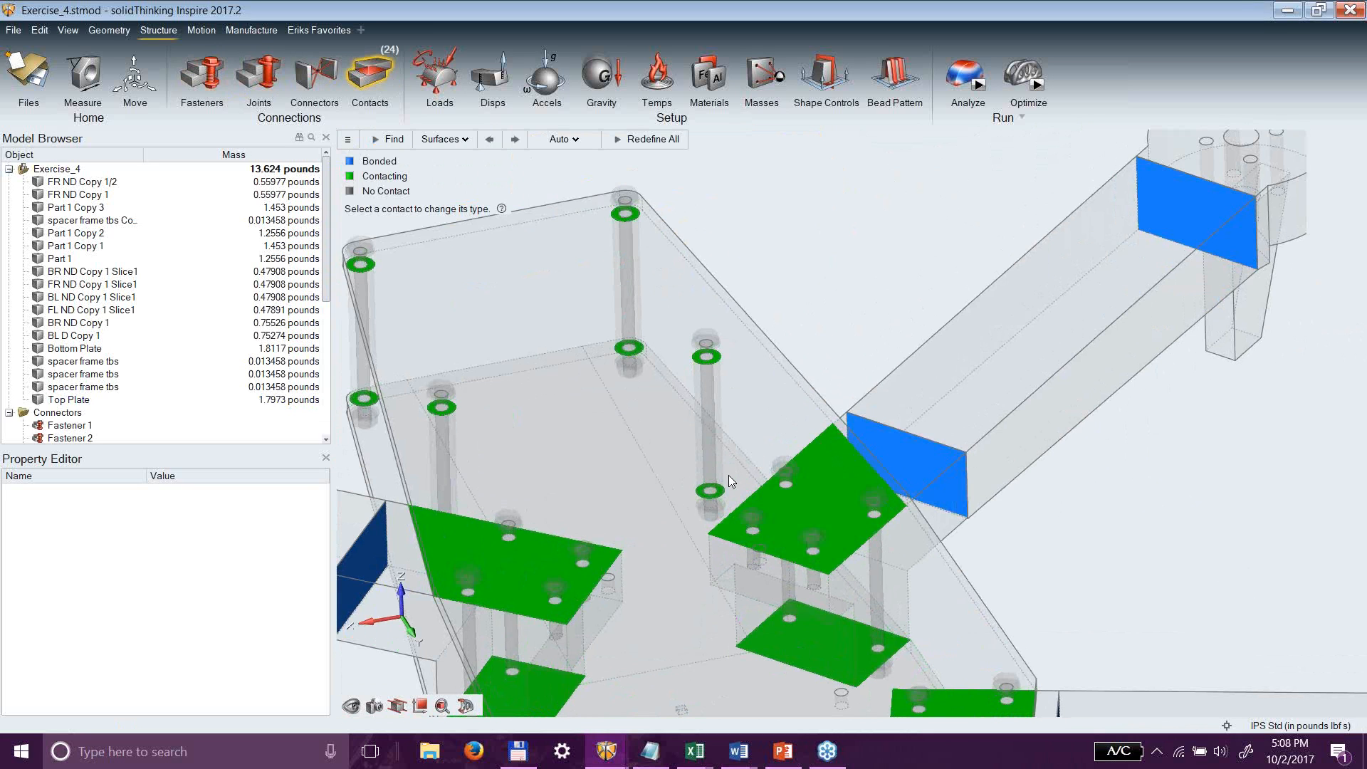
middle_drag(1023, 589, 945, 601)
scroll(742, 530, down, 5)
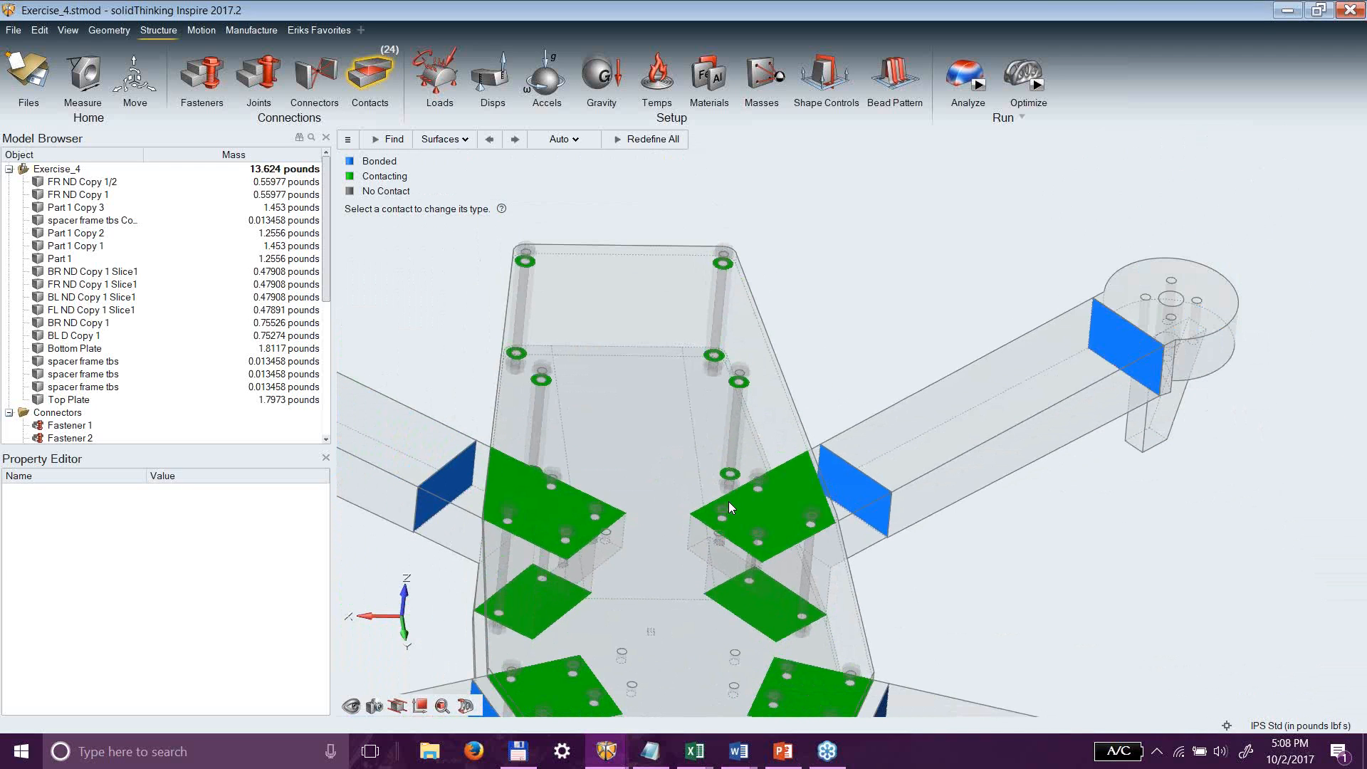
scroll(737, 511, up, 6)
scroll(746, 527, up, 2)
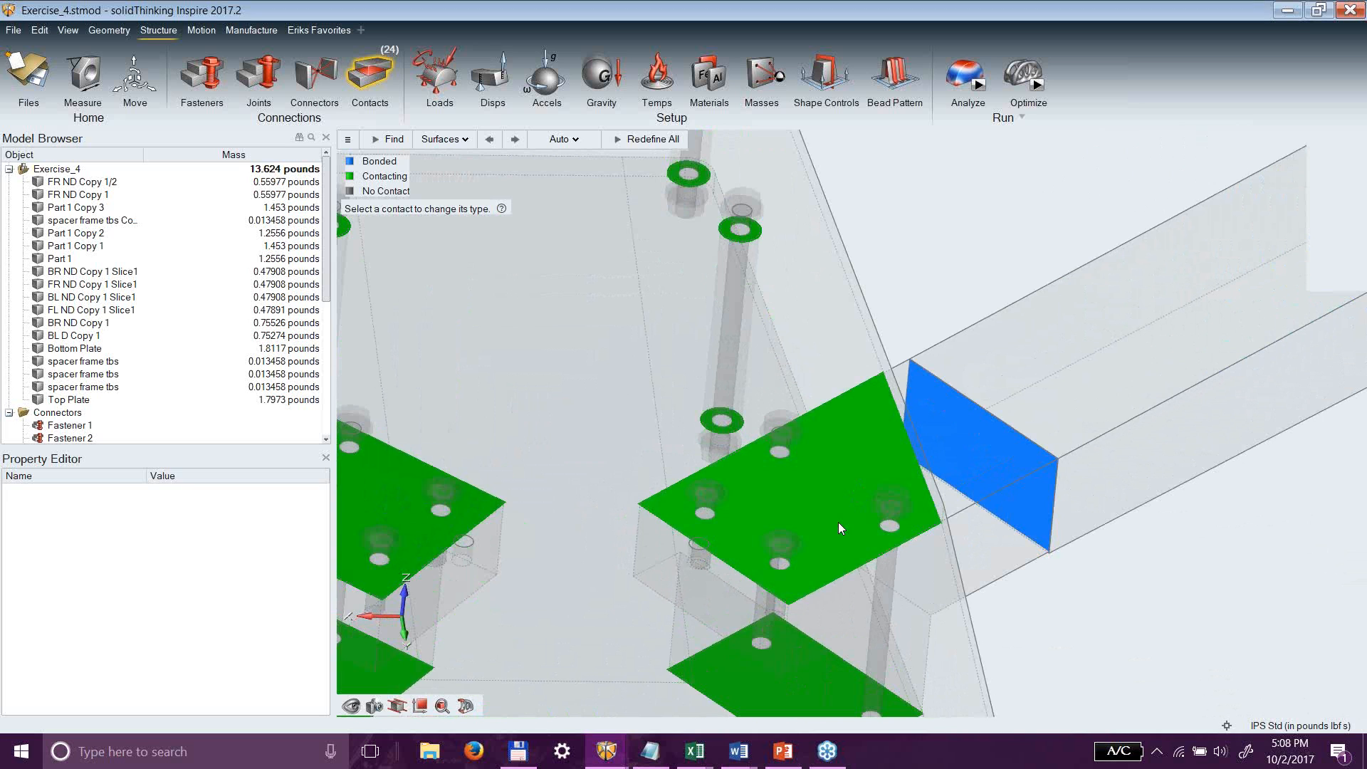
scroll(826, 525, down, 5)
right_drag(756, 631, 774, 588)
mouse_move(774, 588)
middle_down()
mouse_move(780, 574)
mouse_move(759, 610)
middle_up()
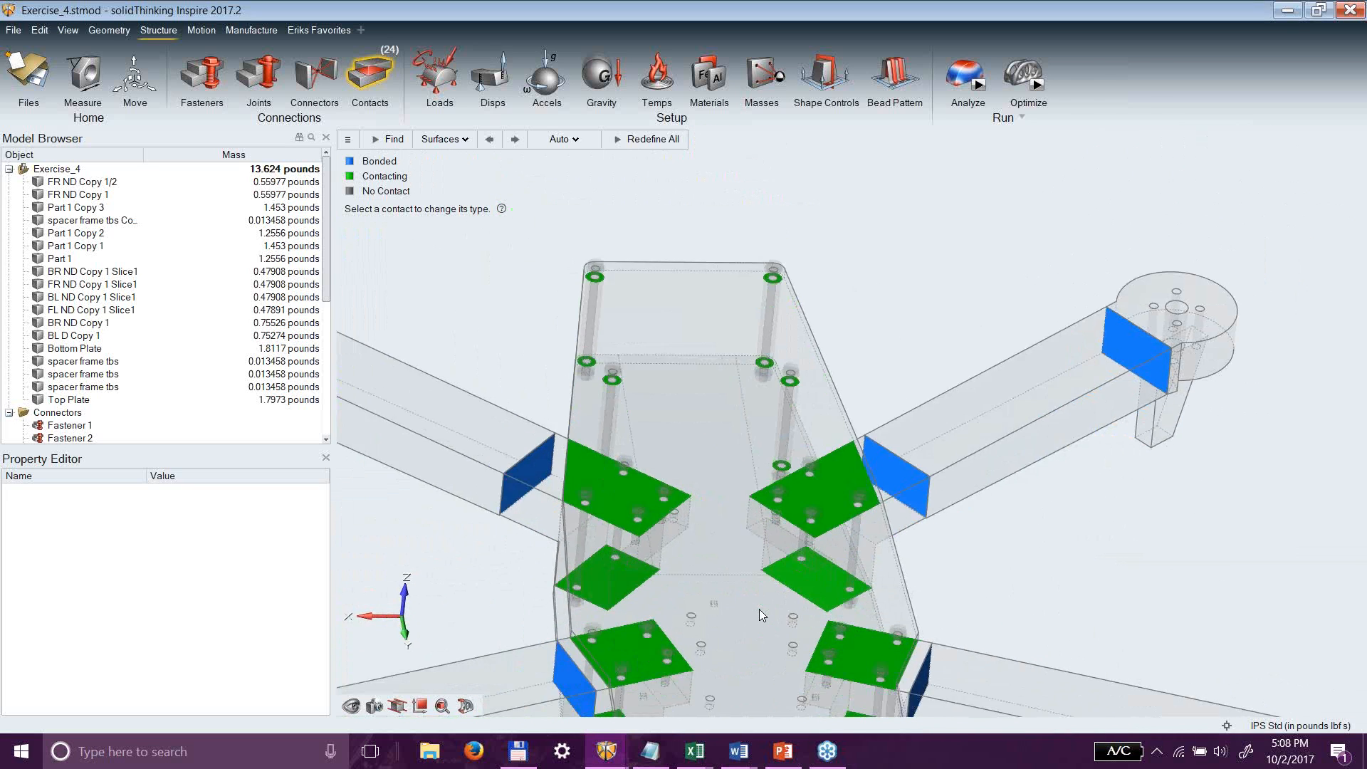
scroll(955, 517, down, 3)
scroll(954, 490, up, 8)
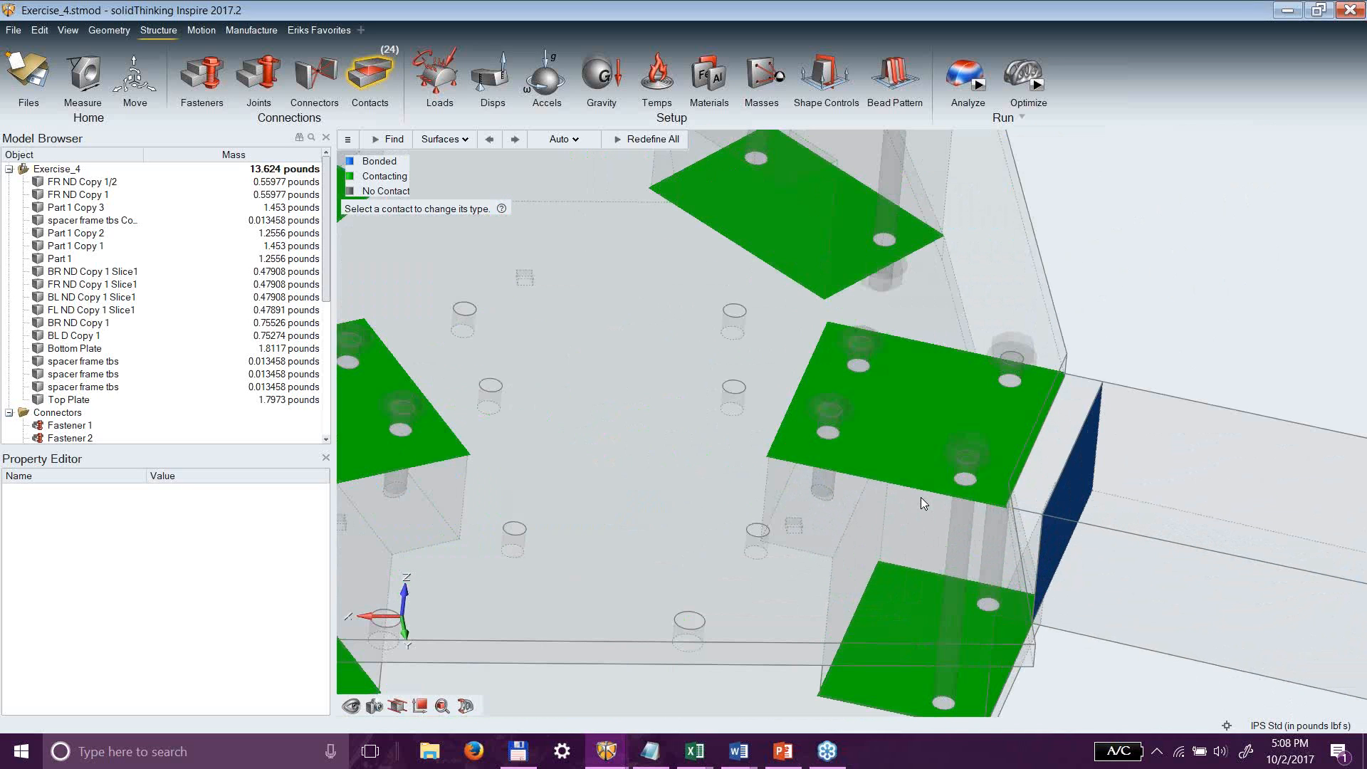
key(Escape)
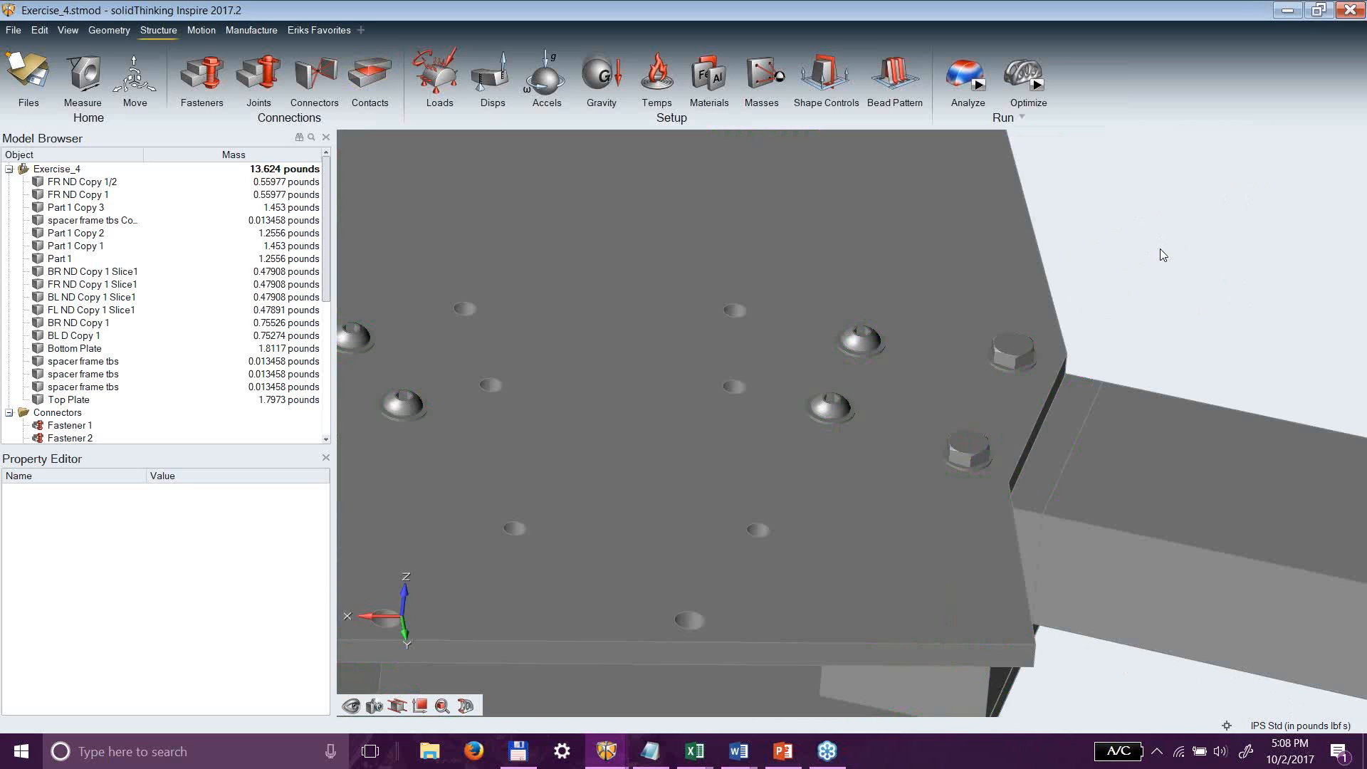
Isolate the spacer frame at the plates' corner to inspect its through hole, and show the whole Exercise_4 assembly again.
scroll(984, 441, down, 4)
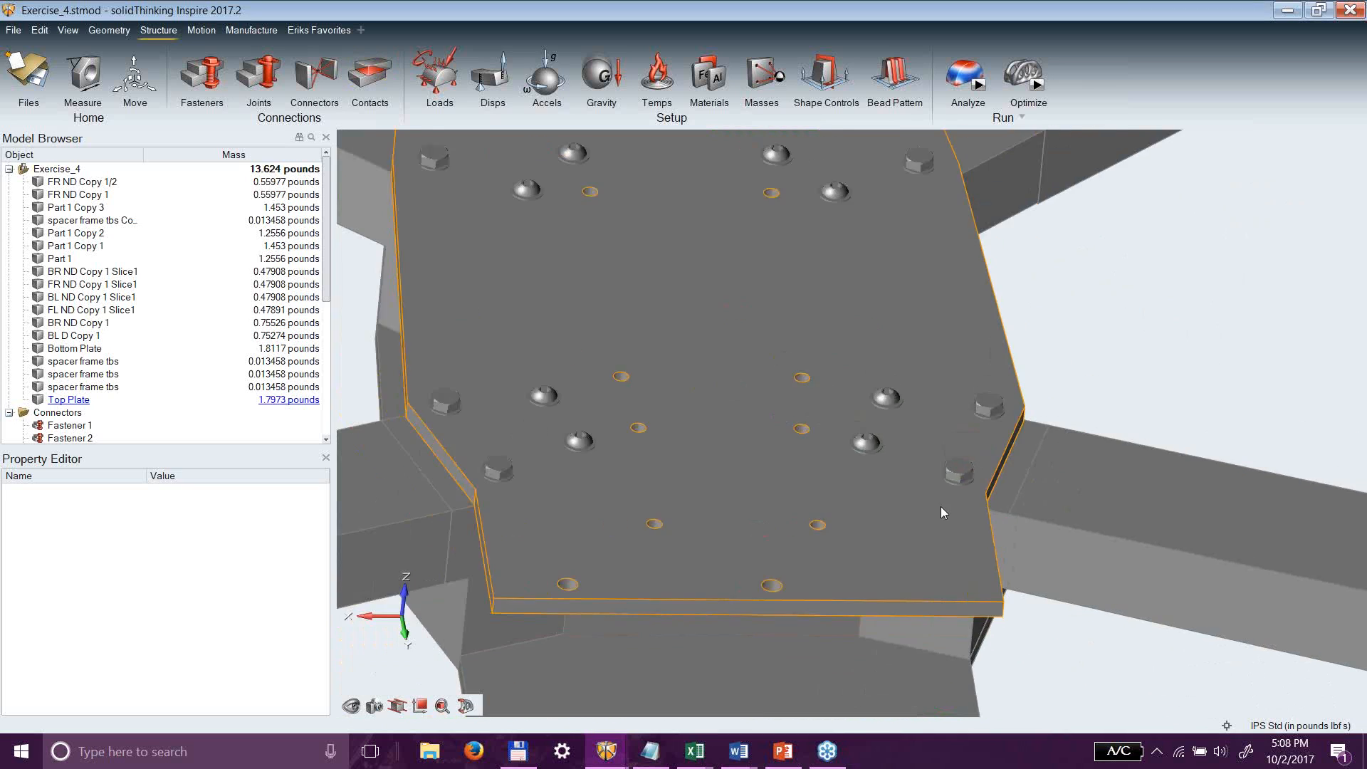
middle_drag(849, 643, 863, 620)
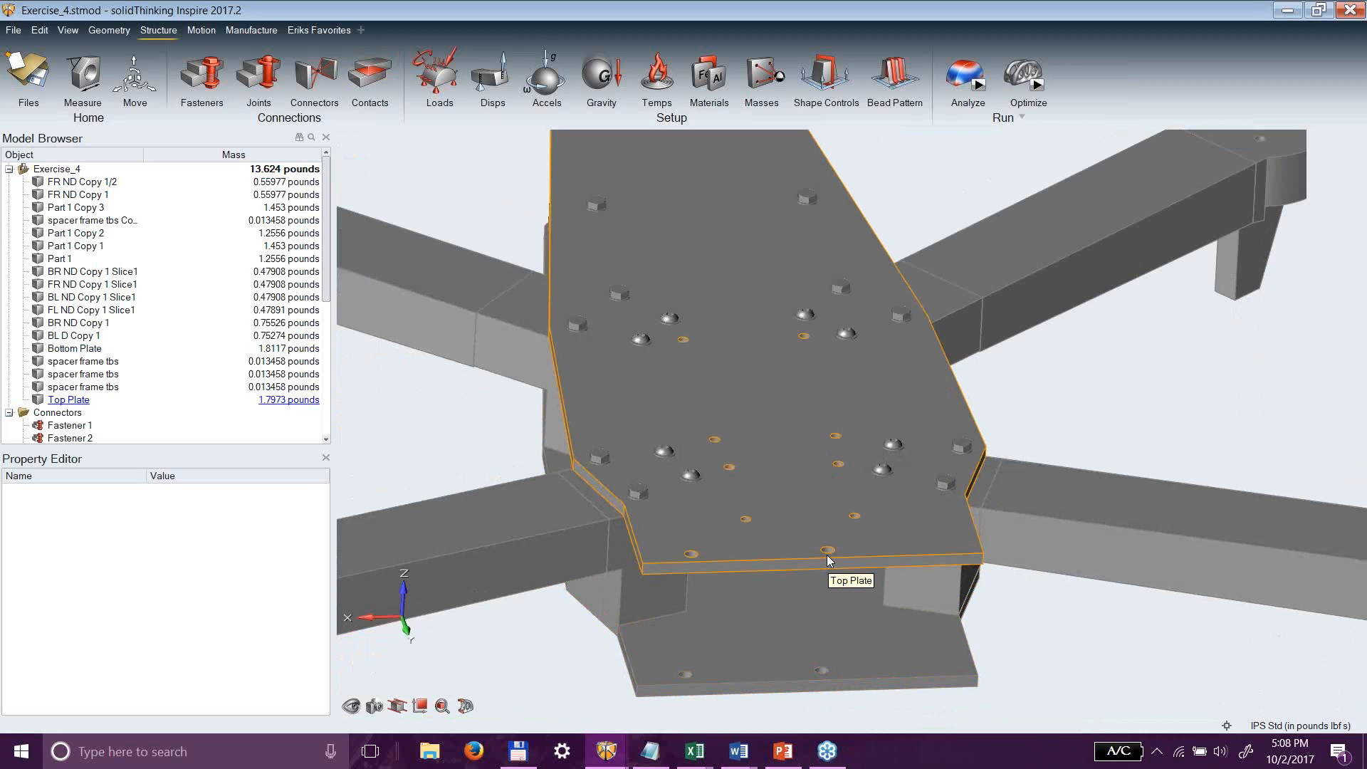
scroll(829, 552, down, 5)
scroll(822, 561, up, 3)
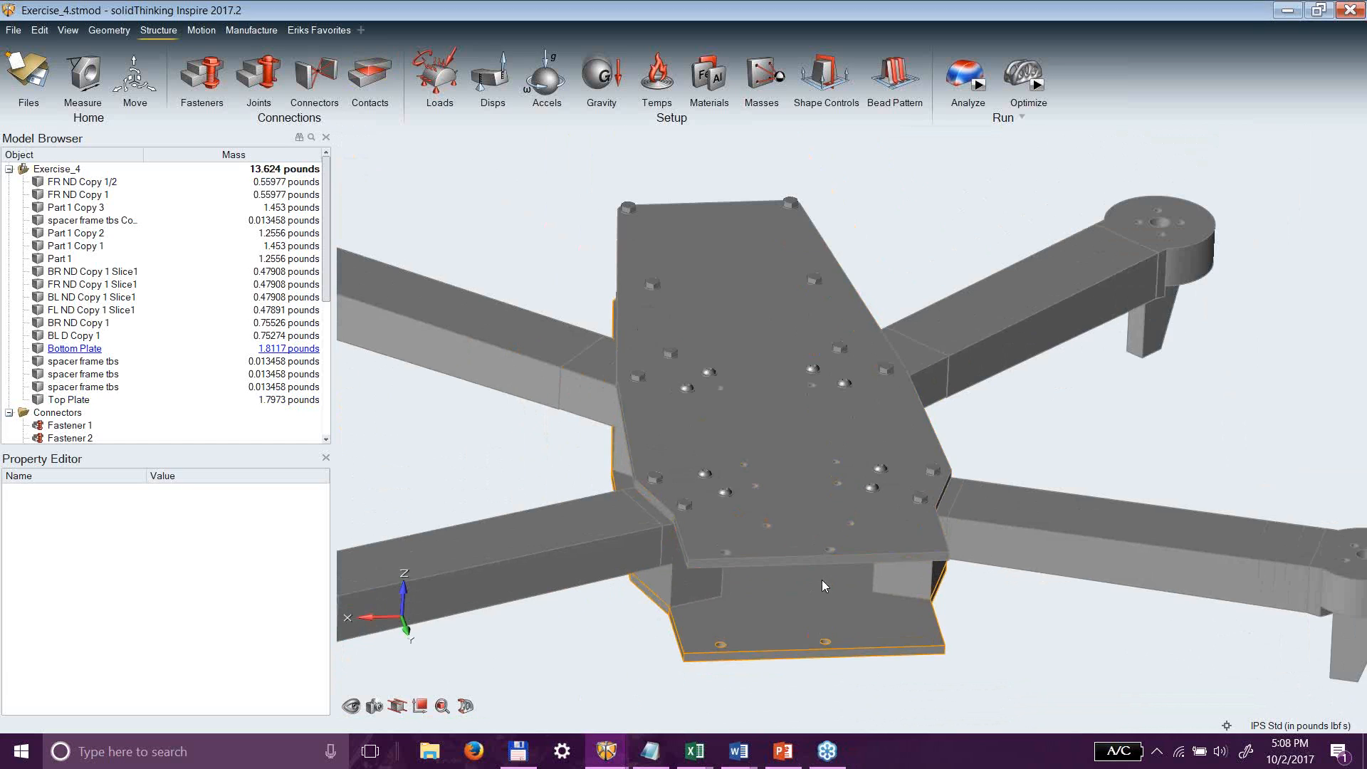
scroll(821, 580, up, 1)
right_drag(562, 335, 664, 260)
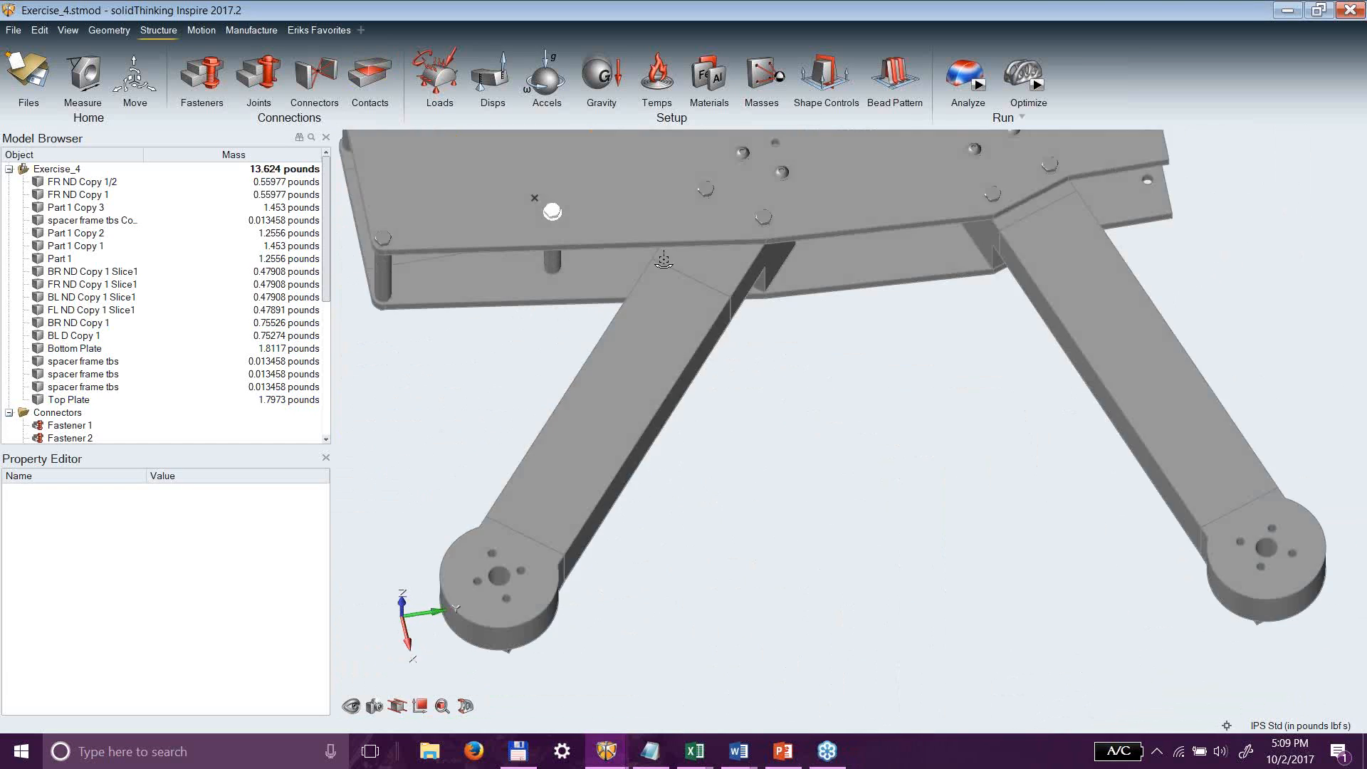
scroll(420, 313, up, 6)
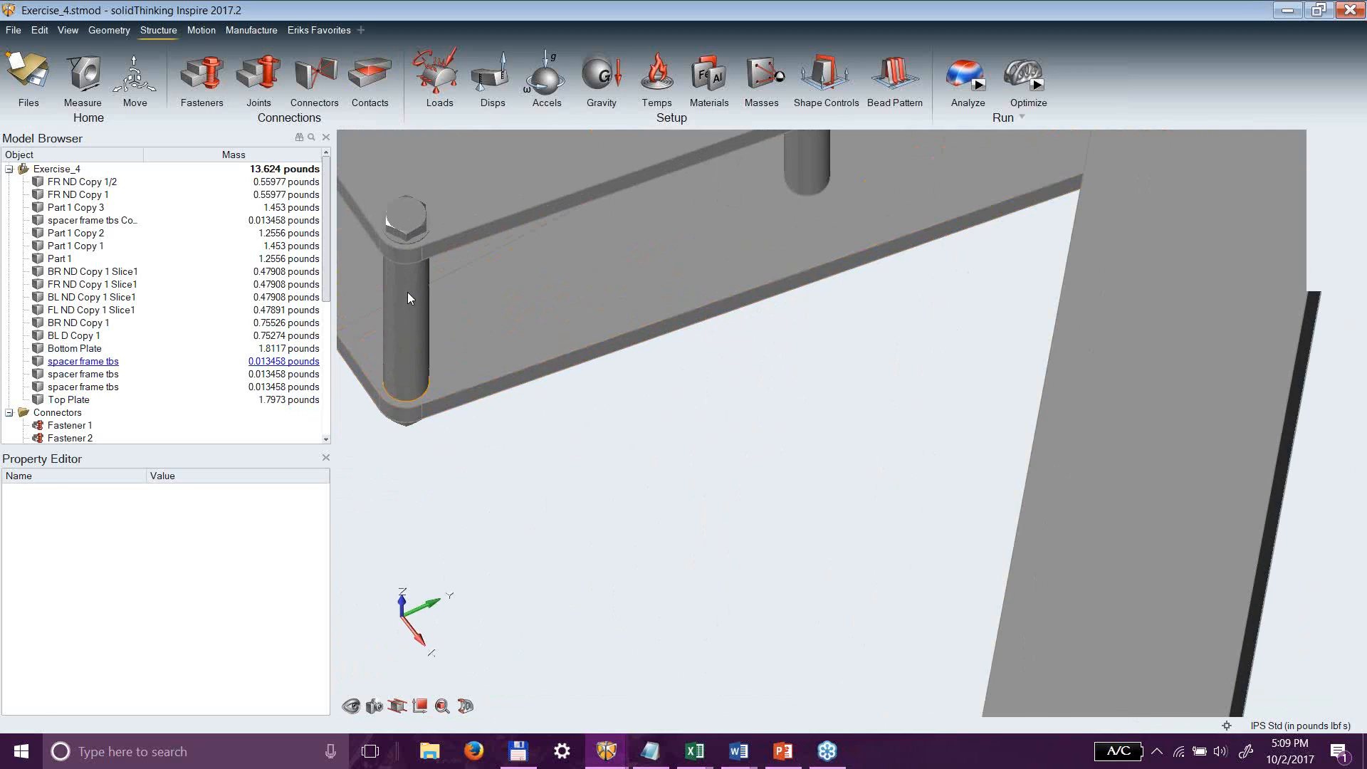
click(409, 298)
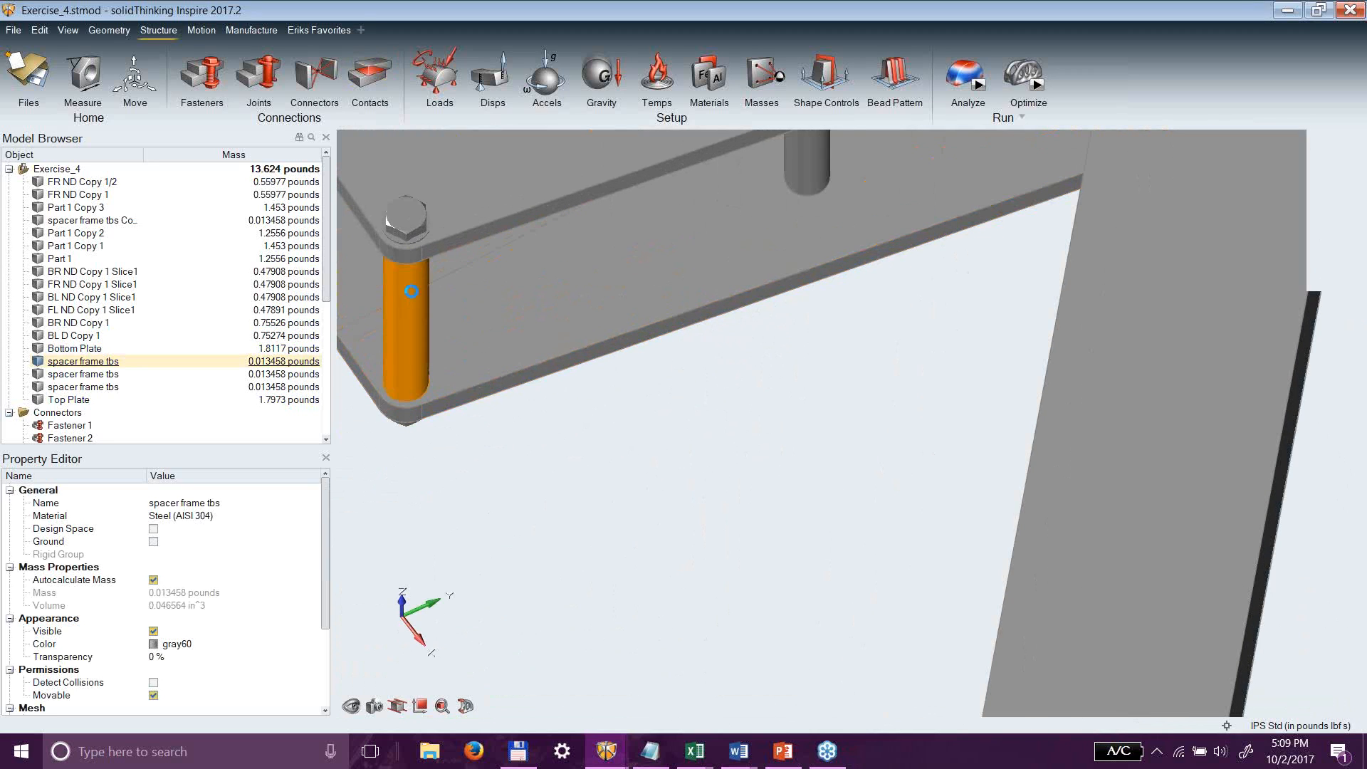
key(i)
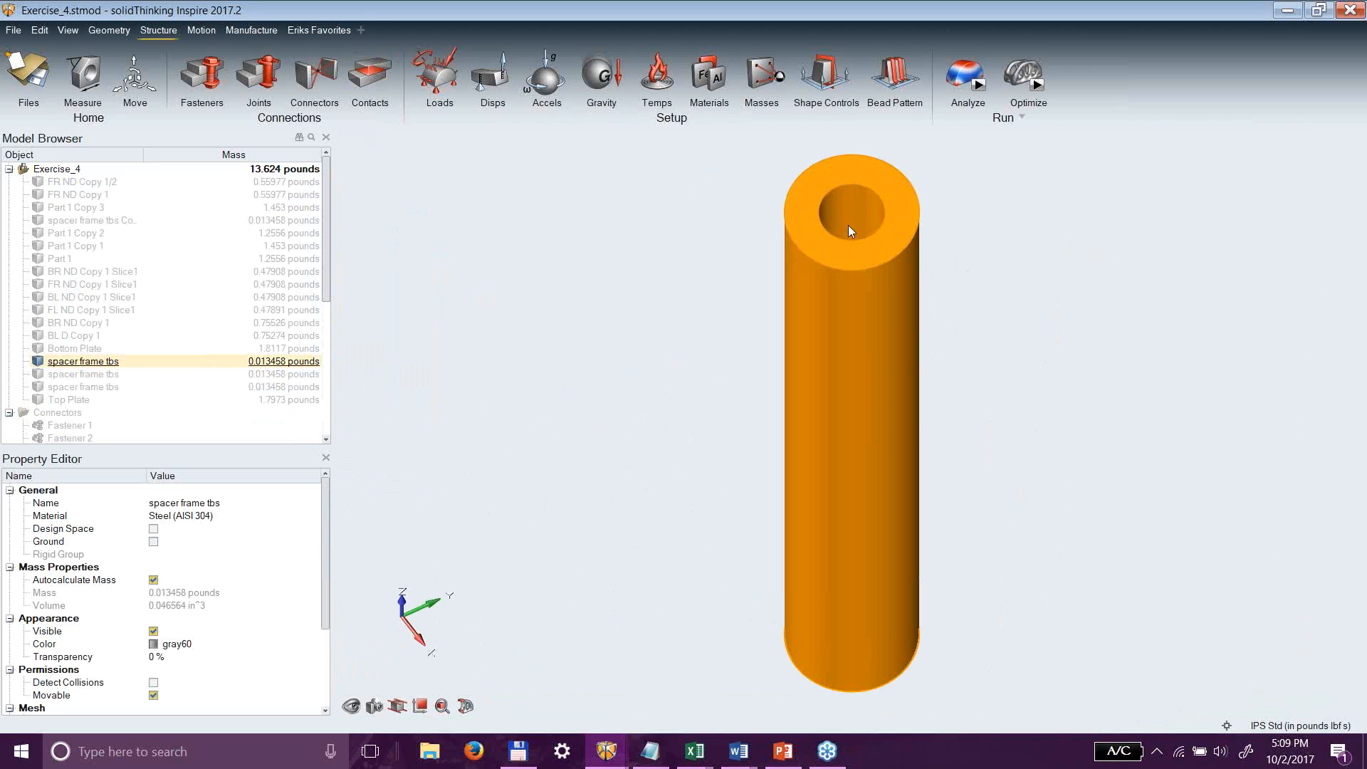
right_drag(854, 232, 858, 279)
click(57, 169)
right_click(57, 169)
click(125, 205)
scroll(919, 484, down, 5)
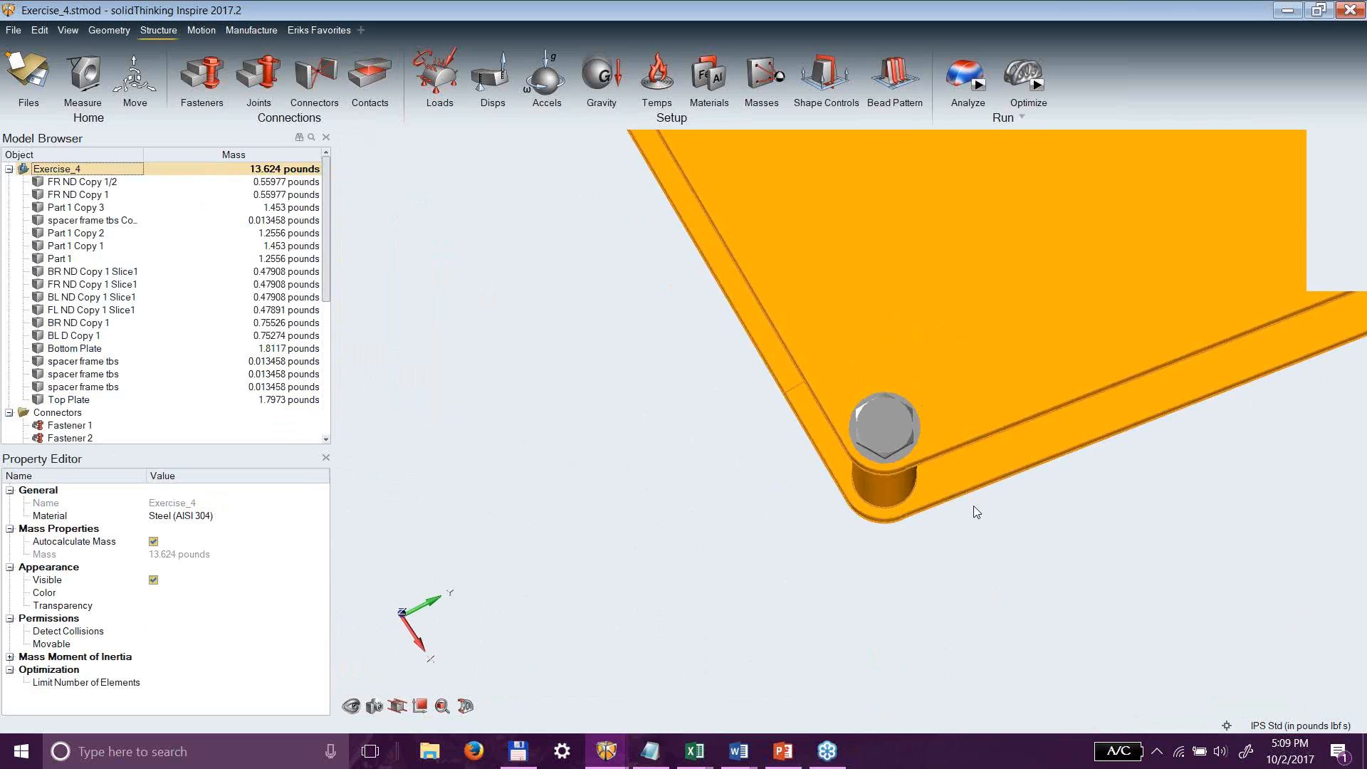
scroll(945, 524, down, 5)
right_drag(859, 540, 860, 556)
click(973, 573)
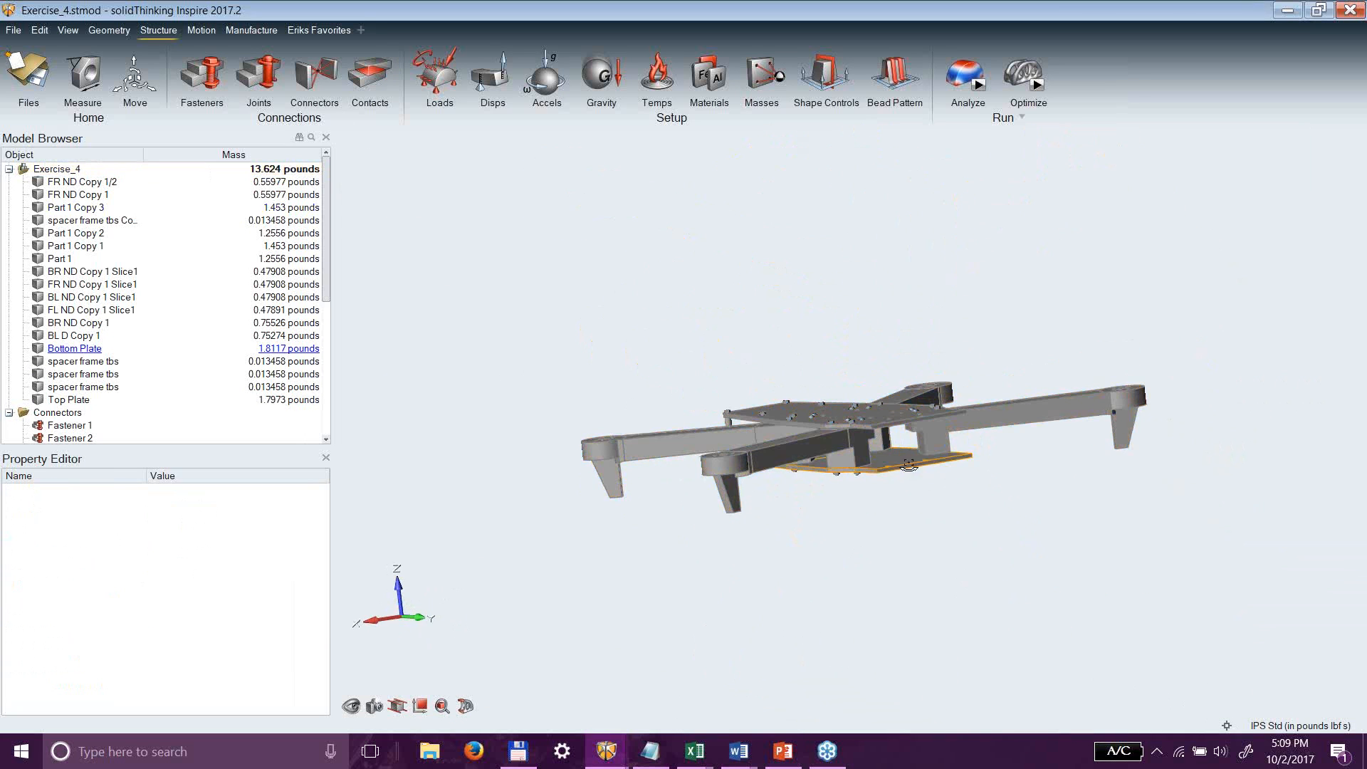
Fasten one pair of empty end holes in the Top Plate and Bottom Plate together with a nut and bolt.
right_drag(920, 481, 920, 485)
scroll(920, 486, up, 10)
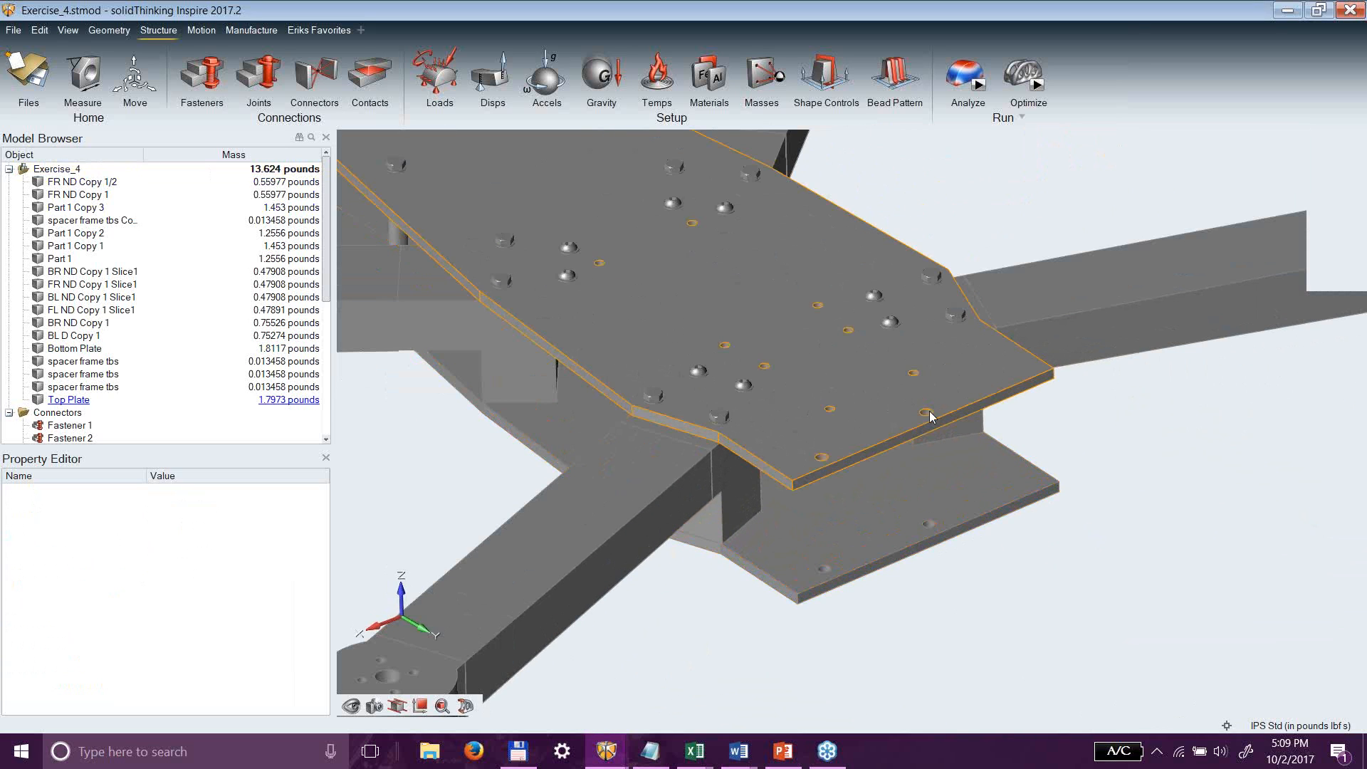
scroll(930, 414, up, 4)
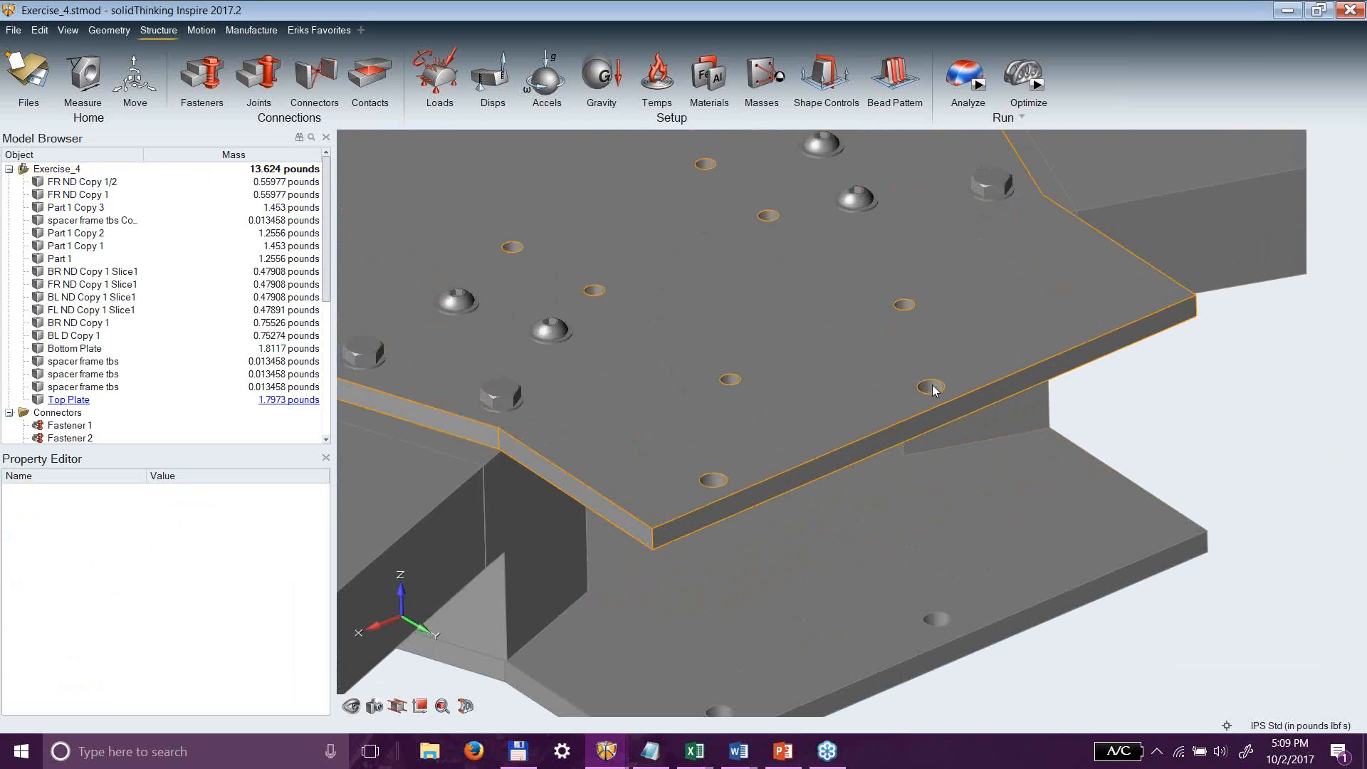
click(205, 80)
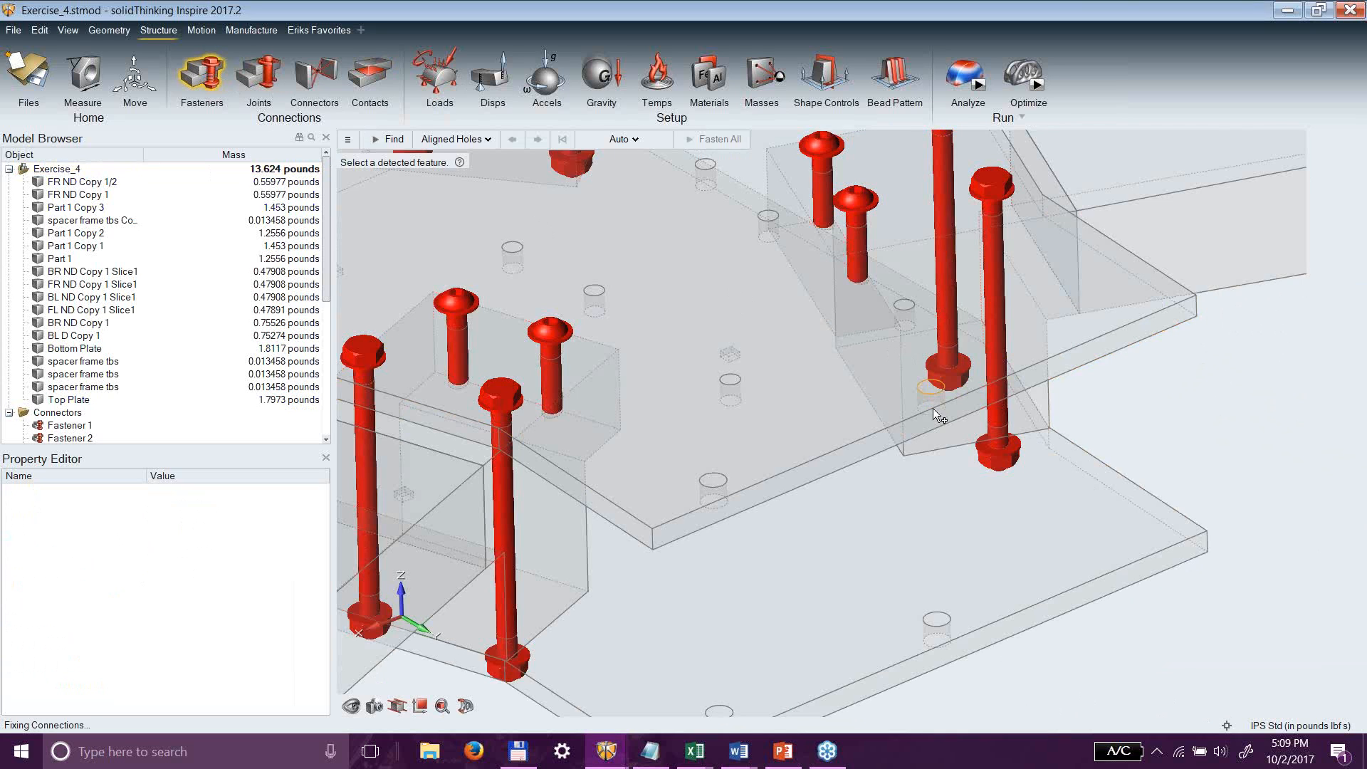
scroll(933, 408, up, 2)
click(929, 376)
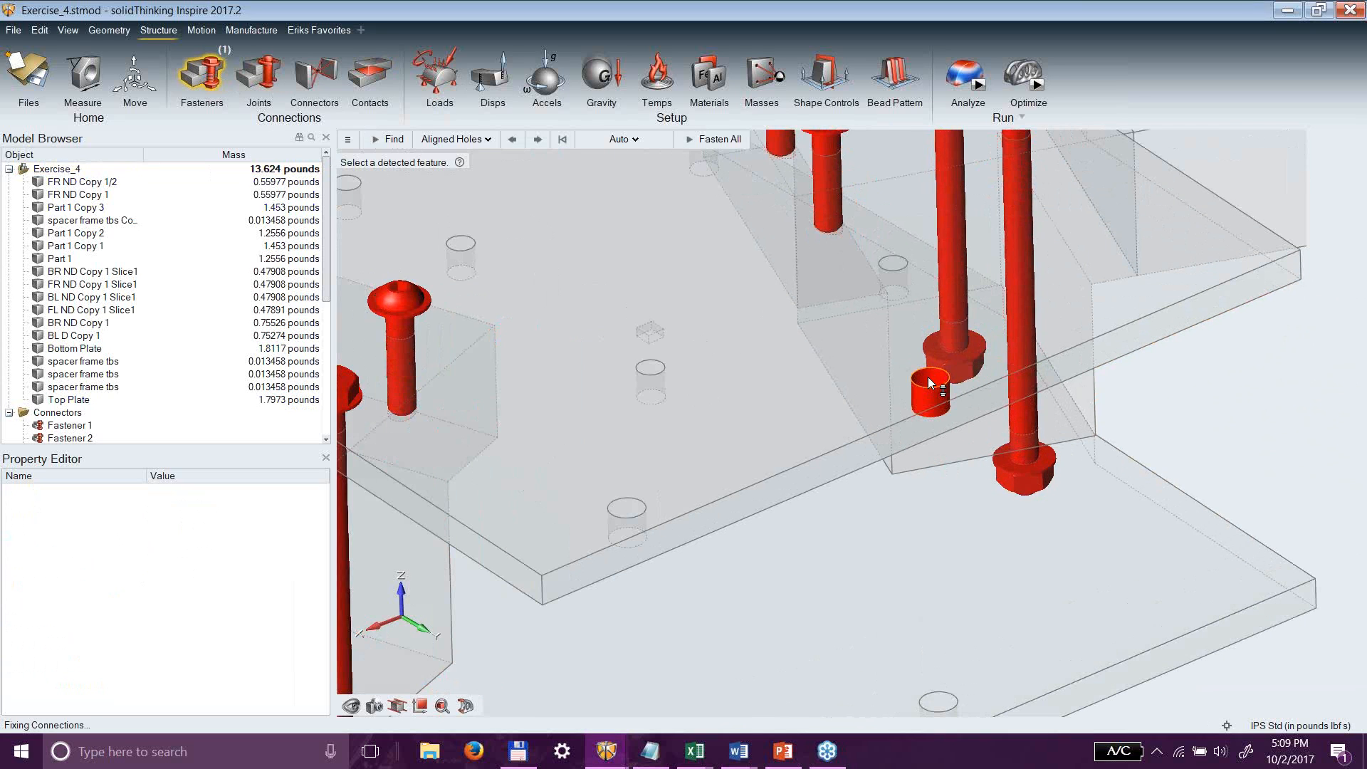
click(939, 702)
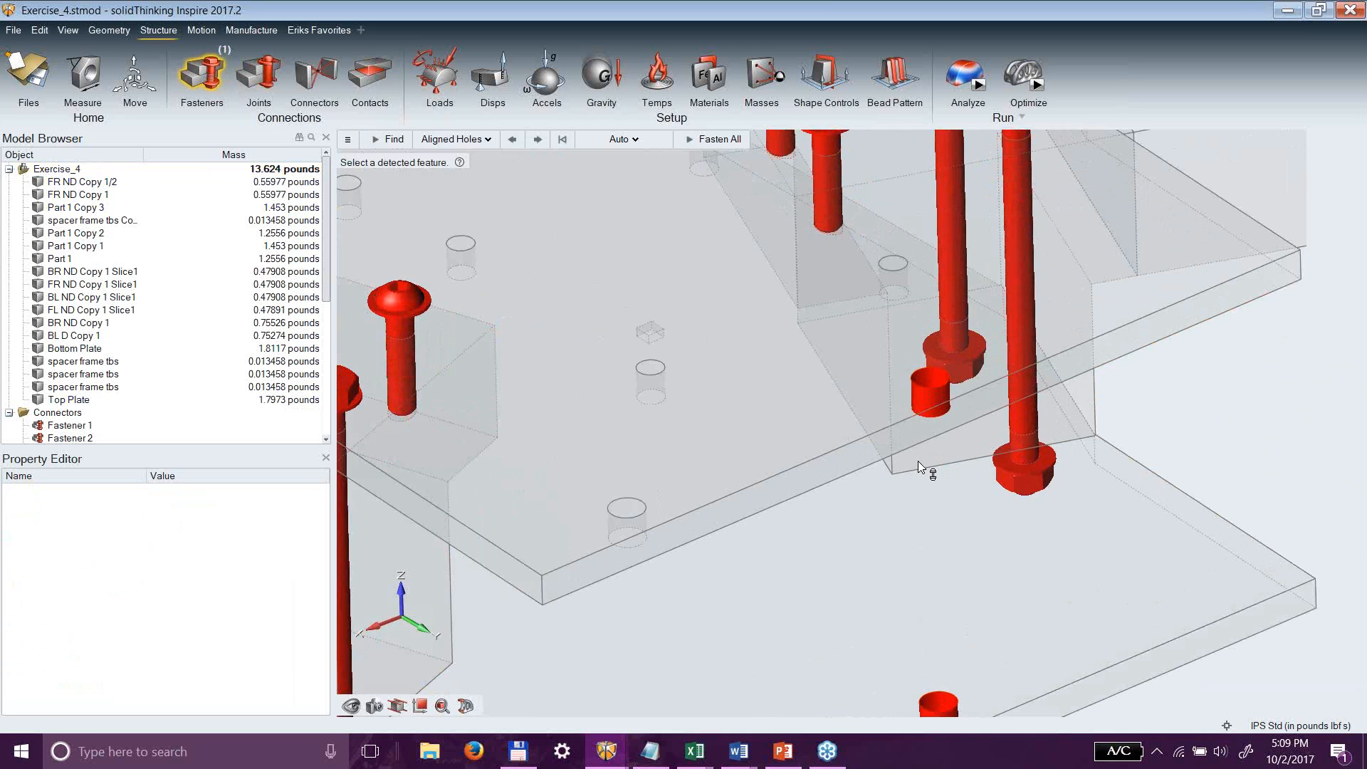
click(928, 374)
scroll(1014, 570, down, 5)
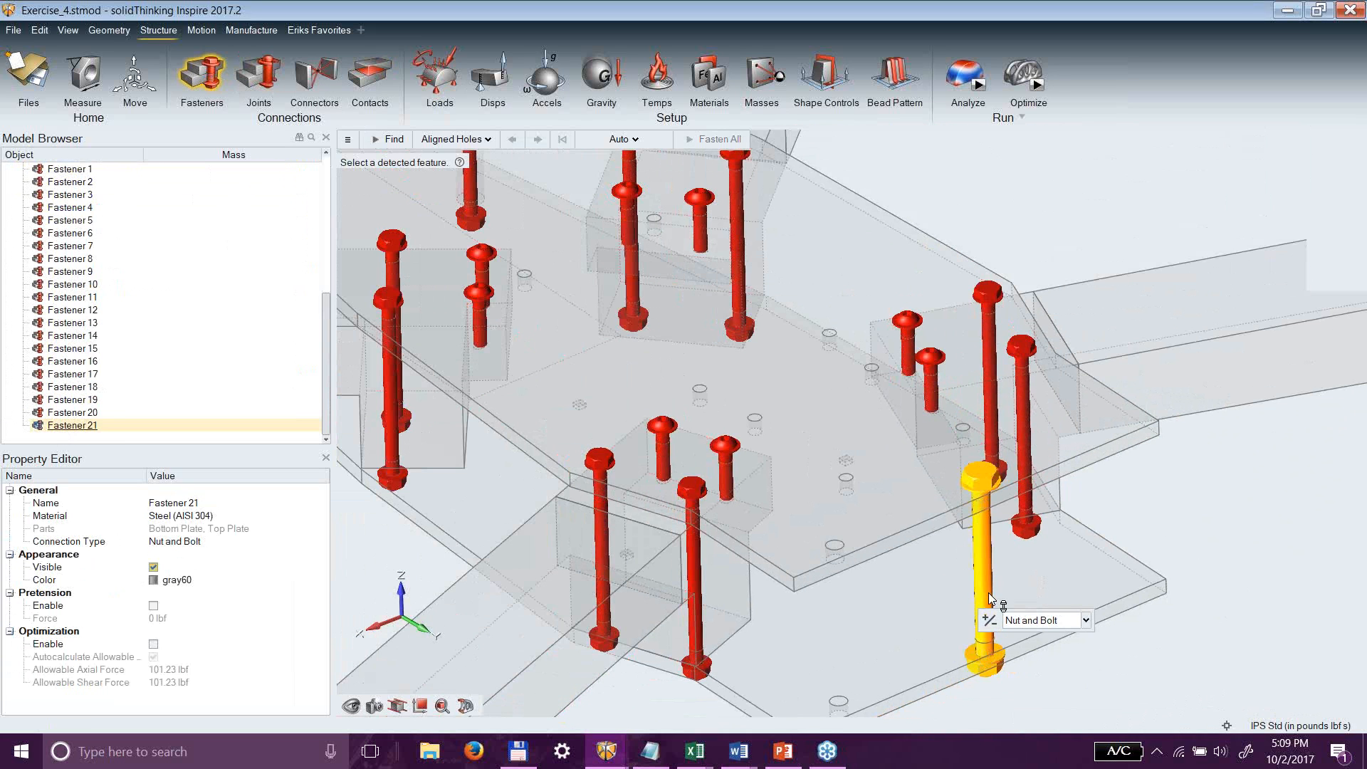
mouse_move(1017, 675)
right_down()
mouse_move(1043, 600)
mouse_move(1033, 668)
right_up()
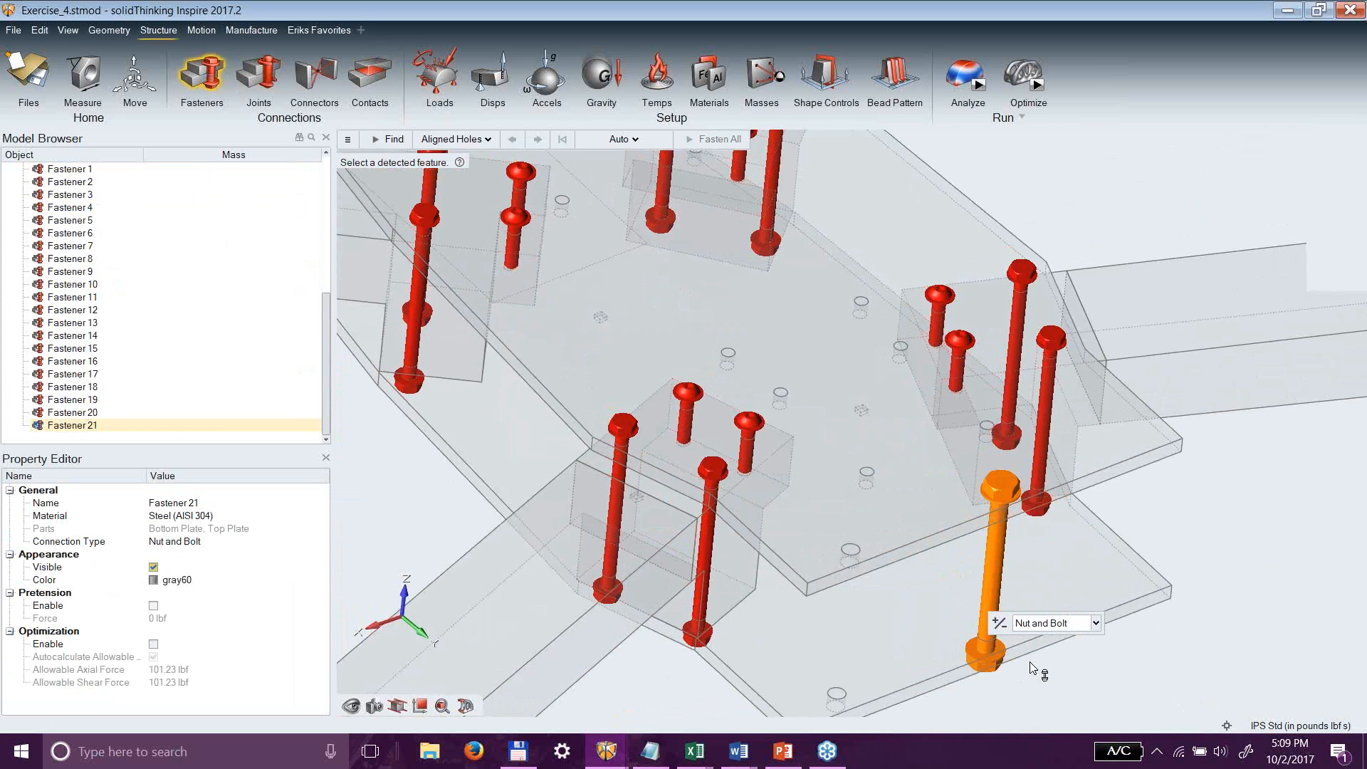
right_drag(1257, 501, 1259, 511)
click(1259, 511)
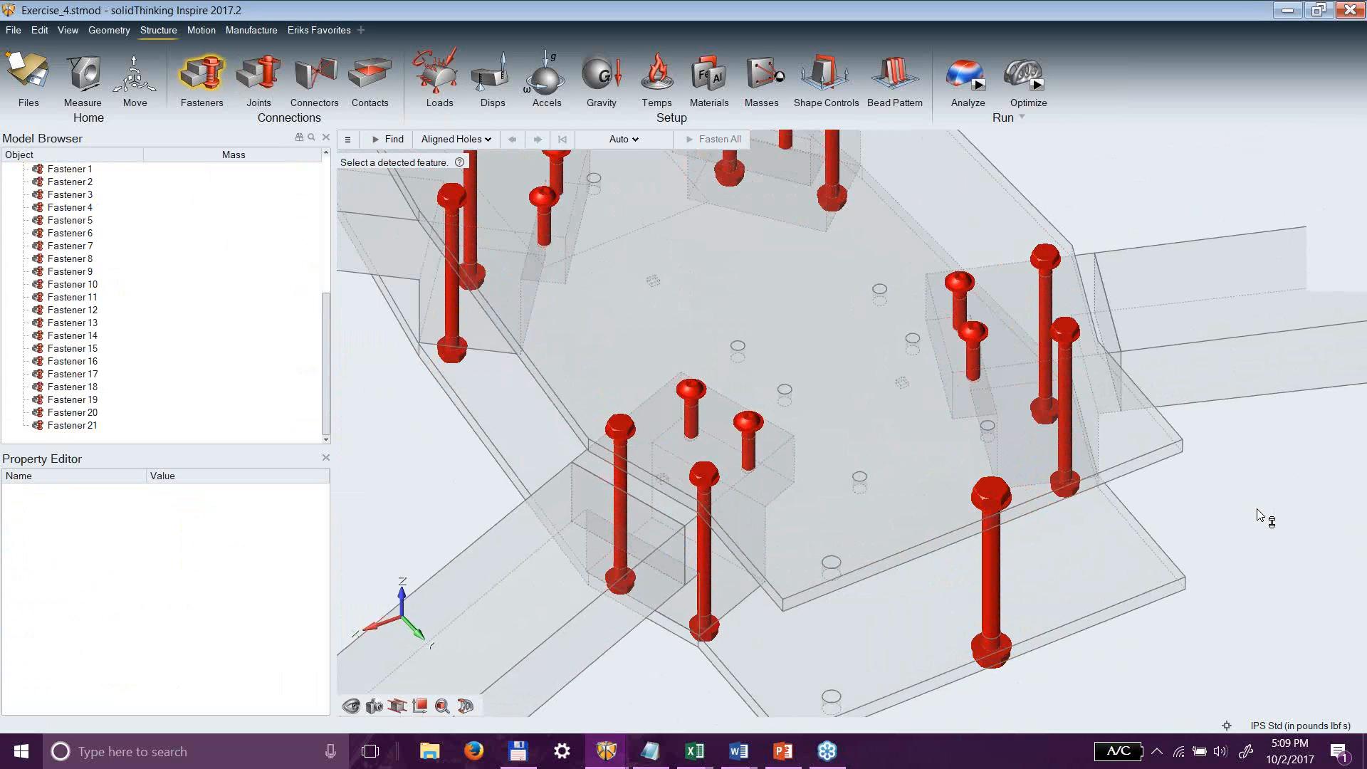
Exit the Fasteners tool, examine the detected joint features along the drone's arms with the Joints tool, and exit it.
right_click(1237, 467)
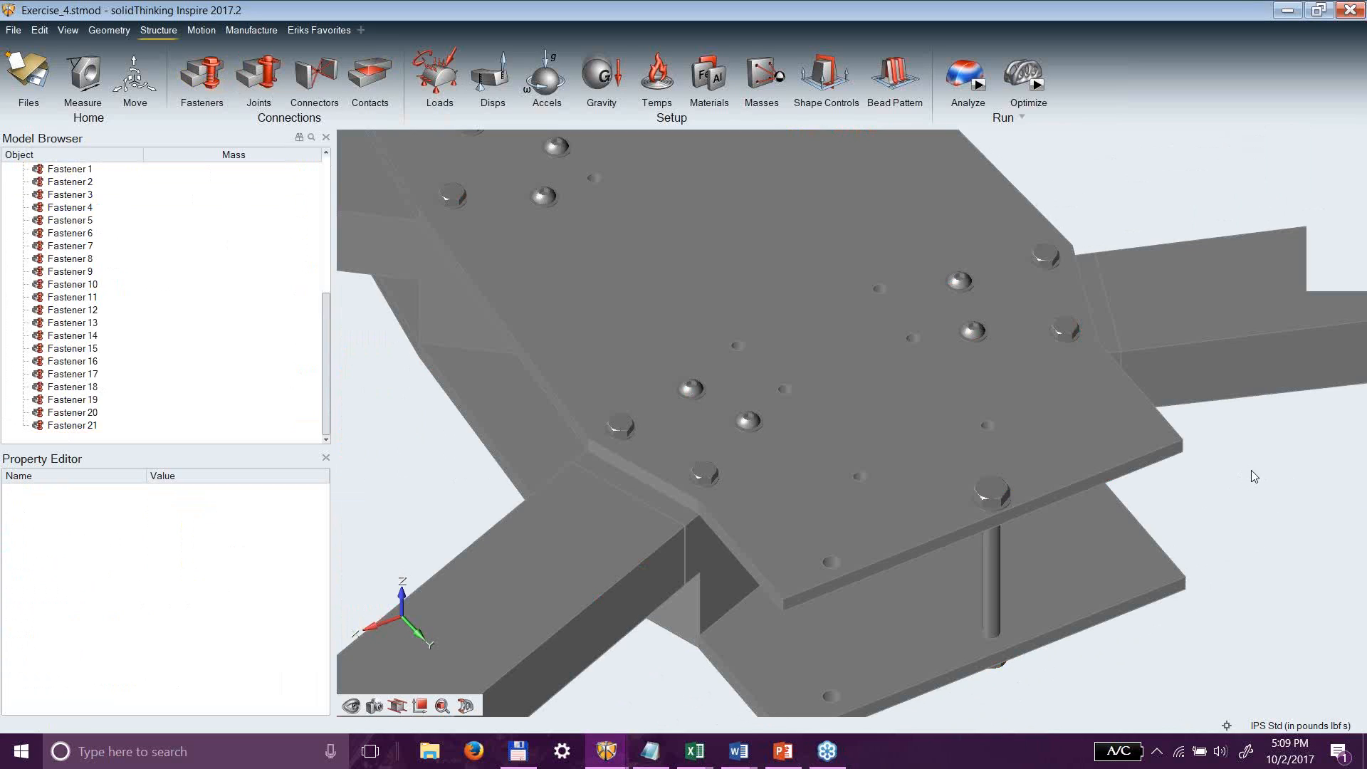
click(261, 74)
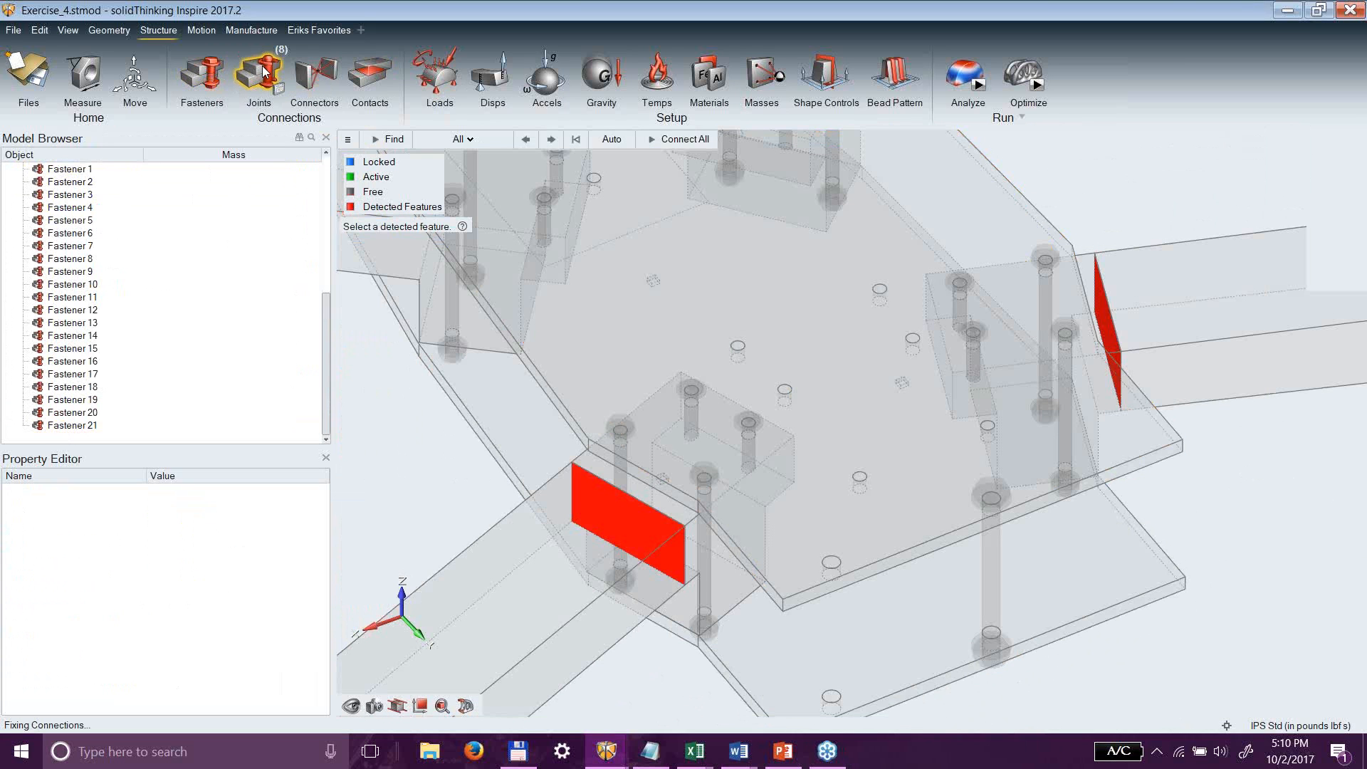
scroll(820, 600, down, 3)
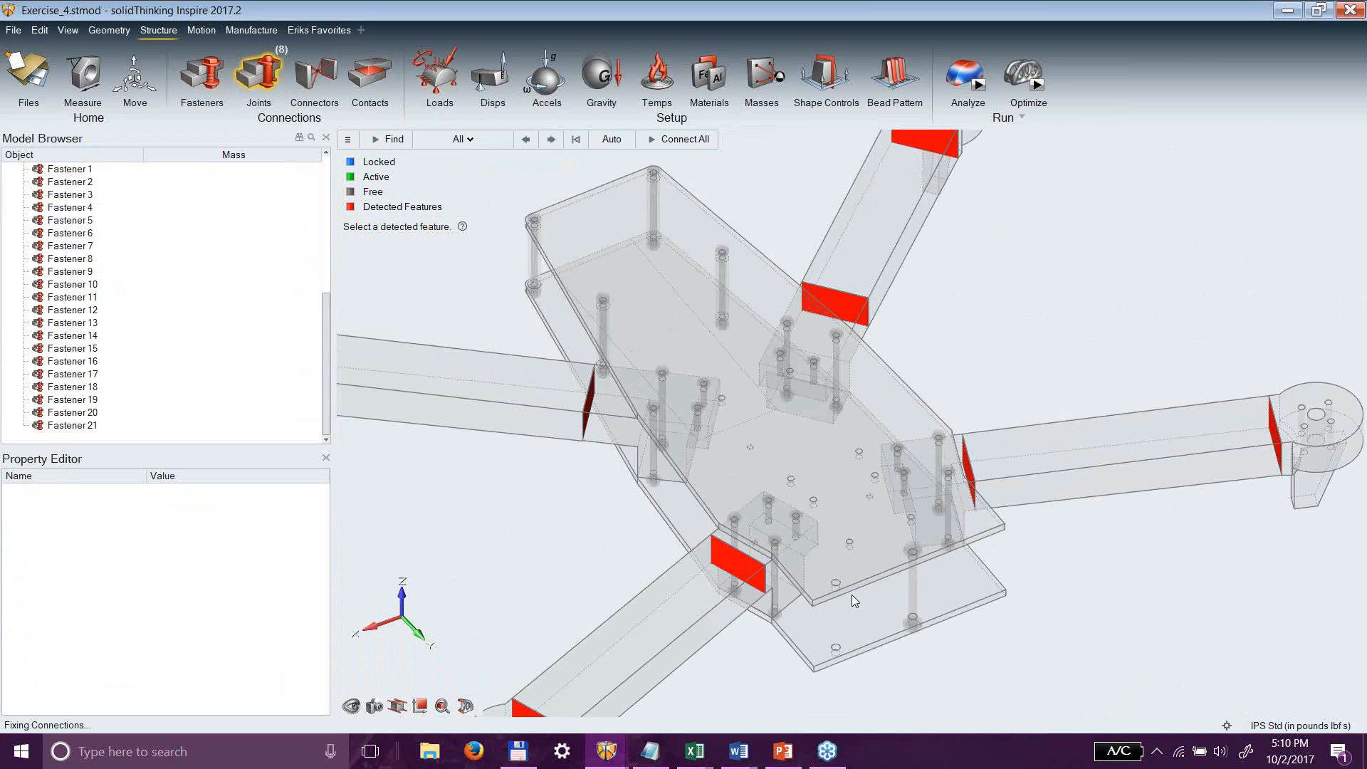
scroll(850, 595, down, 3)
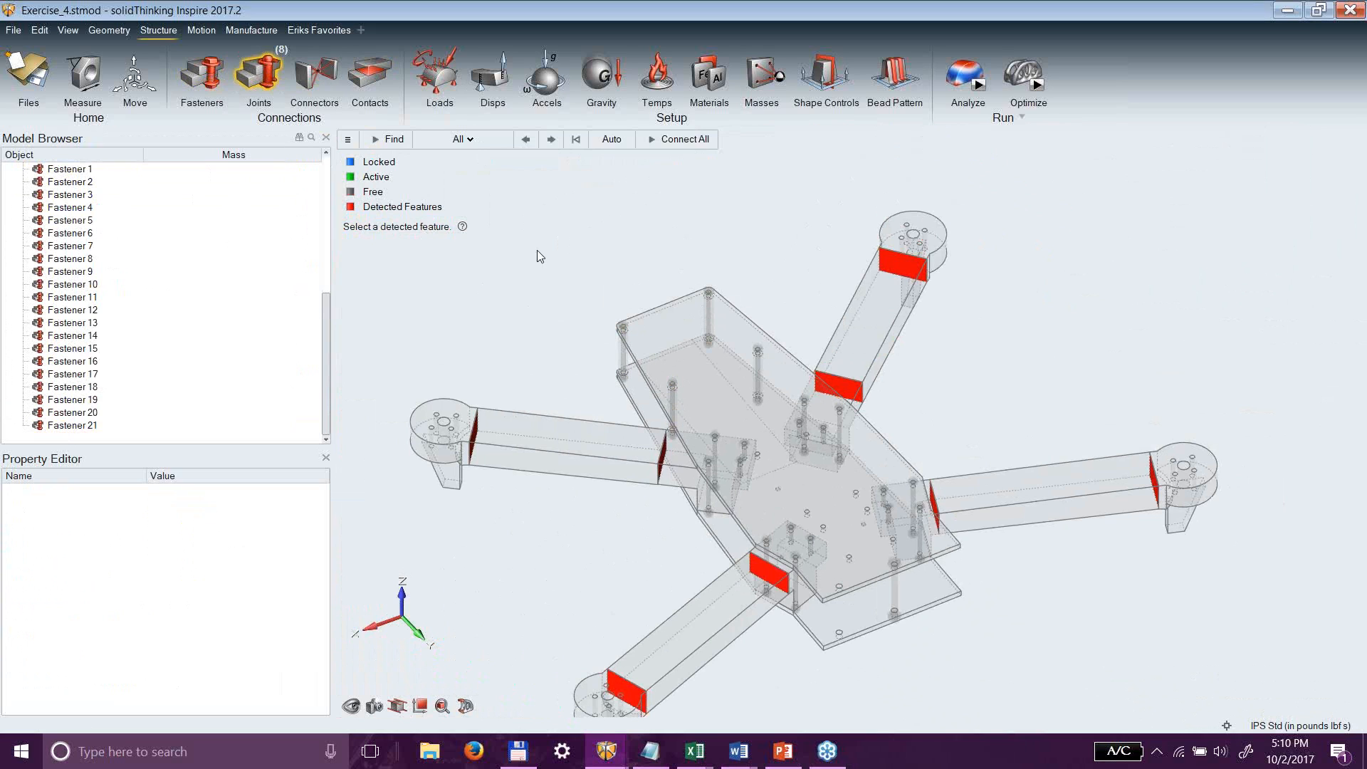
key(Escape)
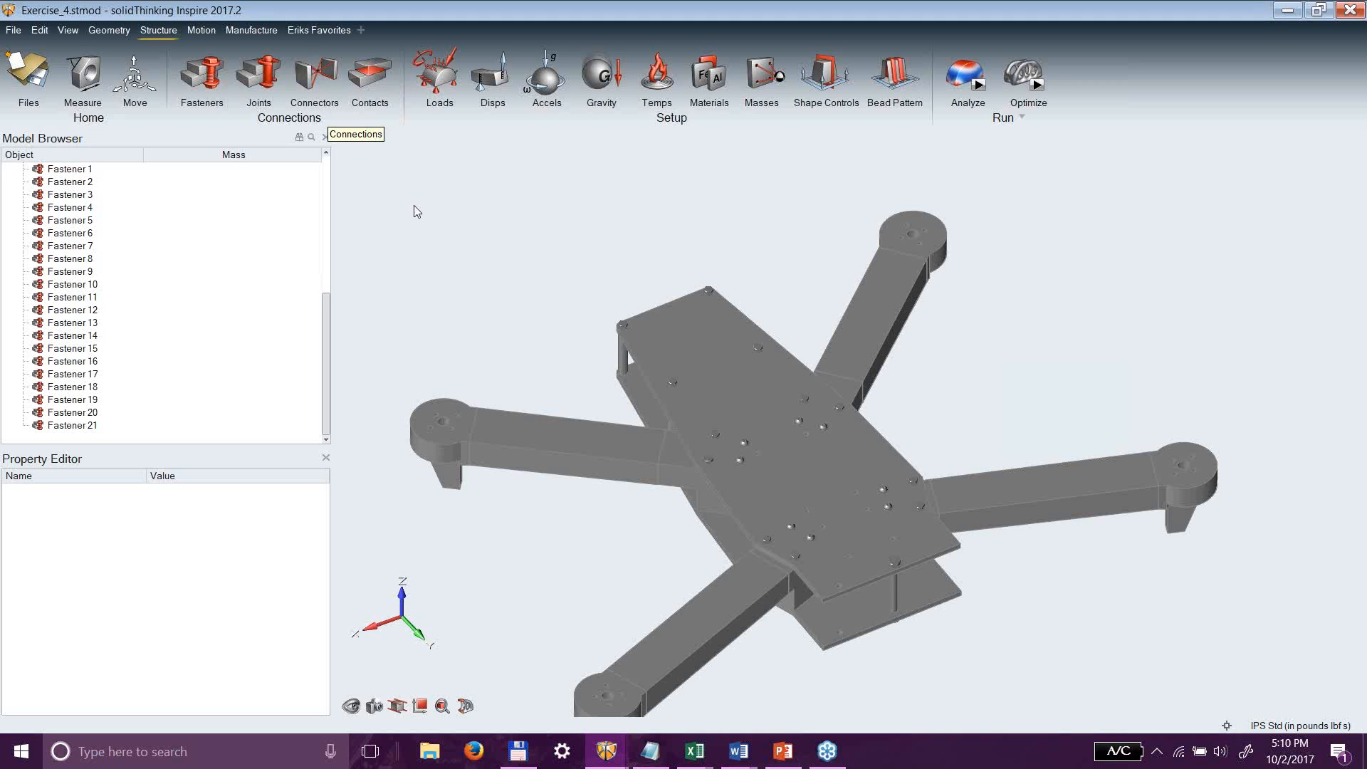
Change the single large bolt joining the end of the Top Plate and Bottom Plate to the Screw type.
right_drag(702, 573, 730, 545)
middle_drag(730, 544, 677, 579)
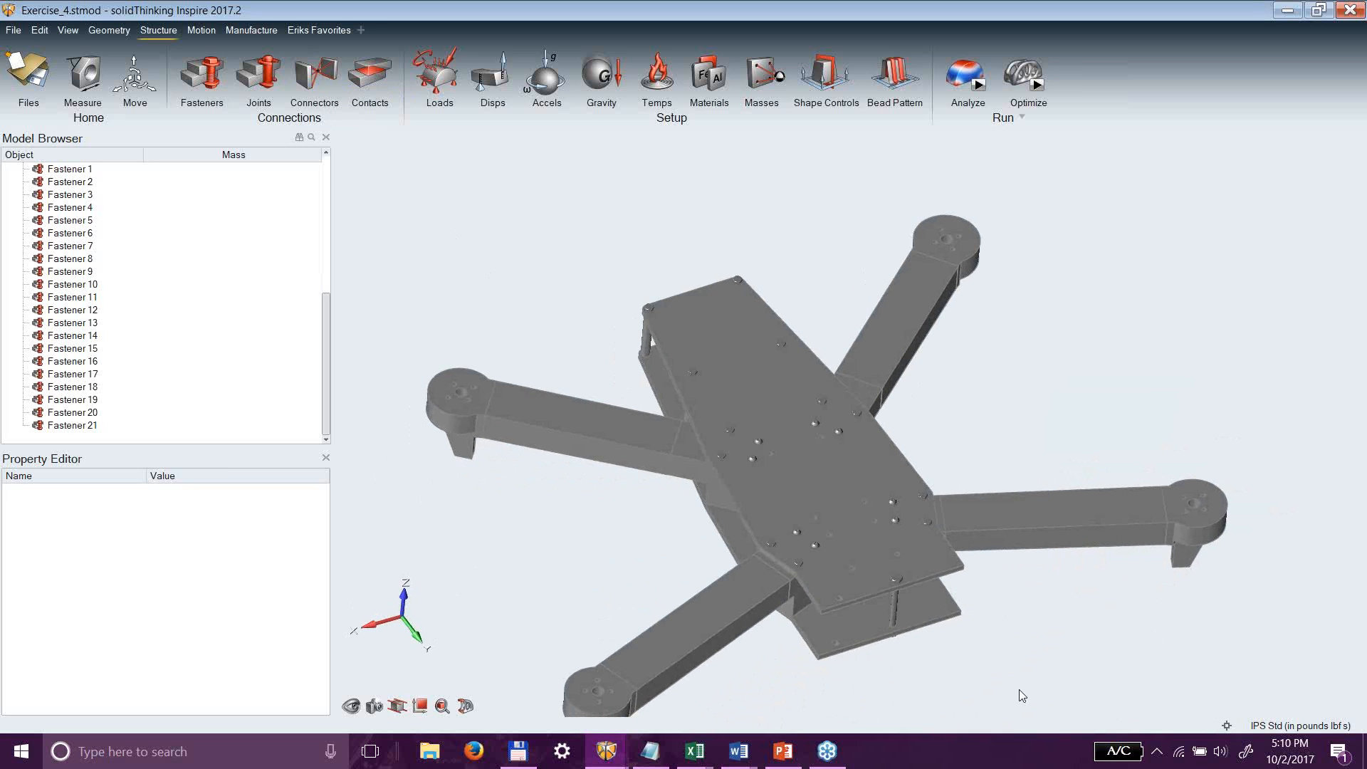
scroll(997, 670, up, 6)
right_drag(850, 606, 823, 477)
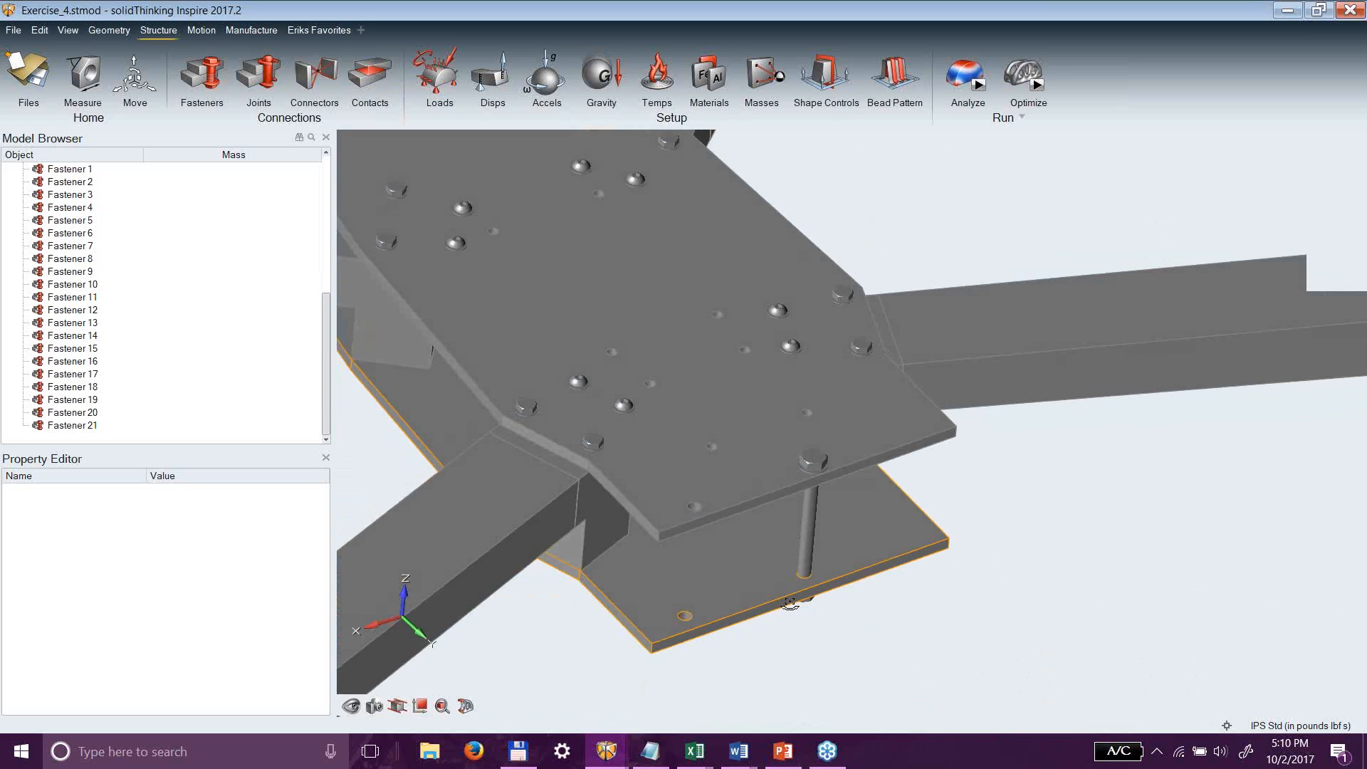
click(820, 464)
right_click(820, 463)
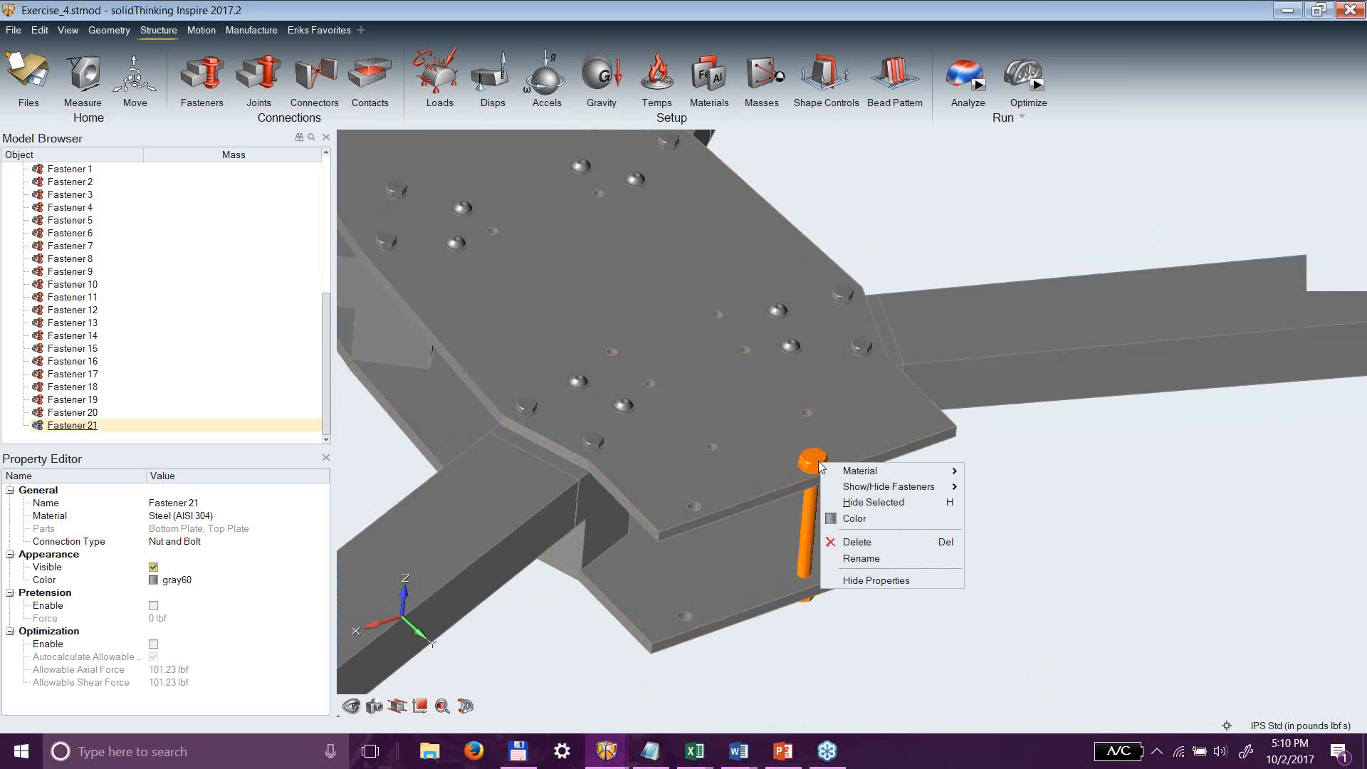
click(815, 461)
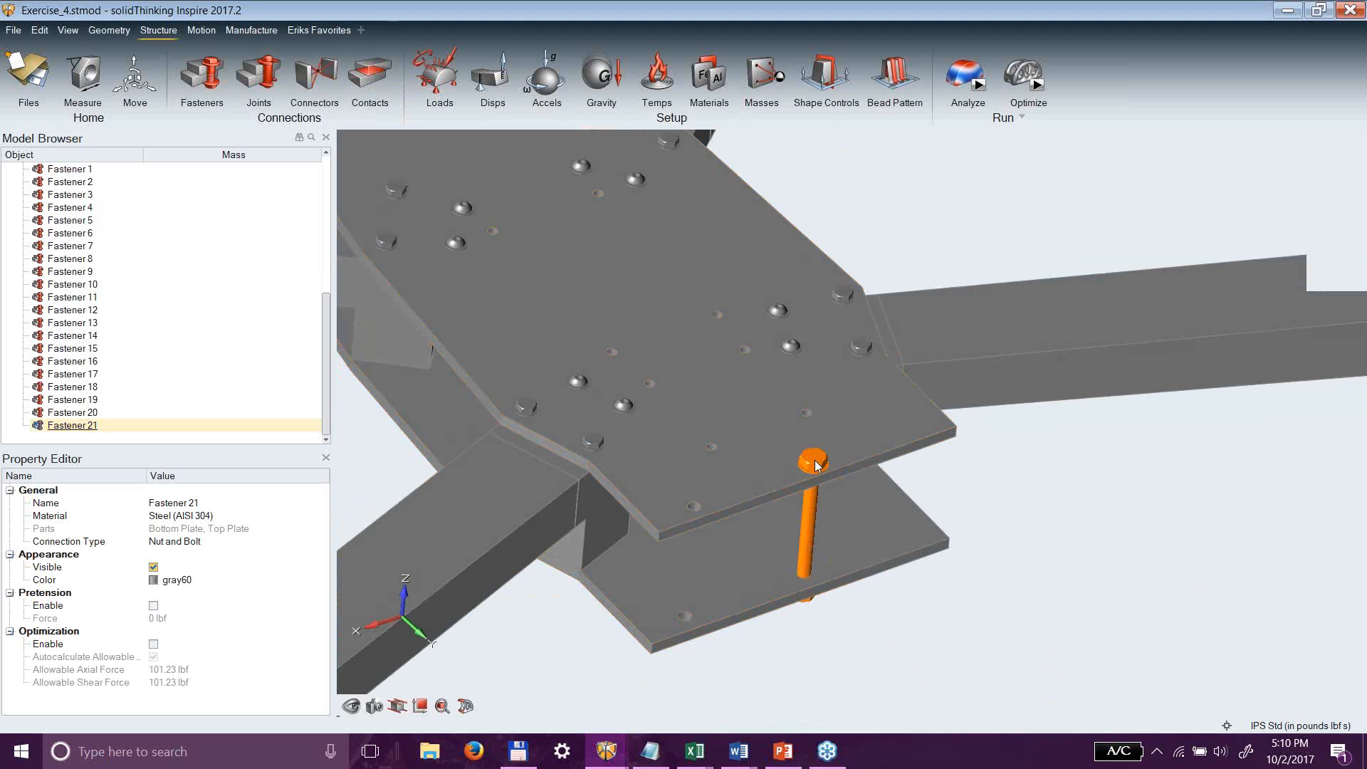
double_click(813, 462)
click(912, 577)
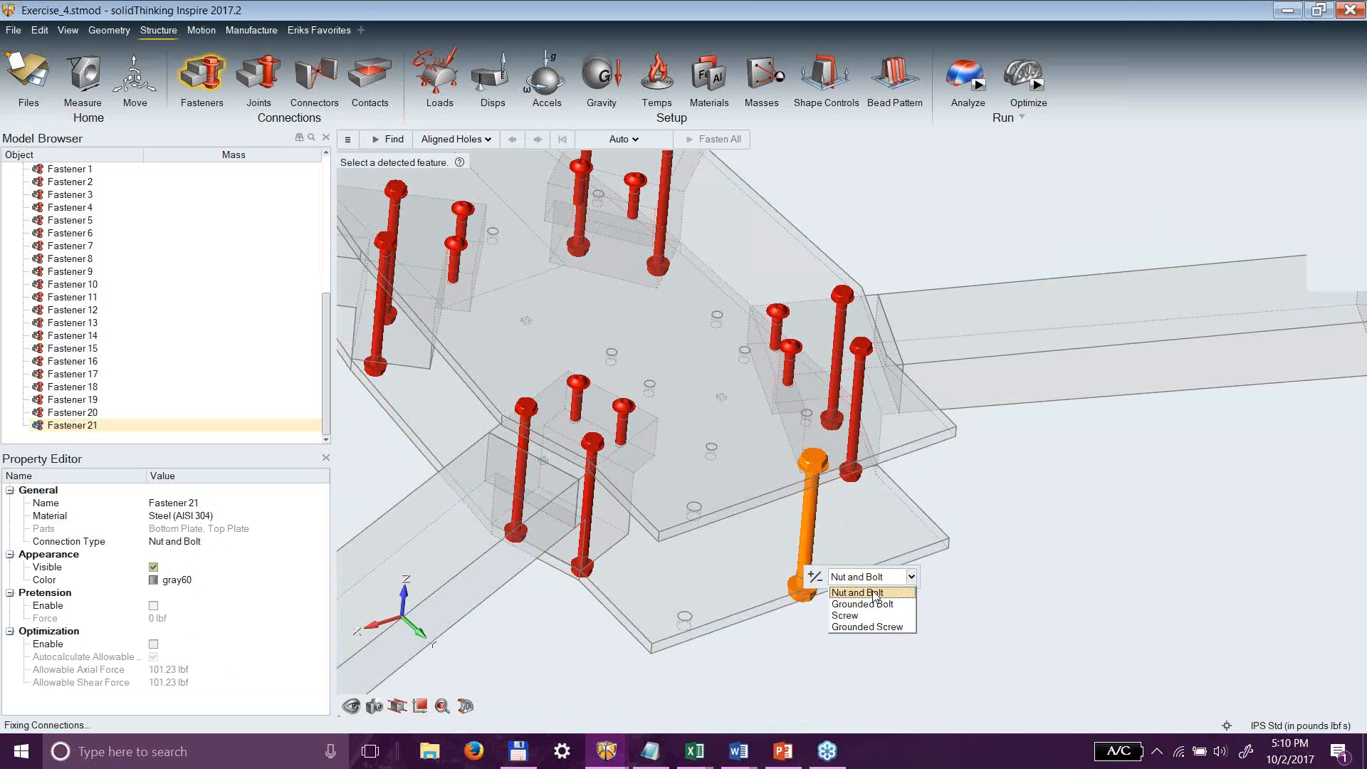
click(862, 616)
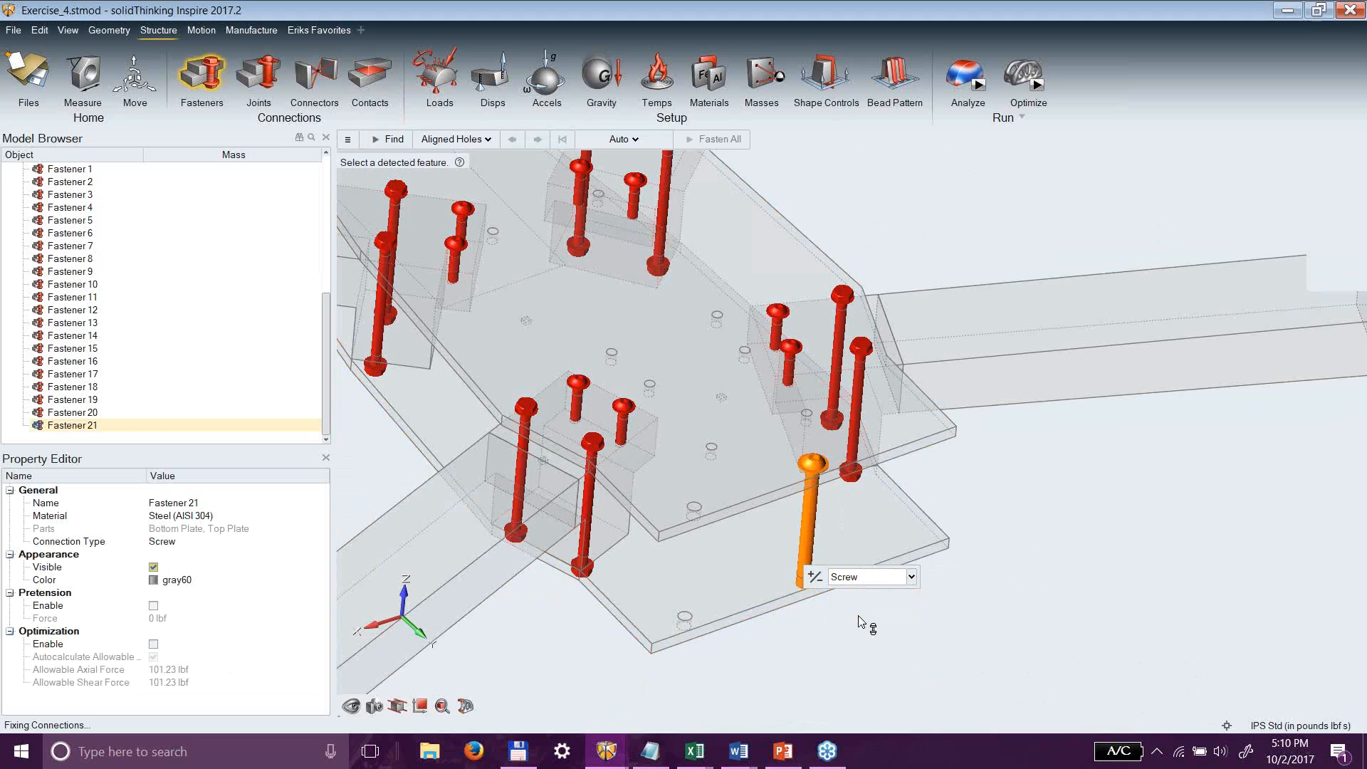
Set the plates' end fastener back to Nut and Bolt, and exit the Fasteners tool.
click(912, 576)
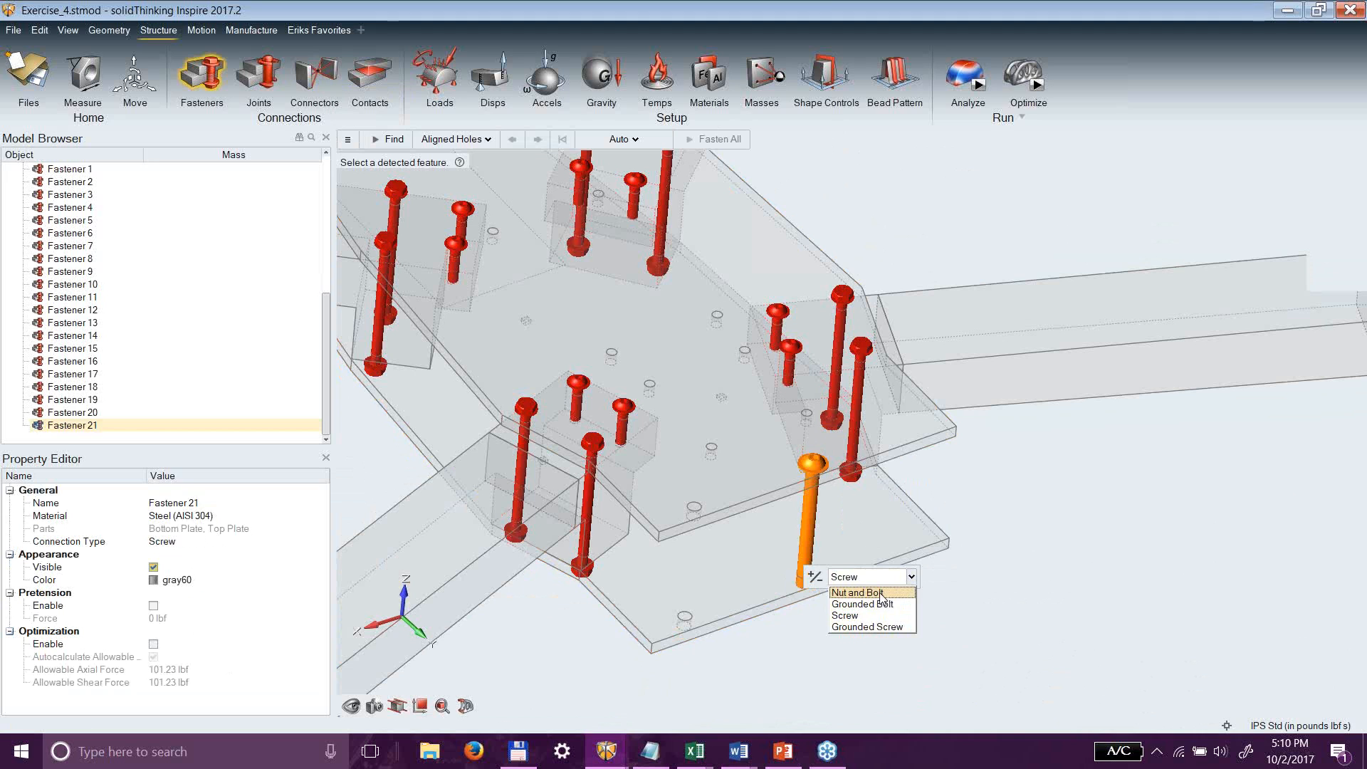
click(882, 595)
click(988, 636)
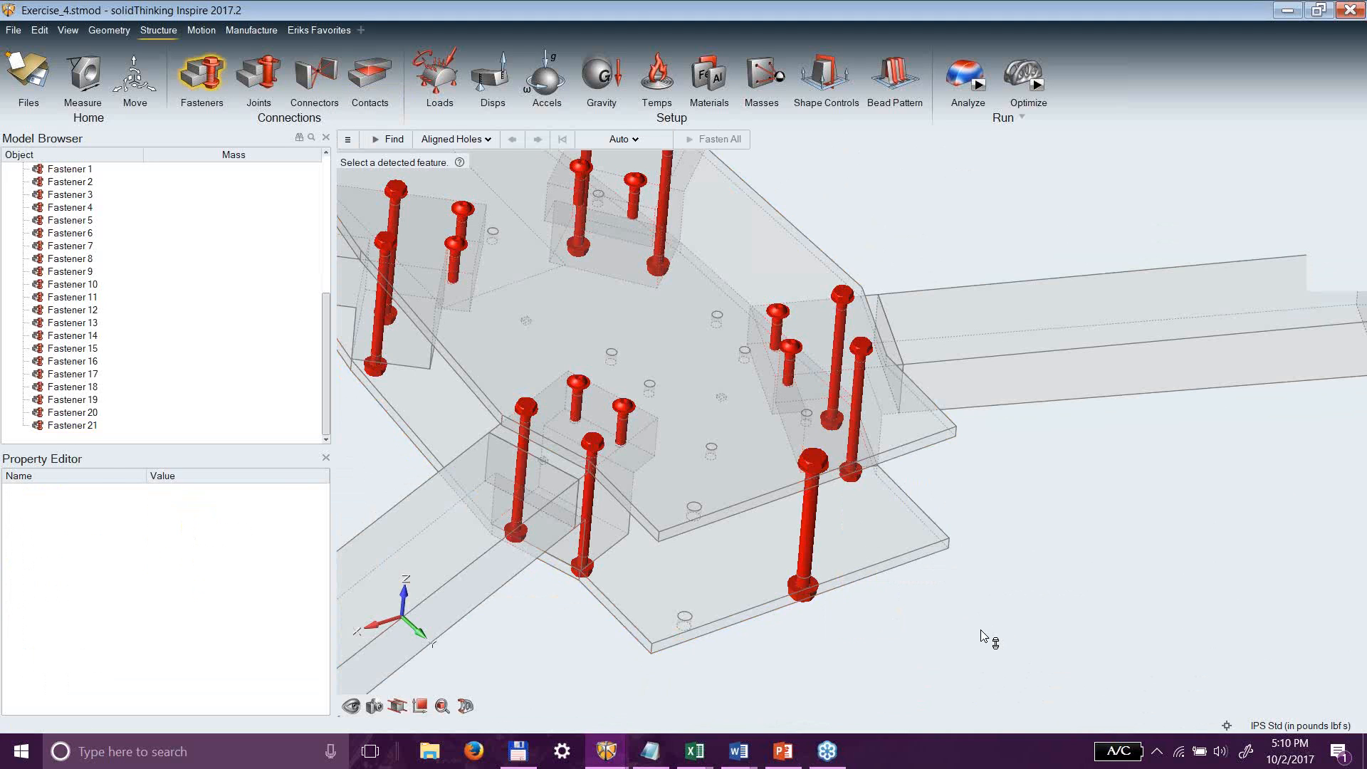
scroll(981, 638, down, 1)
scroll(981, 638, down, 4)
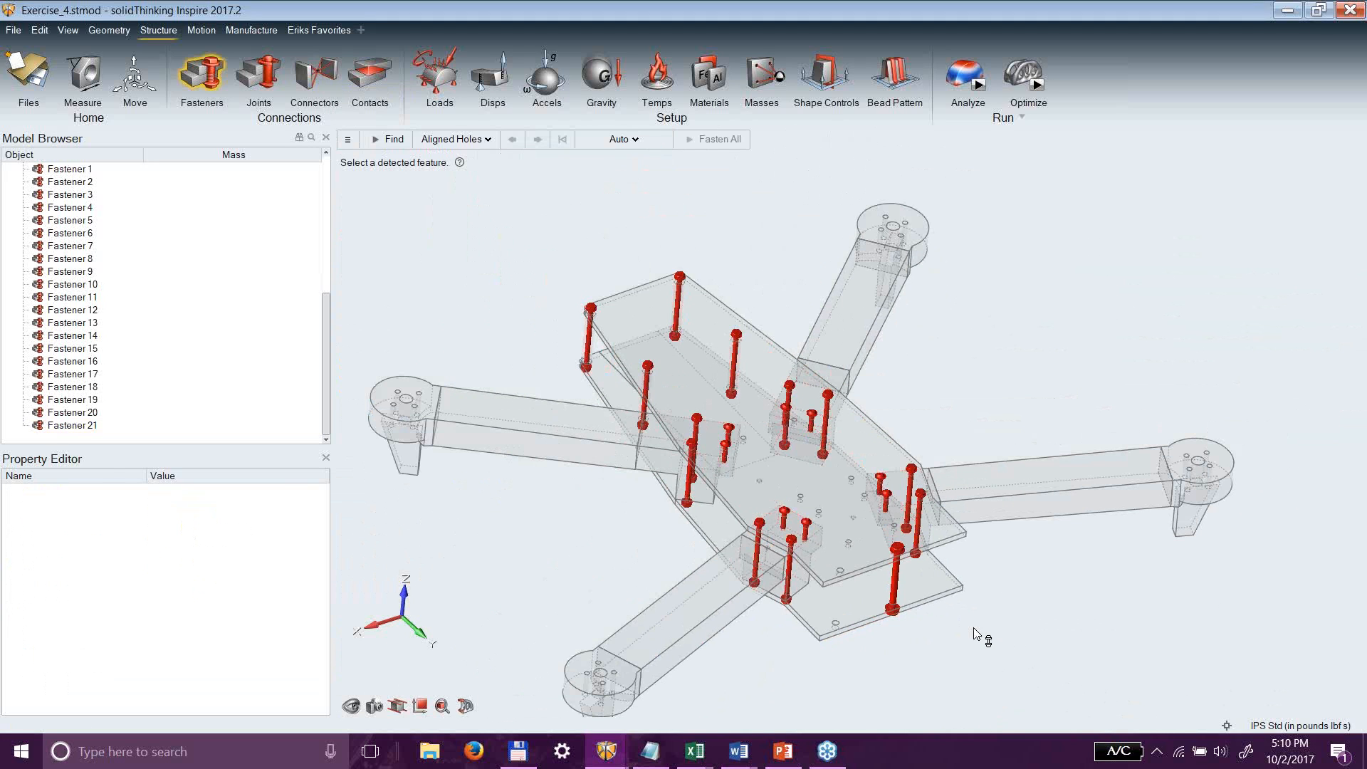
mouse_move(971, 625)
right_down()
mouse_move(882, 450)
mouse_move(894, 568)
mouse_move(1008, 647)
mouse_move(960, 590)
right_up()
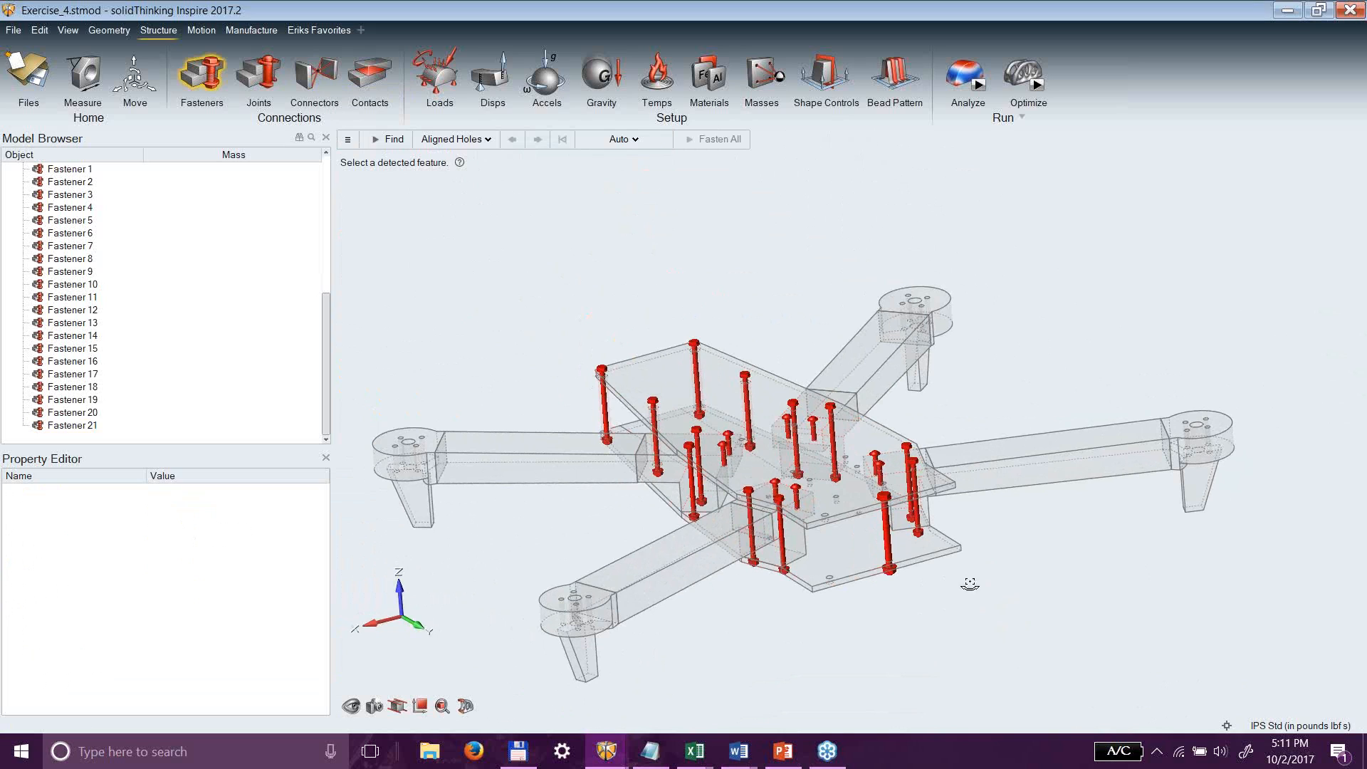
right_click(1077, 556)
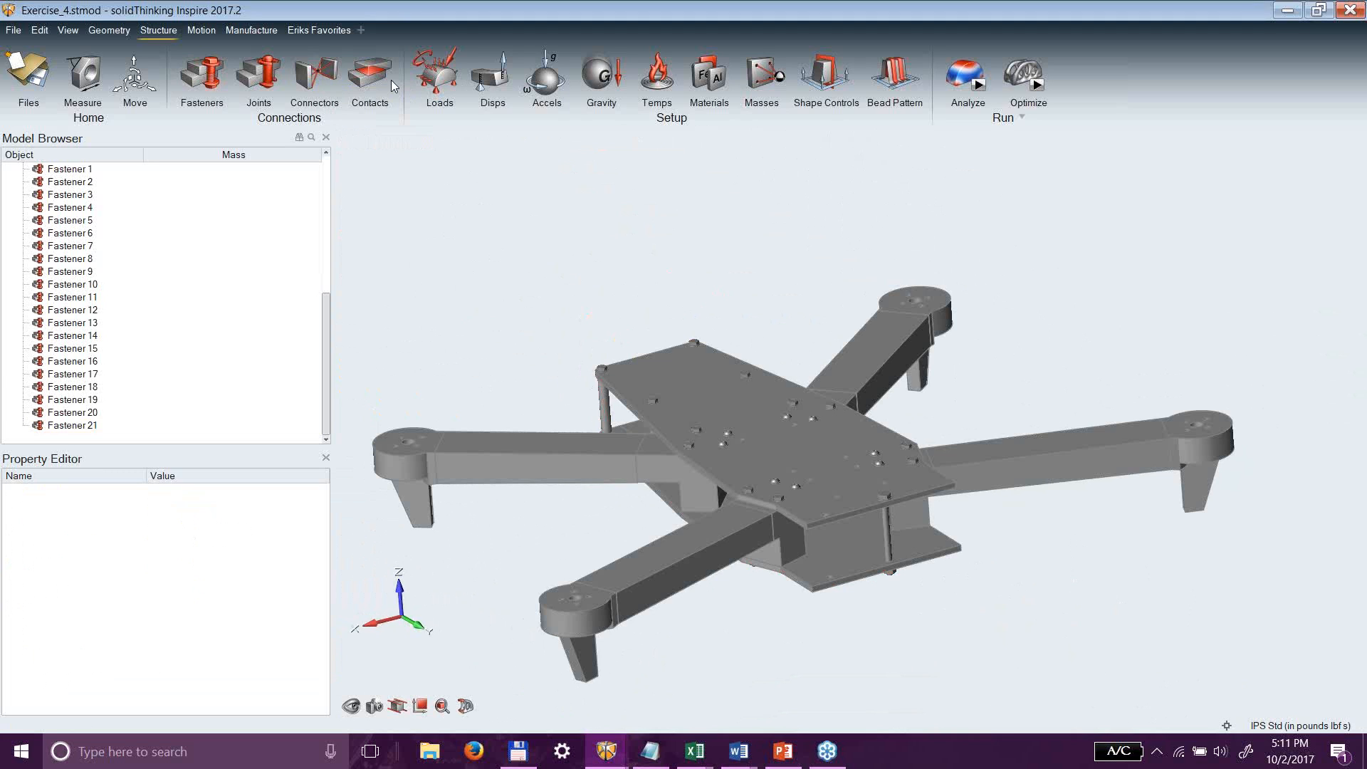
Delete all fasteners in the assembly, from Fastener 1 through Fastener 21, with the Fasteners tool active.
click(203, 79)
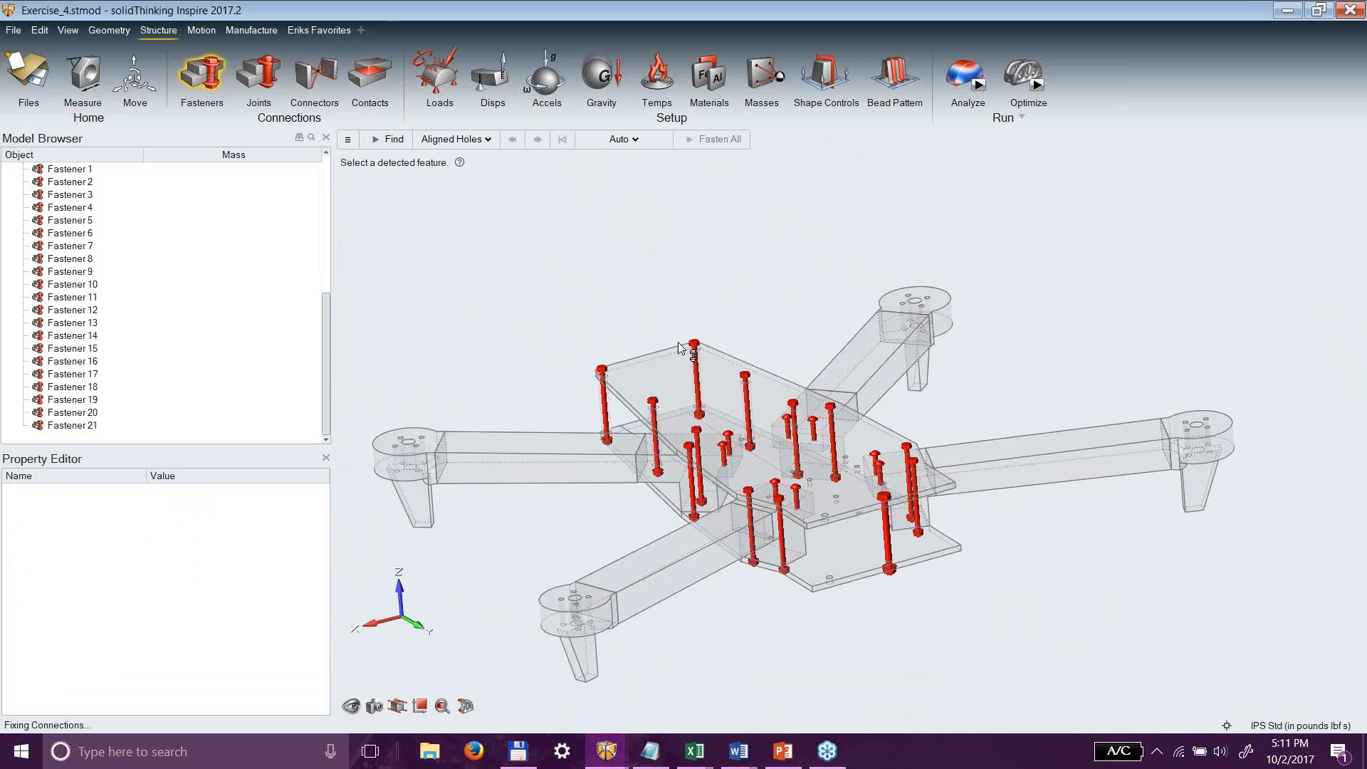
scroll(328, 303, up, 3)
click(70, 258)
scroll(98, 328, down, 3)
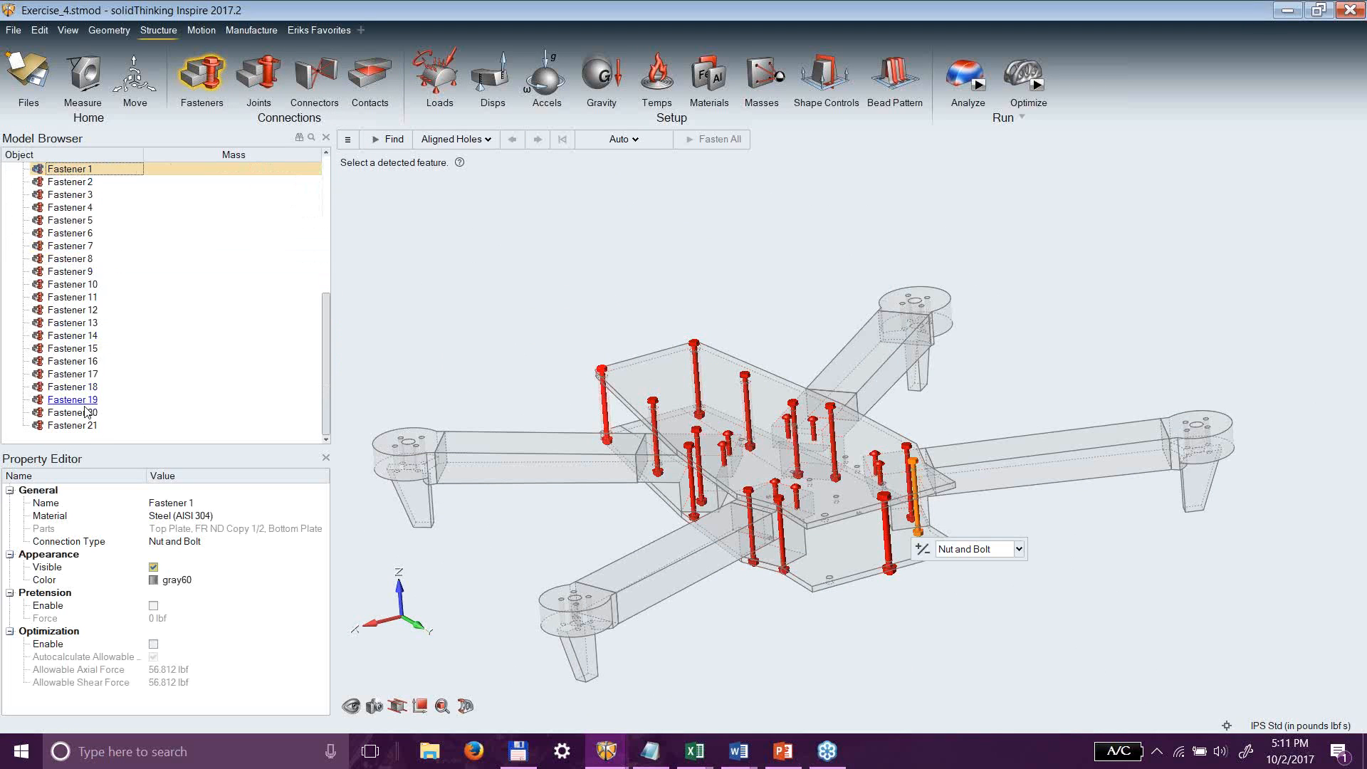
shift+click(89, 427)
right_click(89, 424)
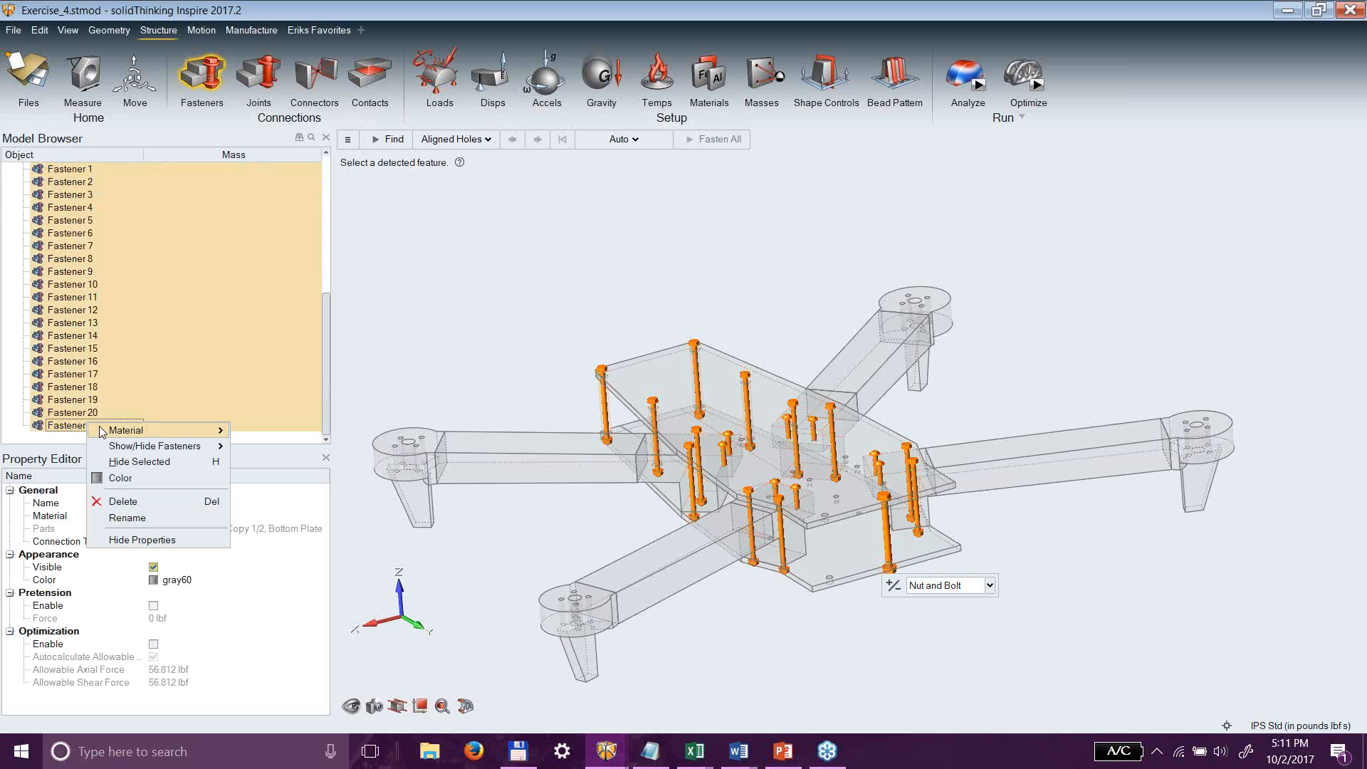
click(134, 498)
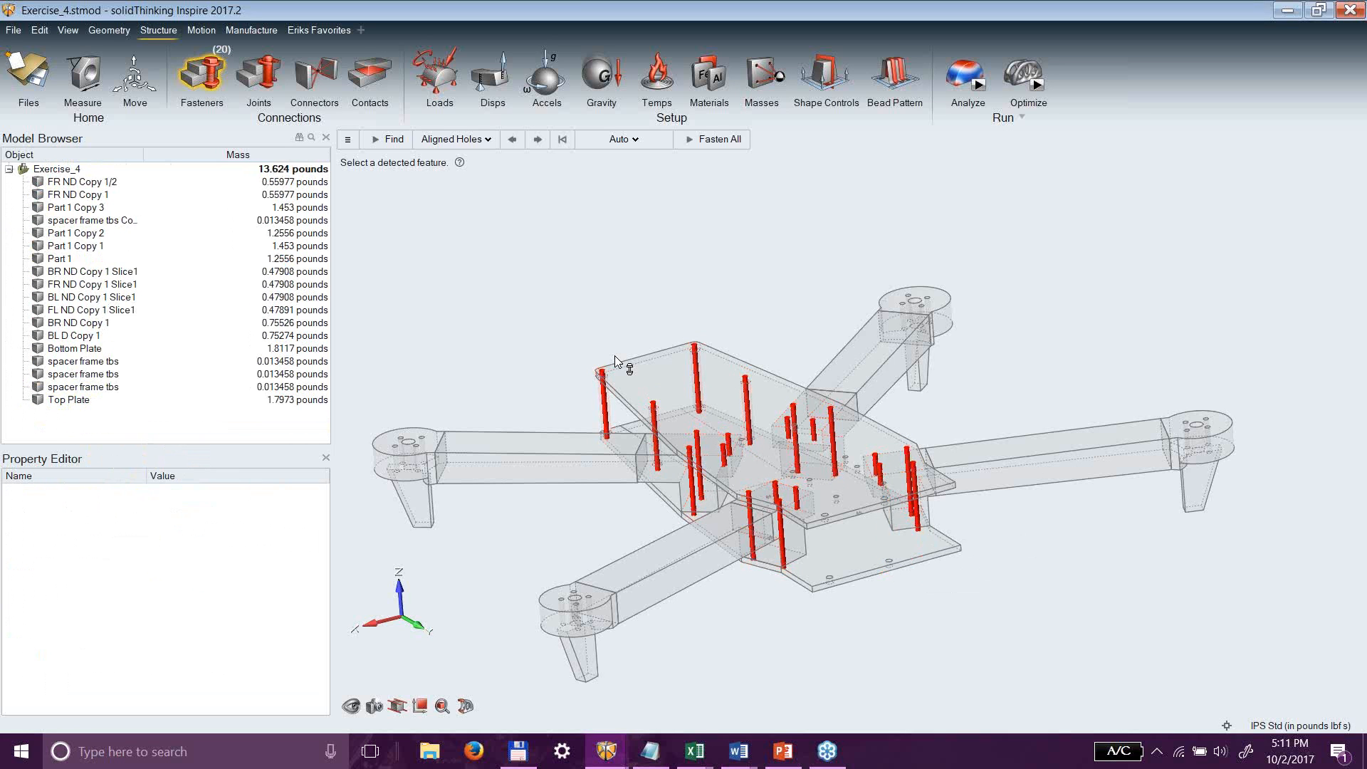
Fasten the aligned holes at the plates' far spacer corner with a nut and bolt, and fasten all remaining detected holes at once.
scroll(757, 425, up, 2)
scroll(758, 425, up, 2)
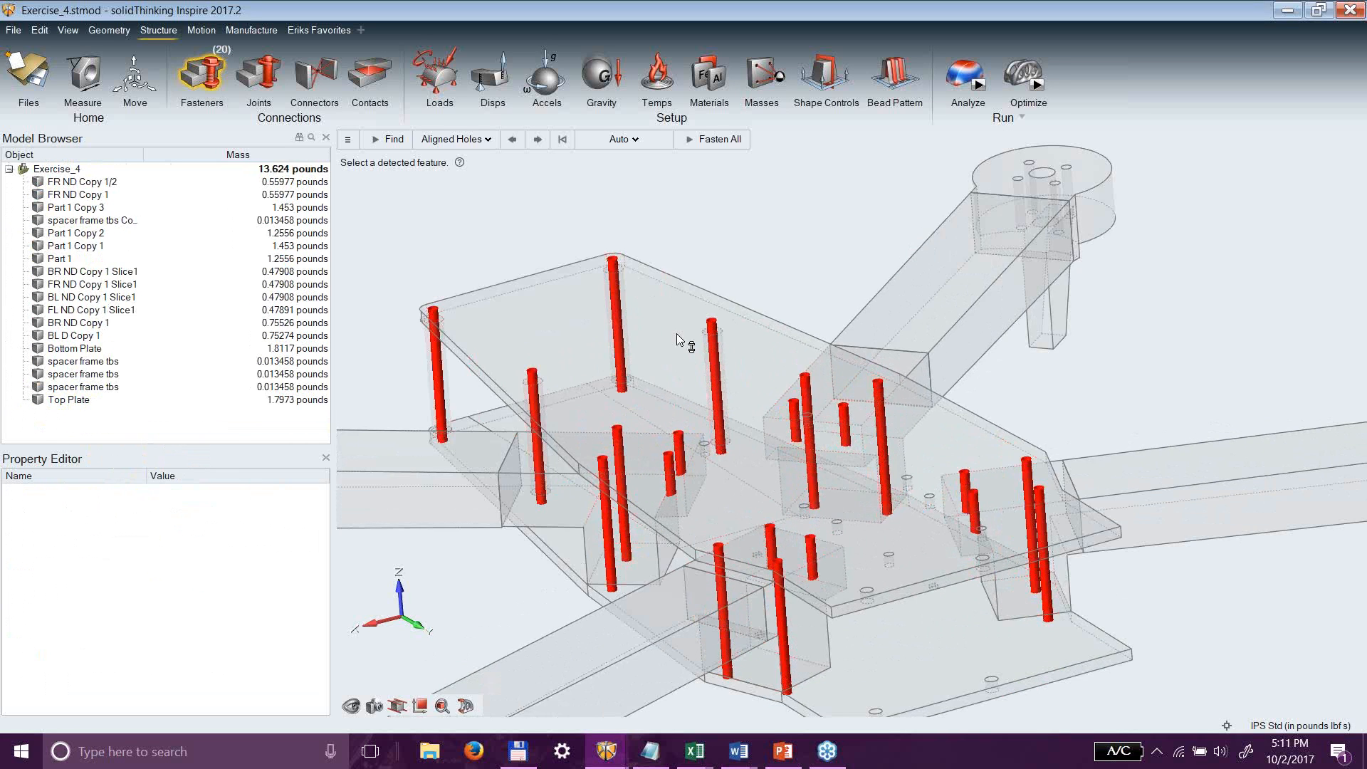
click(616, 267)
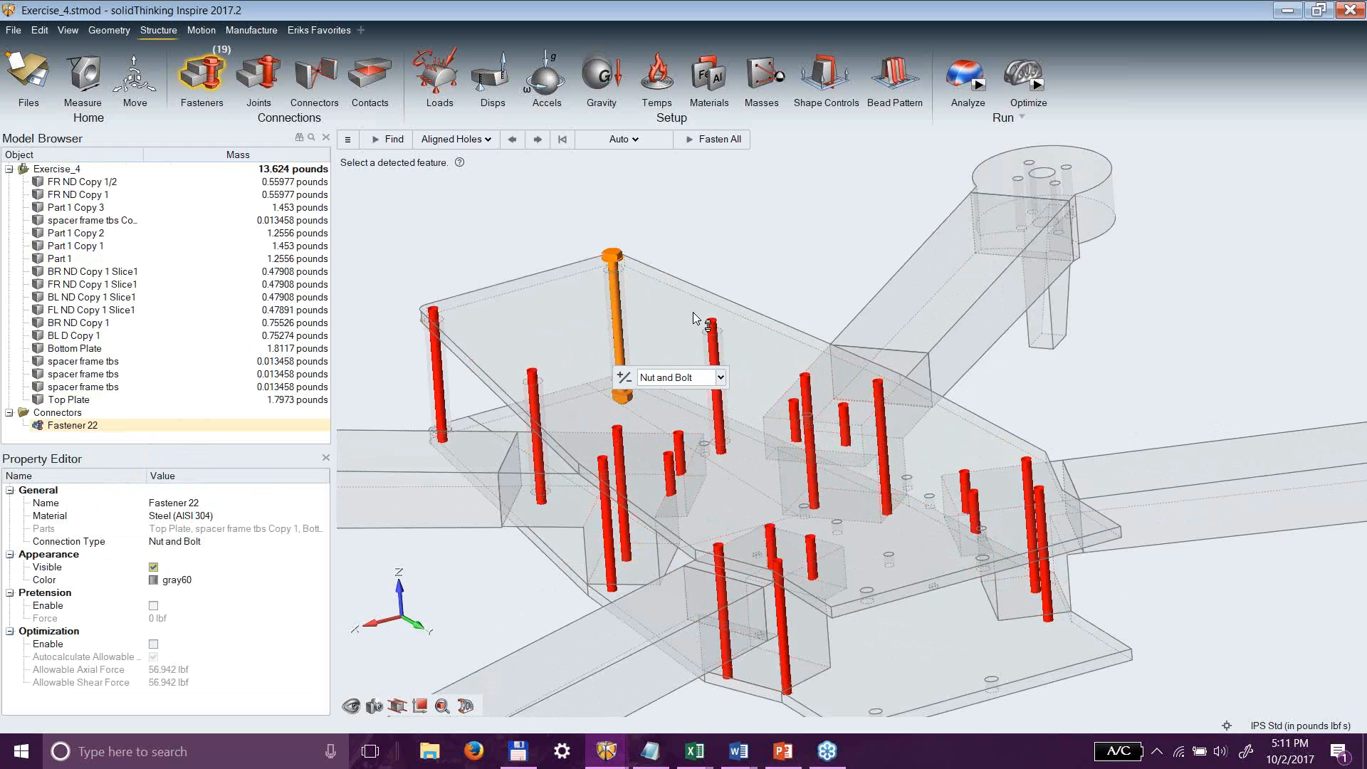
click(726, 141)
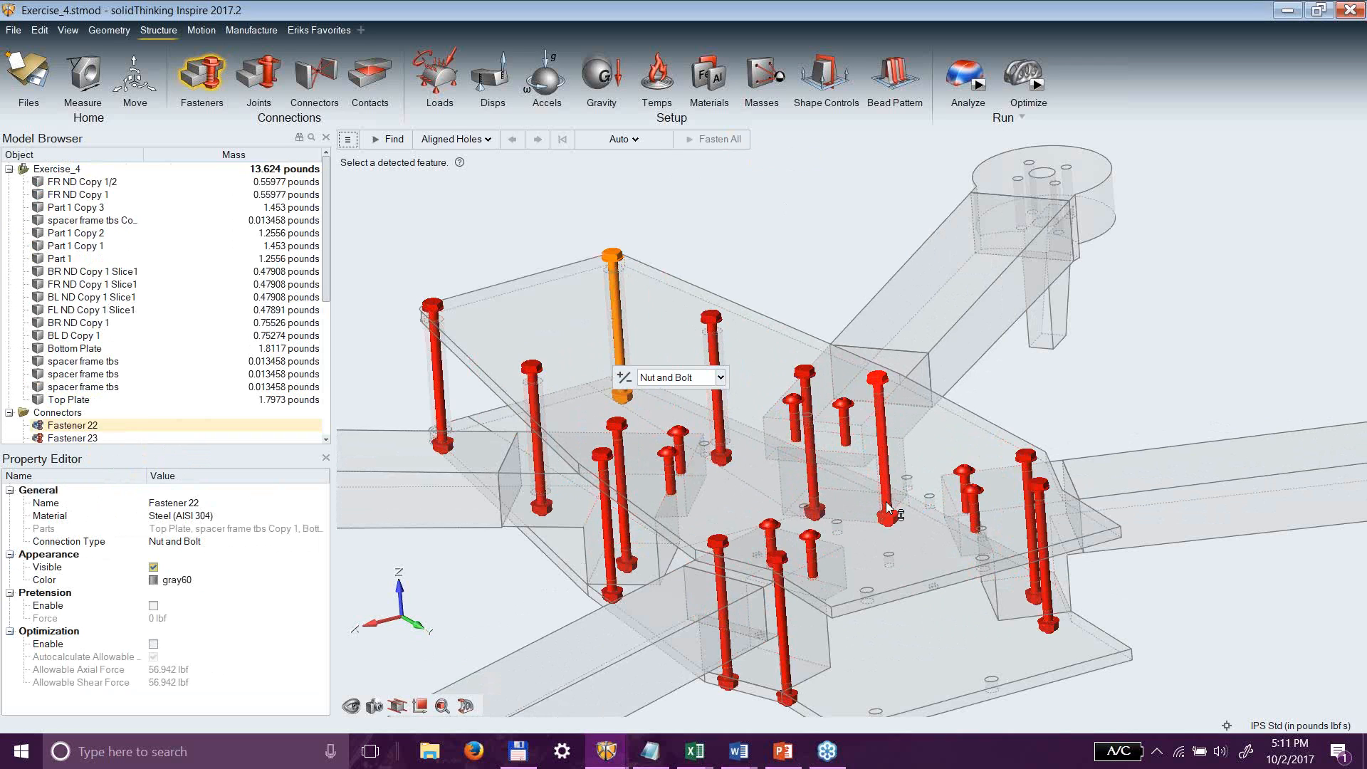
Fasten one pair of empty holes at the open end of the Top Plate and Bottom Plate with a nut and bolt.
scroll(854, 474, up, 3)
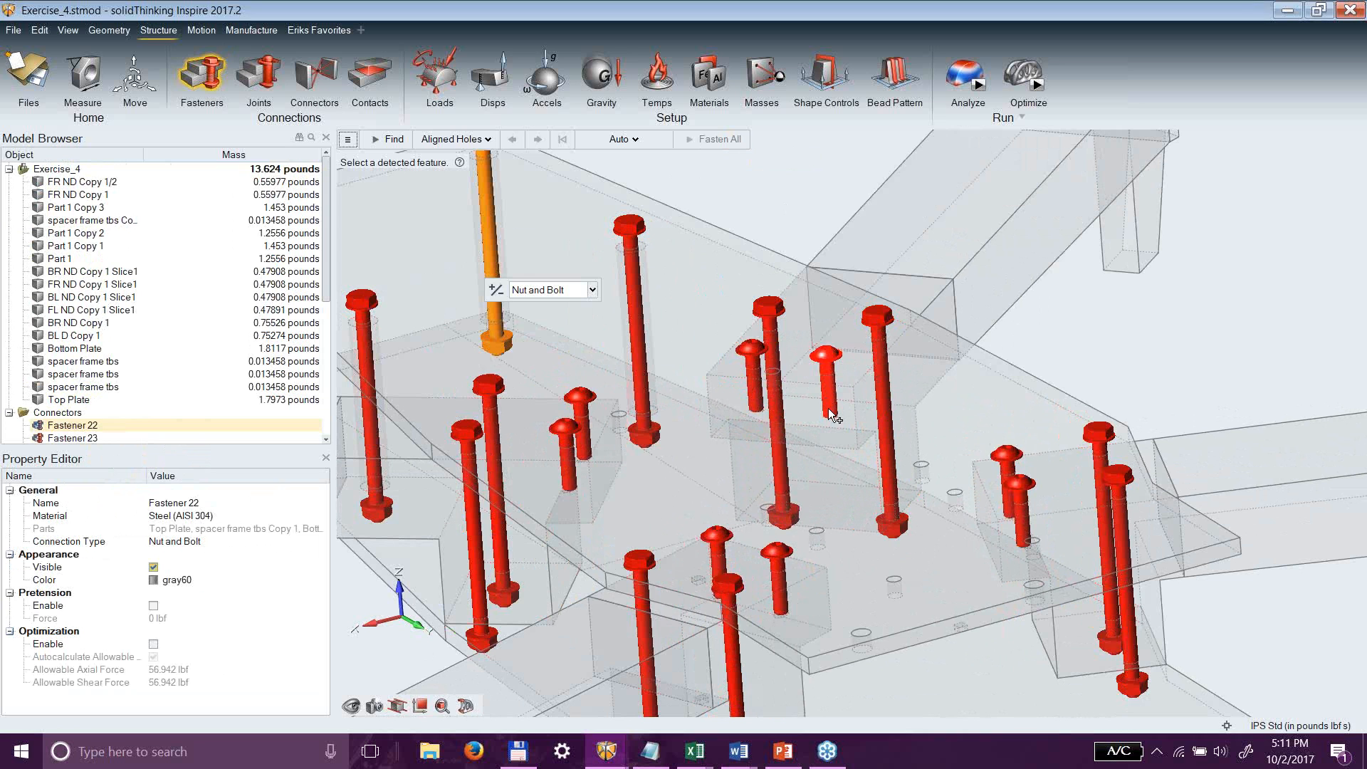
scroll(1116, 603, down, 5)
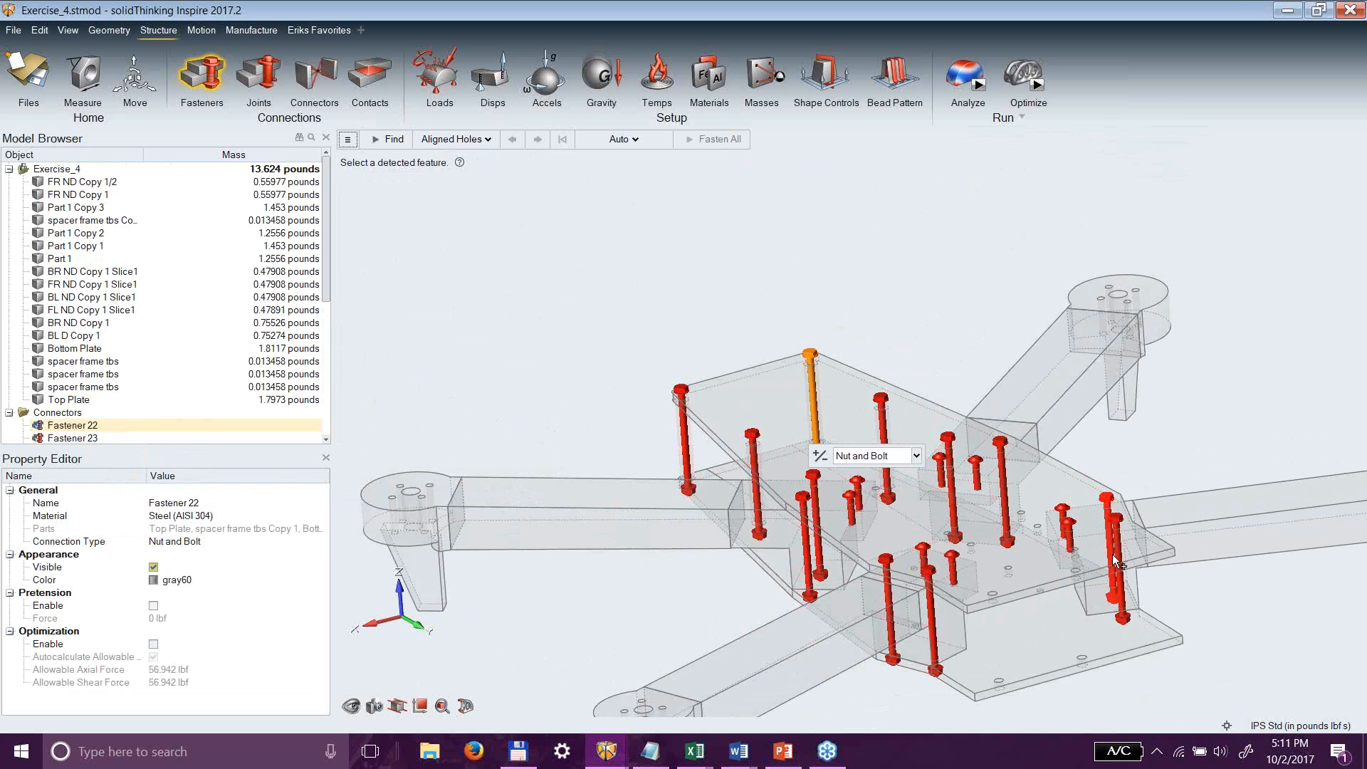
scroll(986, 449, up, 5)
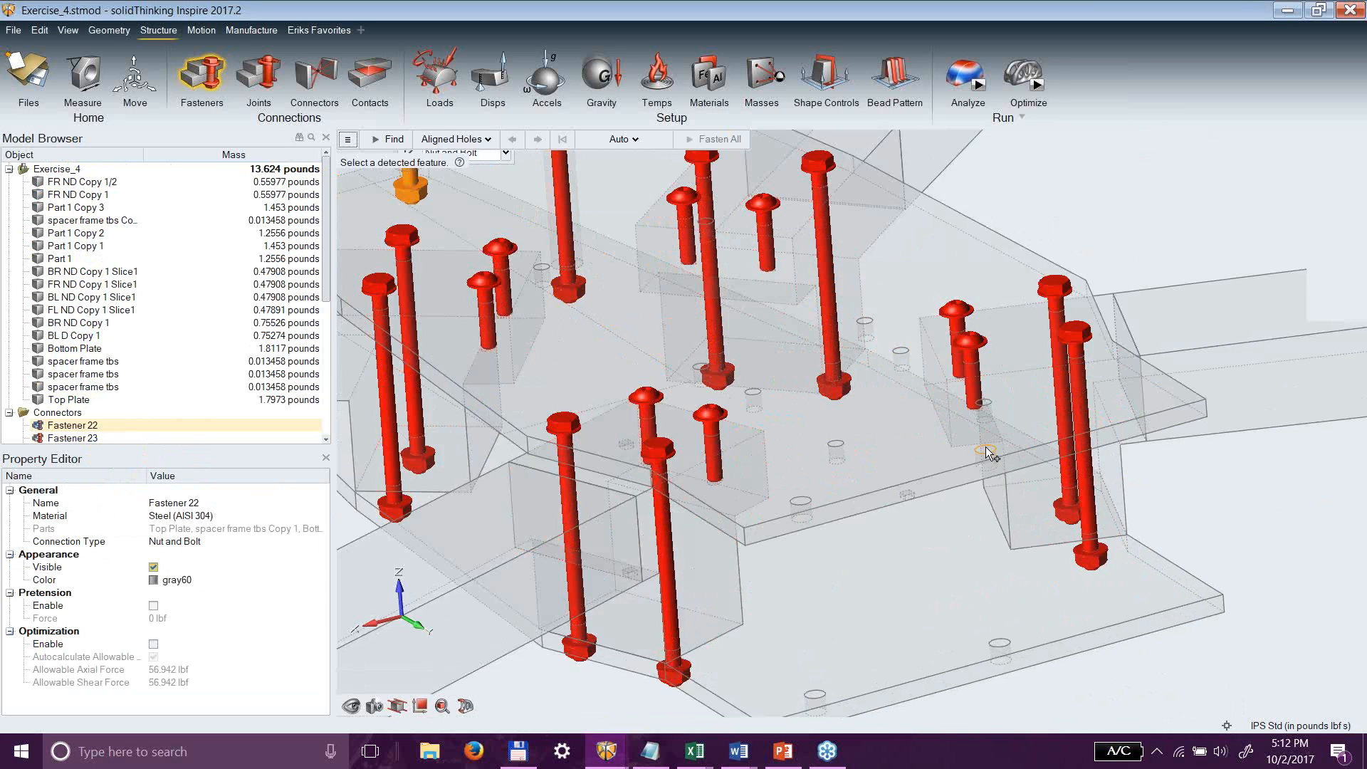
click(986, 451)
click(1001, 648)
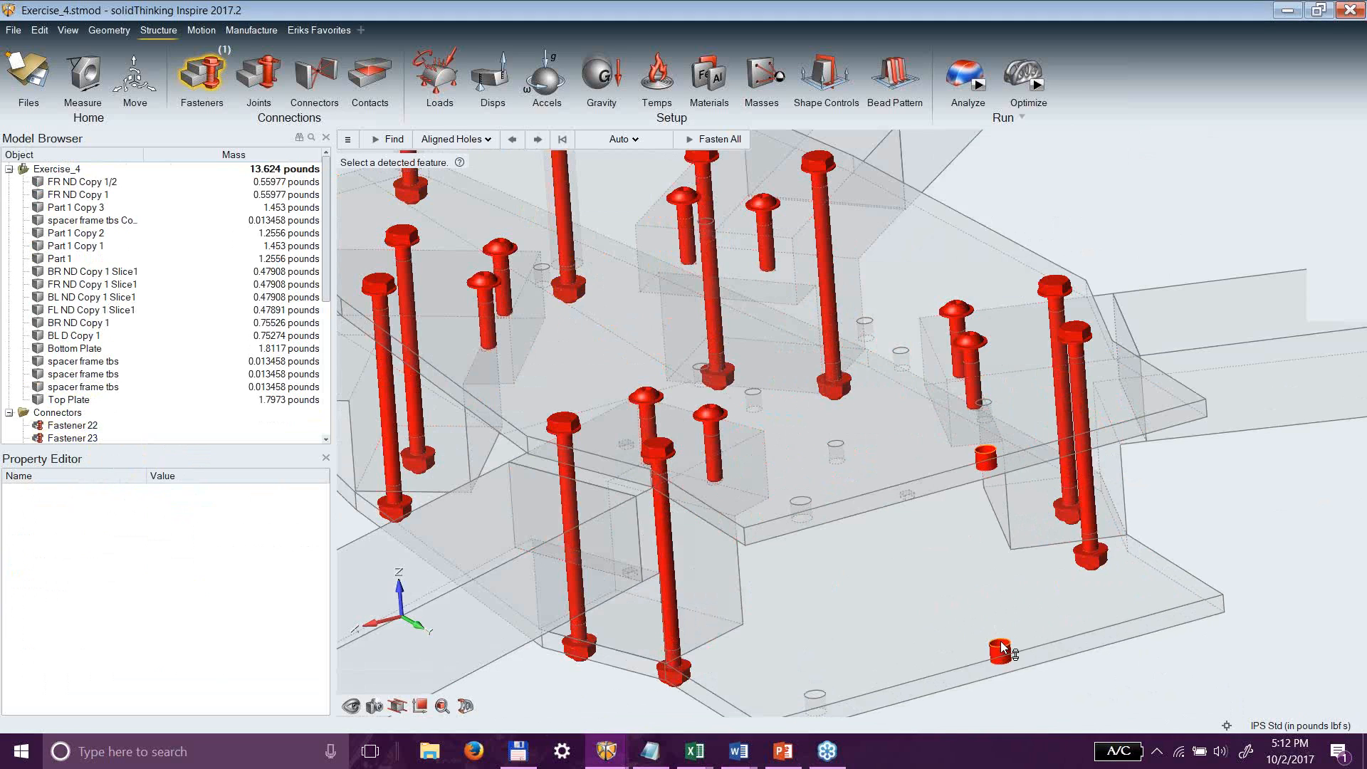
click(988, 454)
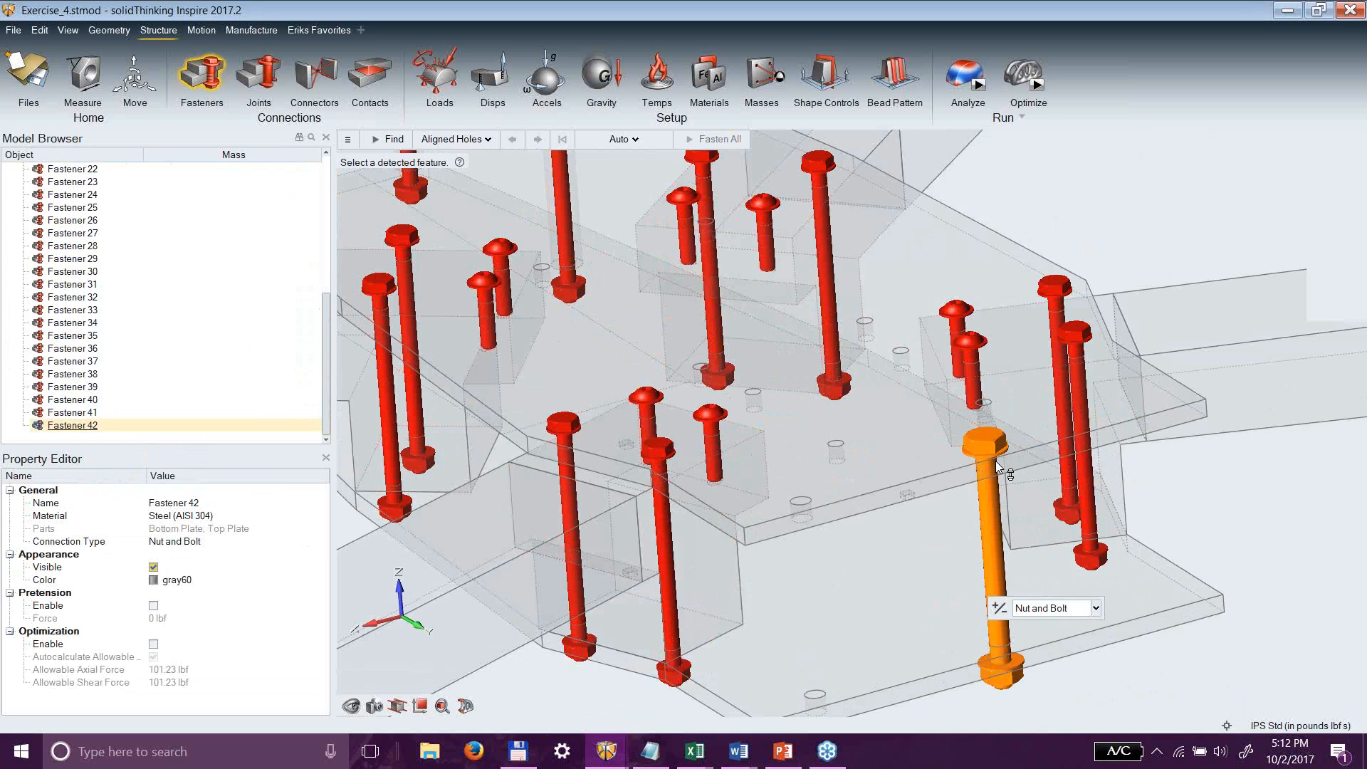
Switch the contact between the Top Plate and the rear arm mount to Bonded and back to Contacting.
click(371, 58)
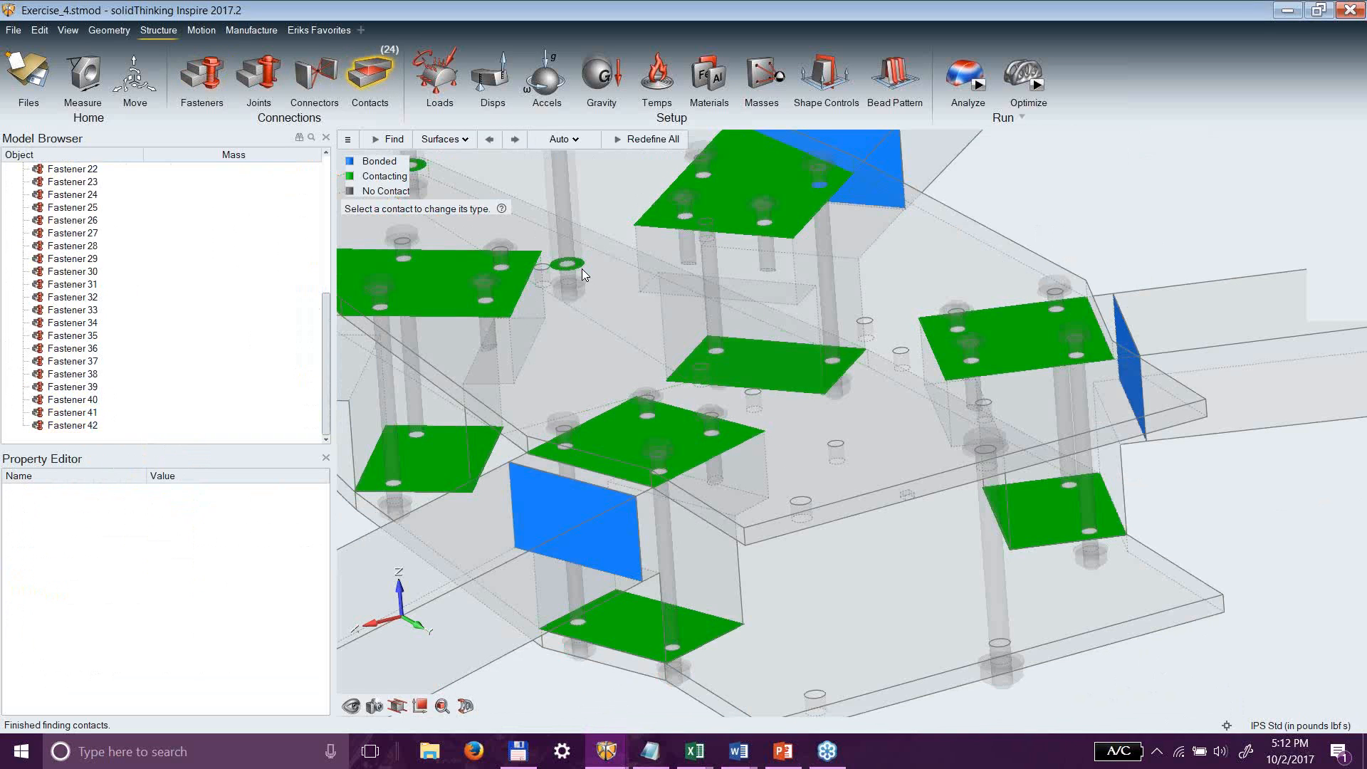
scroll(956, 712, down, 3)
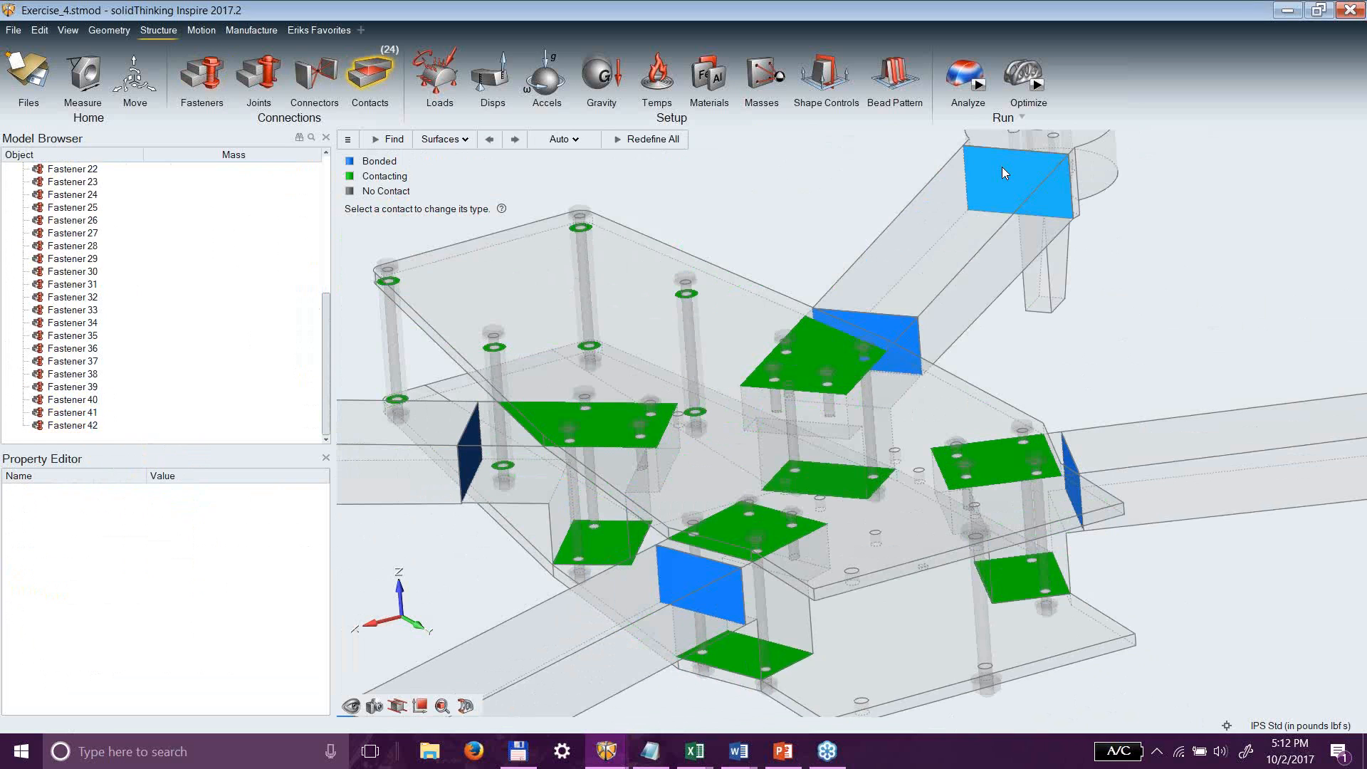
scroll(830, 343, up, 5)
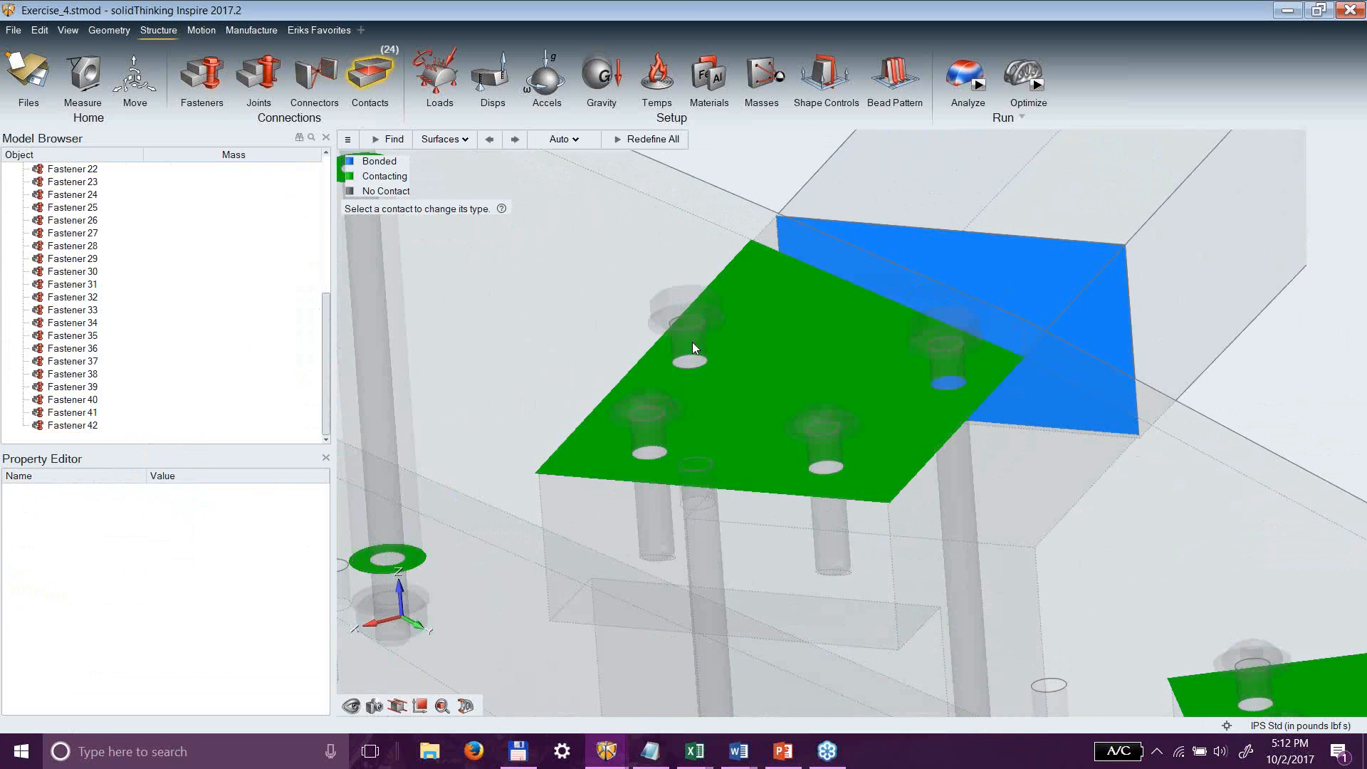
right_click(792, 321)
click(771, 327)
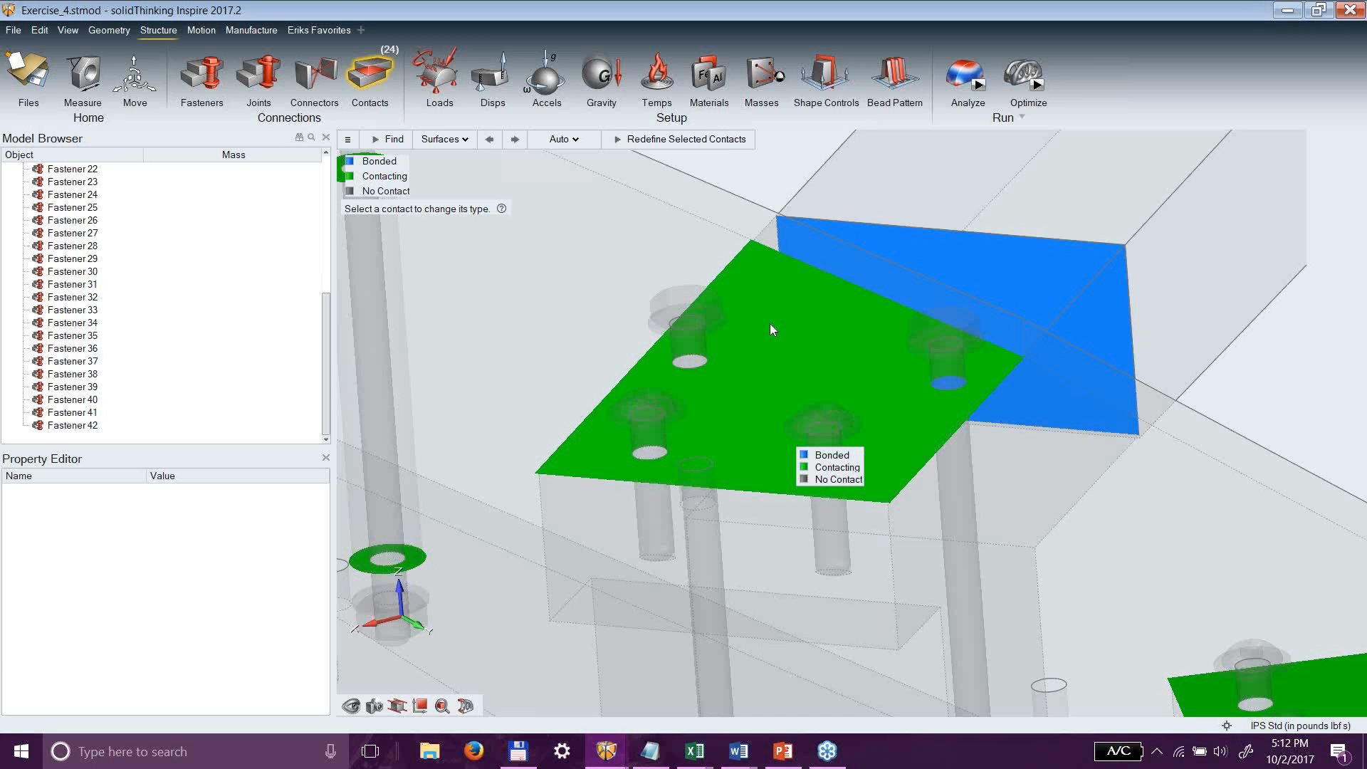
click(820, 456)
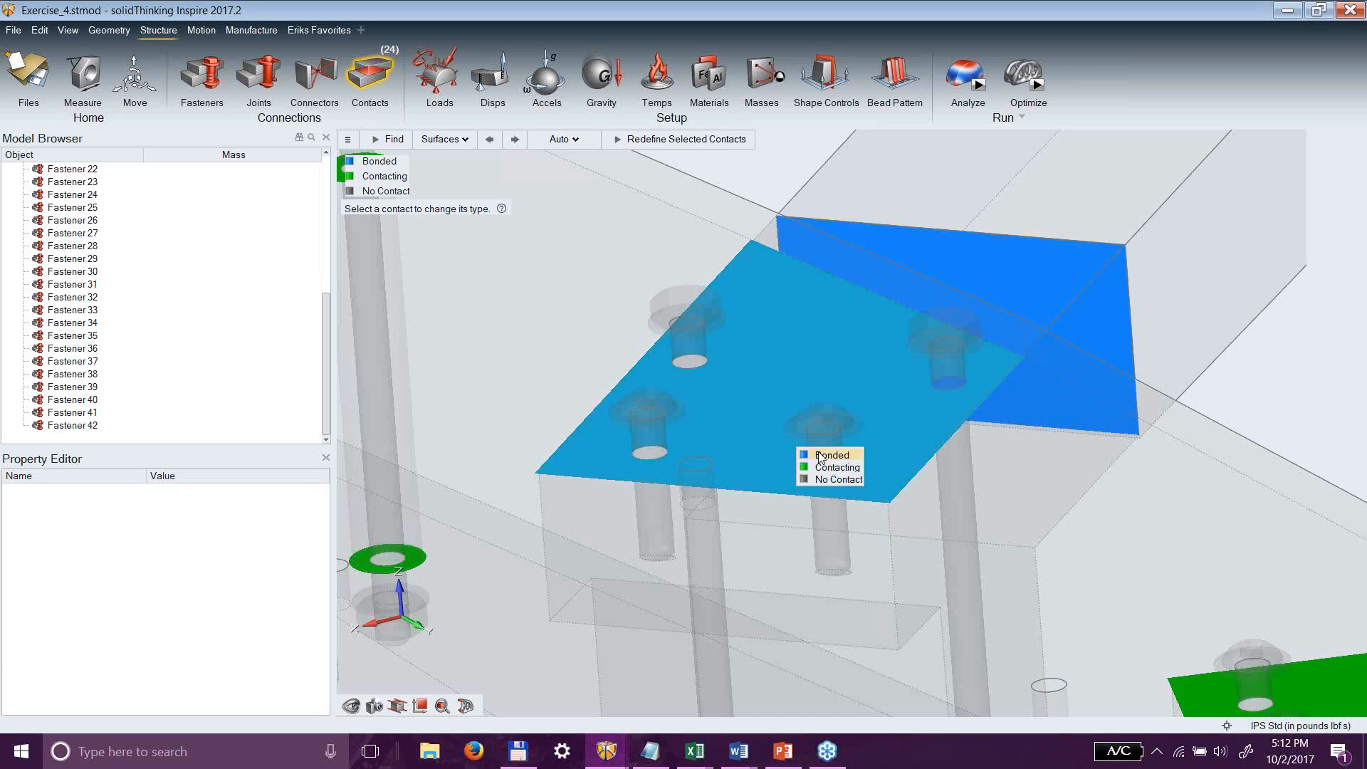
click(819, 467)
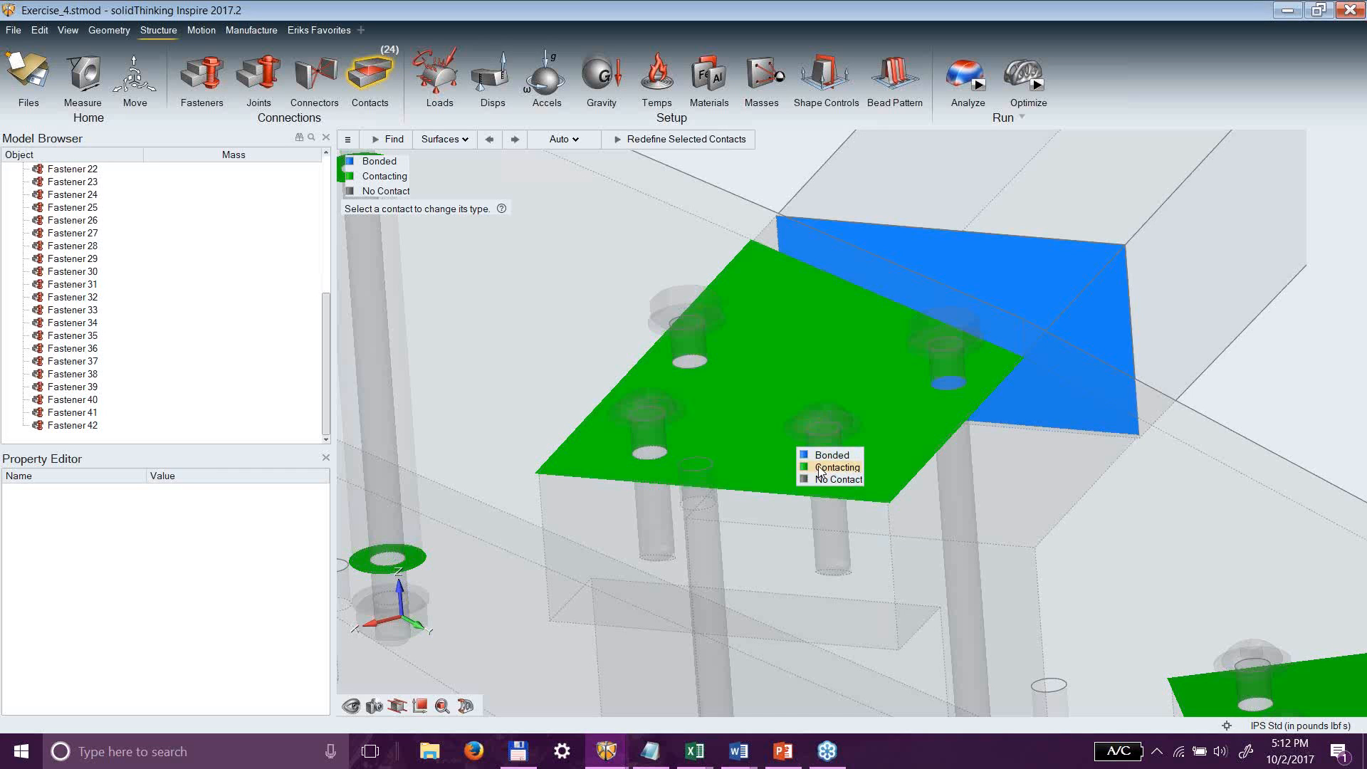
scroll(740, 248, down, 5)
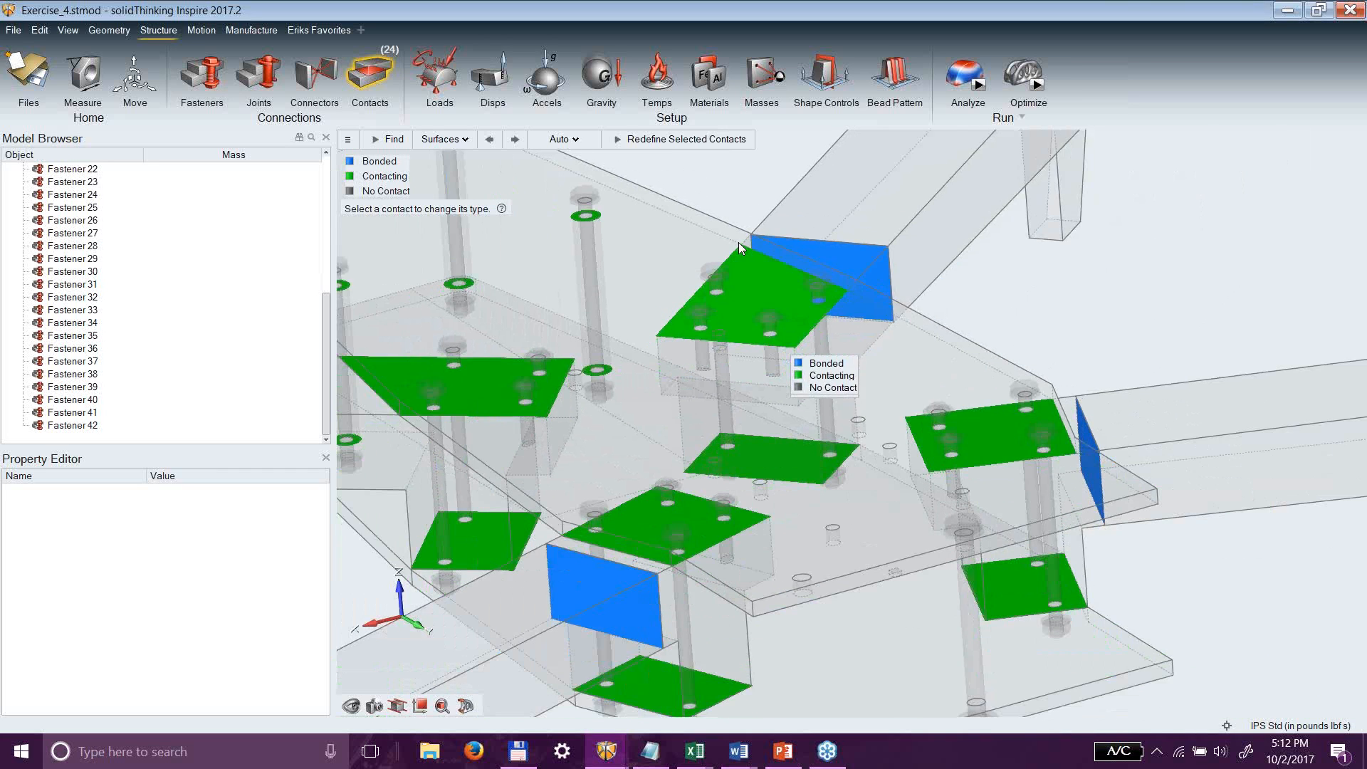
Leave the contact review and enable pretension for Fastener 29, the screw joining the Top Plate to the front arm mount.
key(Escape)
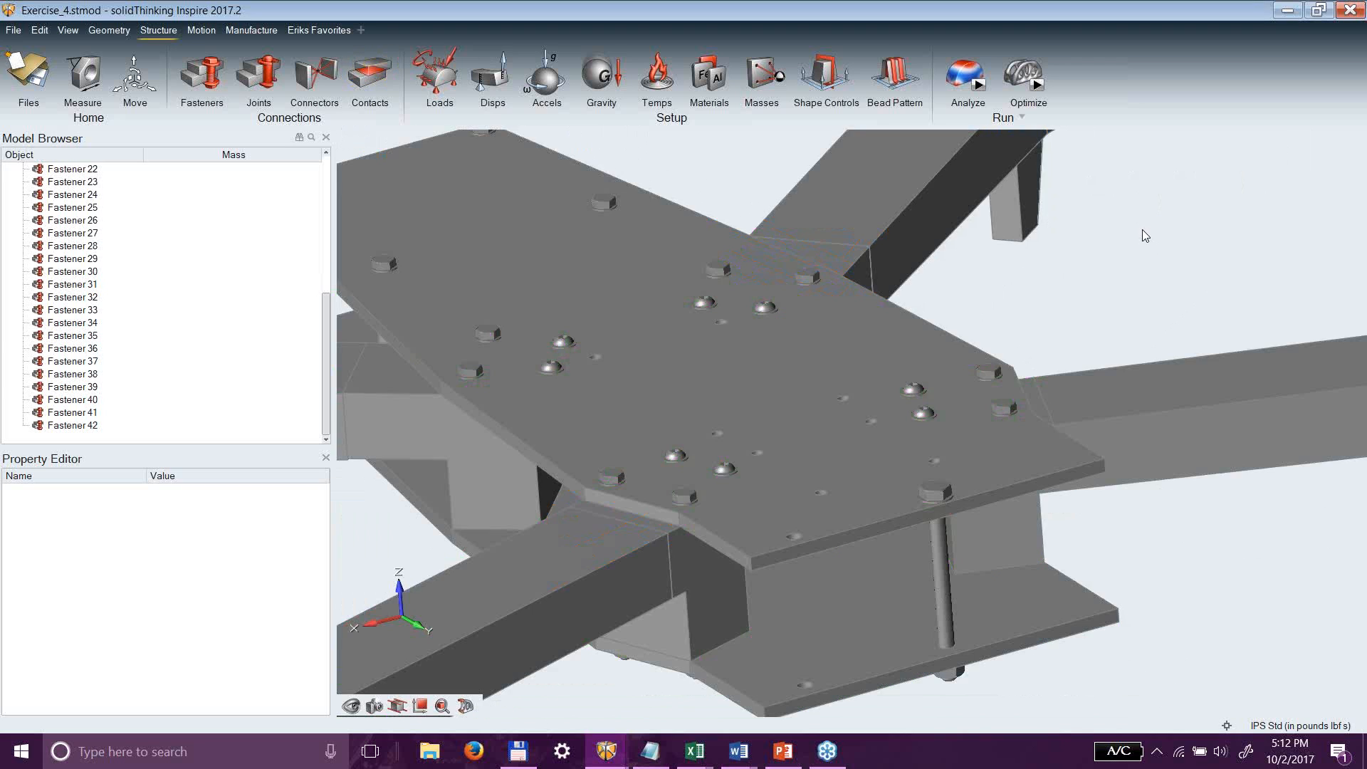
mouse_move(1123, 300)
right_down()
mouse_move(981, 352)
mouse_move(1115, 317)
mouse_move(1136, 326)
mouse_move(1139, 305)
right_up()
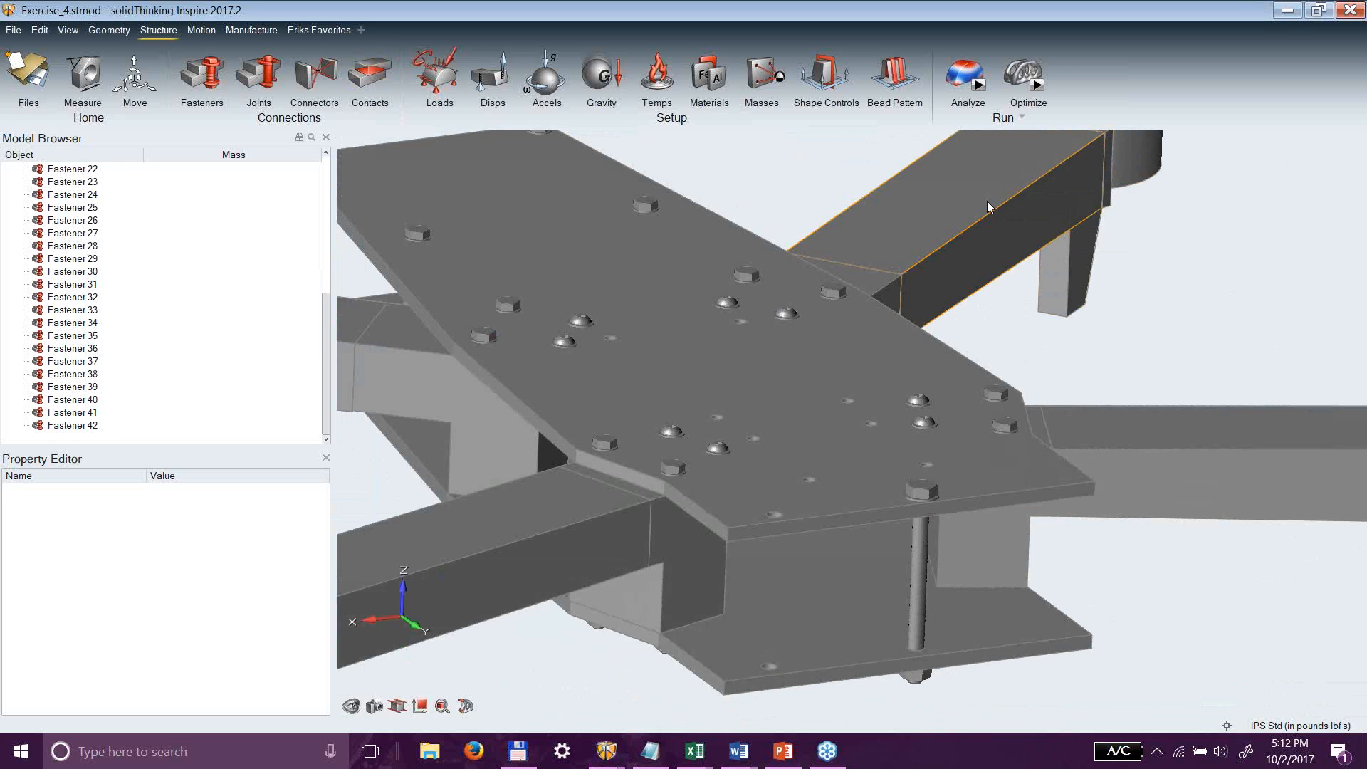
click(88, 311)
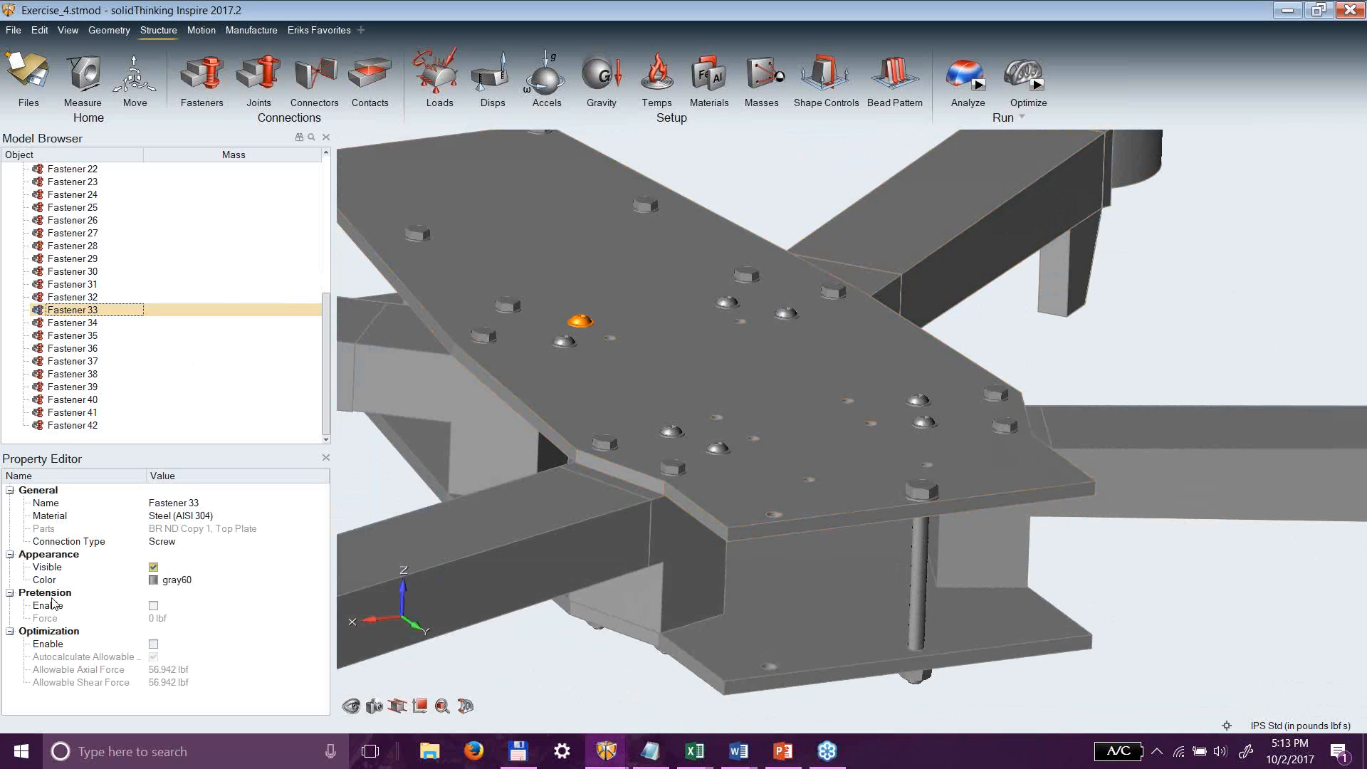
click(717, 450)
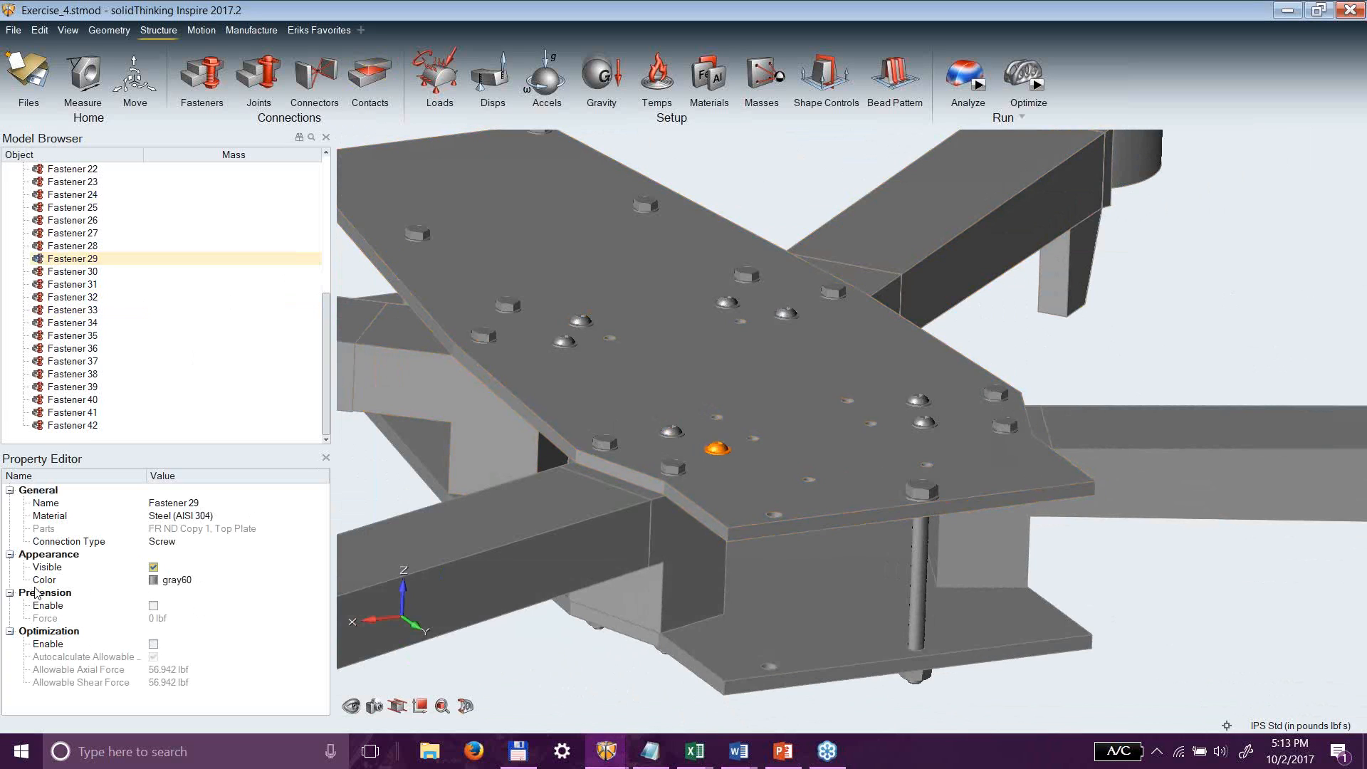
click(154, 605)
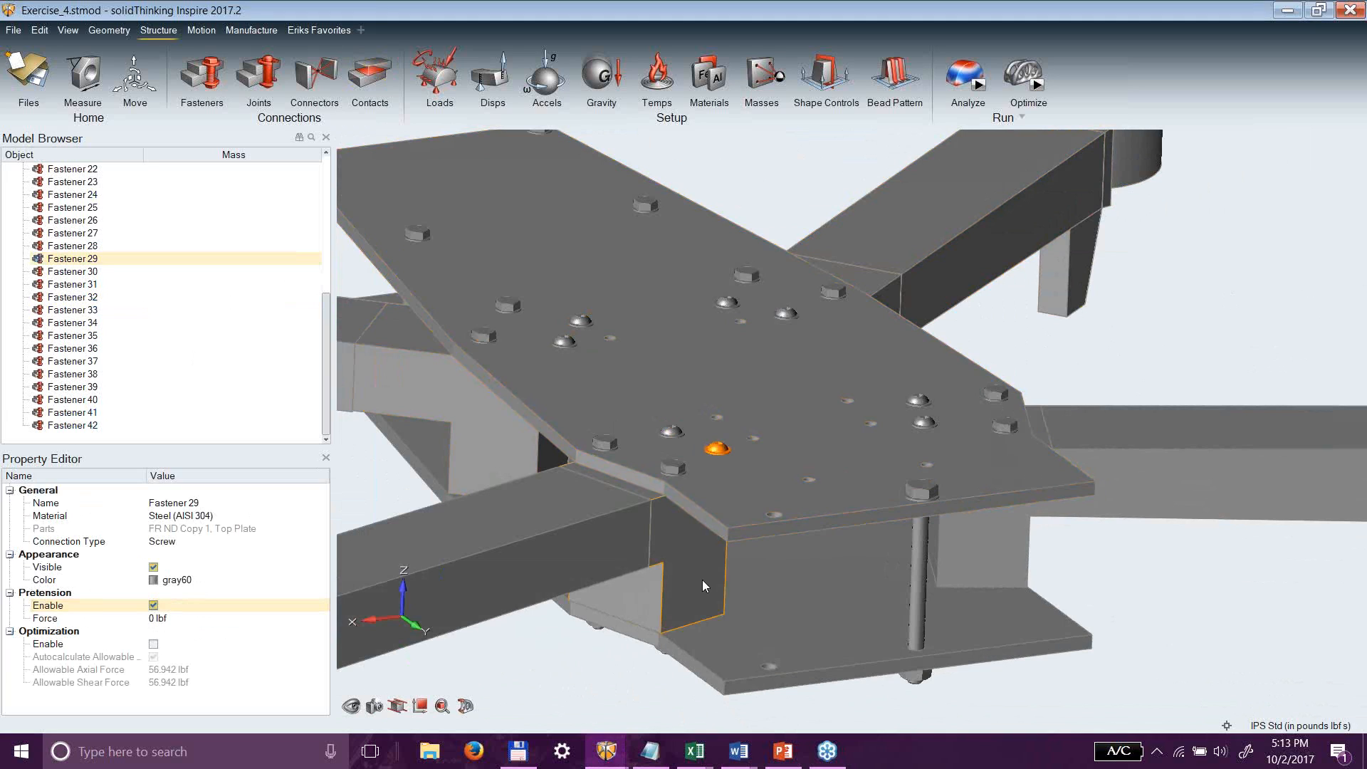
Fit the whole drone in view, box-select the plates, mounts, nearest arm and fasteners across its middle, and clear the selection.
scroll(1134, 698, down, 4)
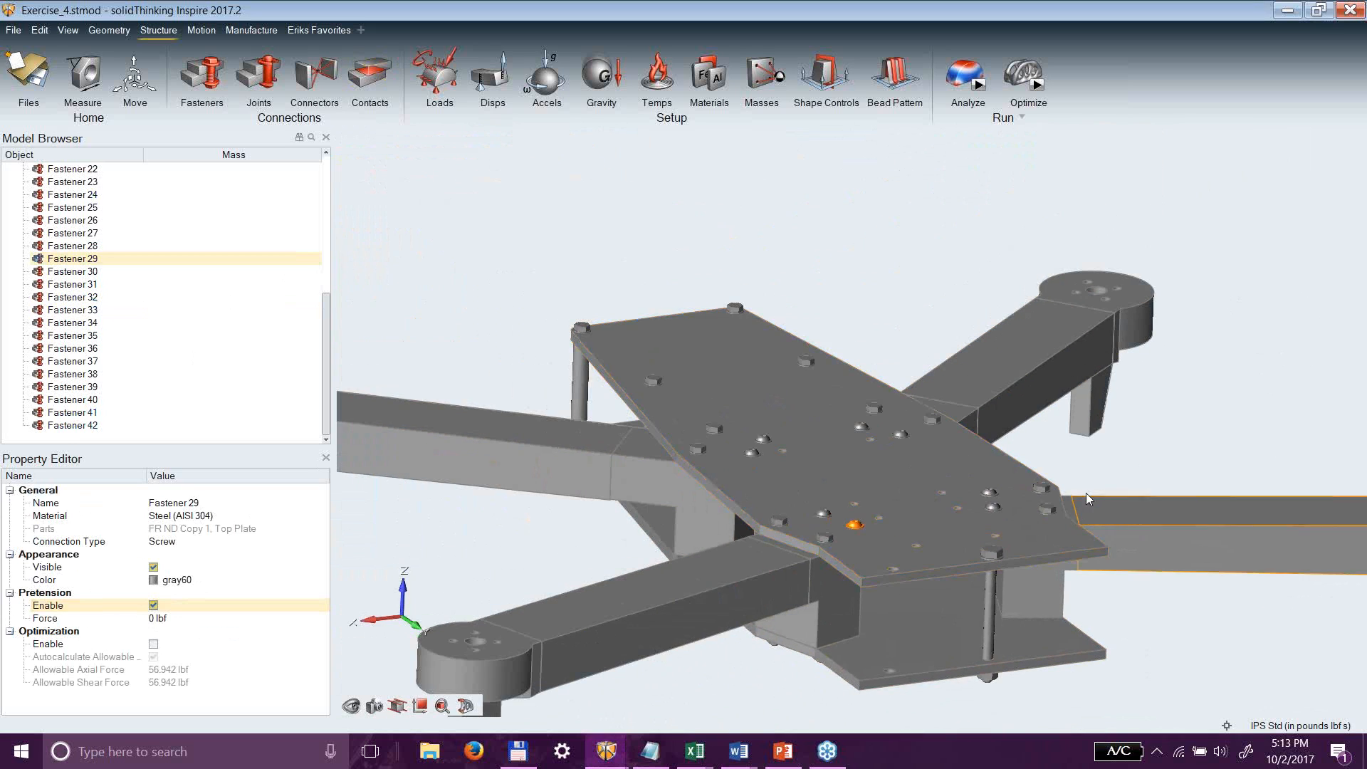
key(f)
scroll(1075, 484, down, 6)
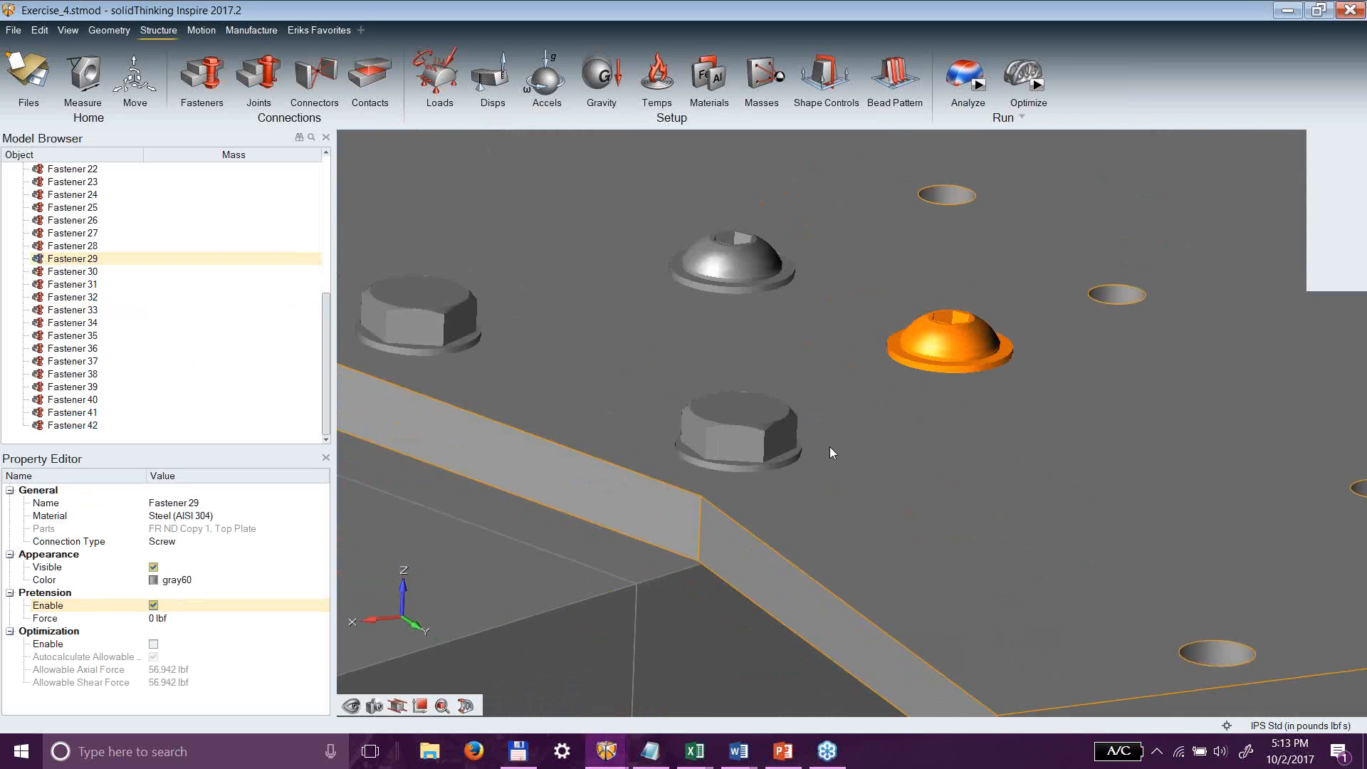
scroll(404, 411, down, 5)
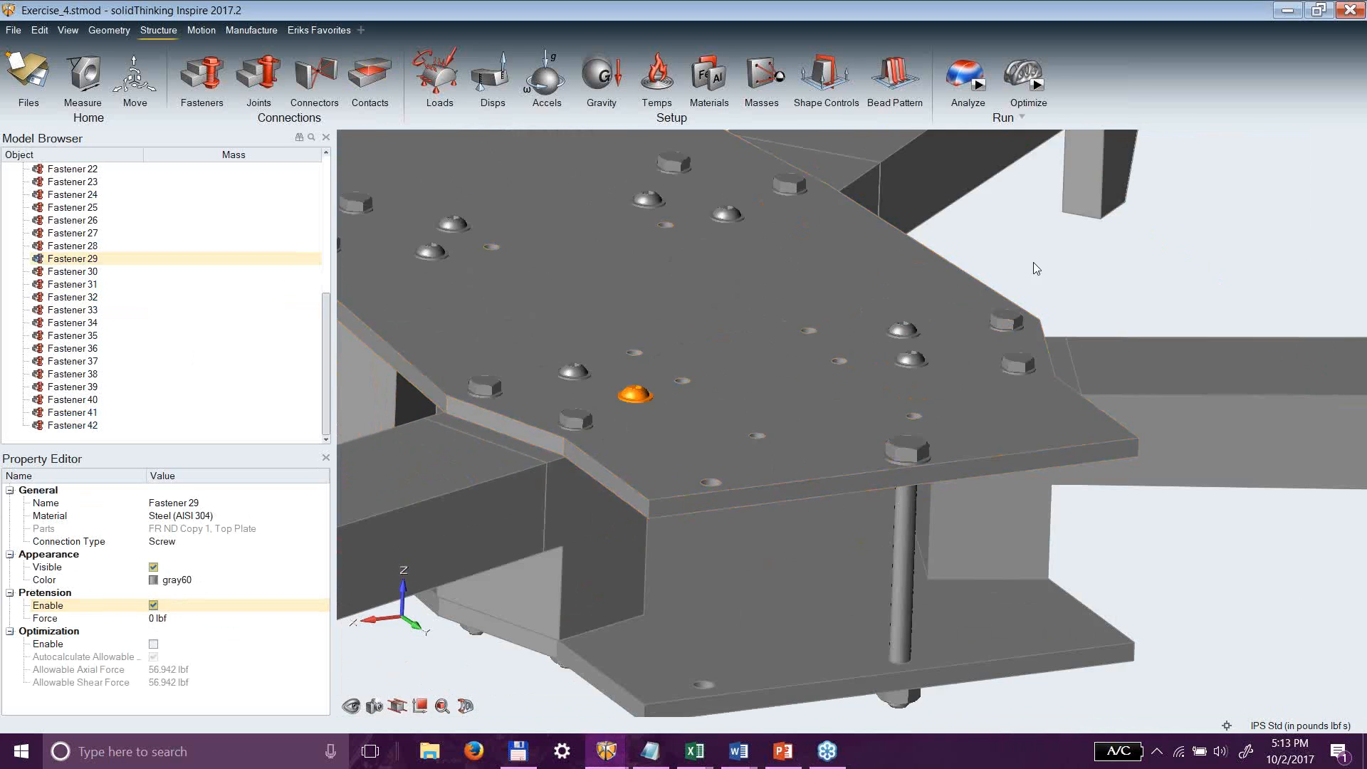
click(1079, 248)
key(f)
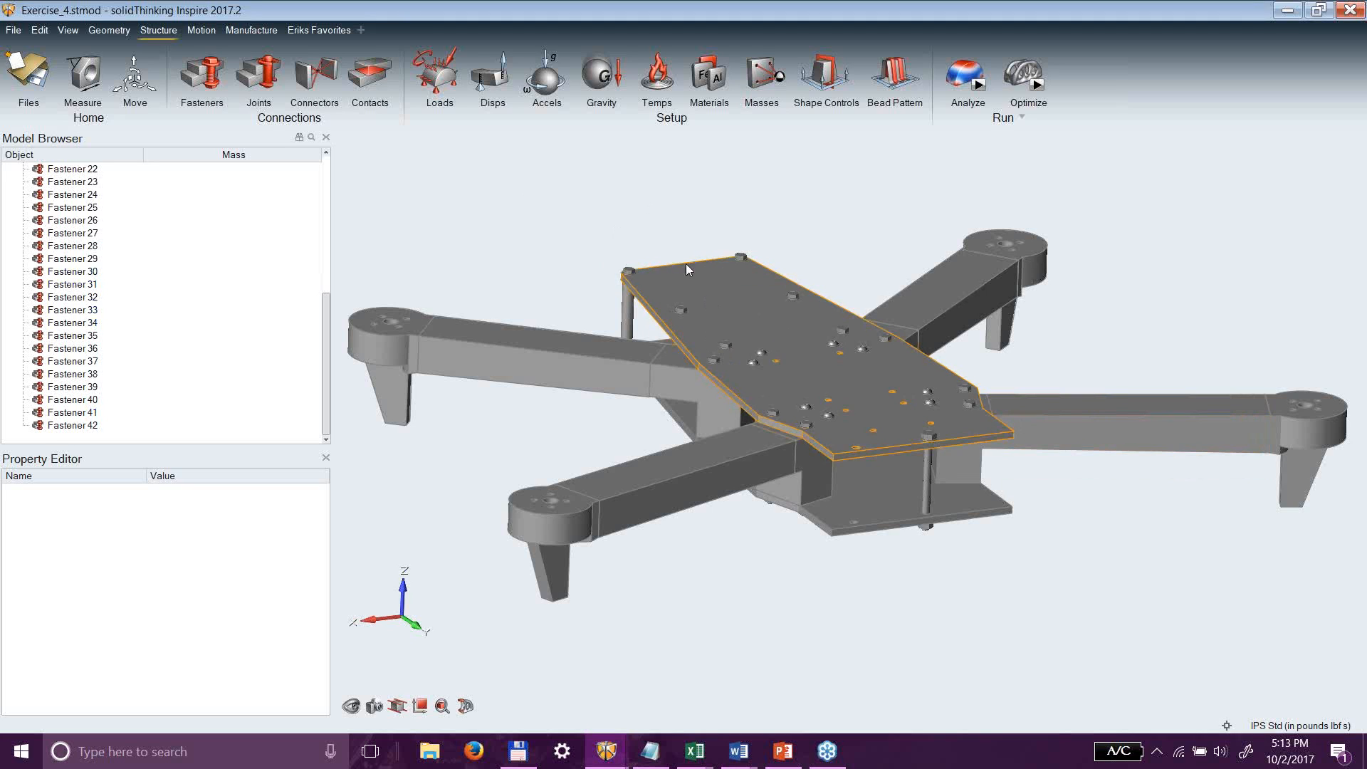
drag(708, 319, 850, 452)
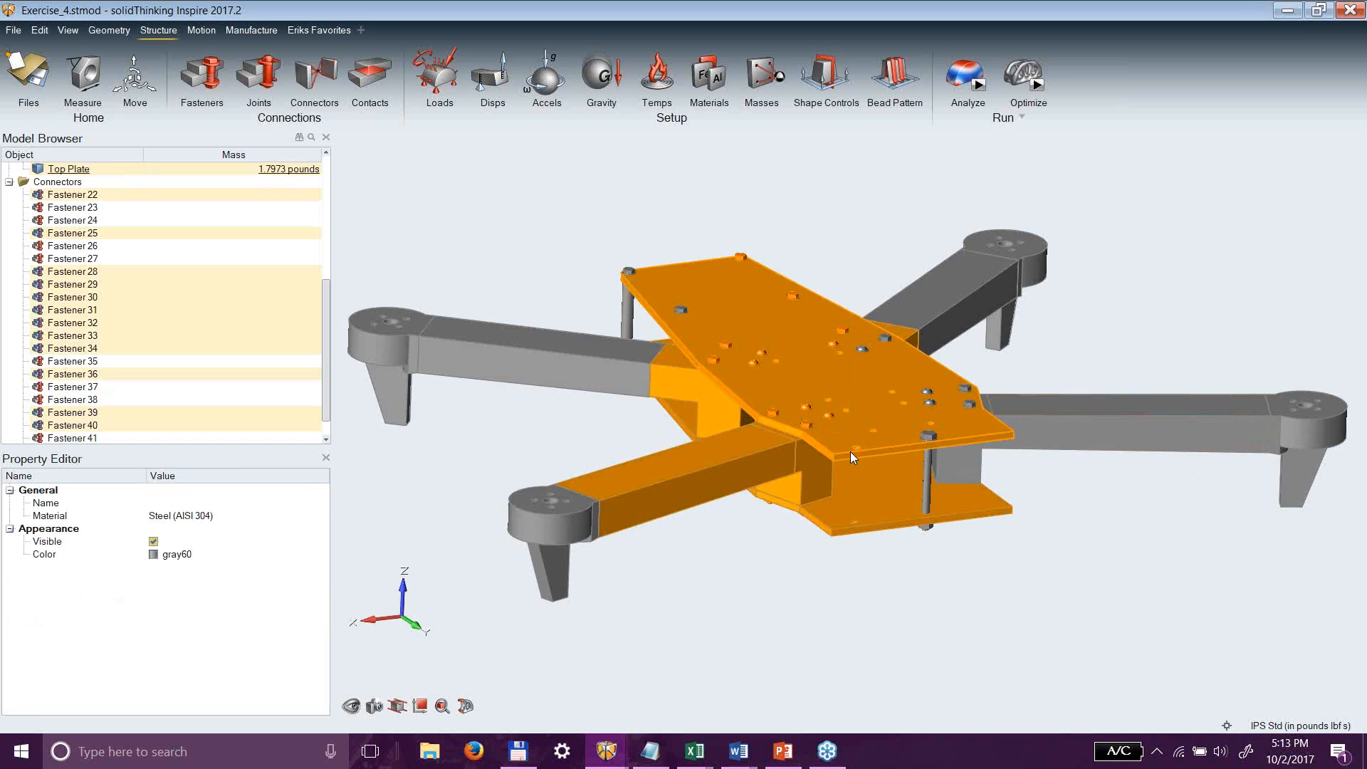
scroll(840, 451, up, 5)
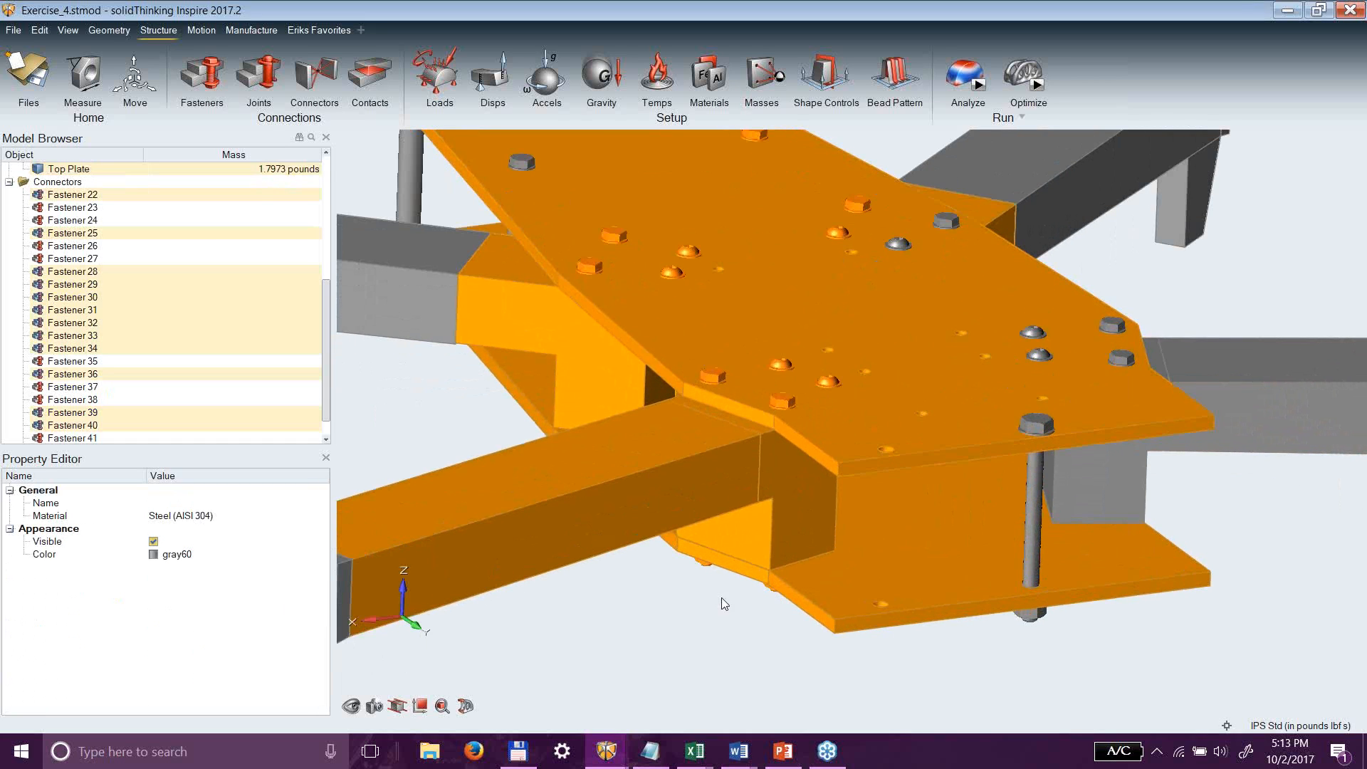
click(685, 621)
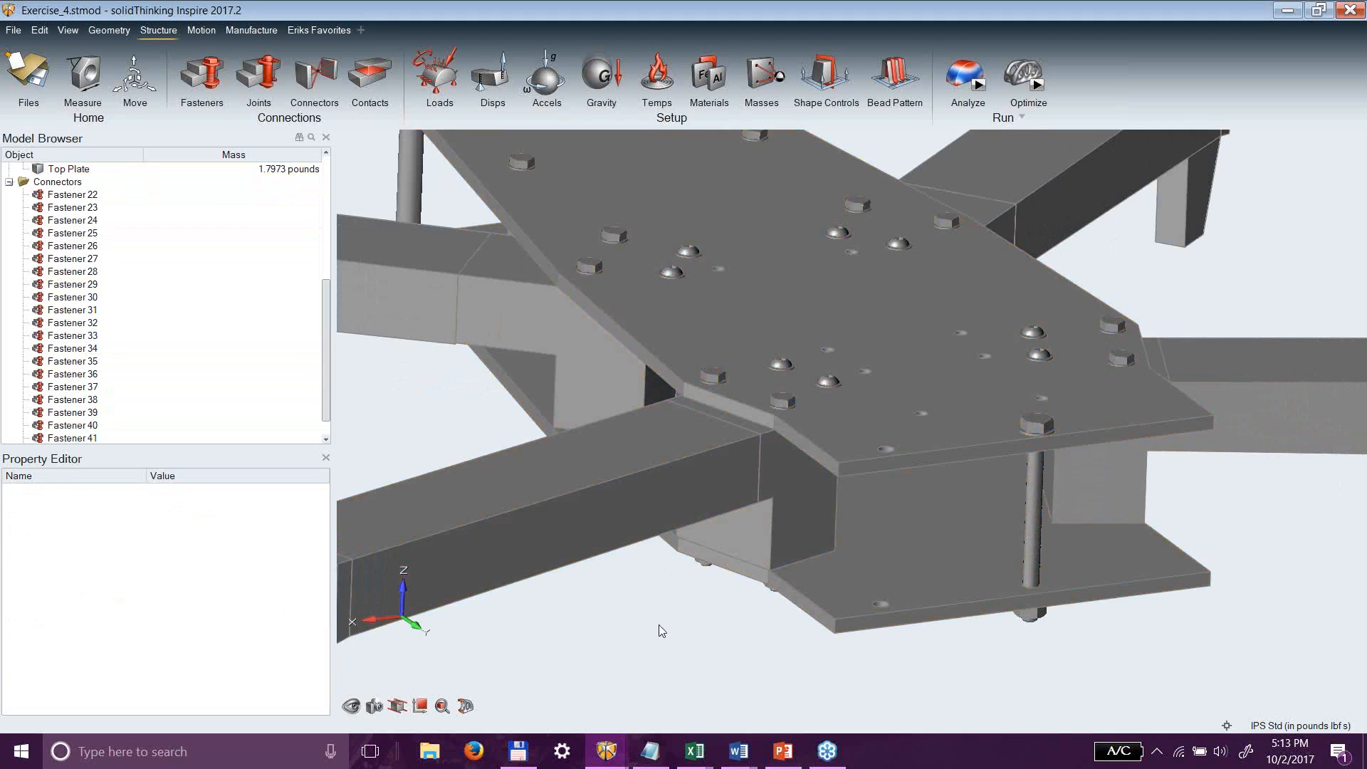
Box-select only fasteners at the near end of the Top Plate, try selecting the plate itself, and clear the selection.
drag(412, 390, 502, 457)
click(432, 423)
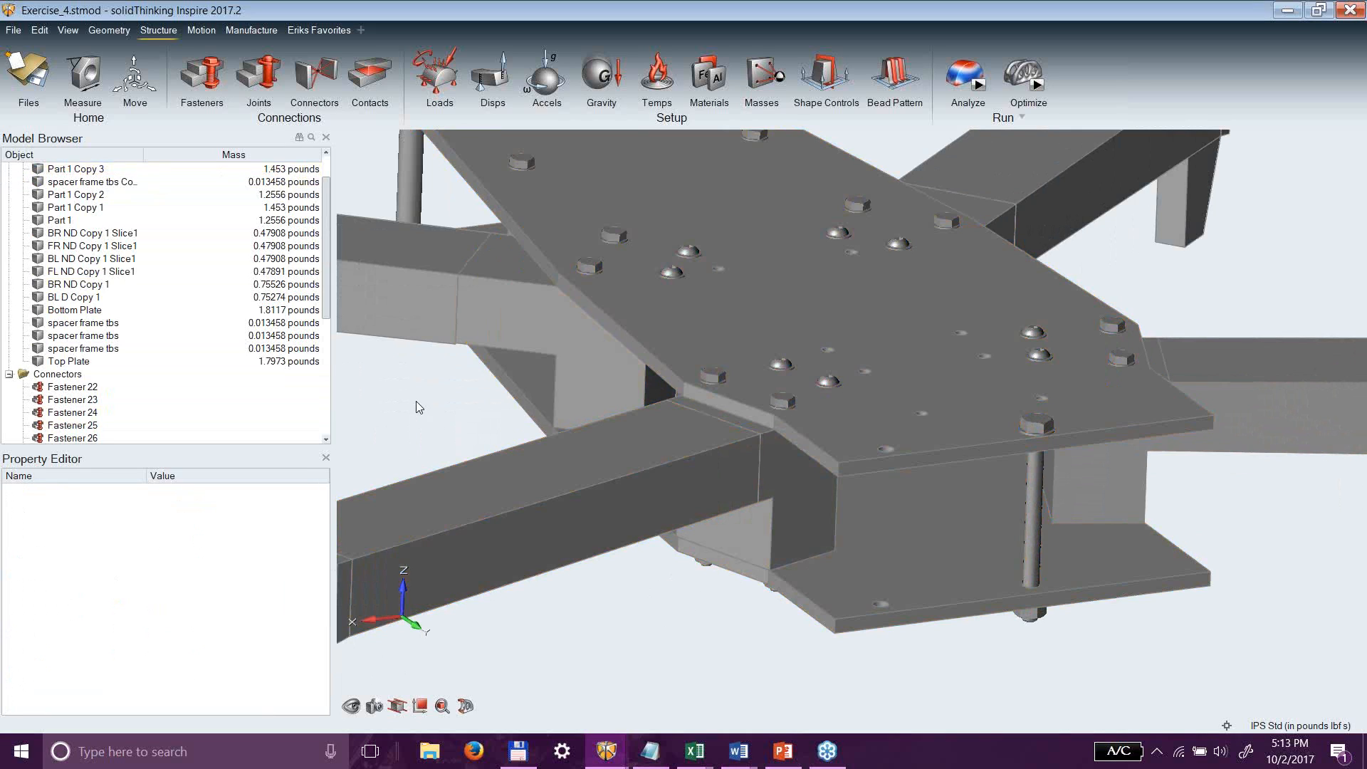
drag(374, 371, 487, 448)
drag(991, 665, 756, 331)
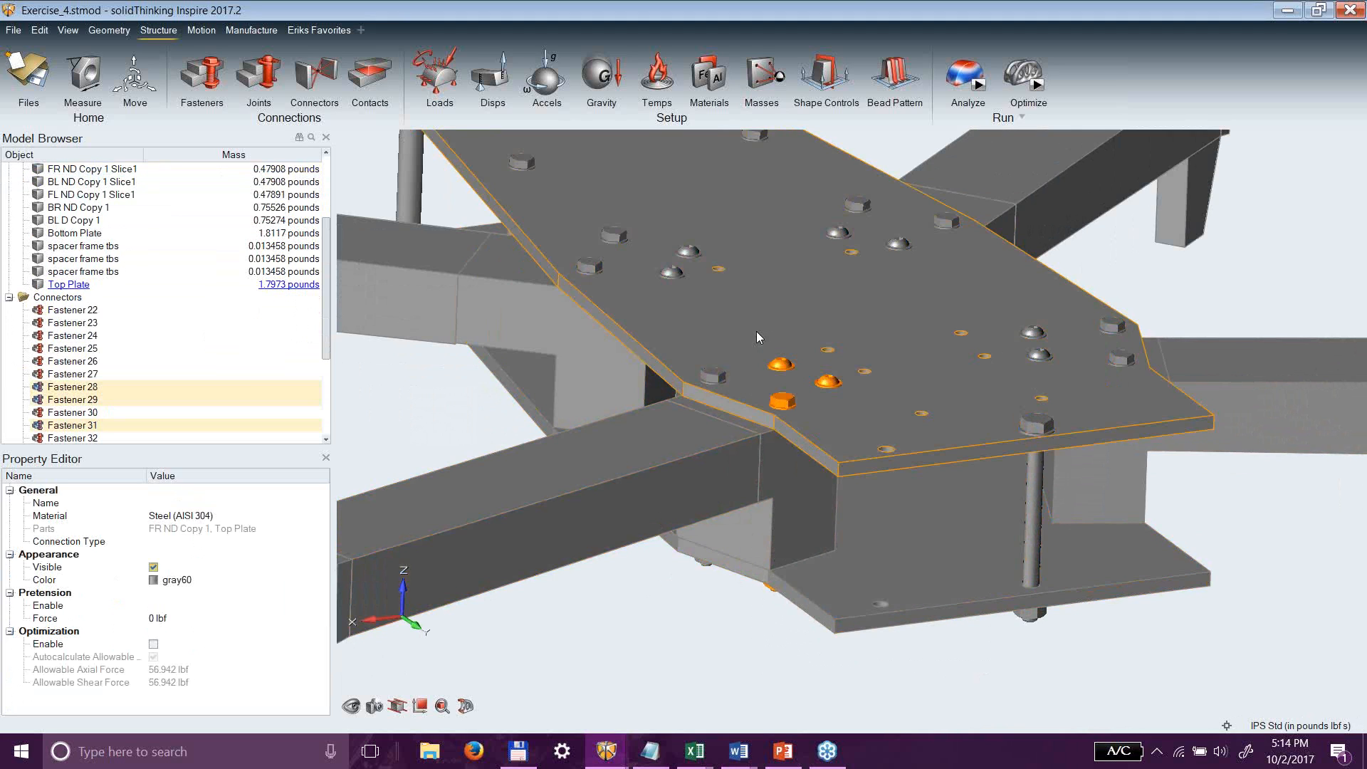
click(940, 307)
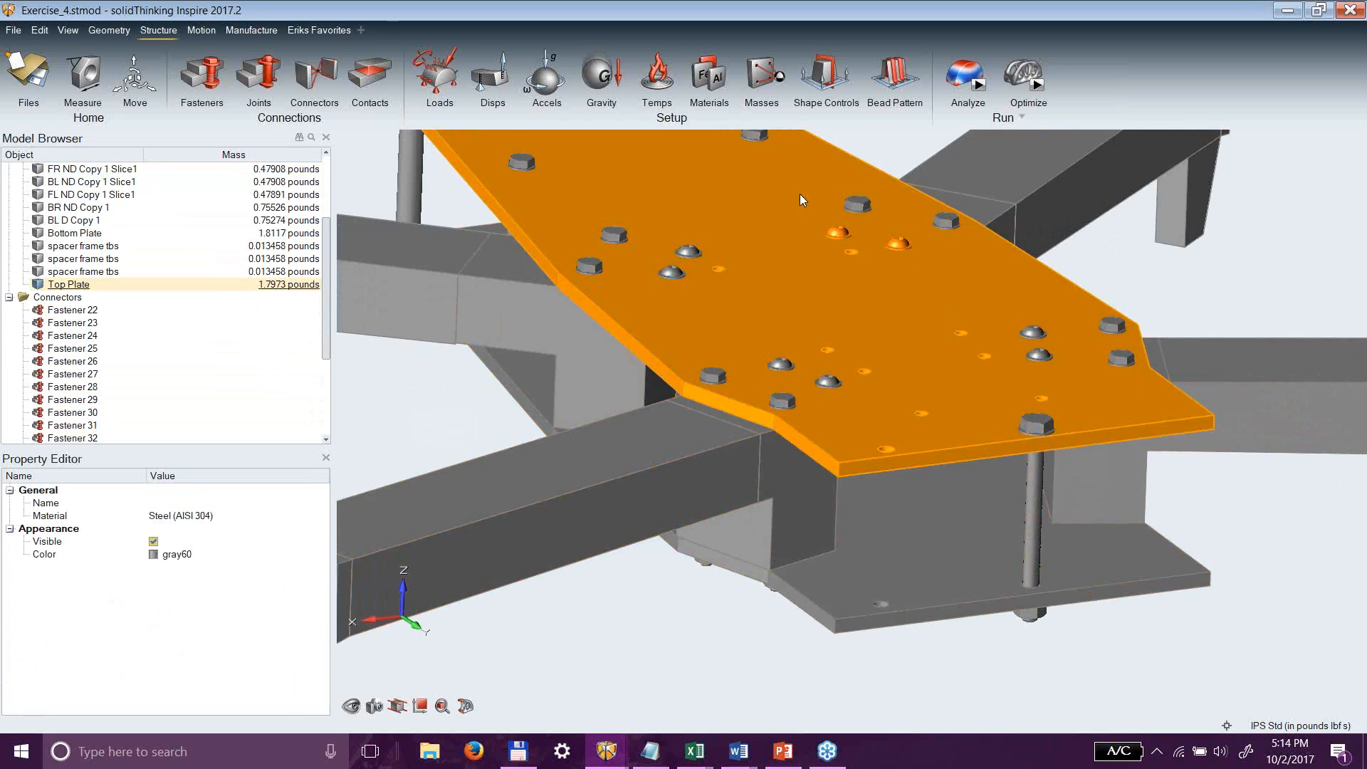
right_click(912, 369)
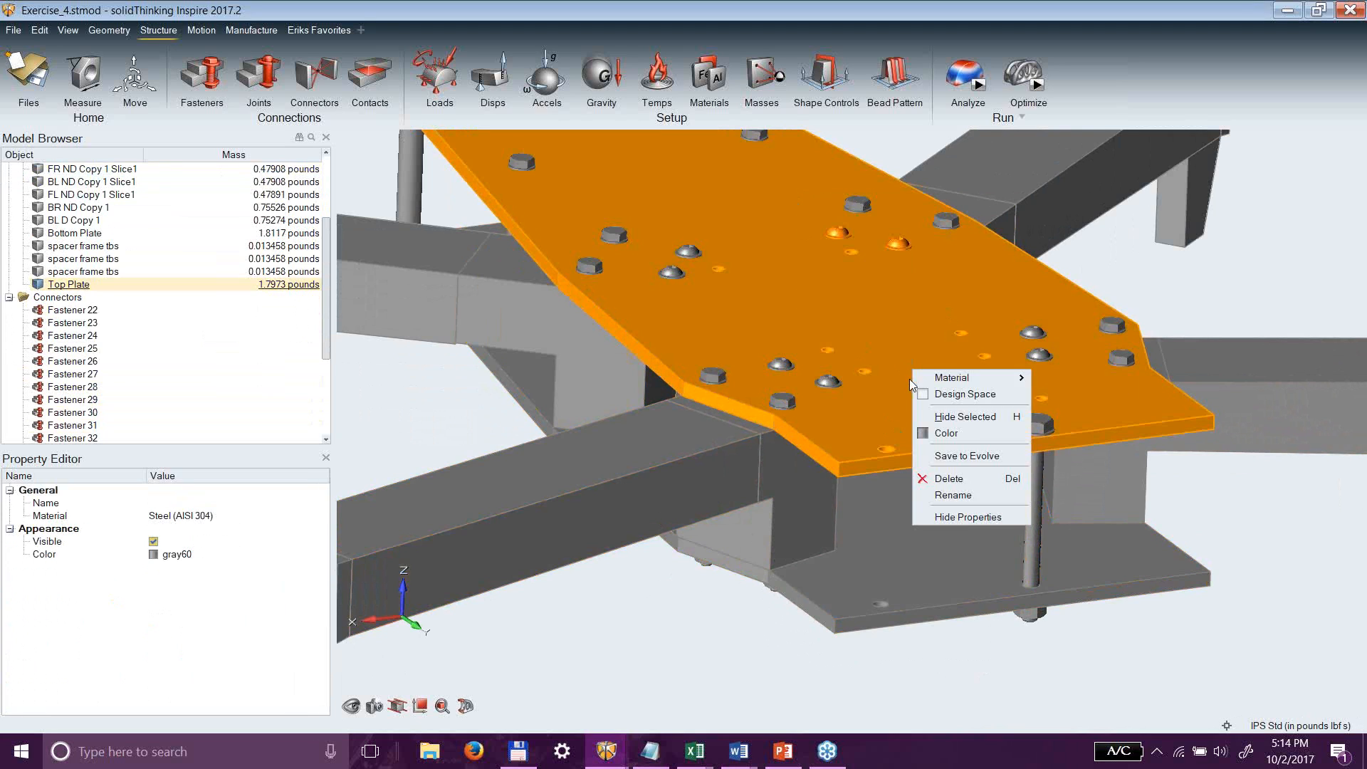
click(1312, 513)
drag(1143, 664, 747, 311)
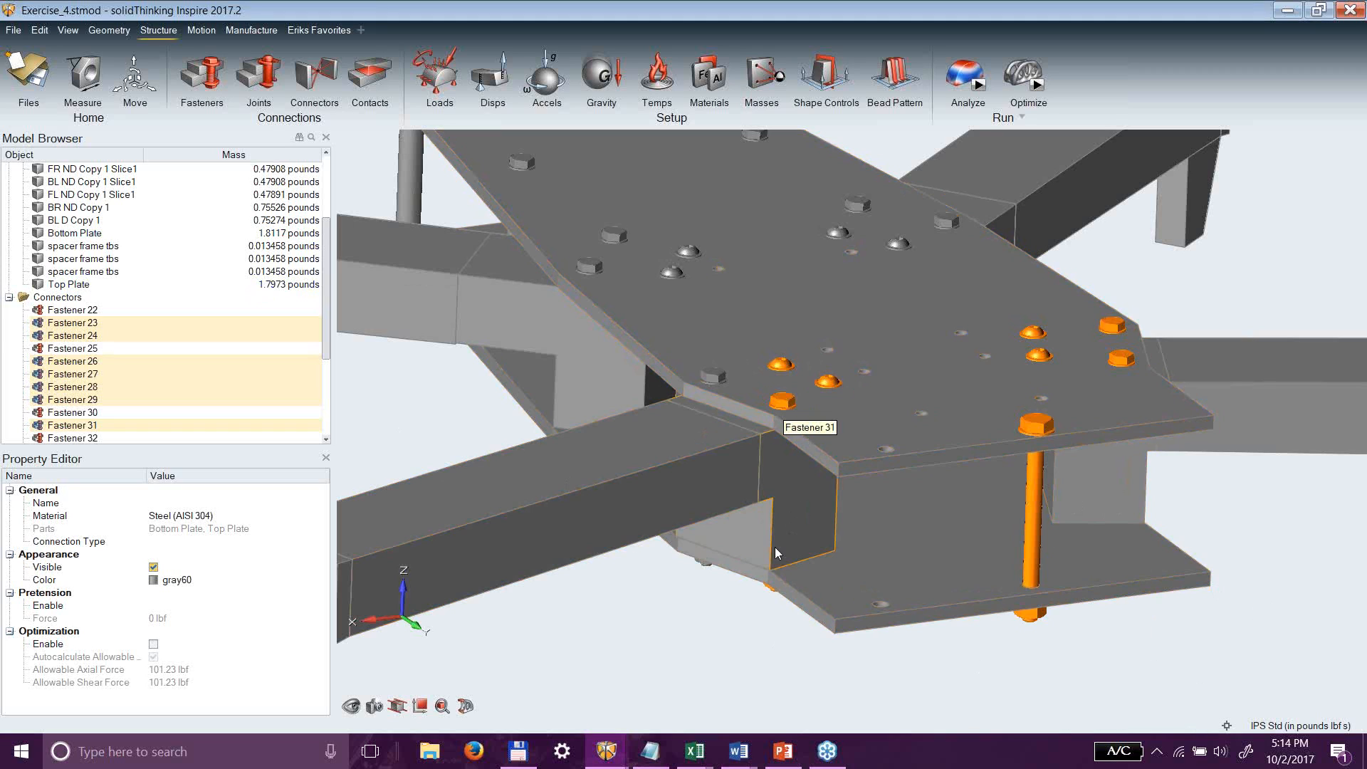
click(707, 626)
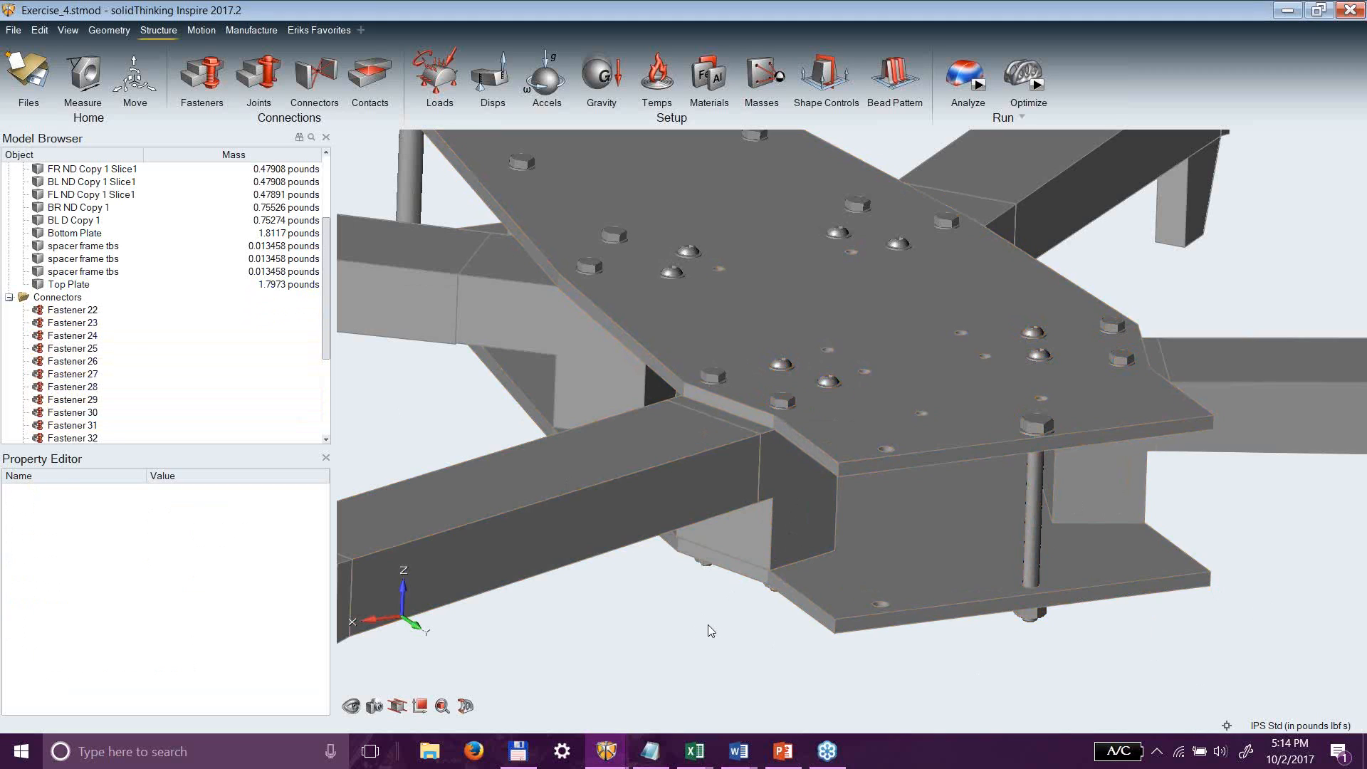
Open the Exercise_2.x_b model from the Models folder.
click(20, 32)
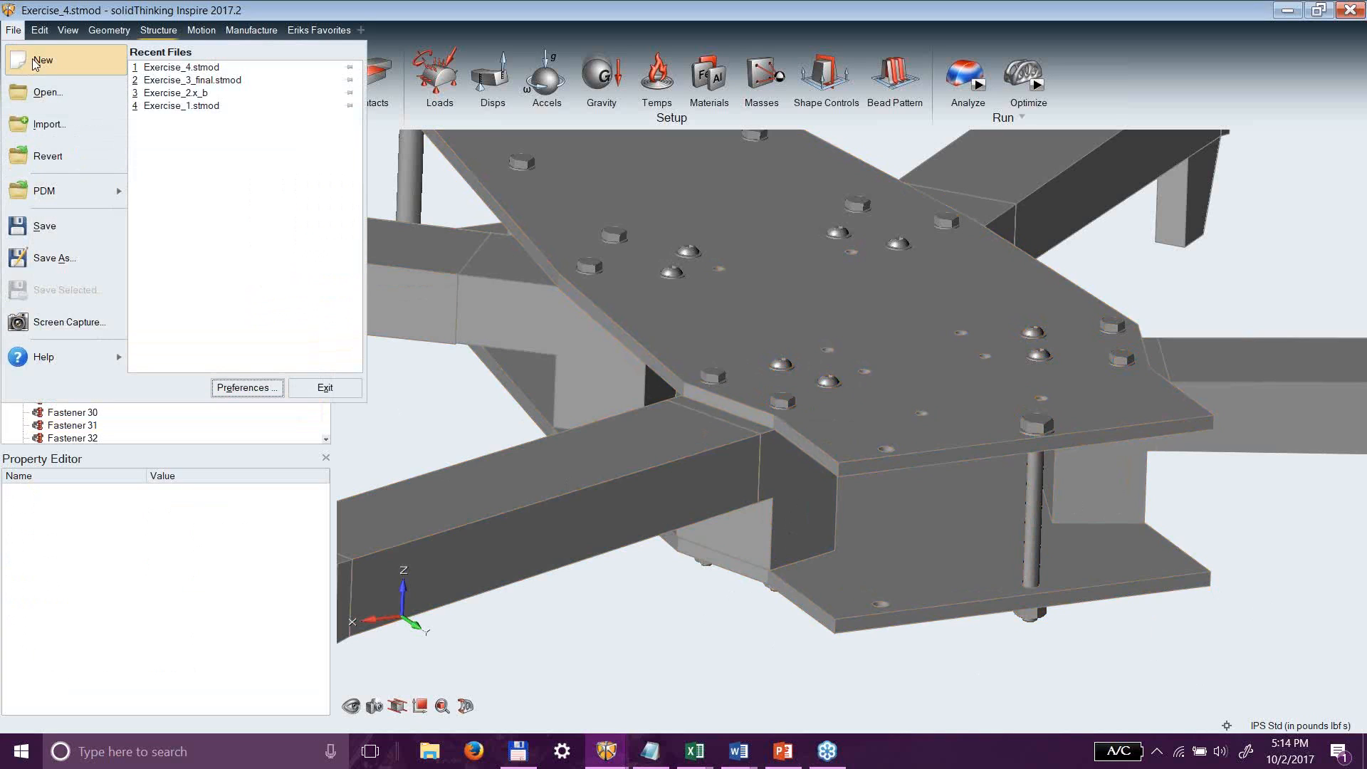
click(44, 98)
click(199, 187)
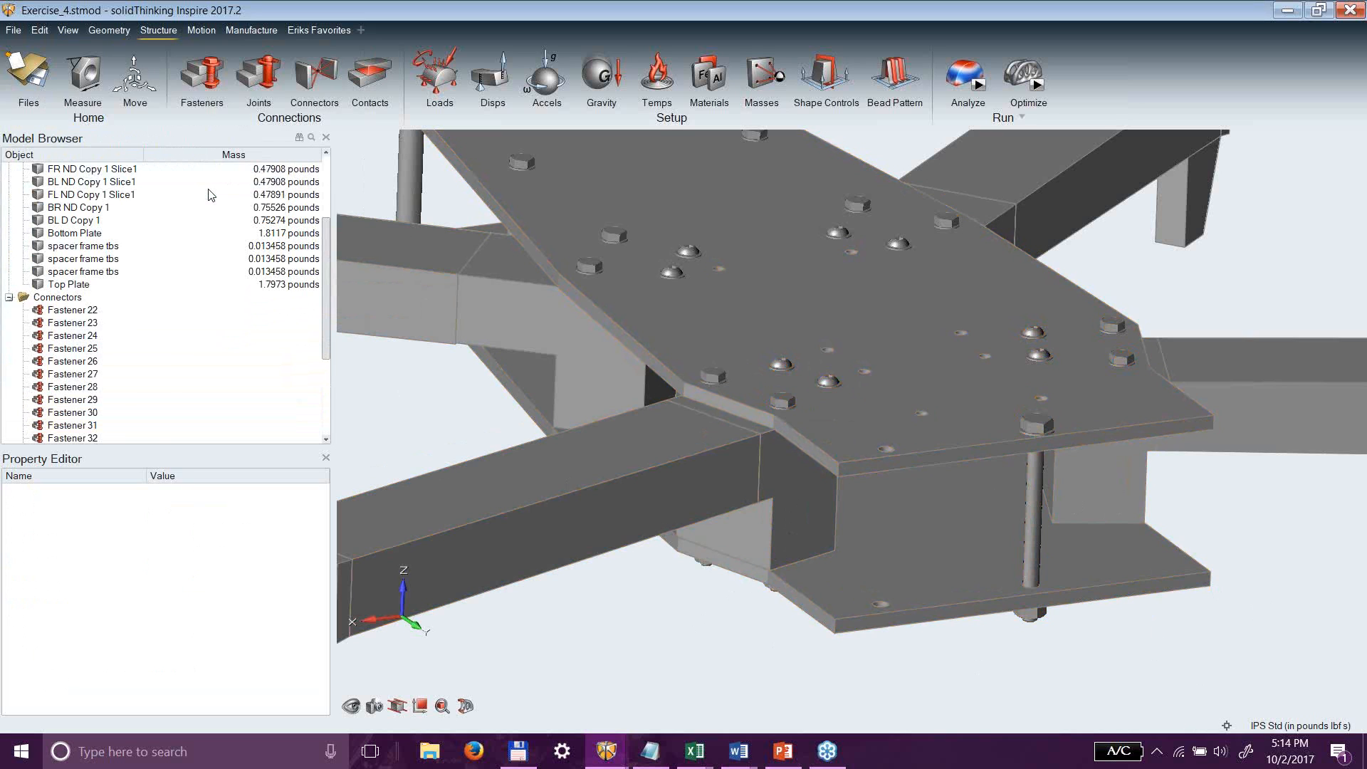
double_click(228, 183)
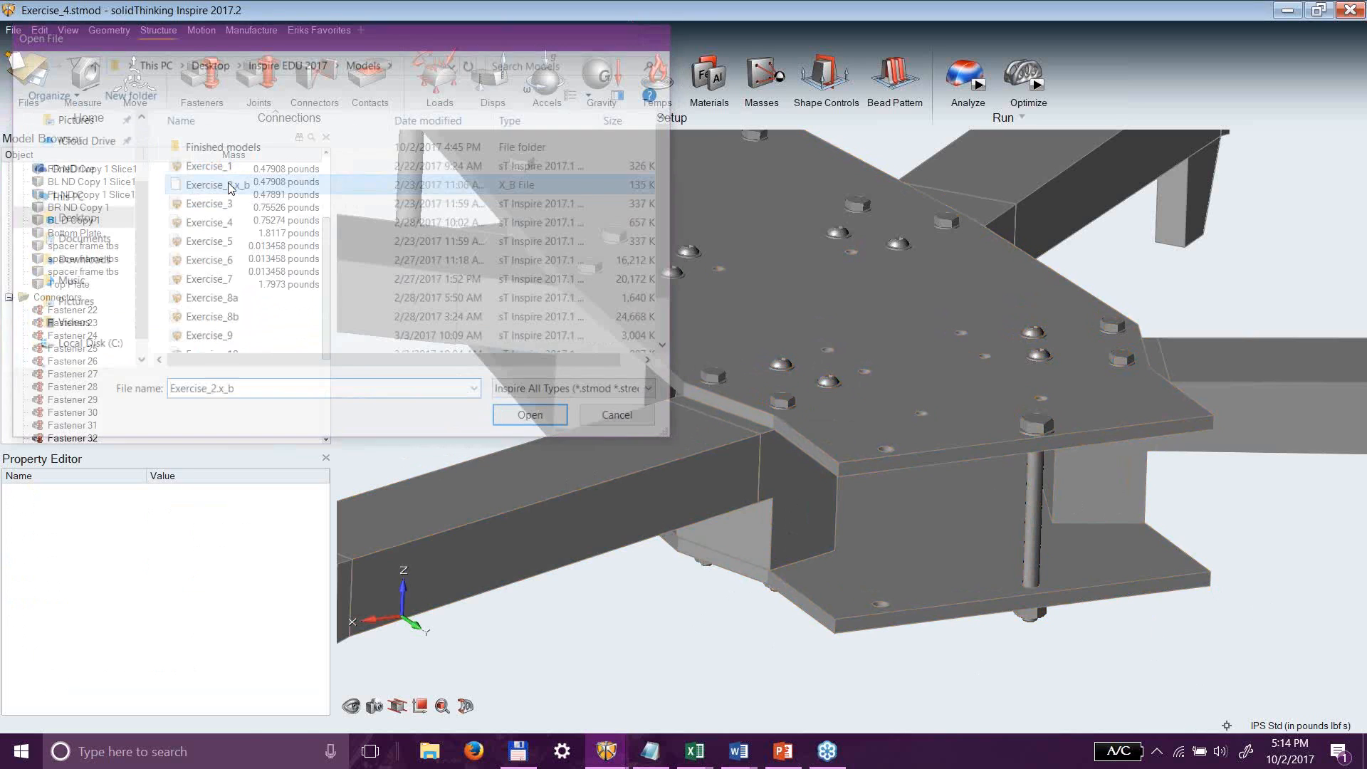
mouse_move(879, 595)
right_down()
mouse_move(720, 644)
mouse_move(577, 645)
mouse_move(628, 647)
right_up()
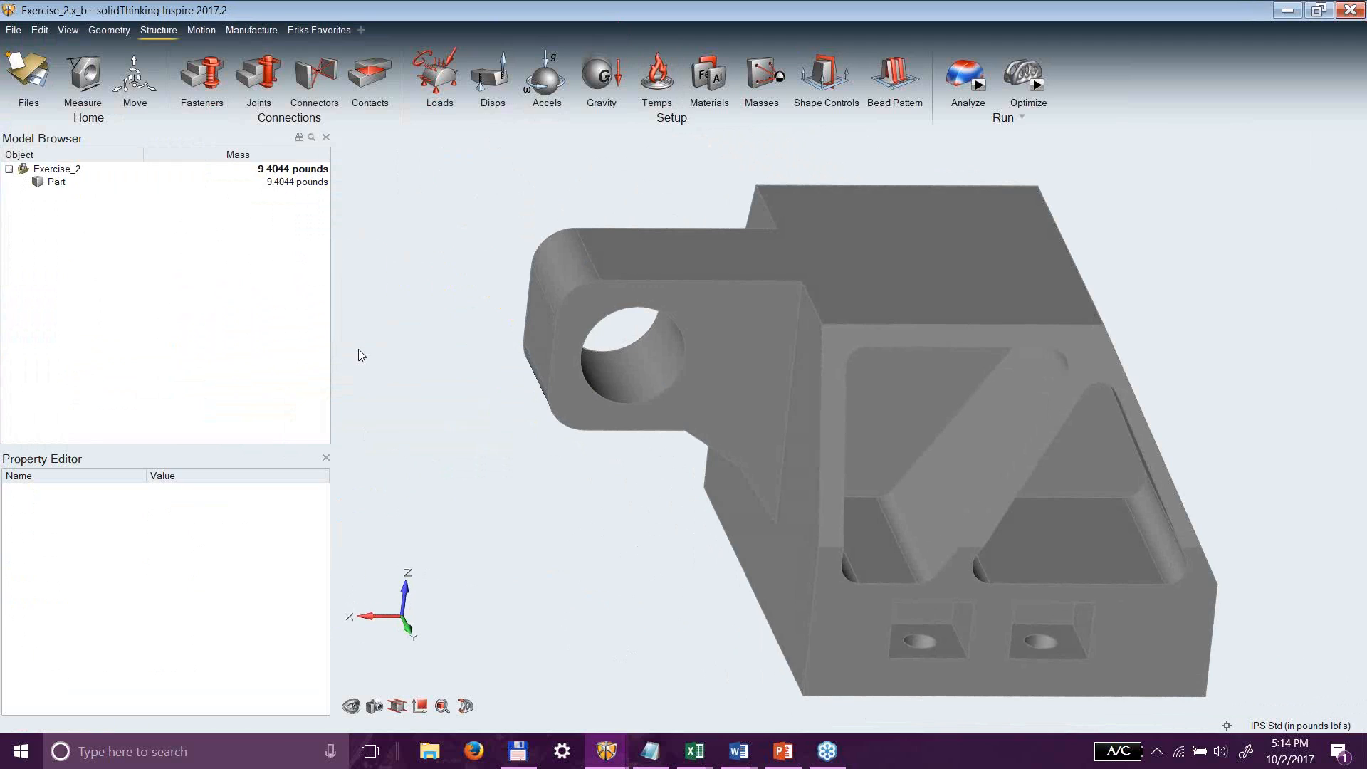
With the Fasteners tool, place a grounded bolt from the part's underside into a mounting hole and undo it.
click(201, 77)
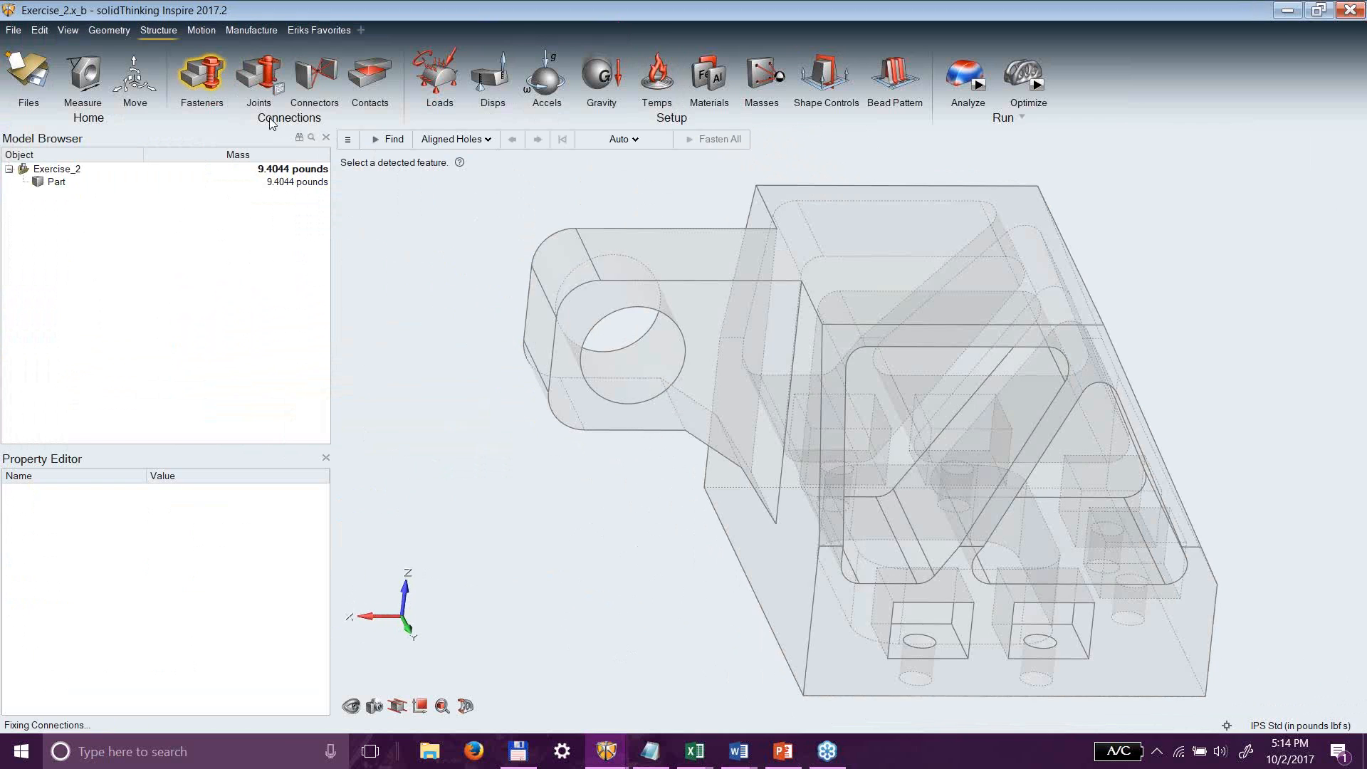
middle_drag(708, 652, 758, 525)
scroll(977, 496, up, 5)
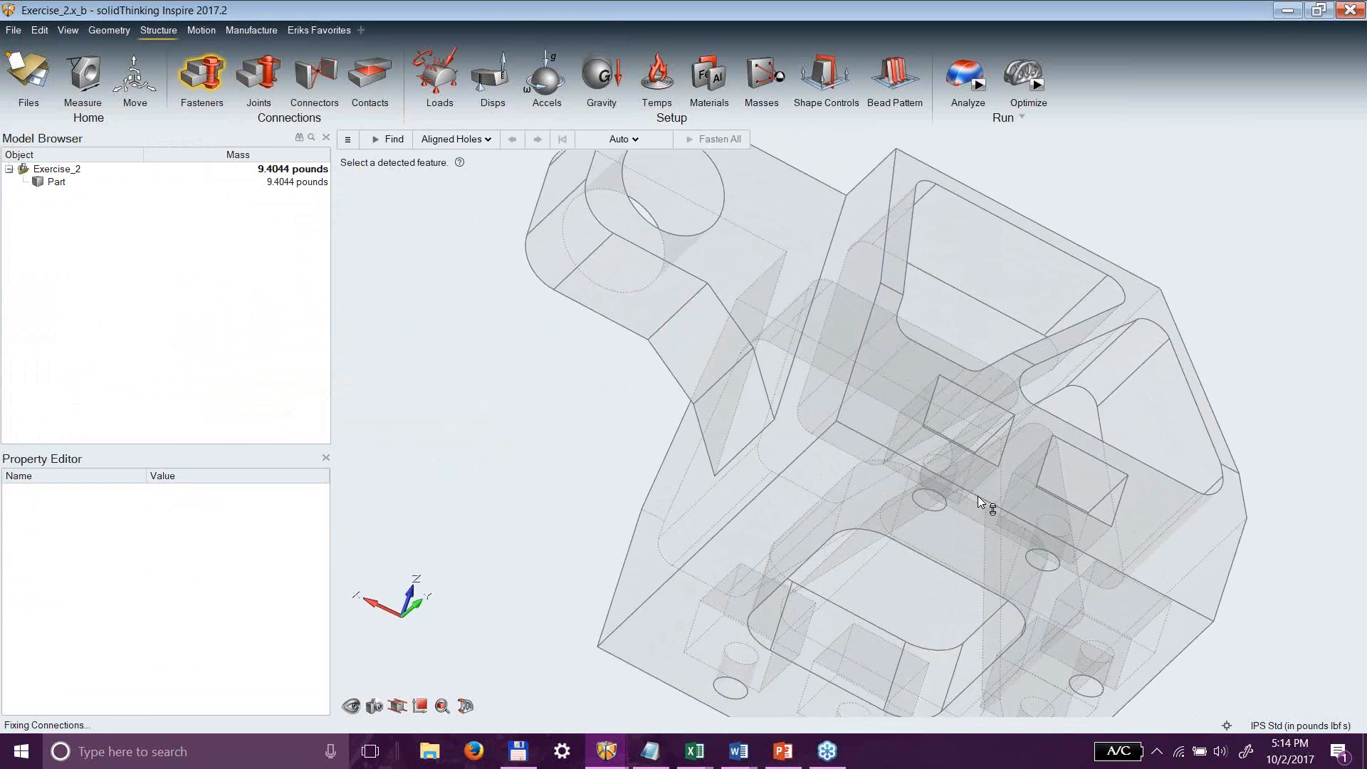
click(911, 501)
mouse_move(954, 484)
right_down()
mouse_move(910, 421)
mouse_move(965, 484)
right_up()
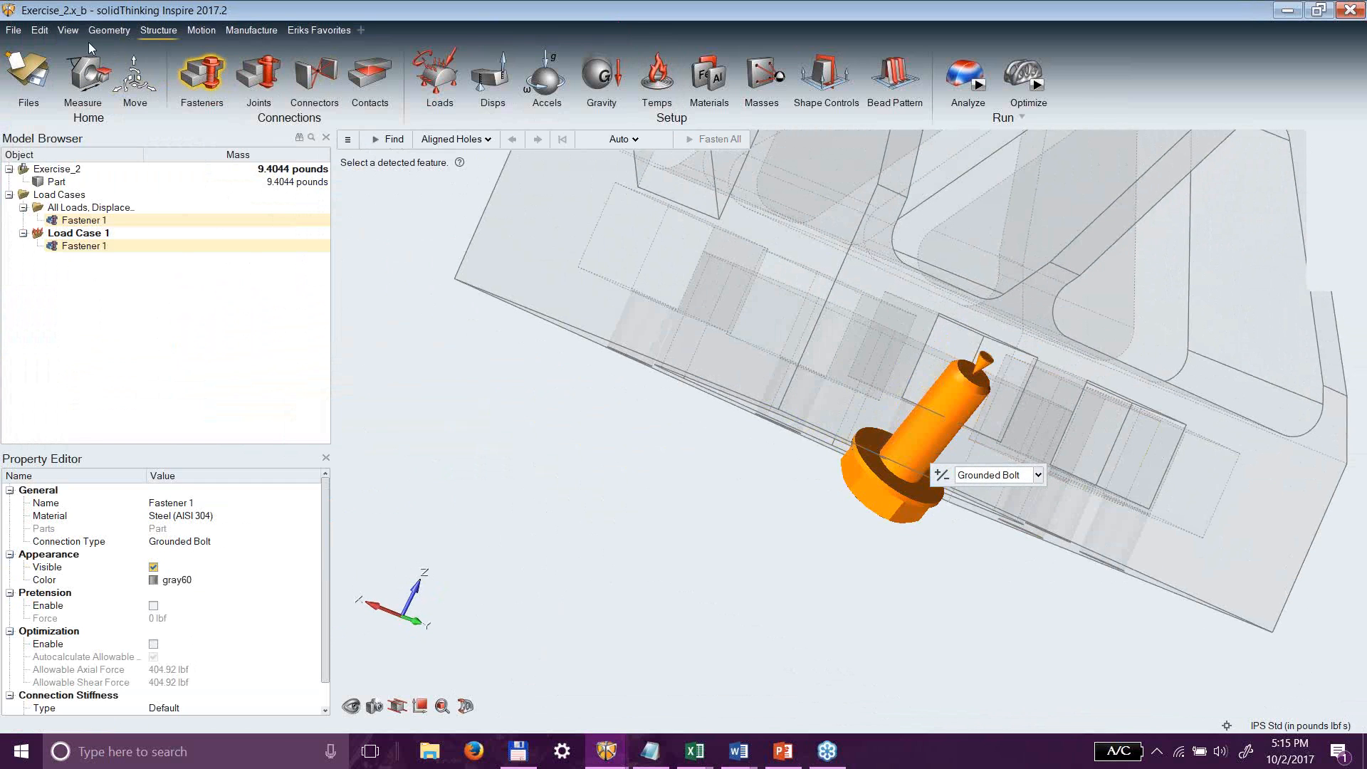
click(39, 30)
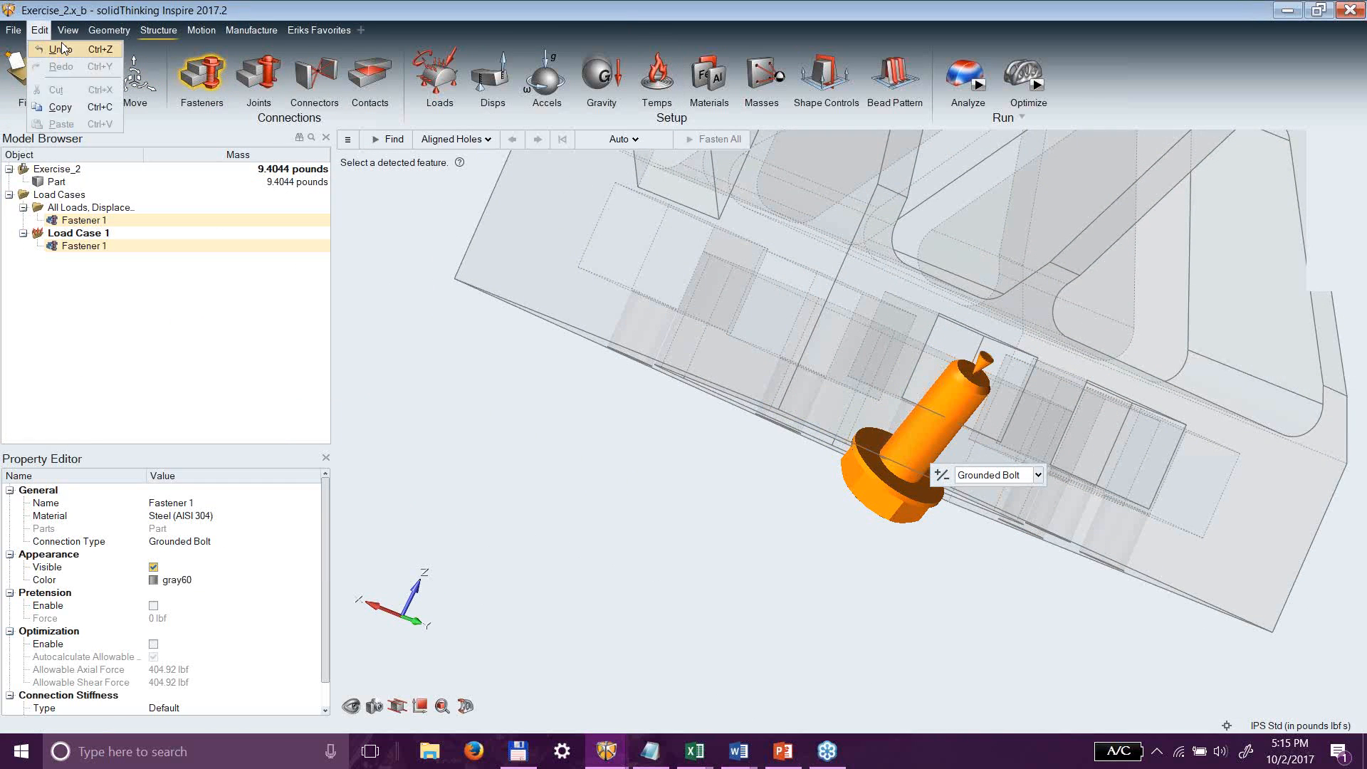
click(53, 47)
Place a grounded bolt in the corner mounting hole from its pocket side and remove it.
right_drag(923, 444, 982, 418)
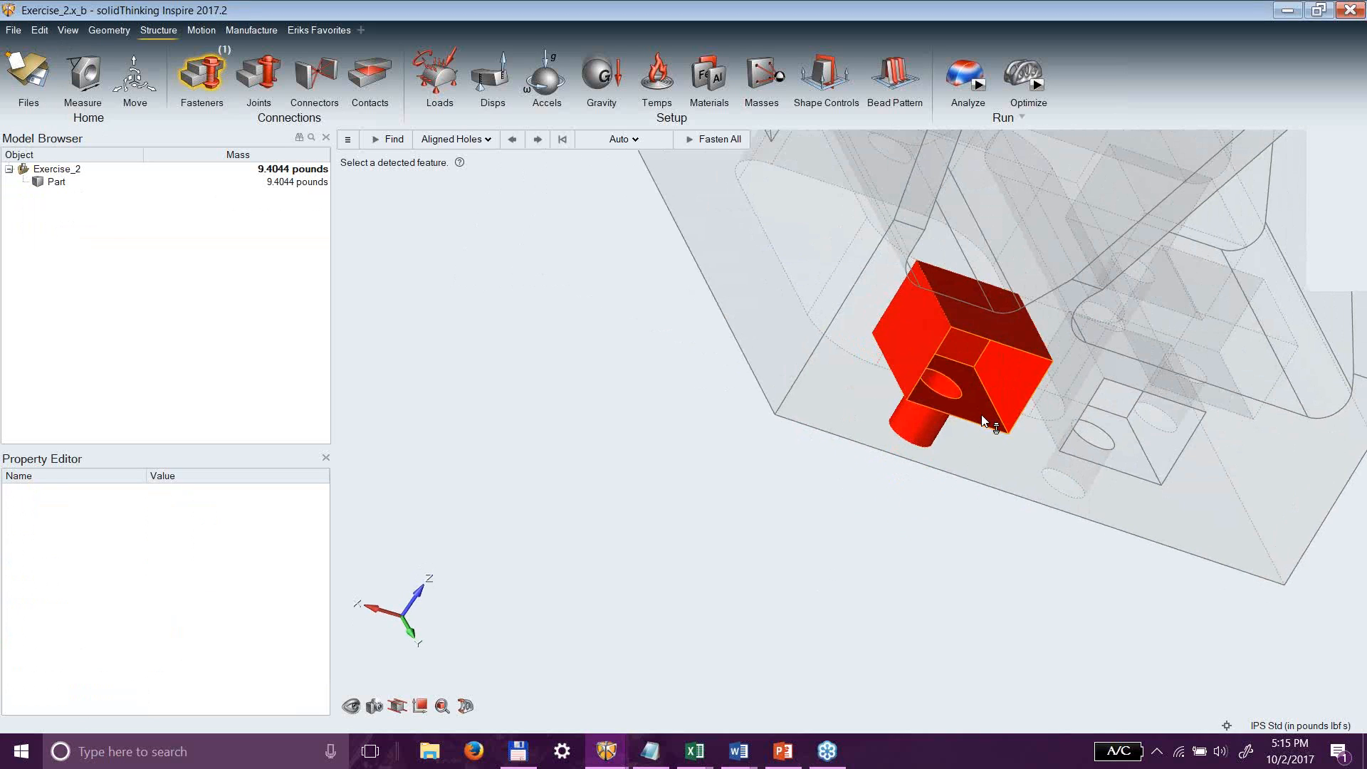
click(982, 416)
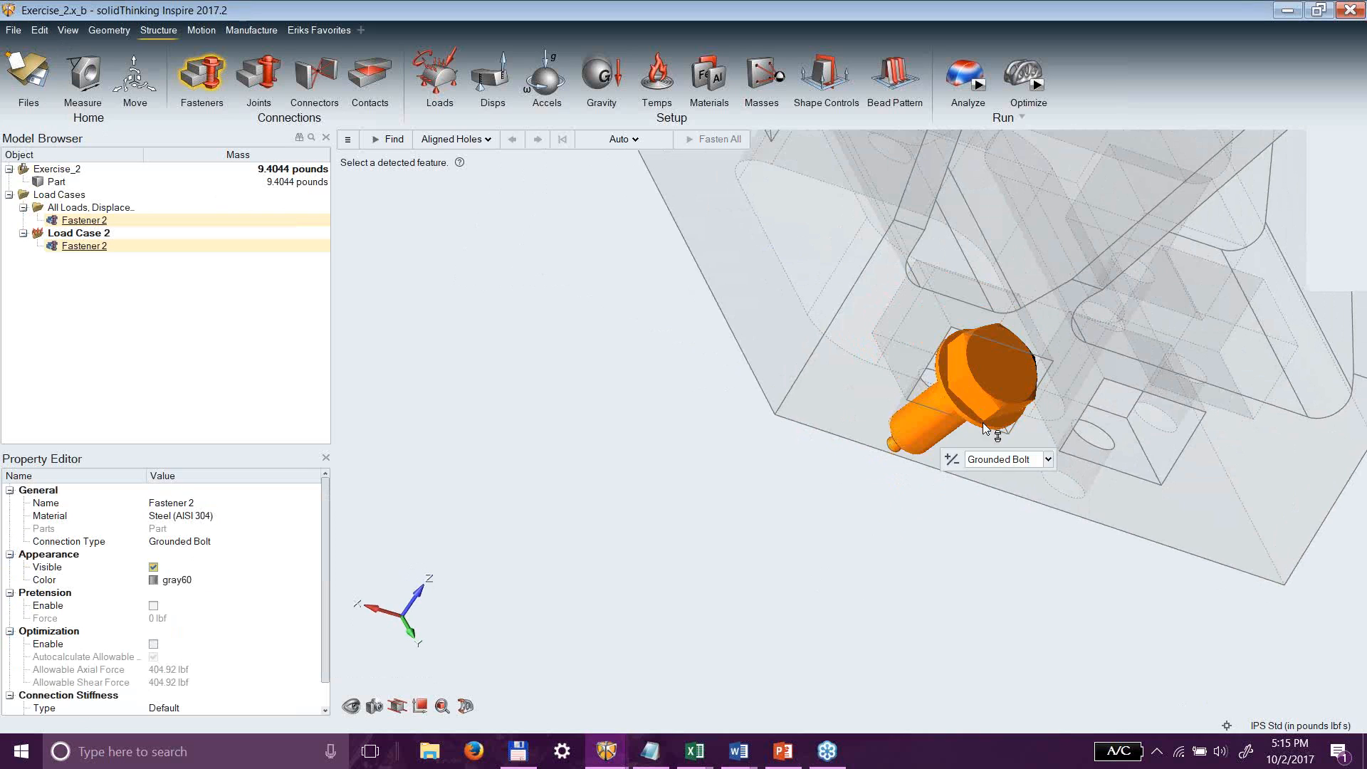
scroll(982, 534, down, 3)
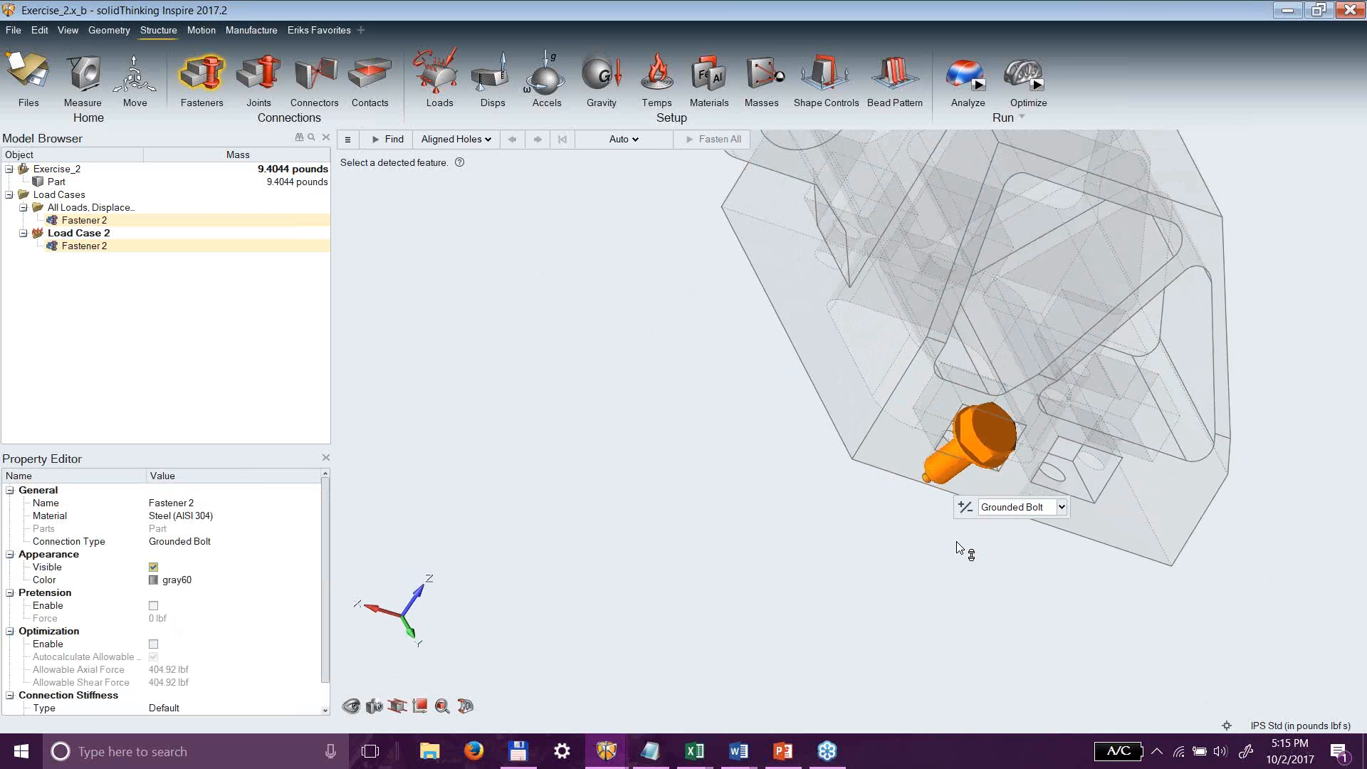
click(974, 508)
Place a grounded bolt in the corner mounting hole again and change its connection type to Grounded Screw.
right_drag(1078, 588, 851, 423)
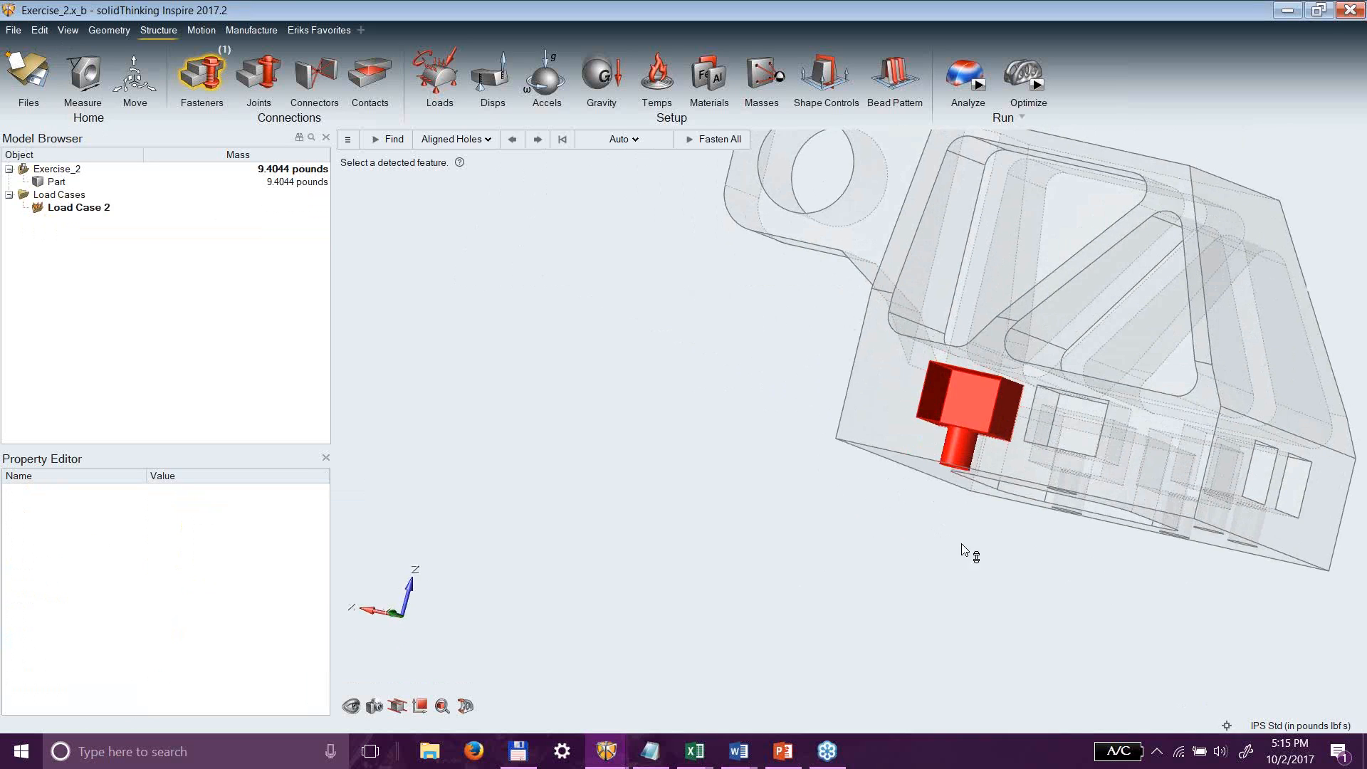
scroll(981, 541, up, 4)
right_drag(915, 480, 967, 245)
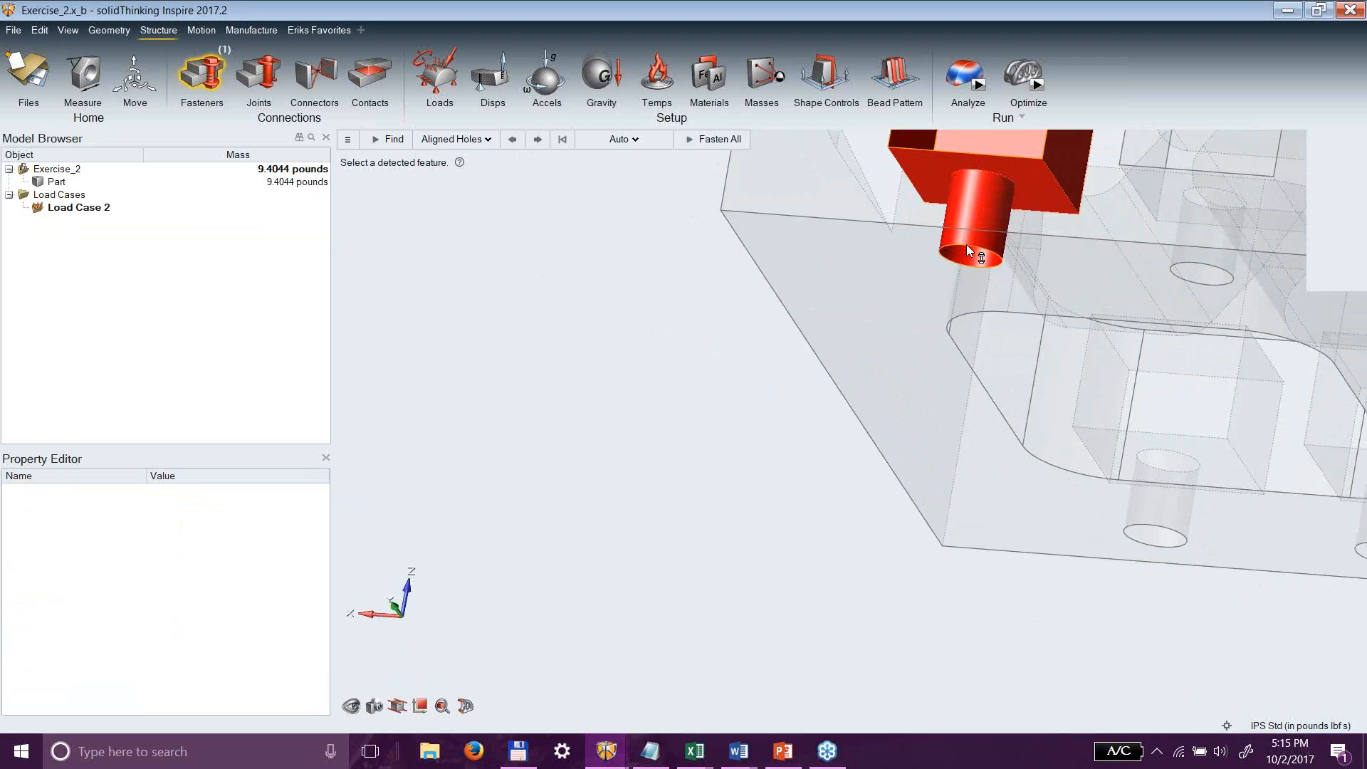
click(965, 252)
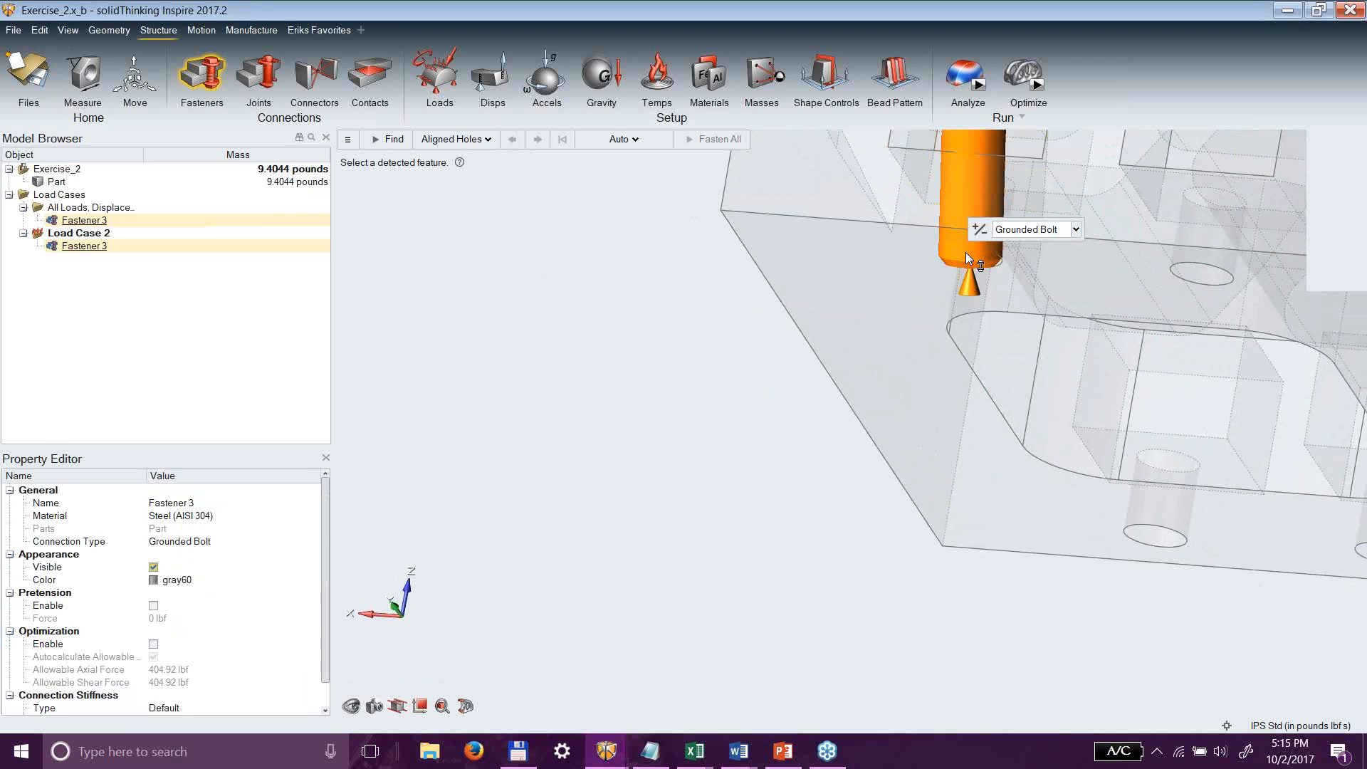
click(1074, 230)
click(1058, 254)
right_drag(643, 464, 628, 445)
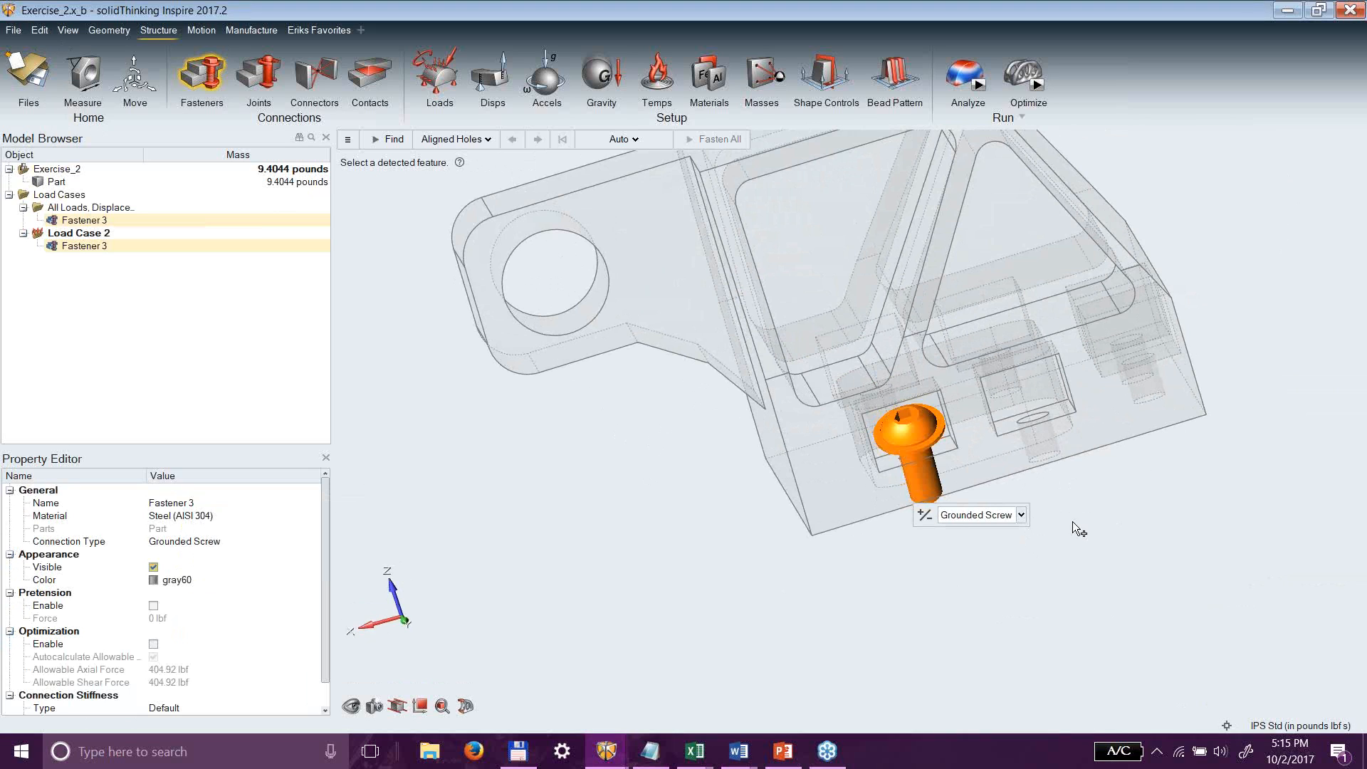
Undo the Grounded Screw change and the placement of the fastener.
click(39, 30)
click(51, 49)
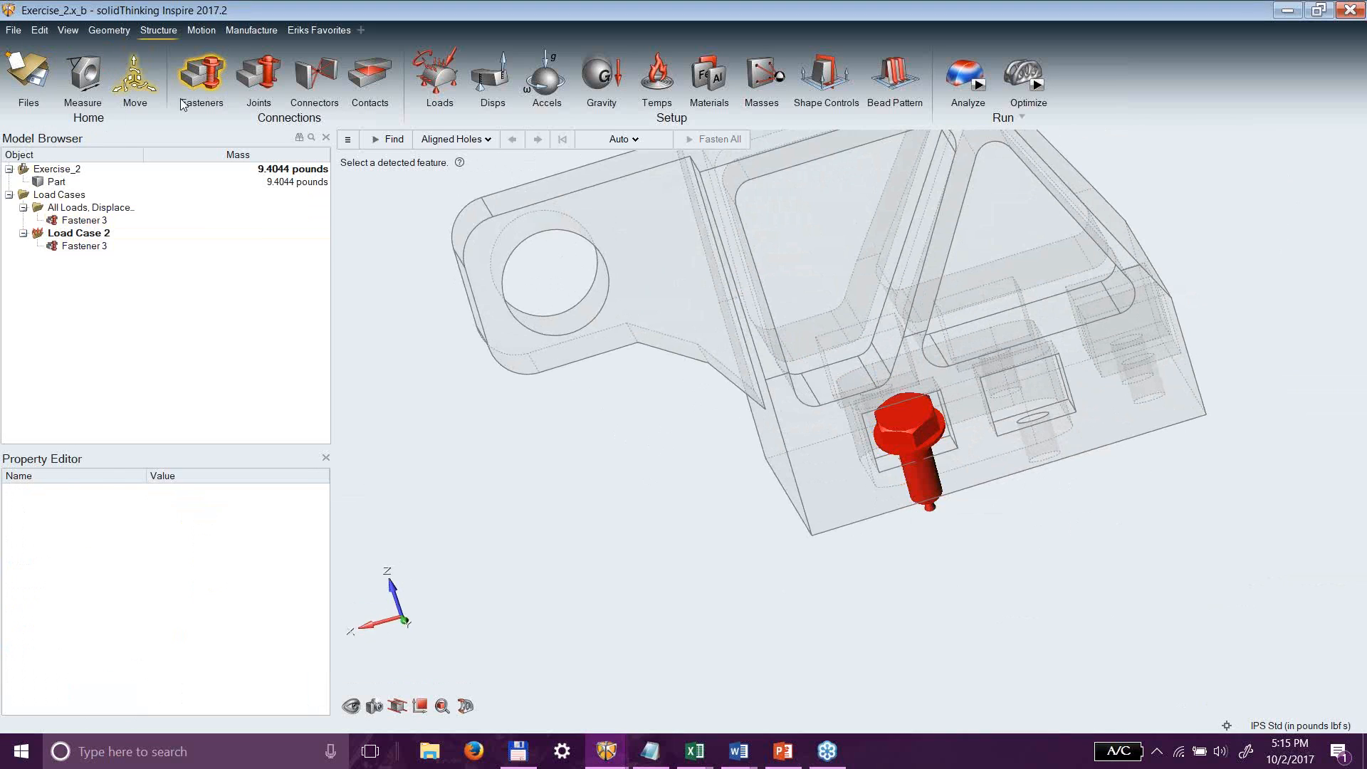
click(39, 30)
click(54, 48)
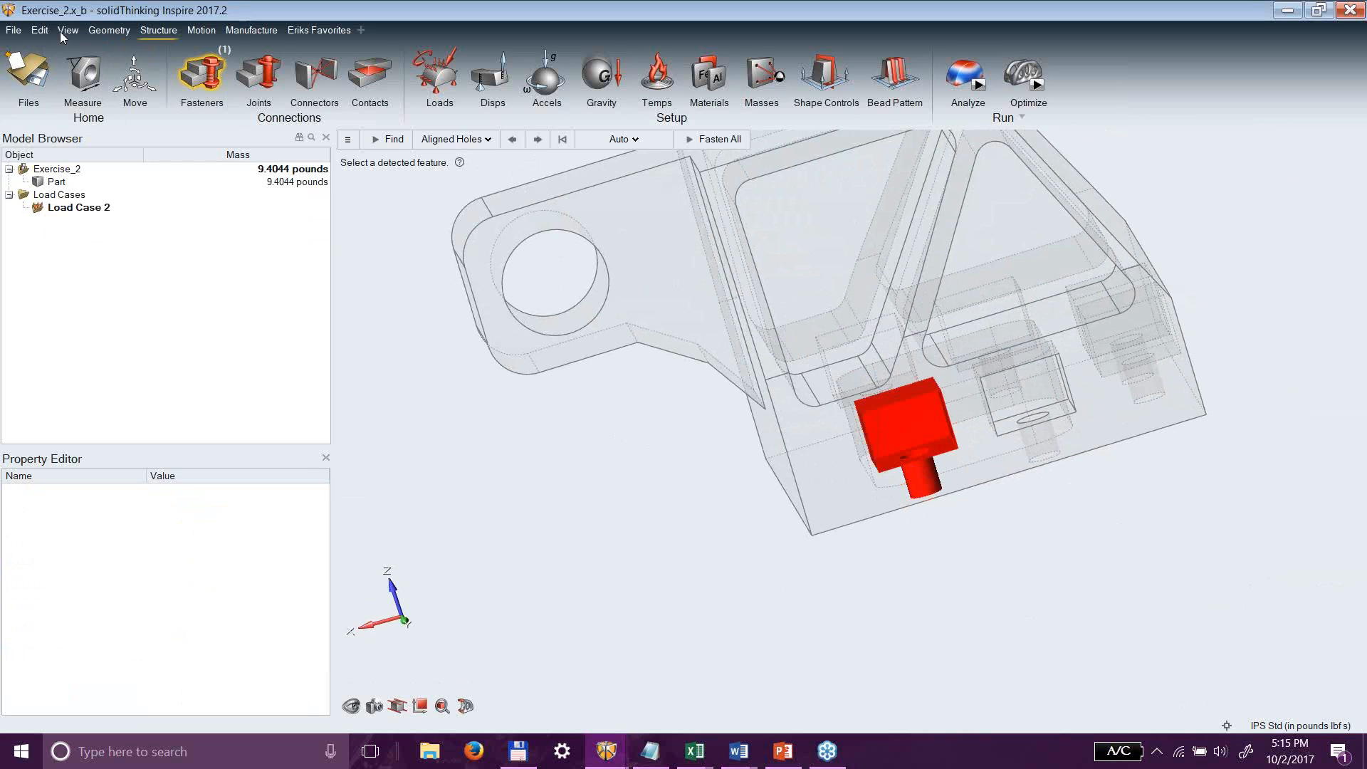
Place a fastener in the large hole of the bracket's protruding arm, keeping its connection type as Grounded Bolt.
right_click(608, 477)
right_click(609, 477)
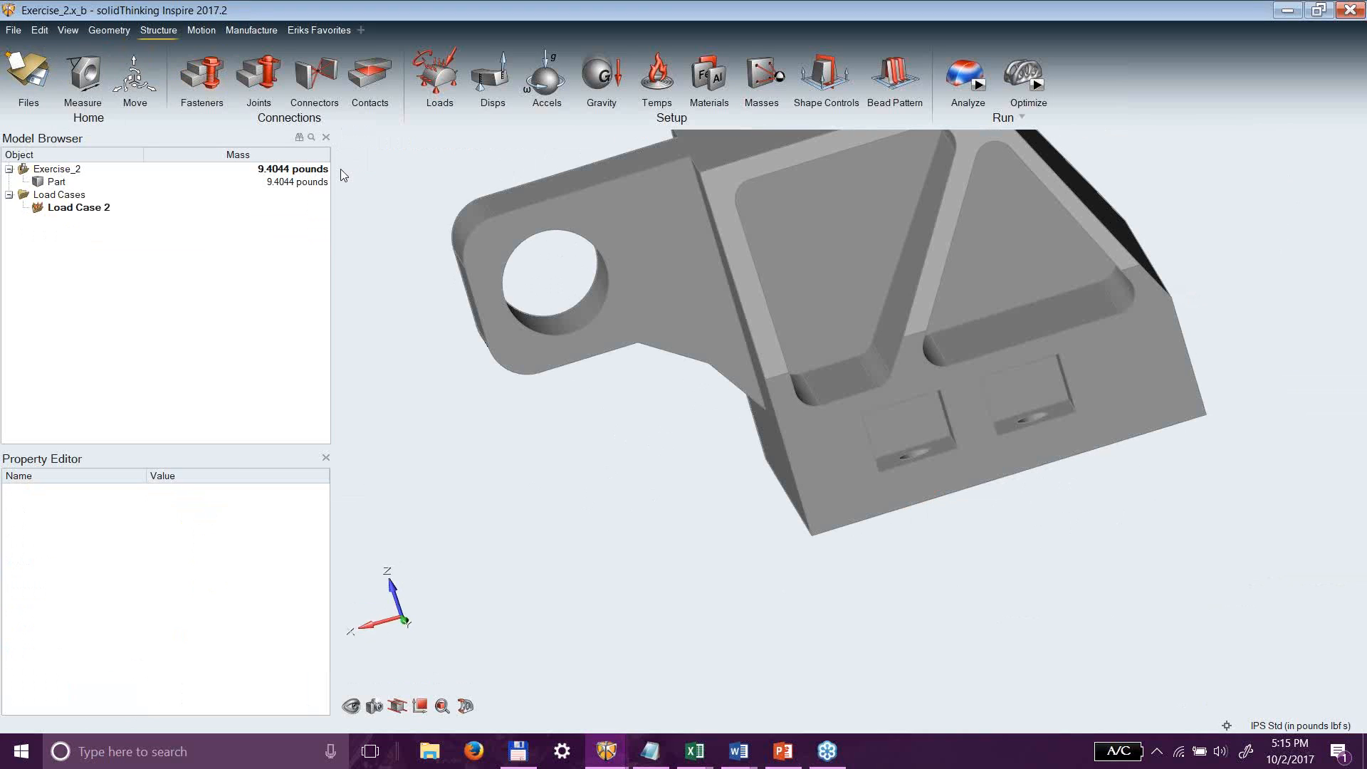
click(202, 75)
click(594, 309)
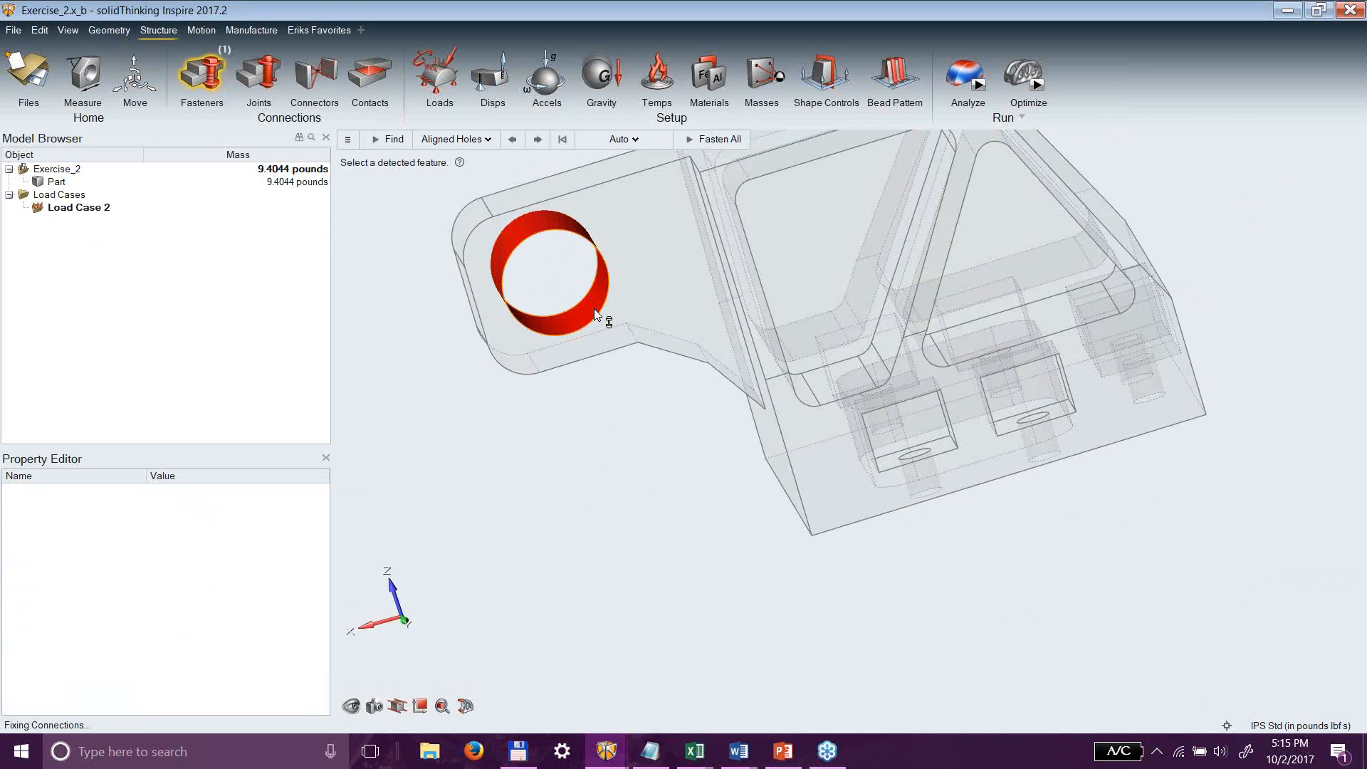
click(596, 311)
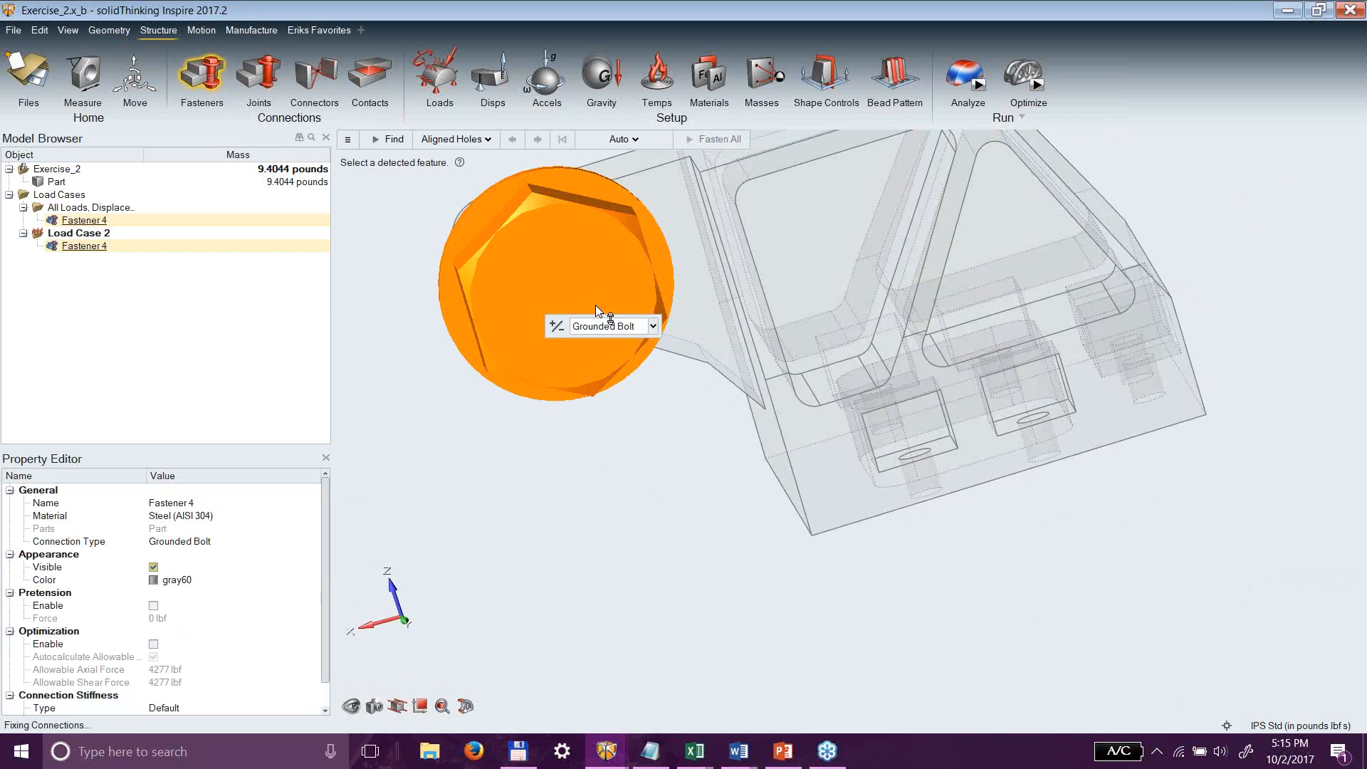
right_drag(544, 464, 932, 450)
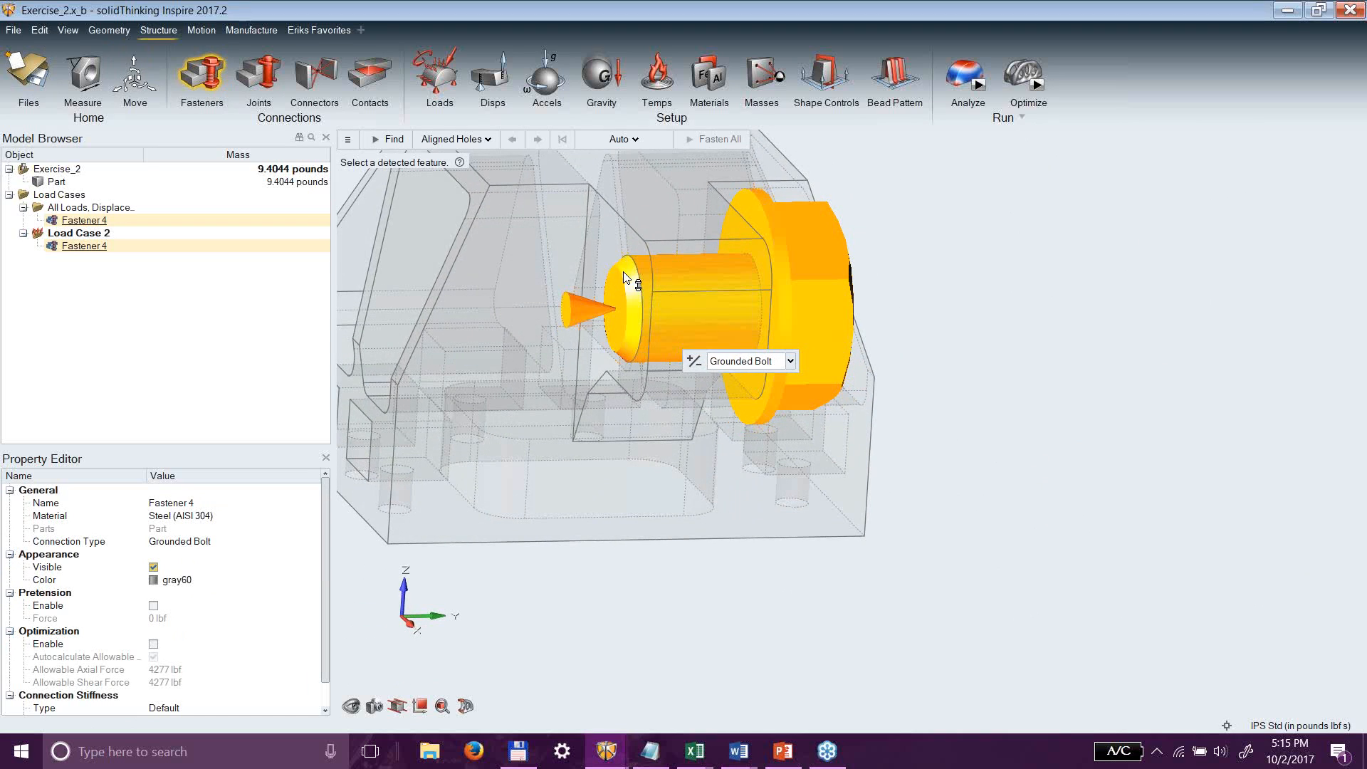
click(790, 361)
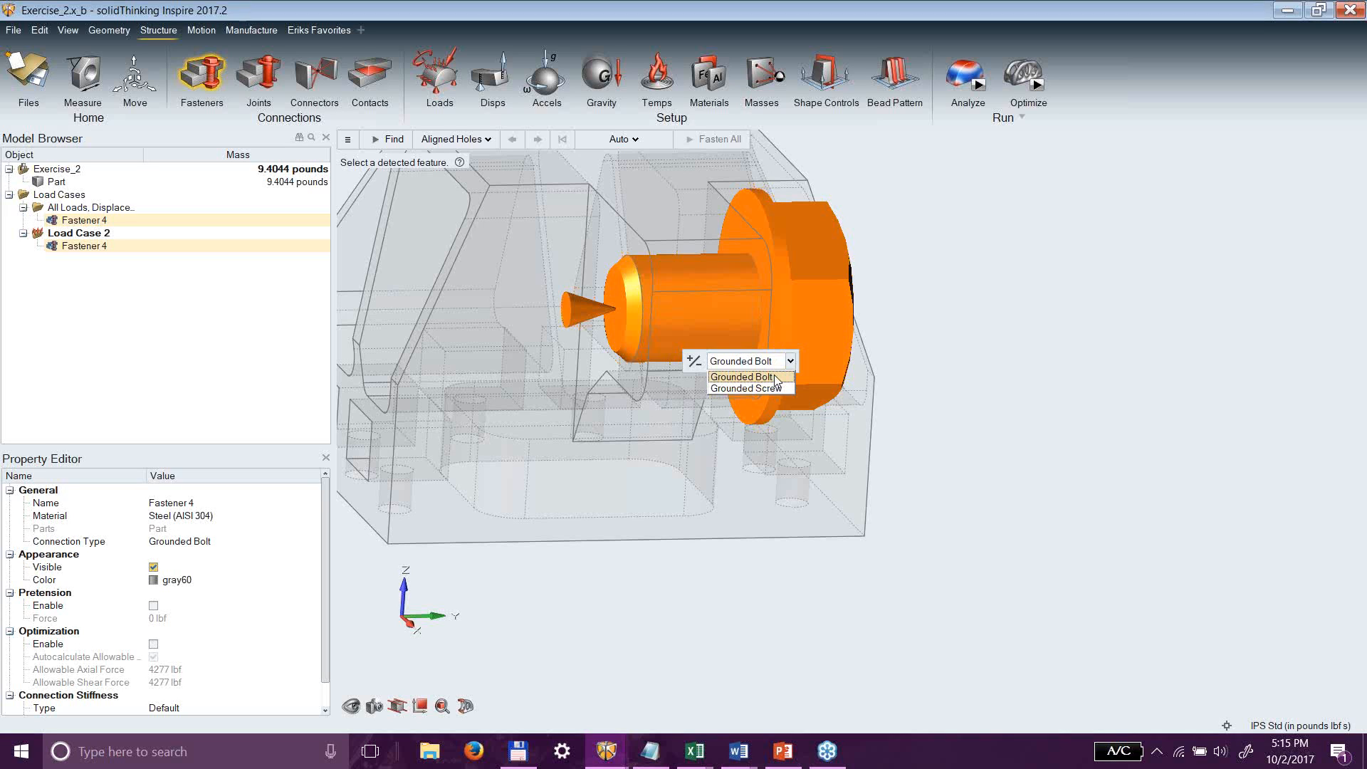
click(1134, 258)
click(1133, 258)
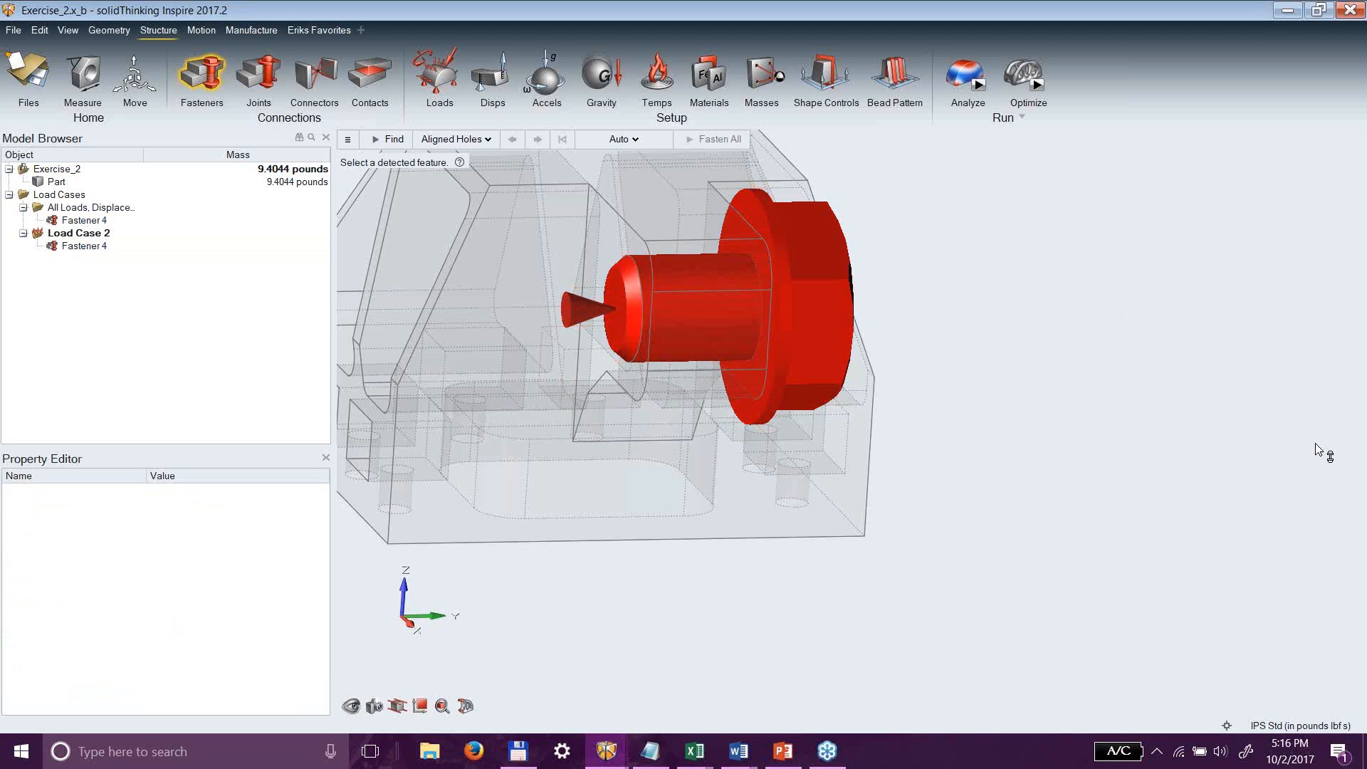
Enable optimization for the grounded bolt in the arm's large hole.
click(98, 248)
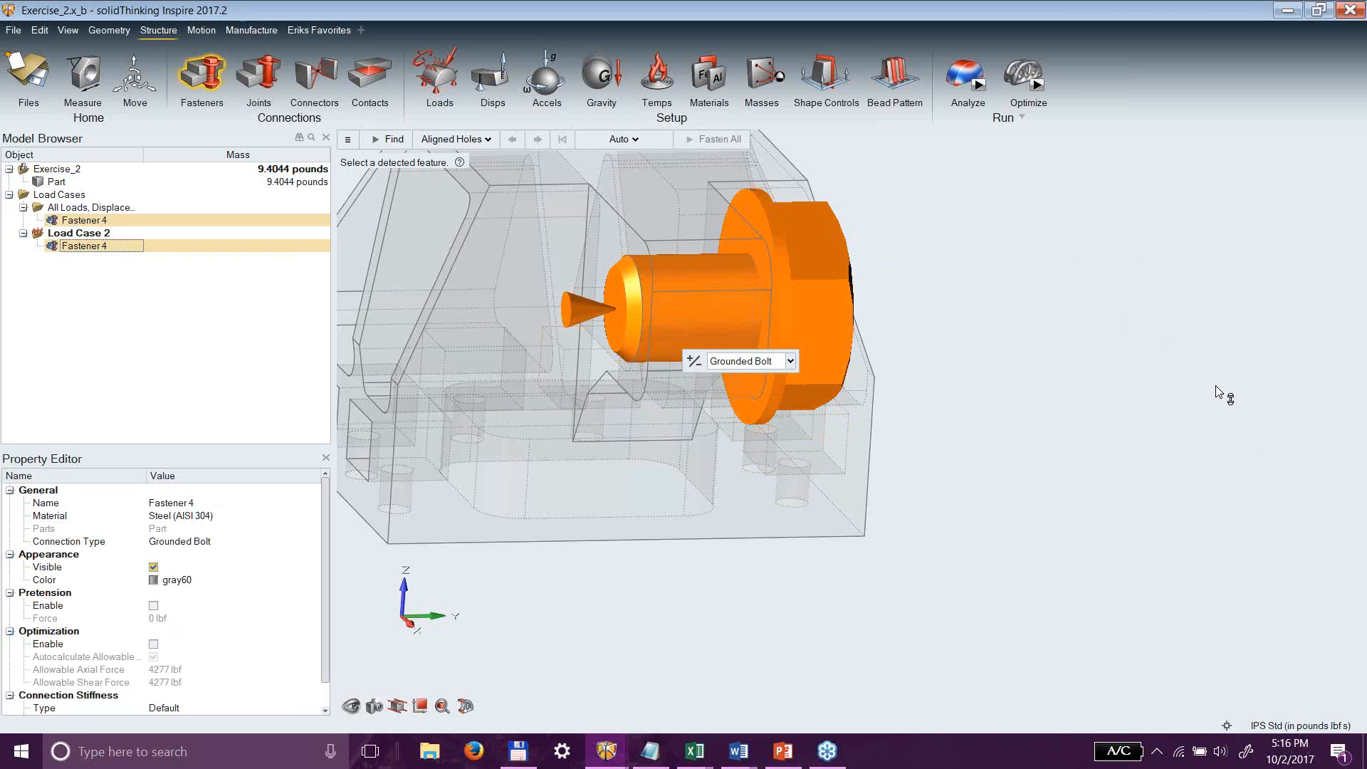
drag(324, 496, 324, 561)
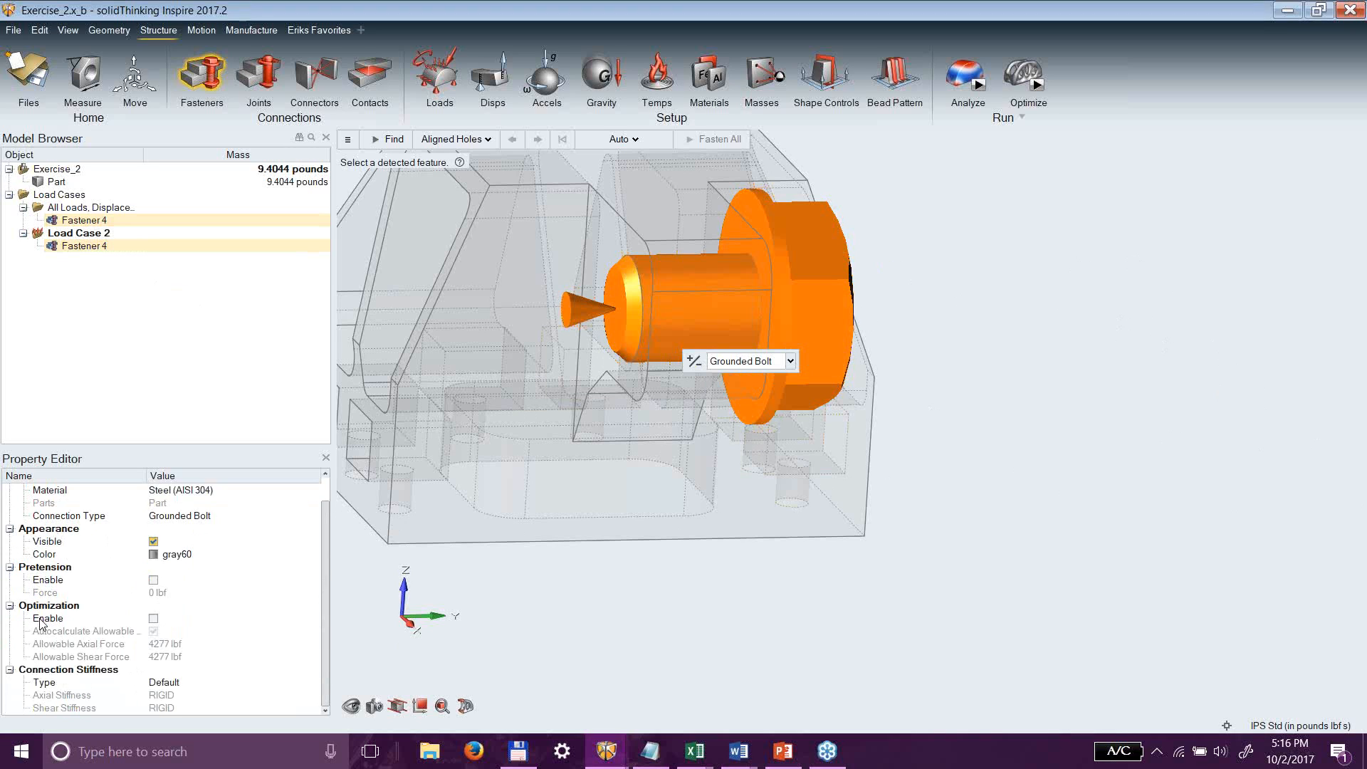
click(154, 619)
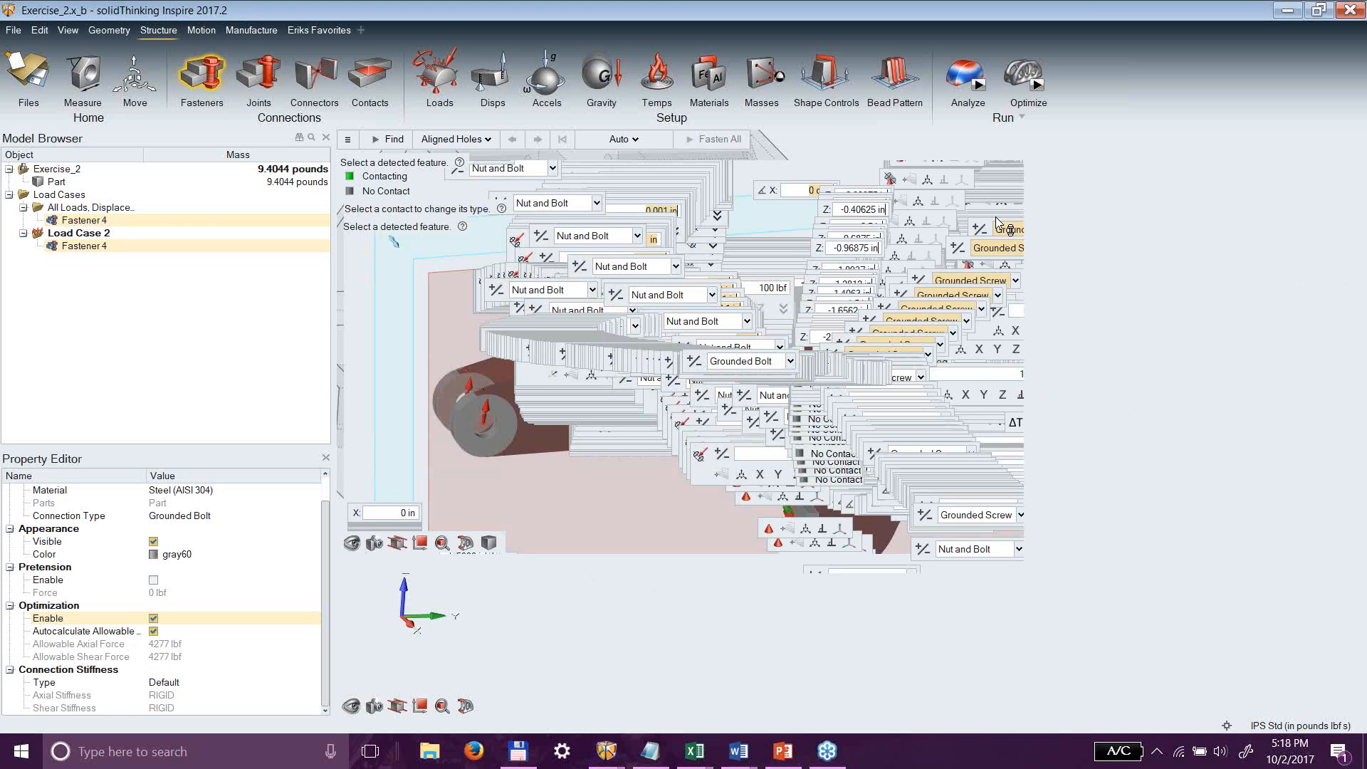
click(1094, 229)
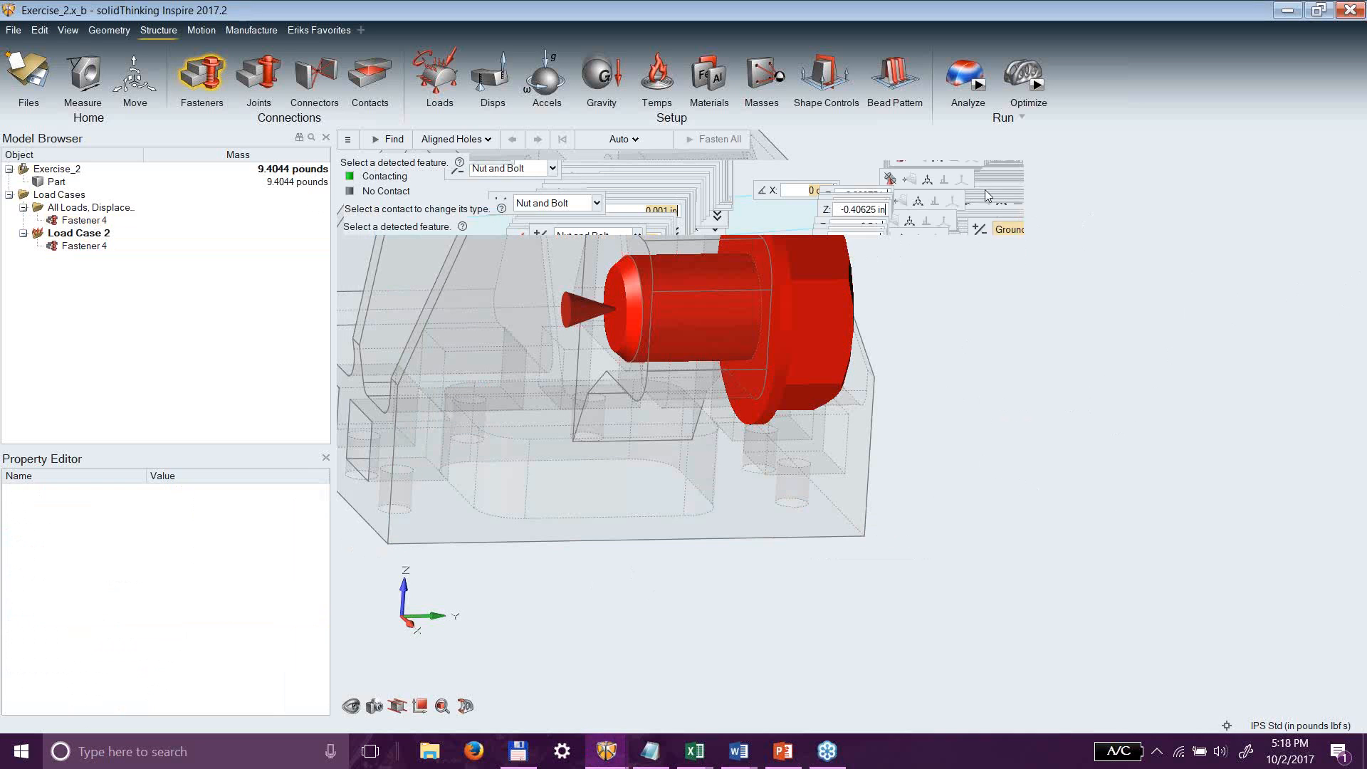
Leave the Fasteners tool and examine the pocketed mounting holes in the bracket's base and the bolt in its arm.
right_drag(1028, 430, 1044, 552)
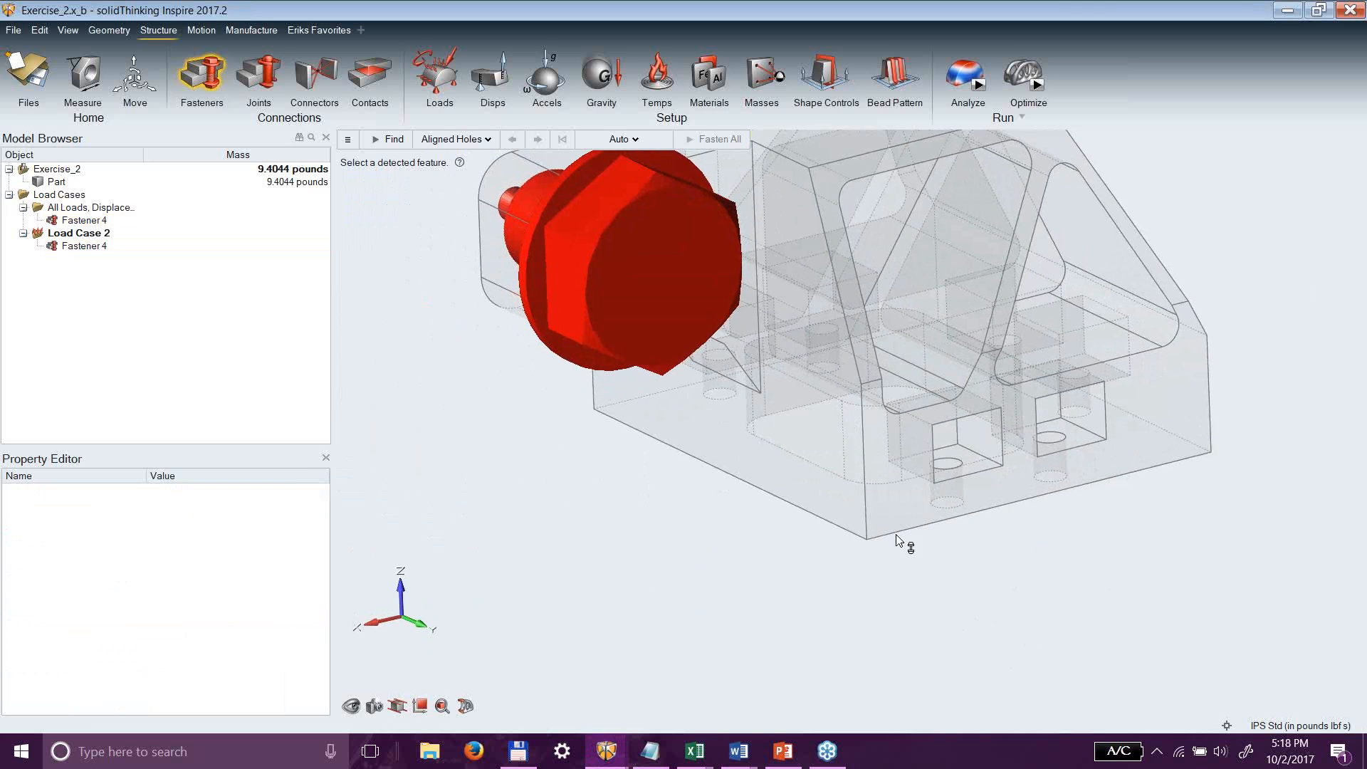
scroll(986, 479, up, 5)
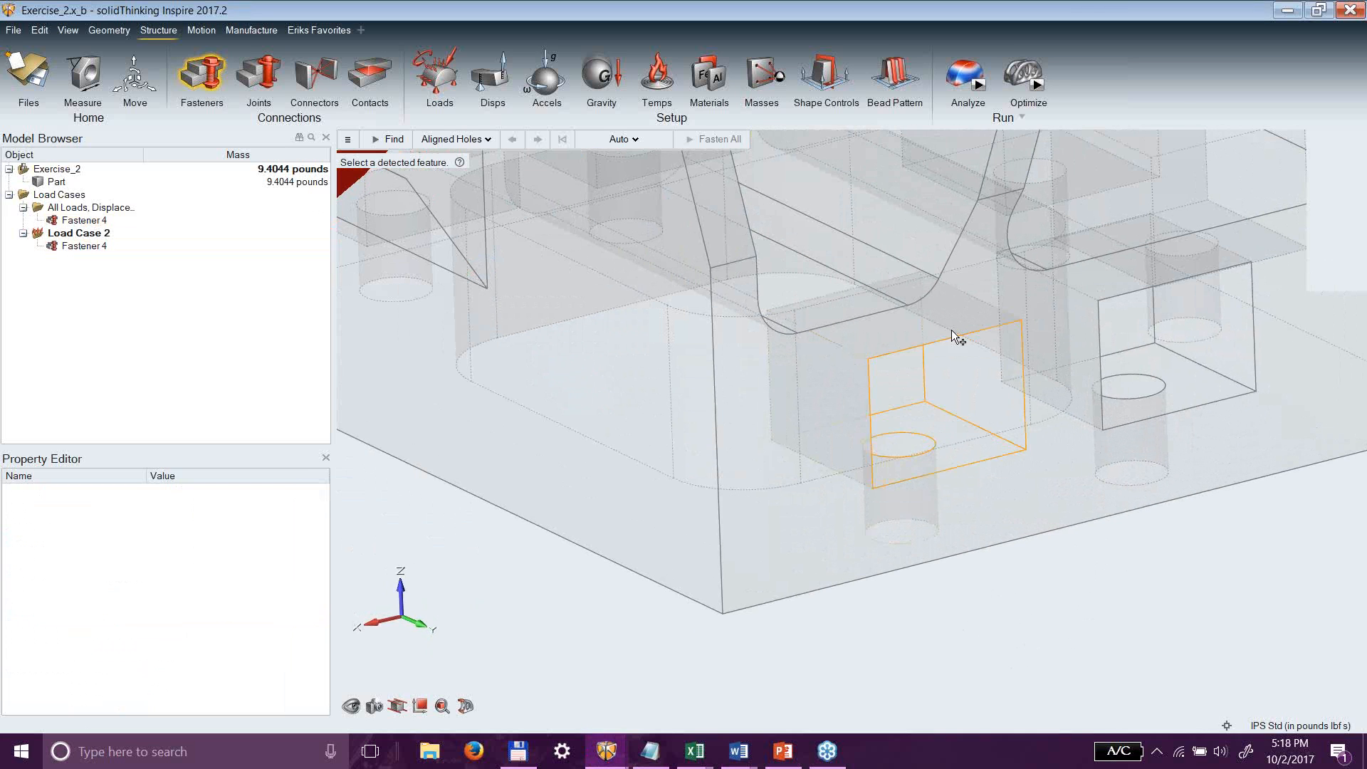
right_click(1014, 556)
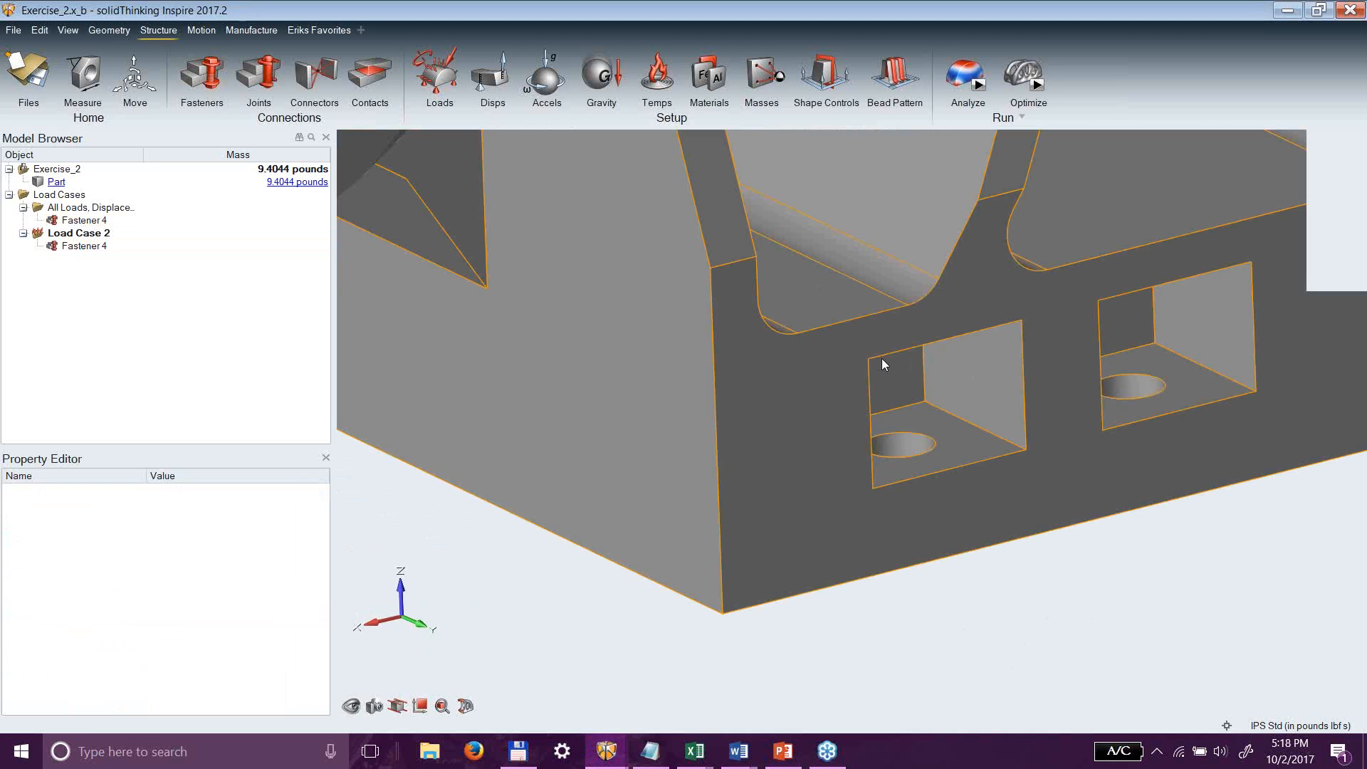
right_drag(965, 475, 853, 458)
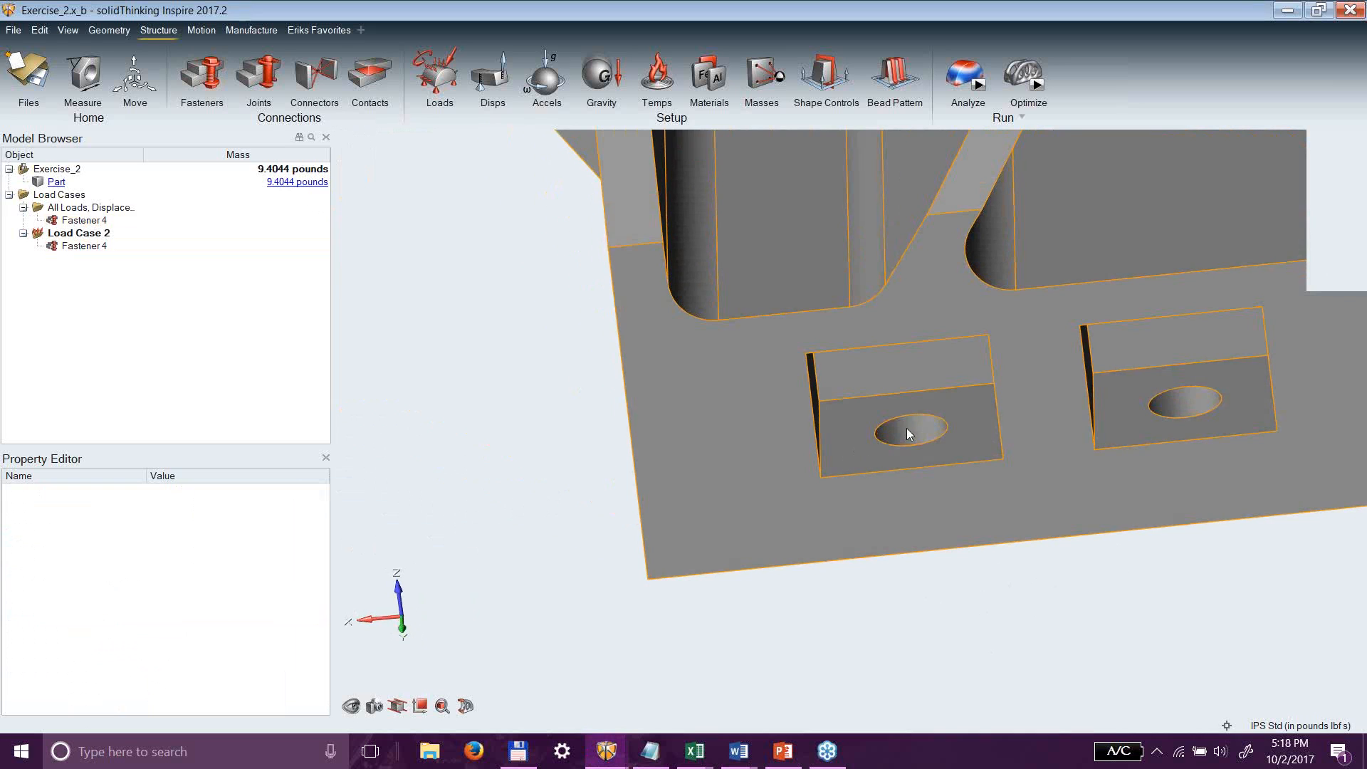
right_drag(881, 510, 954, 485)
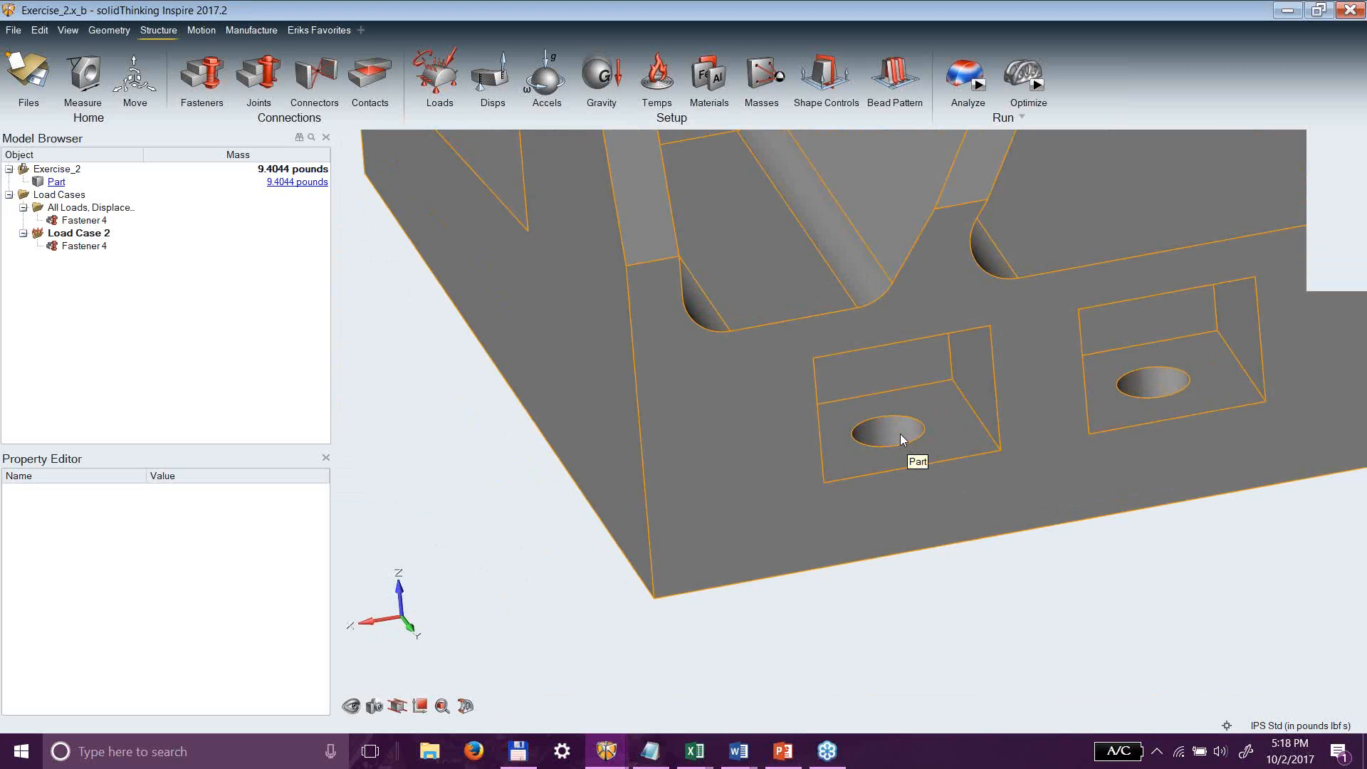
right_drag(889, 517, 981, 523)
scroll(981, 522, down, 5)
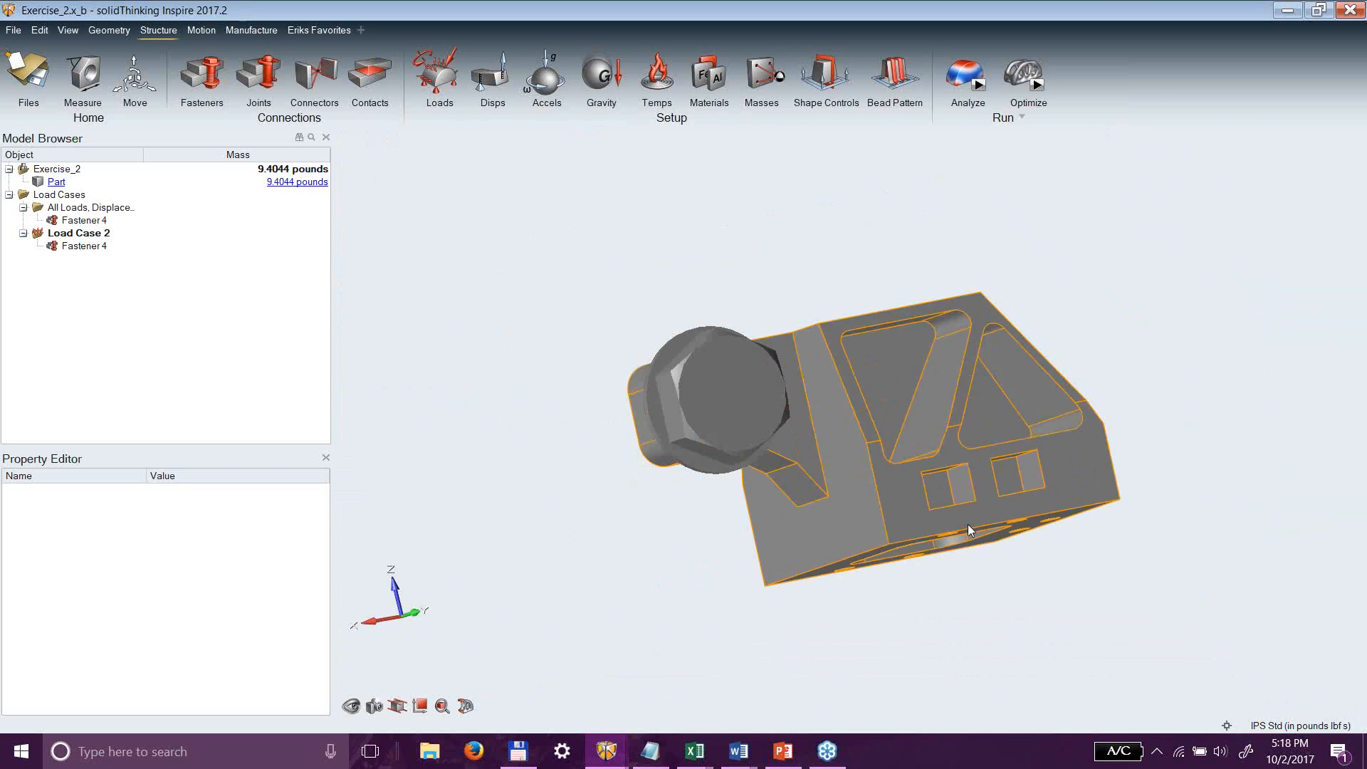
right_drag(849, 472, 868, 396)
click(867, 396)
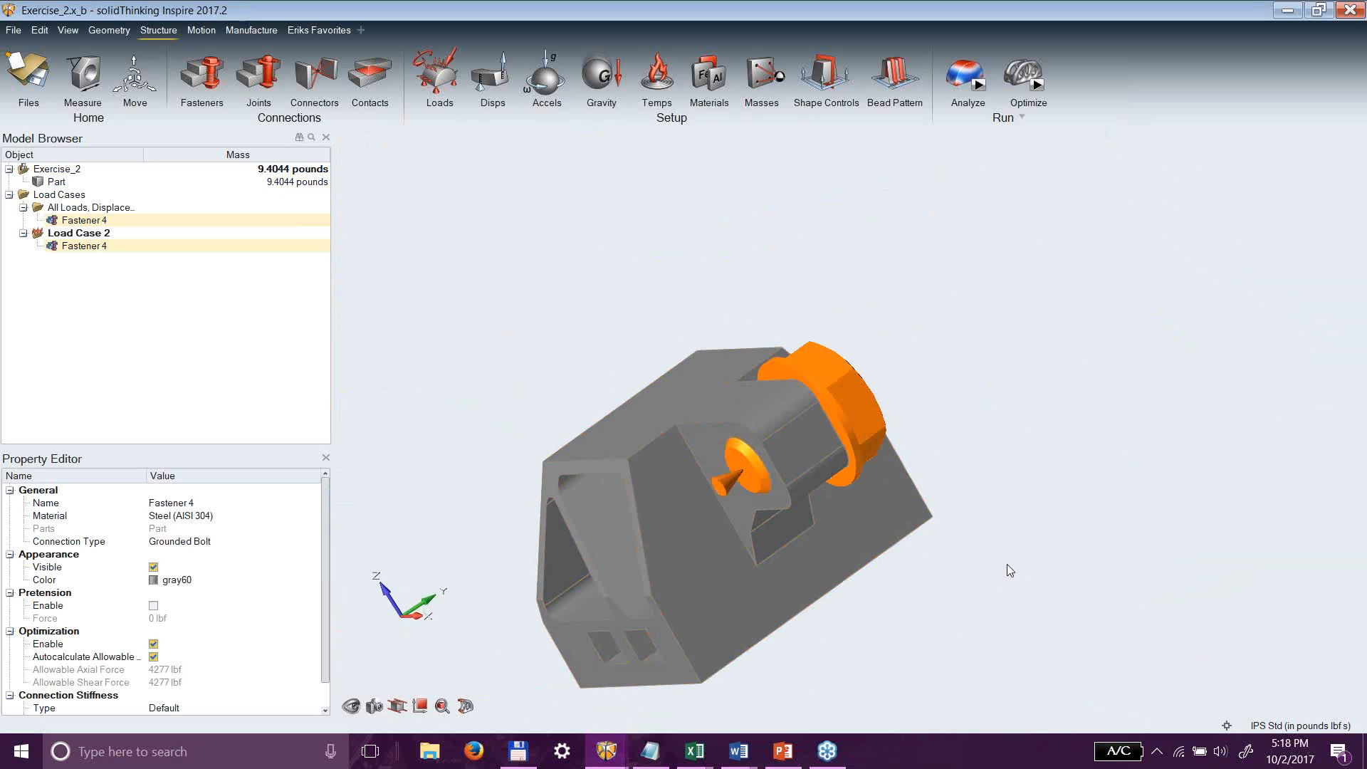
Switch to the PowerPoint training deck and find the Creating Connections exercise on slides 78 and 79.
click(781, 752)
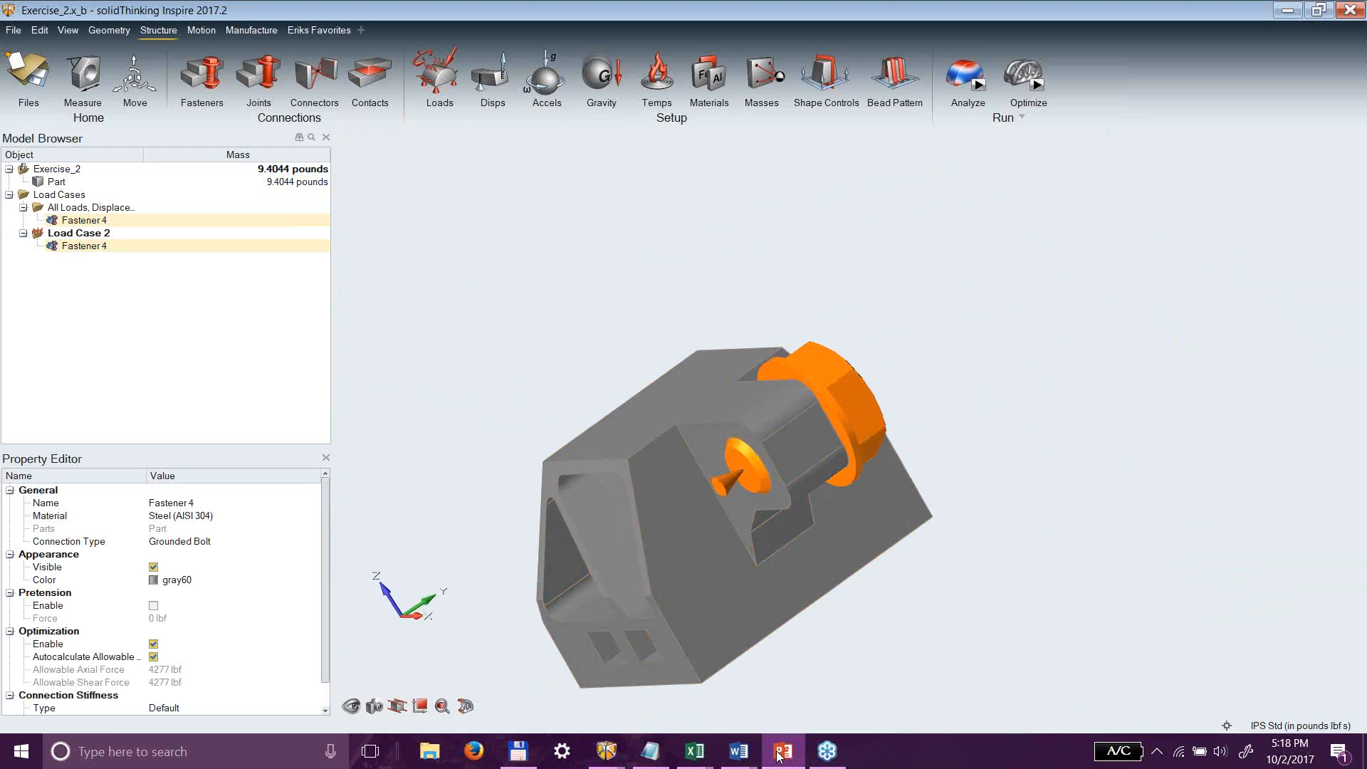
scroll(84, 322, down, 10)
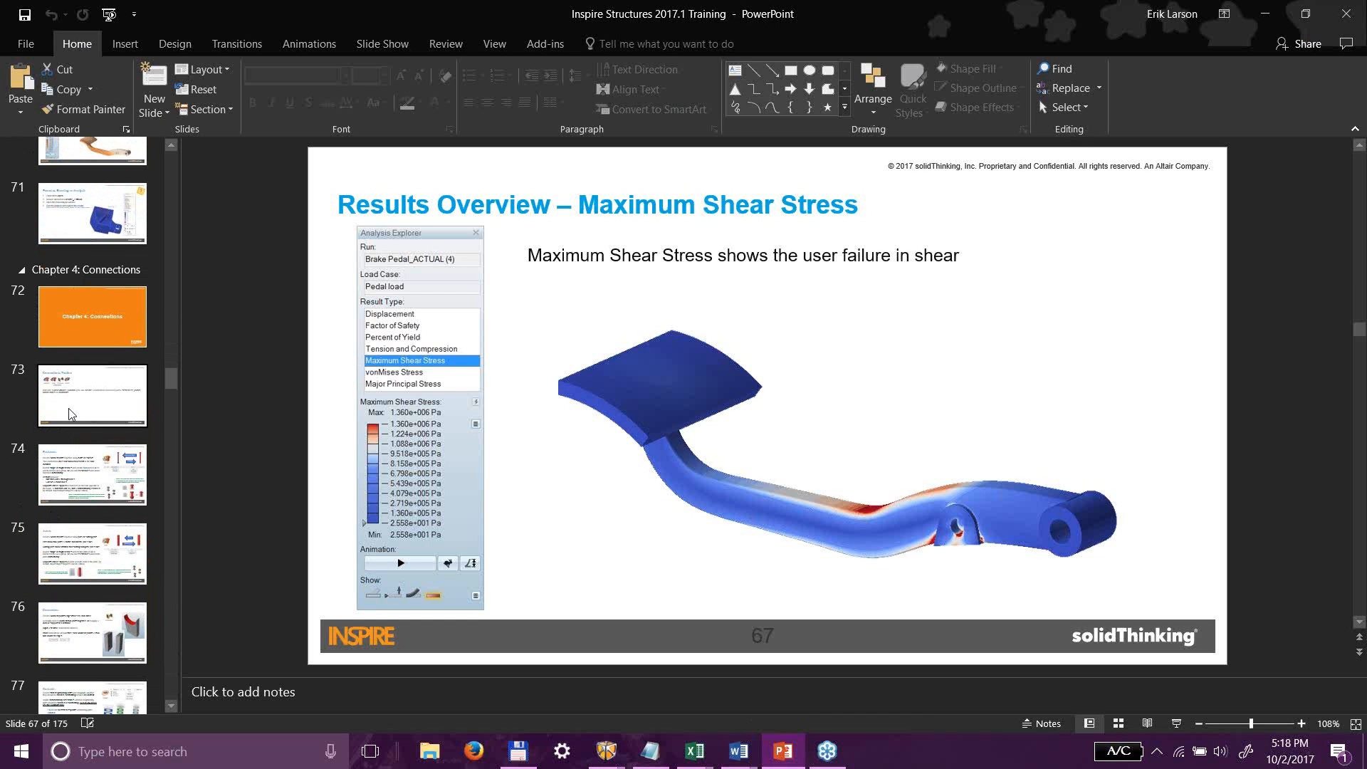
click(84, 322)
scroll(100, 285, down, 8)
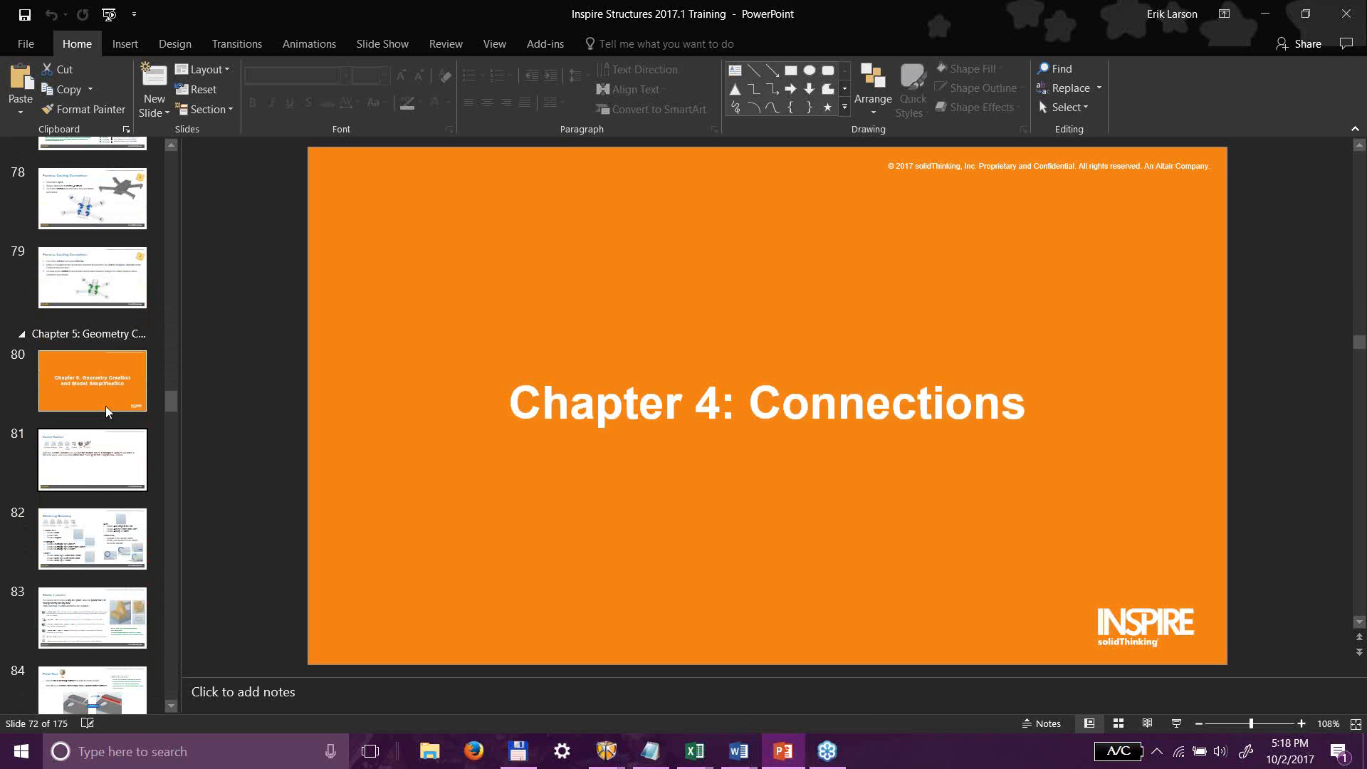
click(99, 285)
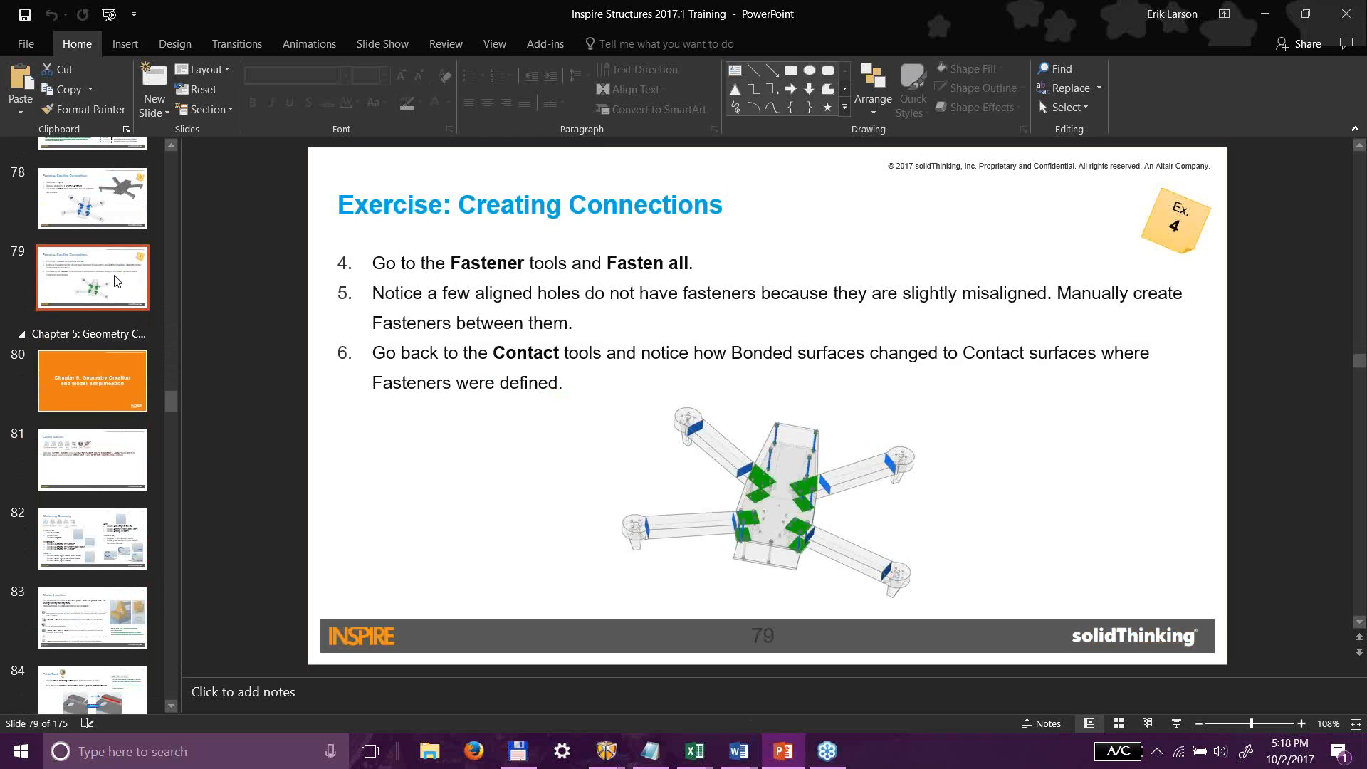
click(139, 189)
scroll(100, 213, up, 3)
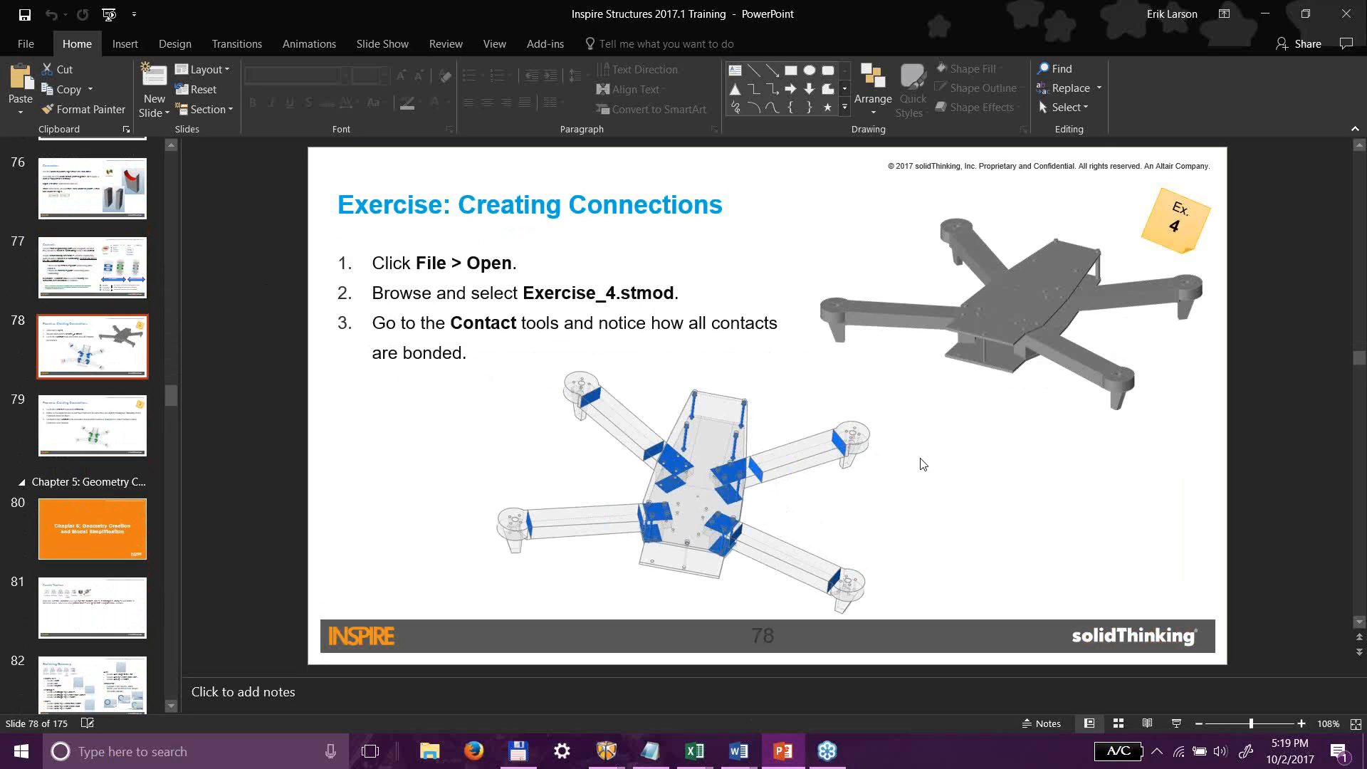
Return to Inspire to inspect the bolted bracket from another side, and switch back to the PowerPoint training deck.
click(1265, 15)
right_drag(726, 527, 636, 411)
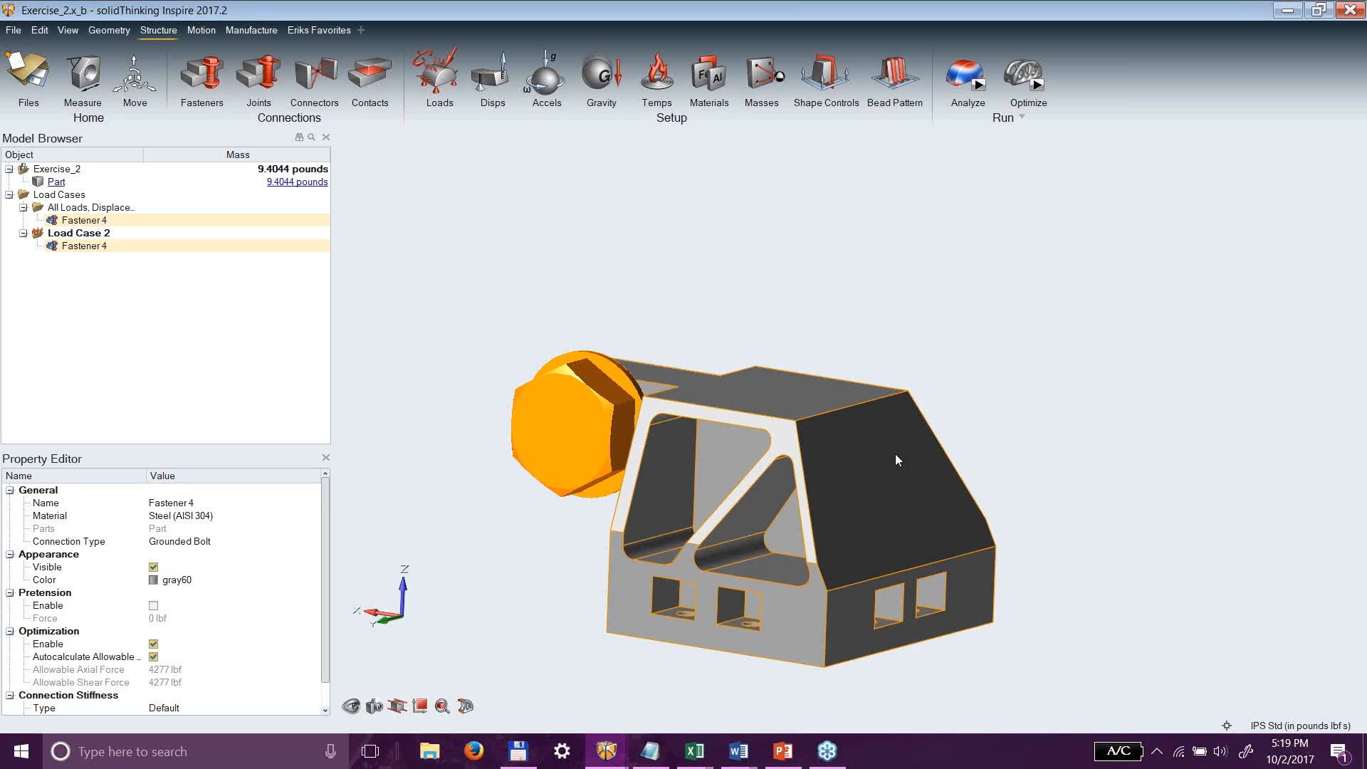
click(783, 752)
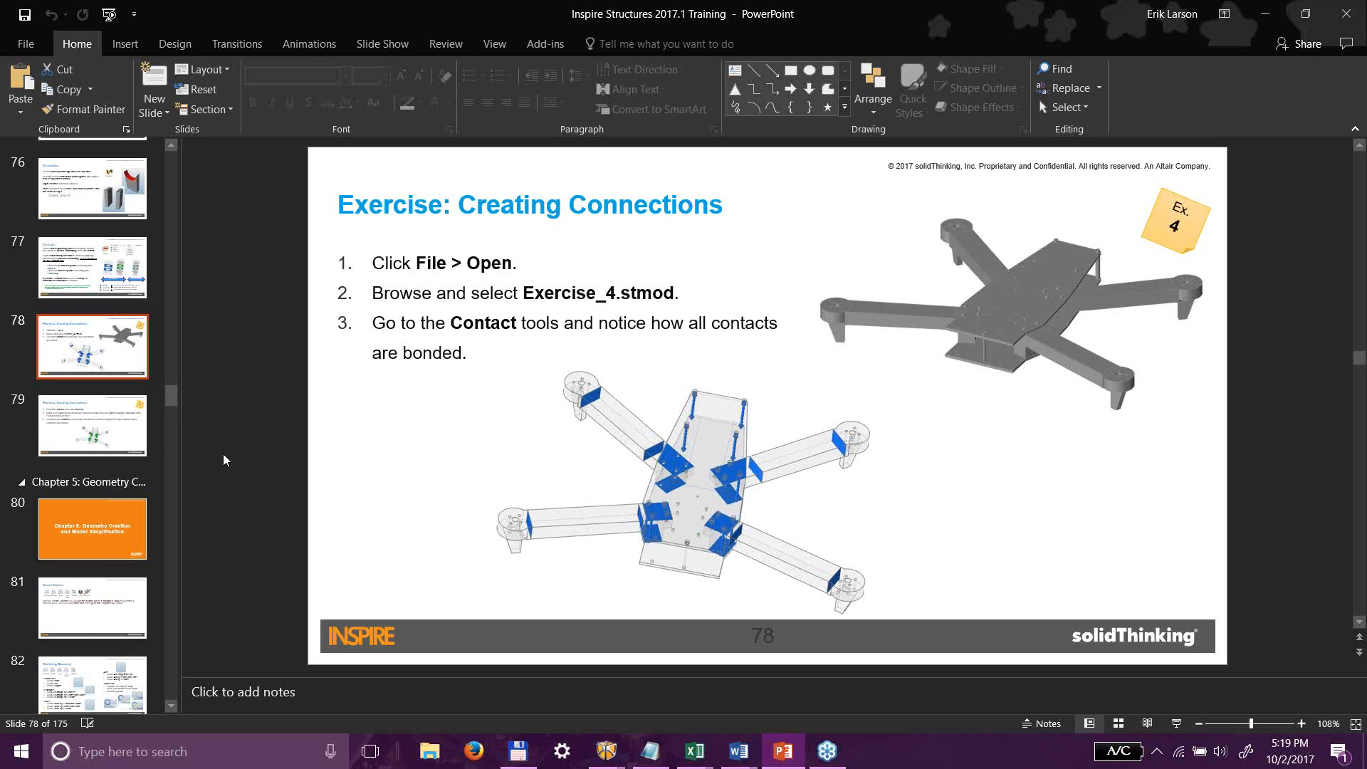